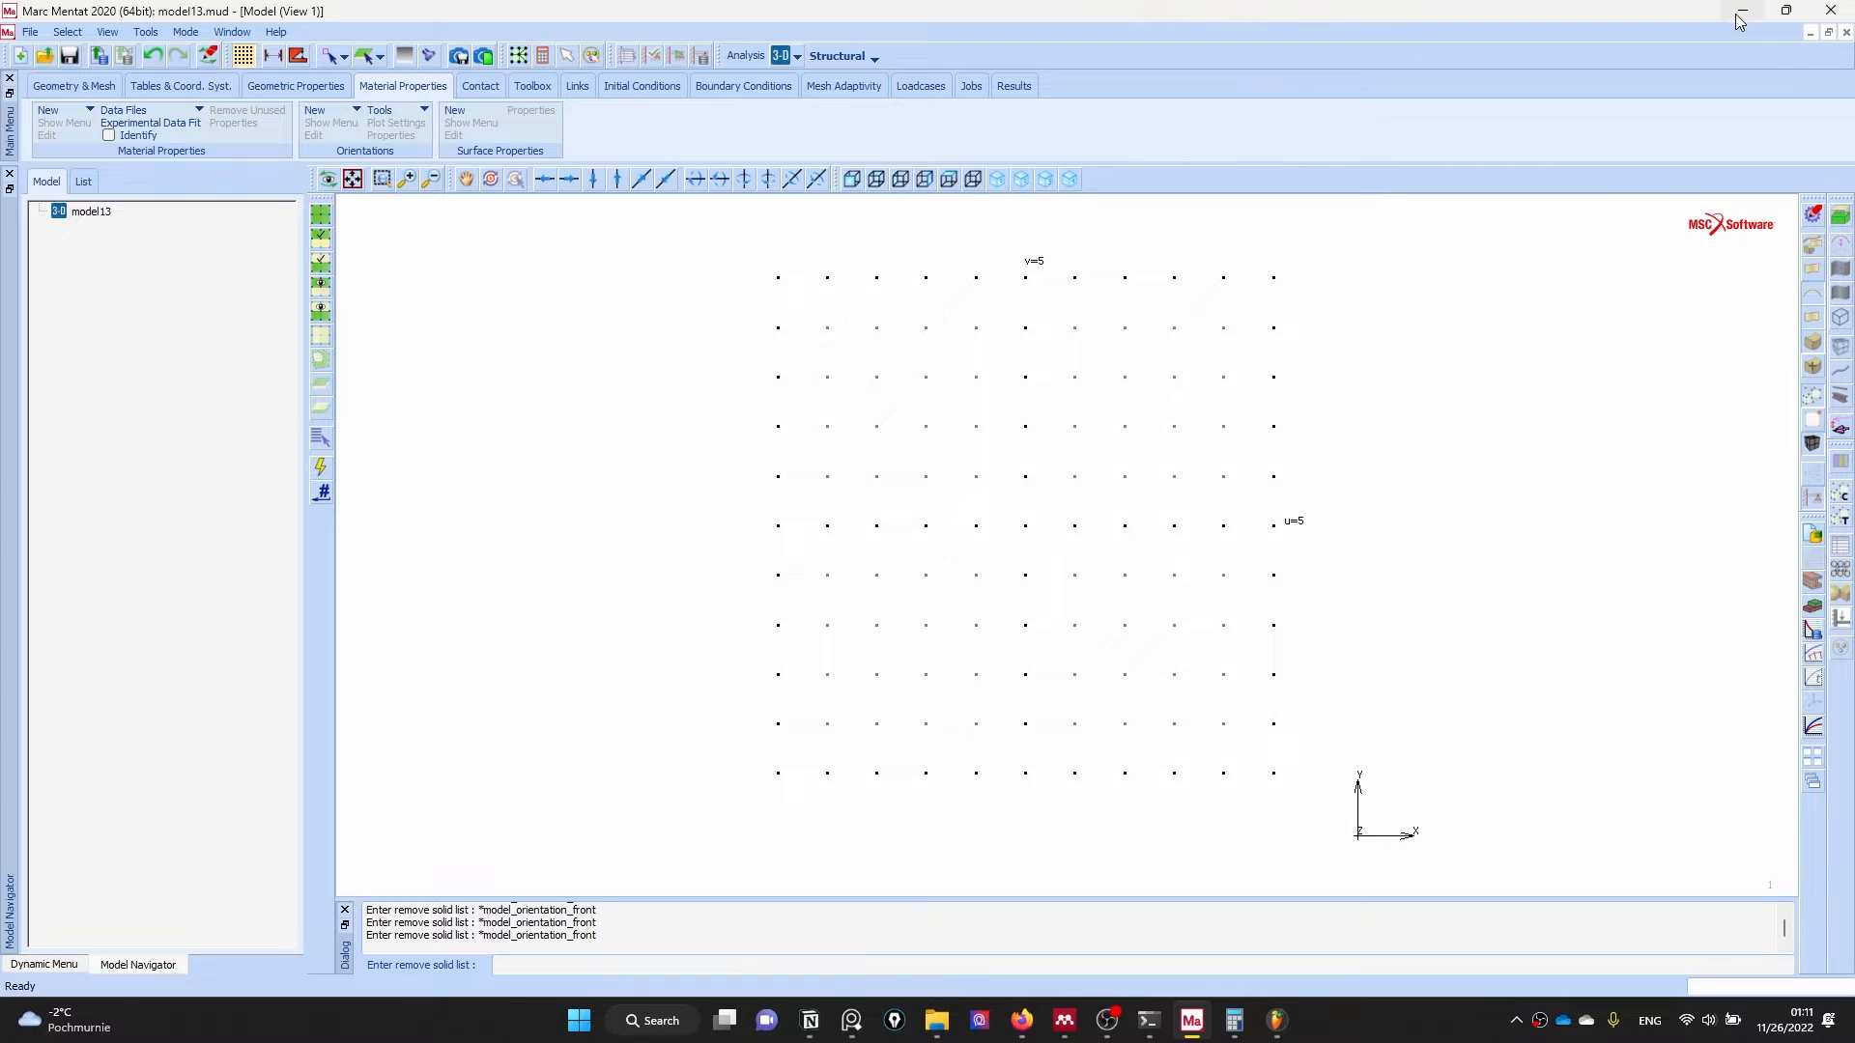
# - Switch to the reference board and examine the pipe cross-section dimensions, the material property table and the pressure-time chart
pyautogui.click(1741, 12)
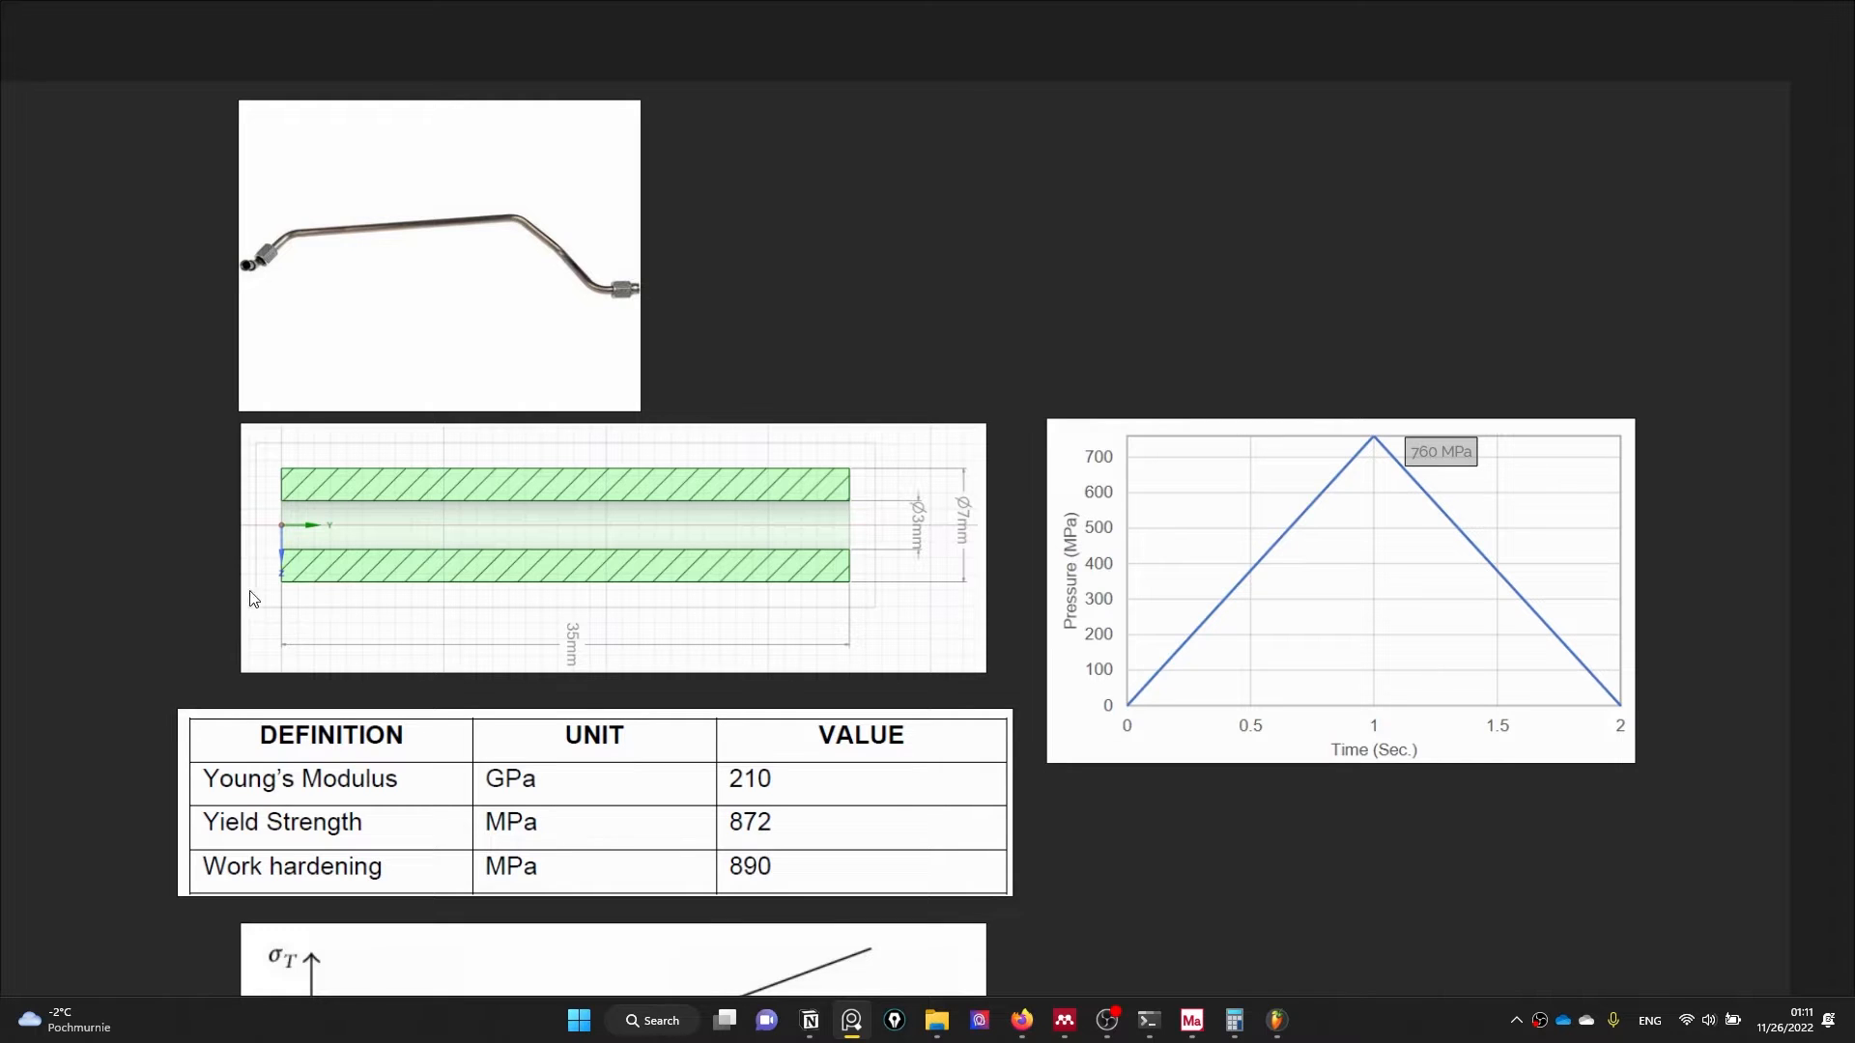
pyautogui.moveTo(322, 572); pyautogui.dragTo(284, 575)
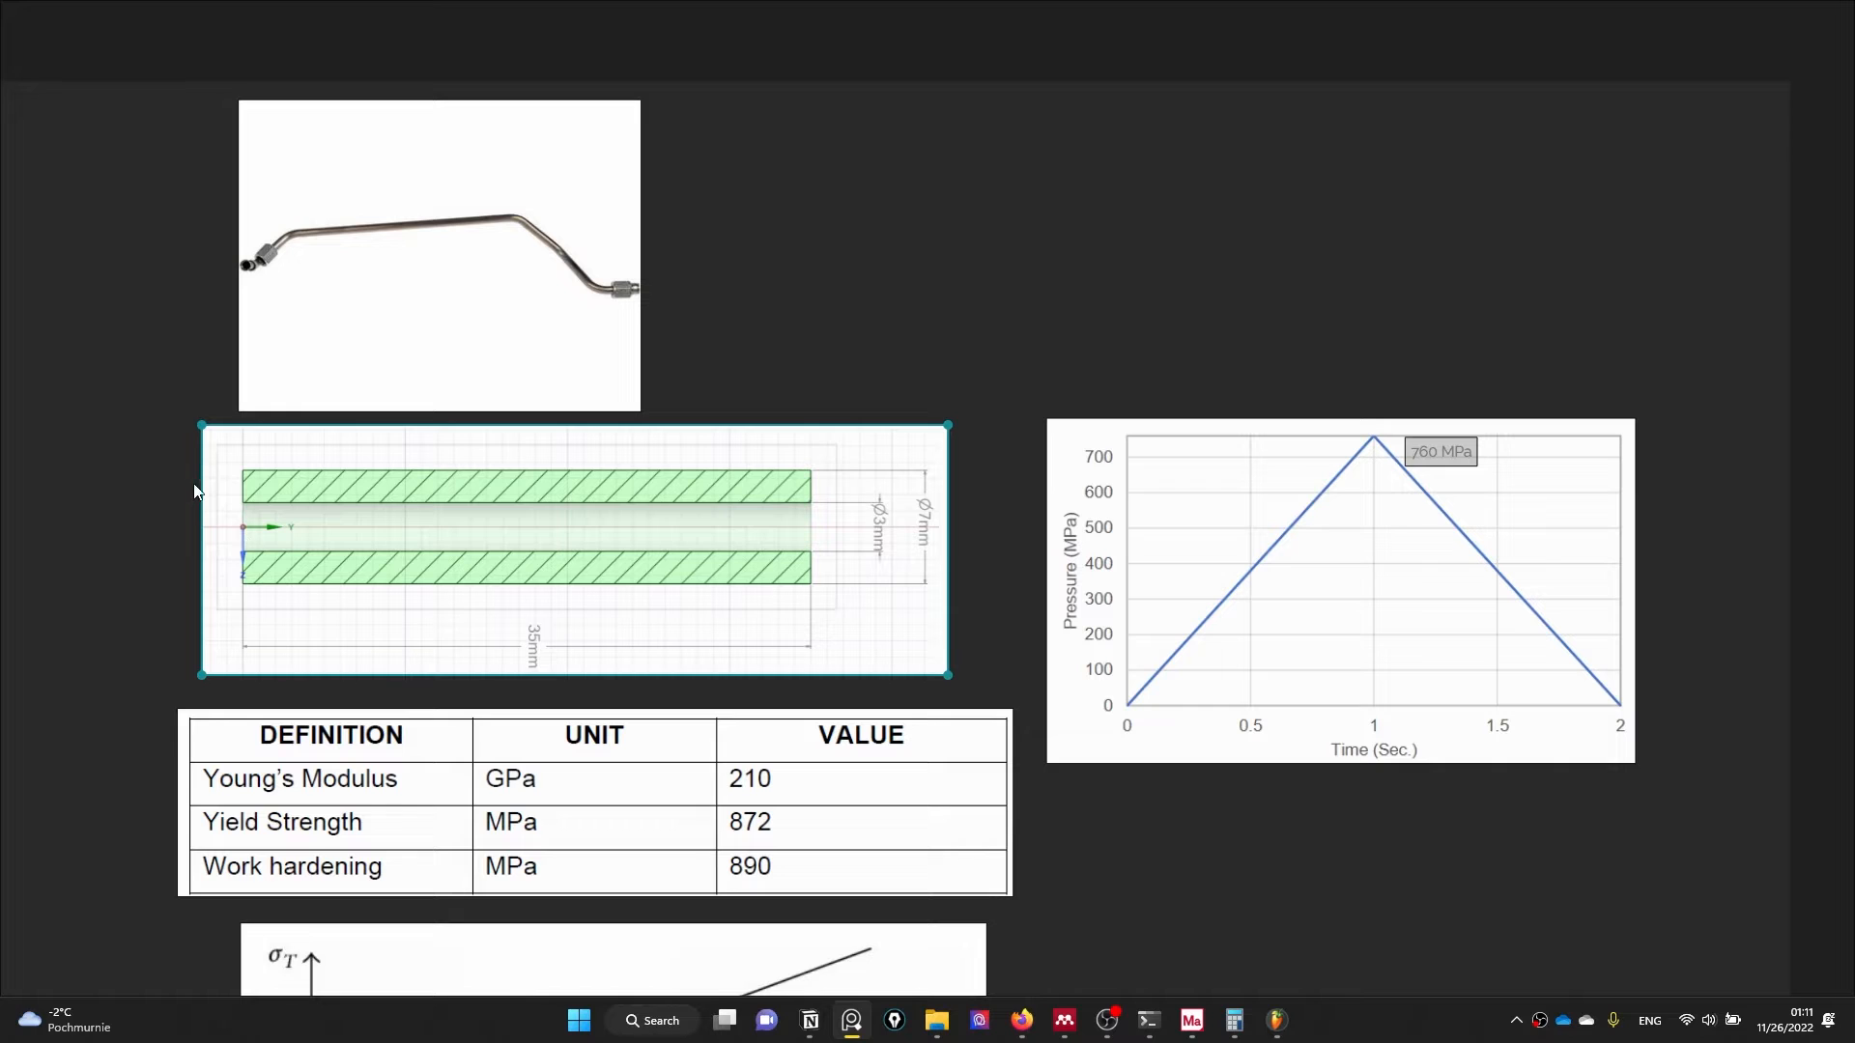
pyautogui.click(135, 481)
pyautogui.moveTo(108, 567); pyautogui.dragTo(311, 528, button='middle')
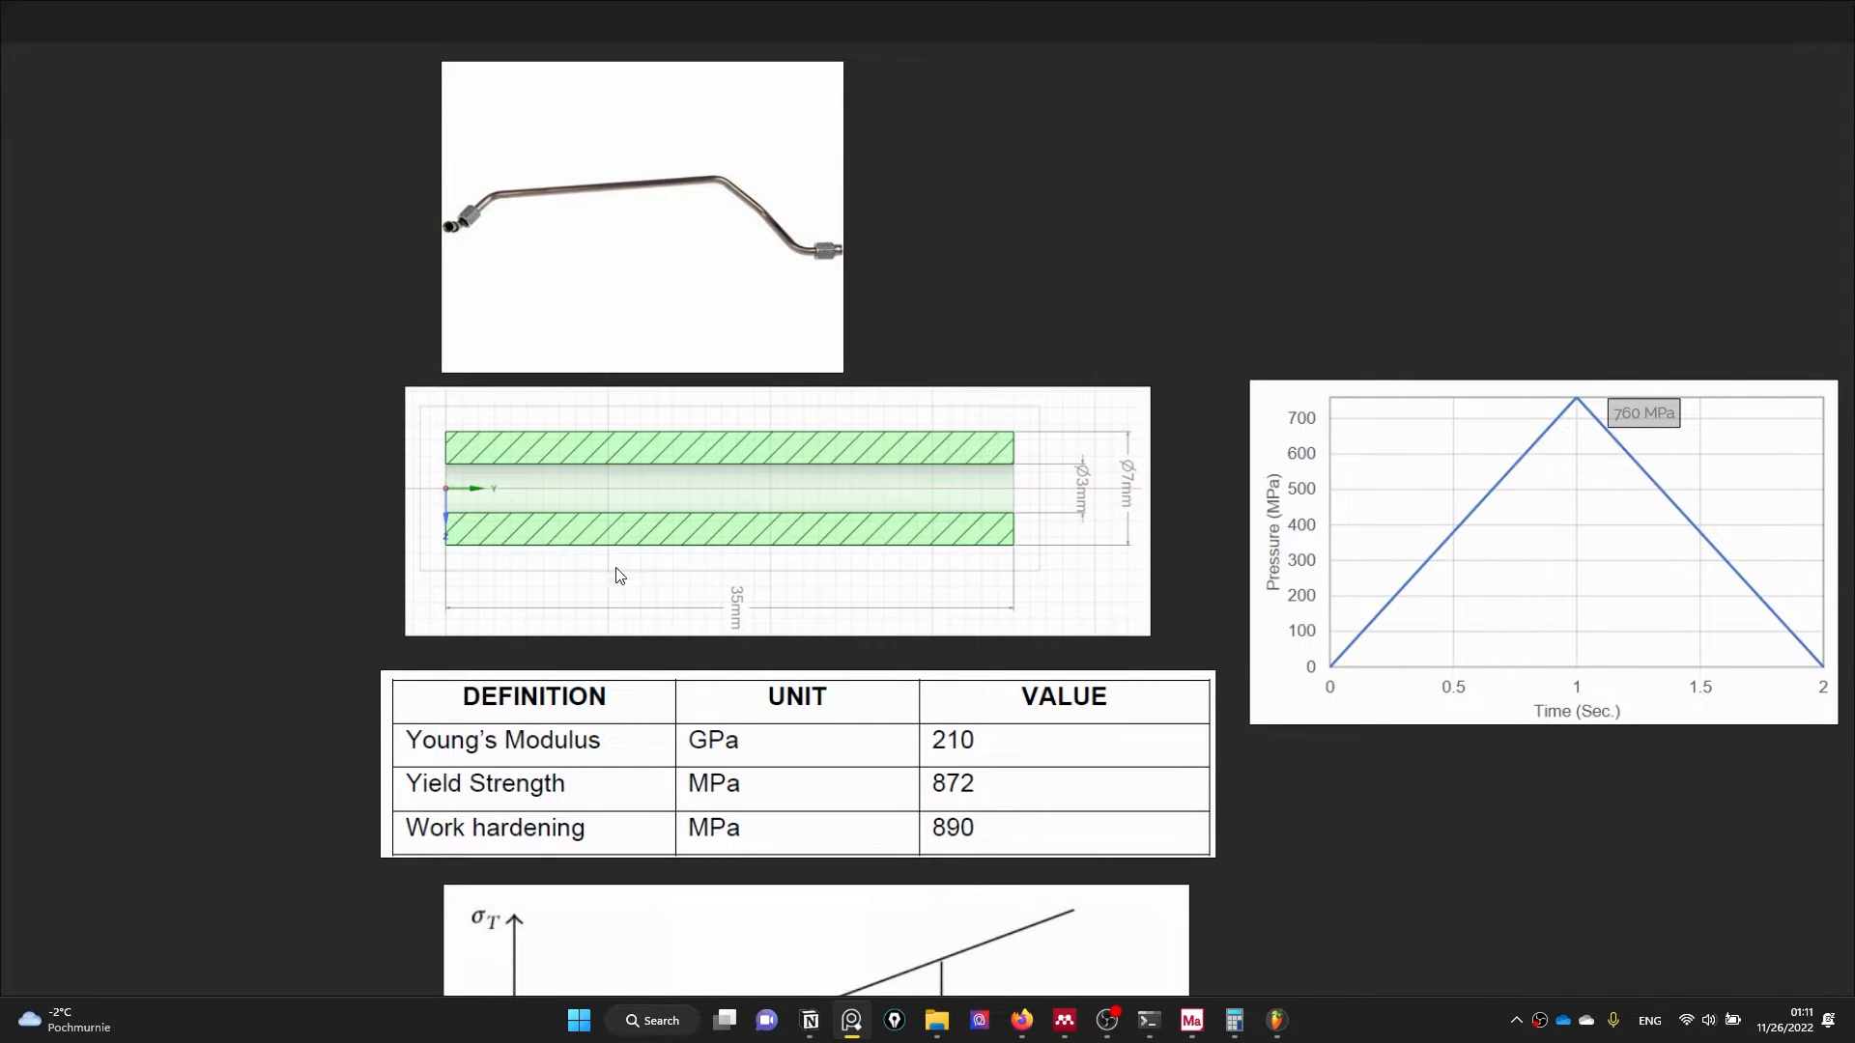
pyautogui.scroll(1, 954, 495)
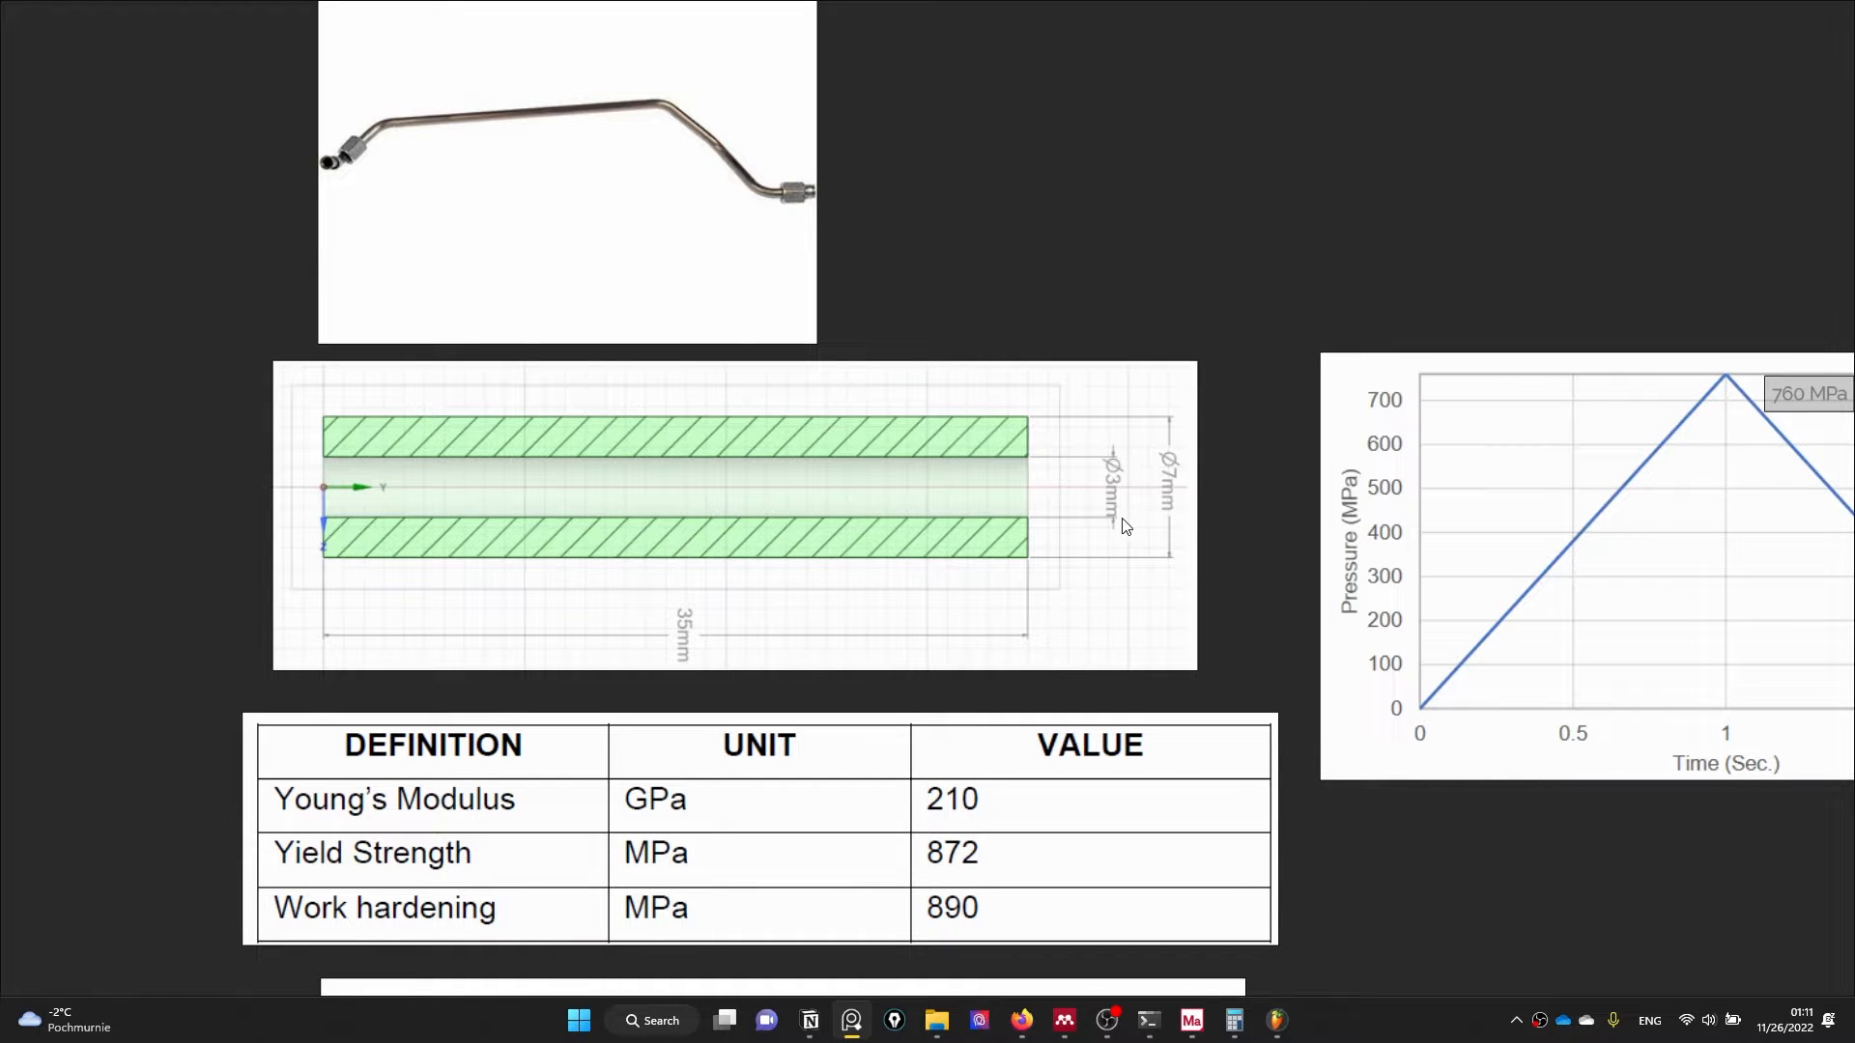
pyautogui.scroll(1, 1140, 526)
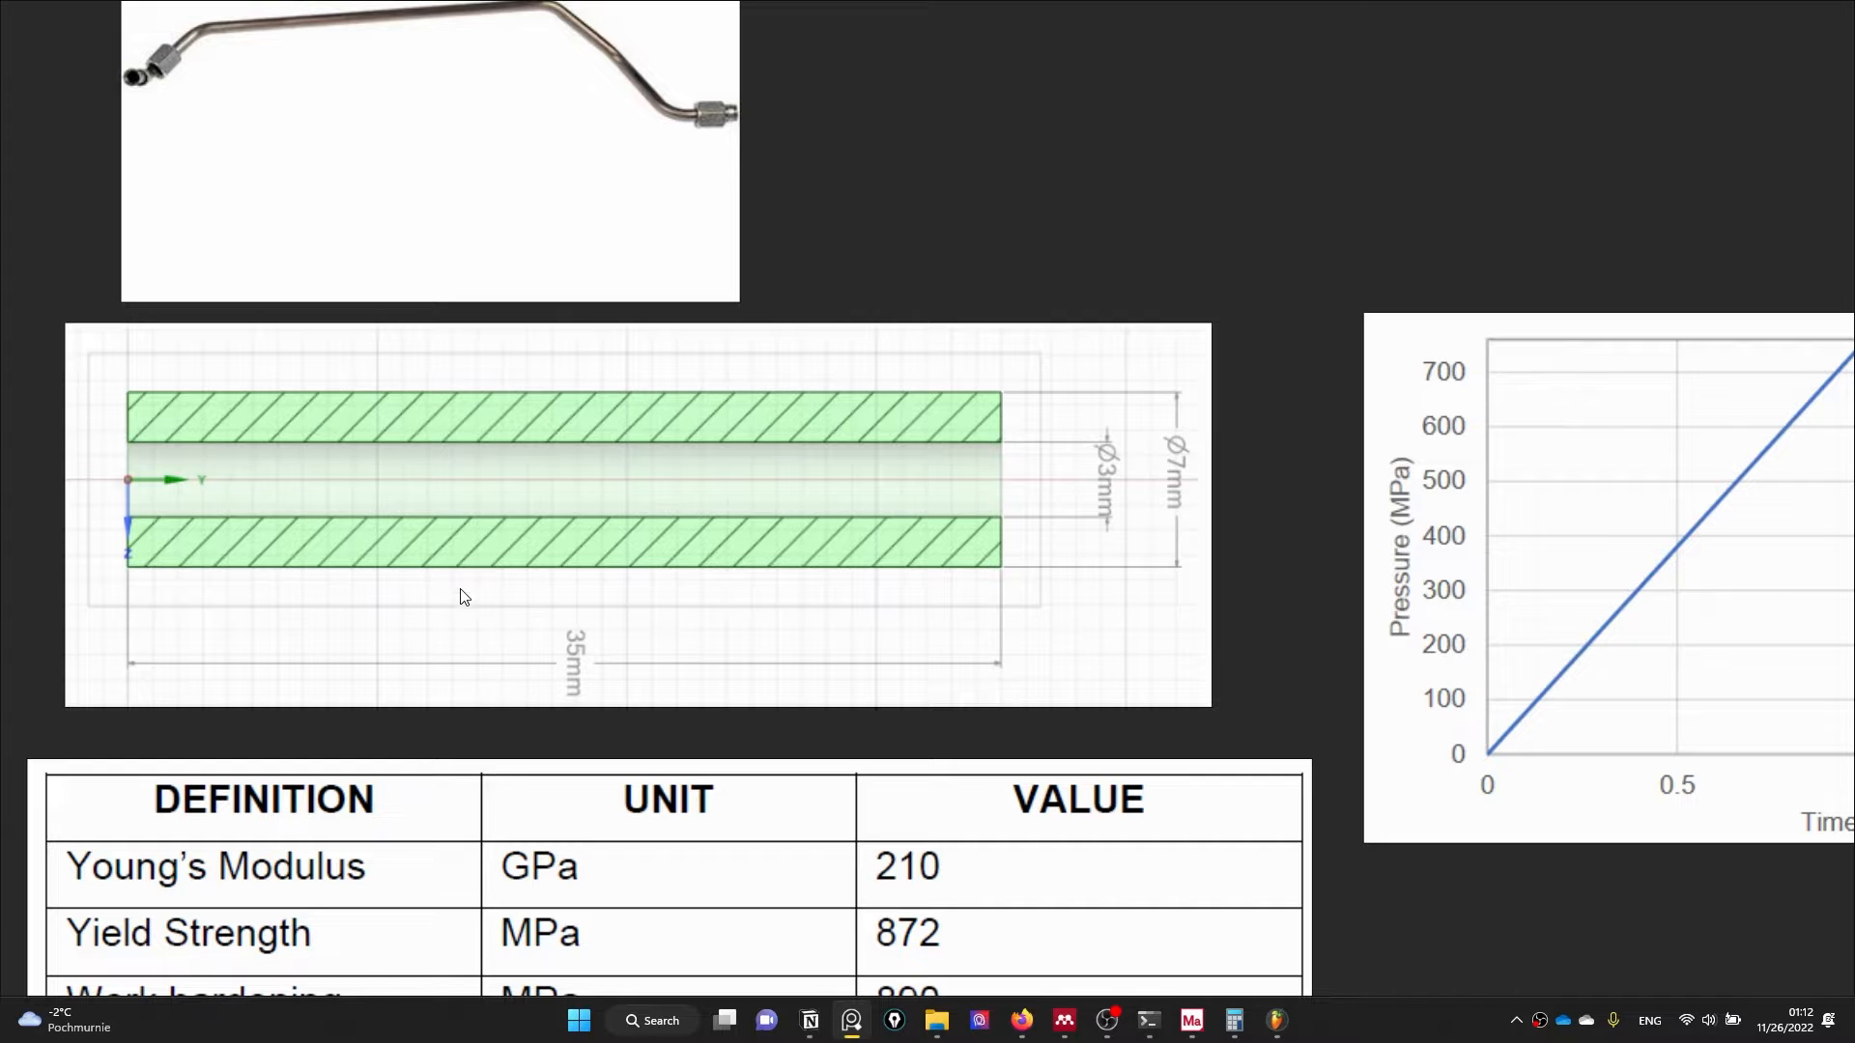
pyautogui.scroll(-1, 462, 591)
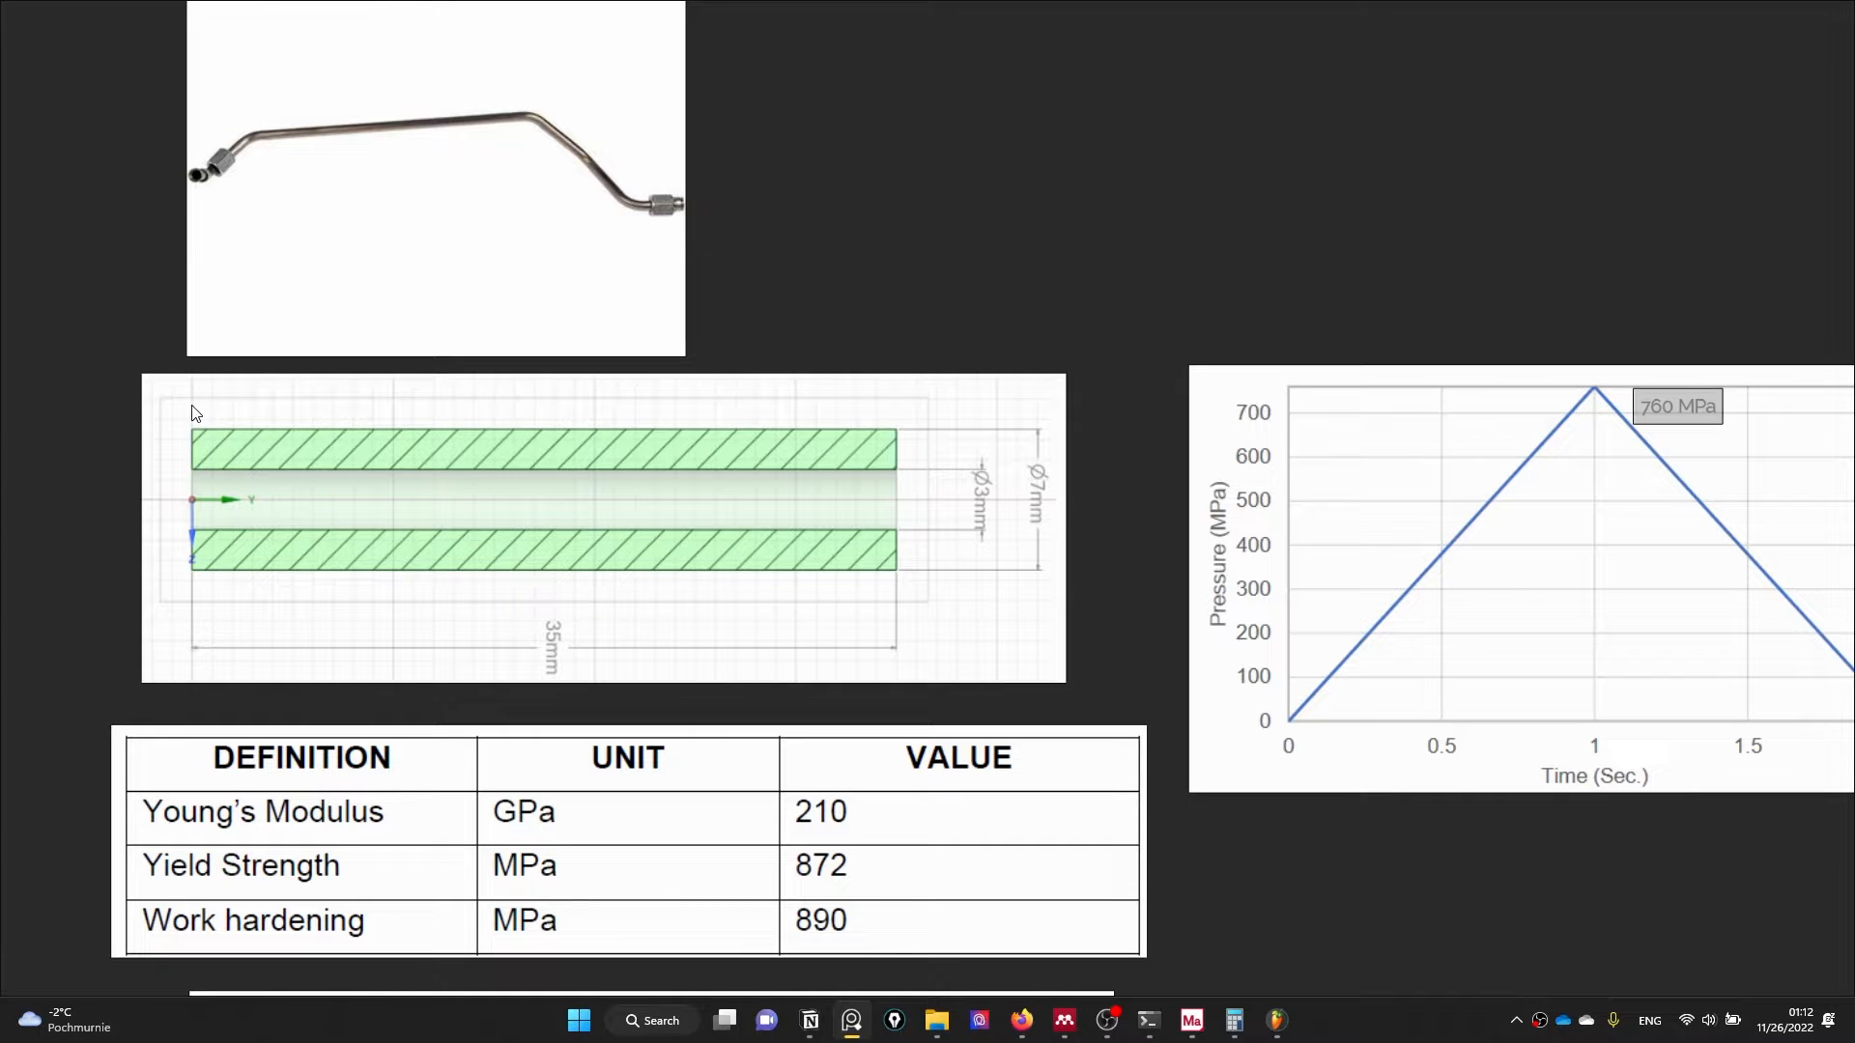
pyautogui.moveTo(192, 405); pyautogui.dragTo(187, 411)
pyautogui.click(119, 365)
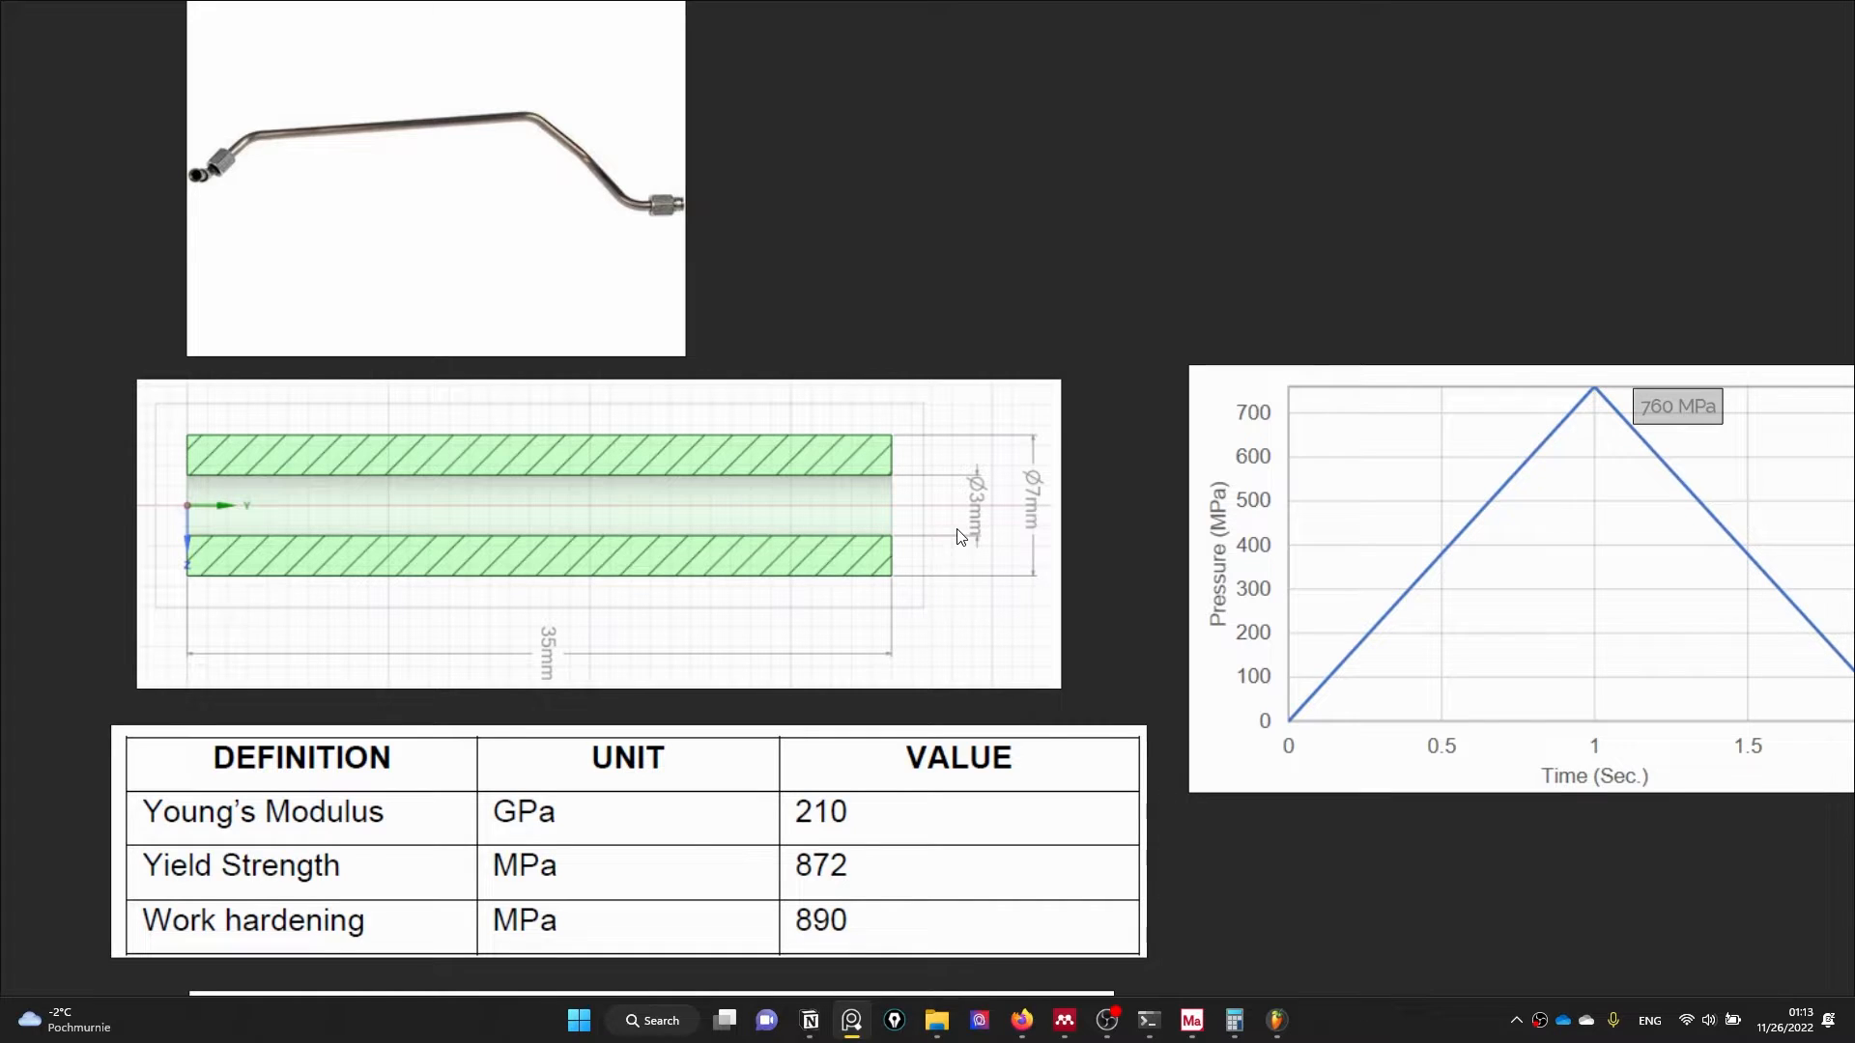
pyautogui.moveTo(1096, 686); pyautogui.dragTo(1086, 642)
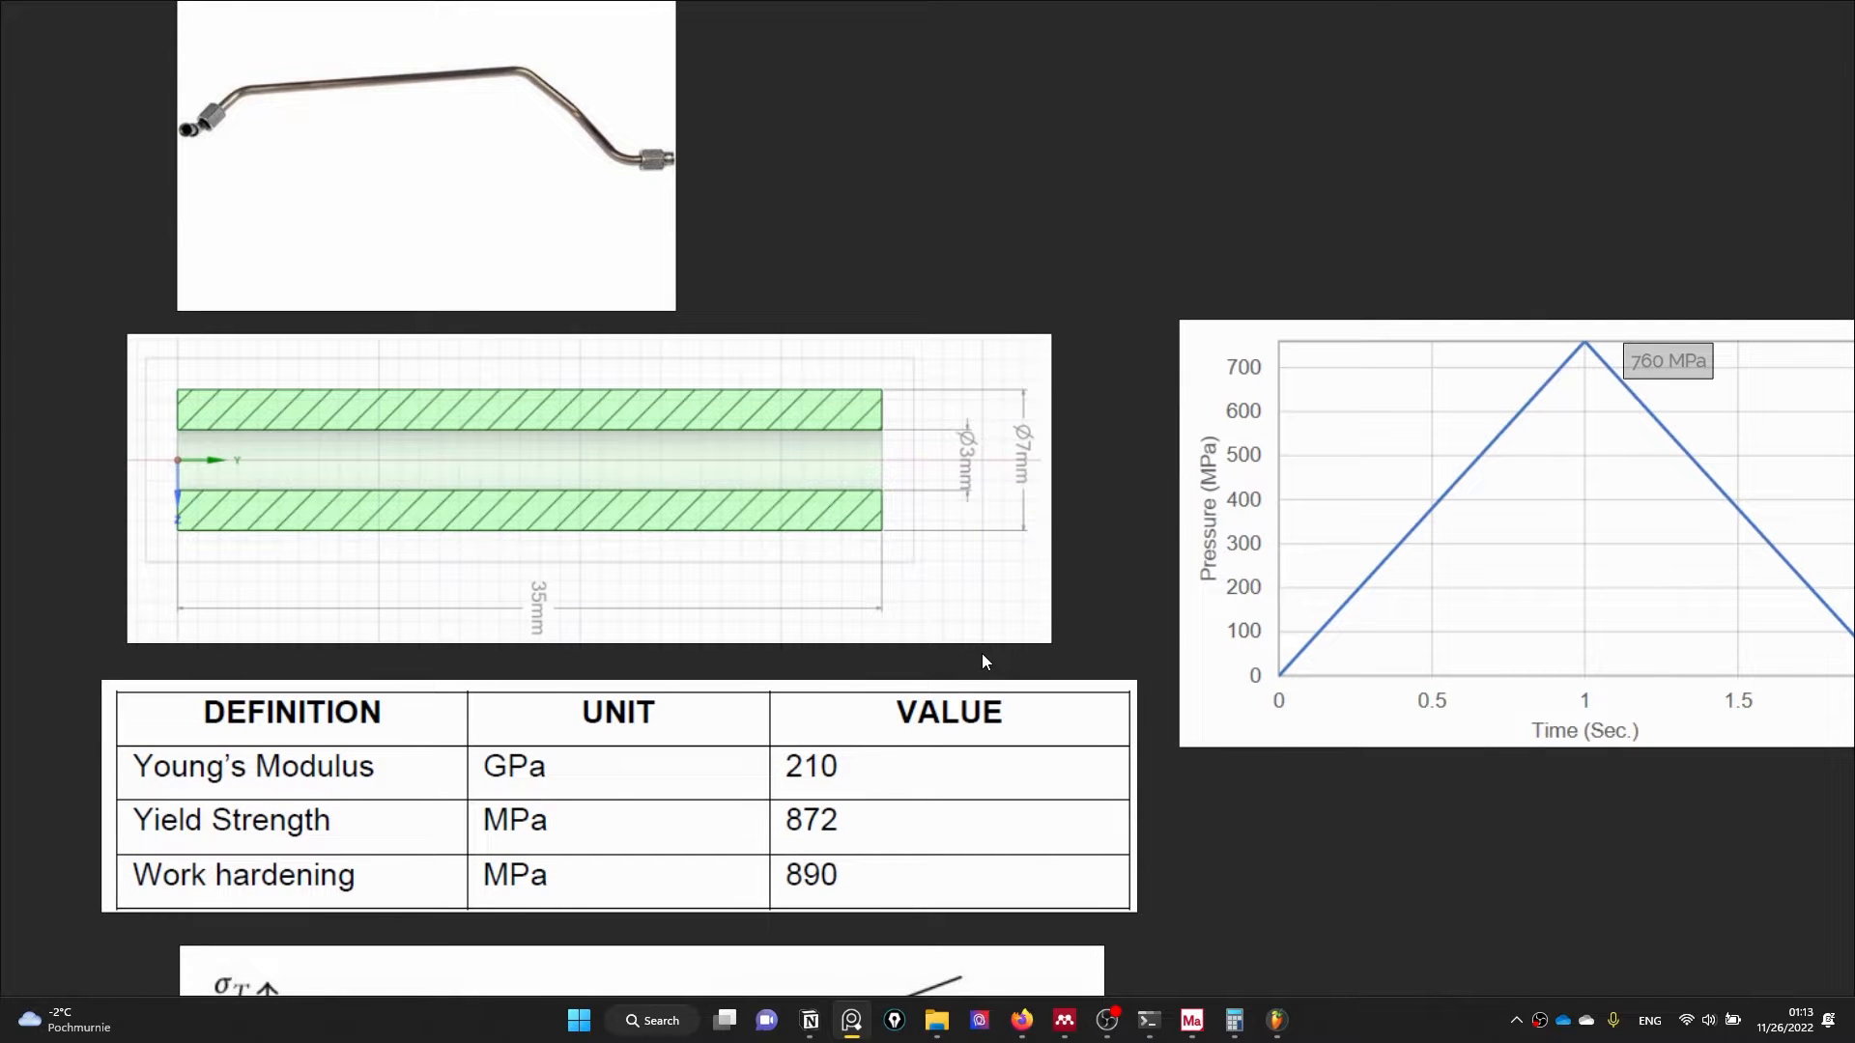
pyautogui.moveTo(560, 480); pyautogui.dragTo(680, 423)
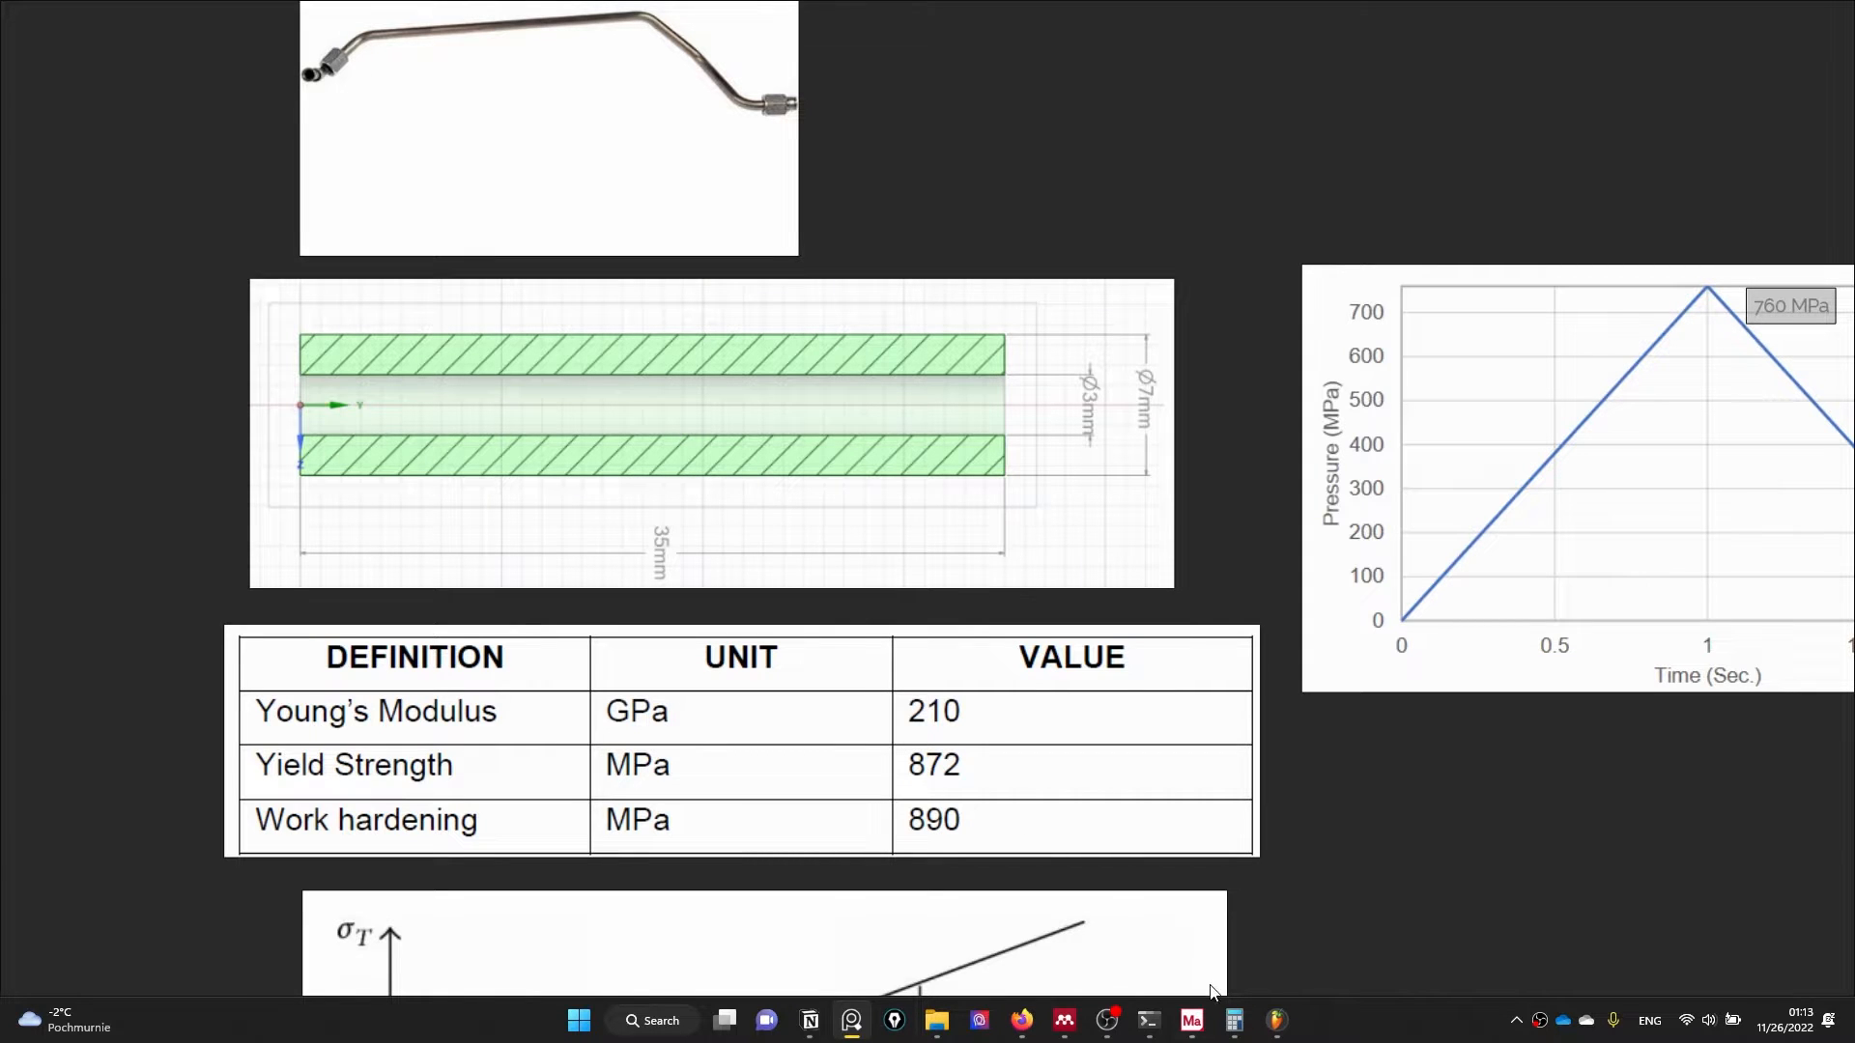
# - Switch to Marc Mentat and add a cylinder solid with origin 0,0,0, axis point 0,0,35 and both radii 3.5
pyautogui.click(1193, 1021)
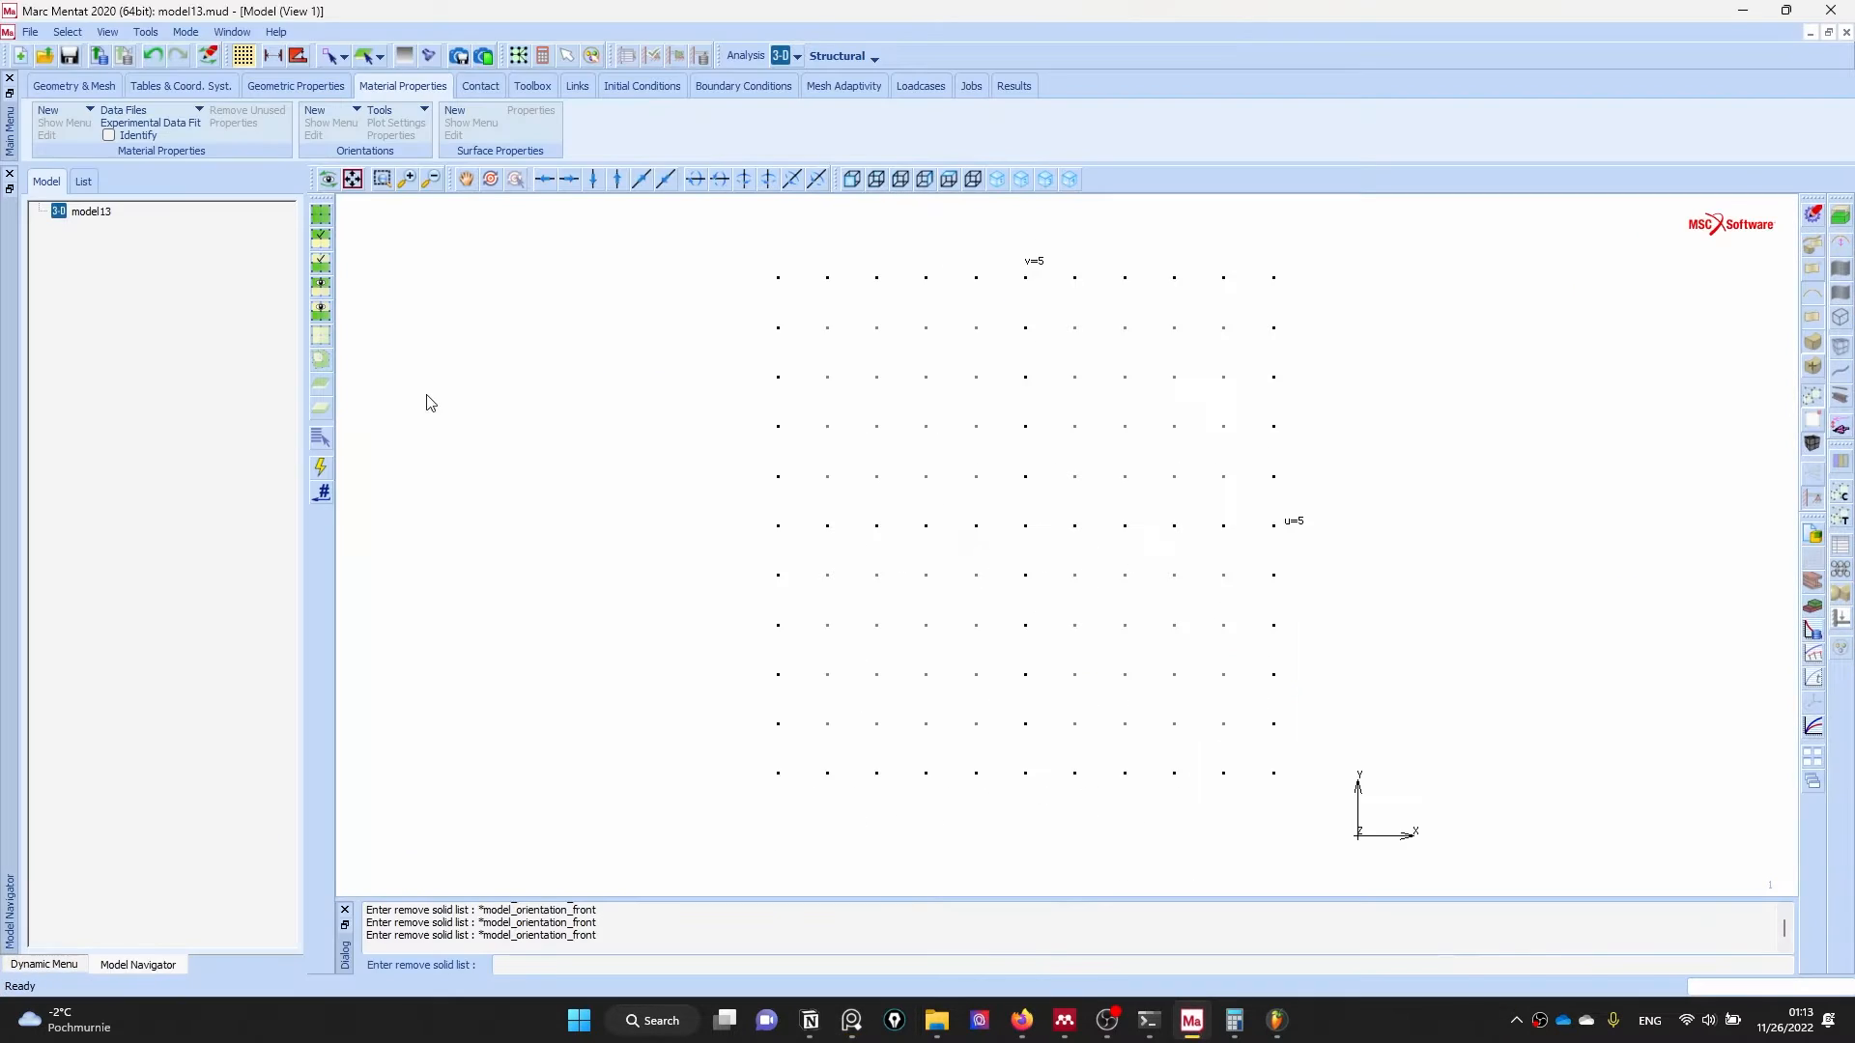
pyautogui.click(43, 88)
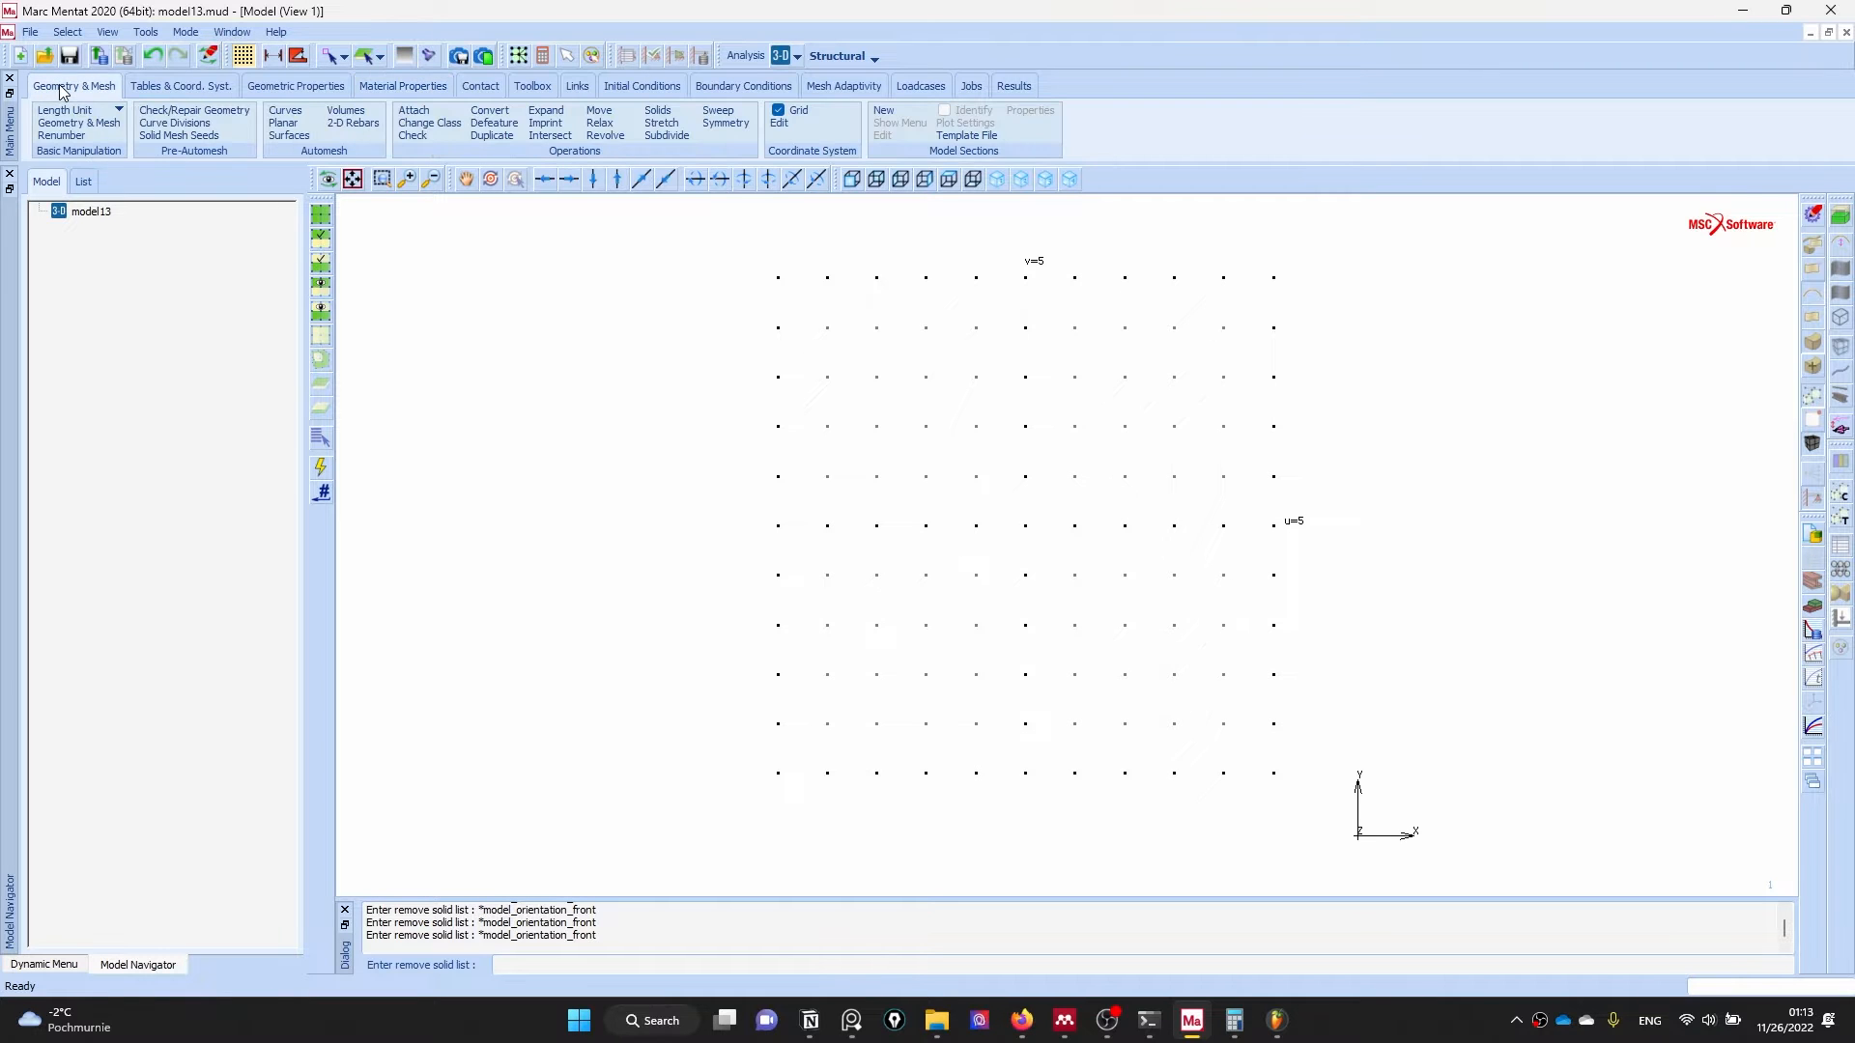
pyautogui.click(71, 122)
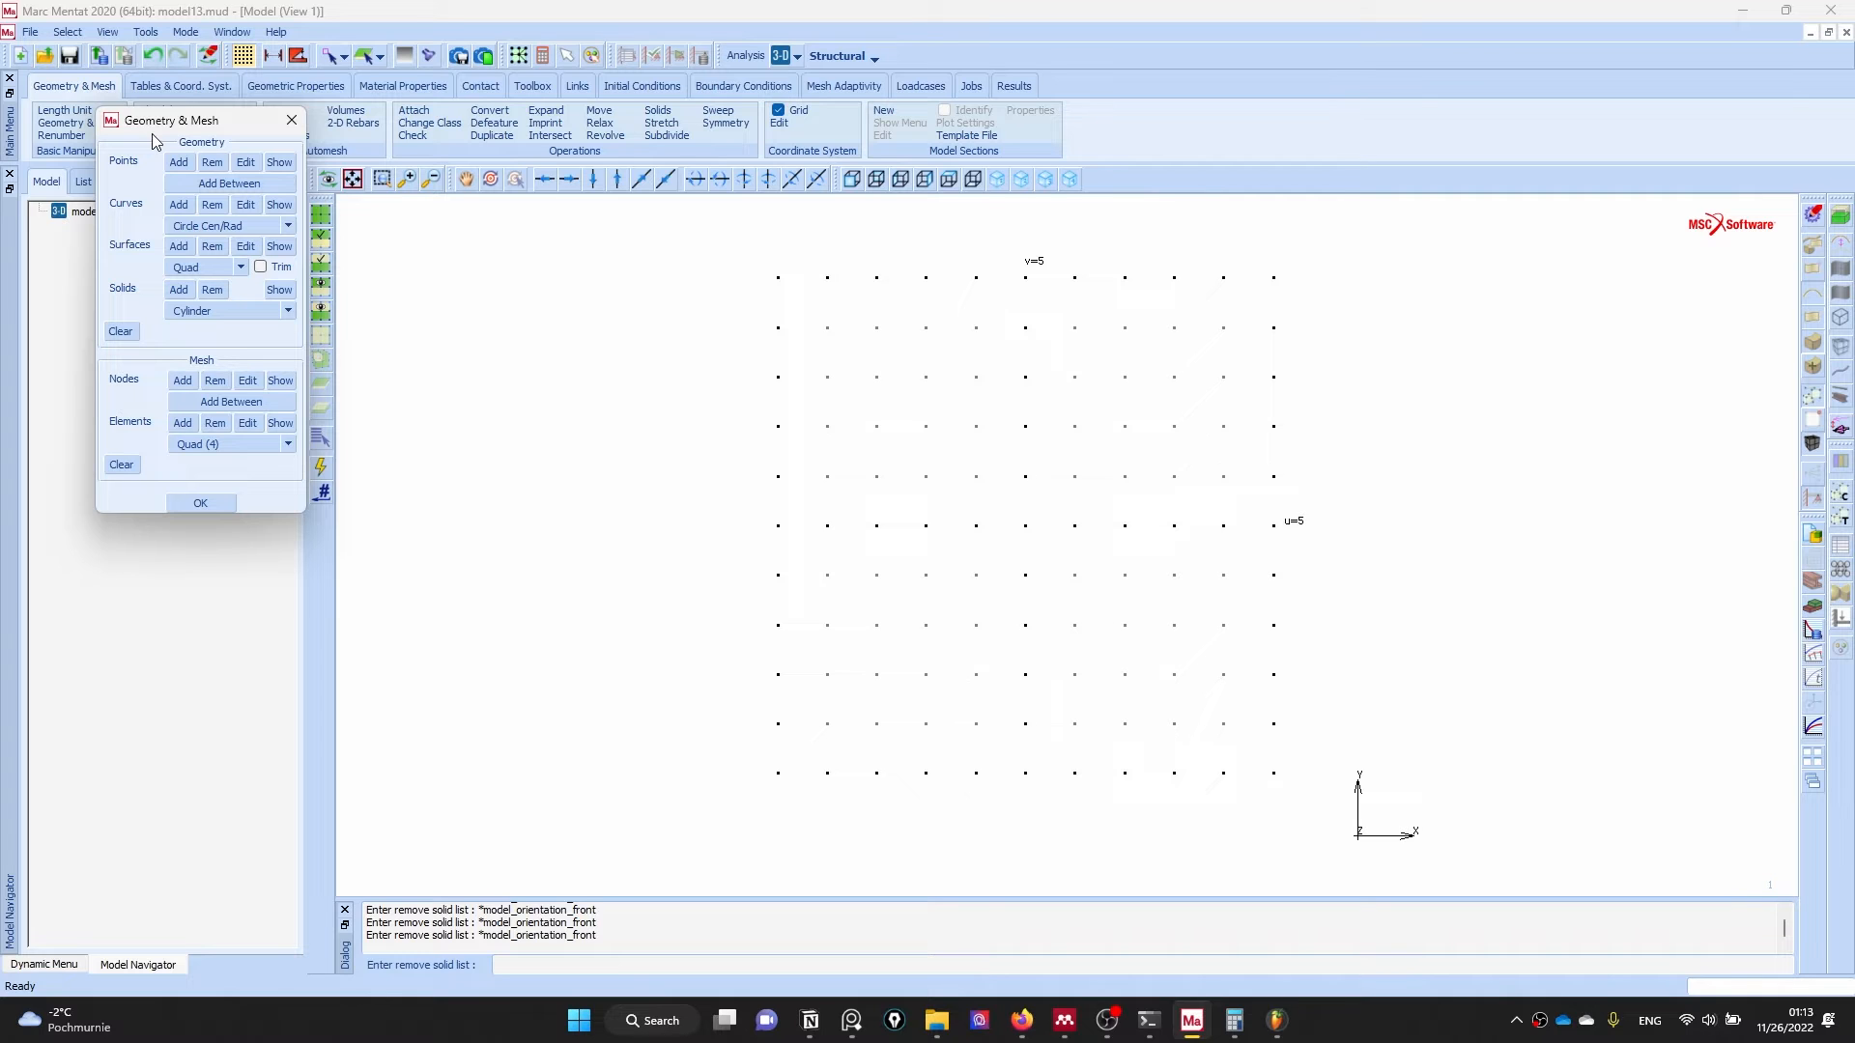
pyautogui.click(201, 311)
pyautogui.click(190, 365)
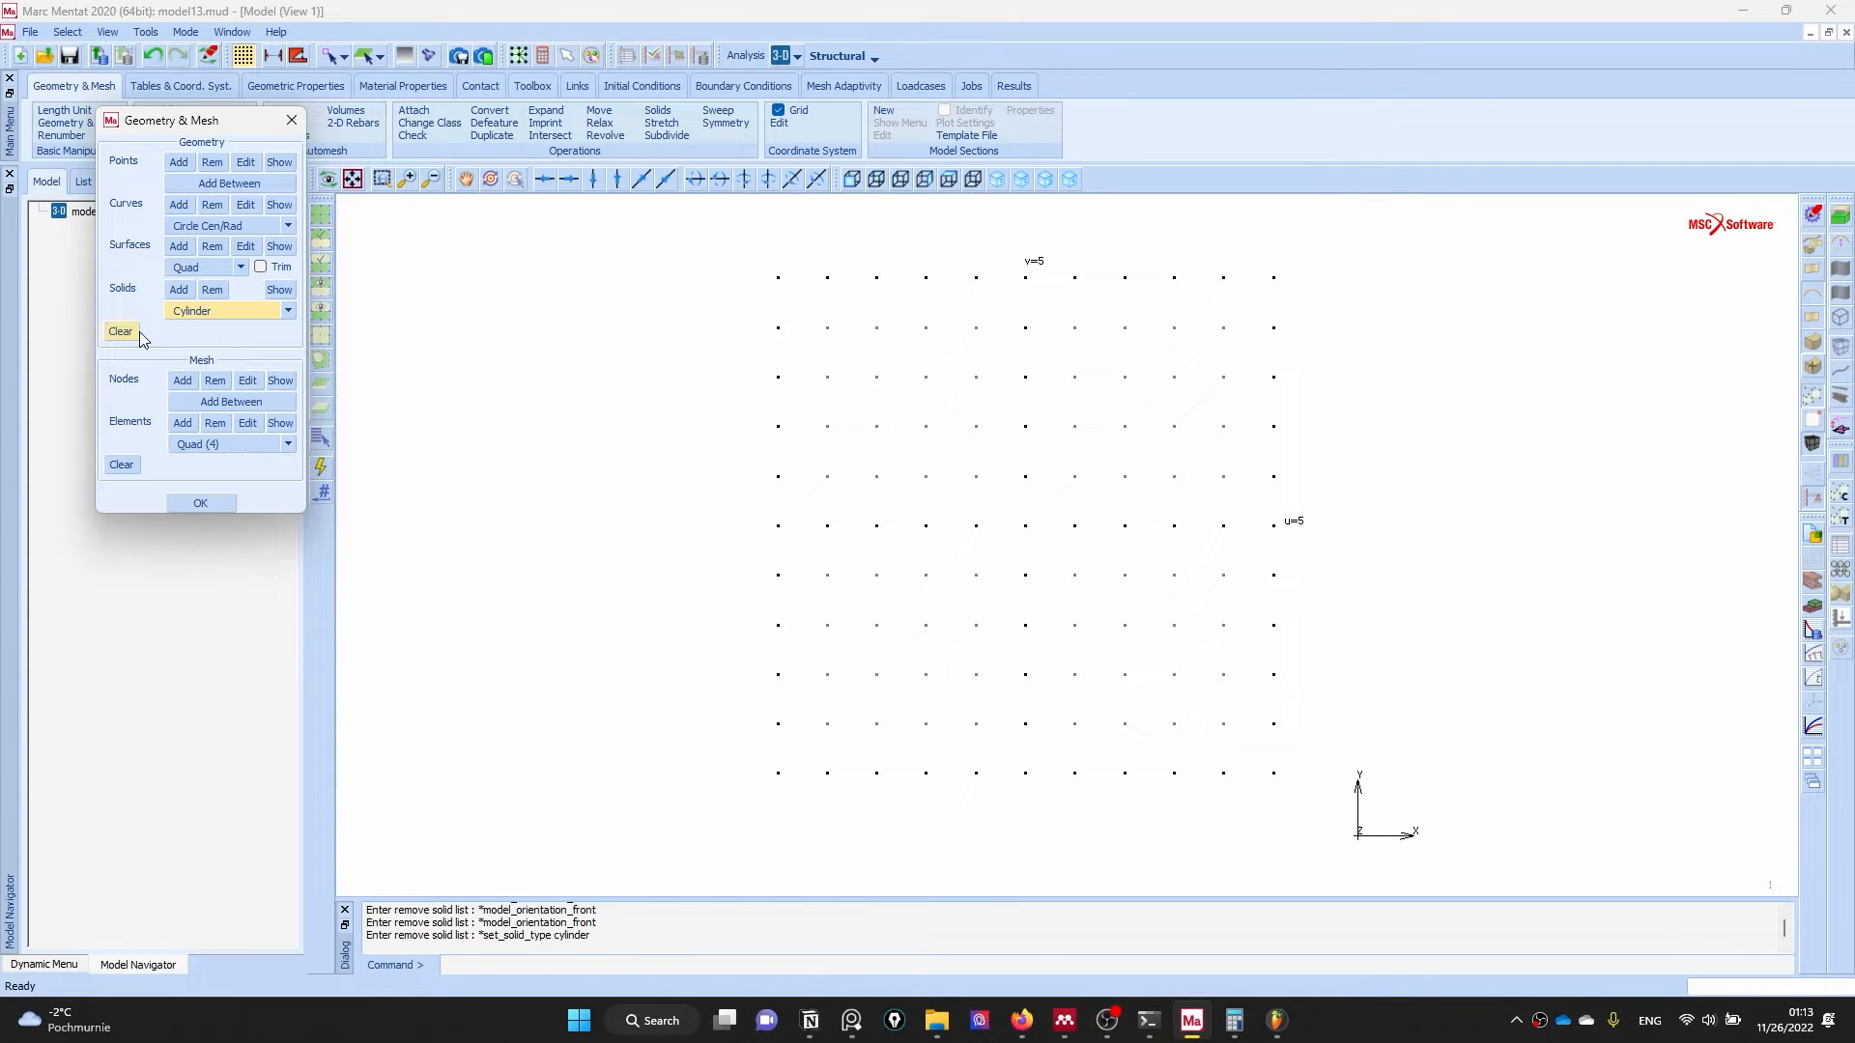
pyautogui.click(176, 290)
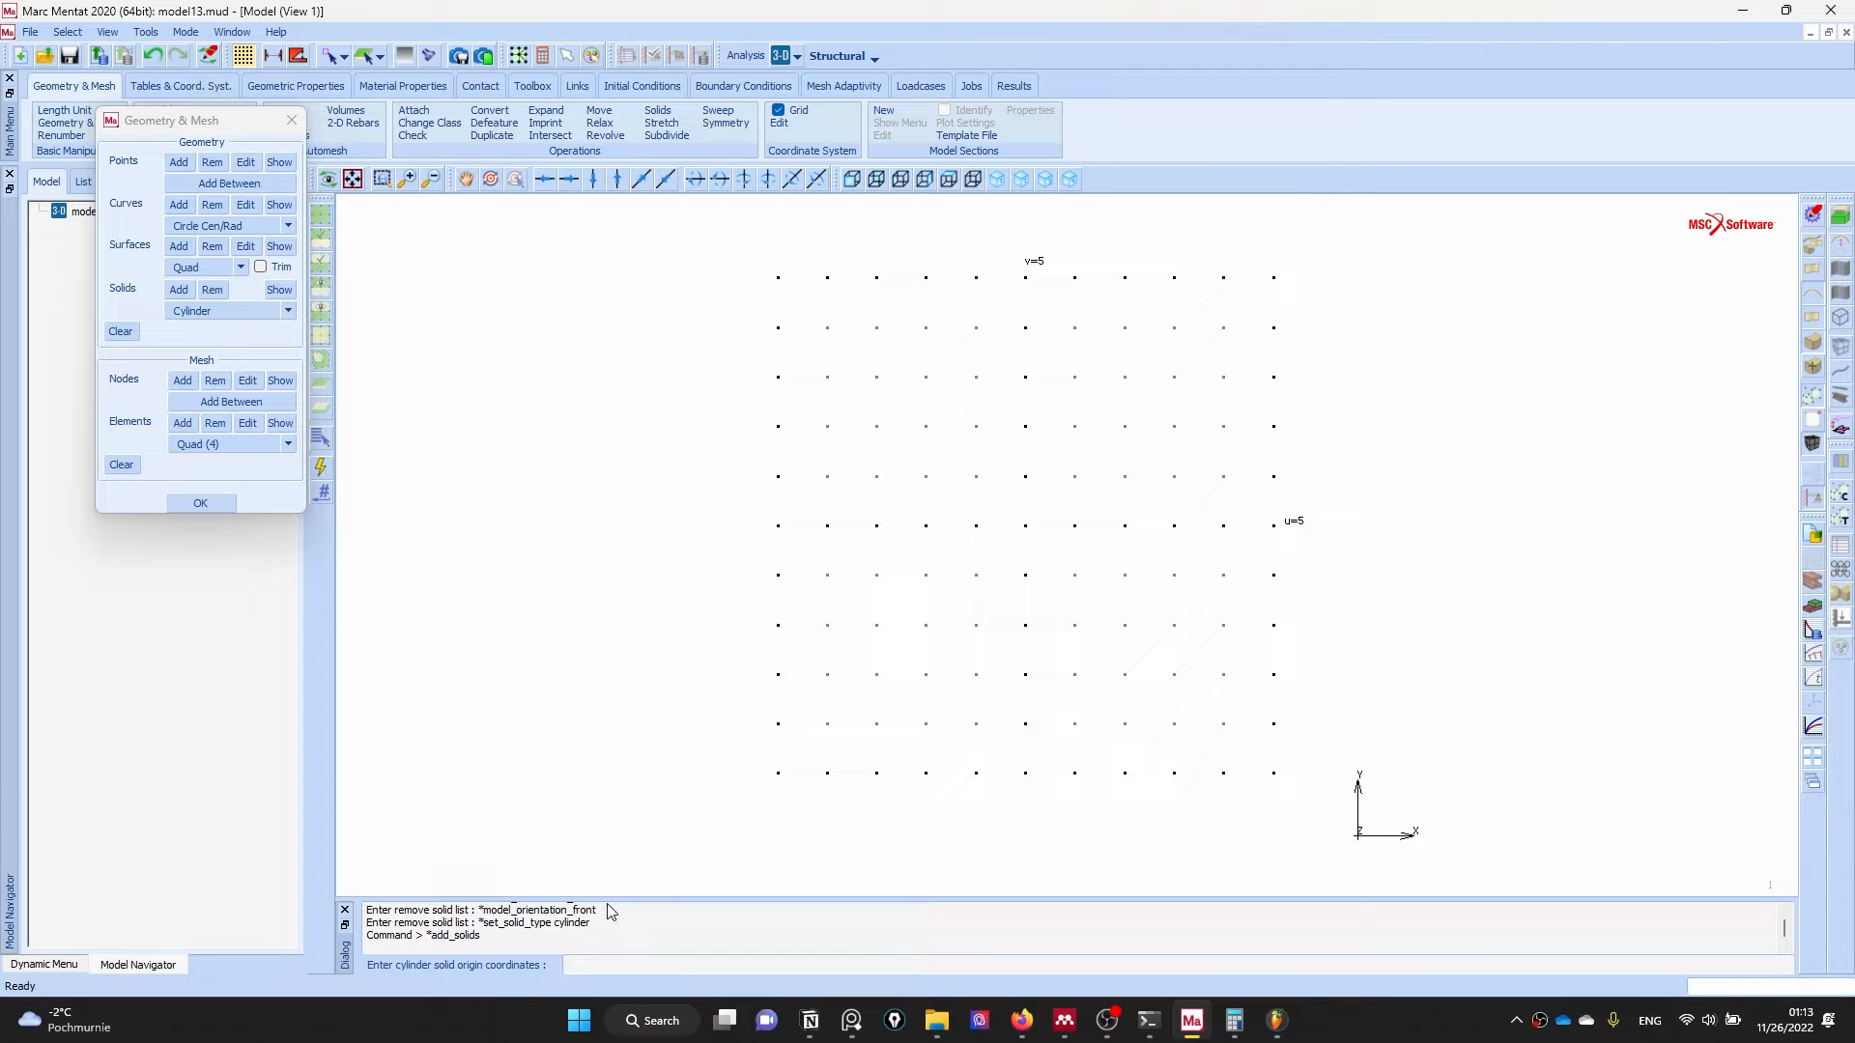
pyautogui.click(521, 966)
pyautogui.press('ctrl')
pyautogui.press('ctrl')
pyautogui.click(1025, 527)
pyautogui.press('Return')
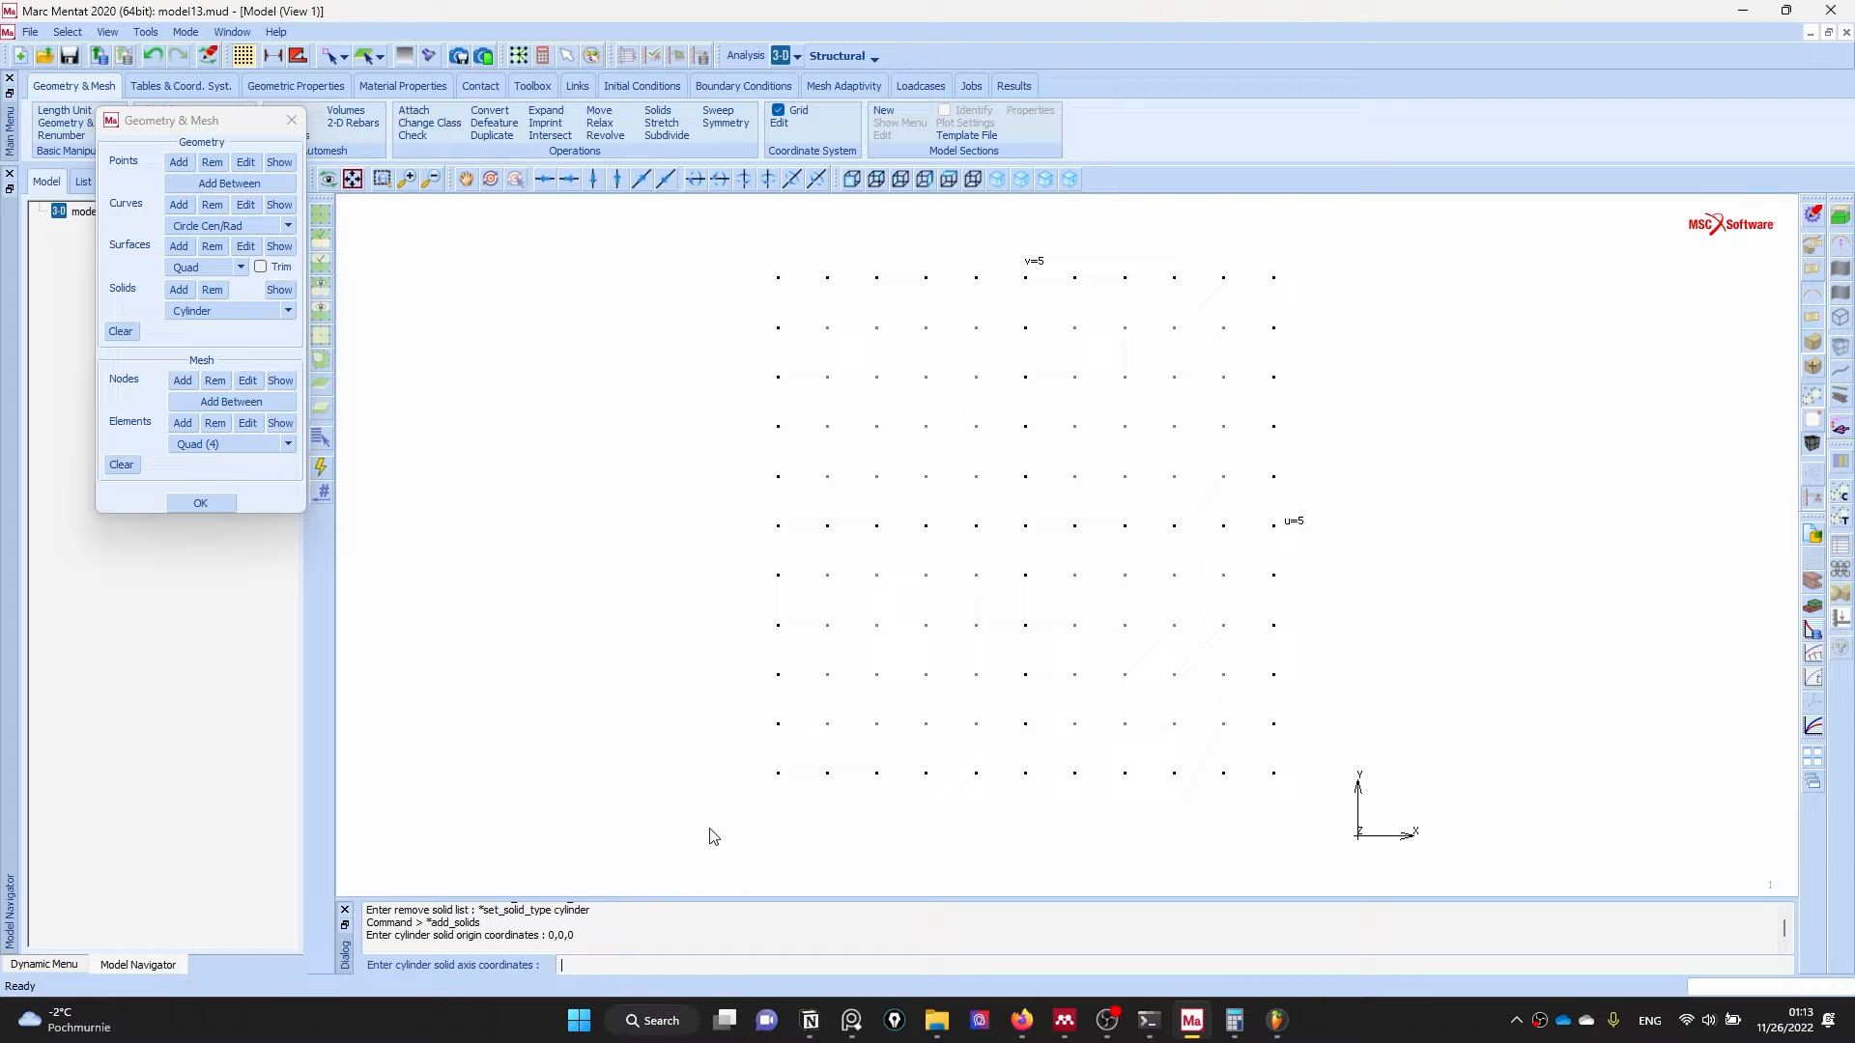
pyautogui.write('0,0,03')
pyautogui.press('Return')
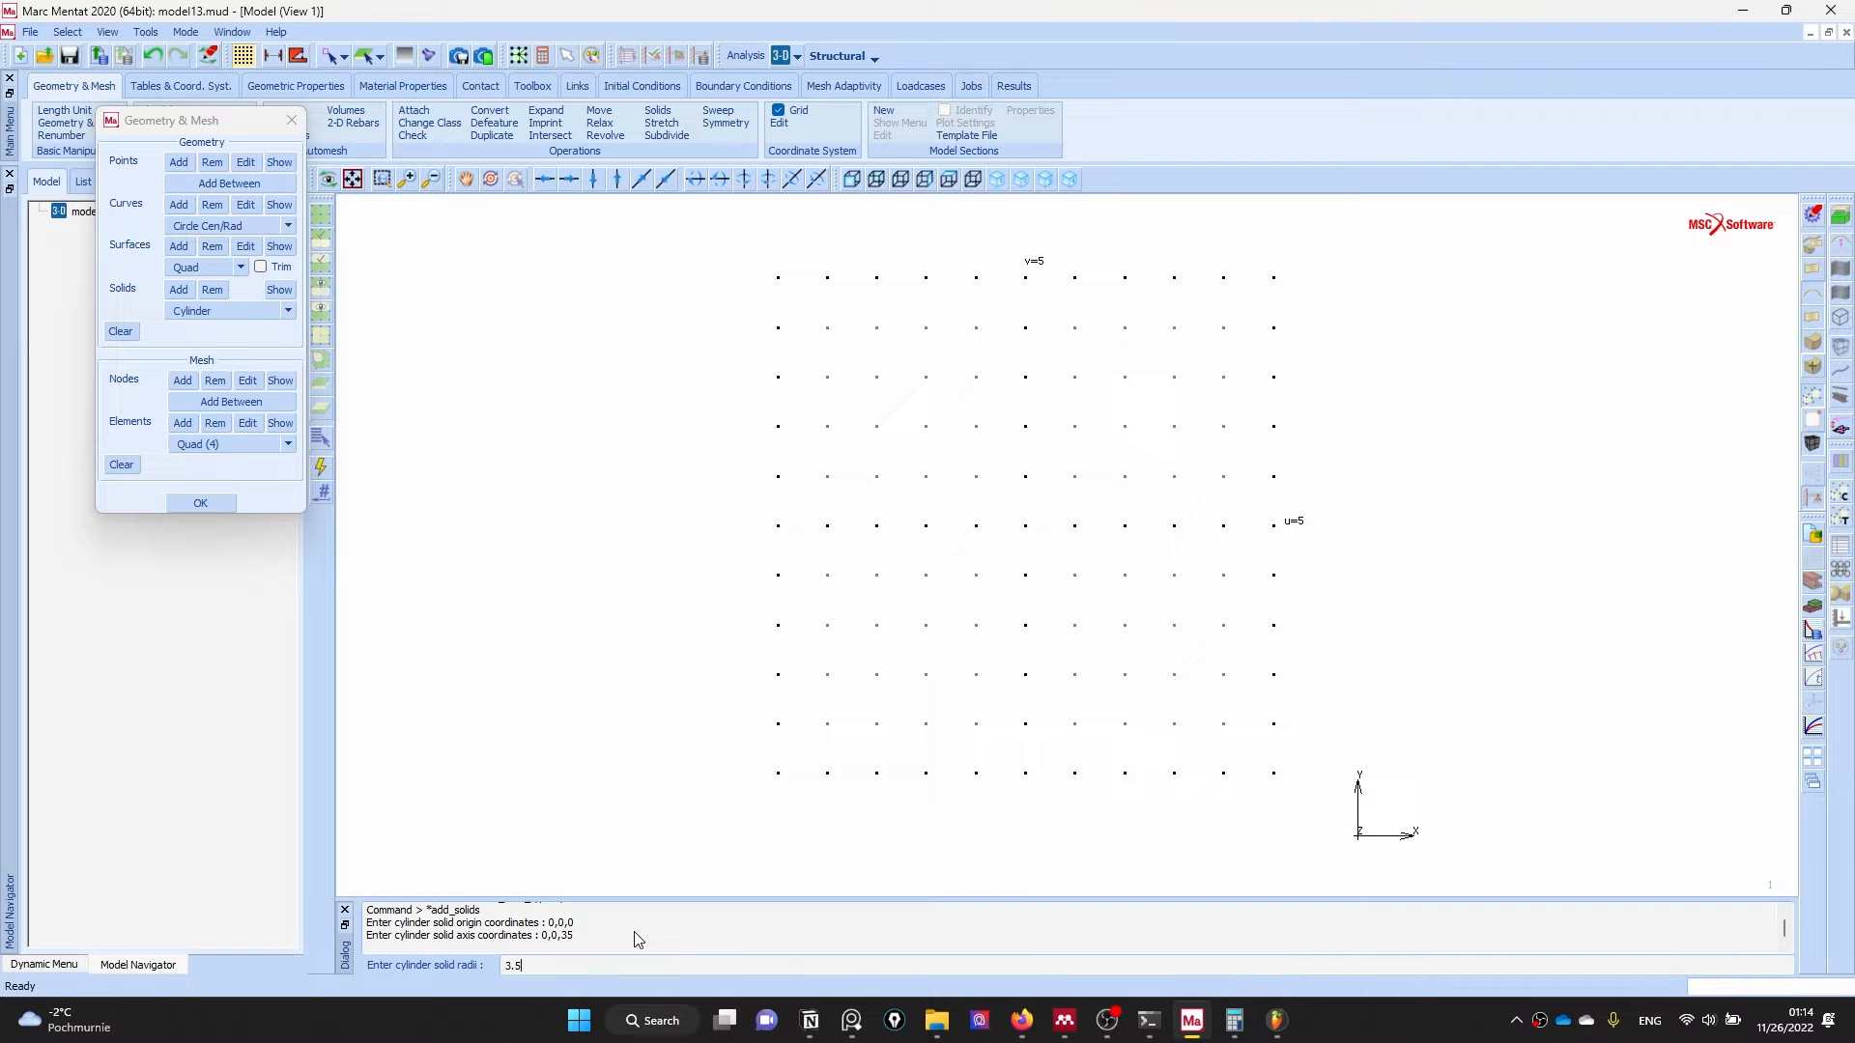
pyautogui.press('Return')
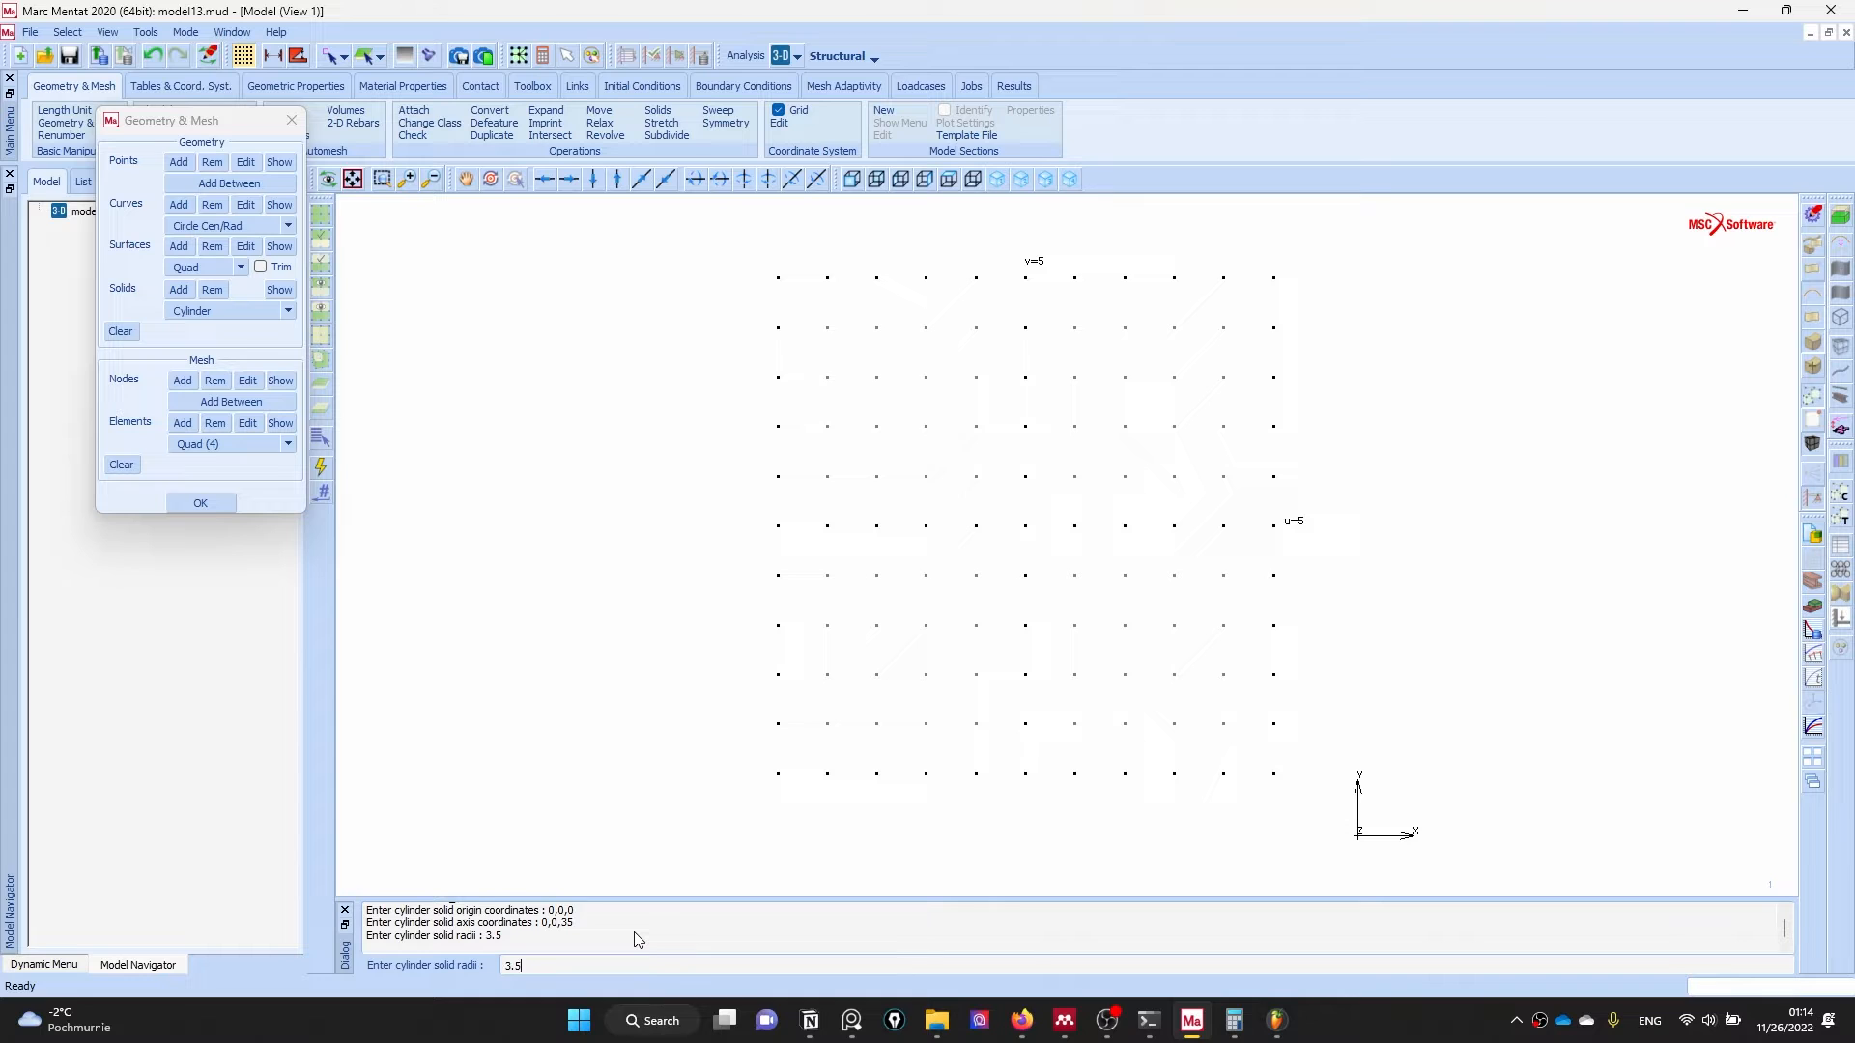
pyautogui.press('Return')
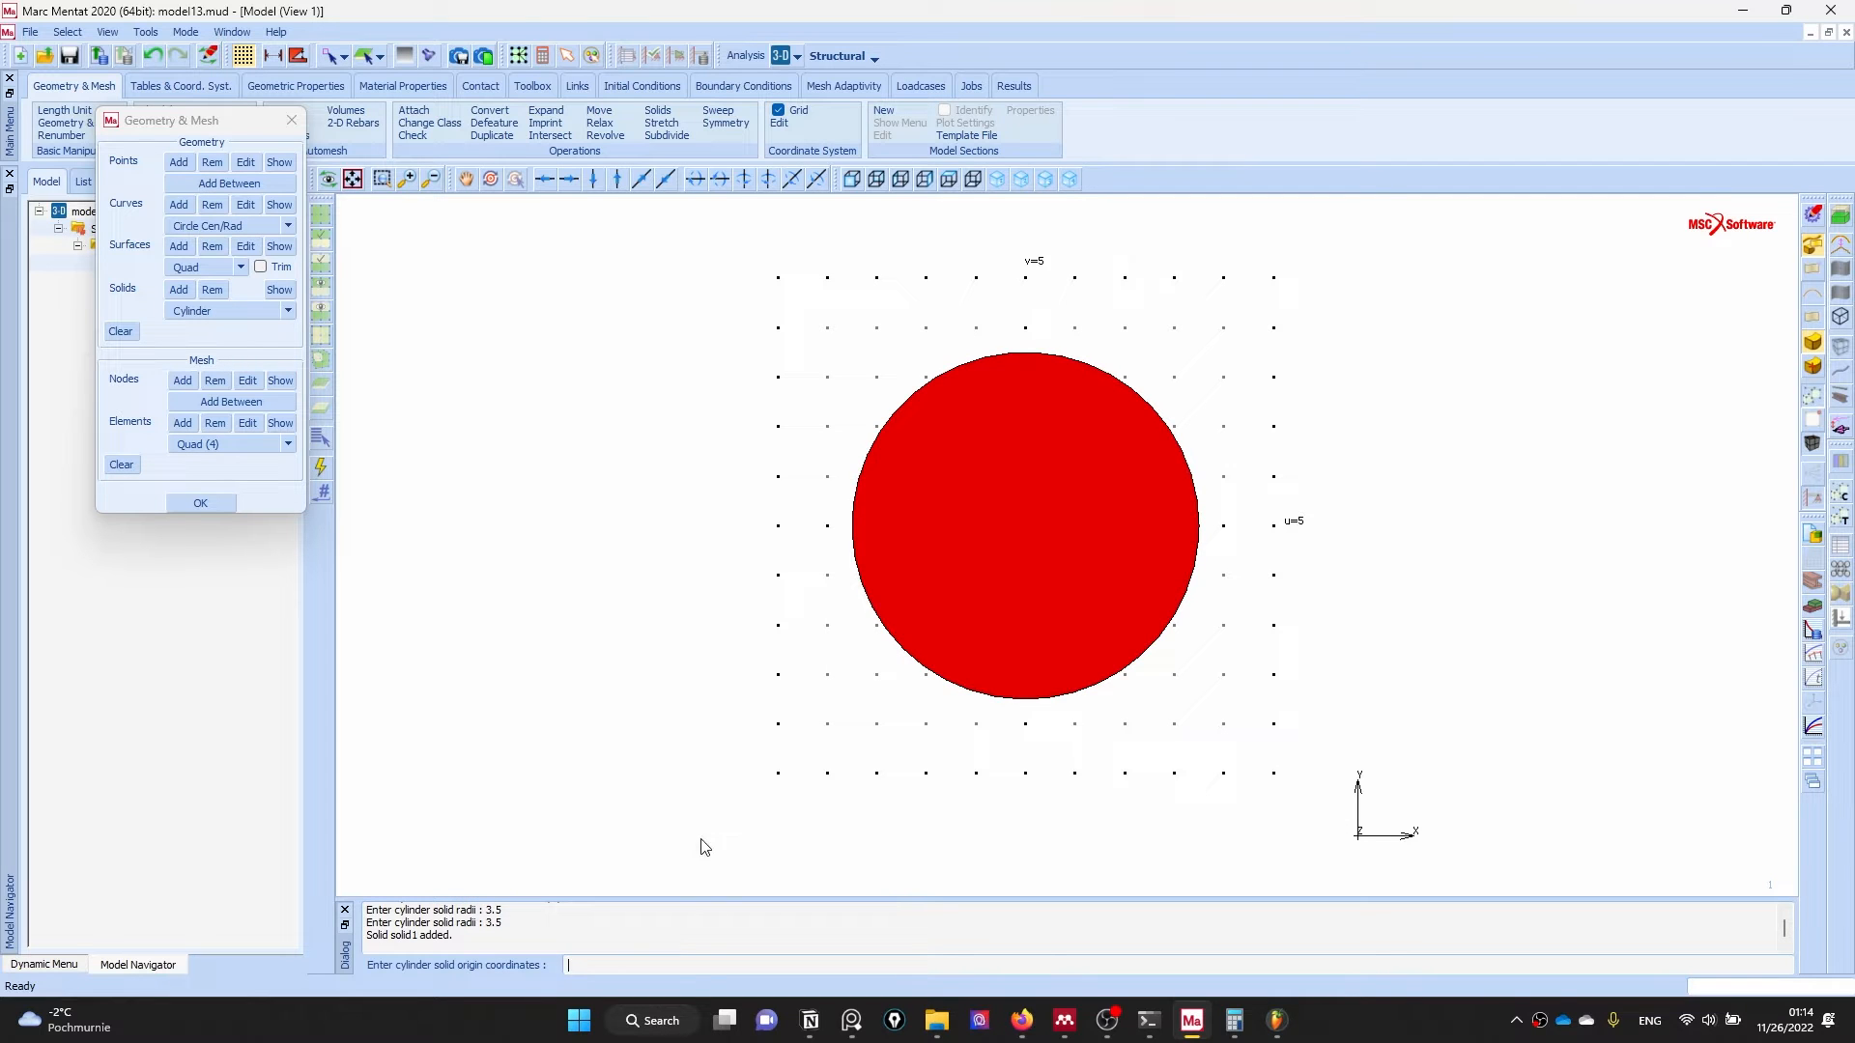
# - Add a second, concentric cylinder solid with origin 0,0,0, axis point 0,0,35 and both radii 1.5
pyautogui.scroll(-4, 821, 643)
pyautogui.keyDown('ctrl'); pyautogui.moveTo(927, 582); pyautogui.dragTo(964, 485, button='middle'); pyautogui.keyUp('ctrl')
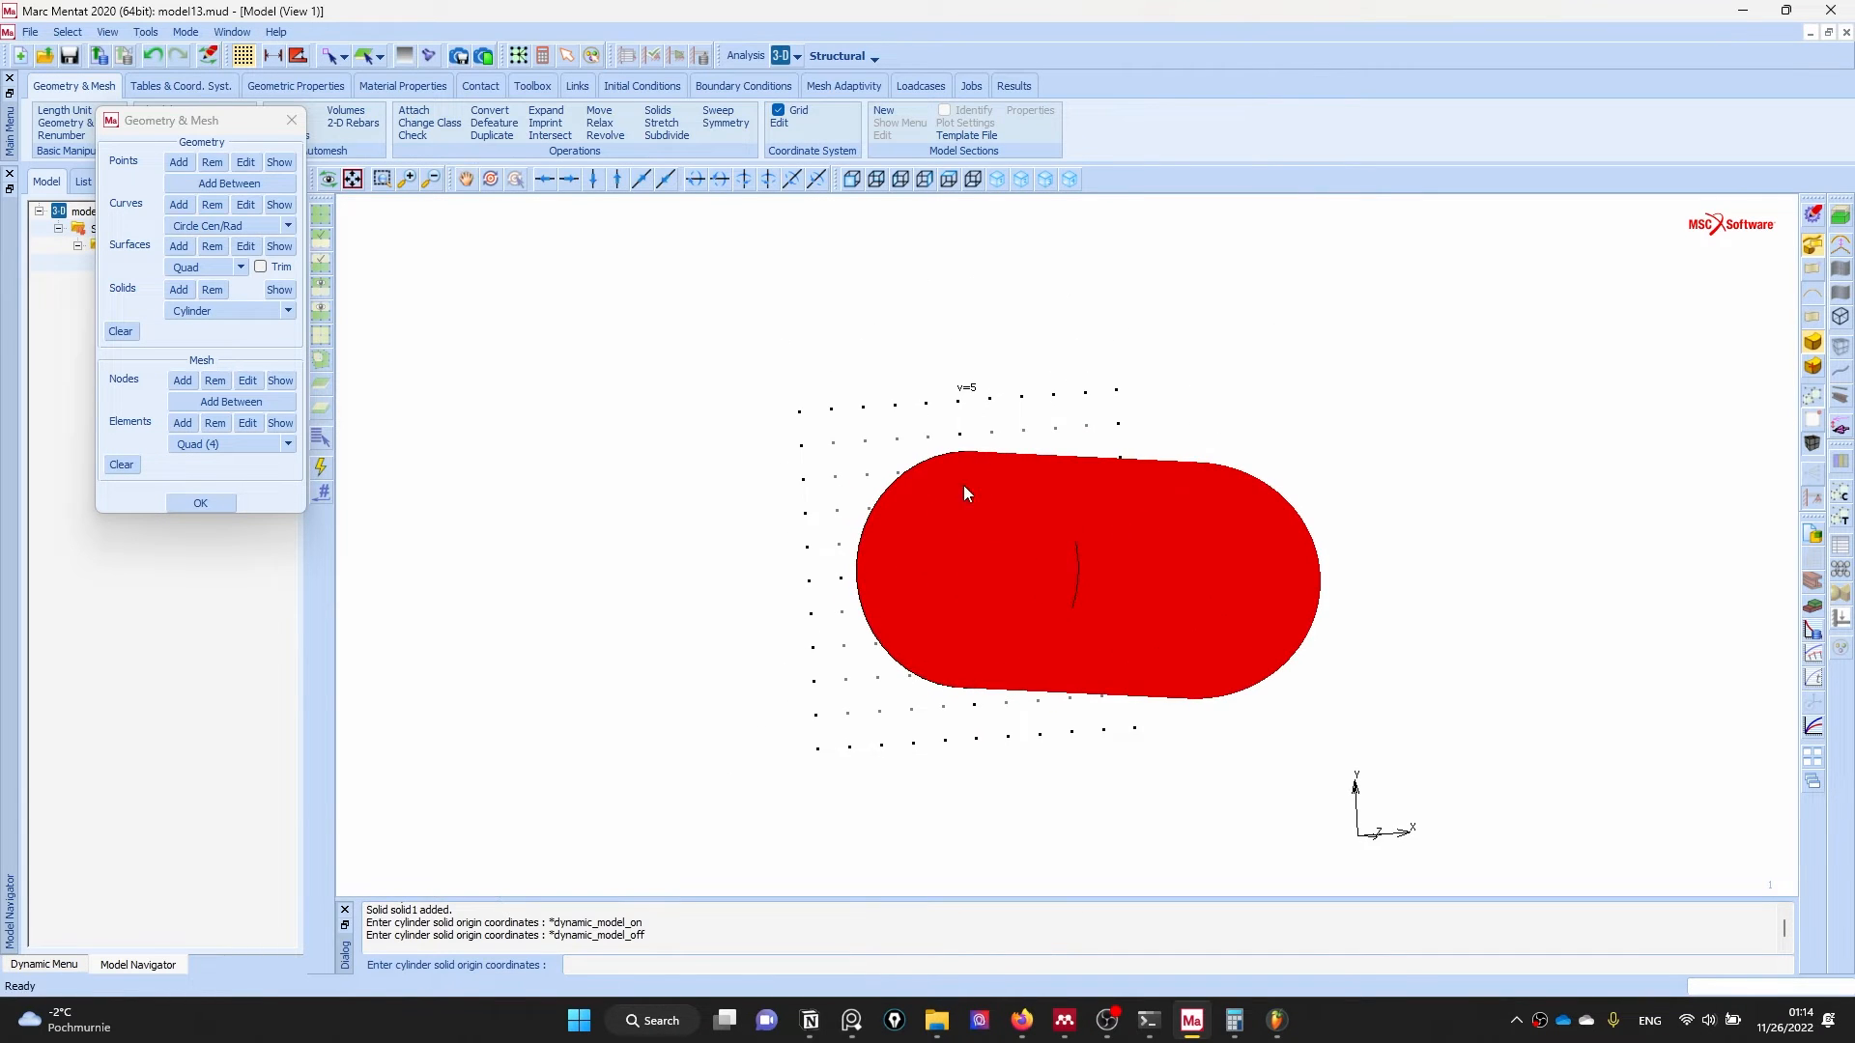
pyautogui.click(851, 178)
pyautogui.scroll(2, 972, 431)
pyautogui.scroll(-3, 972, 430)
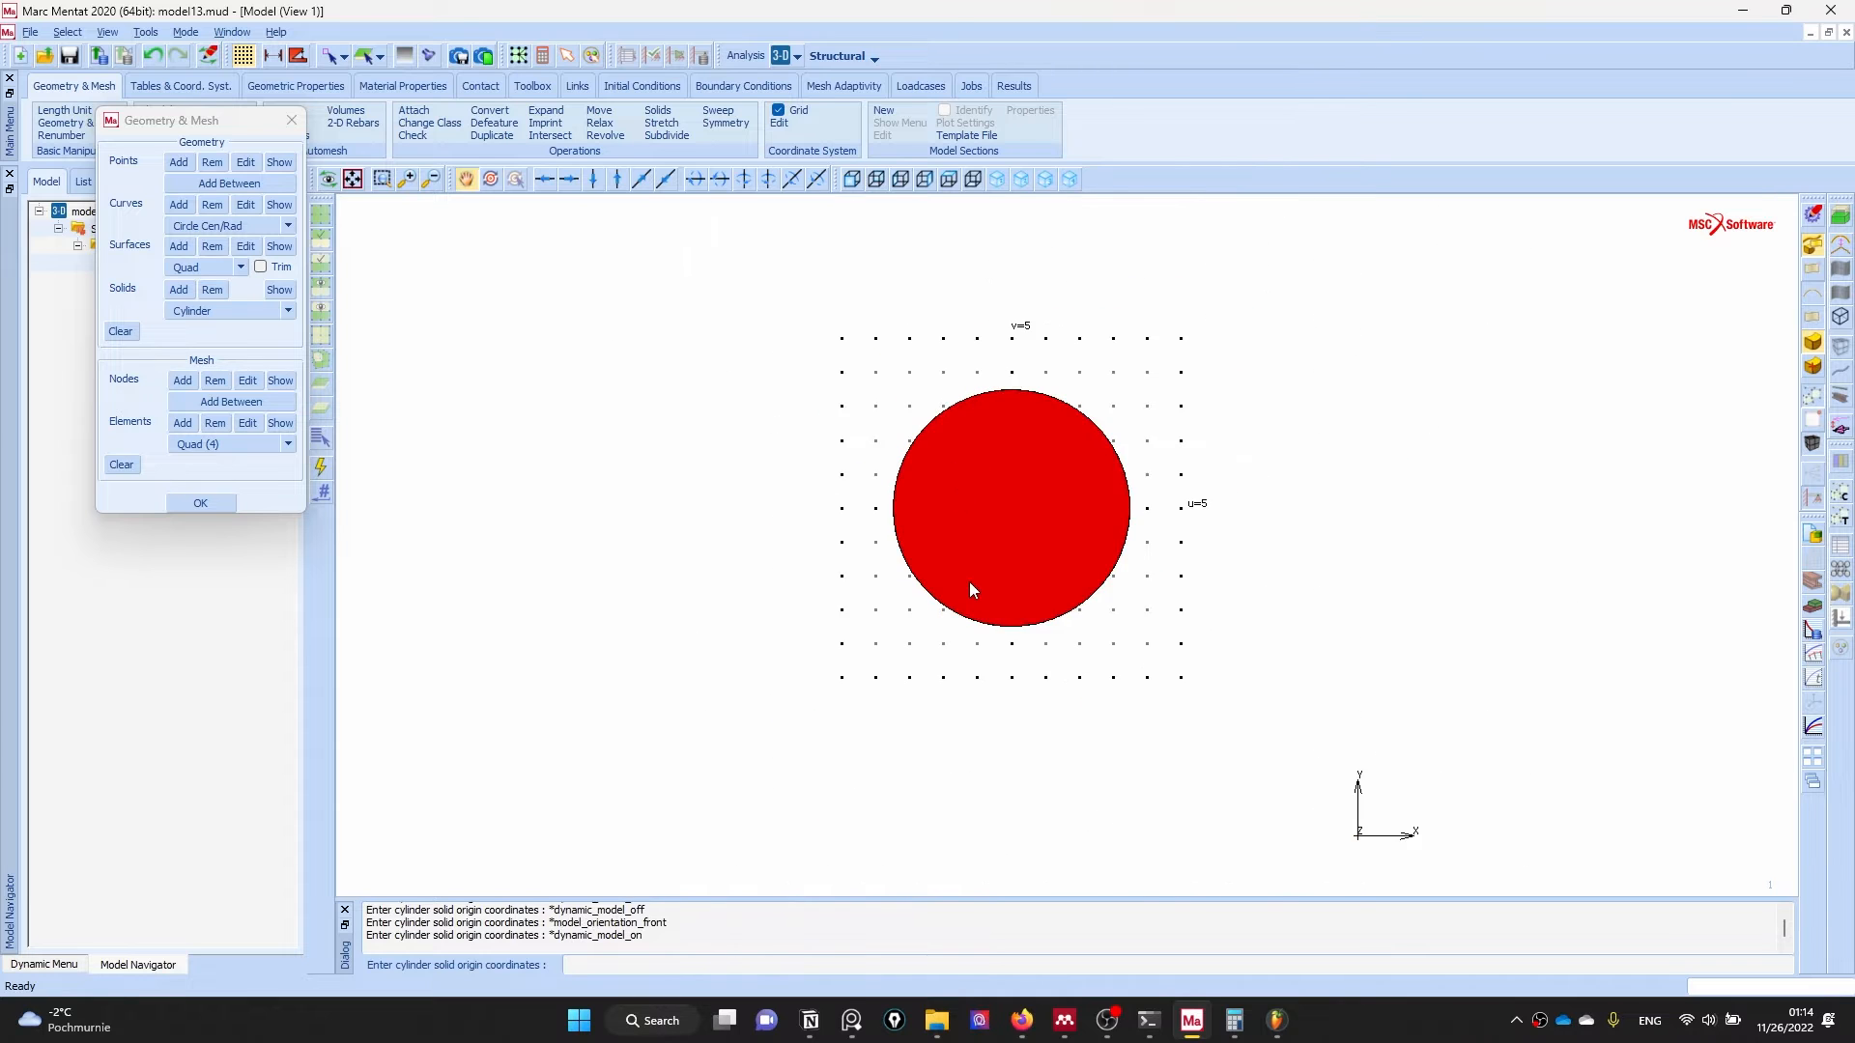
pyautogui.keyDown('ctrl'); pyautogui.moveTo(969, 585); pyautogui.dragTo(1156, 645, button='middle'); pyautogui.keyUp('ctrl')
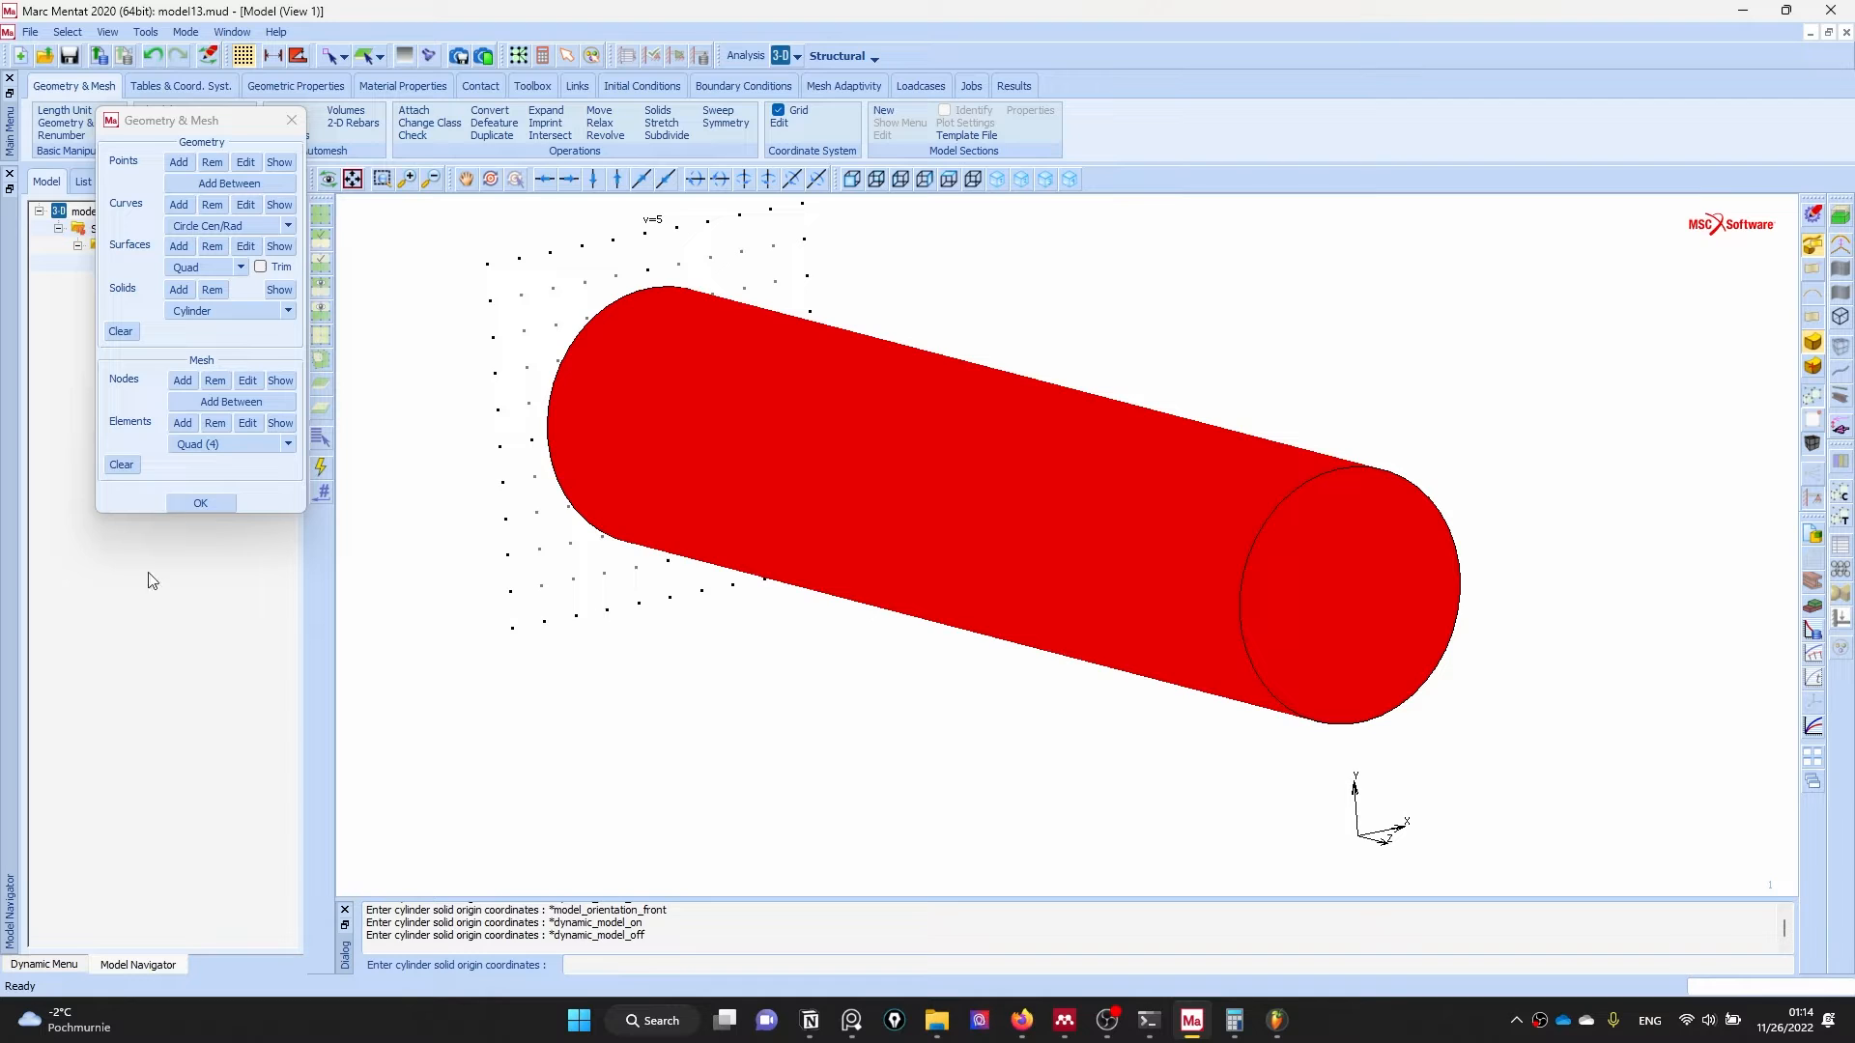
pyautogui.click(179, 290)
pyautogui.write('0,0,0')
pyautogui.press('Return')
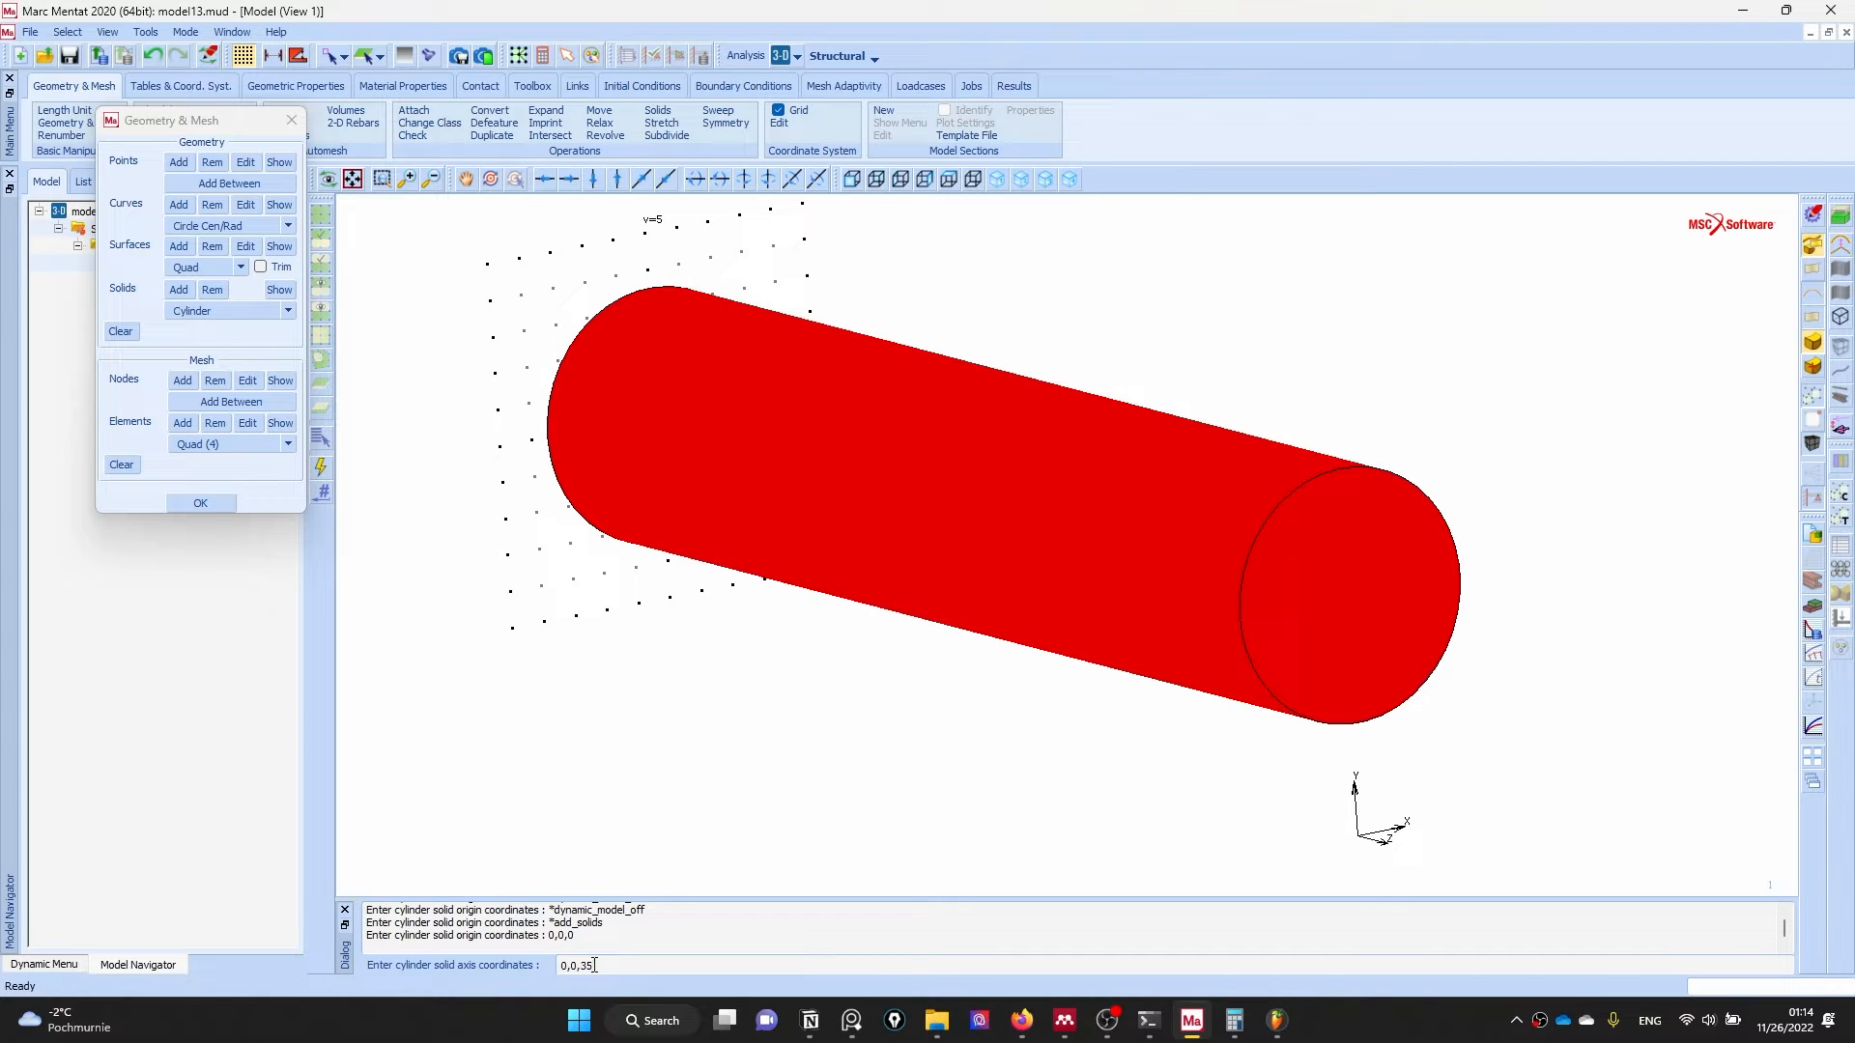
pyautogui.press('Return')
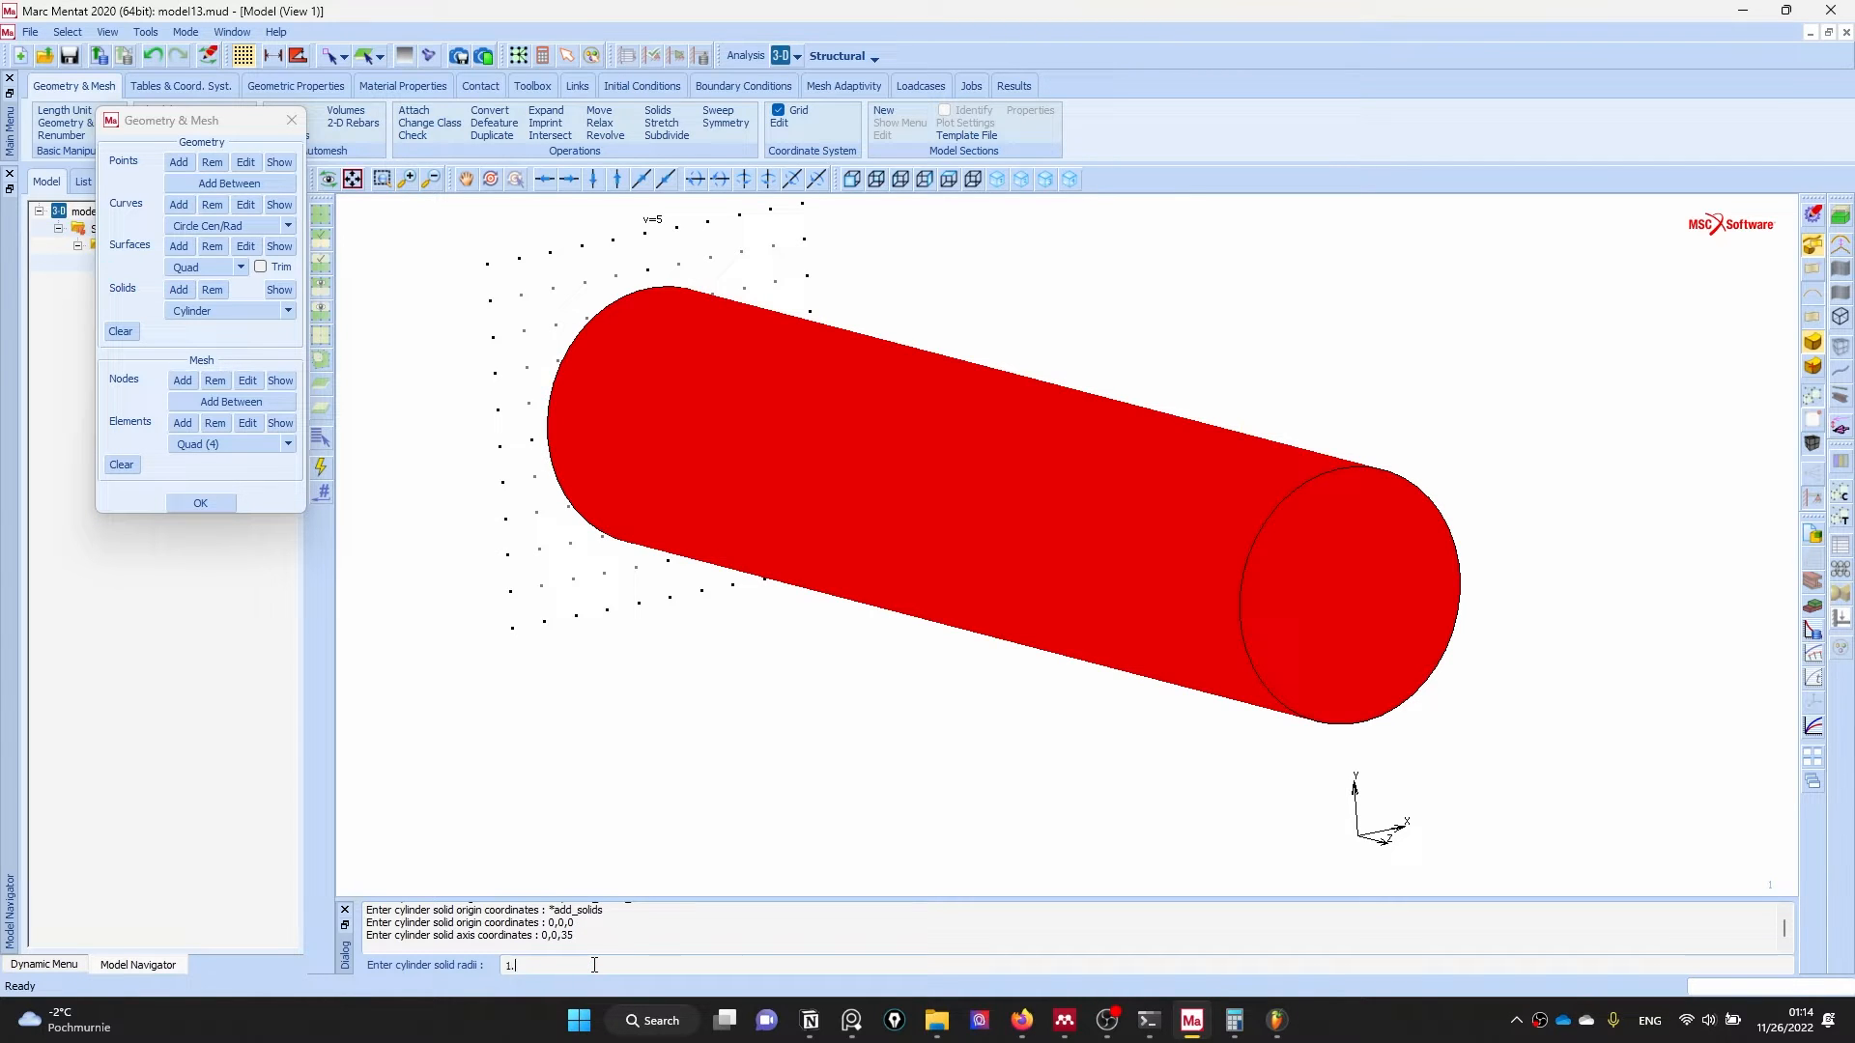
pyautogui.press('Return')
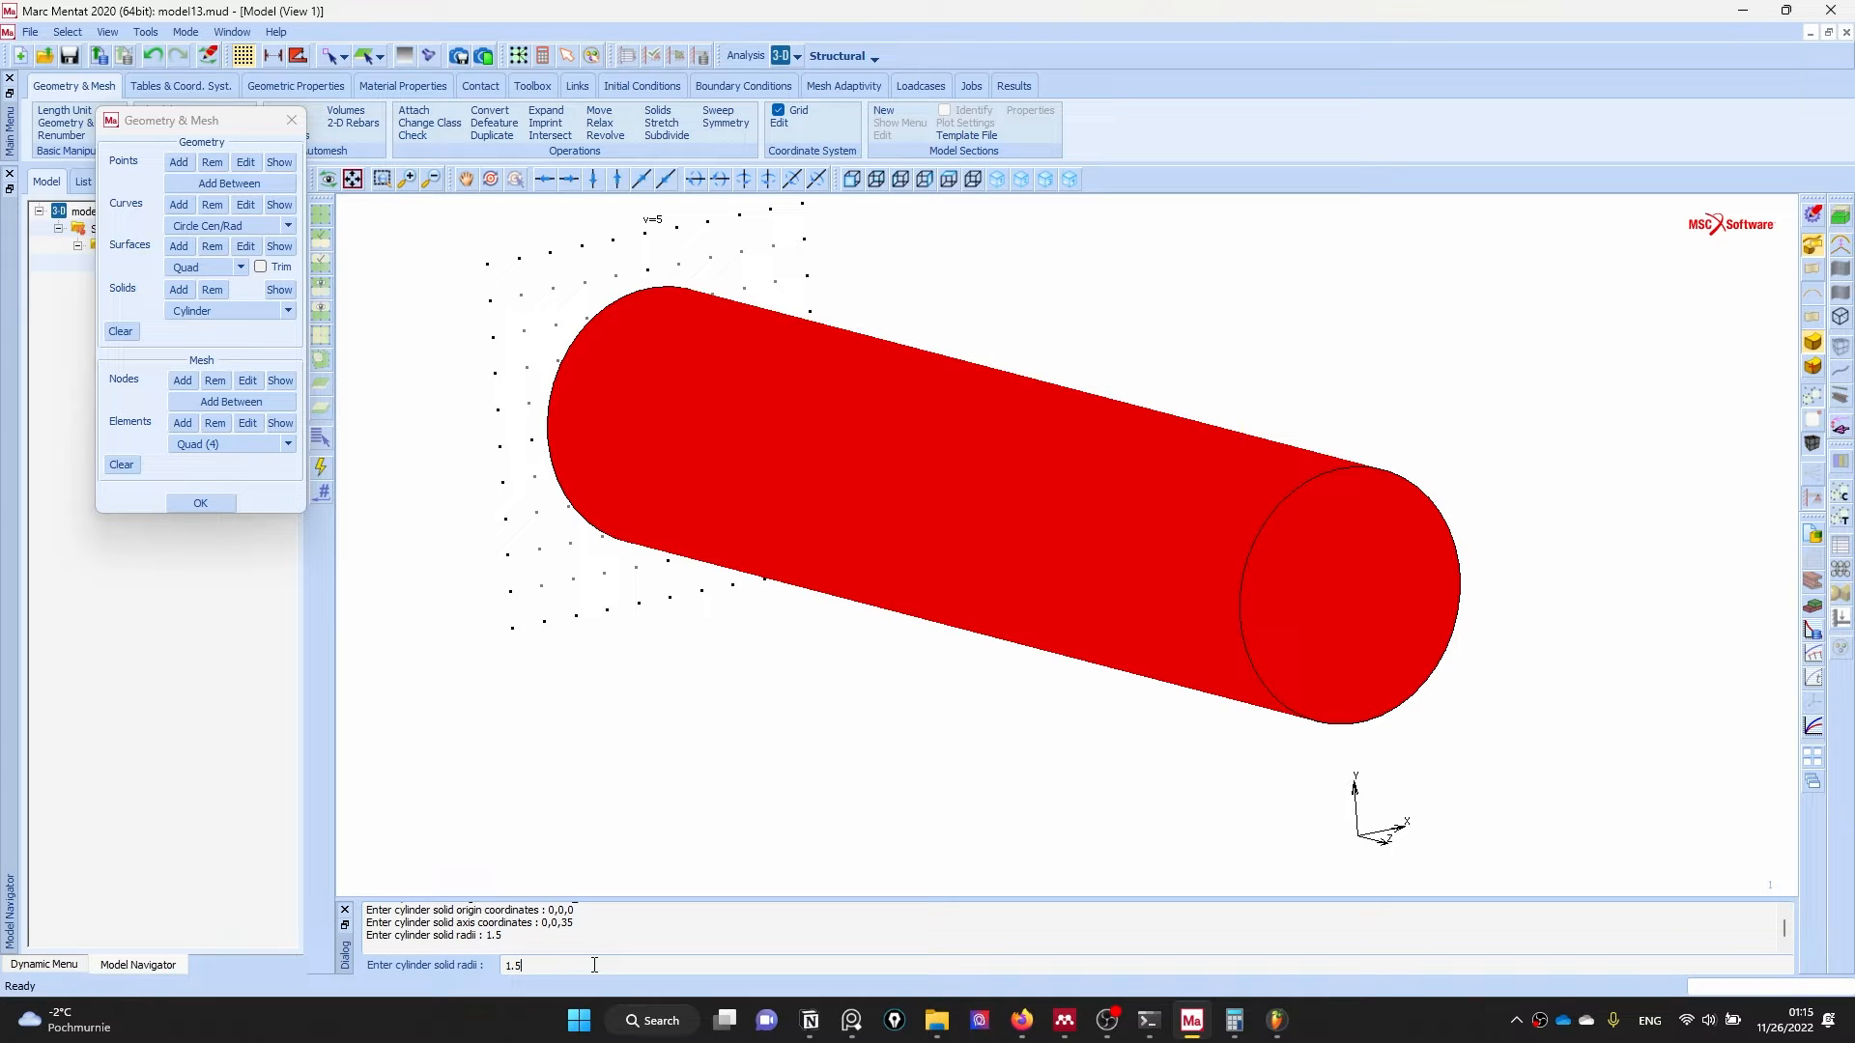
pyautogui.press('Return')
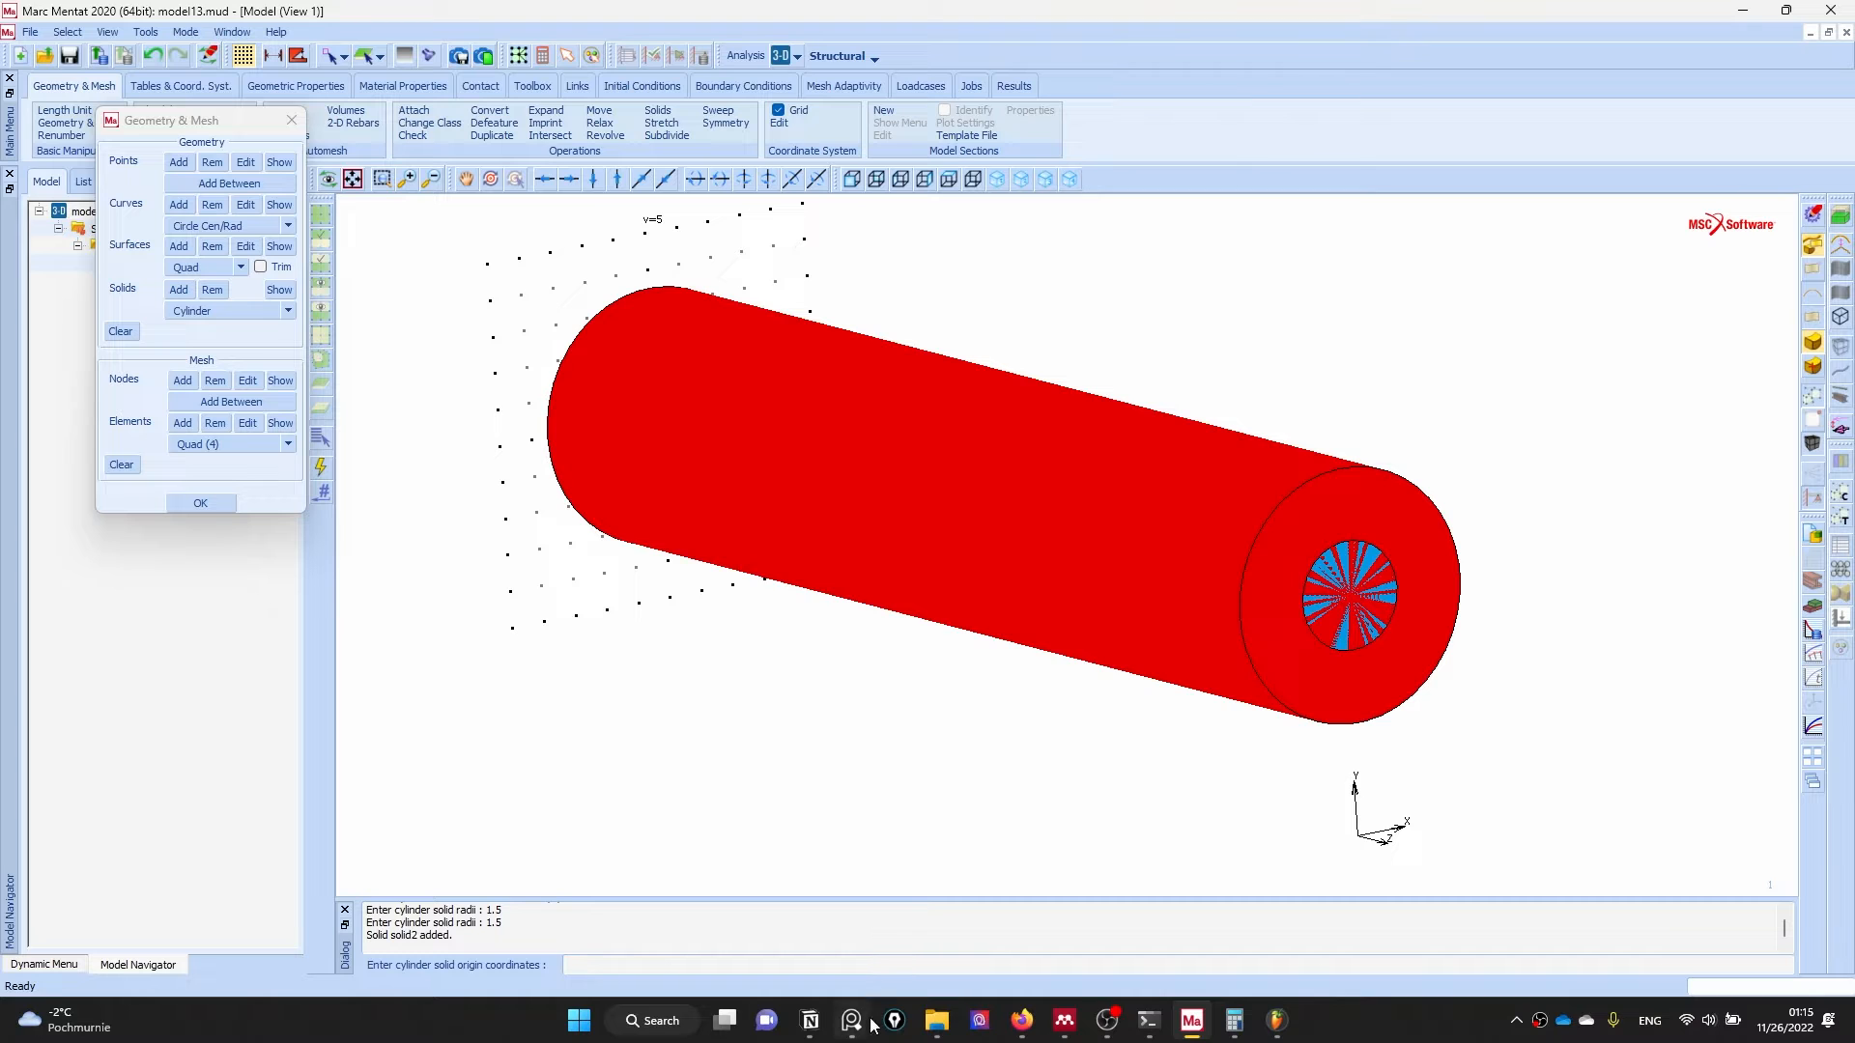
# - Subtract the inner cylinder from the outer one to form the hollow pipe, and close the solids and geometry dialogs
pyautogui.hotkey('ctrl', 'd')
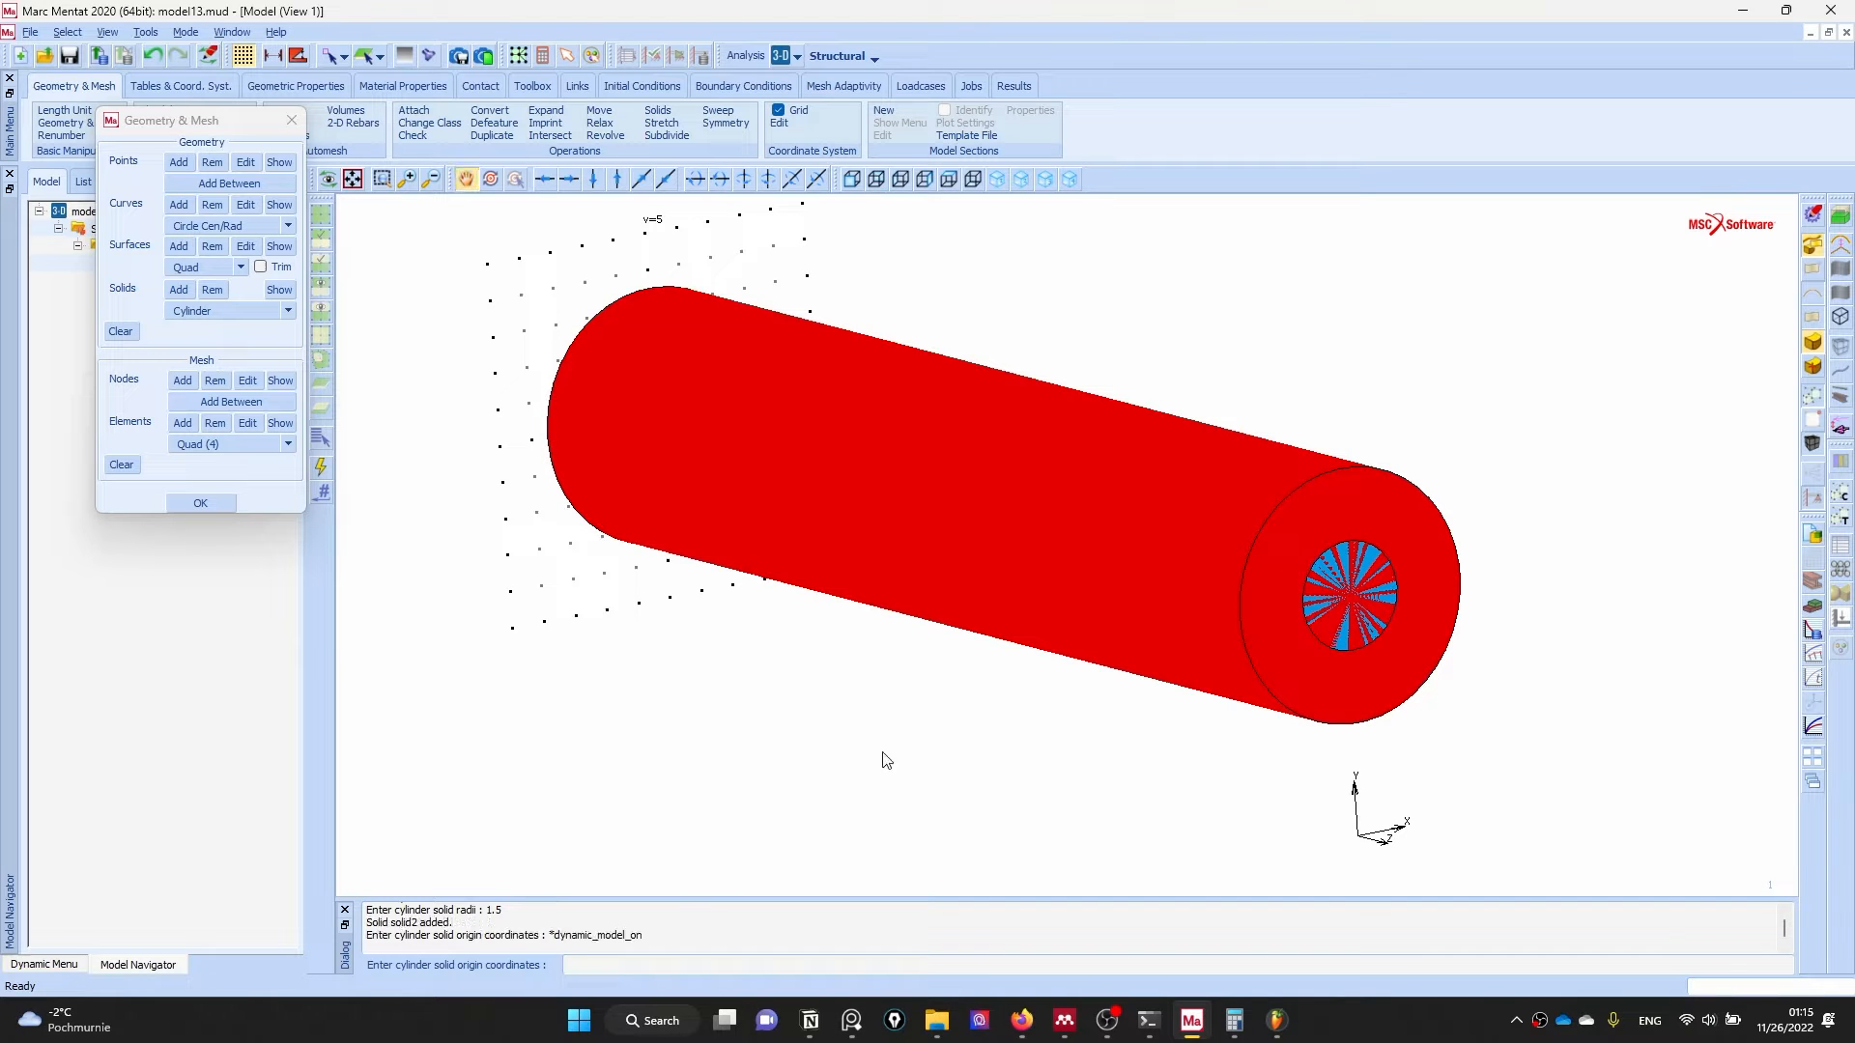
pyautogui.moveTo(1122, 598); pyautogui.dragTo(1028, 602, button='middle')
pyautogui.hotkey('ctrl', 'd')
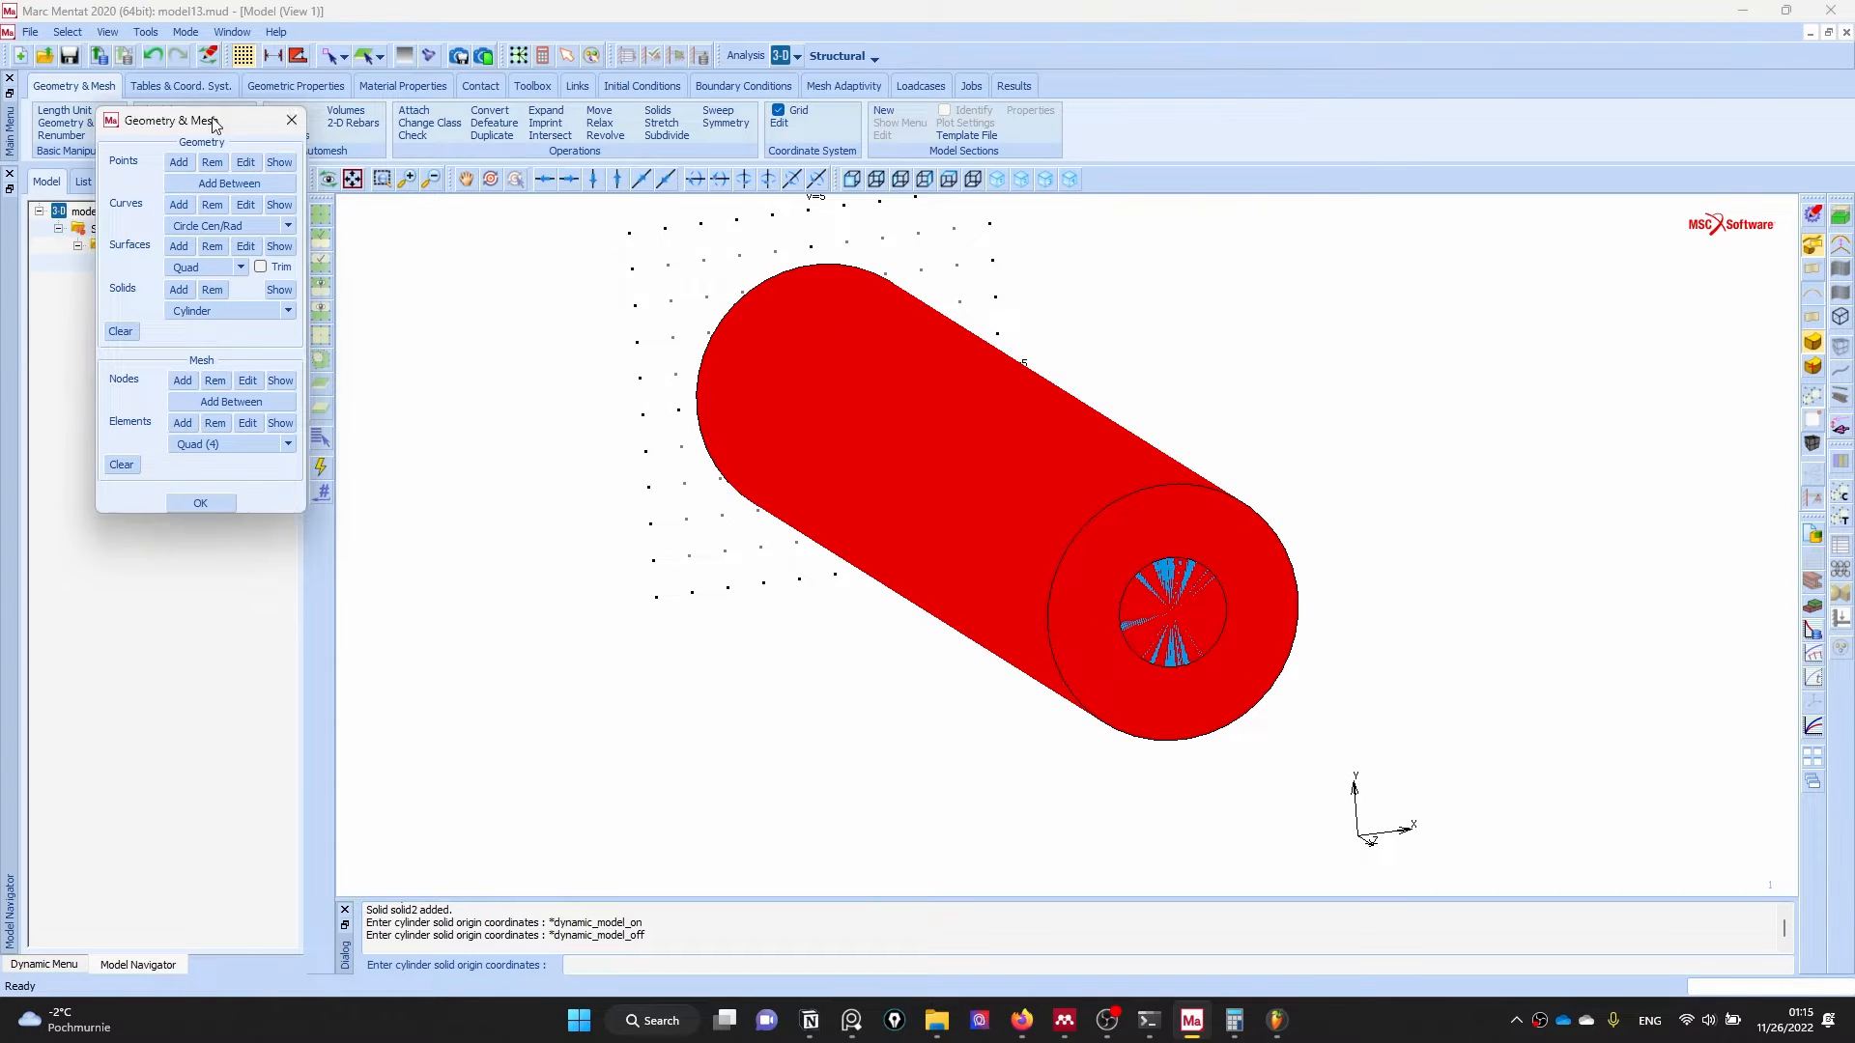
pyautogui.moveTo(193, 119); pyautogui.dragTo(336, 134)
pyautogui.keyDown('ctrl'); pyautogui.moveTo(1144, 485); pyautogui.dragTo(1208, 529, button='middle'); pyautogui.keyUp('ctrl')
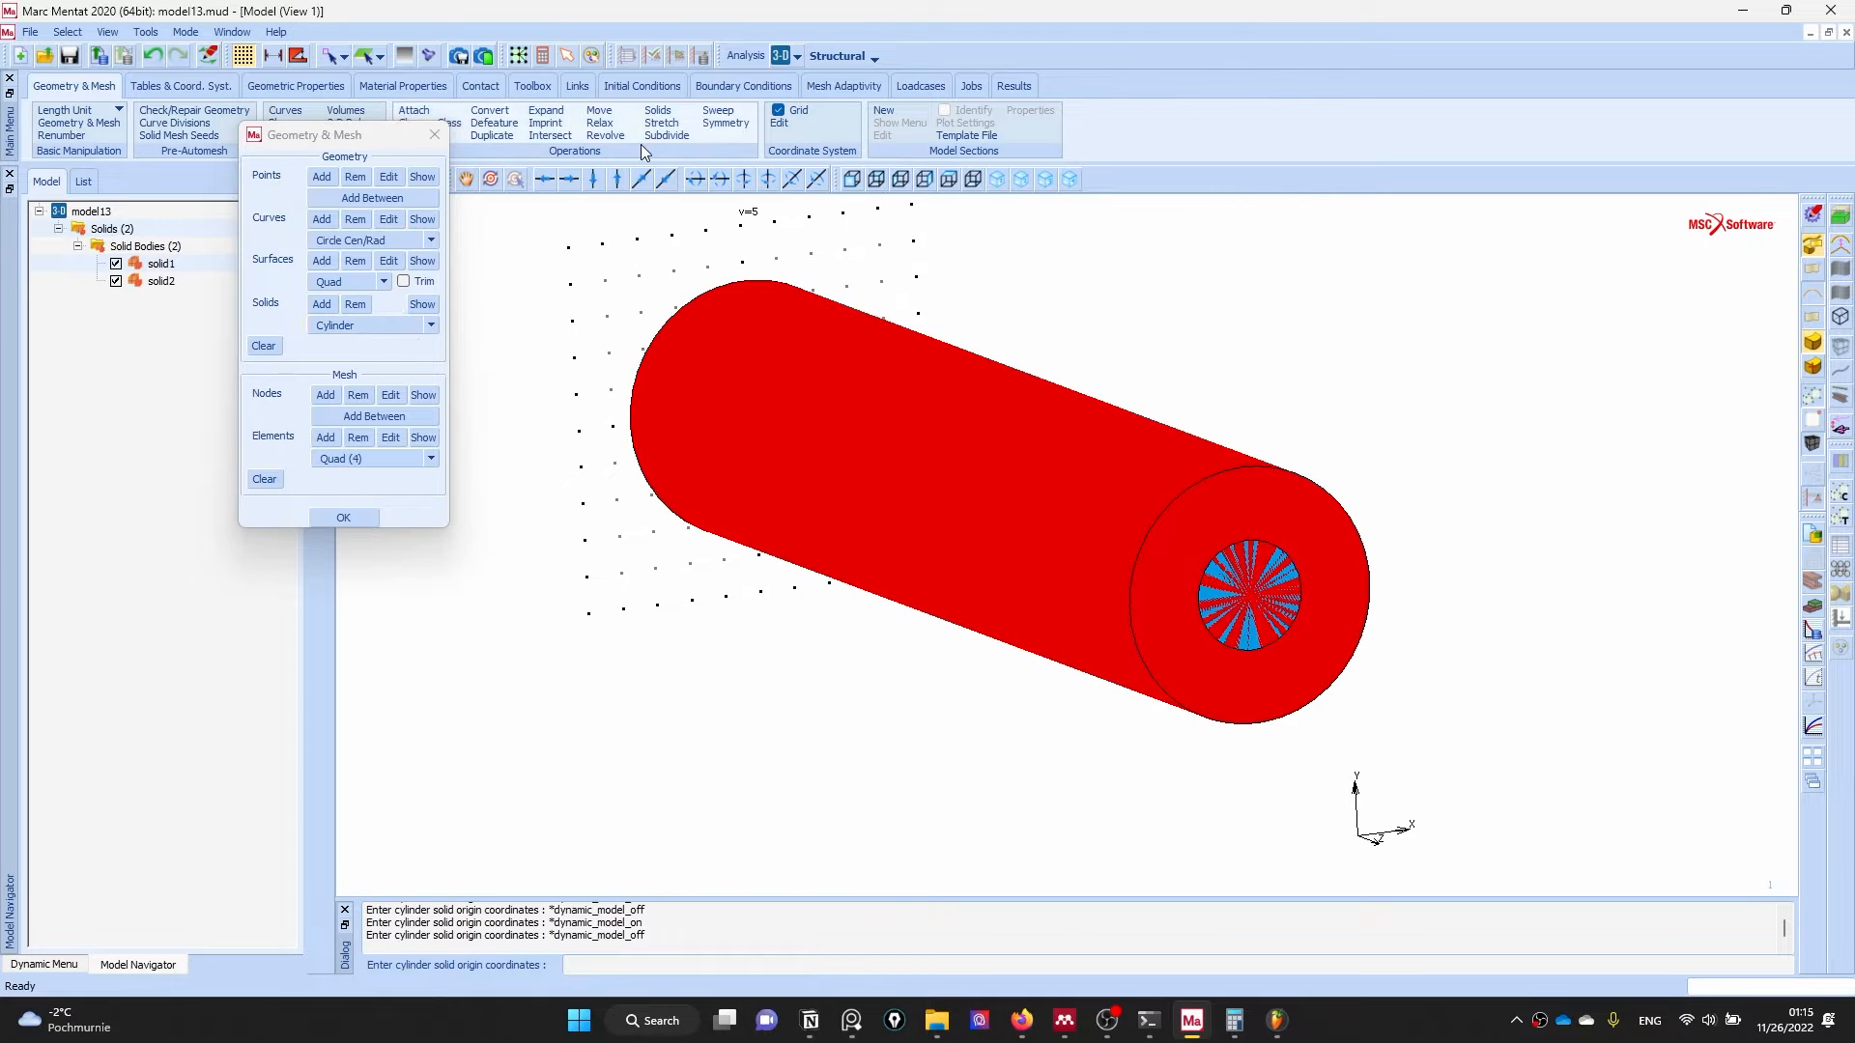
pyautogui.moveTo(350, 126); pyautogui.dragTo(335, 137)
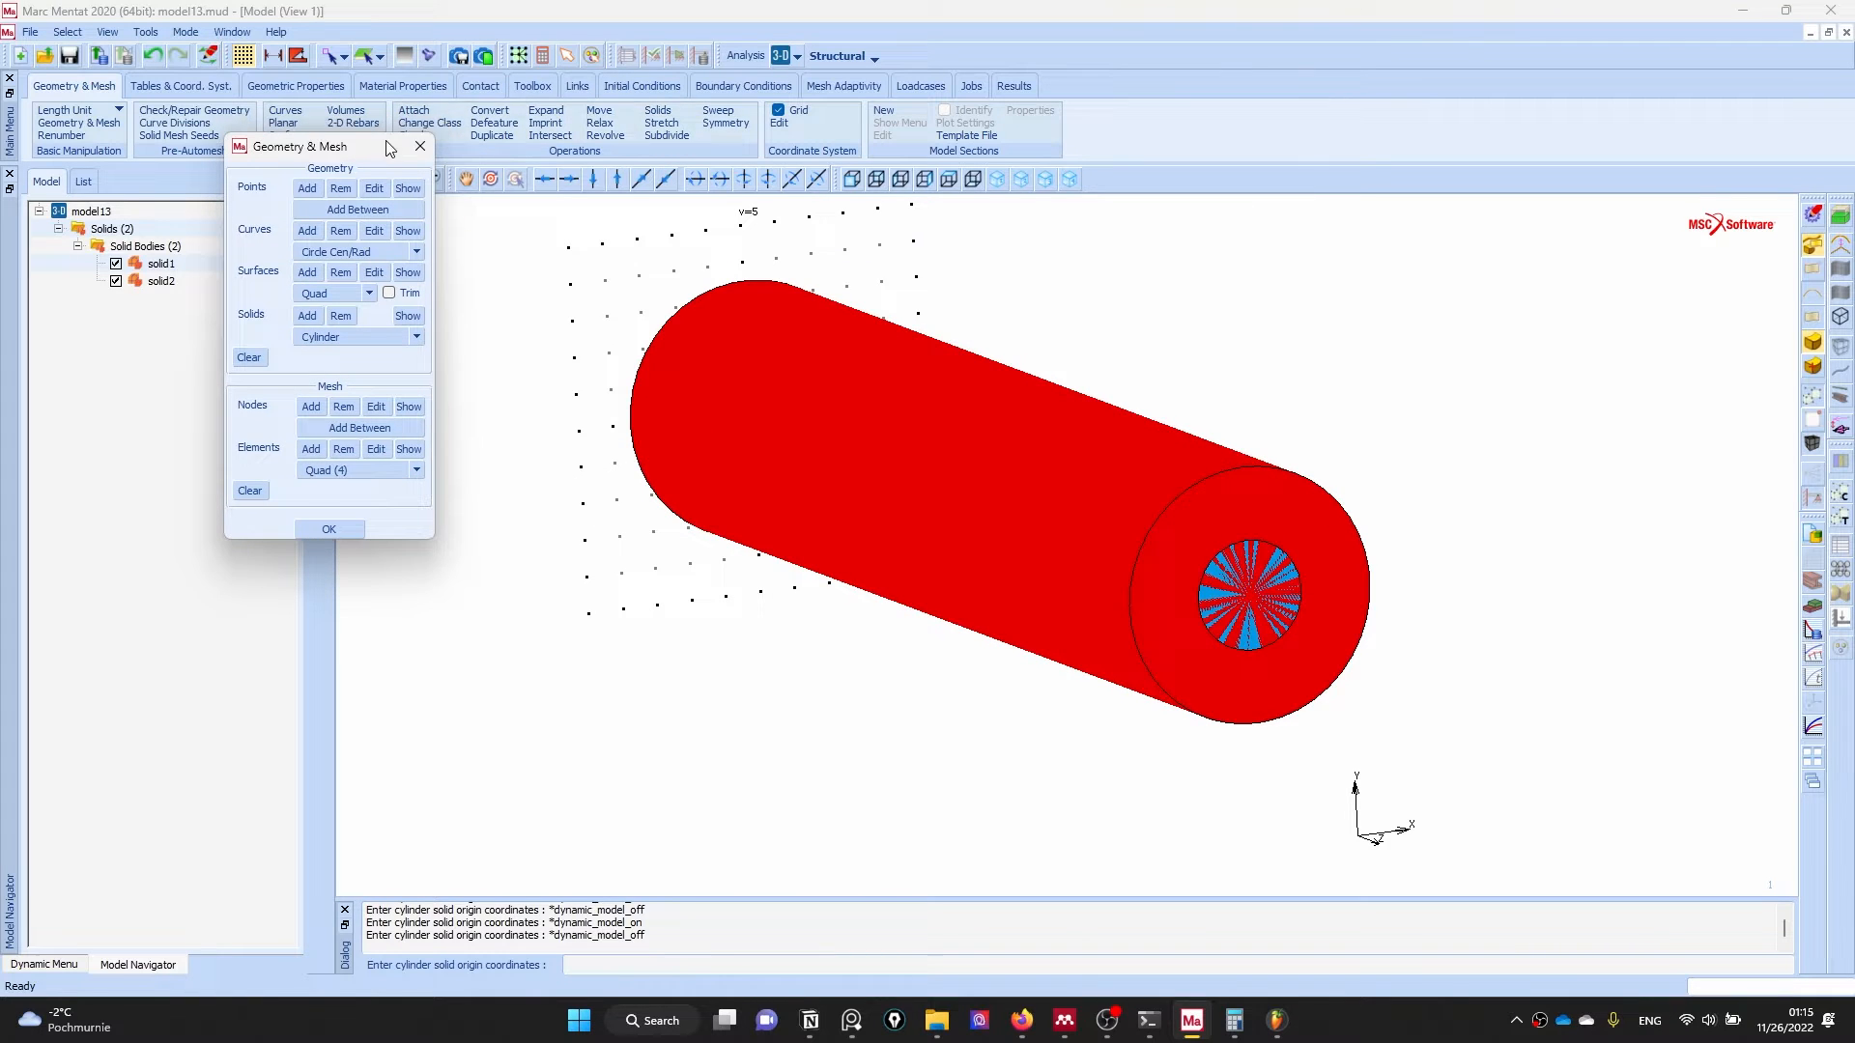
pyautogui.click(658, 110)
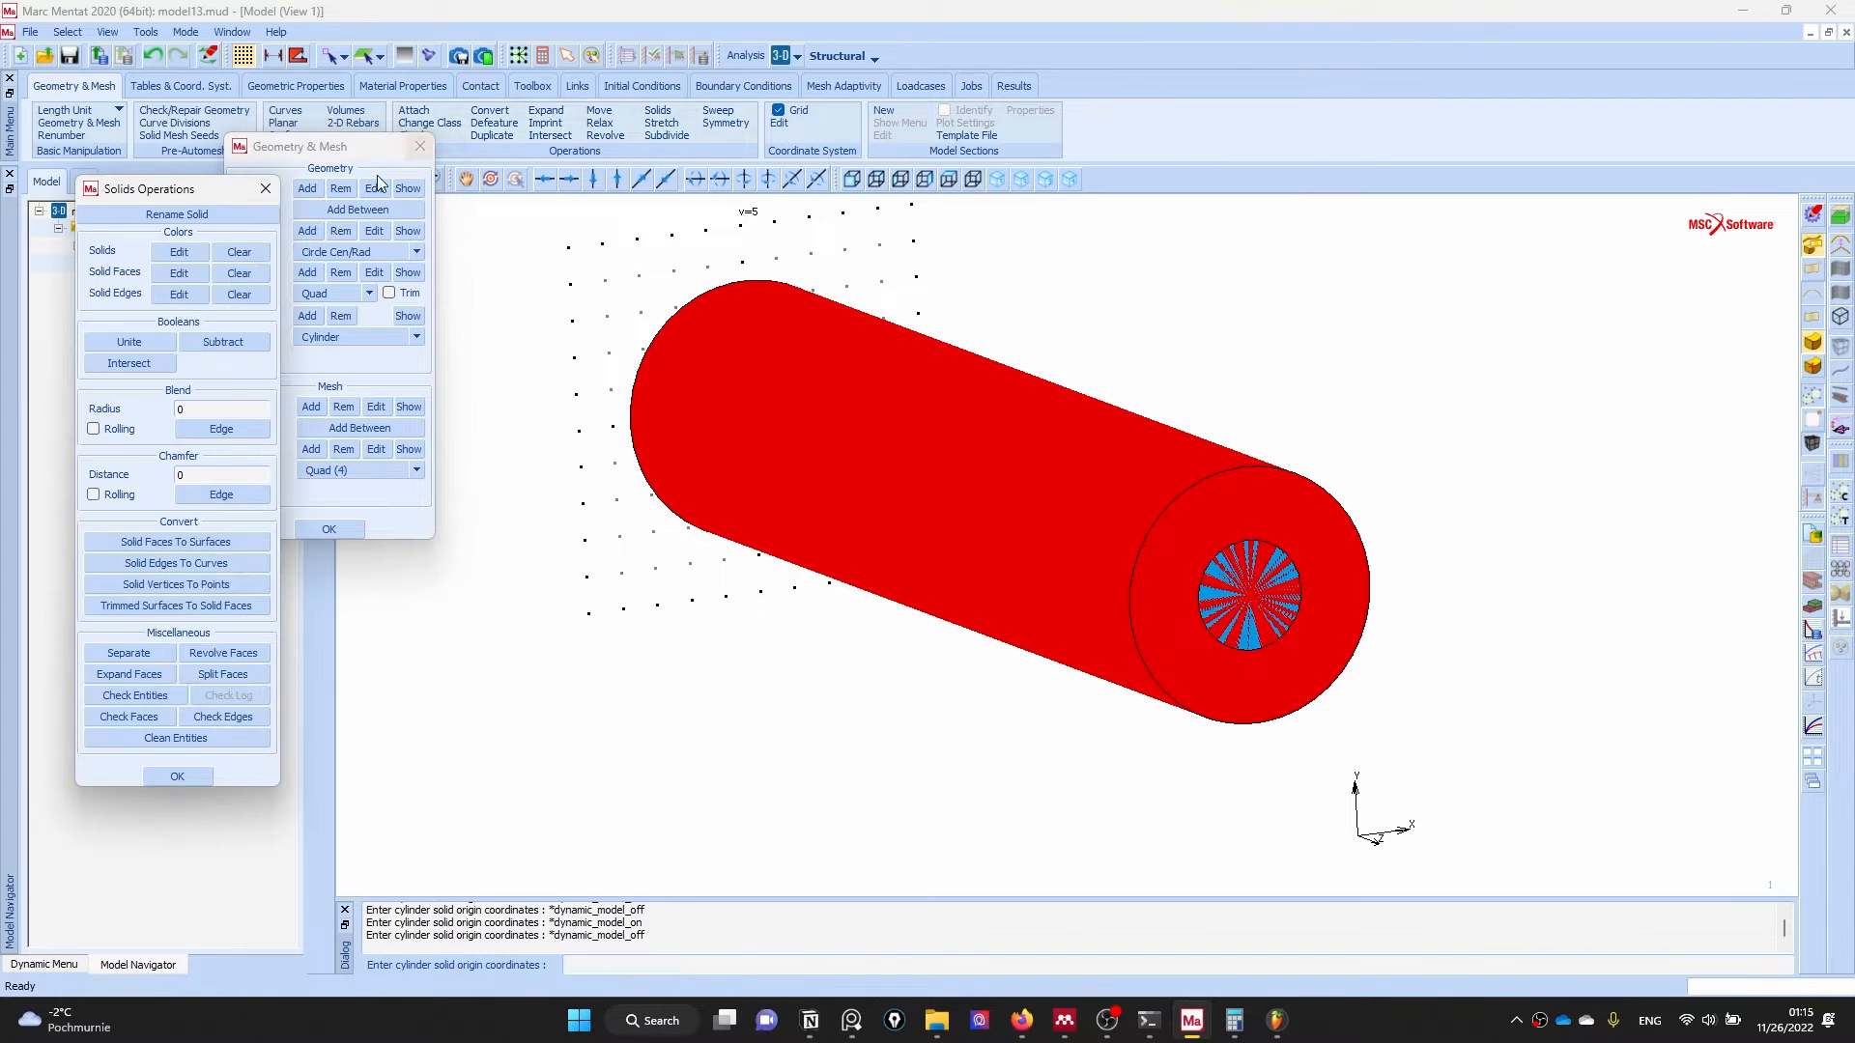
pyautogui.click(233, 340)
pyautogui.click(1154, 560)
pyautogui.click(1261, 593)
pyautogui.rightClick(1196, 577)
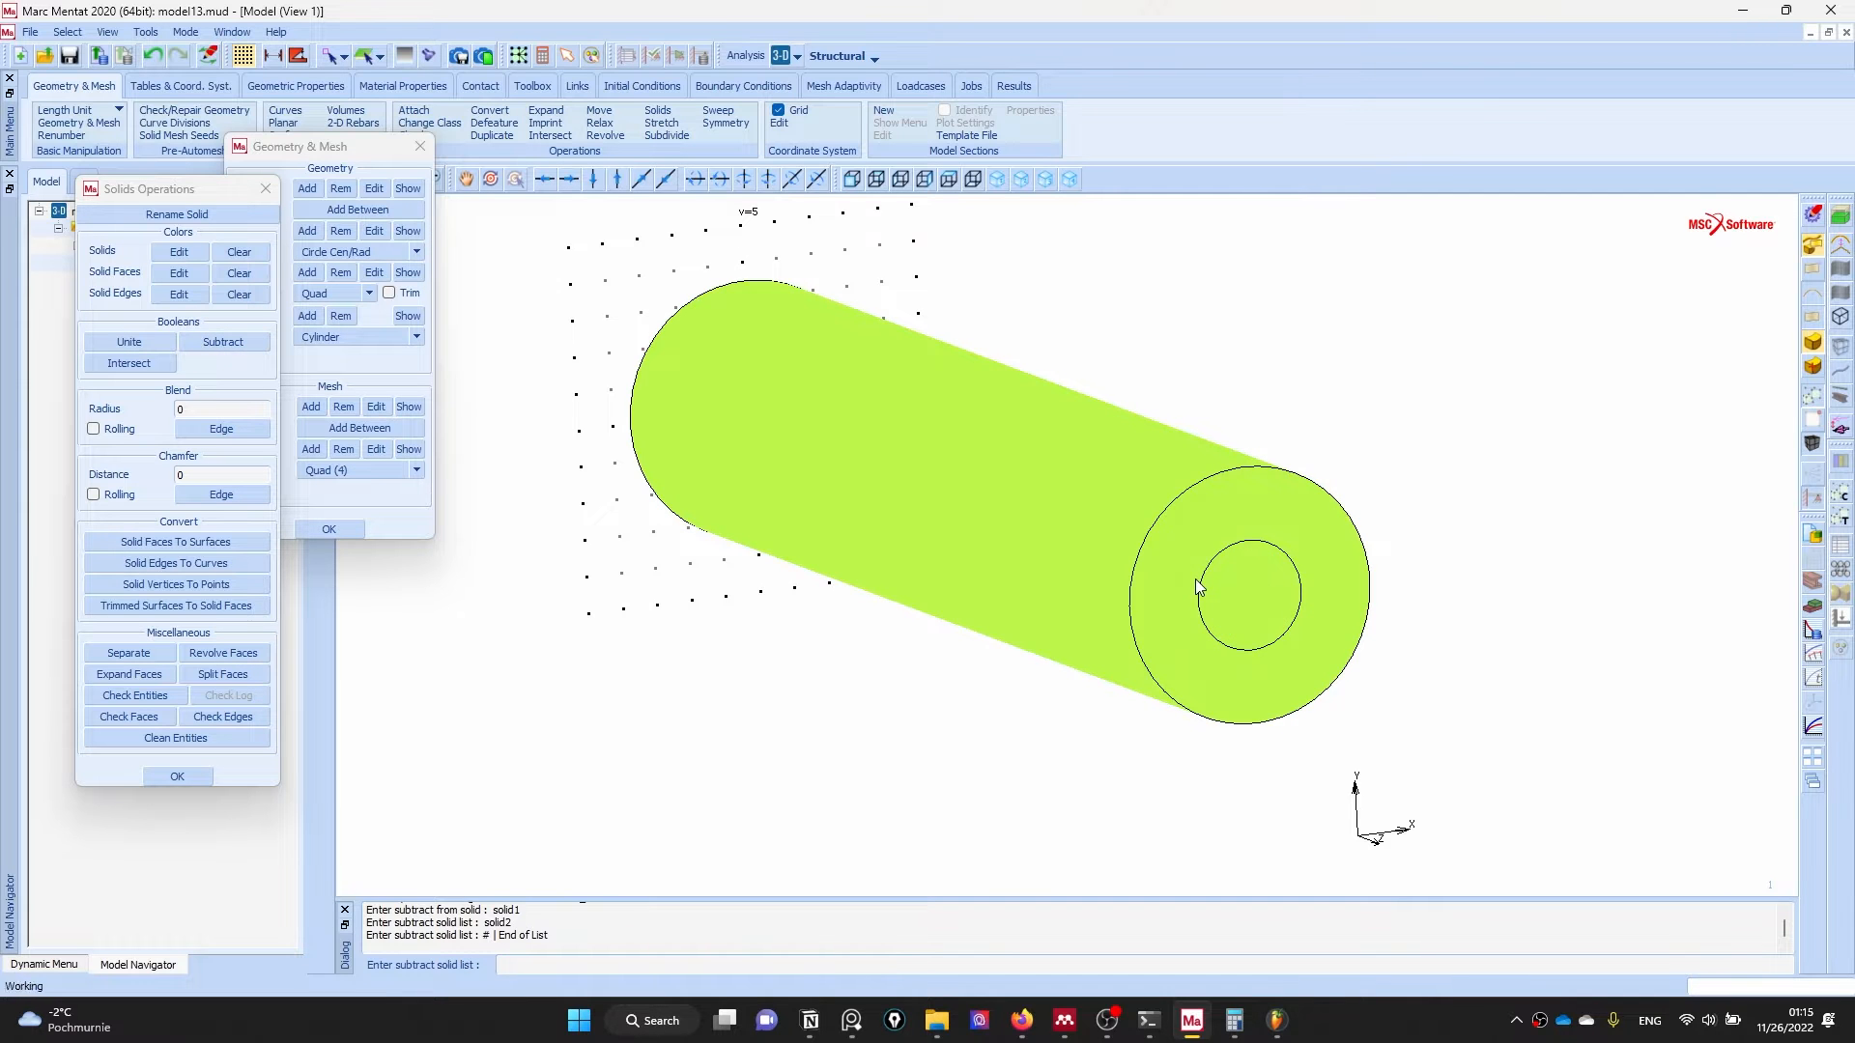
pyautogui.keyDown('ctrl'); pyautogui.moveTo(1198, 595); pyautogui.dragTo(995, 527, button='middle'); pyautogui.keyUp('ctrl')
pyautogui.click(177, 775)
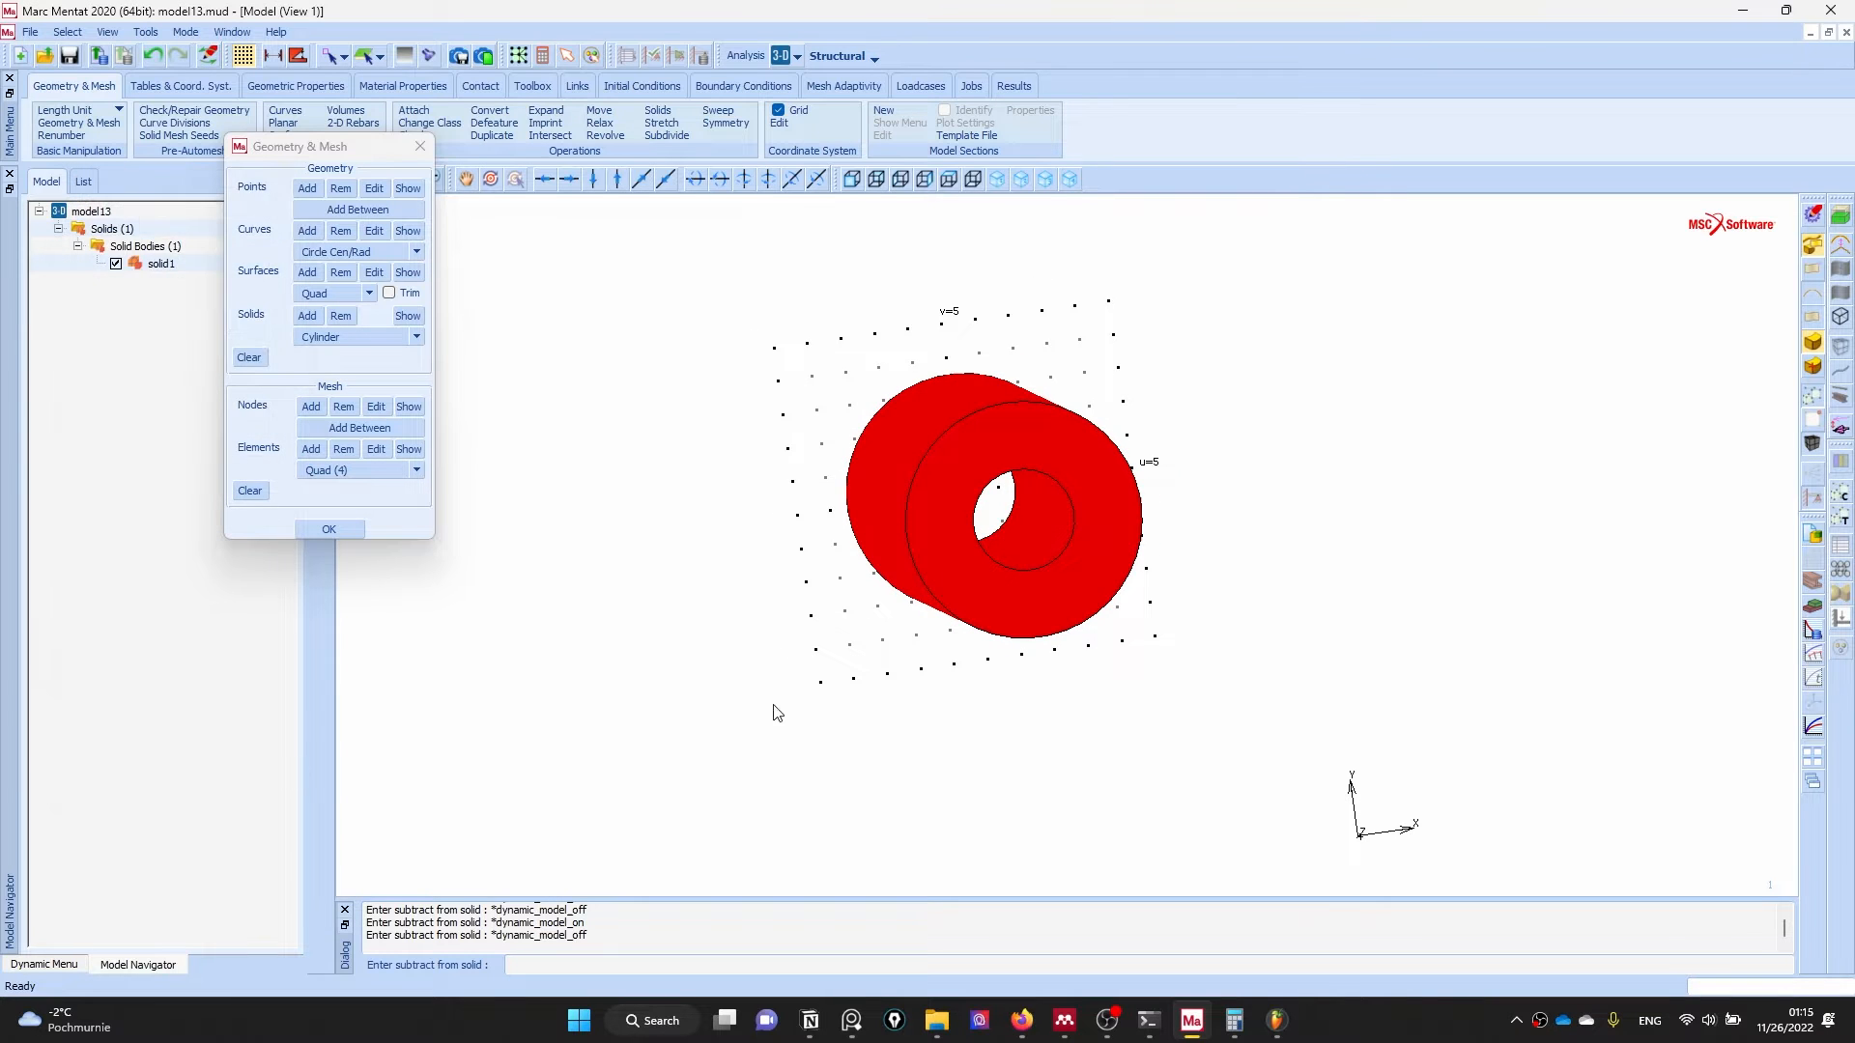
pyautogui.click(364, 532)
# - Automesh the pipe solid with linear tetrahedral elements, using automatic target element size and a scale factor of 0.4
pyautogui.keyDown('ctrl'); pyautogui.moveTo(1005, 560); pyautogui.dragTo(1078, 567, button='middle'); pyautogui.keyUp('ctrl')
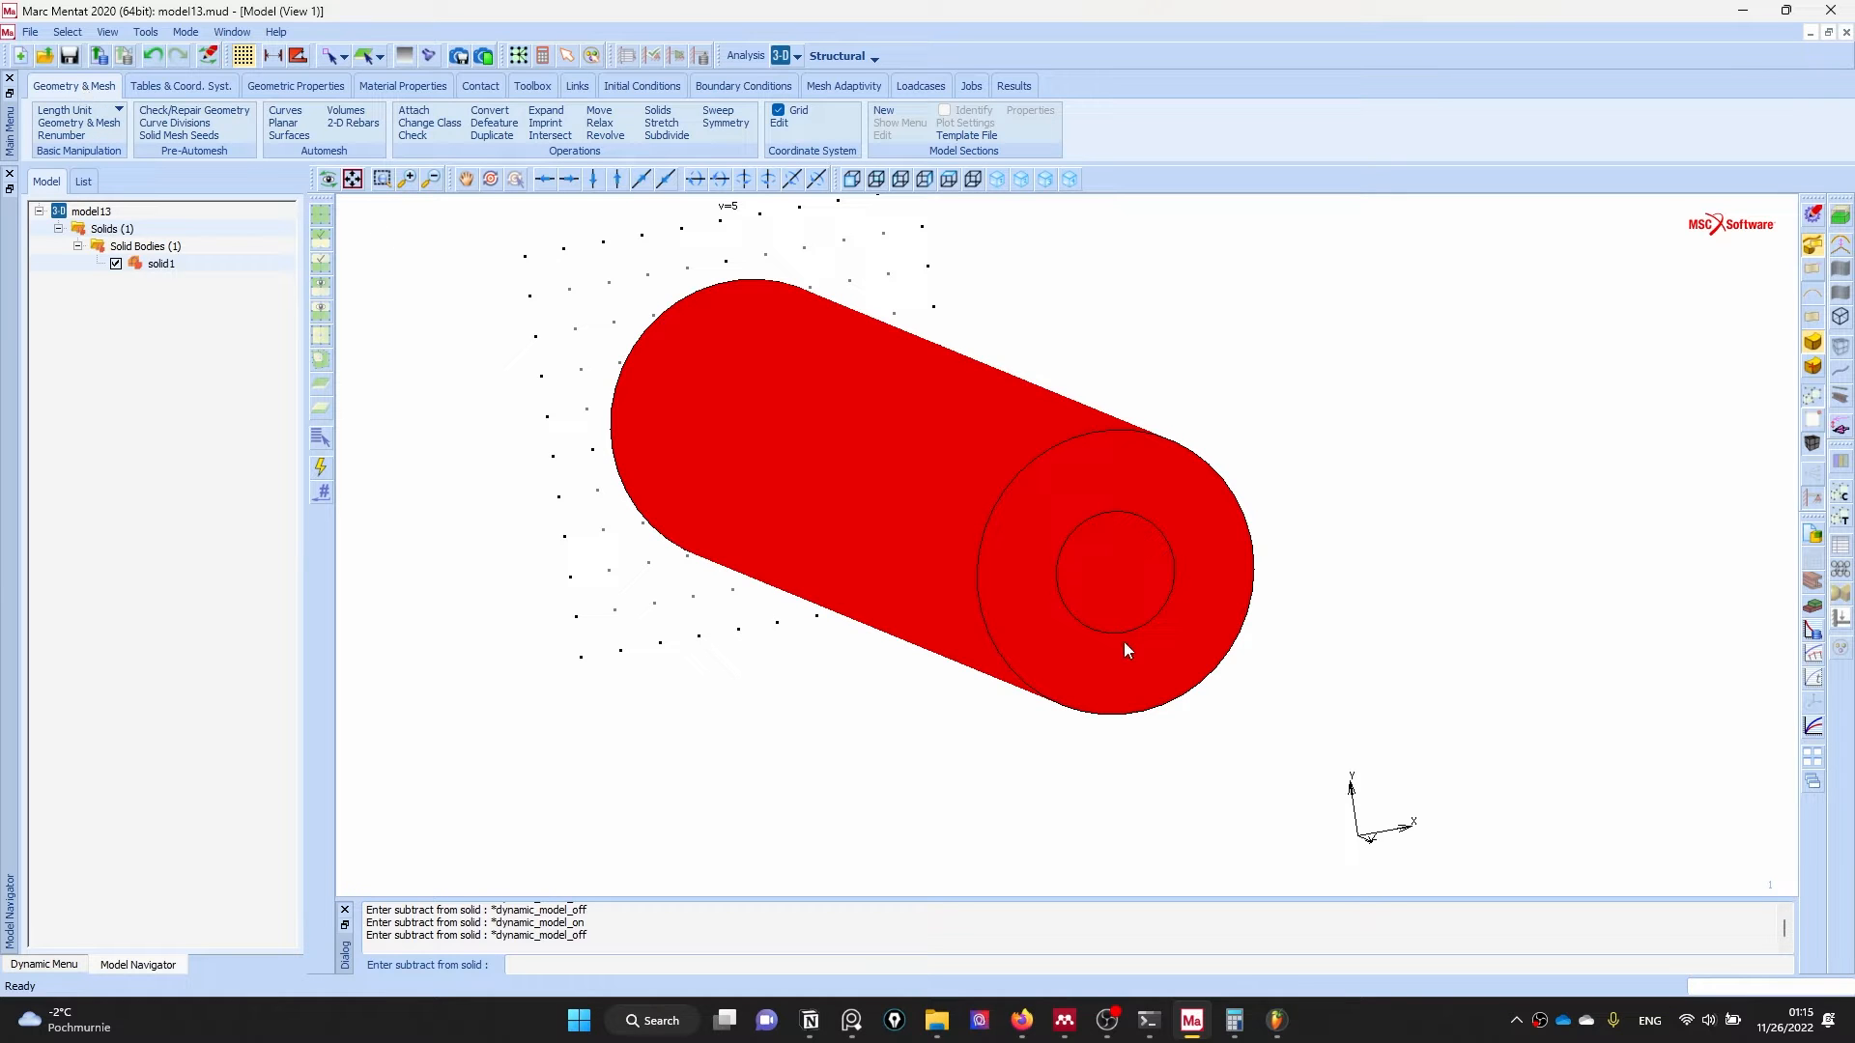
pyautogui.click(344, 112)
pyautogui.moveTo(447, 470); pyautogui.dragTo(294, 478)
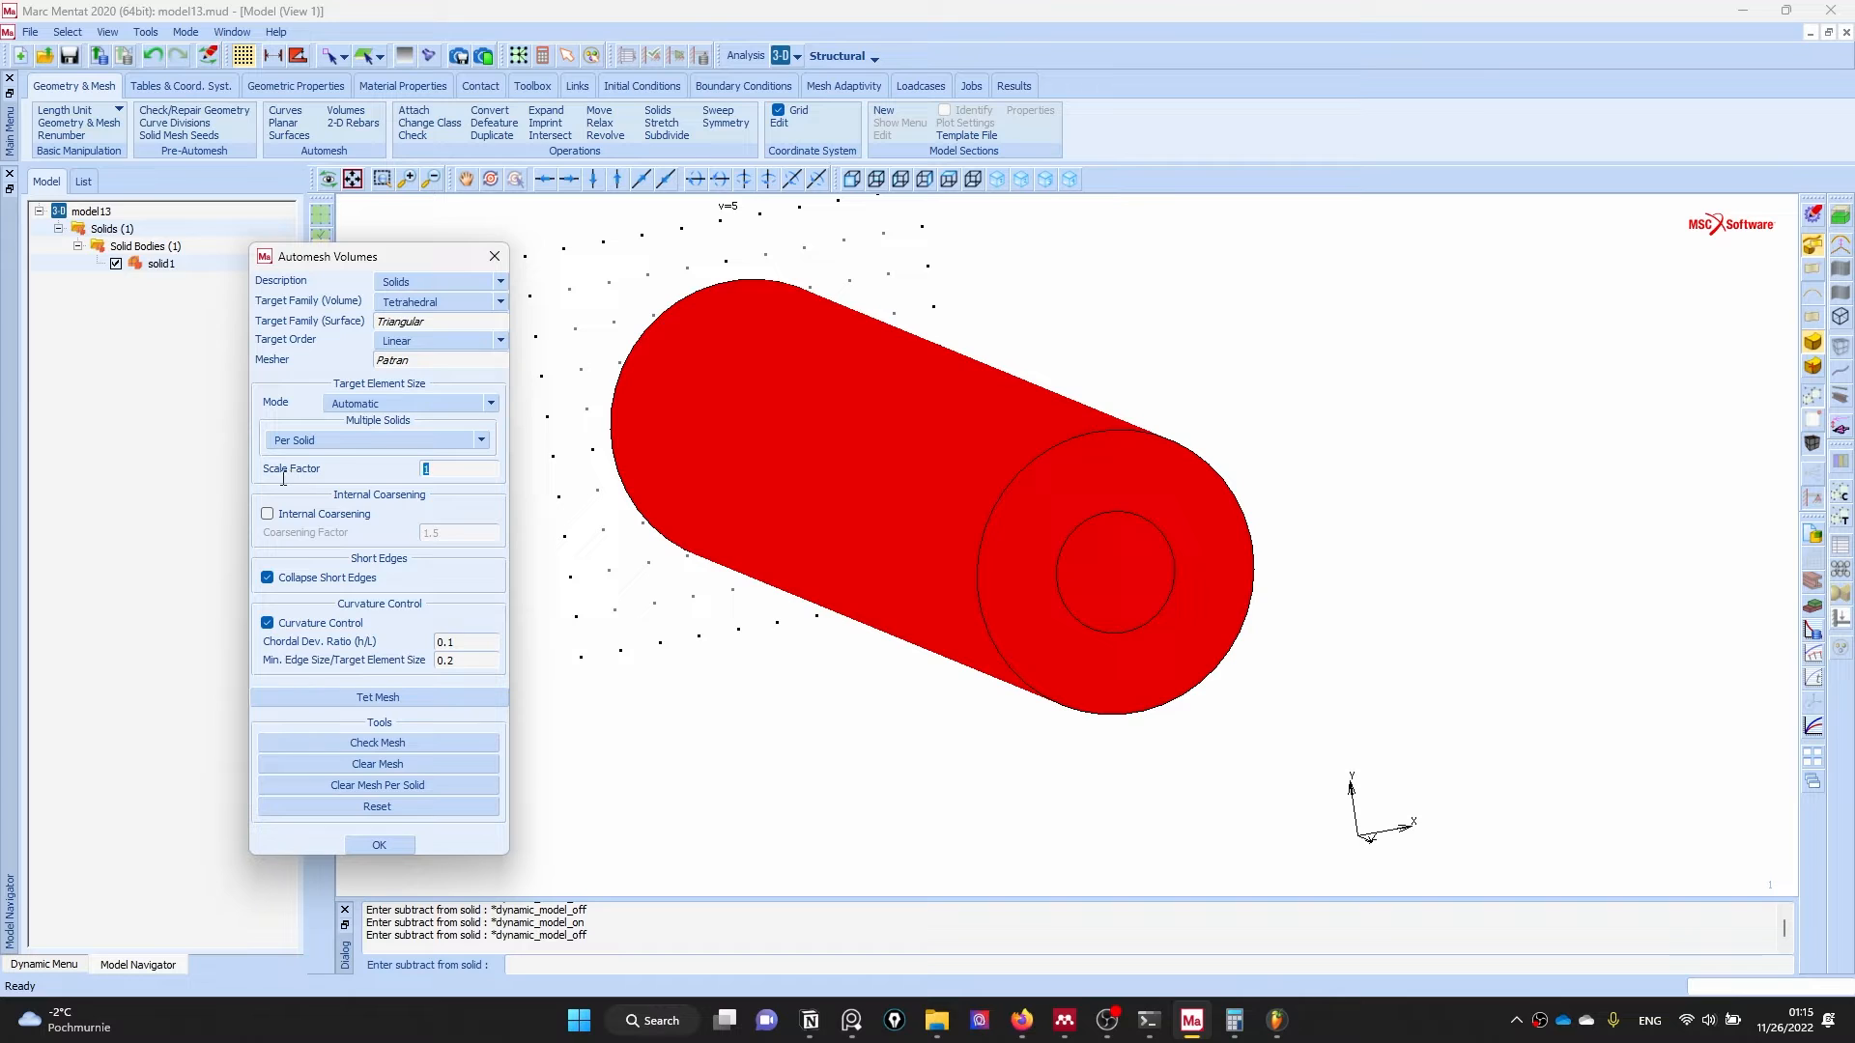
pyautogui.write('0.4')
pyautogui.click(375, 695)
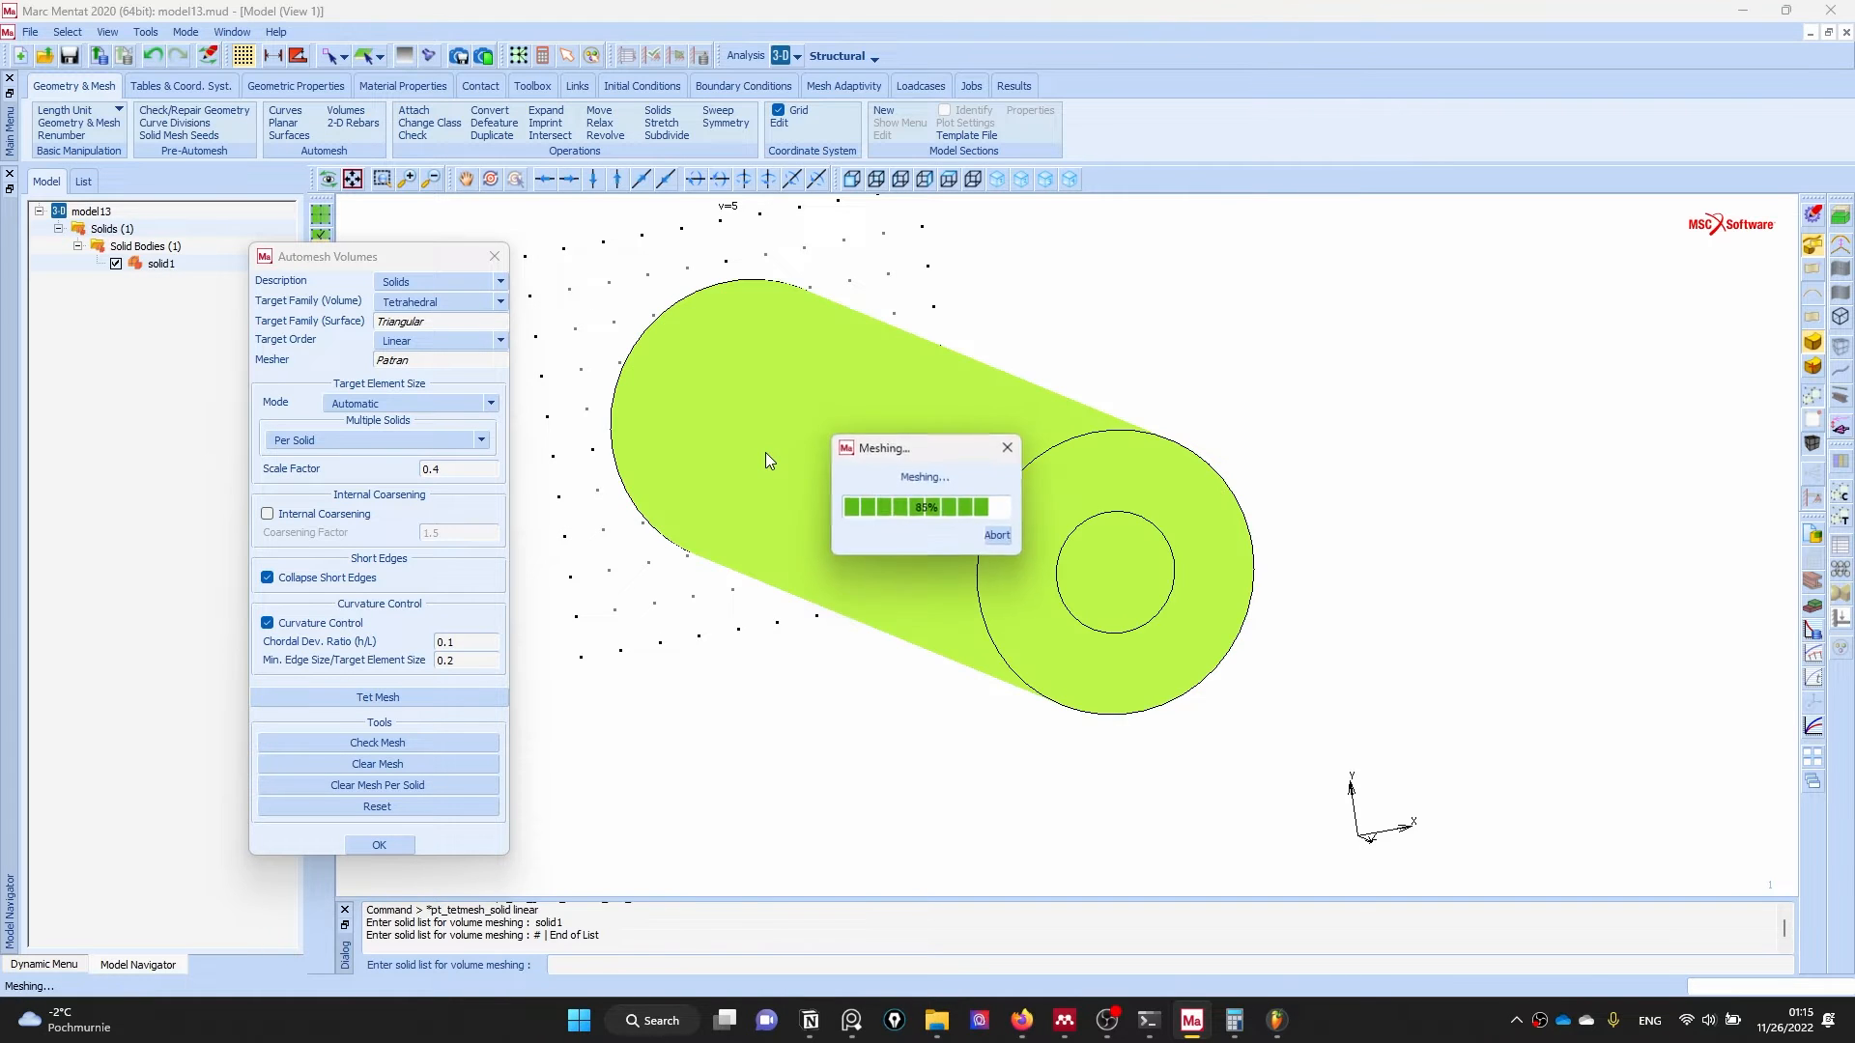
# - Set the automesh scale factor to 0.1 and clear the existing tetrahedral mesh from the pipe
pyautogui.moveTo(1056, 545)
pyautogui.keyDown('ctrl'); pyautogui.mouseDown(button='middle')
pyautogui.moveTo(982, 507)
pyautogui.moveTo(1051, 491)
pyautogui.moveTo(1051, 539)
pyautogui.moveTo(1070, 533)
pyautogui.mouseUp(button='middle'); pyautogui.keyUp('ctrl')
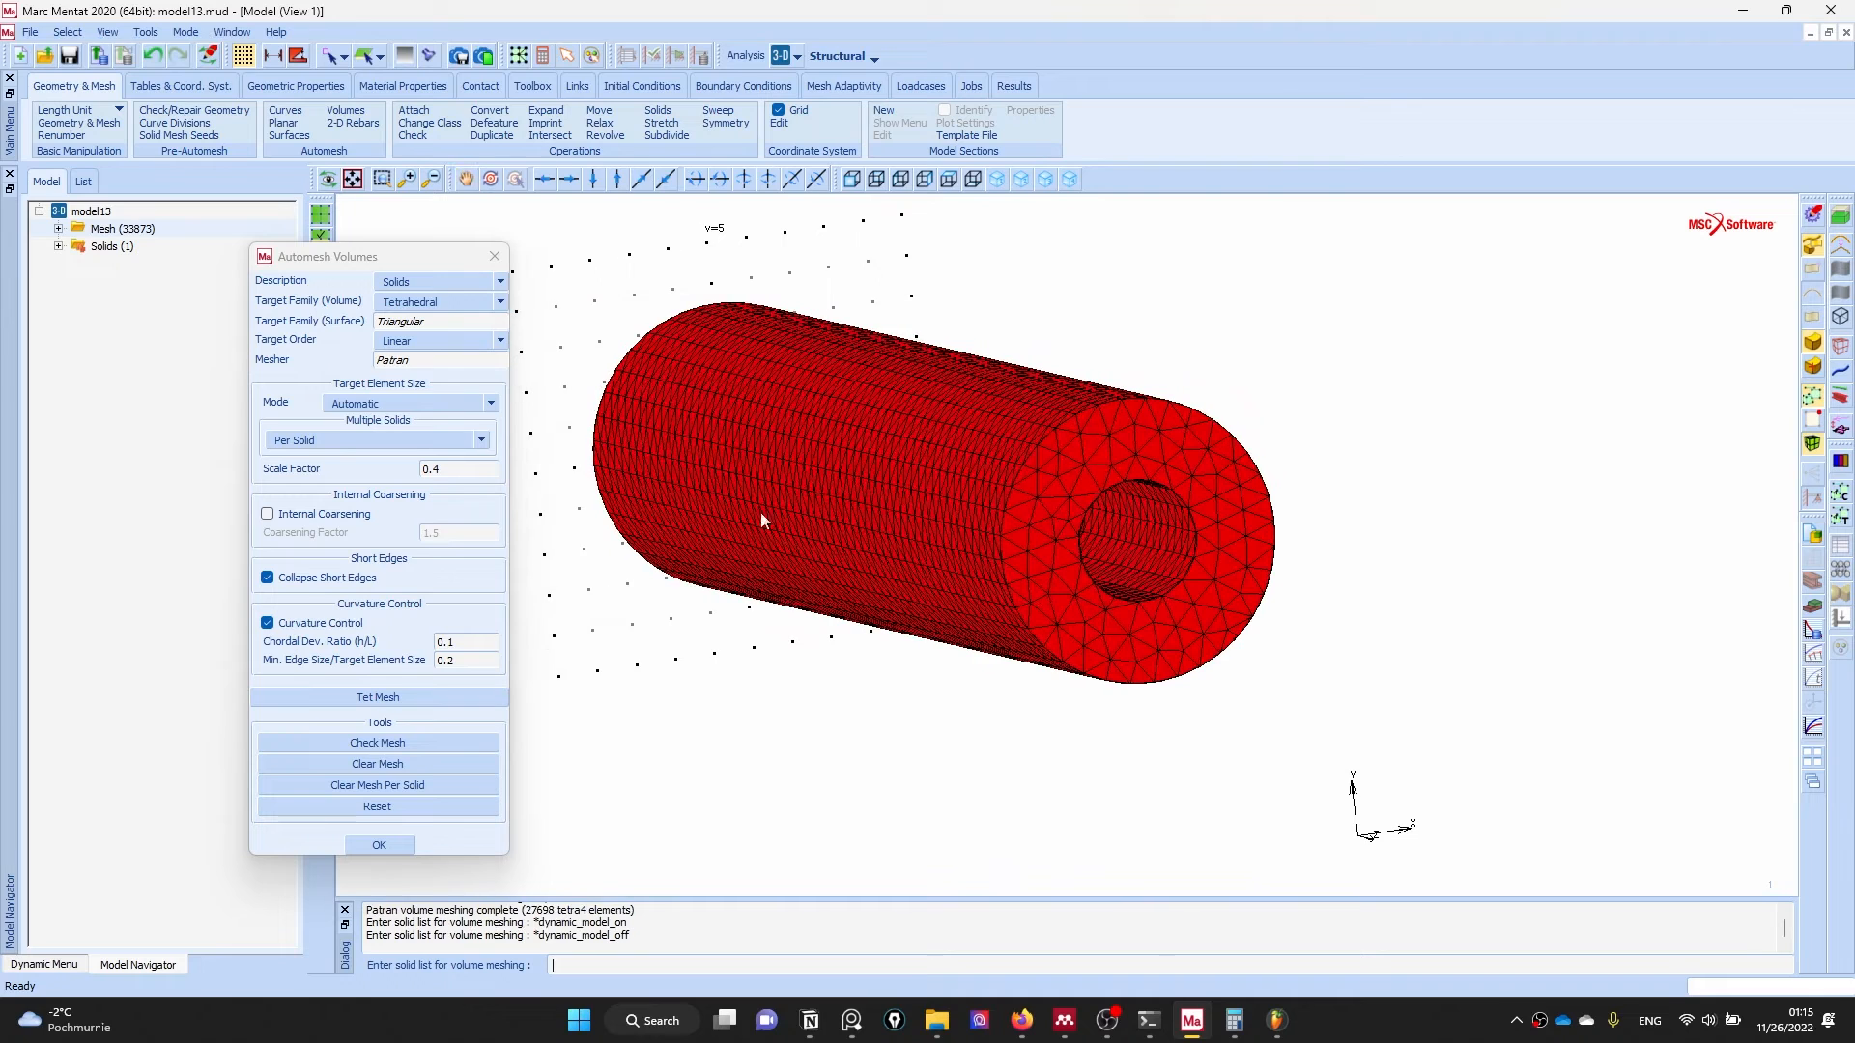
pyautogui.click(456, 473)
pyautogui.press('BackSpace')
pyautogui.write('1')
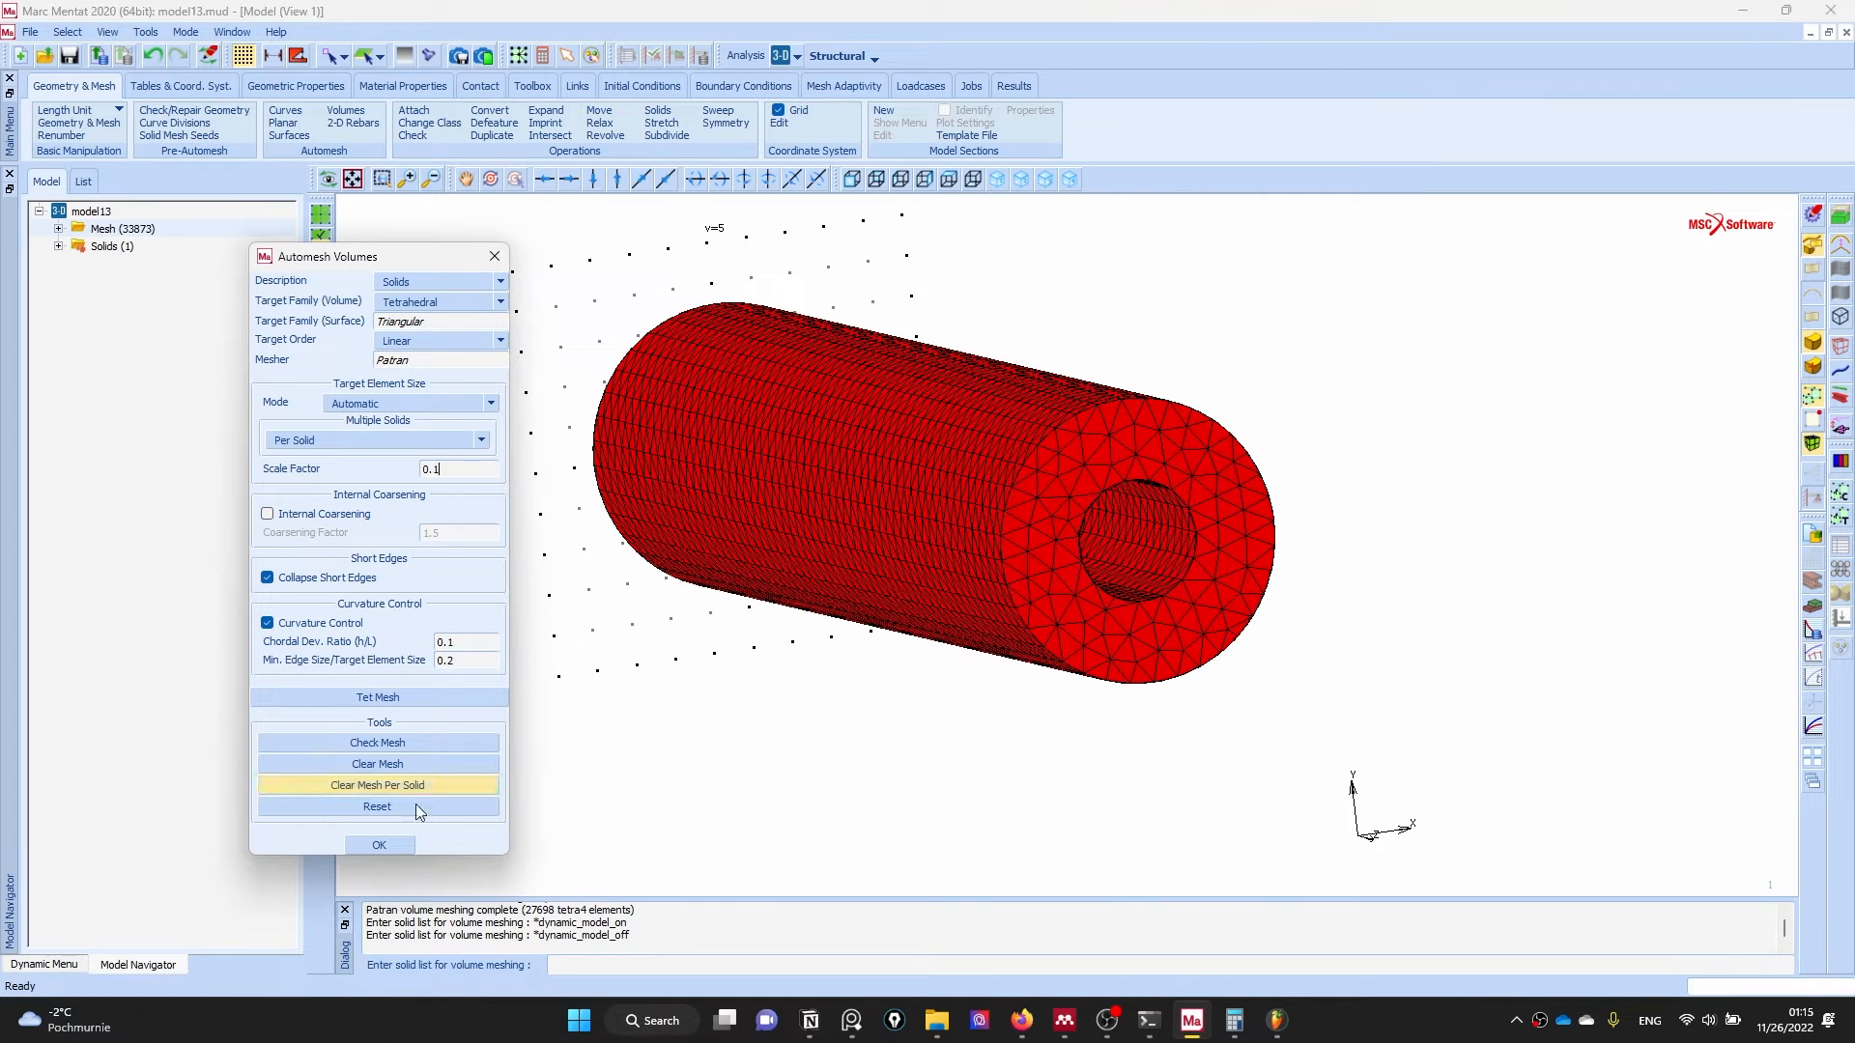
pyautogui.click(397, 763)
# - Set the scale factor to 0.2, re-mesh the pipe solid with linear tetrahedral elements and close the volume automesh dialog
pyautogui.click(448, 470)
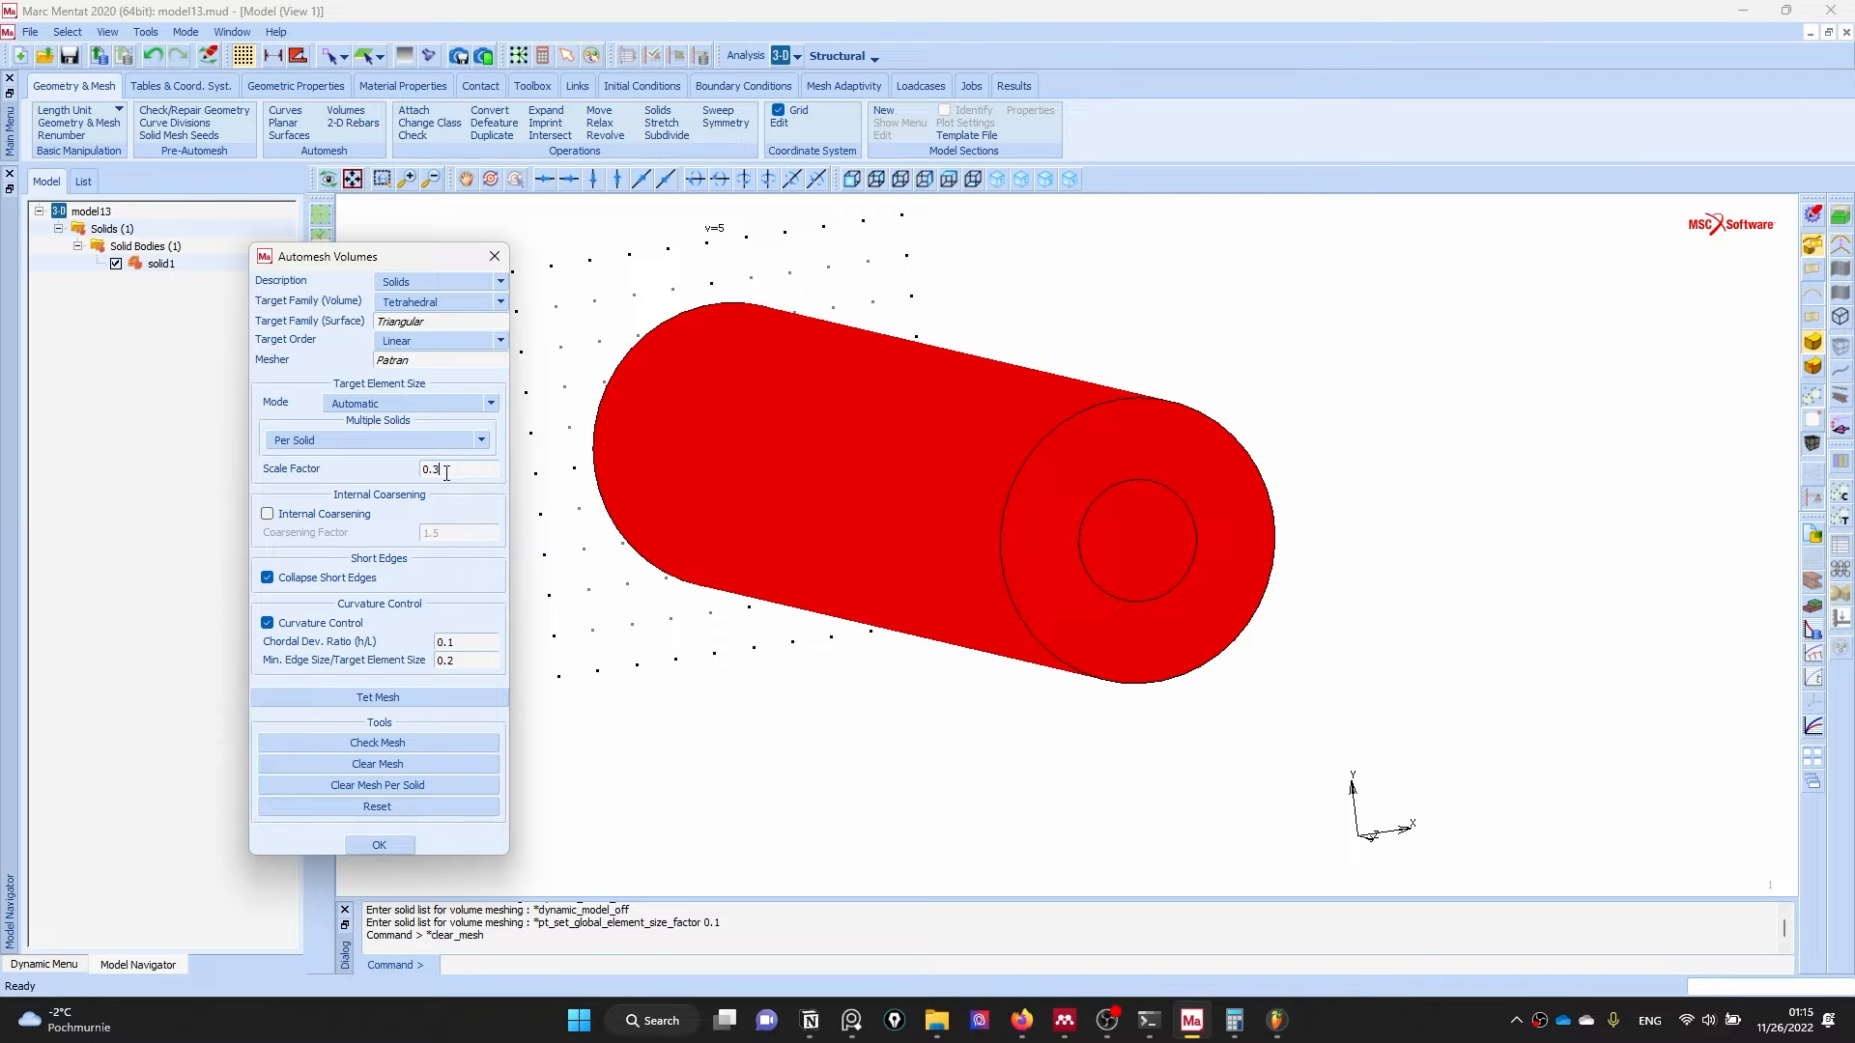
pyautogui.write('2')
pyautogui.click(398, 692)
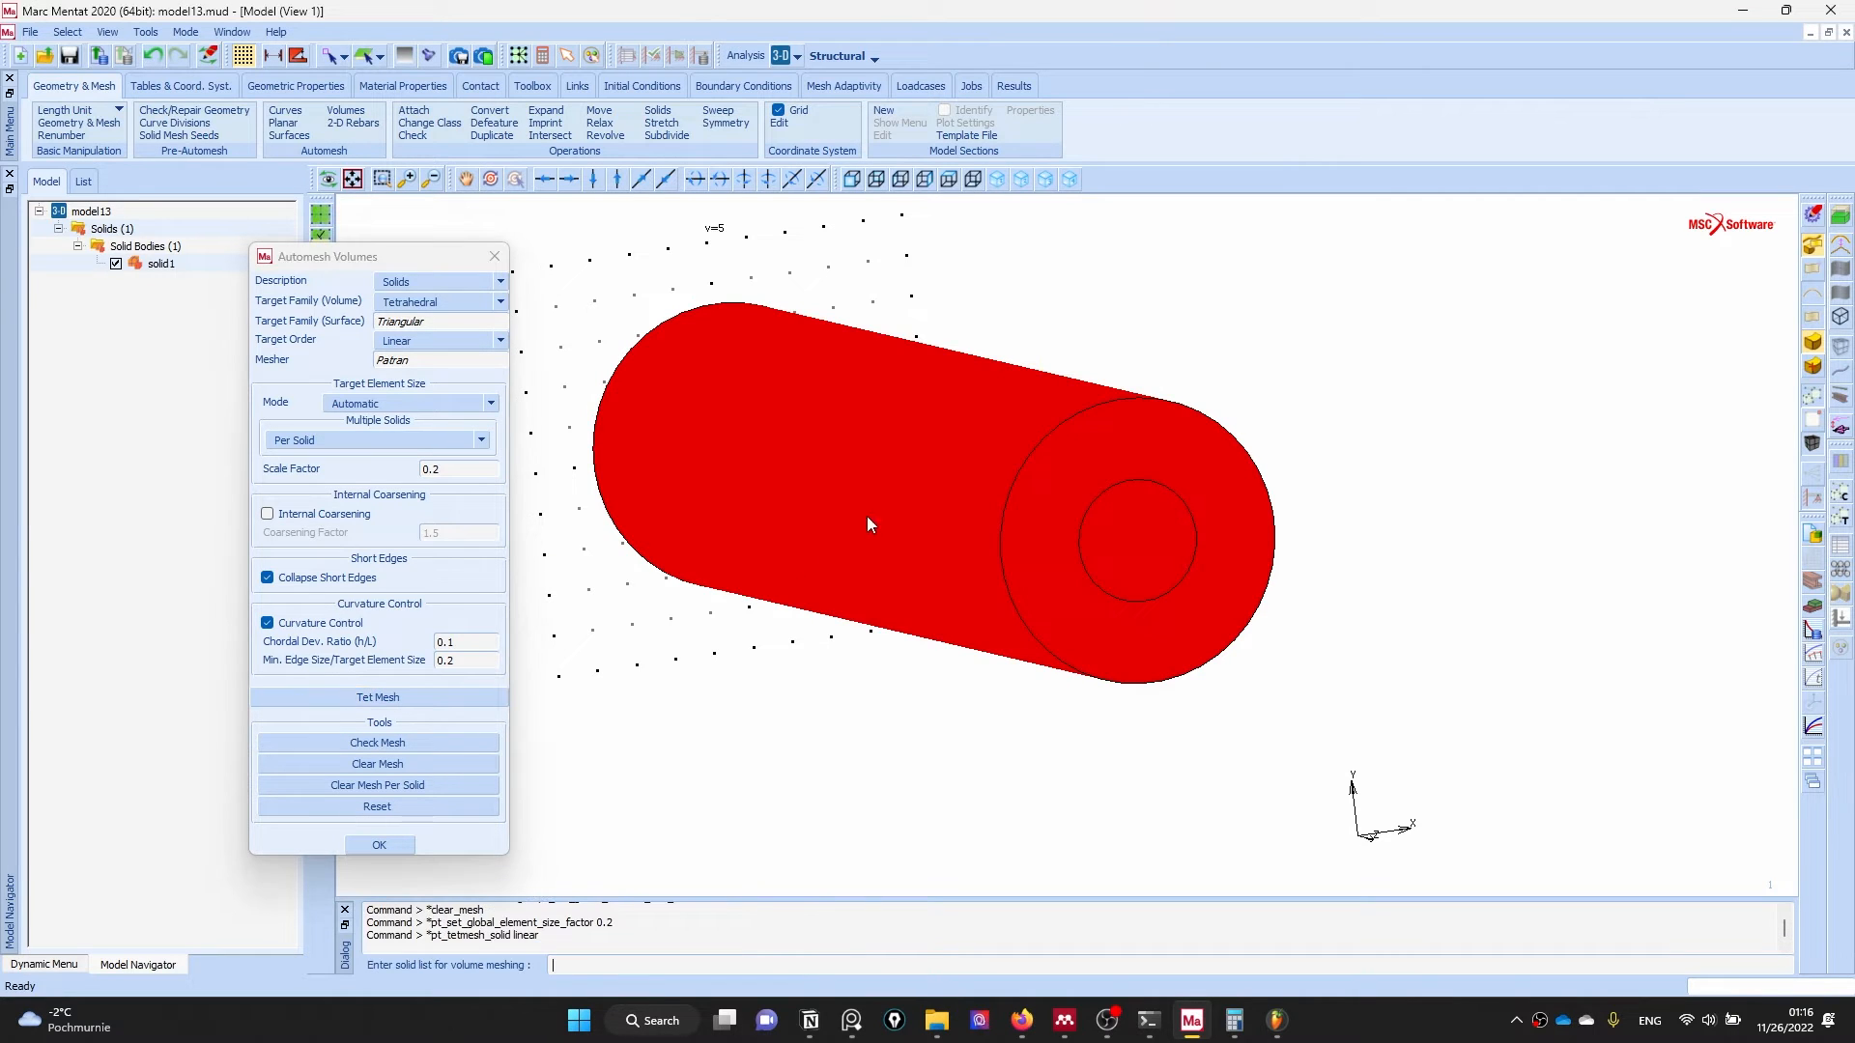
pyautogui.click(859, 512)
pyautogui.rightClick(819, 498)
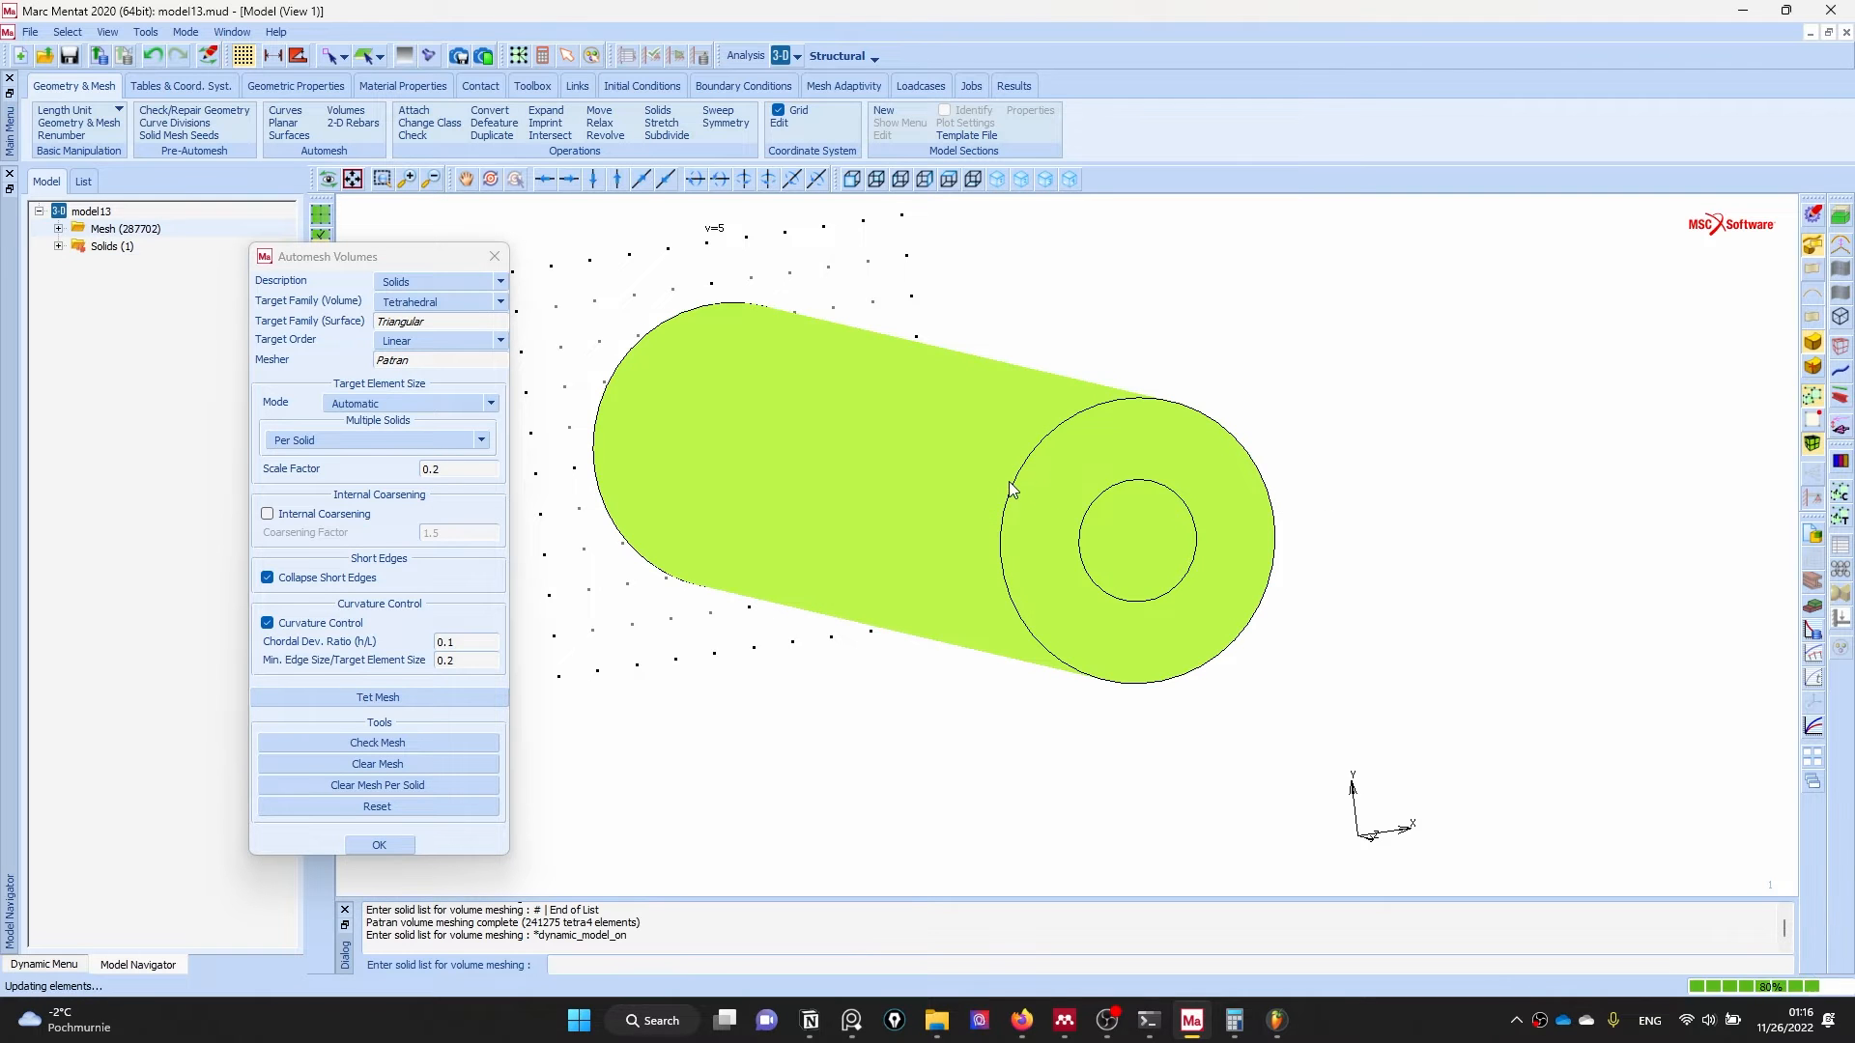
pyautogui.moveTo(1097, 502); pyautogui.dragTo(971, 501)
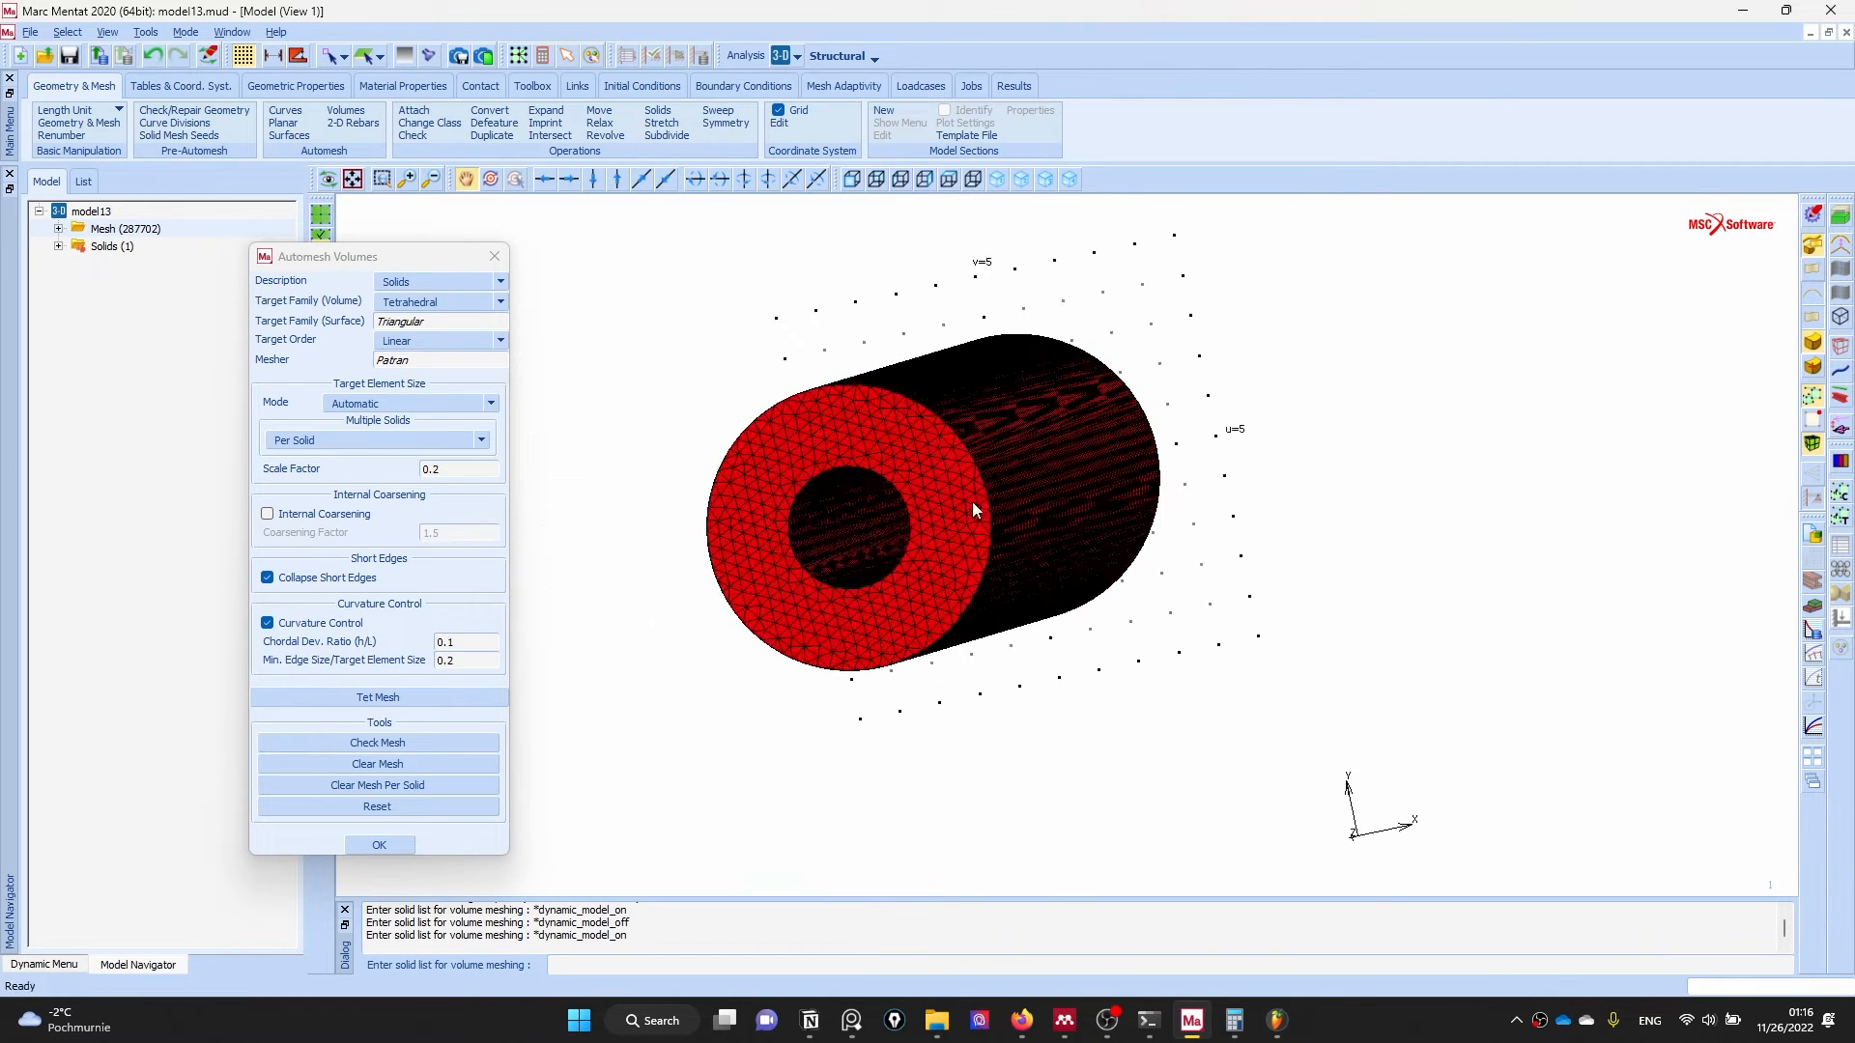
pyautogui.scroll(-1, 895, 549)
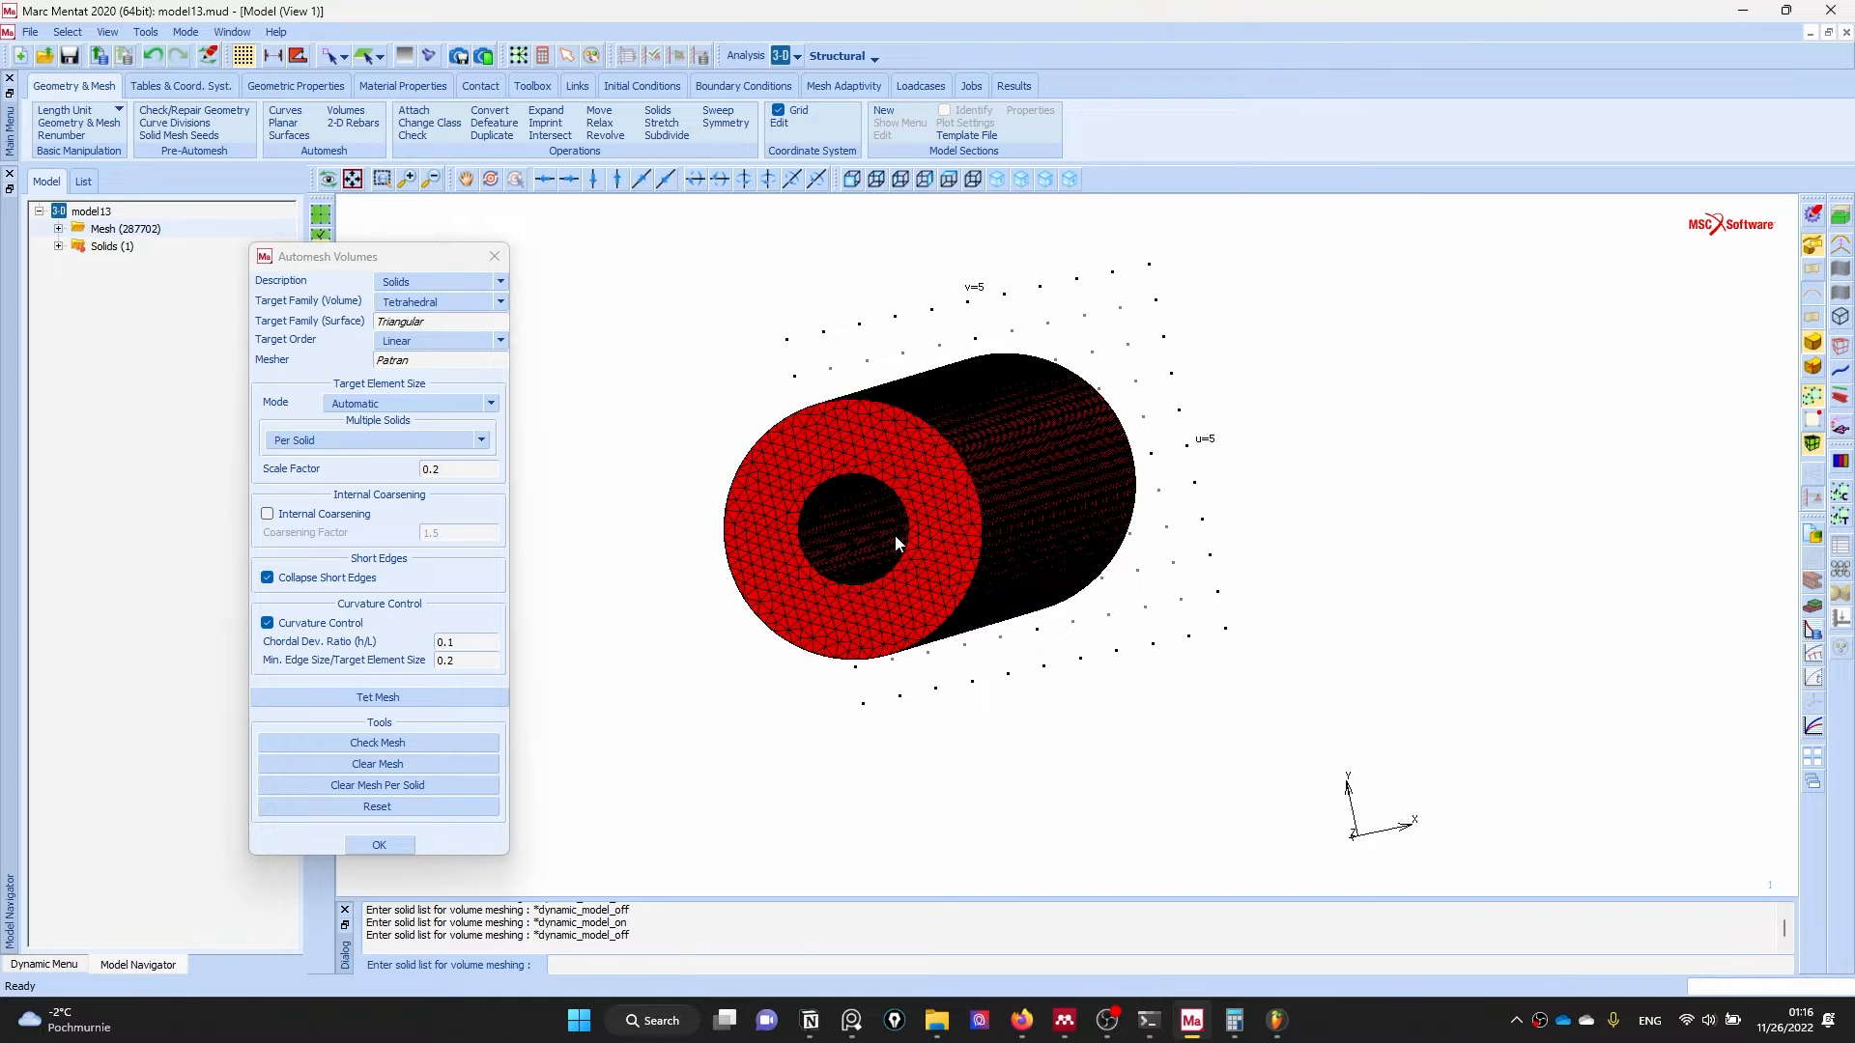
pyautogui.scroll(2, 859, 543)
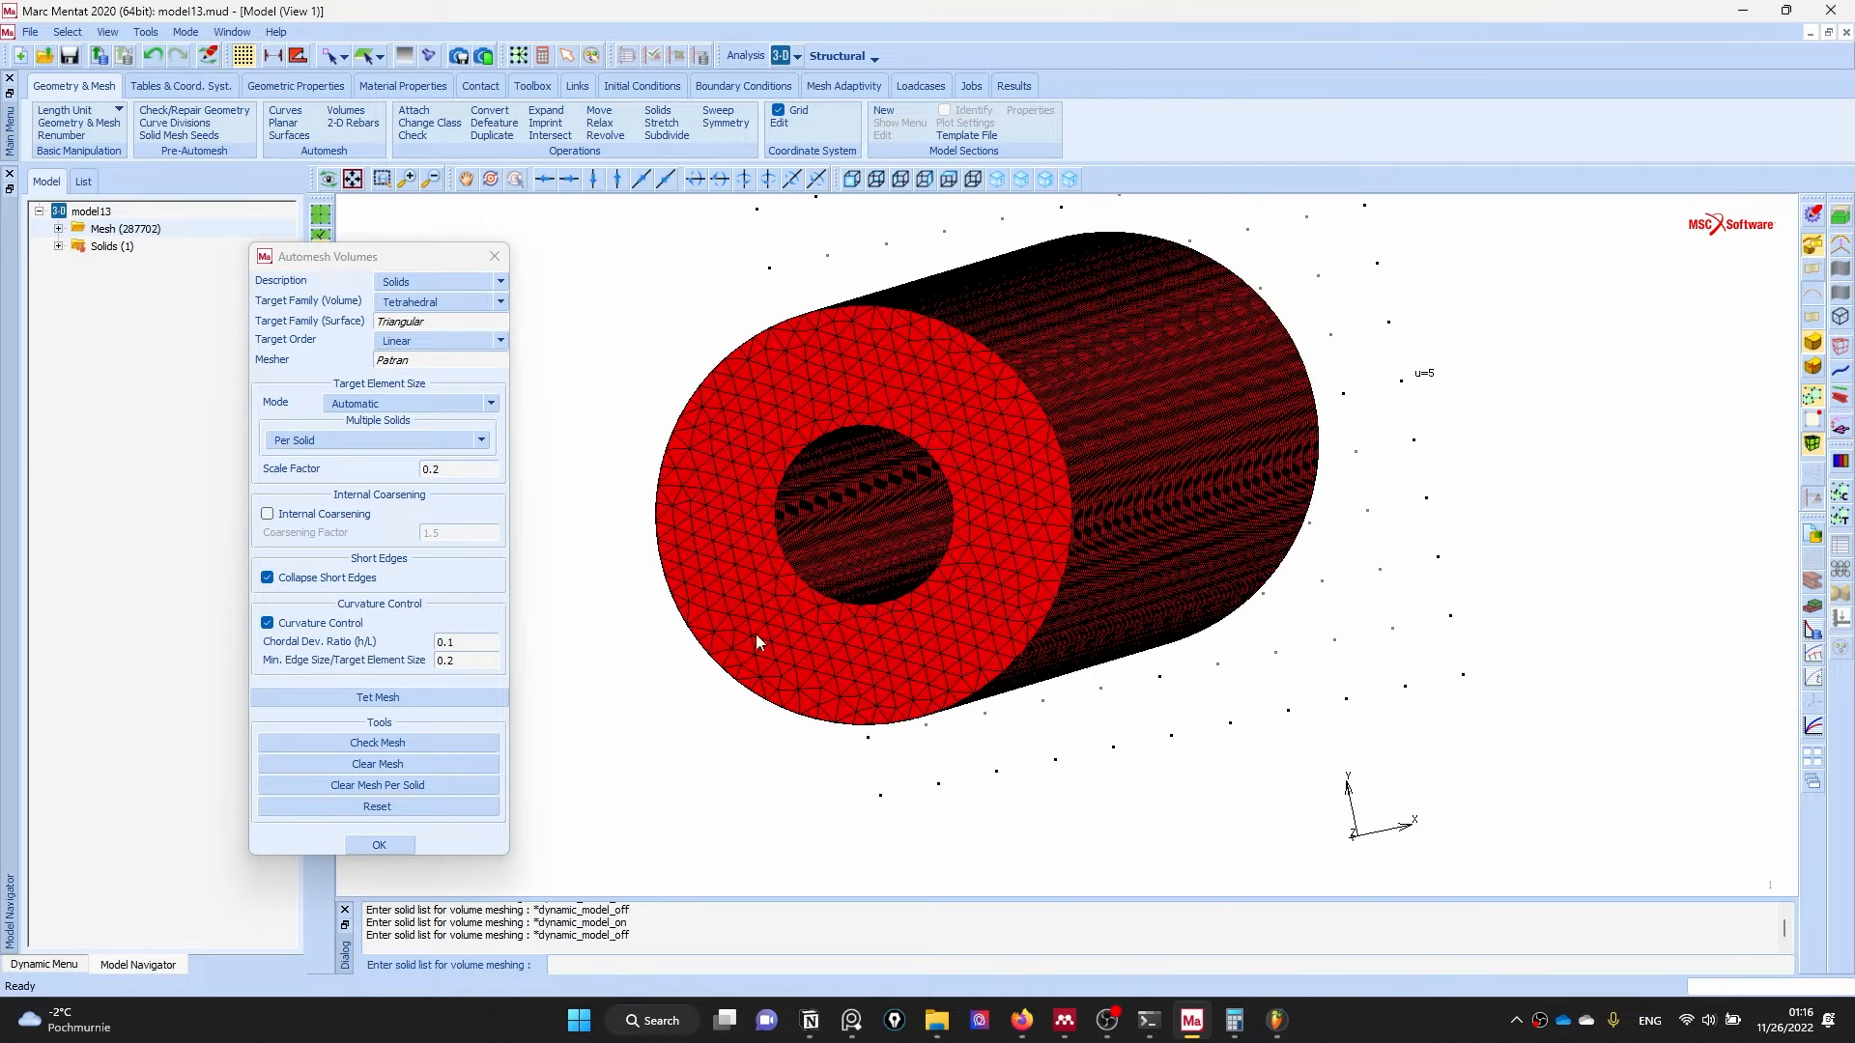
pyautogui.click(378, 845)
# - Create a new standard finite stiffness material and name it SS304
pyautogui.moveTo(906, 577); pyautogui.dragTo(961, 584, button='middle')
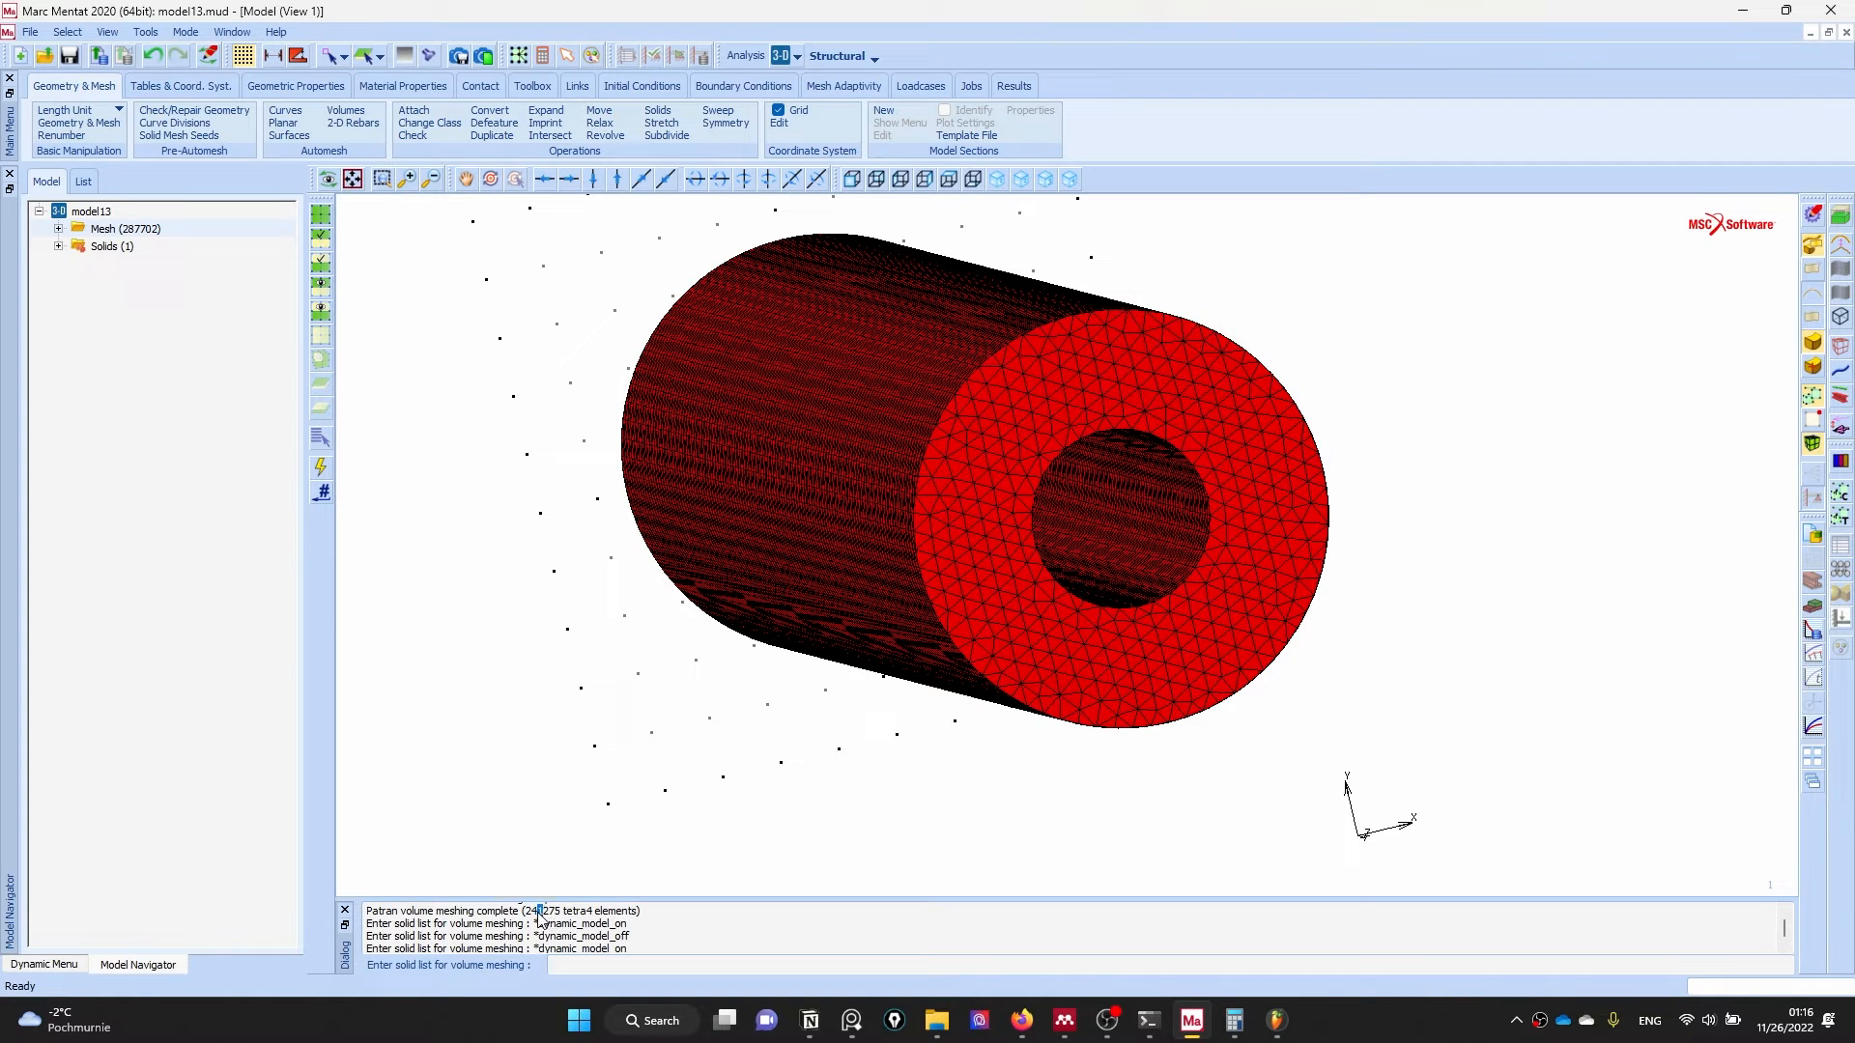
pyautogui.moveTo(544, 913); pyautogui.dragTo(528, 912)
pyautogui.moveTo(1159, 583); pyautogui.dragTo(1120, 584, button='middle')
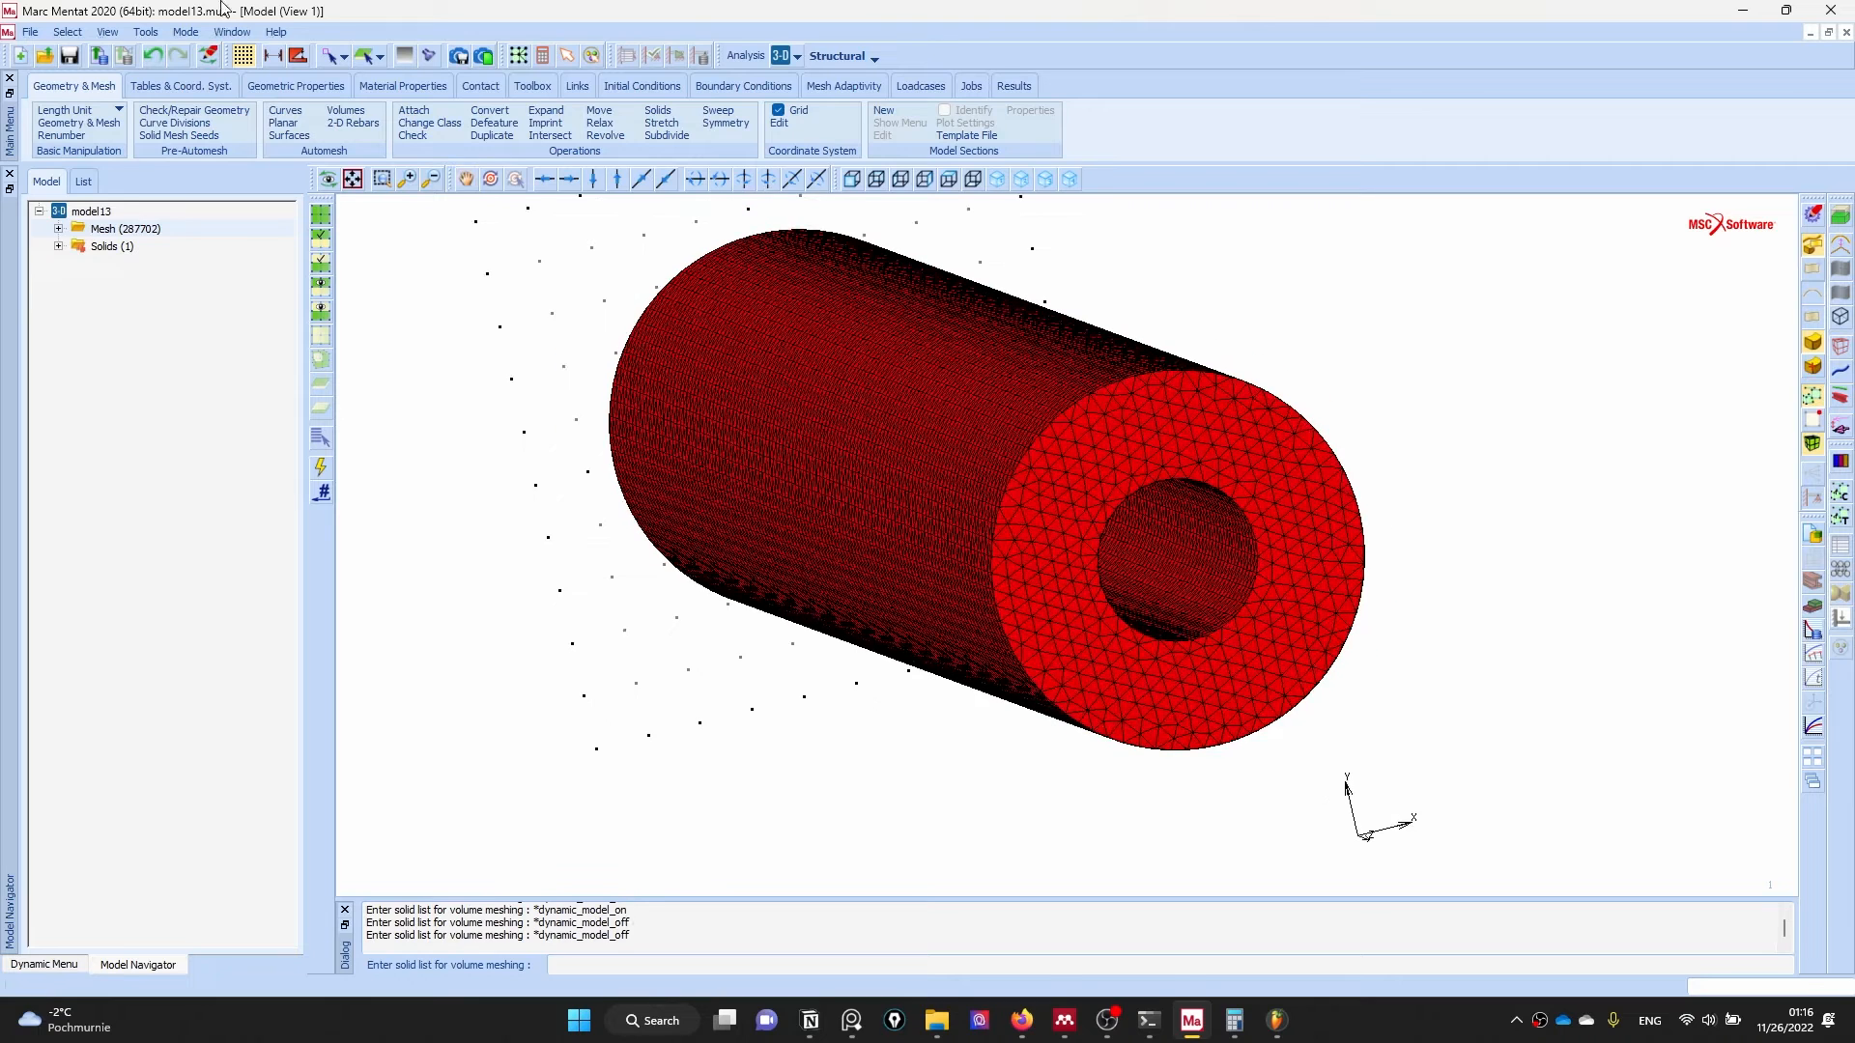
pyautogui.click(263, 92)
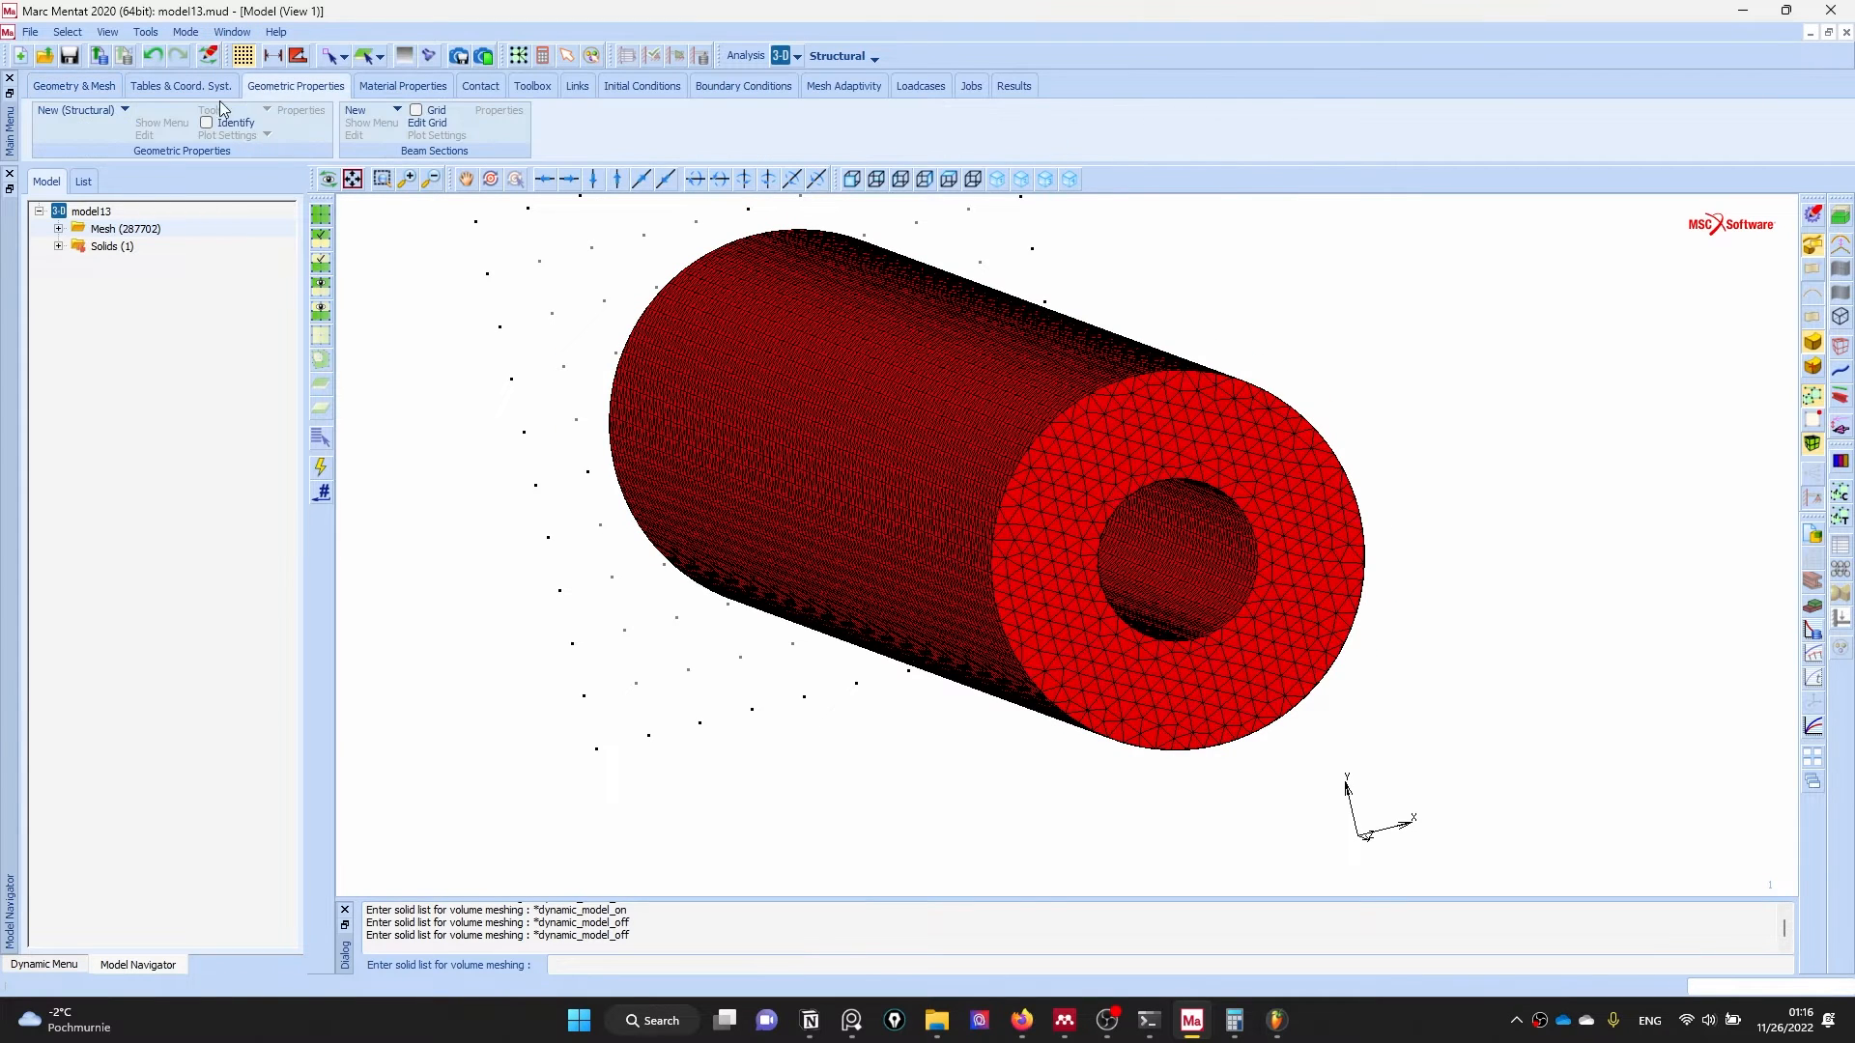
pyautogui.click(403, 86)
pyautogui.click(58, 109)
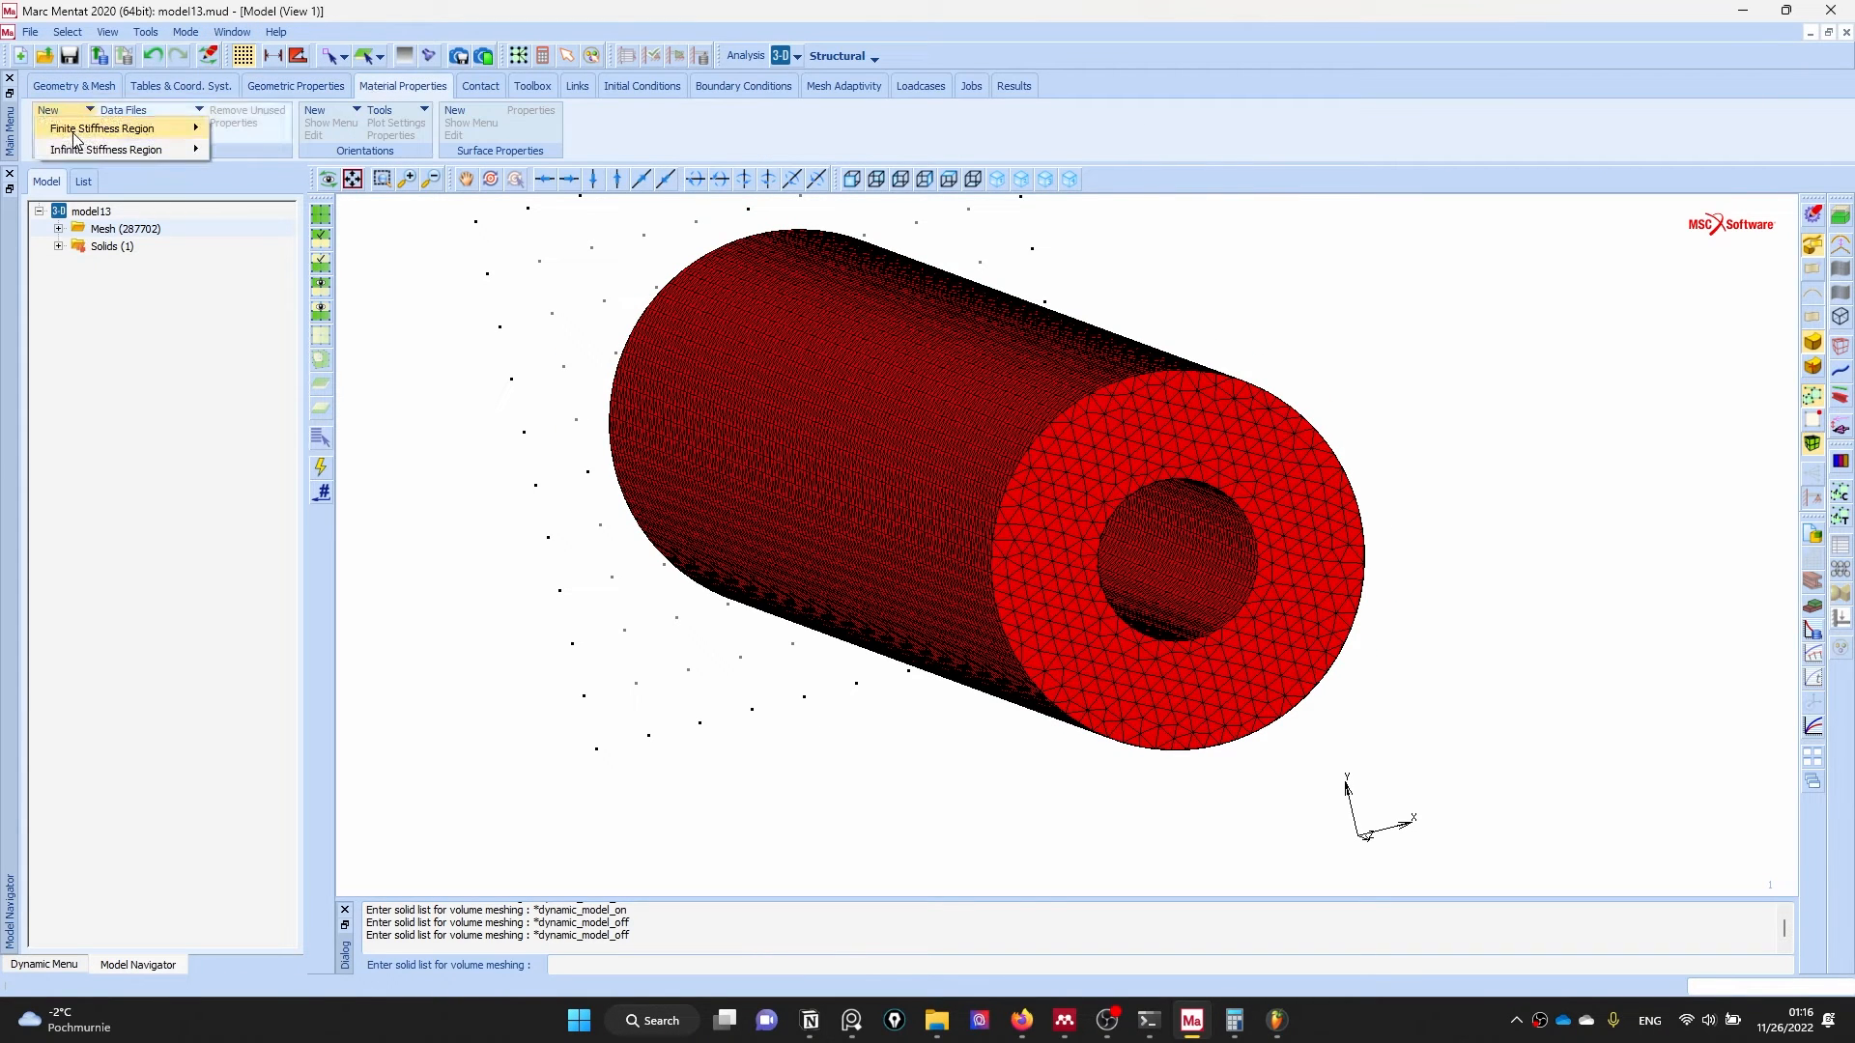
pyautogui.moveTo(74, 133)
pyautogui.click(254, 129)
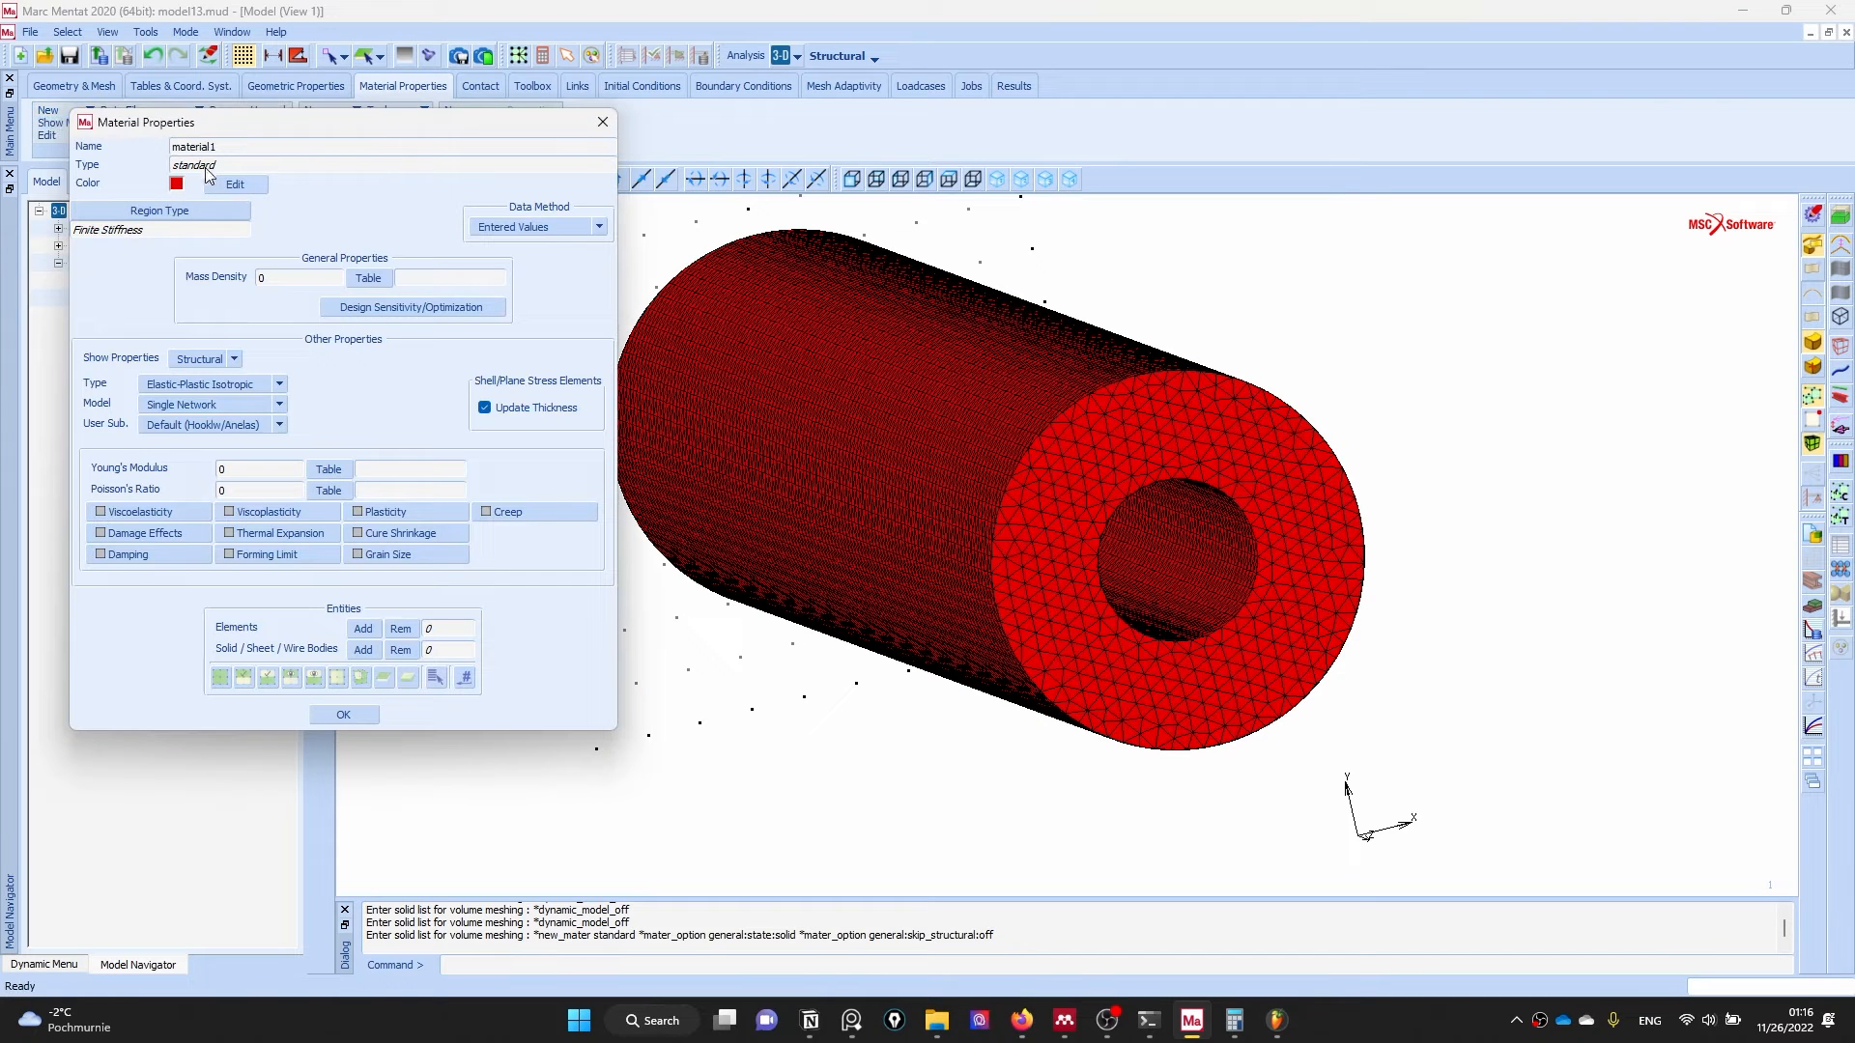
pyautogui.doubleClick(248, 144)
pyautogui.write('SS304')
# - Set the SS304 material's Young's modulus to 210000 and its Poisson's ratio to 0.33
pyautogui.click(252, 467)
pyautogui.press('BackSpace')
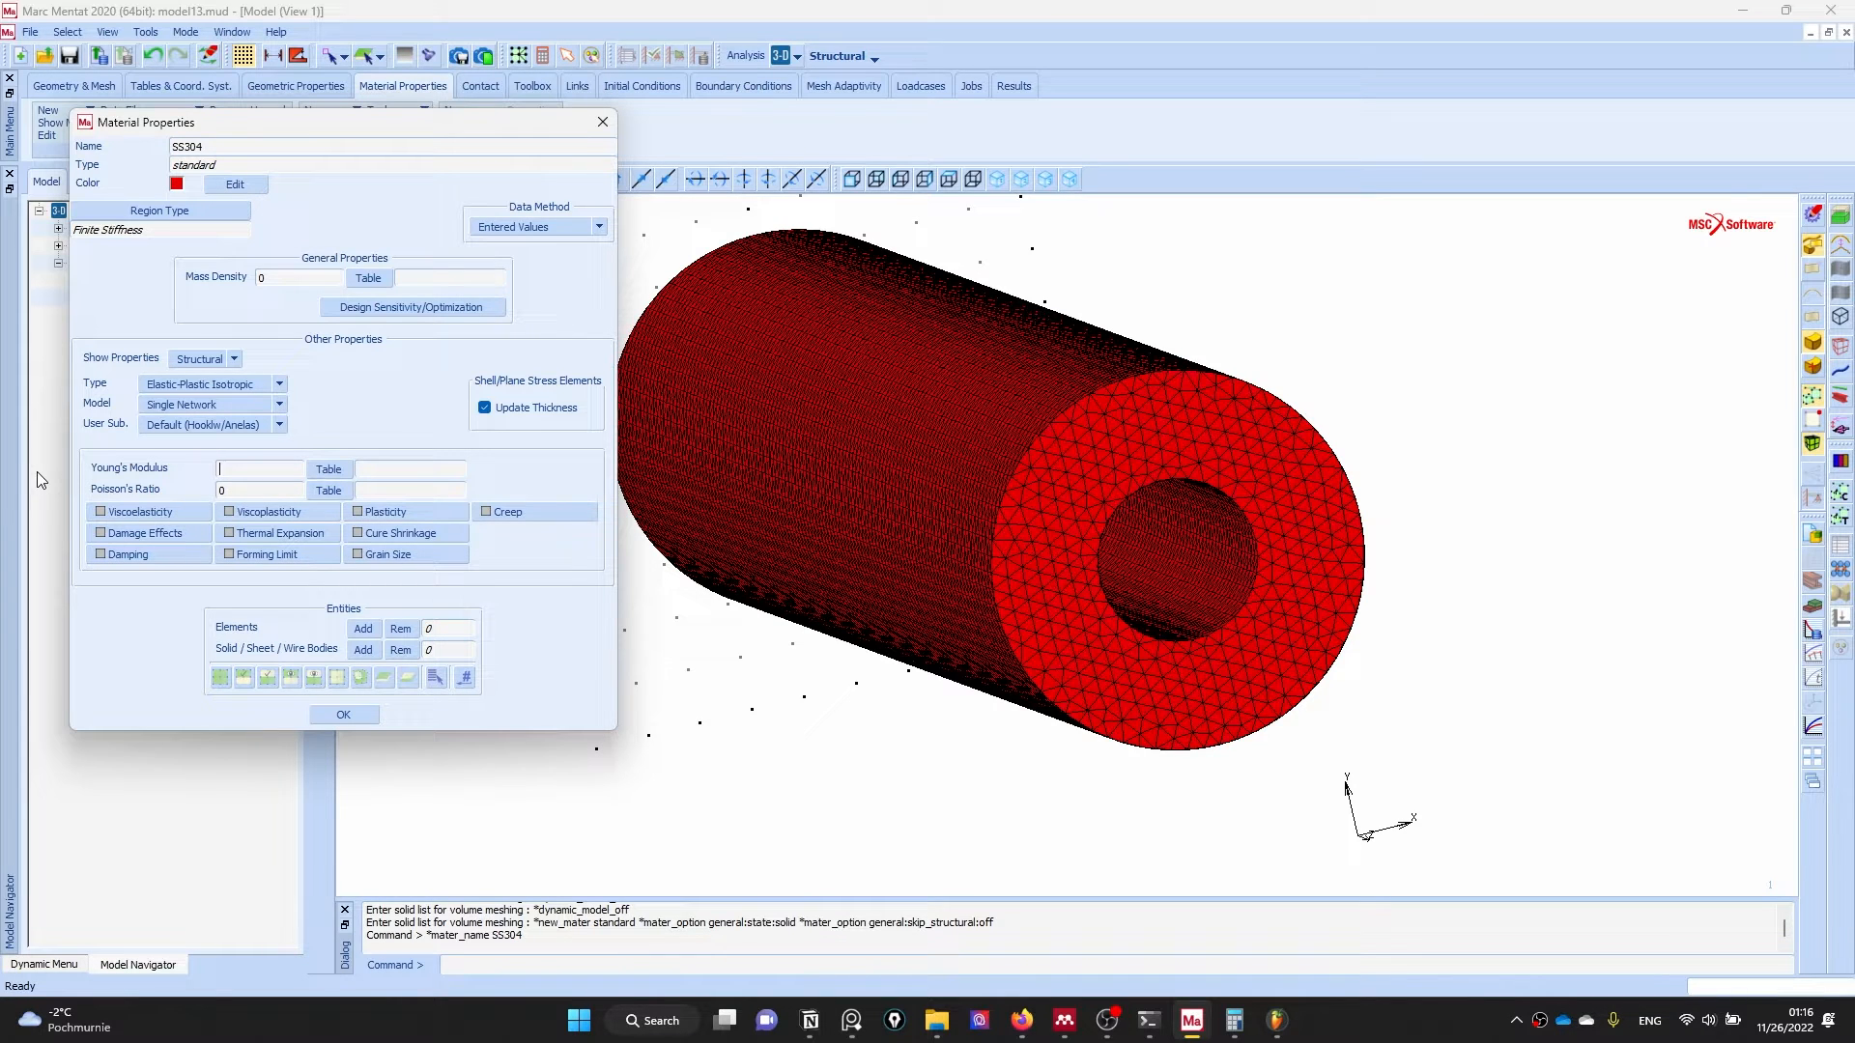
pyautogui.write('210000')
pyautogui.click(233, 486)
pyautogui.write('0.33')
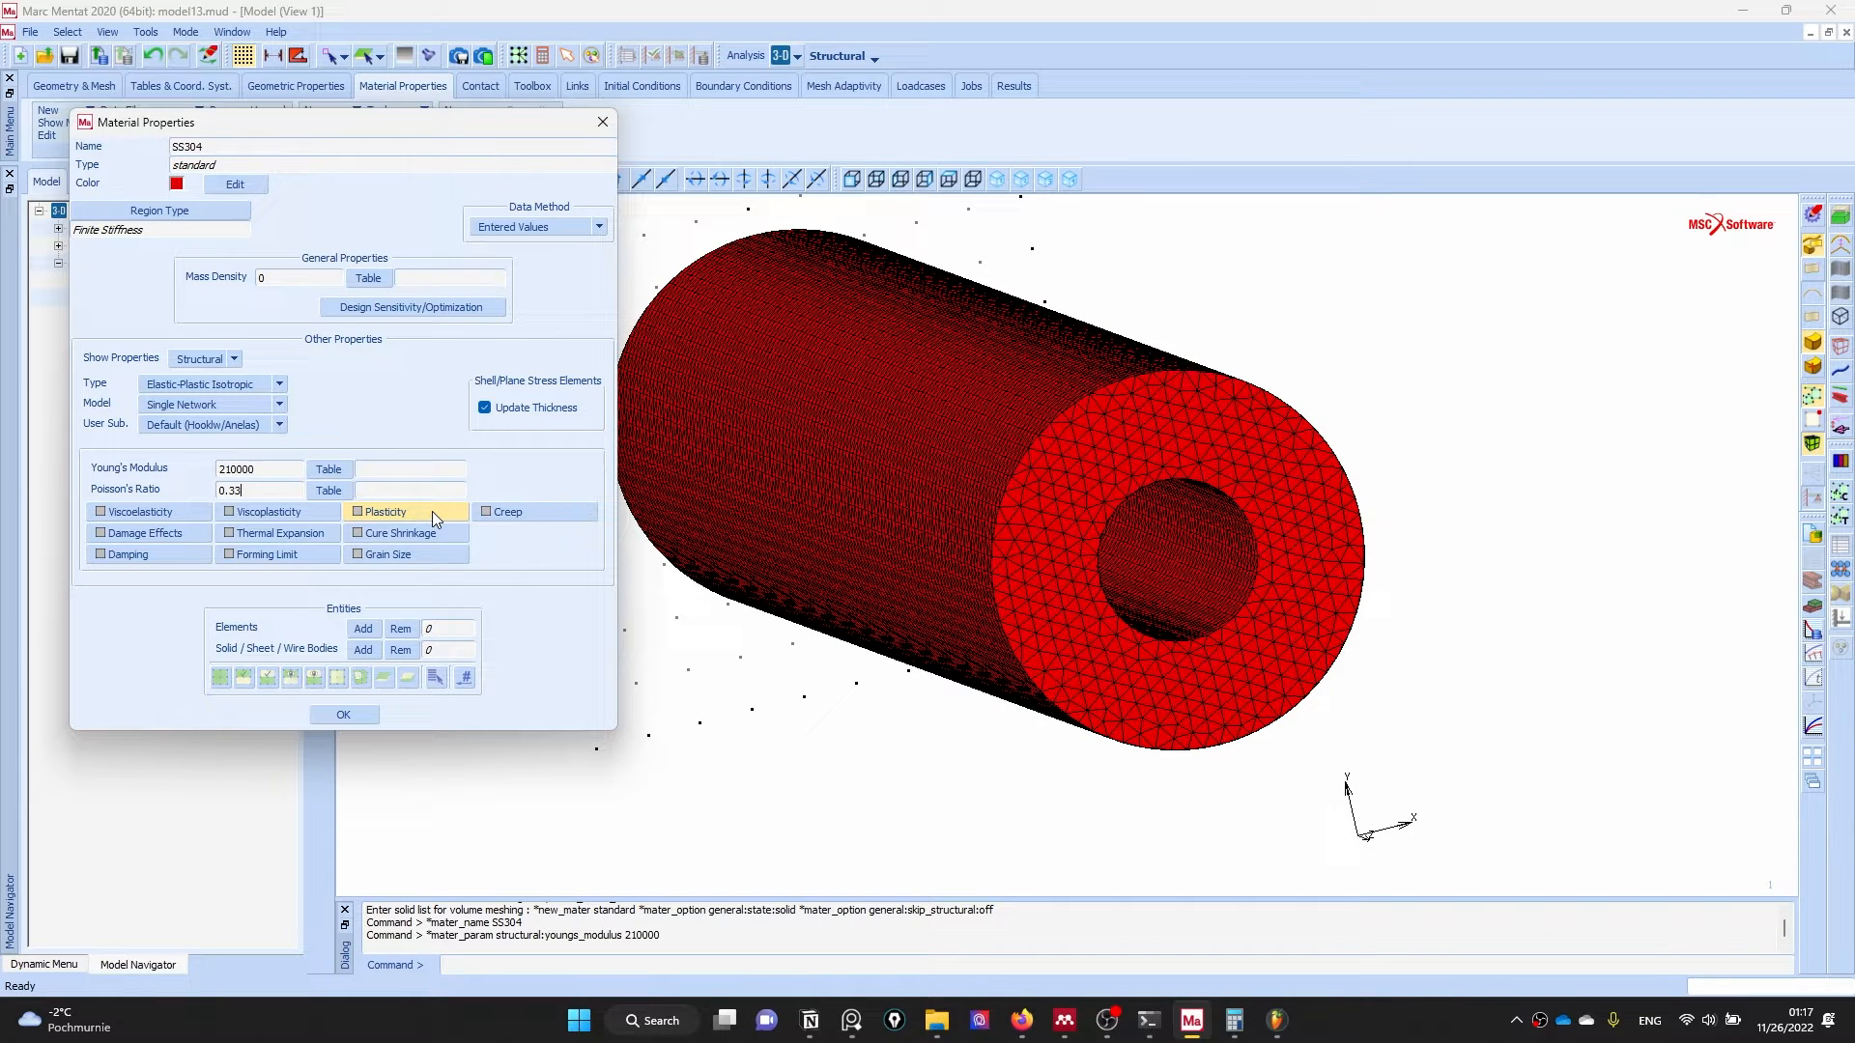
# - Switch to the reference image board and examine the material property table and the bilinear stress-strain diagram
pyautogui.click(850, 1024)
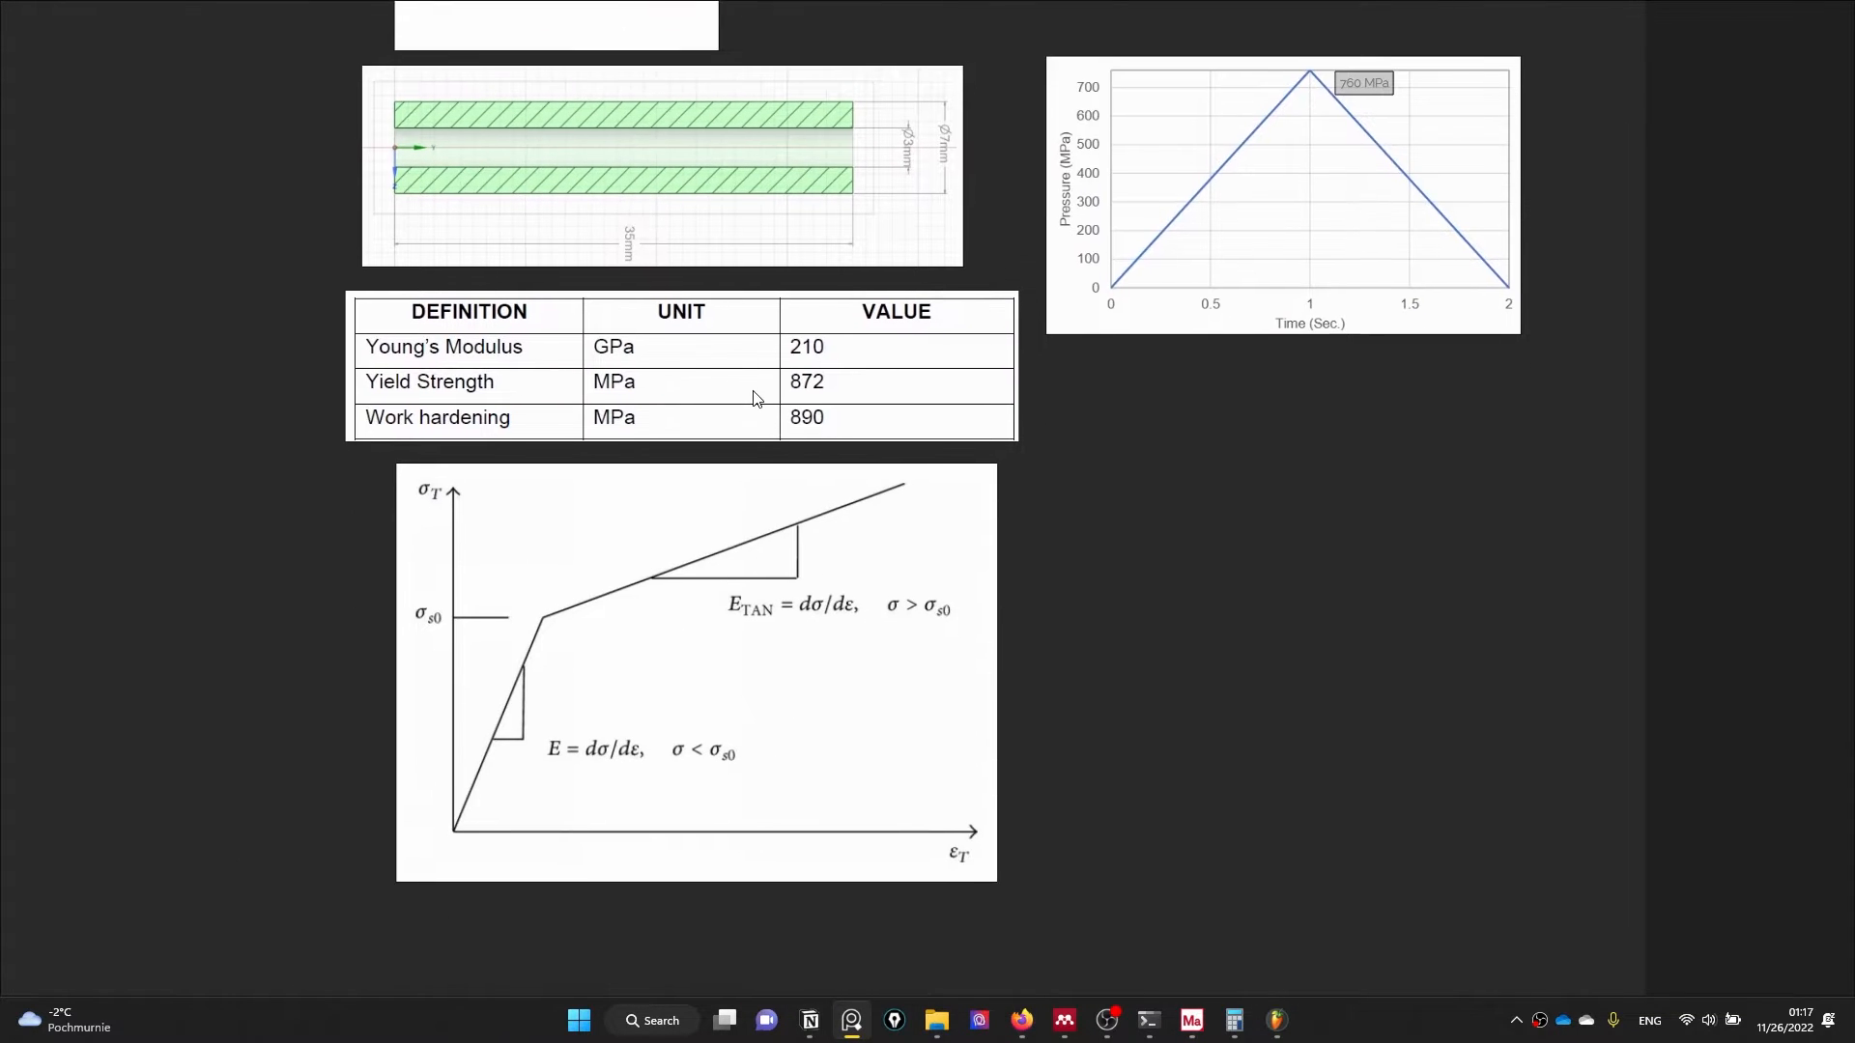
pyautogui.moveTo(754, 392); pyautogui.dragTo(760, 324, button='middle')
pyautogui.scroll(1, 517, 286)
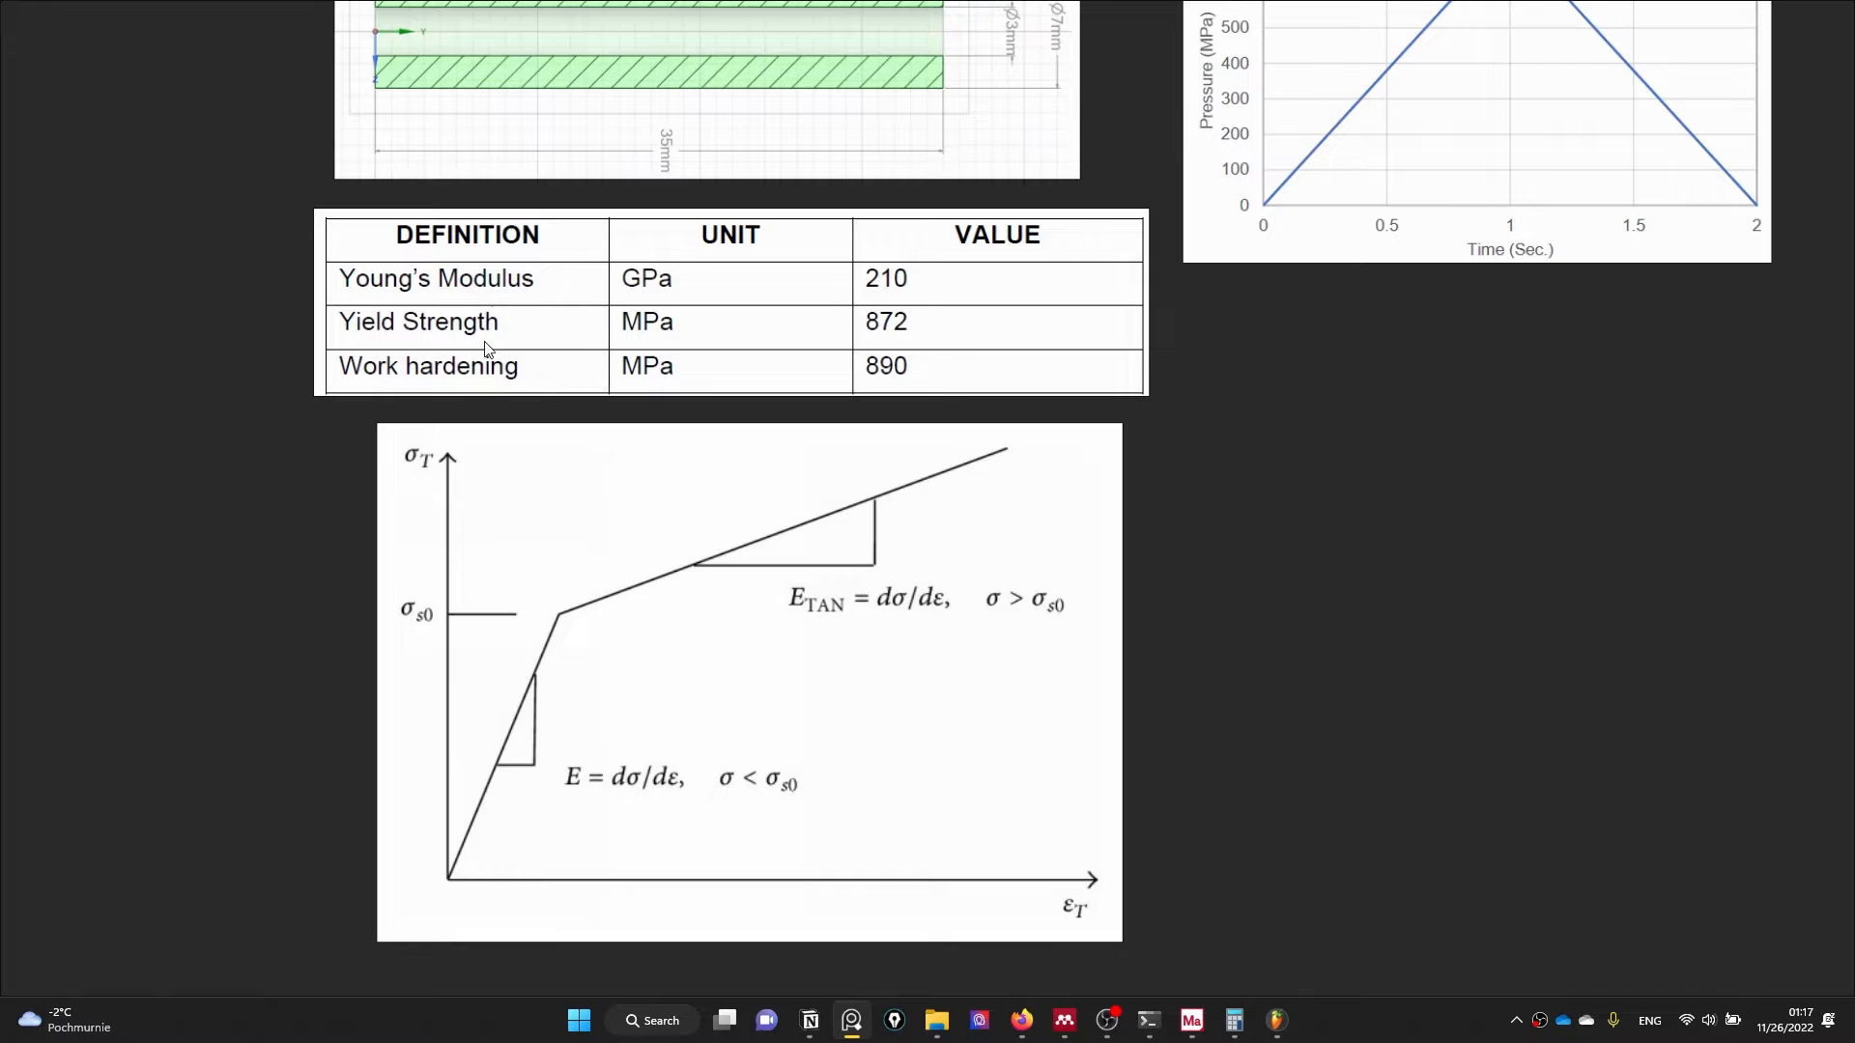
pyautogui.scroll(-1, 486, 349)
pyautogui.moveTo(549, 470); pyautogui.dragTo(569, 495, button='middle')
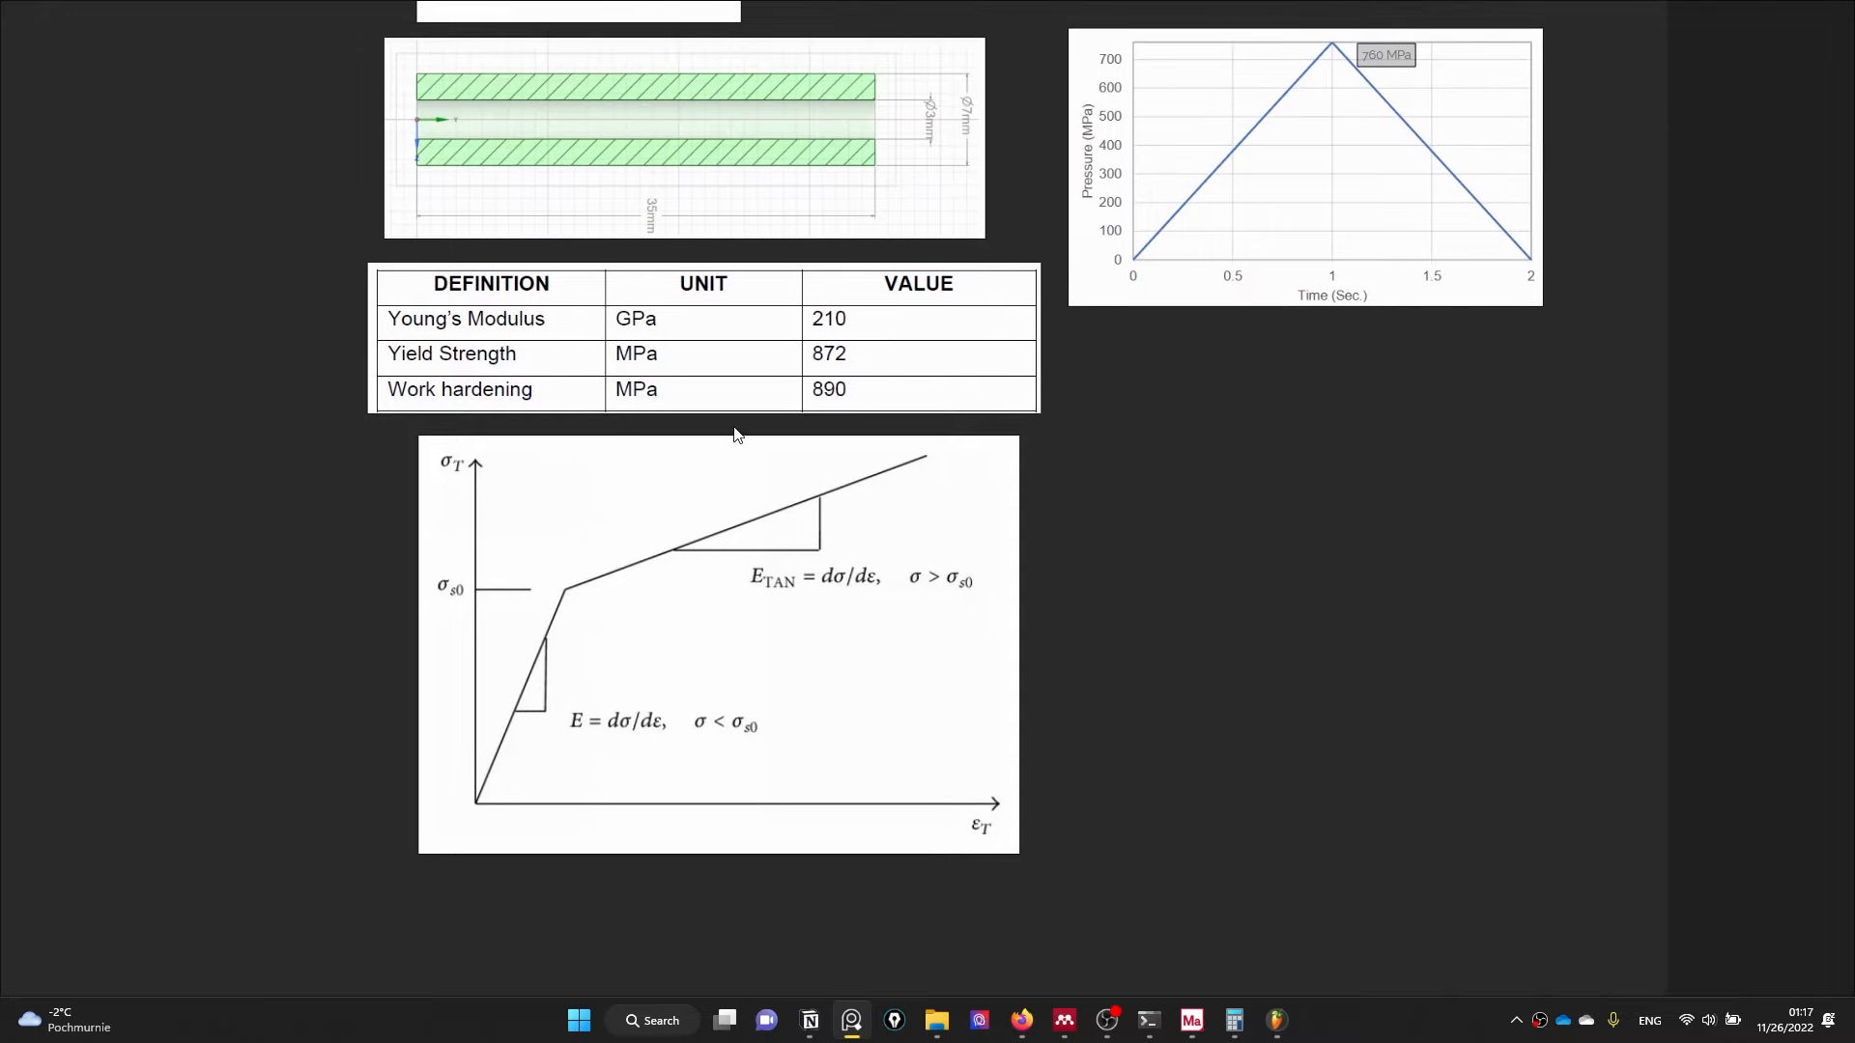
pyautogui.scroll(1, 704, 455)
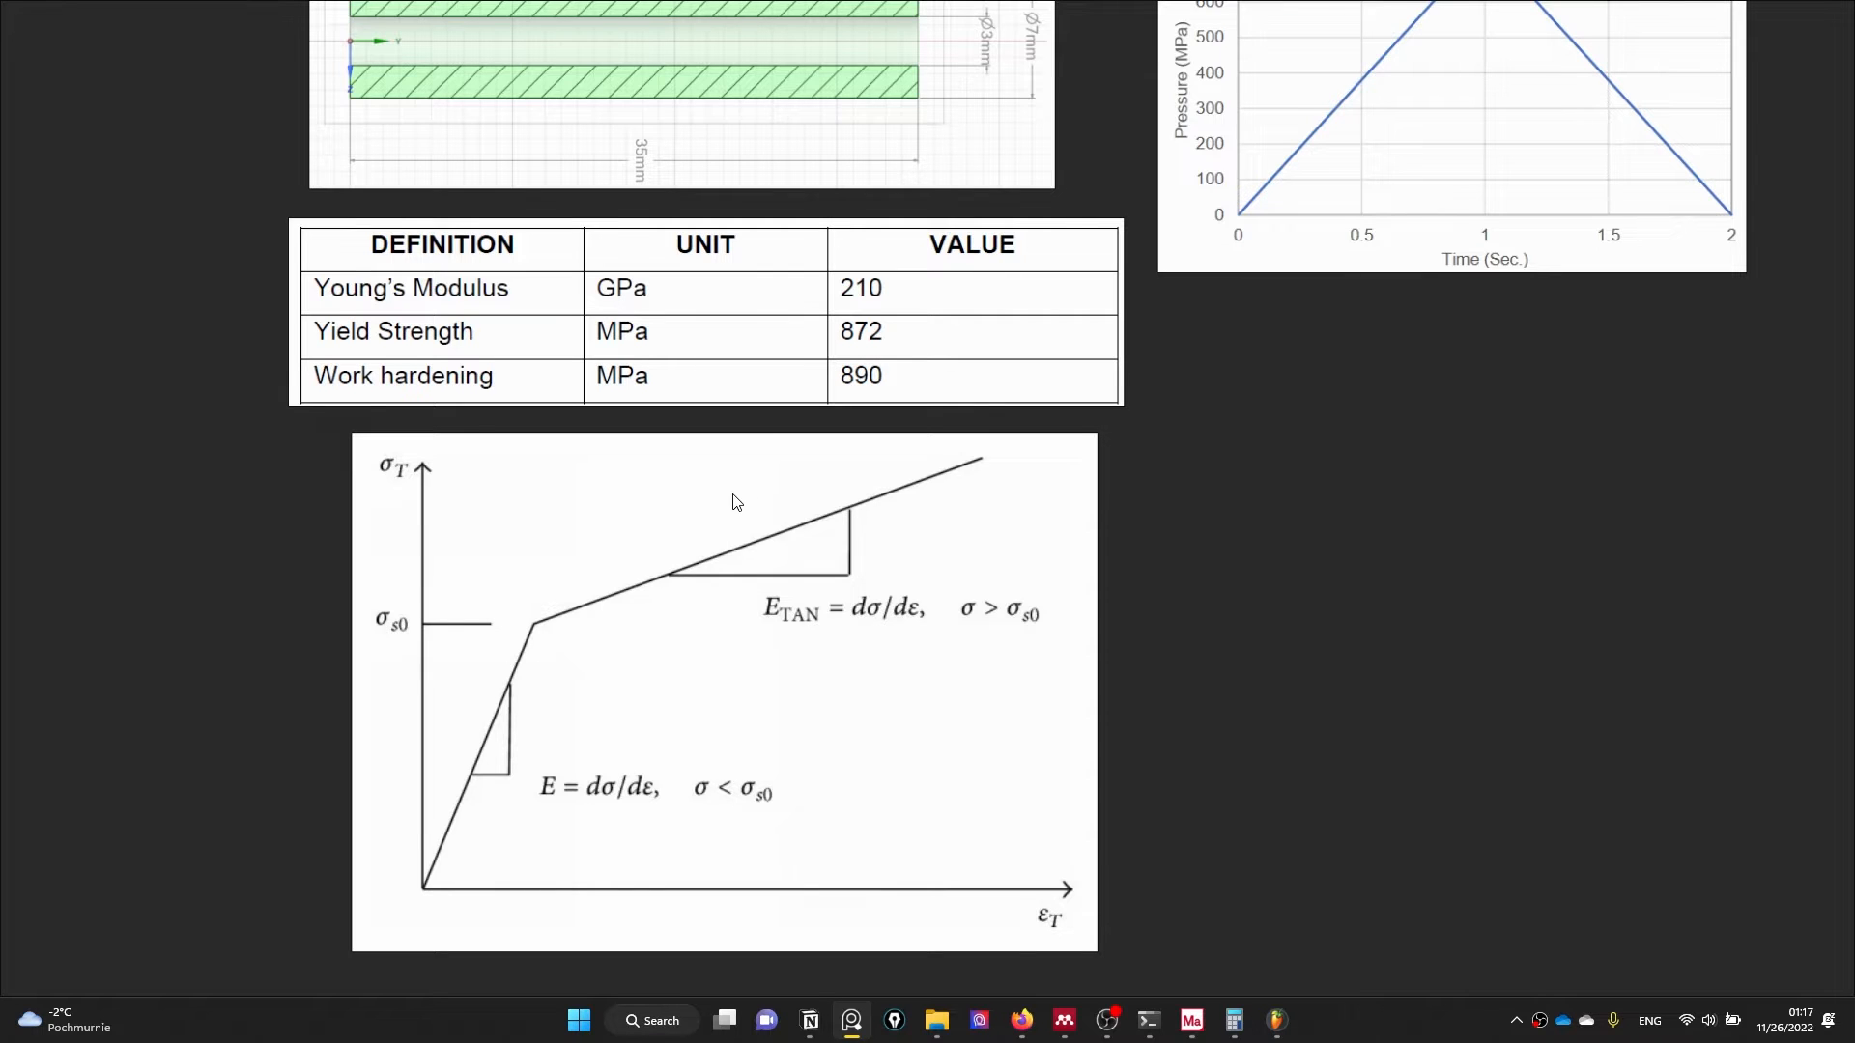
pyautogui.keyDown('ctrl'); pyautogui.scroll(-1, 736, 501); pyautogui.keyUp('ctrl')
pyautogui.moveTo(752, 481); pyautogui.dragTo(674, 505, button='middle')
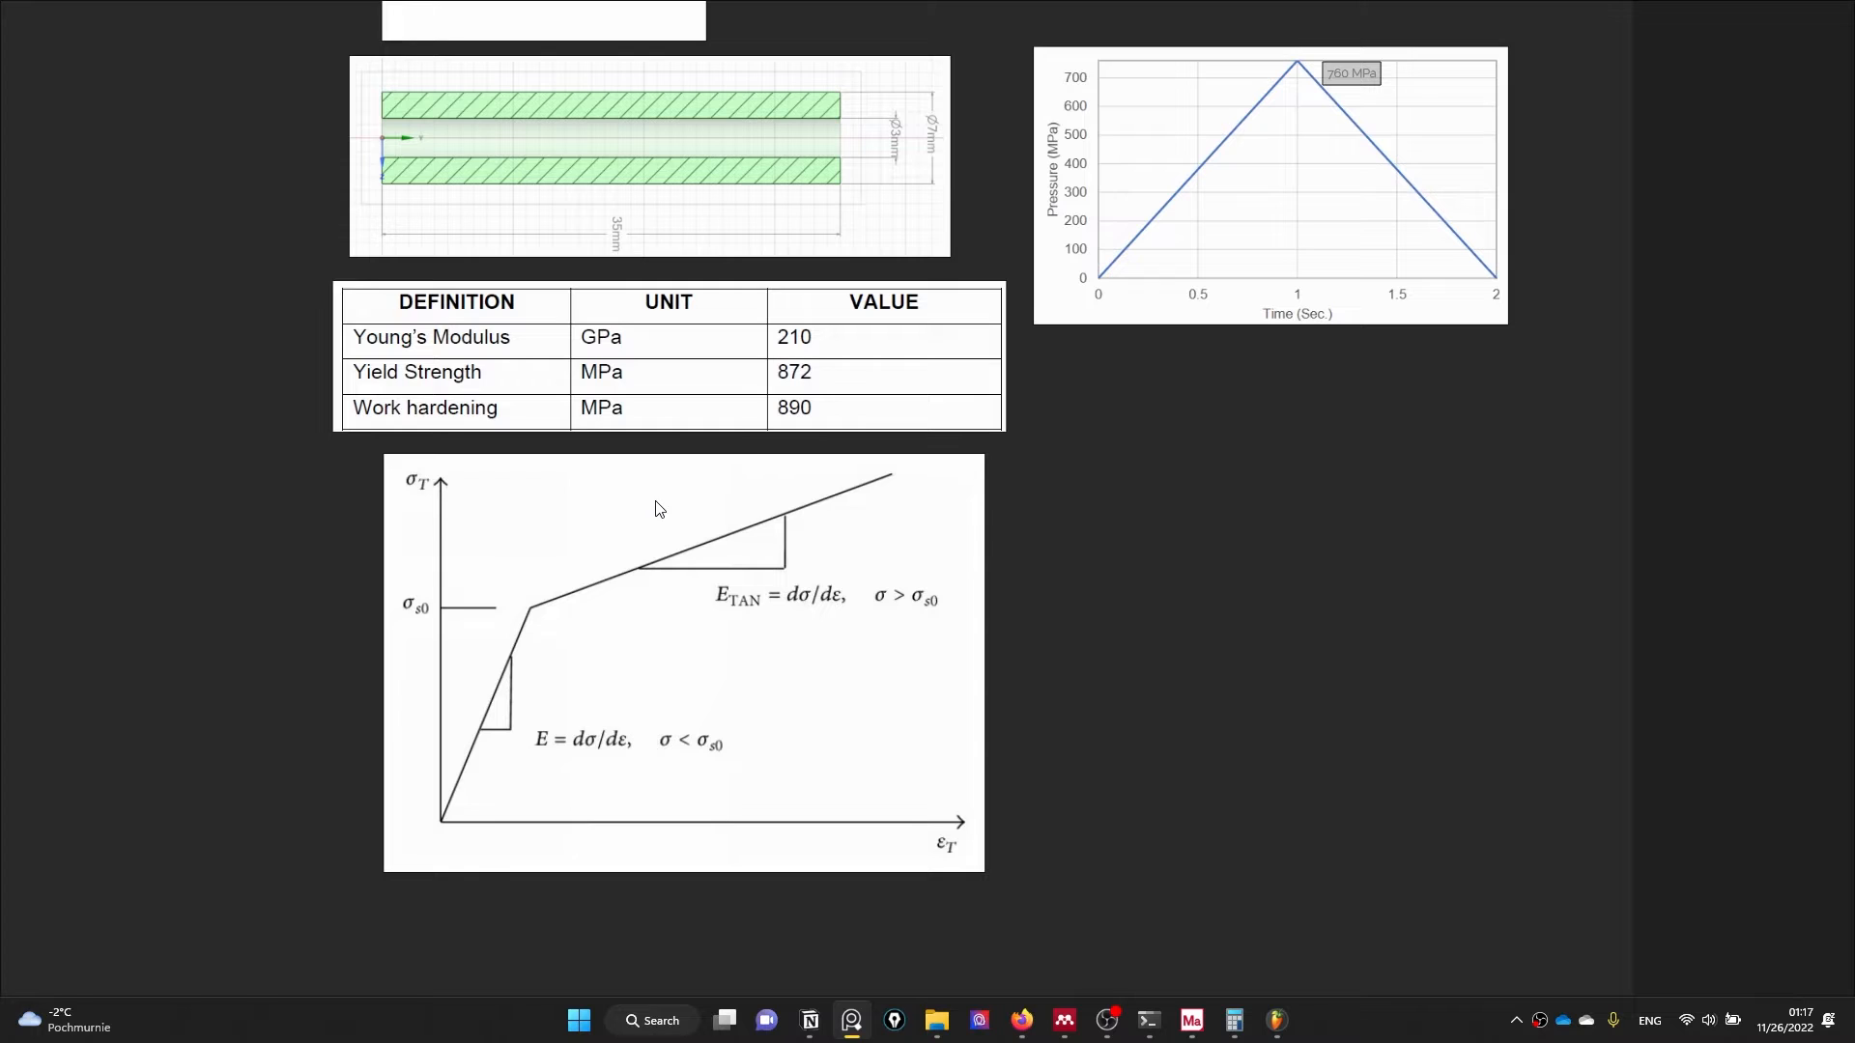
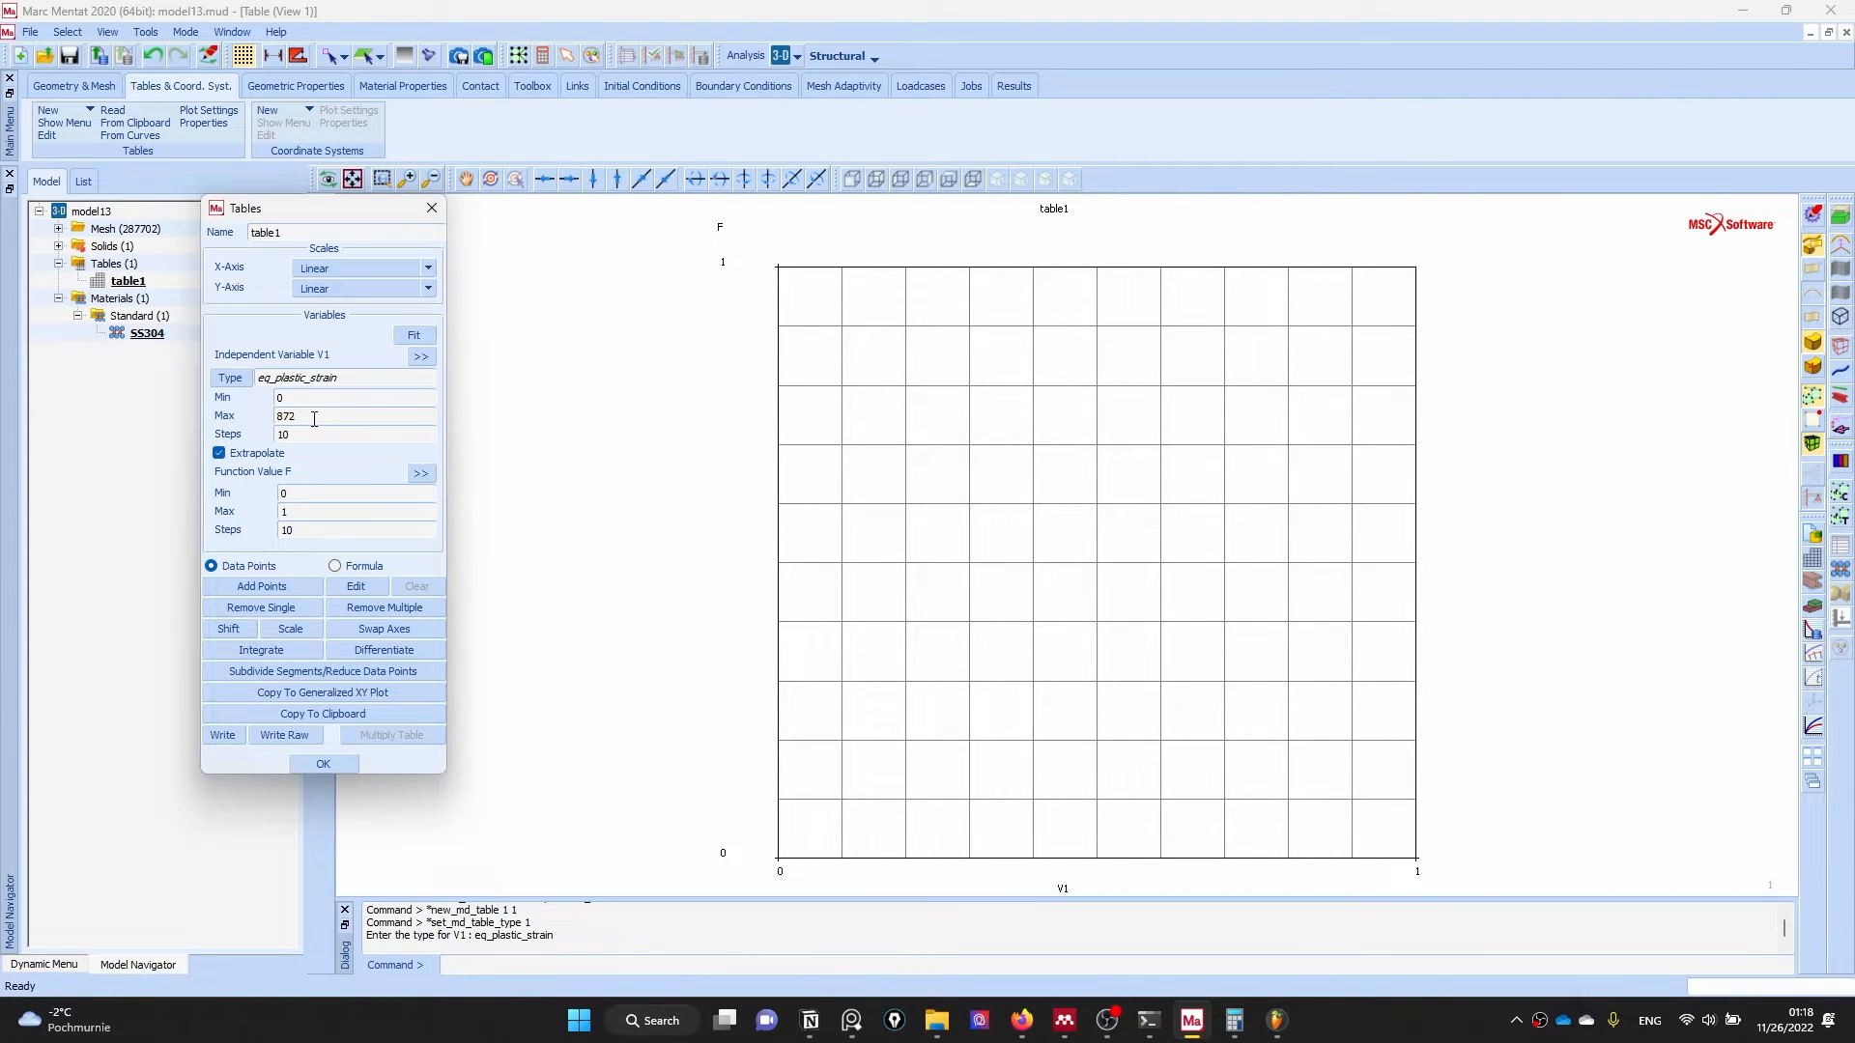
# - Set the equivalent plastic strain table's independent variable maximum to 0.1 and its function value maximum to 872
pyautogui.moveTo(314, 419); pyautogui.dragTo(276, 417)
pyautogui.write('0.1')
pyautogui.click(287, 511)
pyautogui.write('0.')
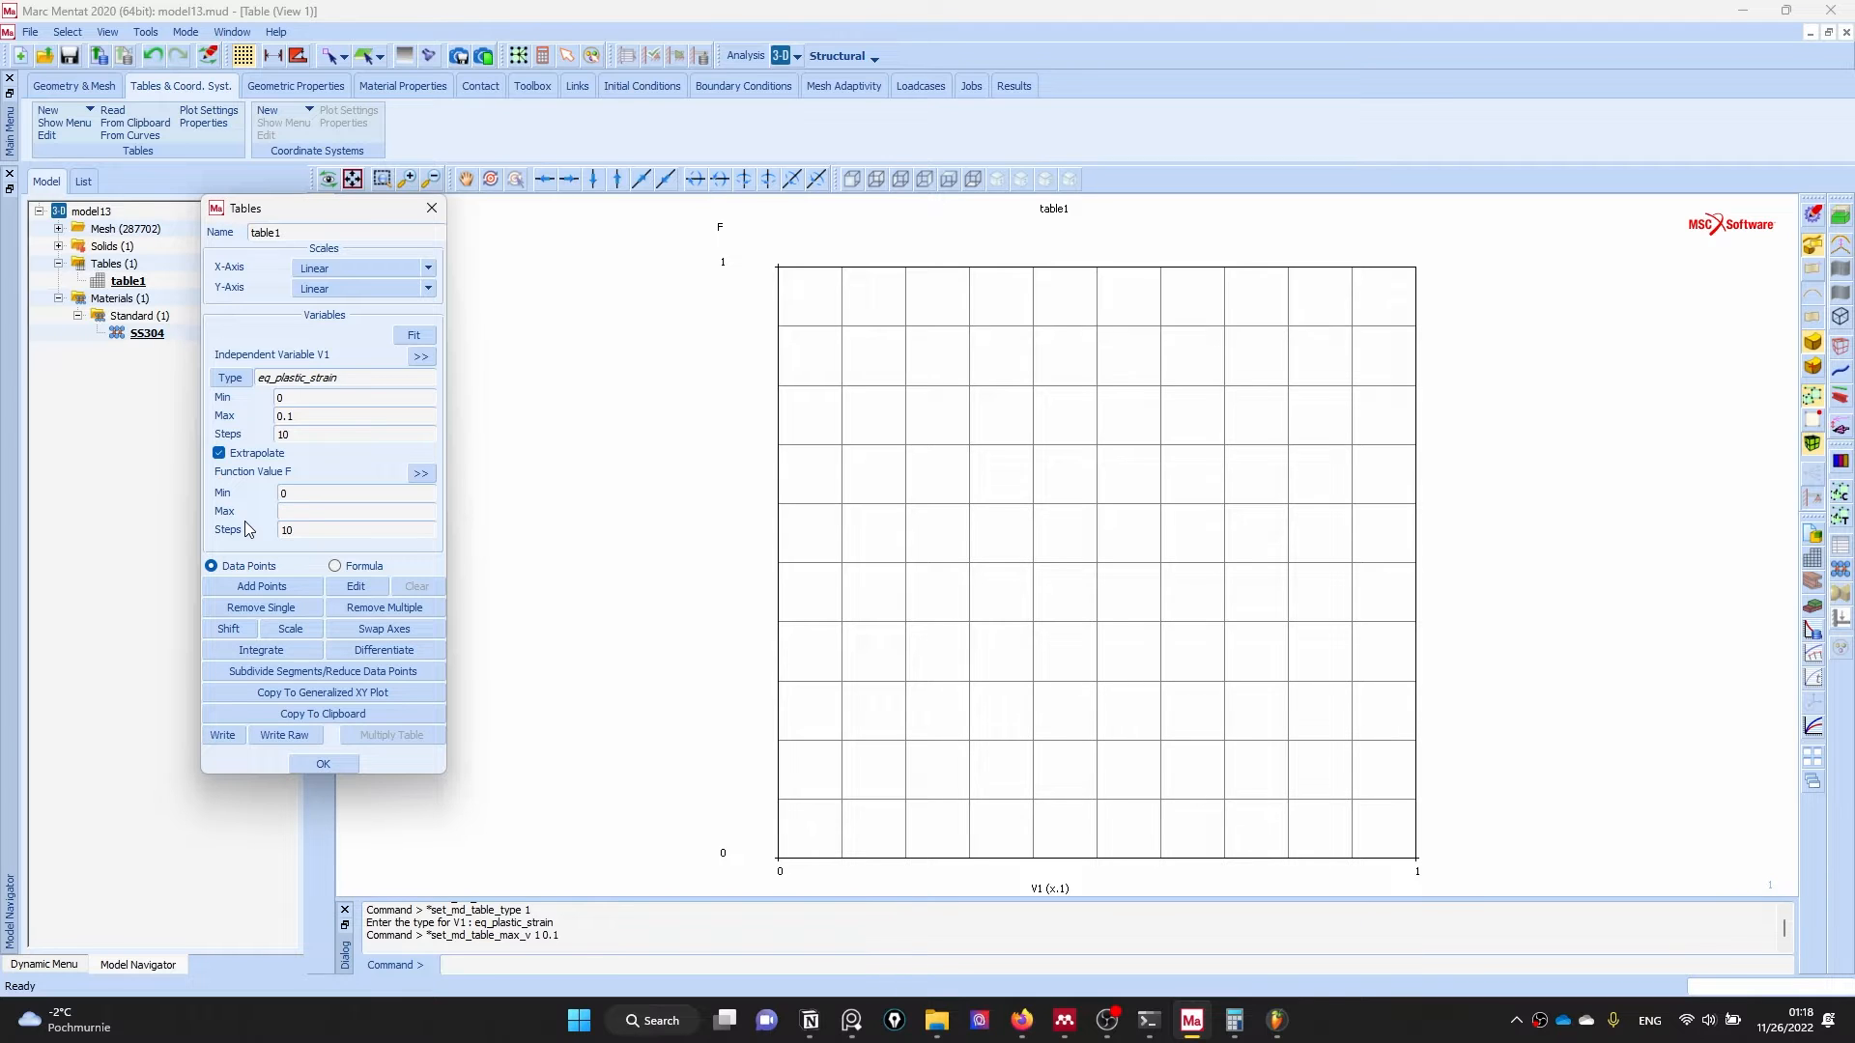
pyautogui.write('872')
pyautogui.press('Return')
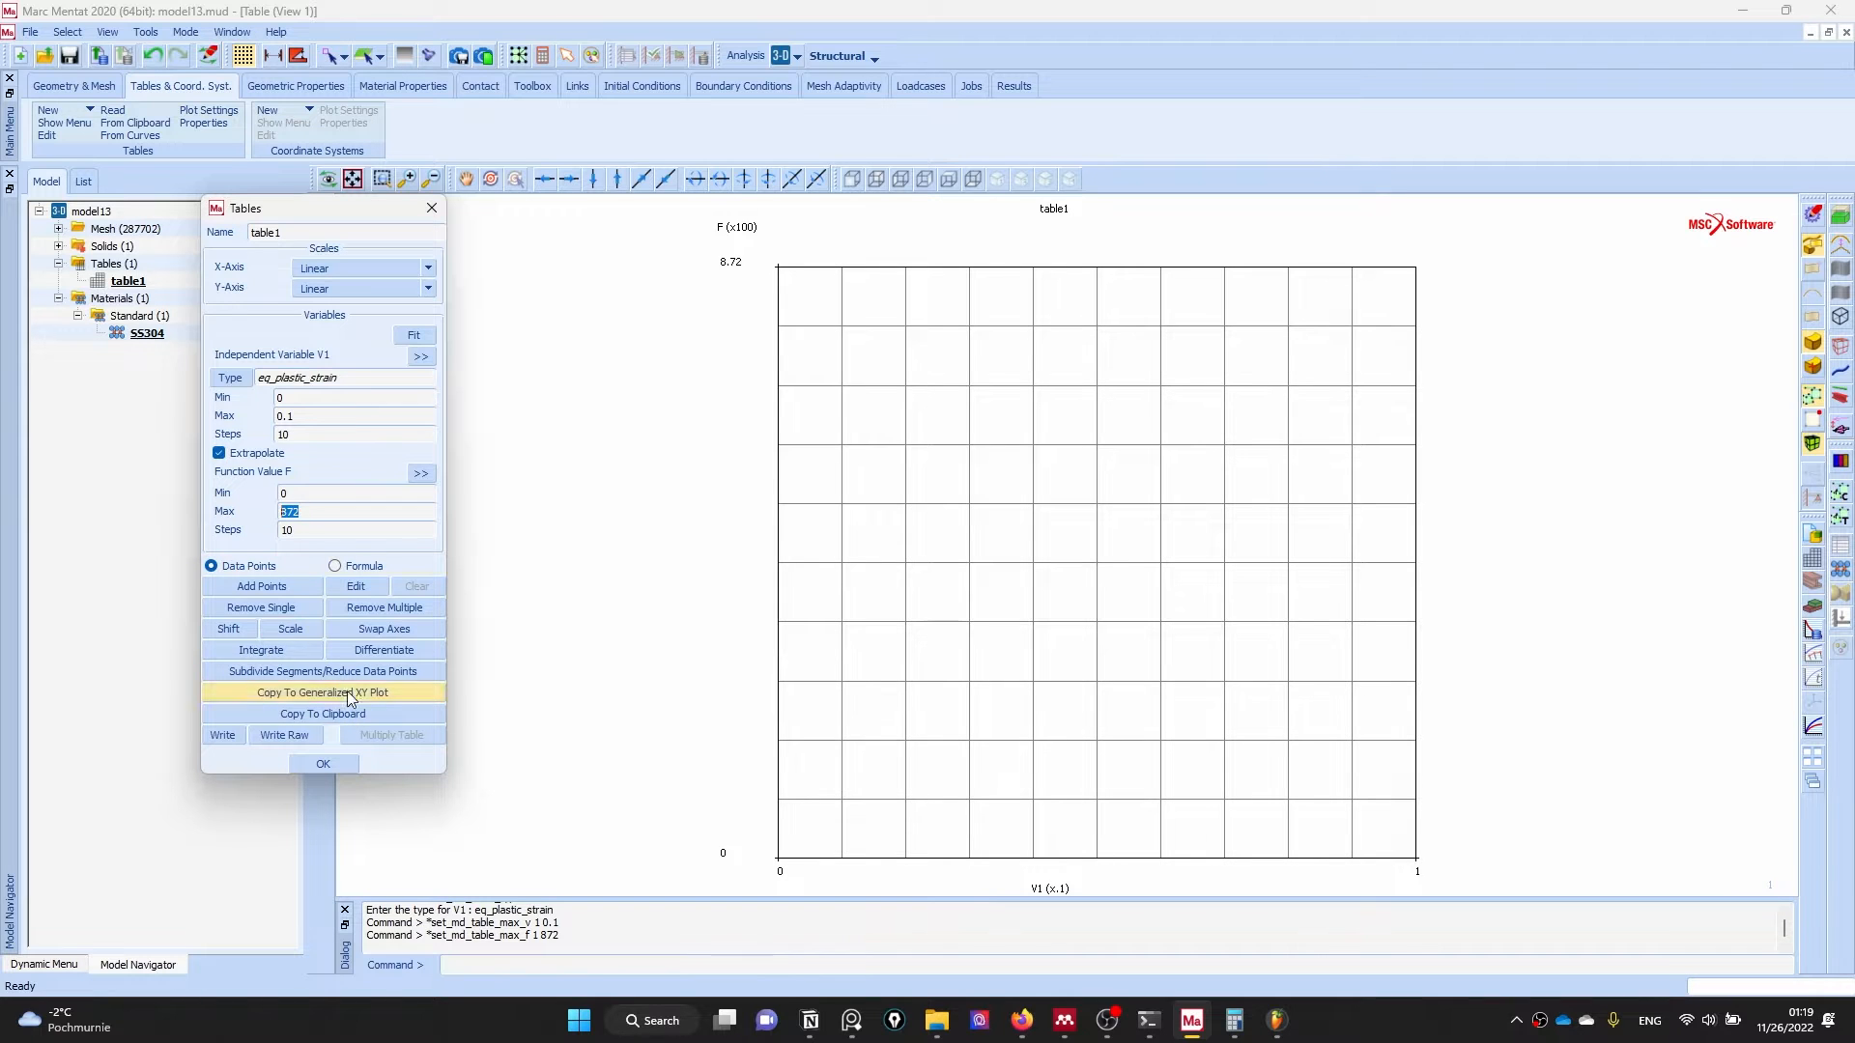
# - Set the table's function value range to 872 minimum and 890 maximum, checking the work hardening value on the reference board
pyautogui.click(288, 589)
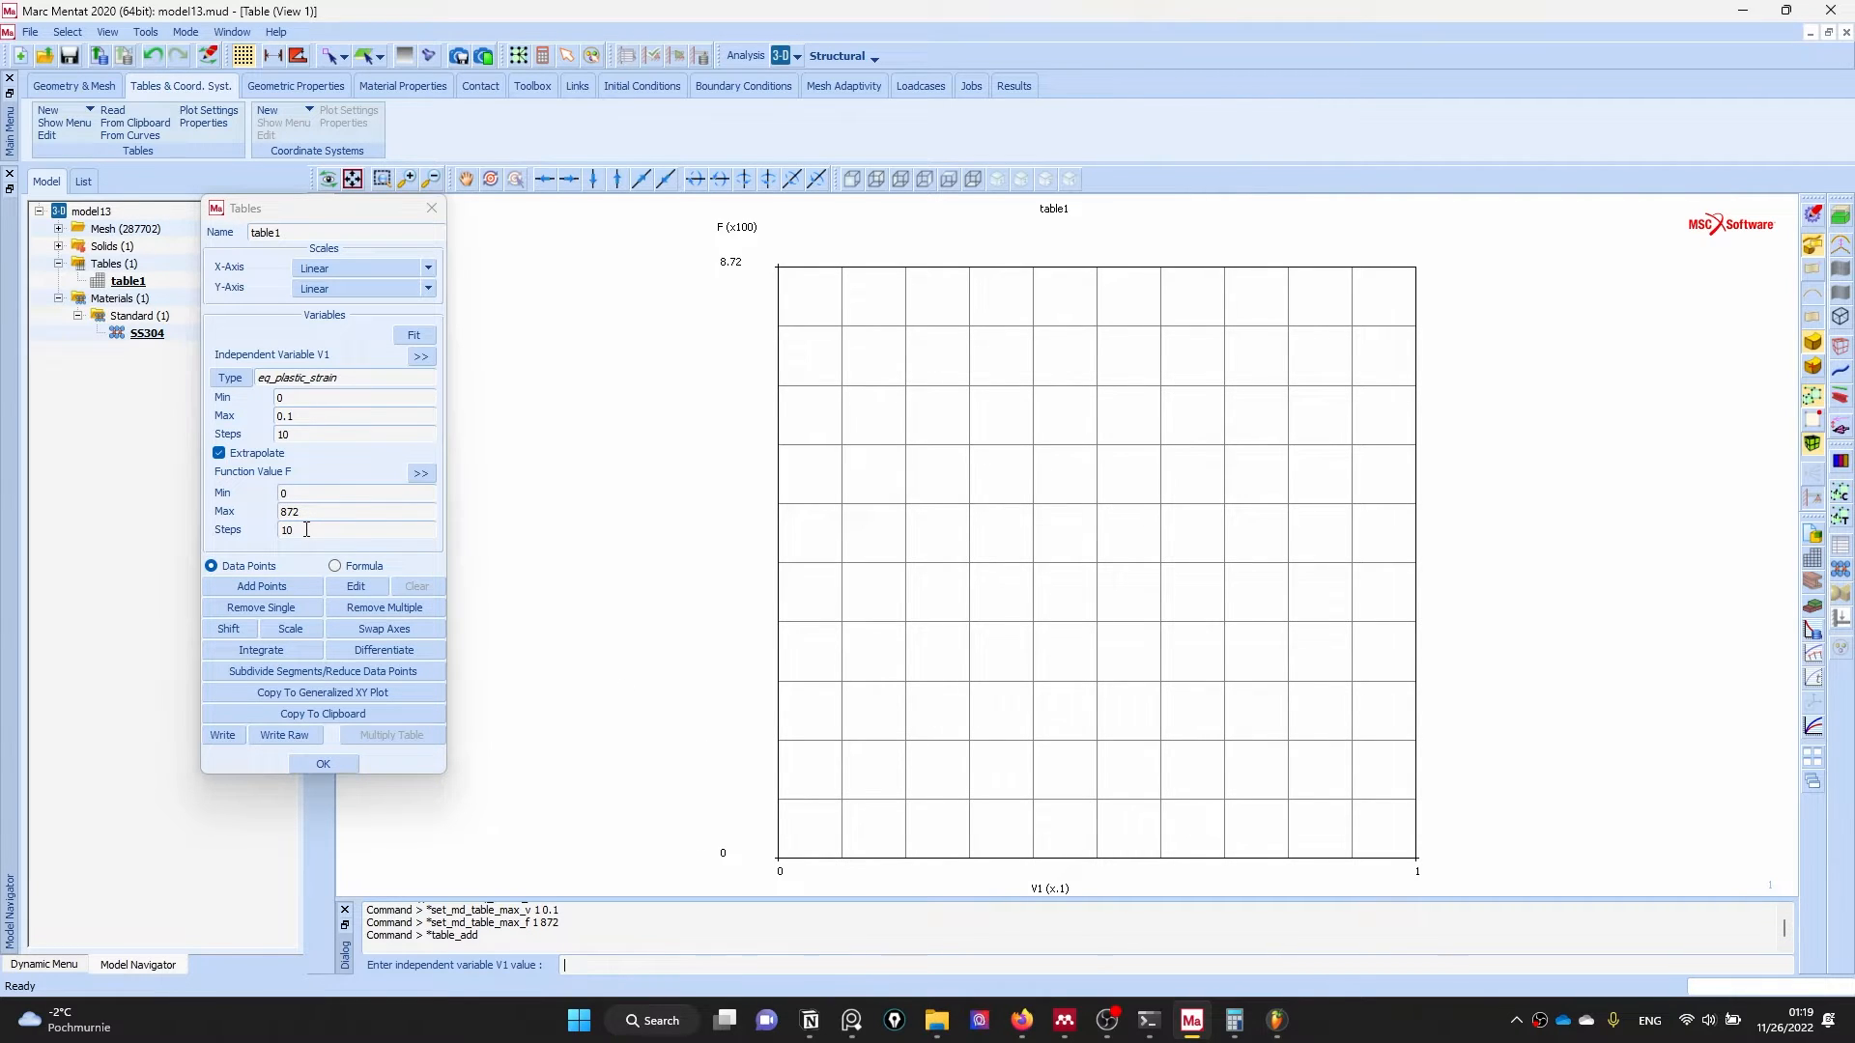
pyautogui.click(312, 493)
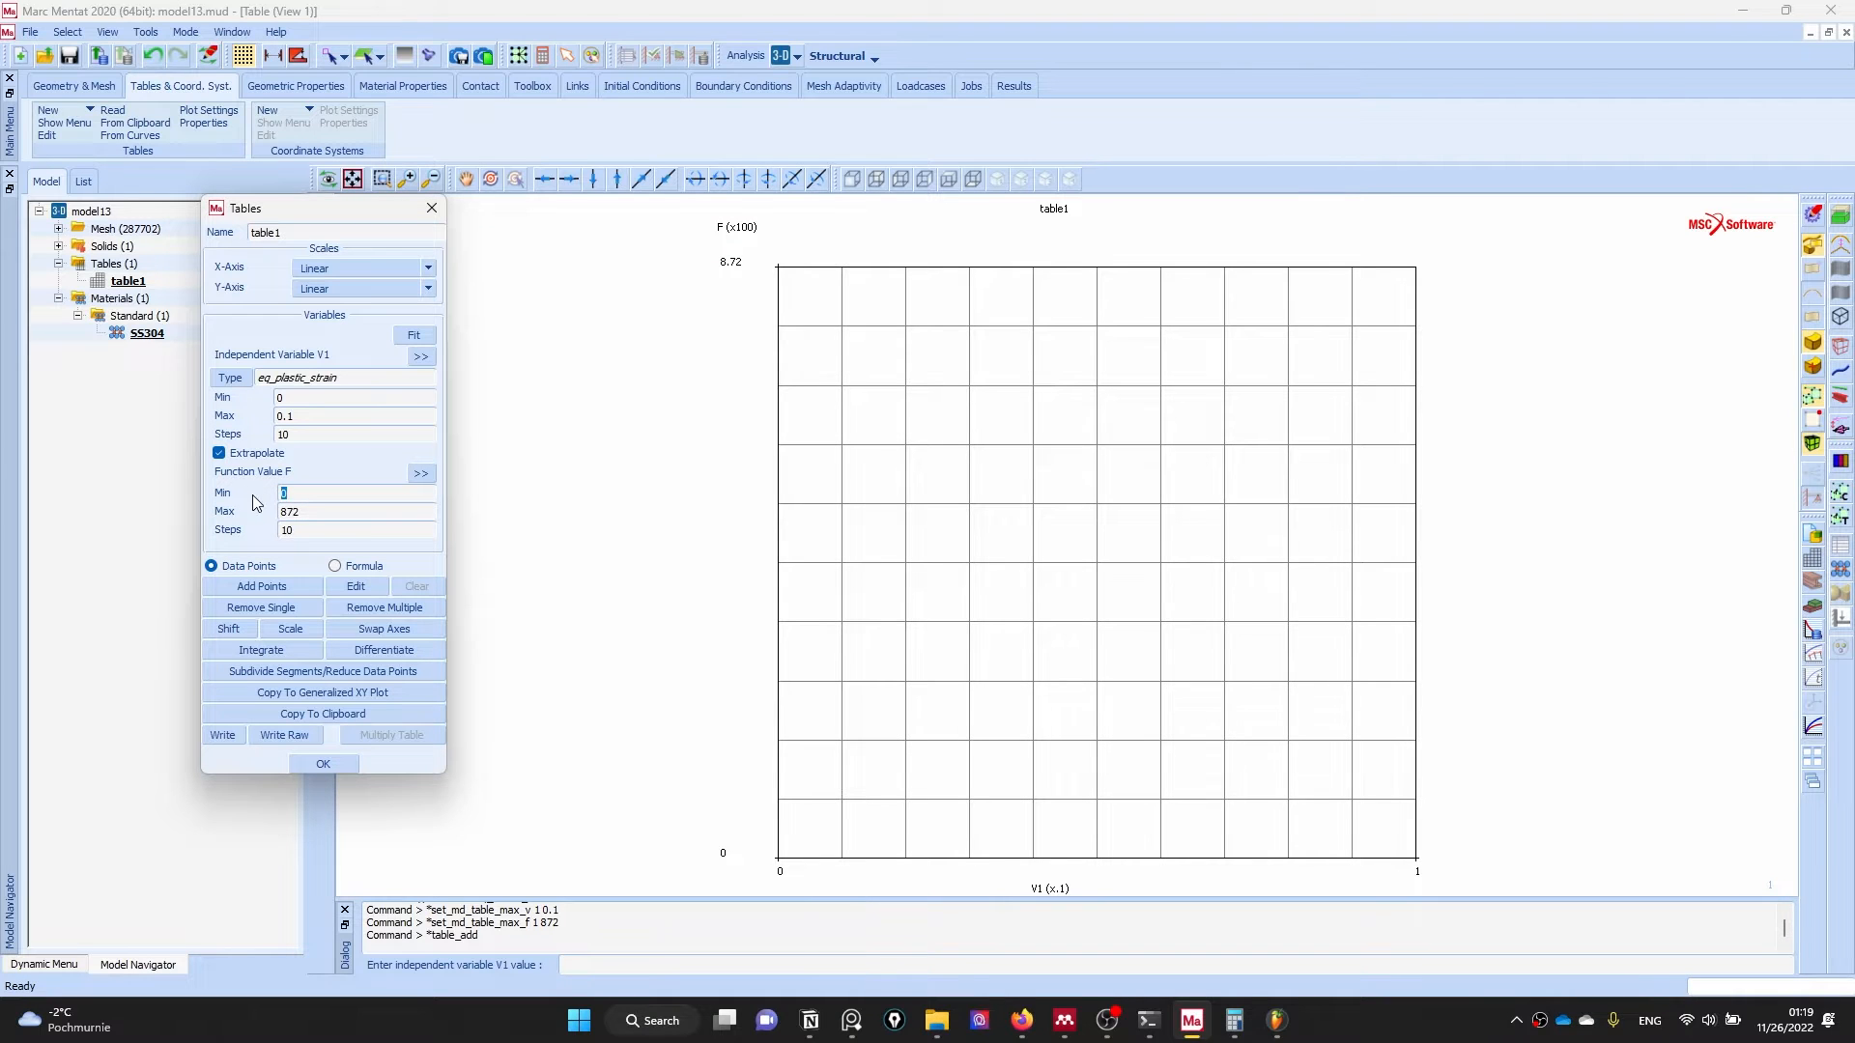
pyautogui.press('Tab')
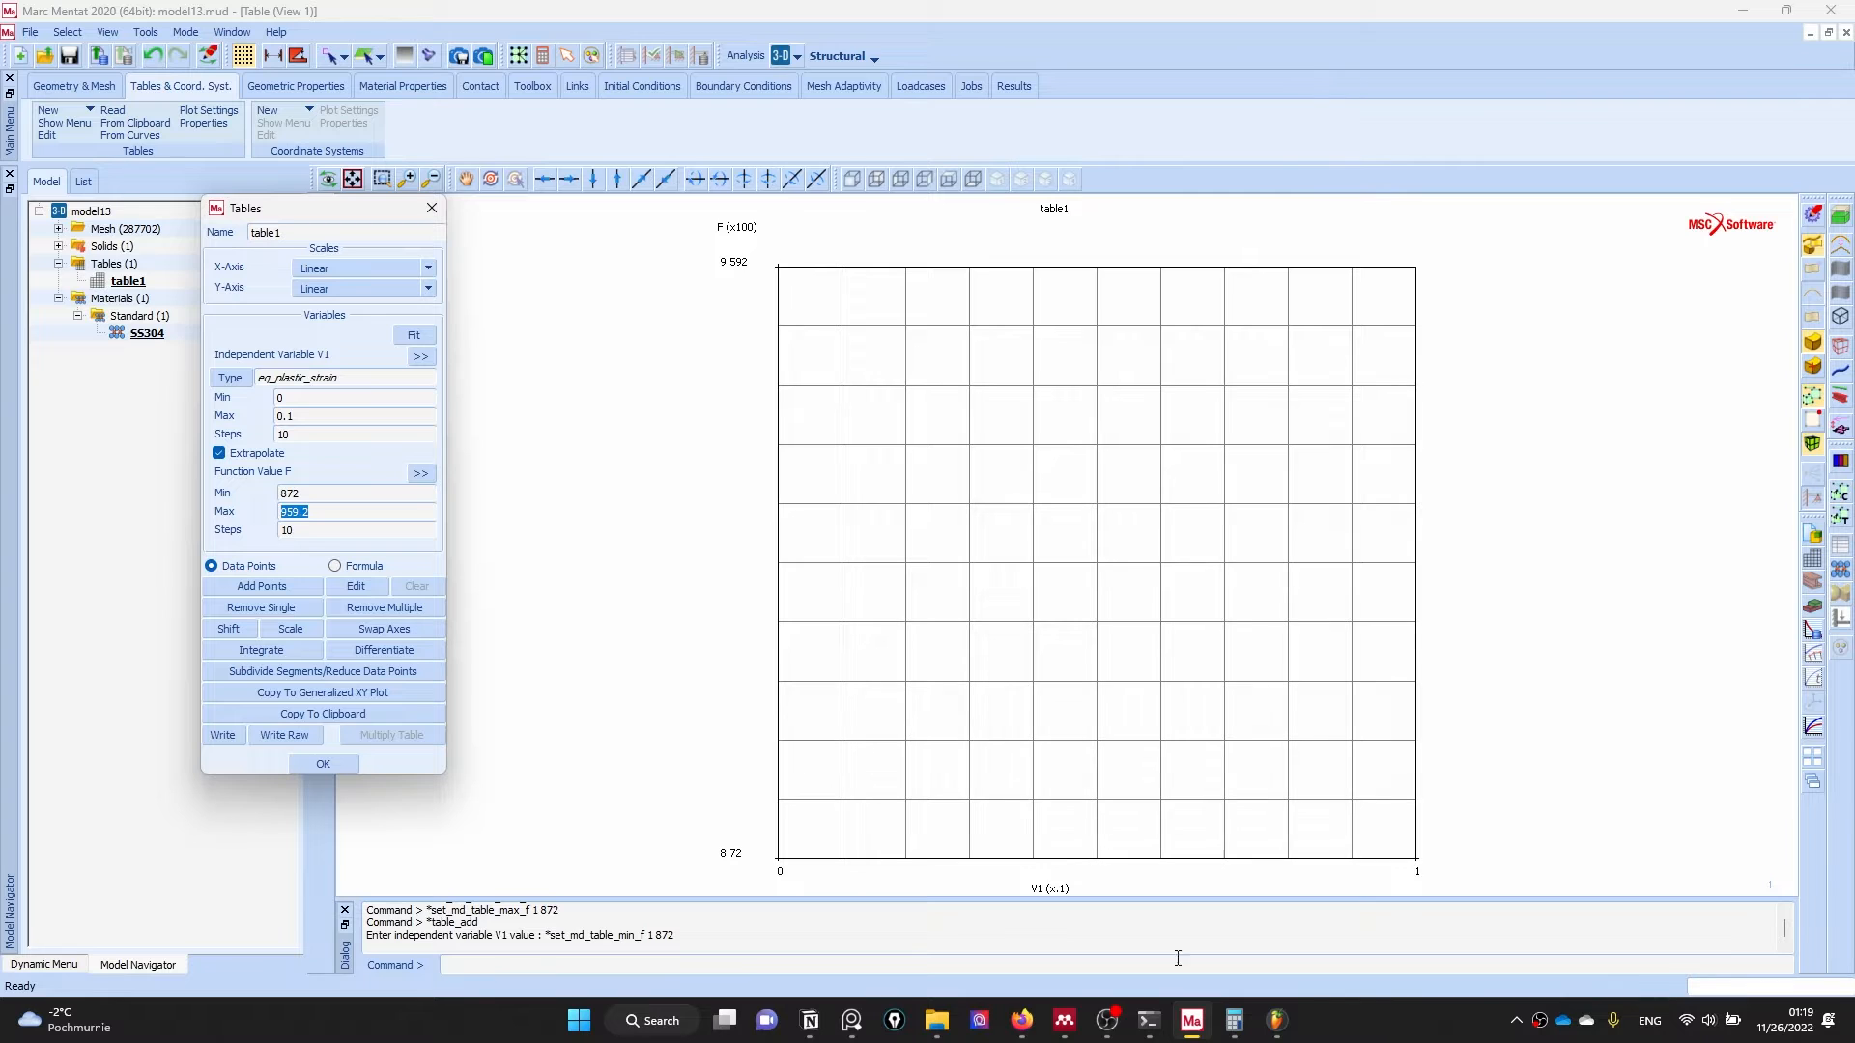
pyautogui.click(851, 1020)
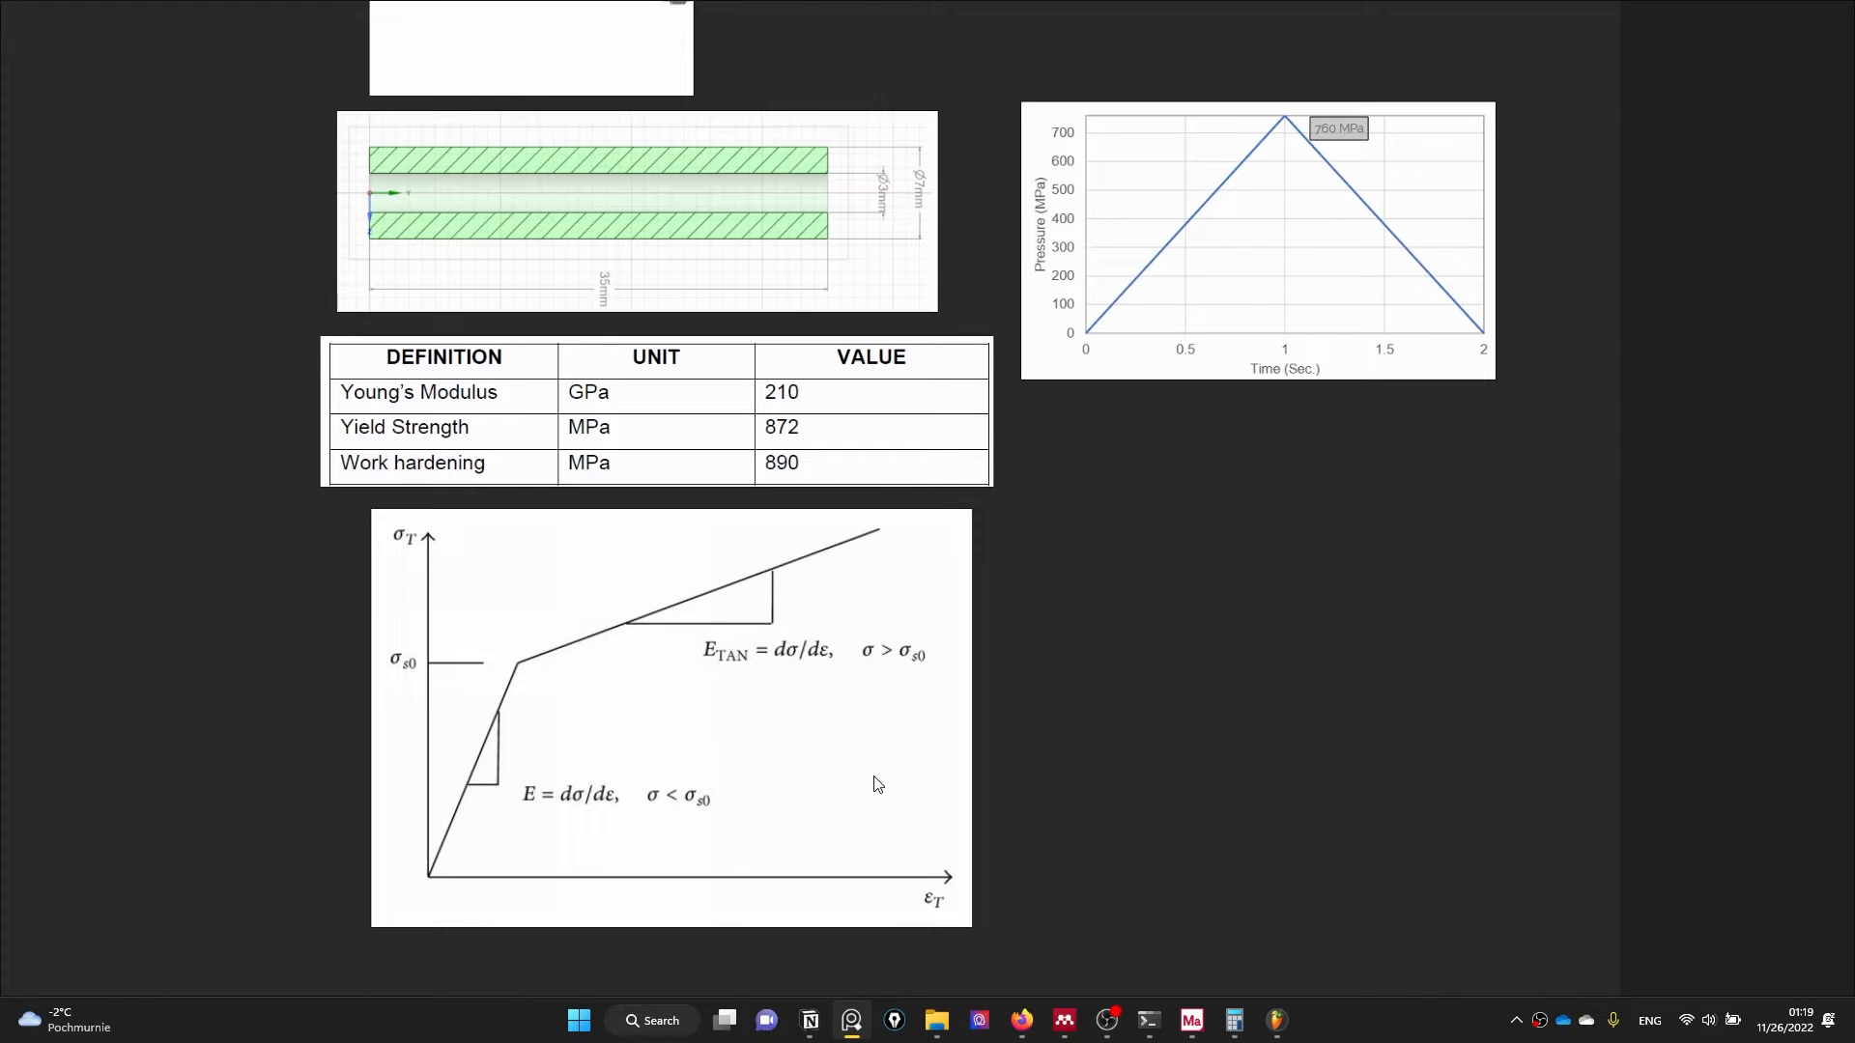
pyautogui.click(1191, 1020)
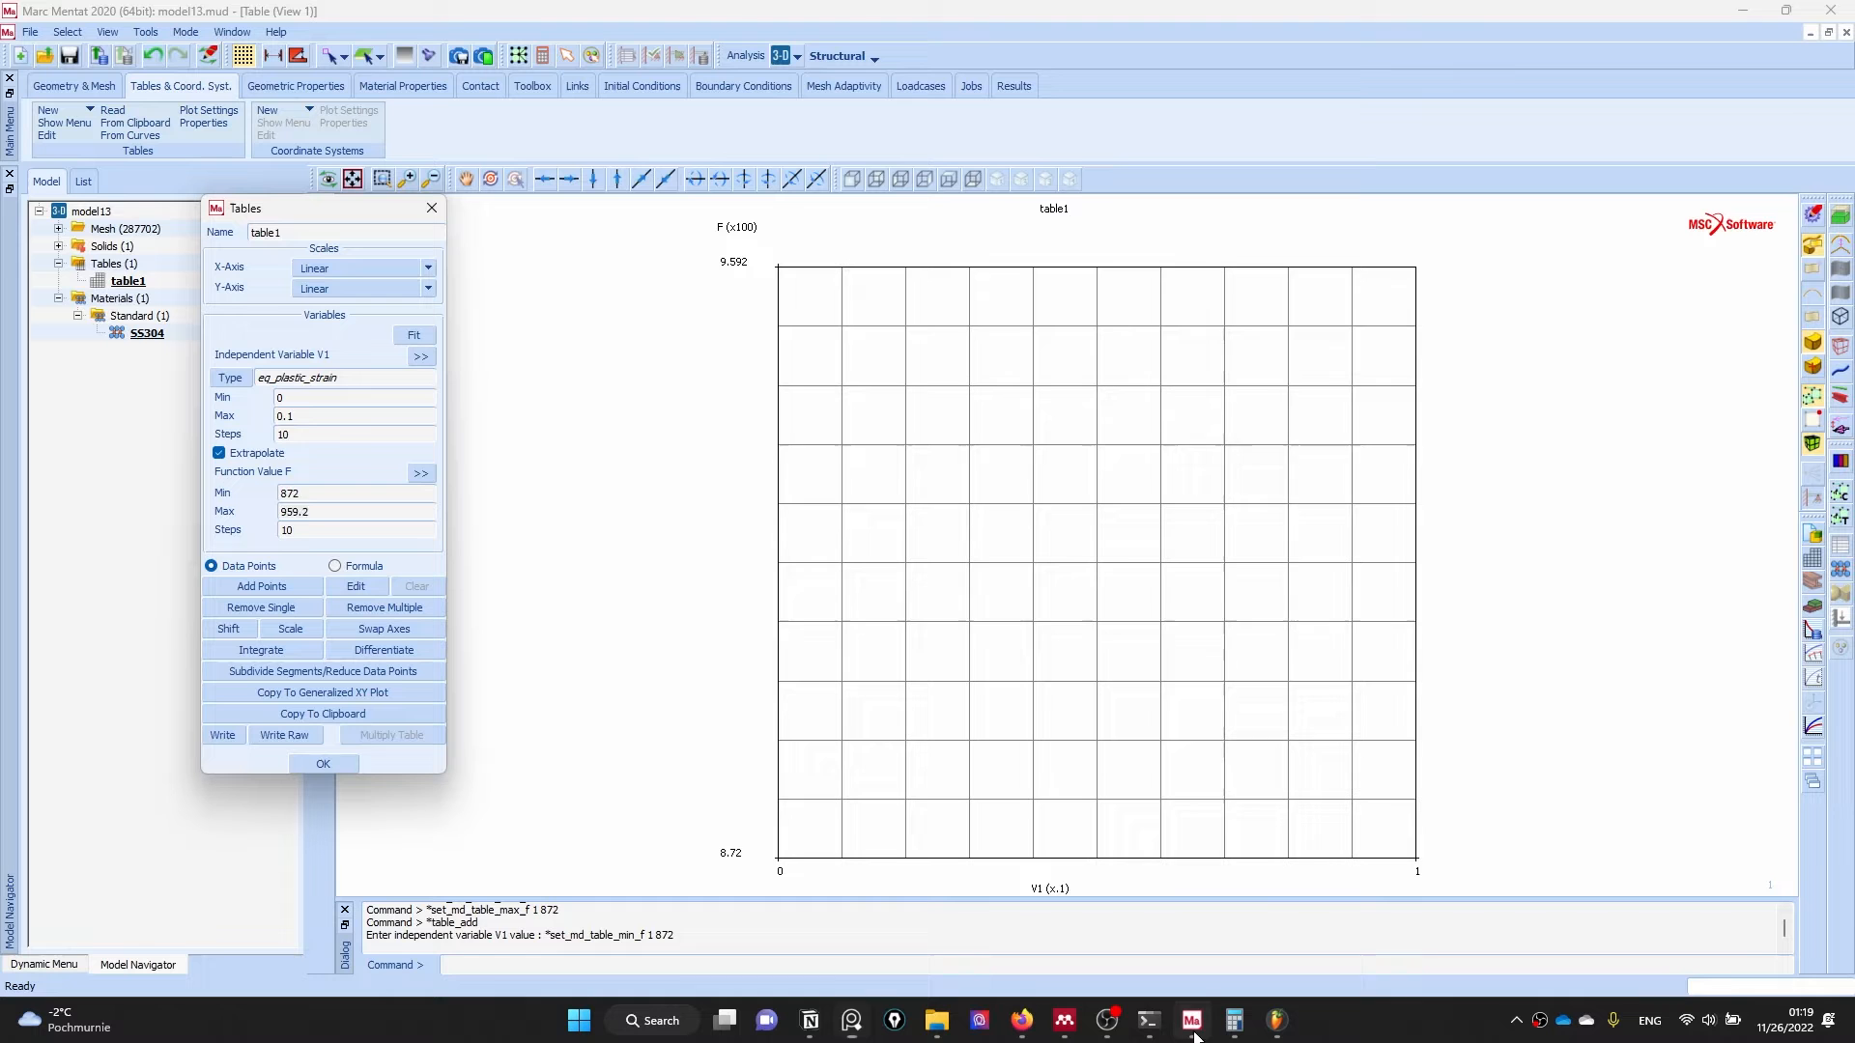
pyautogui.write('890')
pyautogui.click(334, 530)
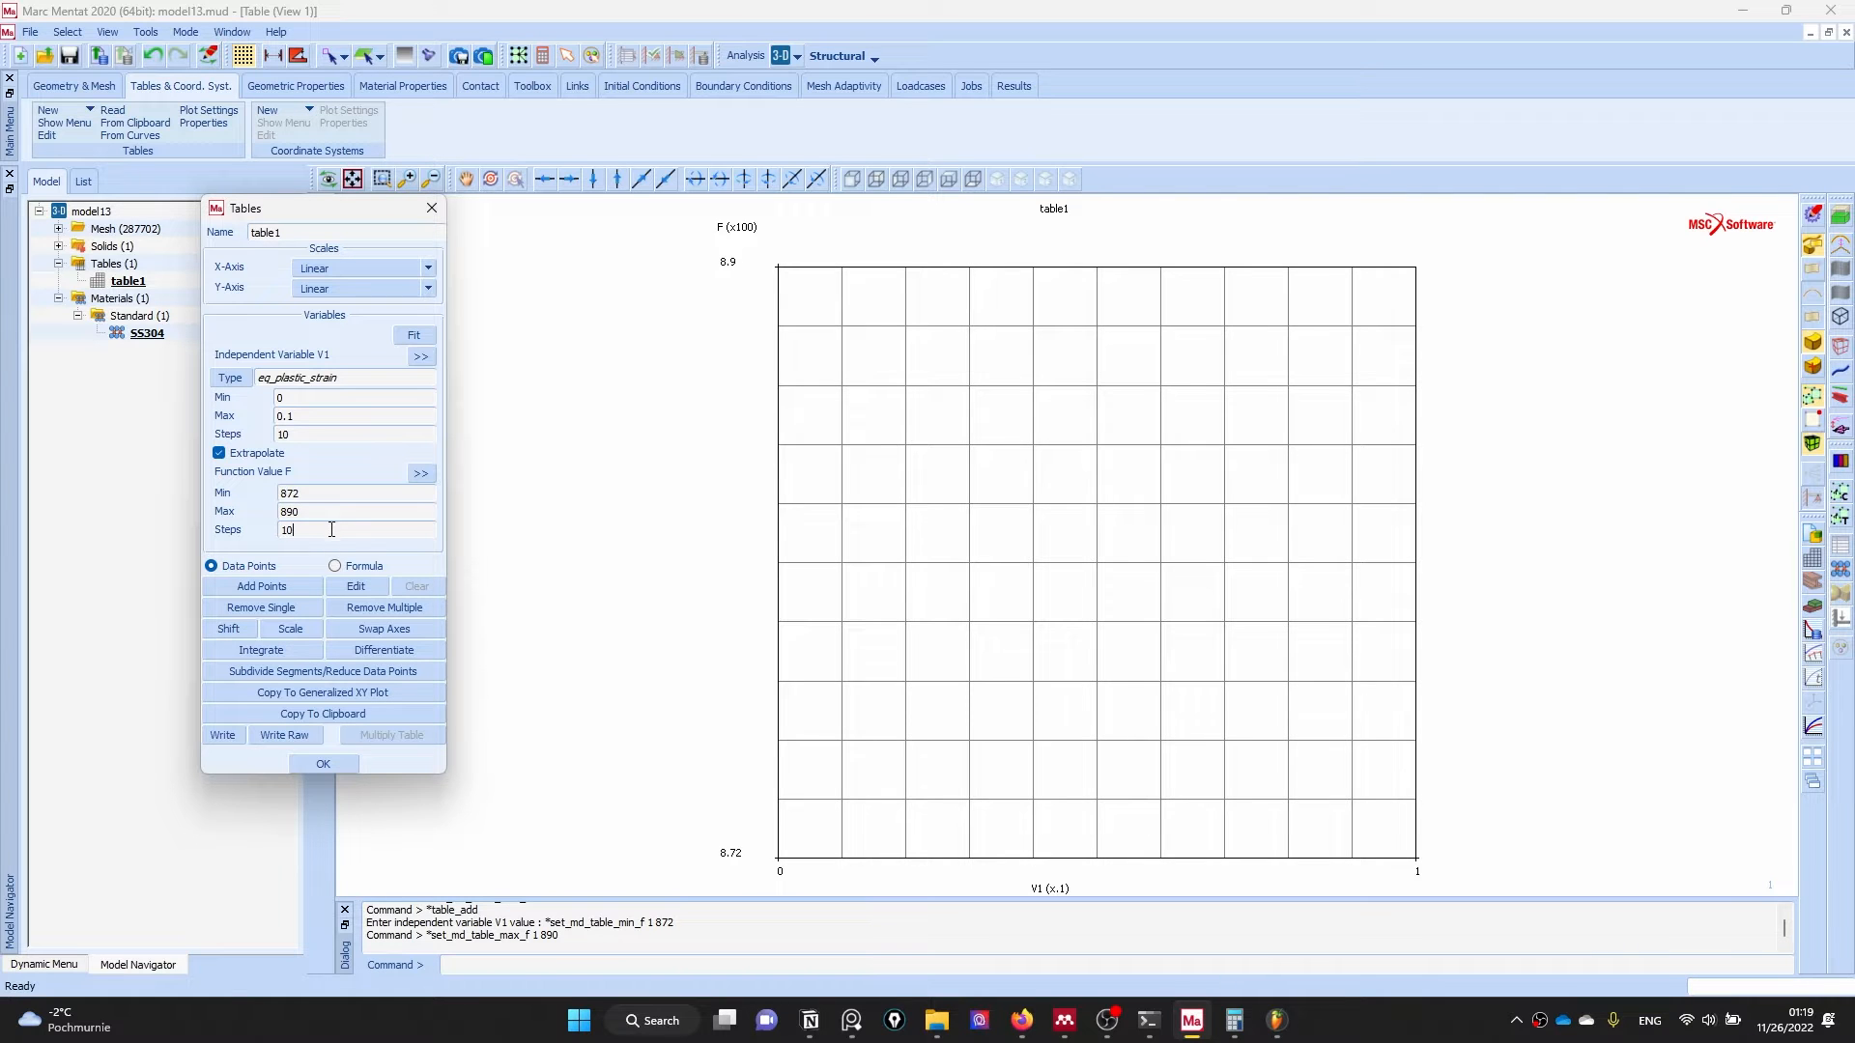
# - Add the data points (0, 872) and (0.1, 890), rename the table Work-Hardening and close its dialog
pyautogui.click(247, 587)
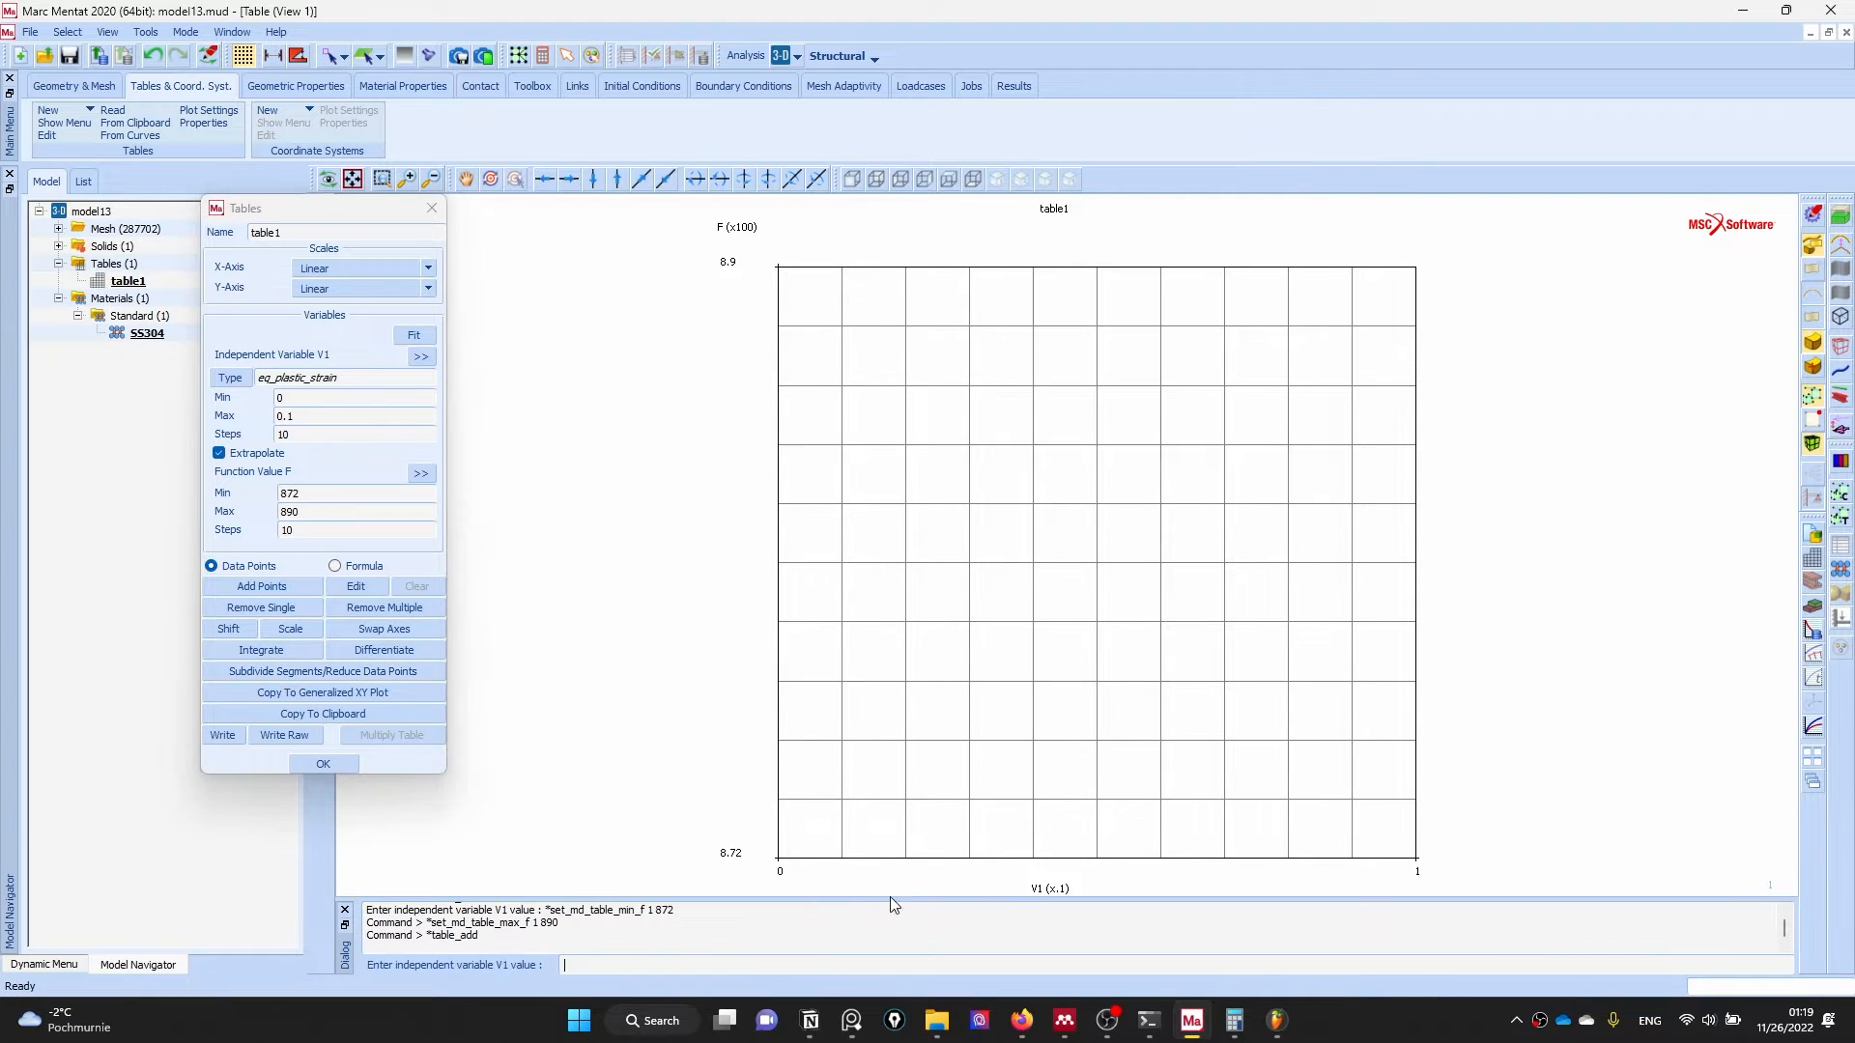
pyautogui.click(779, 860)
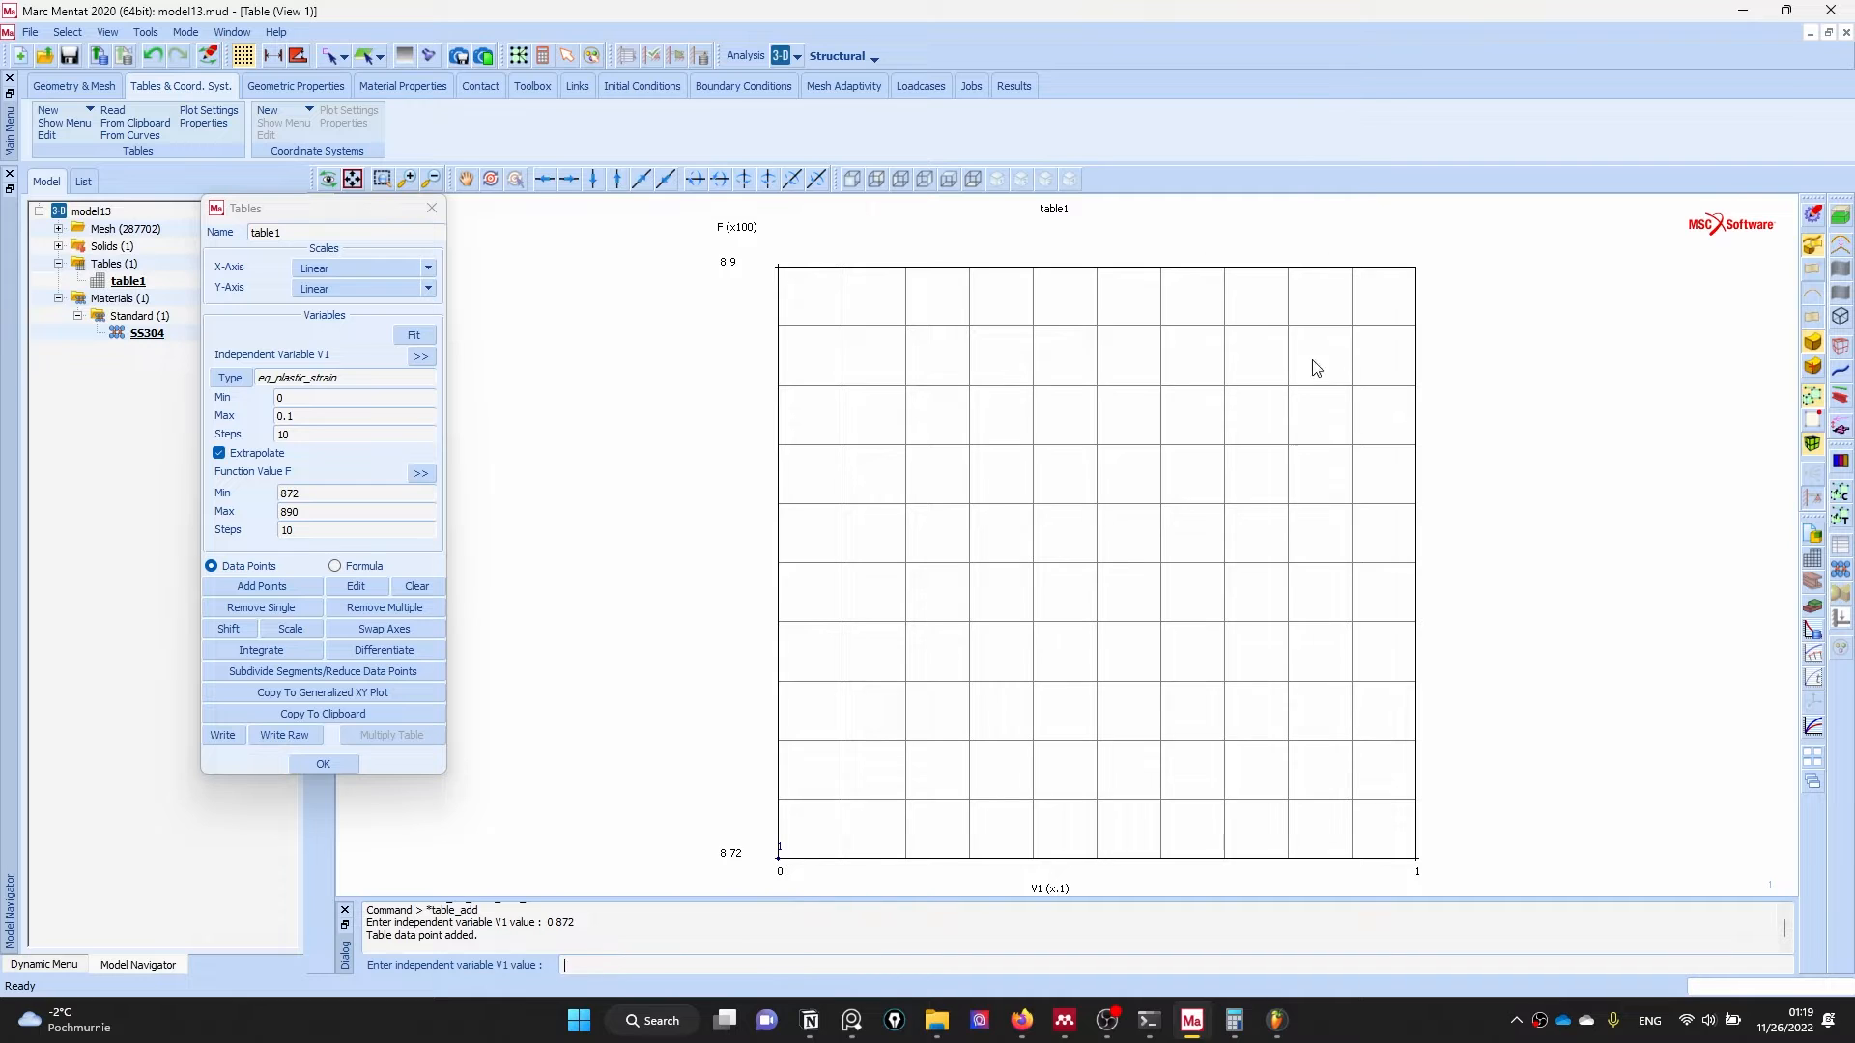
pyautogui.click(1416, 277)
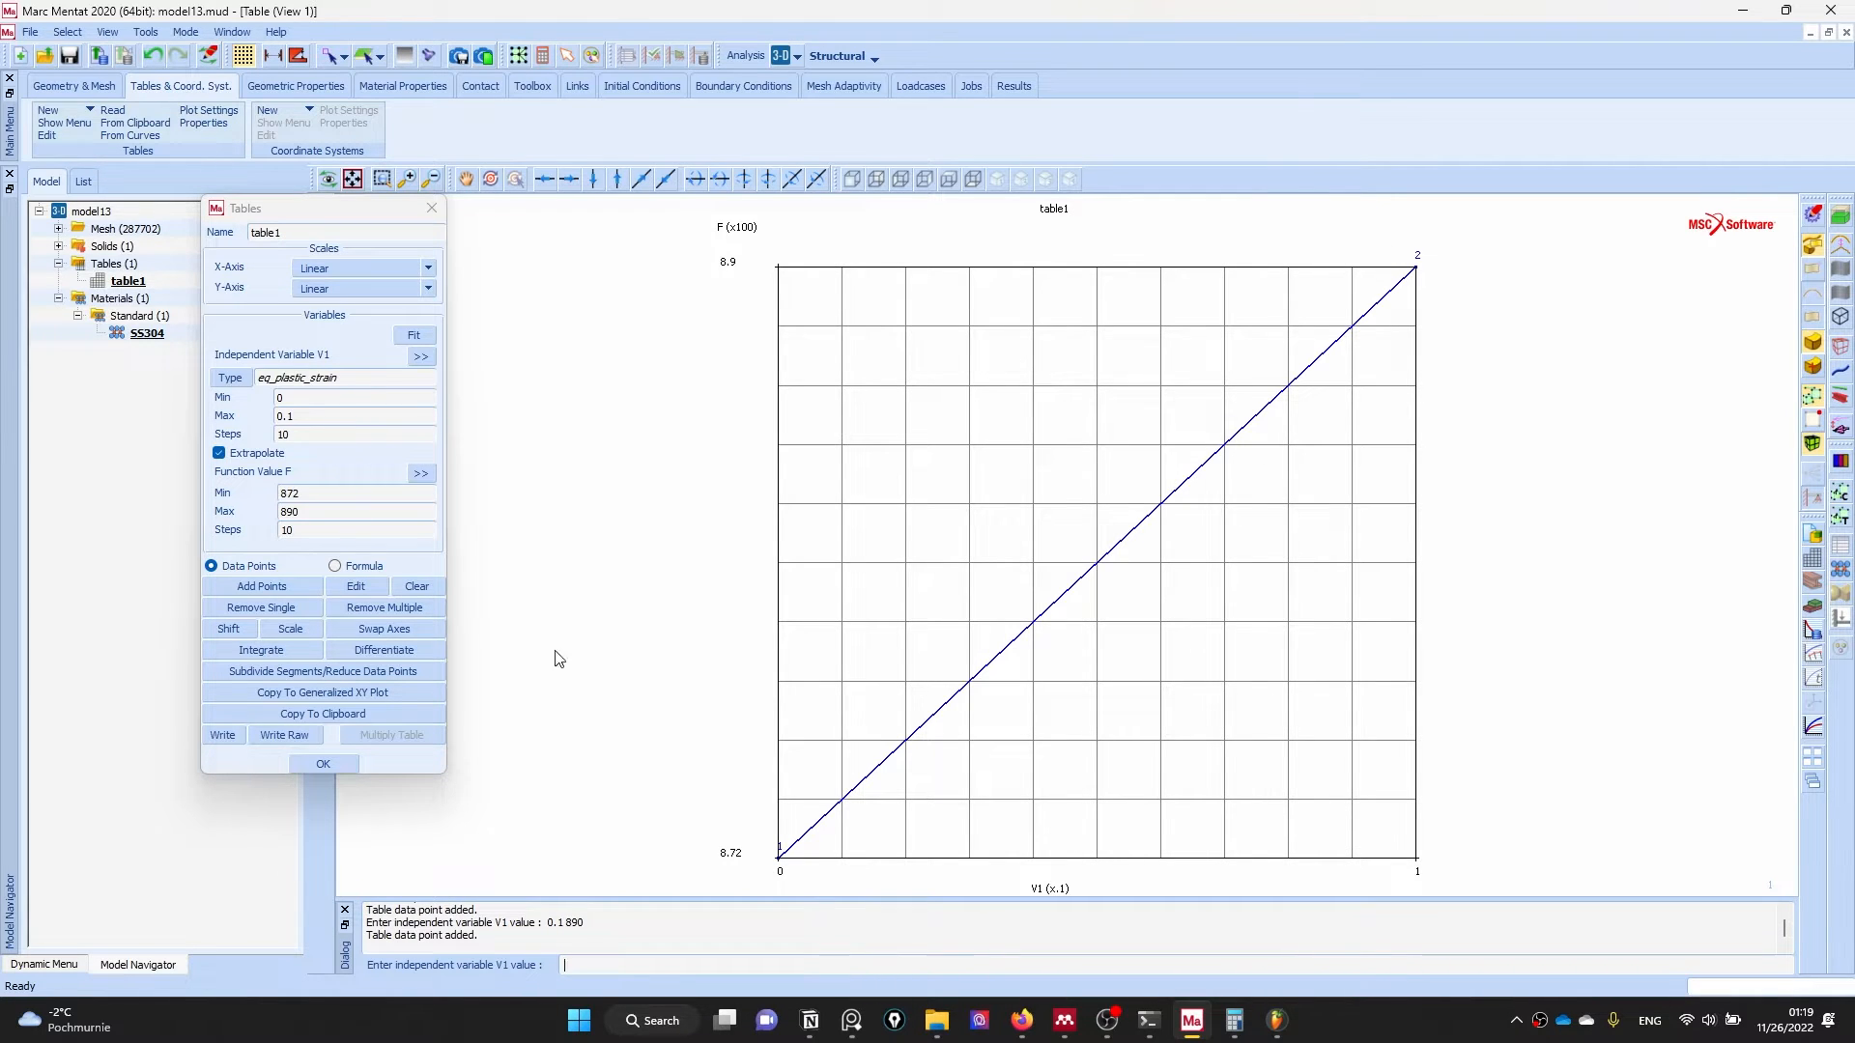
pyautogui.moveTo(288, 233); pyautogui.dragTo(25, 202)
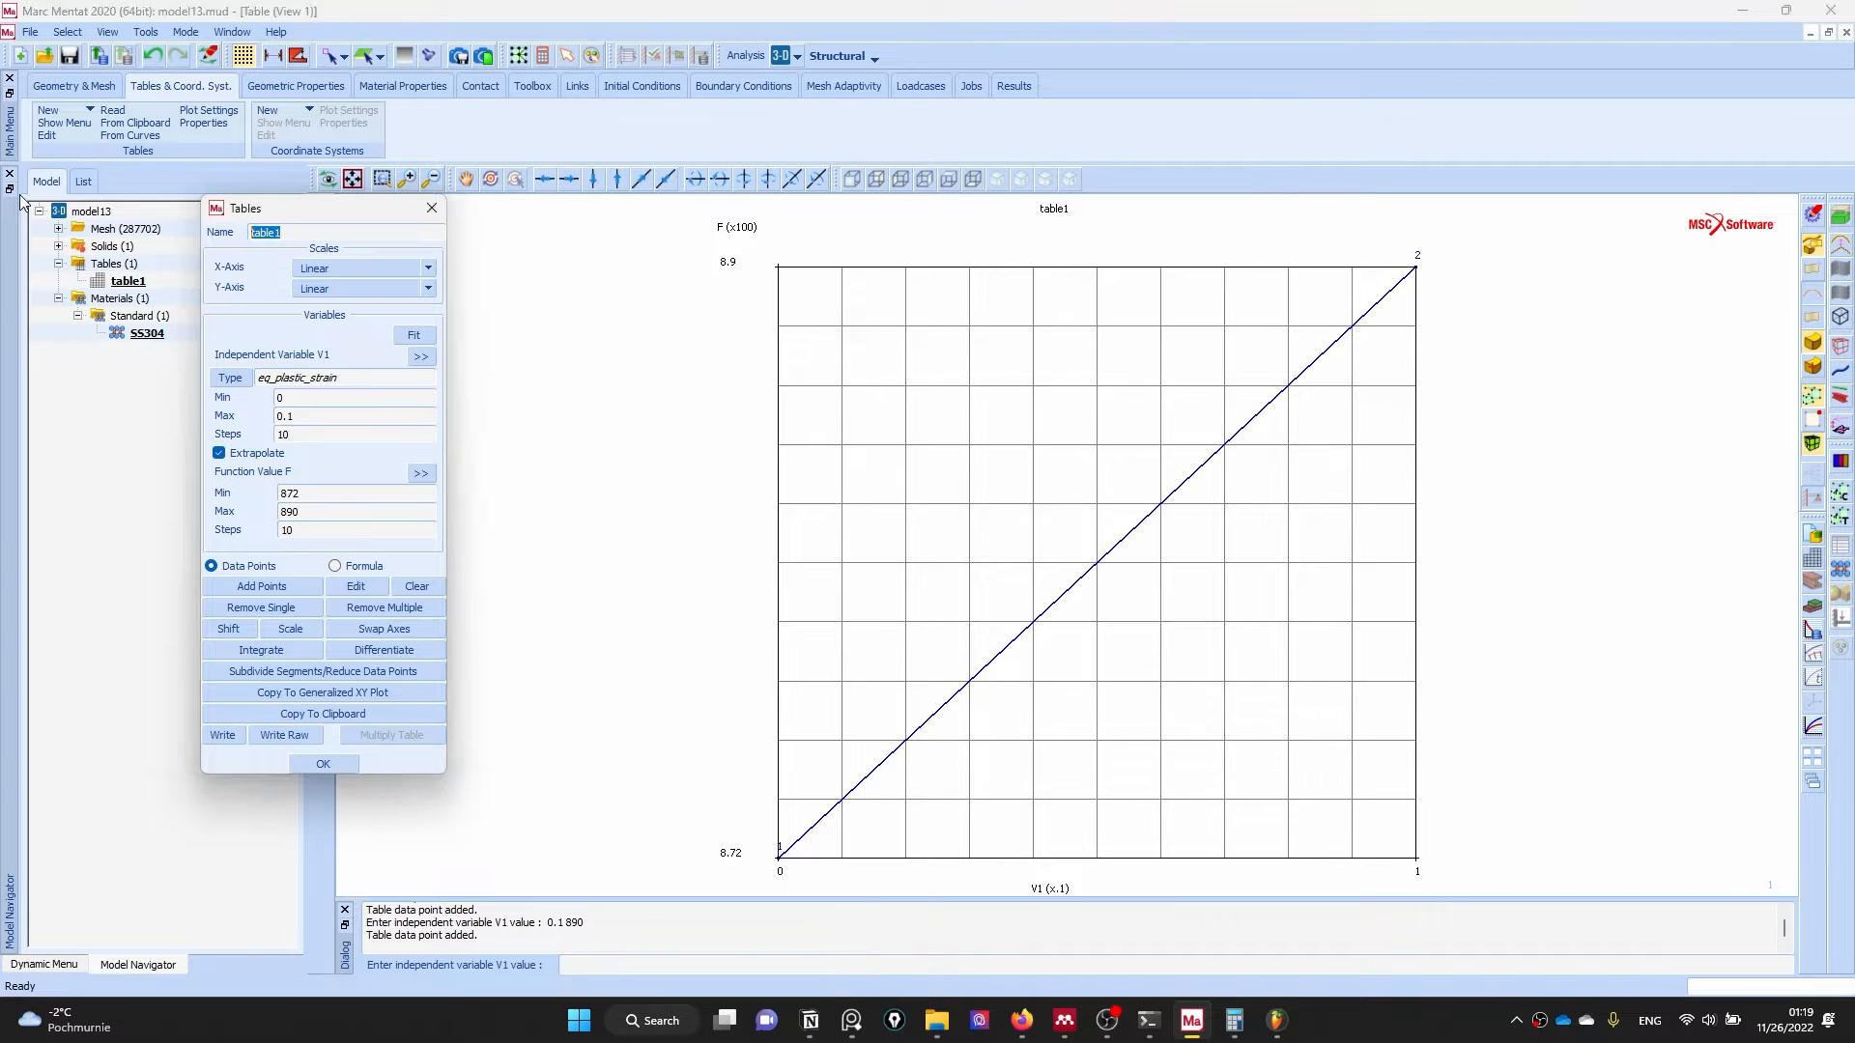
pyautogui.write('Work-Hardening')
pyautogui.click(327, 763)
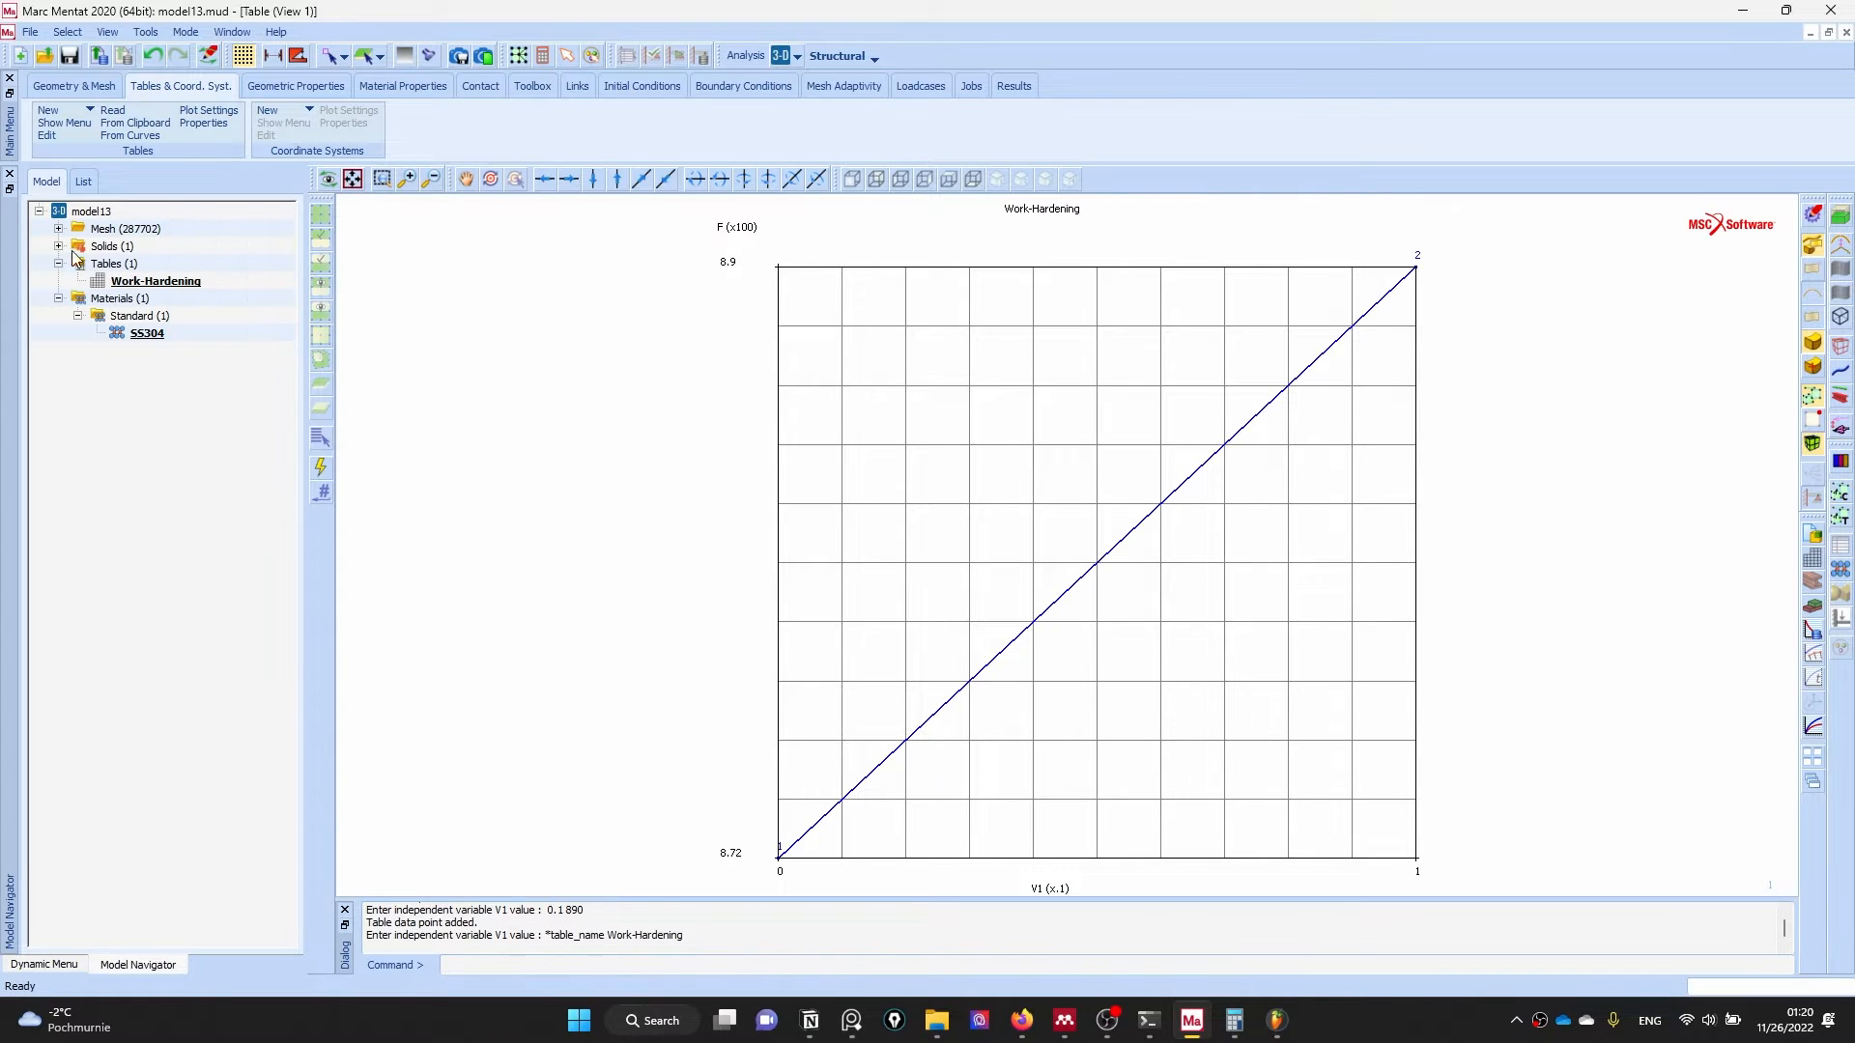
# - Enable plasticity for the SS304 material with the Von Mises criterion and a yield stress of 1 driven by the Work-Hardening table
pyautogui.doubleClick(145, 333)
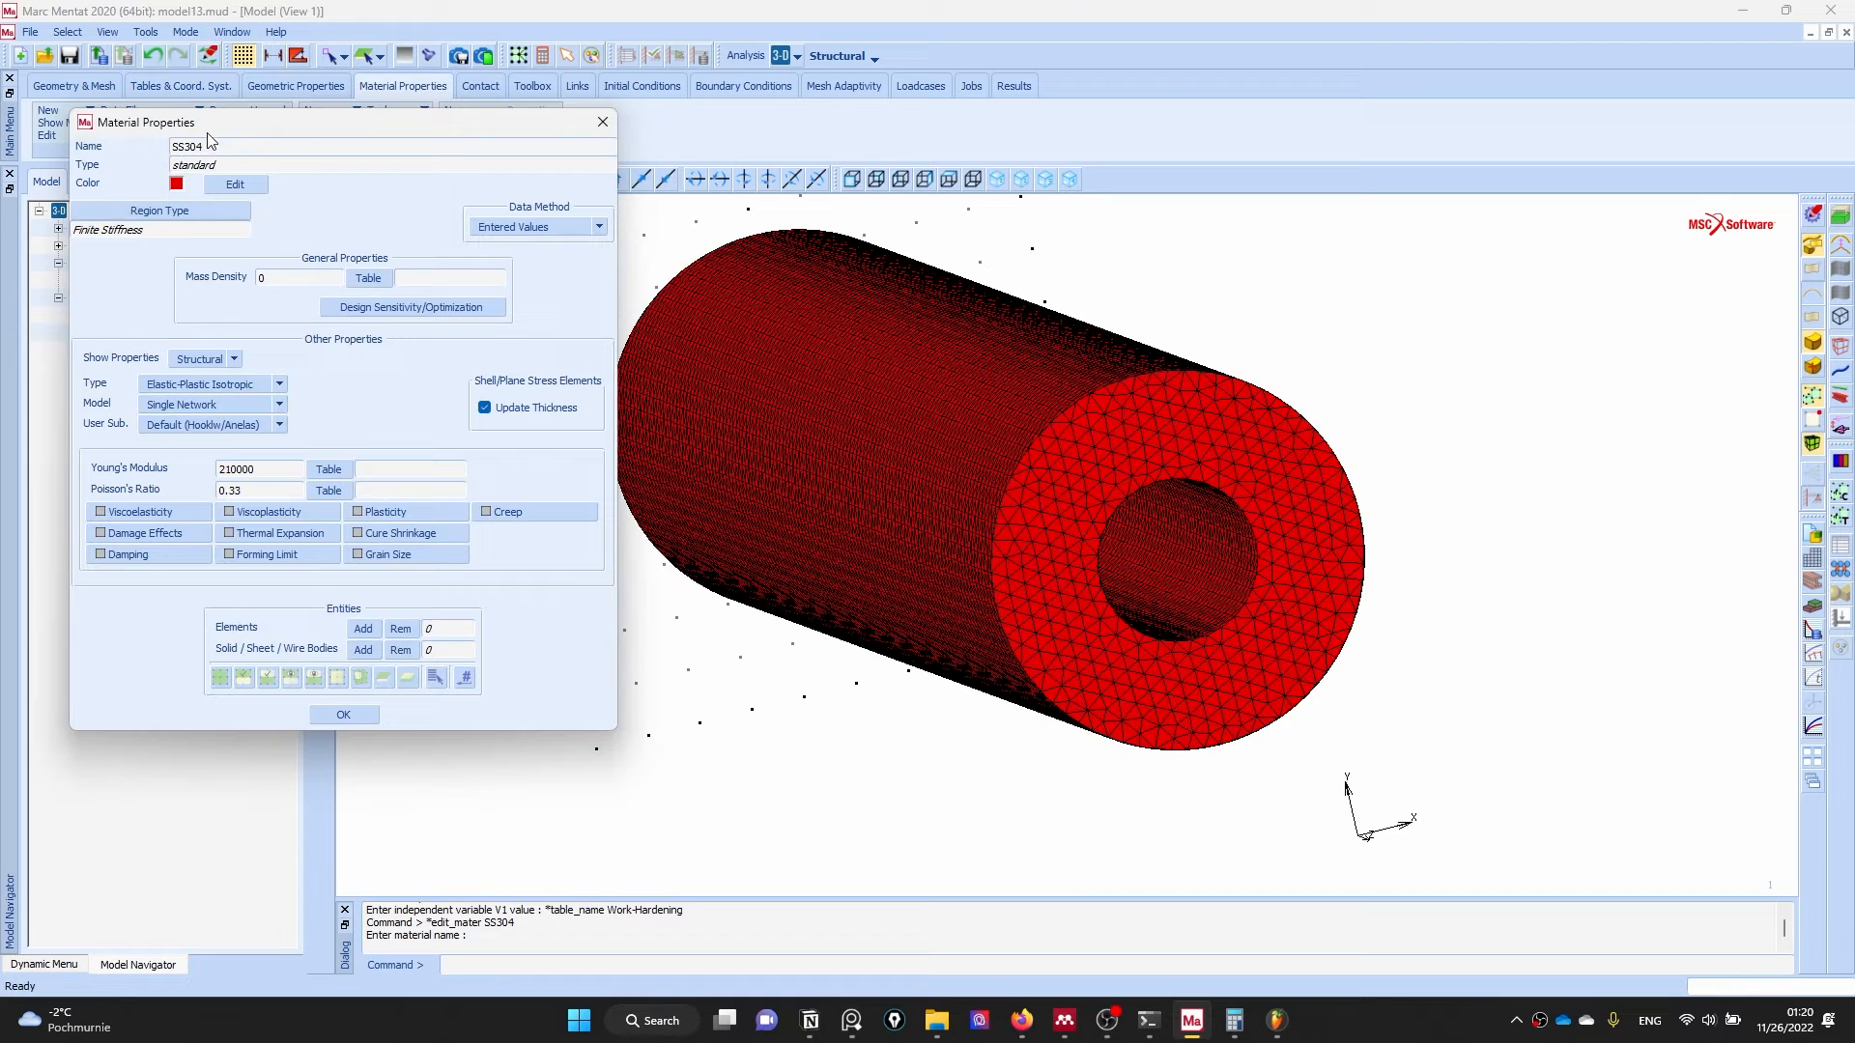
pyautogui.click(391, 521)
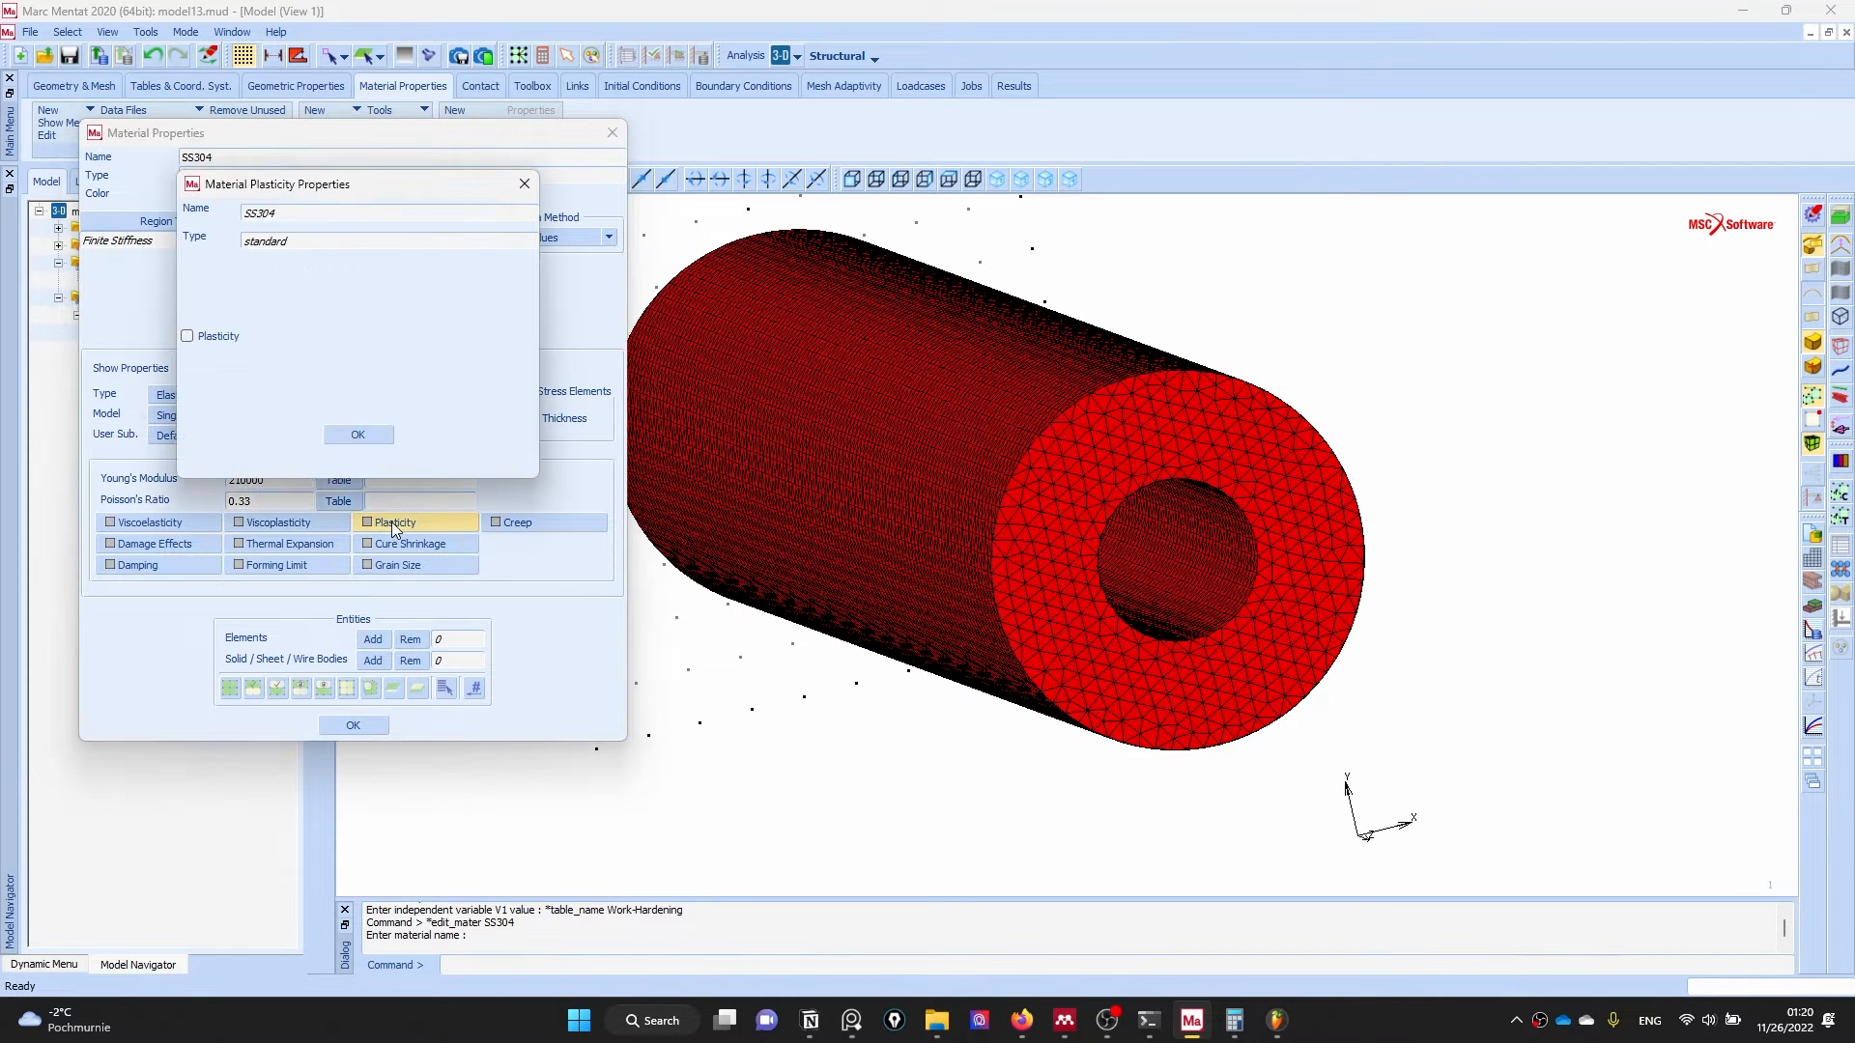
pyautogui.click(228, 345)
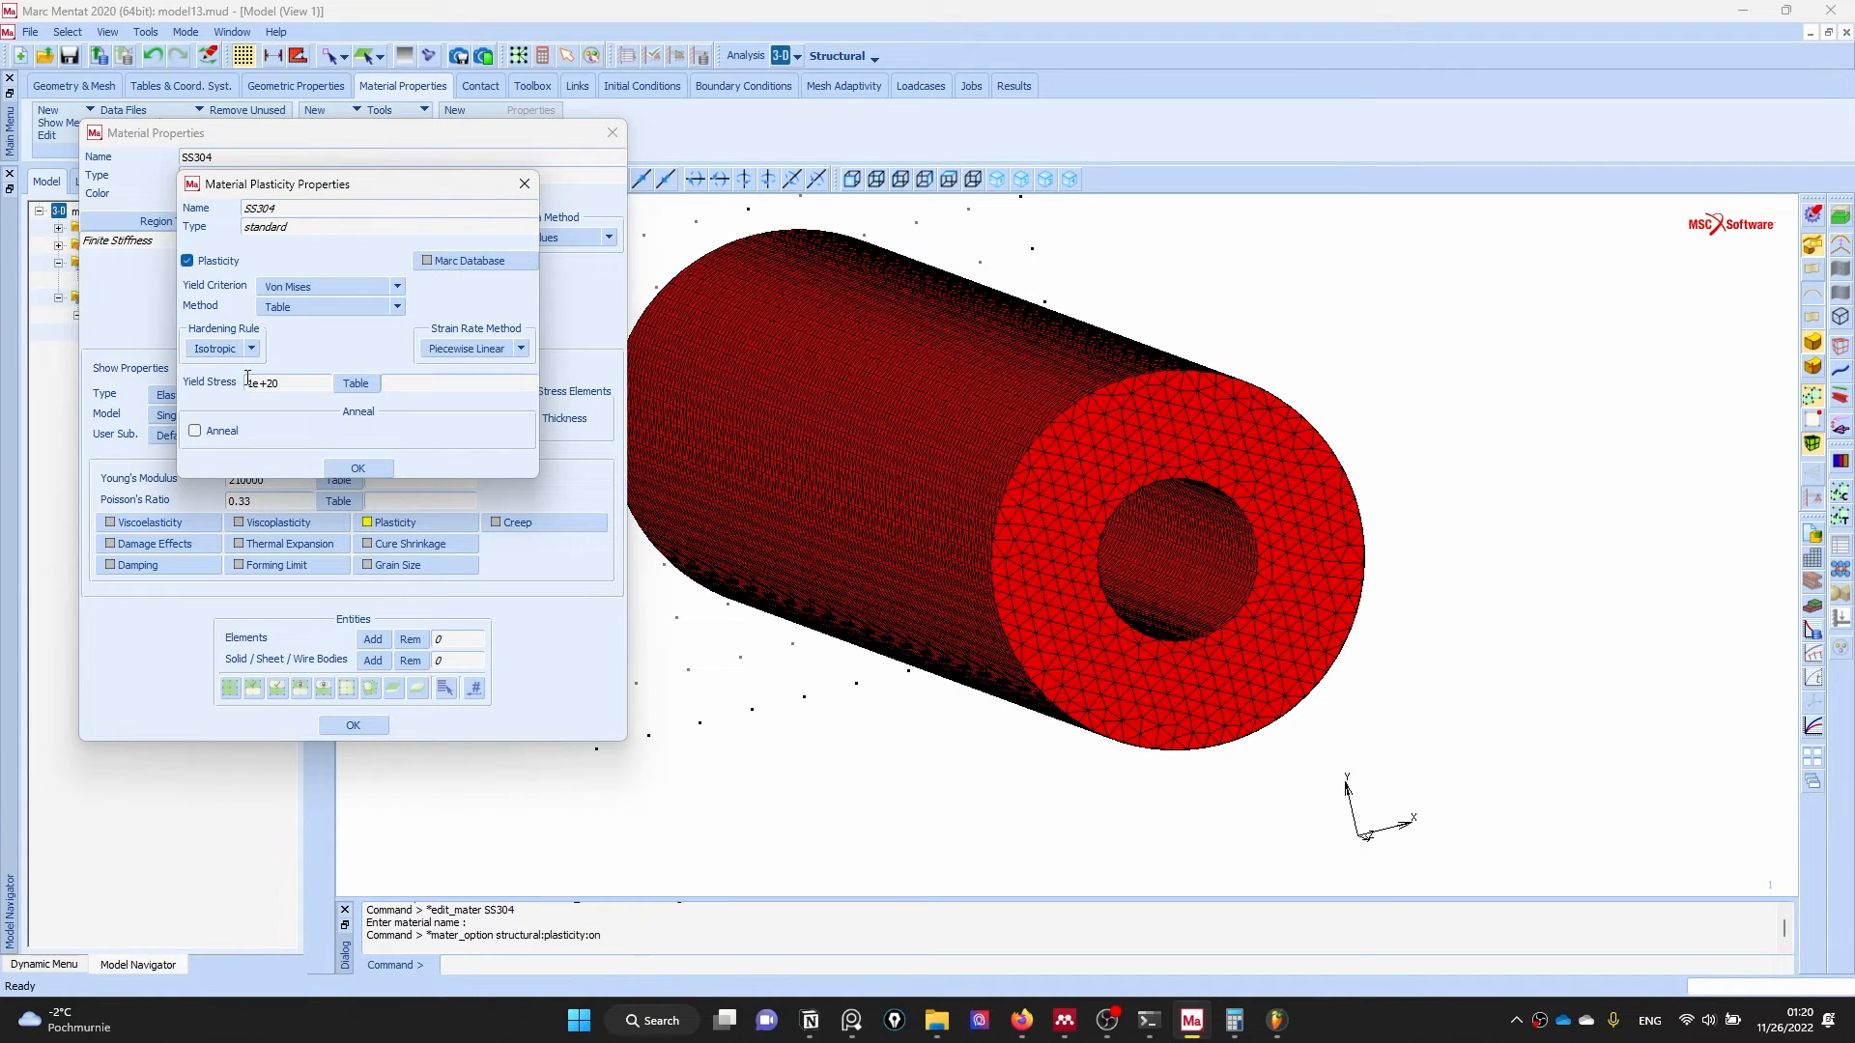
pyautogui.click(299, 387)
pyautogui.write('1')
pyautogui.click(366, 383)
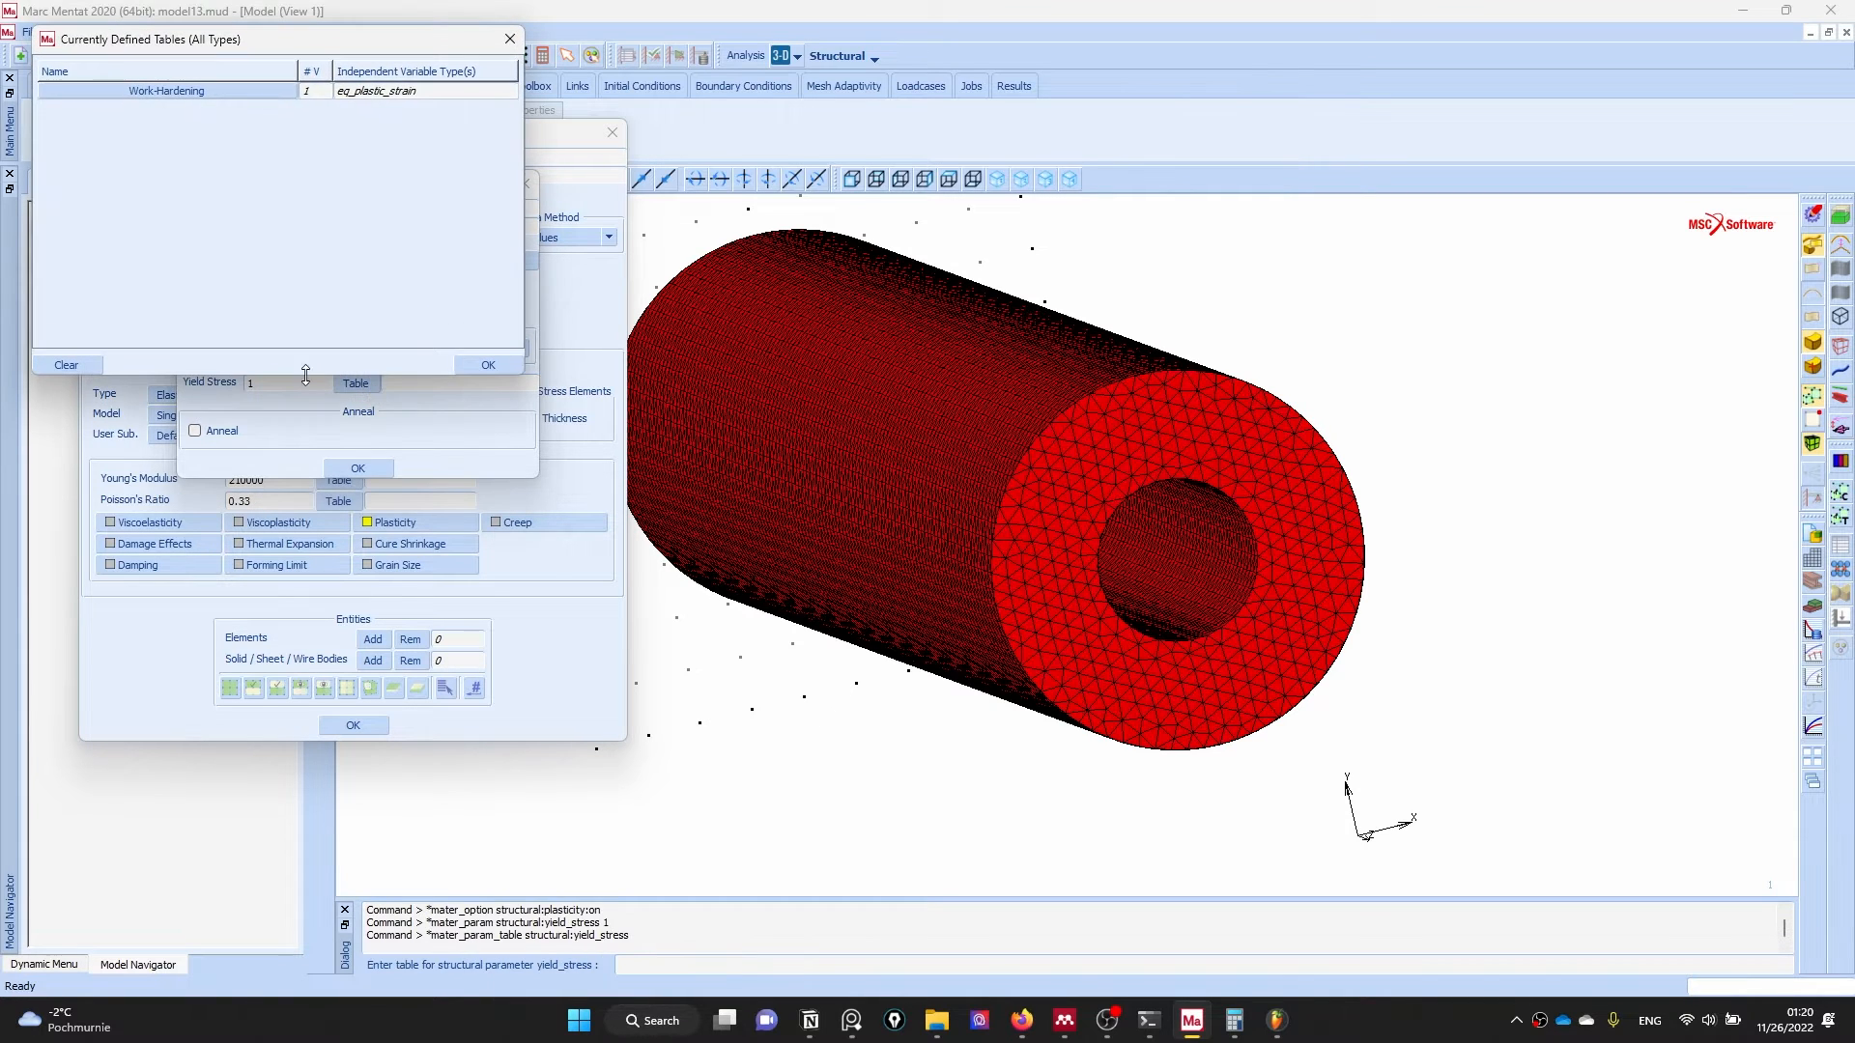
pyautogui.click(120, 91)
pyautogui.moveTo(452, 383); pyautogui.dragTo(369, 380)
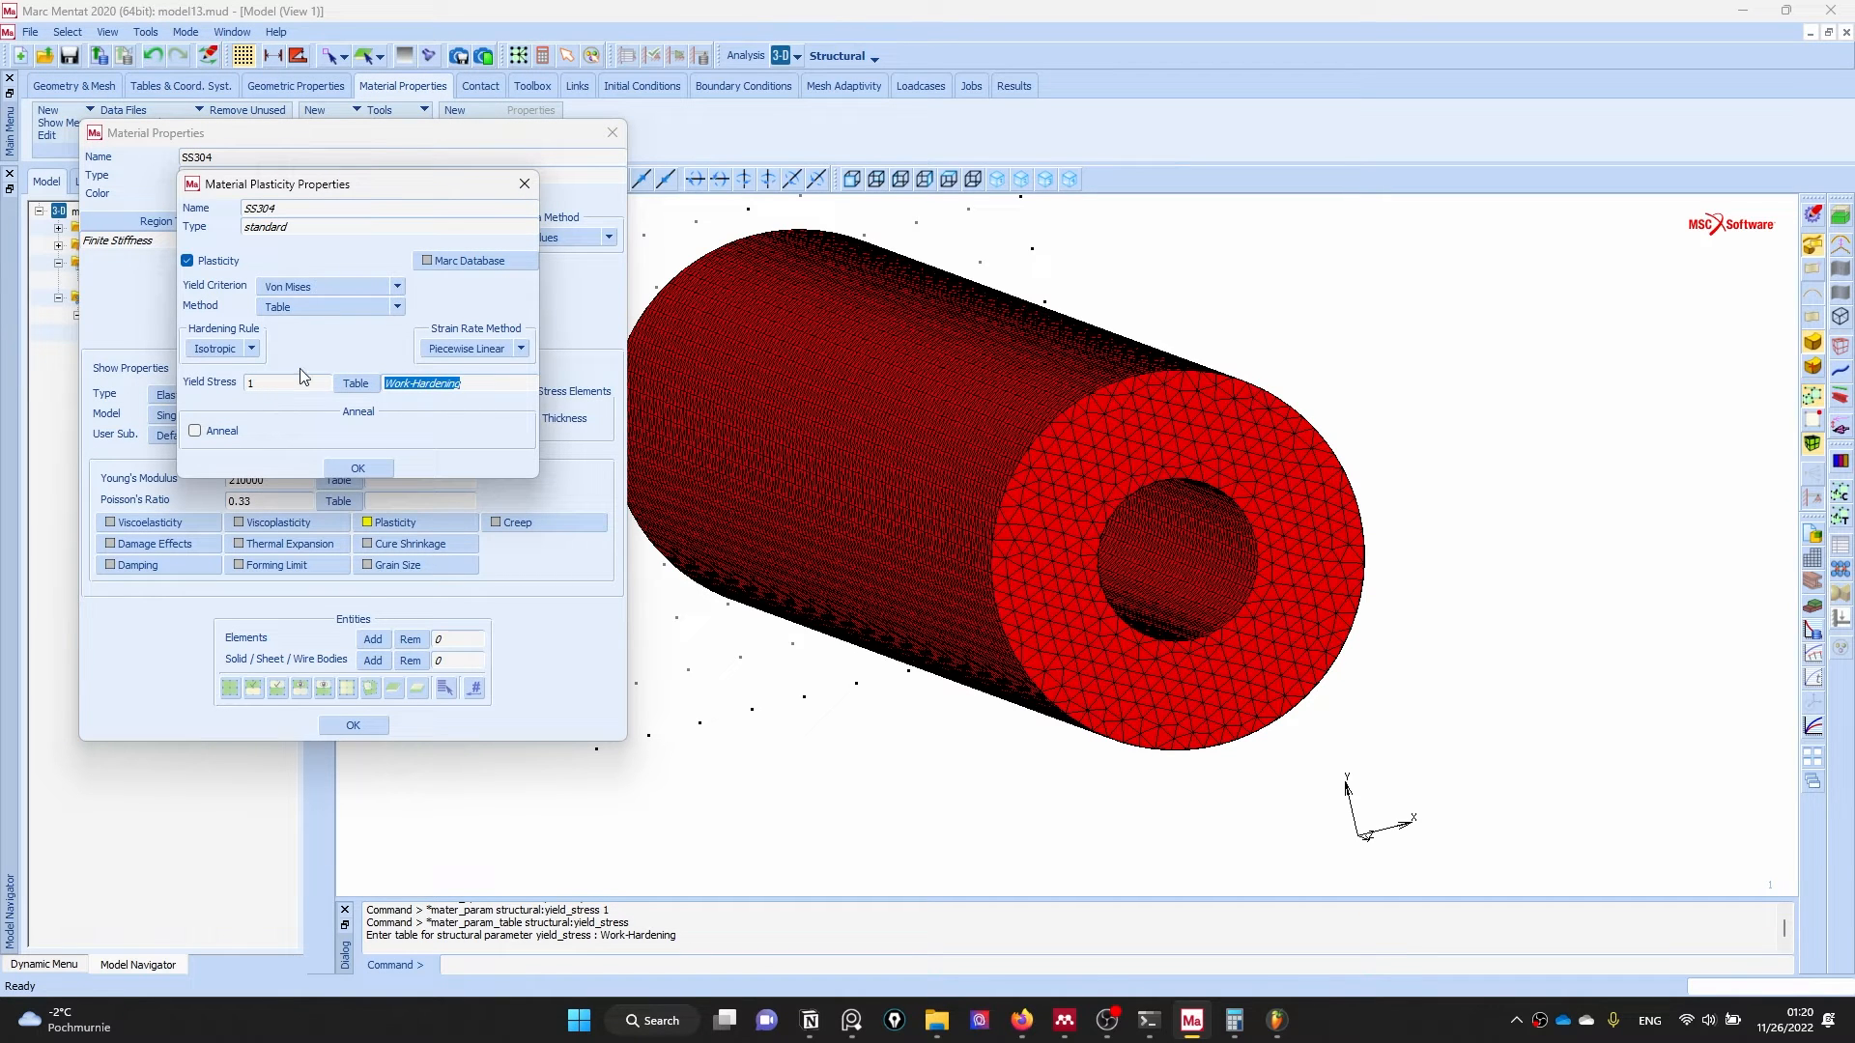
pyautogui.click(315, 285)
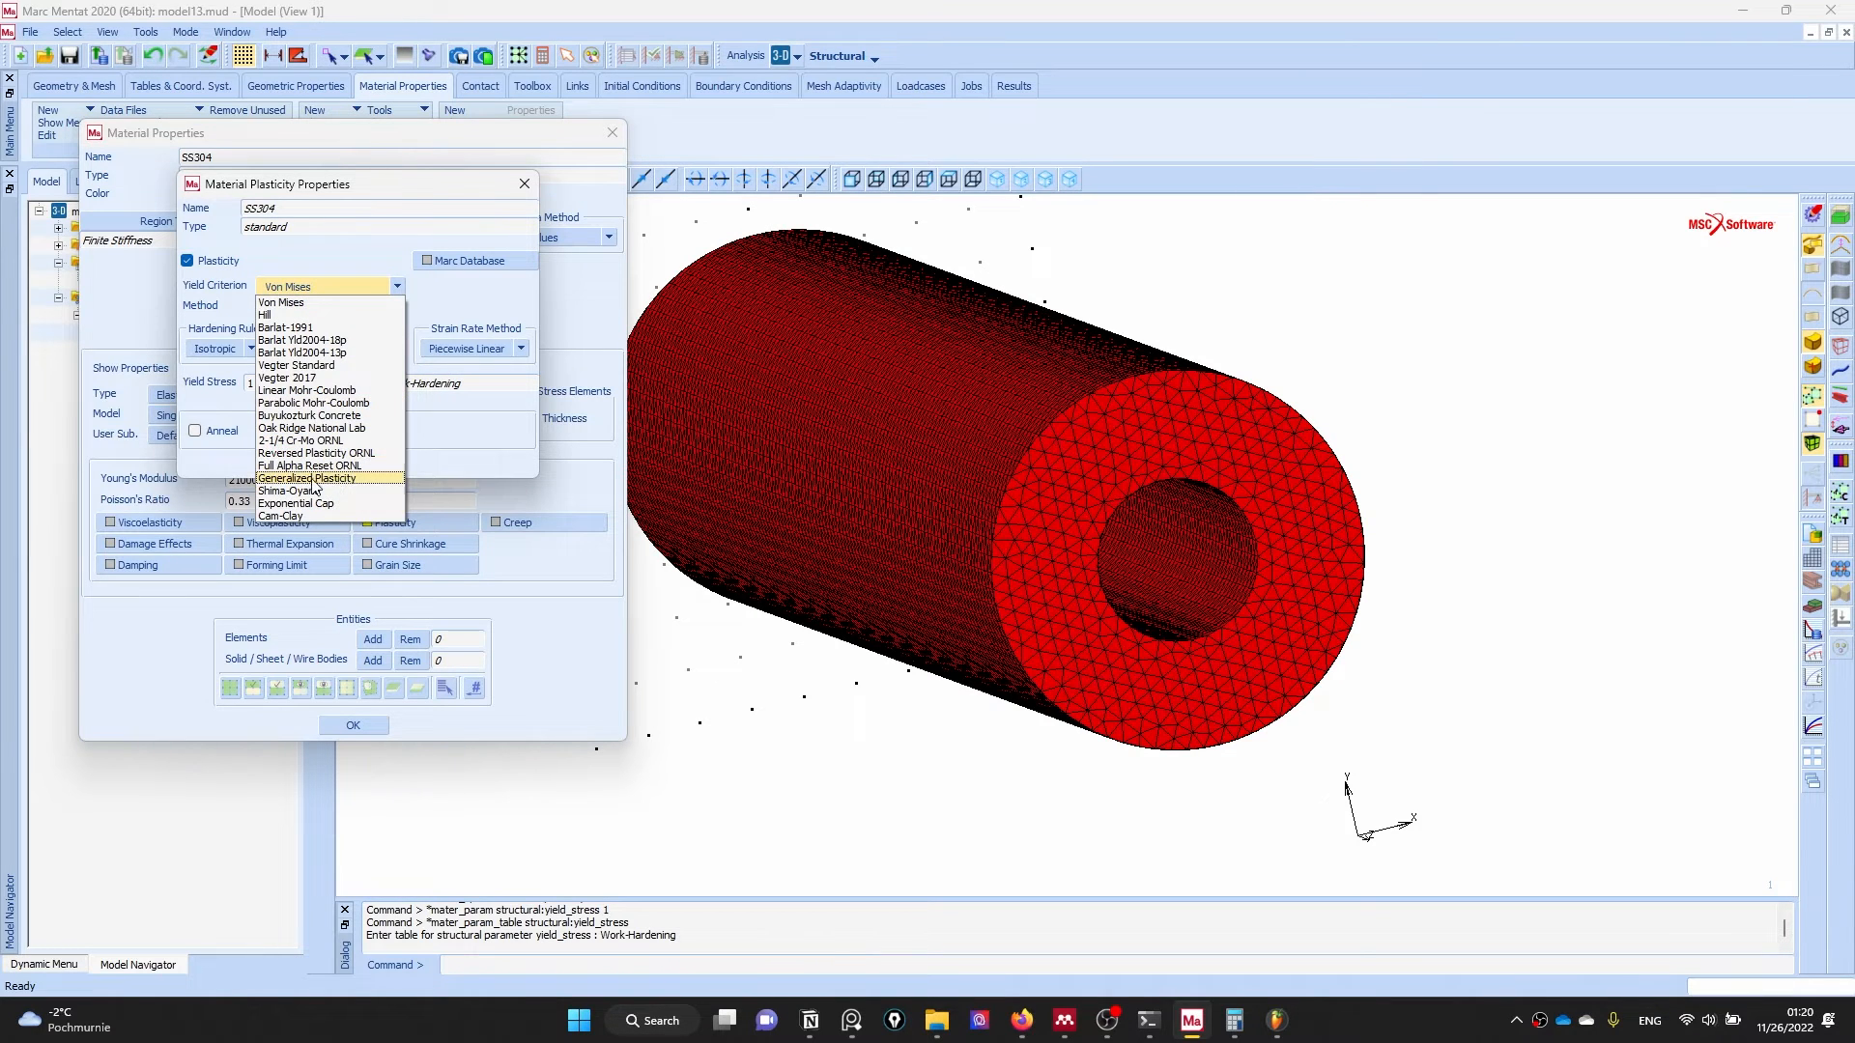
pyautogui.click(368, 305)
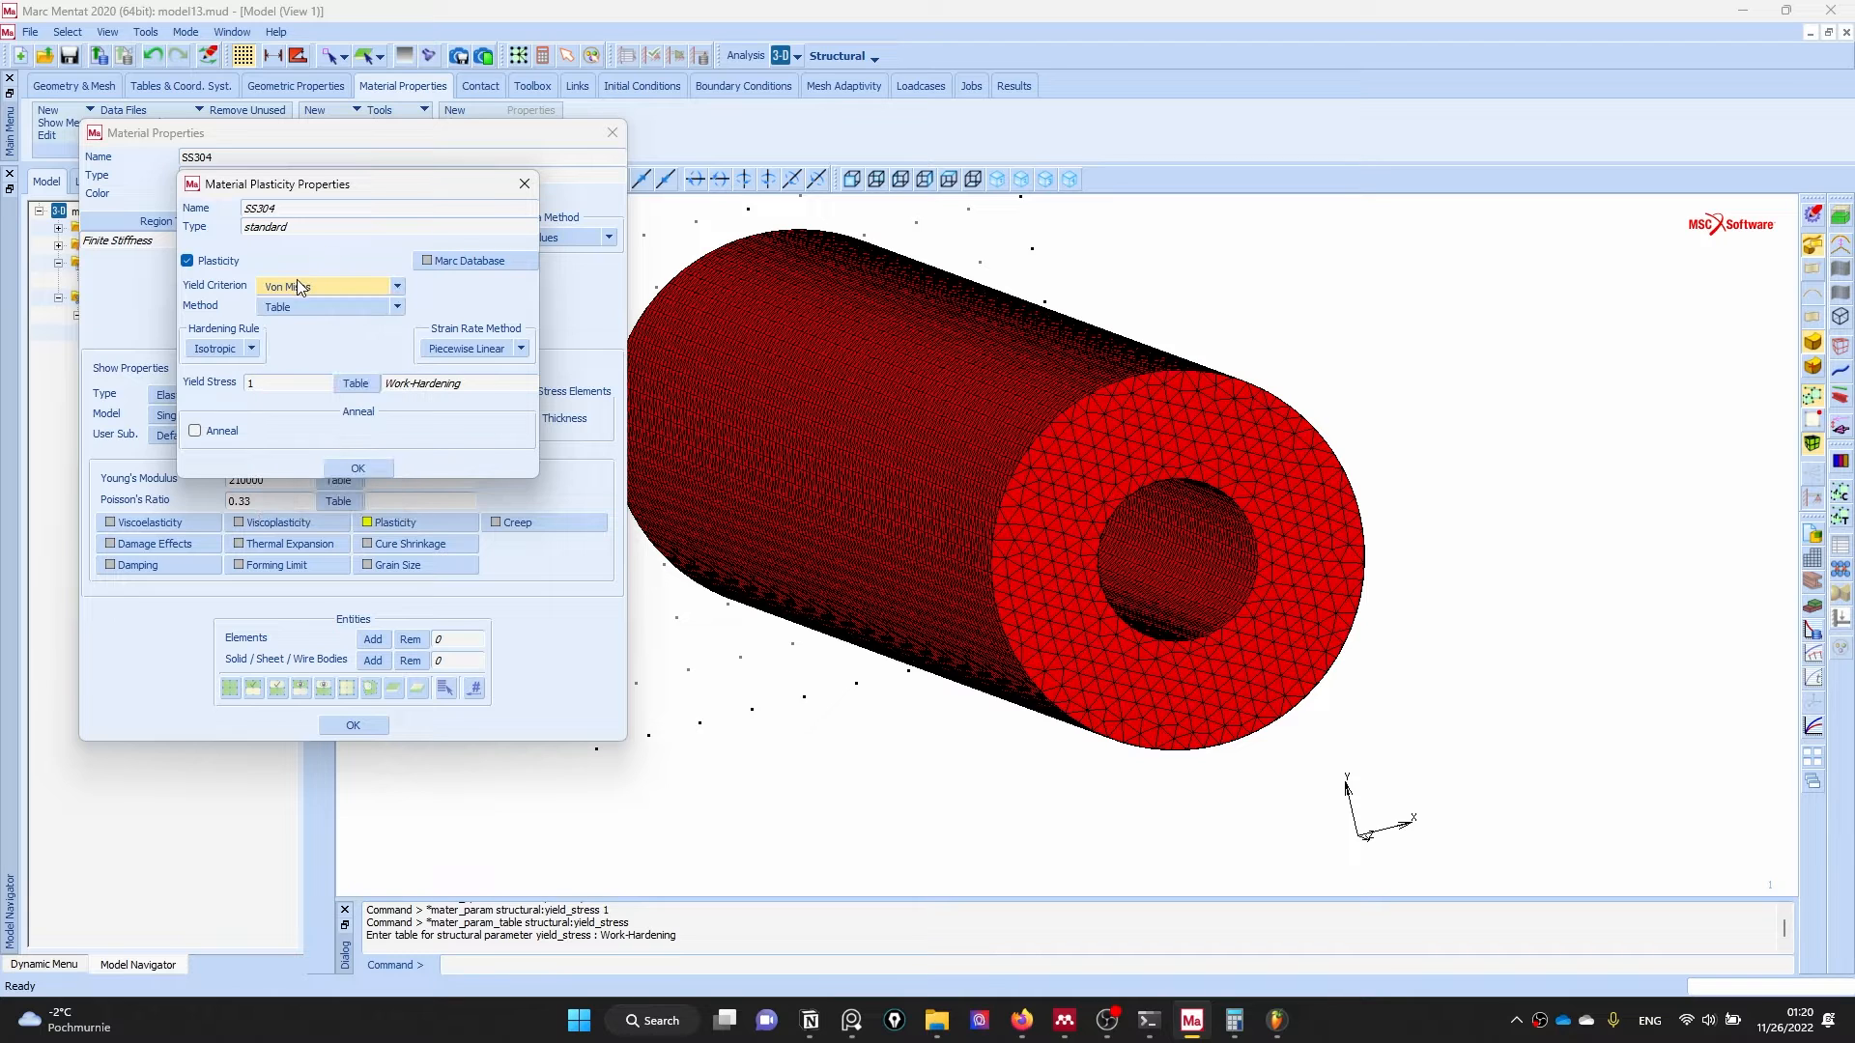
pyautogui.click(355, 470)
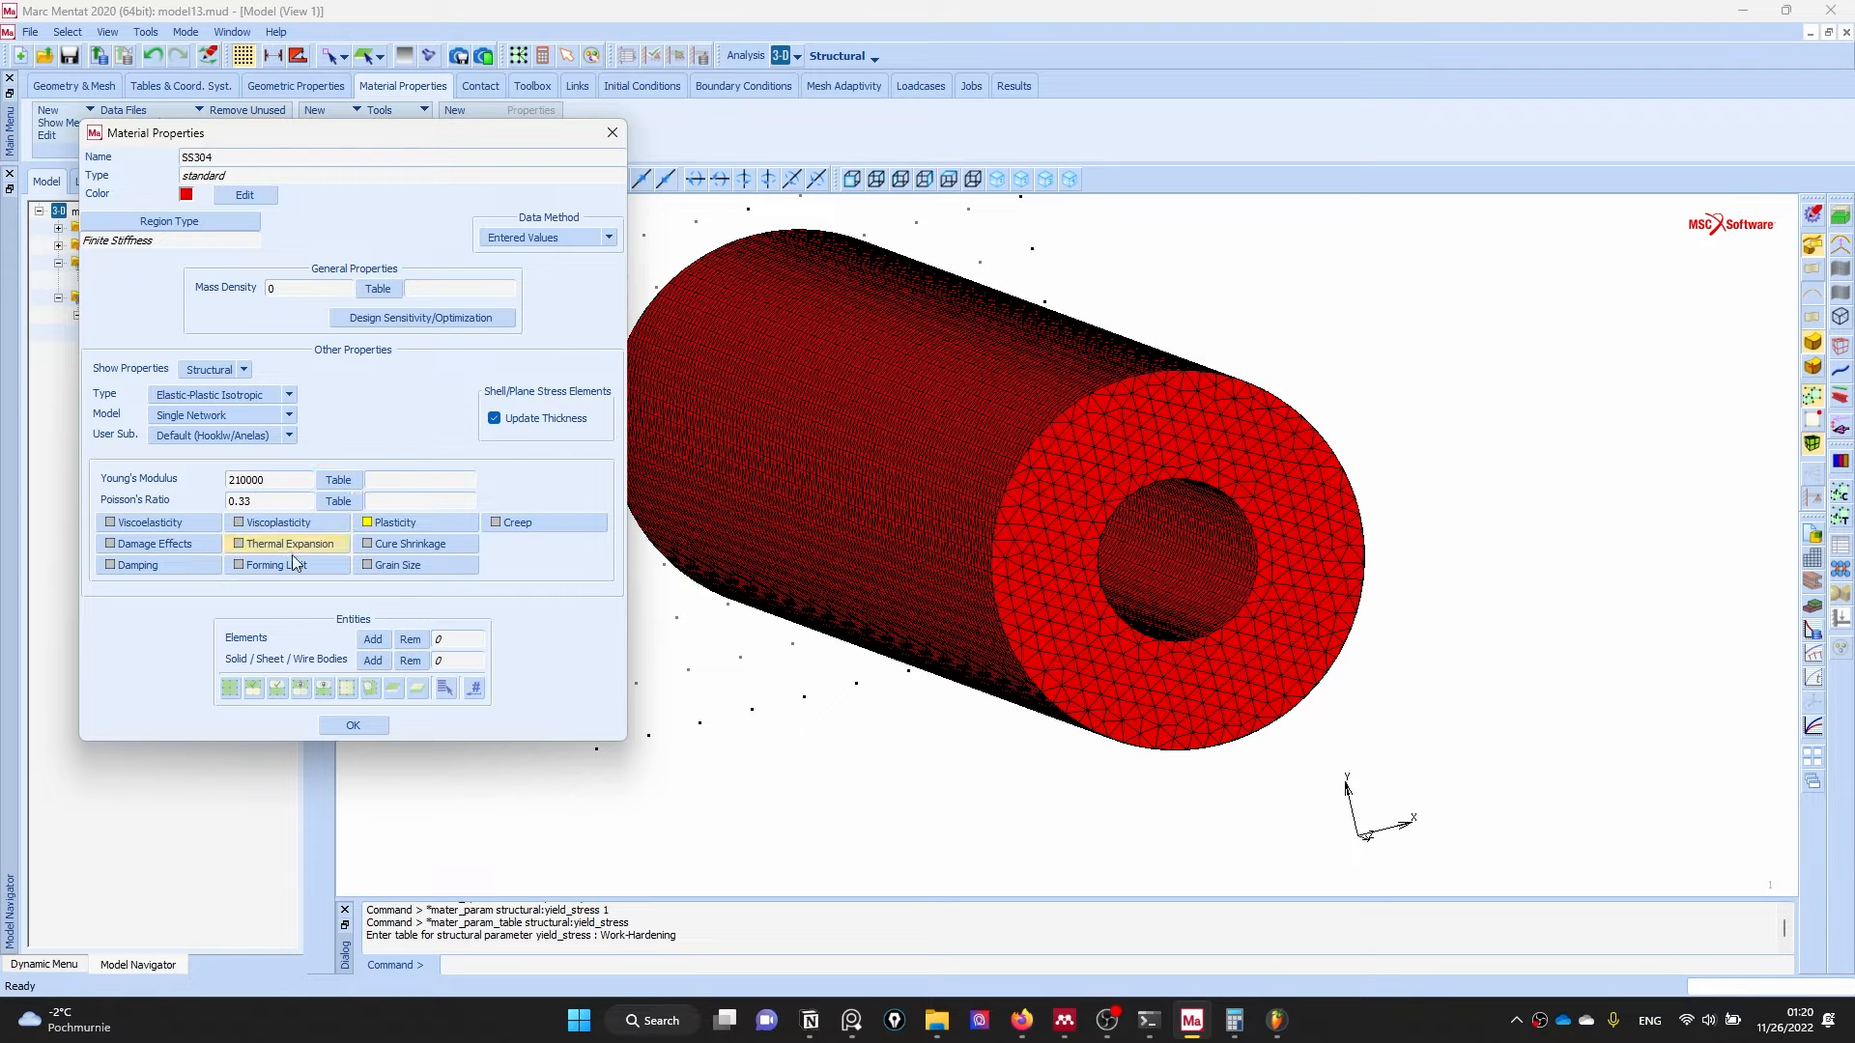
# - Assign the pipe's solid body to the SS304 material and close the material properties
pyautogui.click(372, 660)
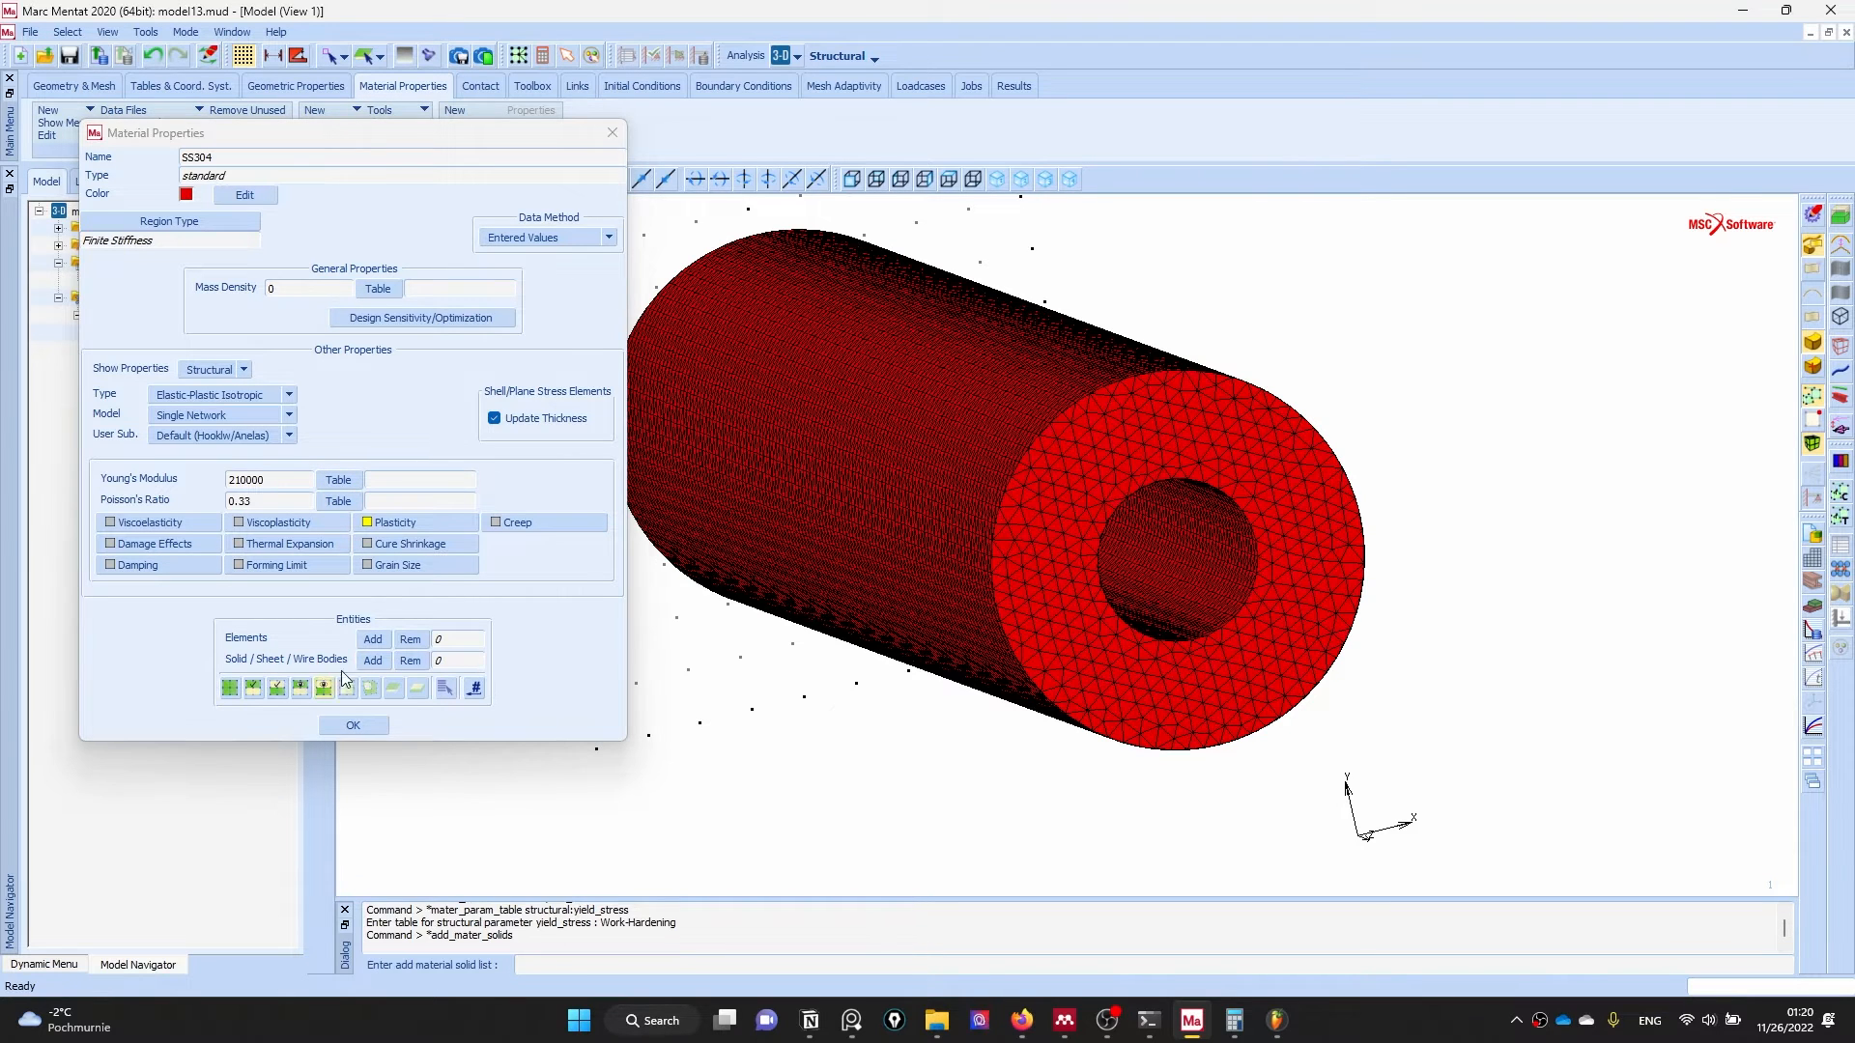
pyautogui.click(1095, 454)
pyautogui.click(249, 692)
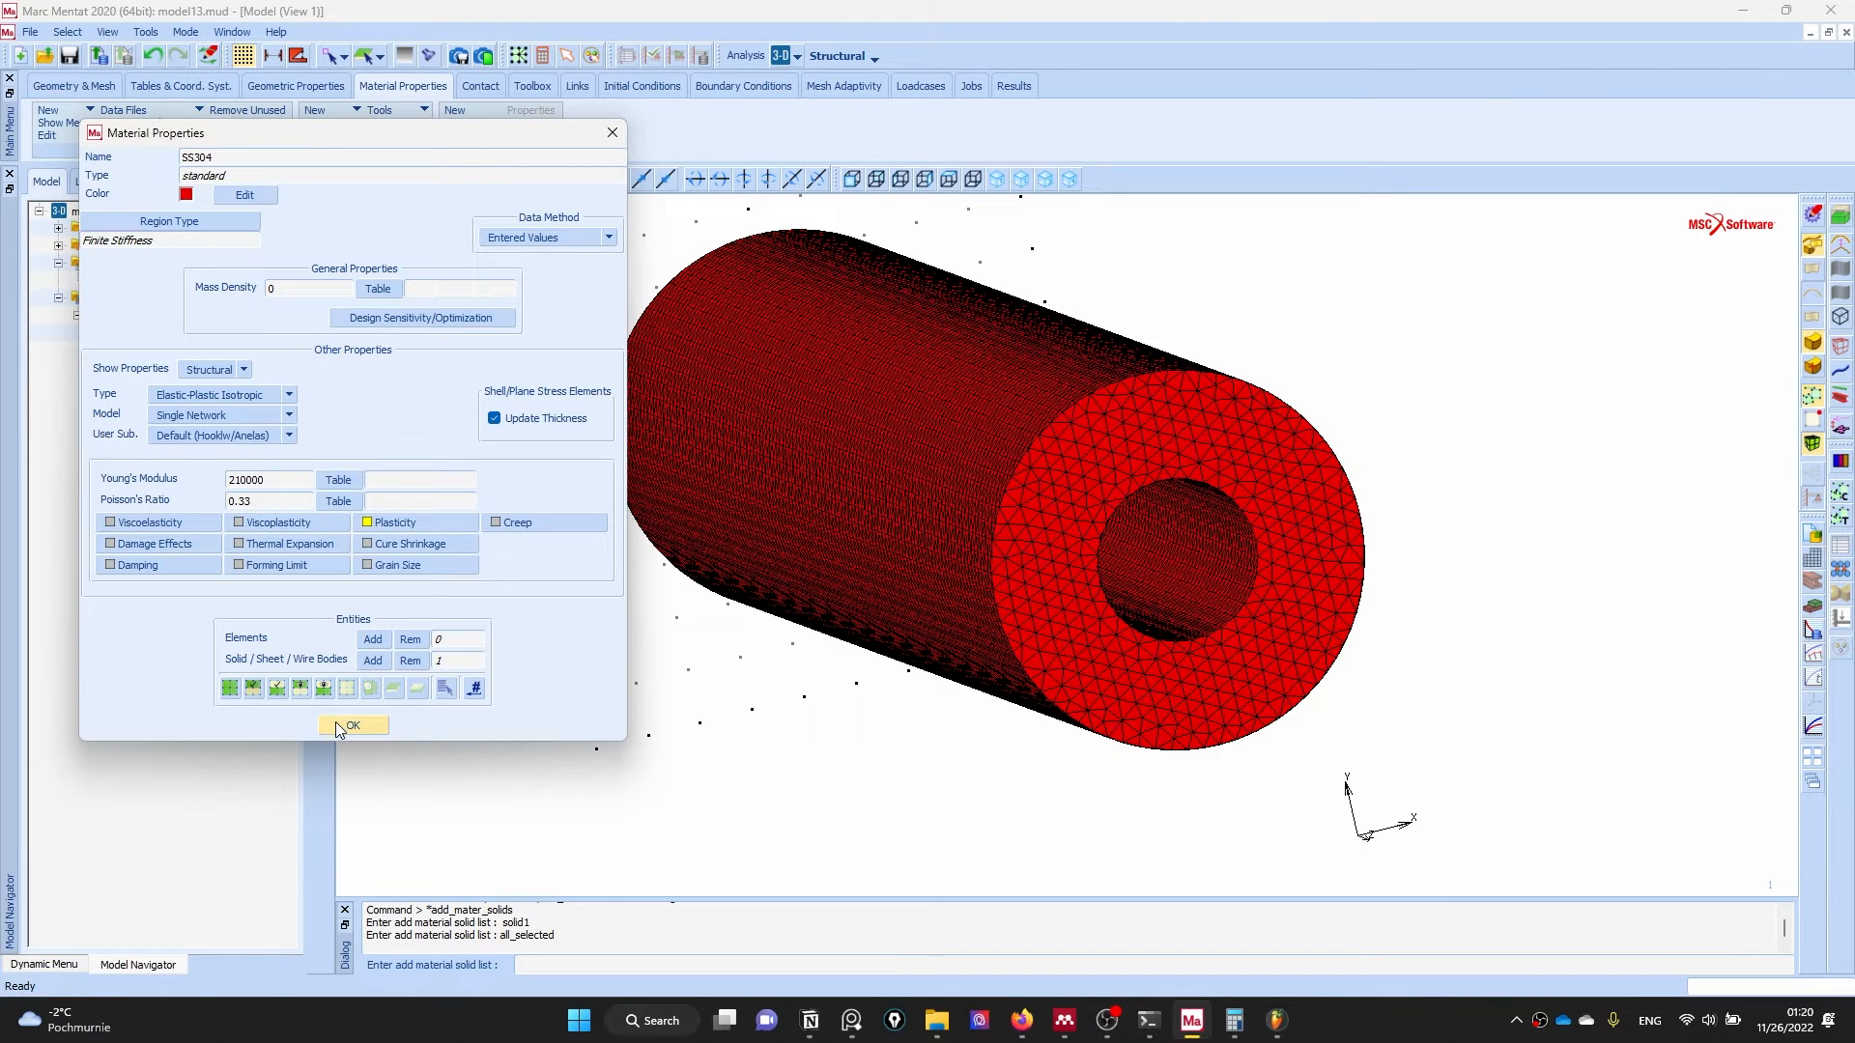
pyautogui.click(340, 724)
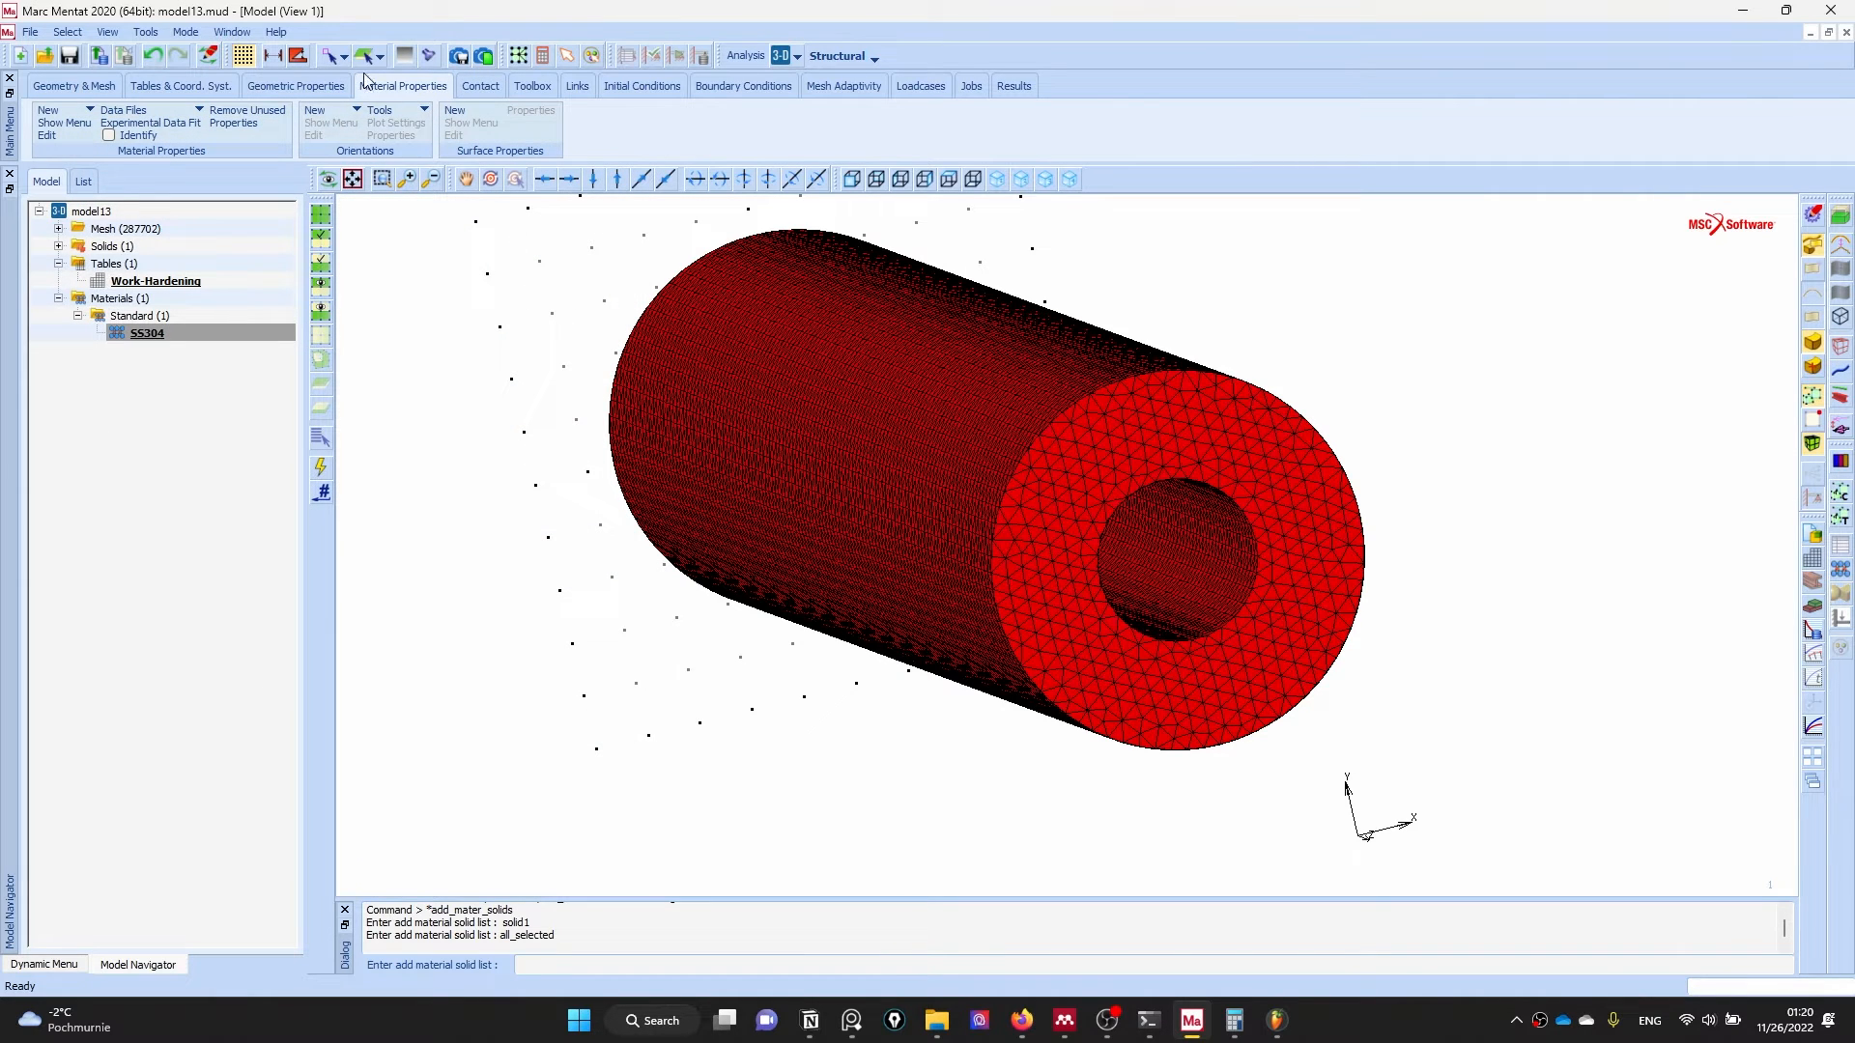
# - Create a structural fixed displacement boundary condition with X, Y and Z displacements fixed at 0
pyautogui.click(721, 93)
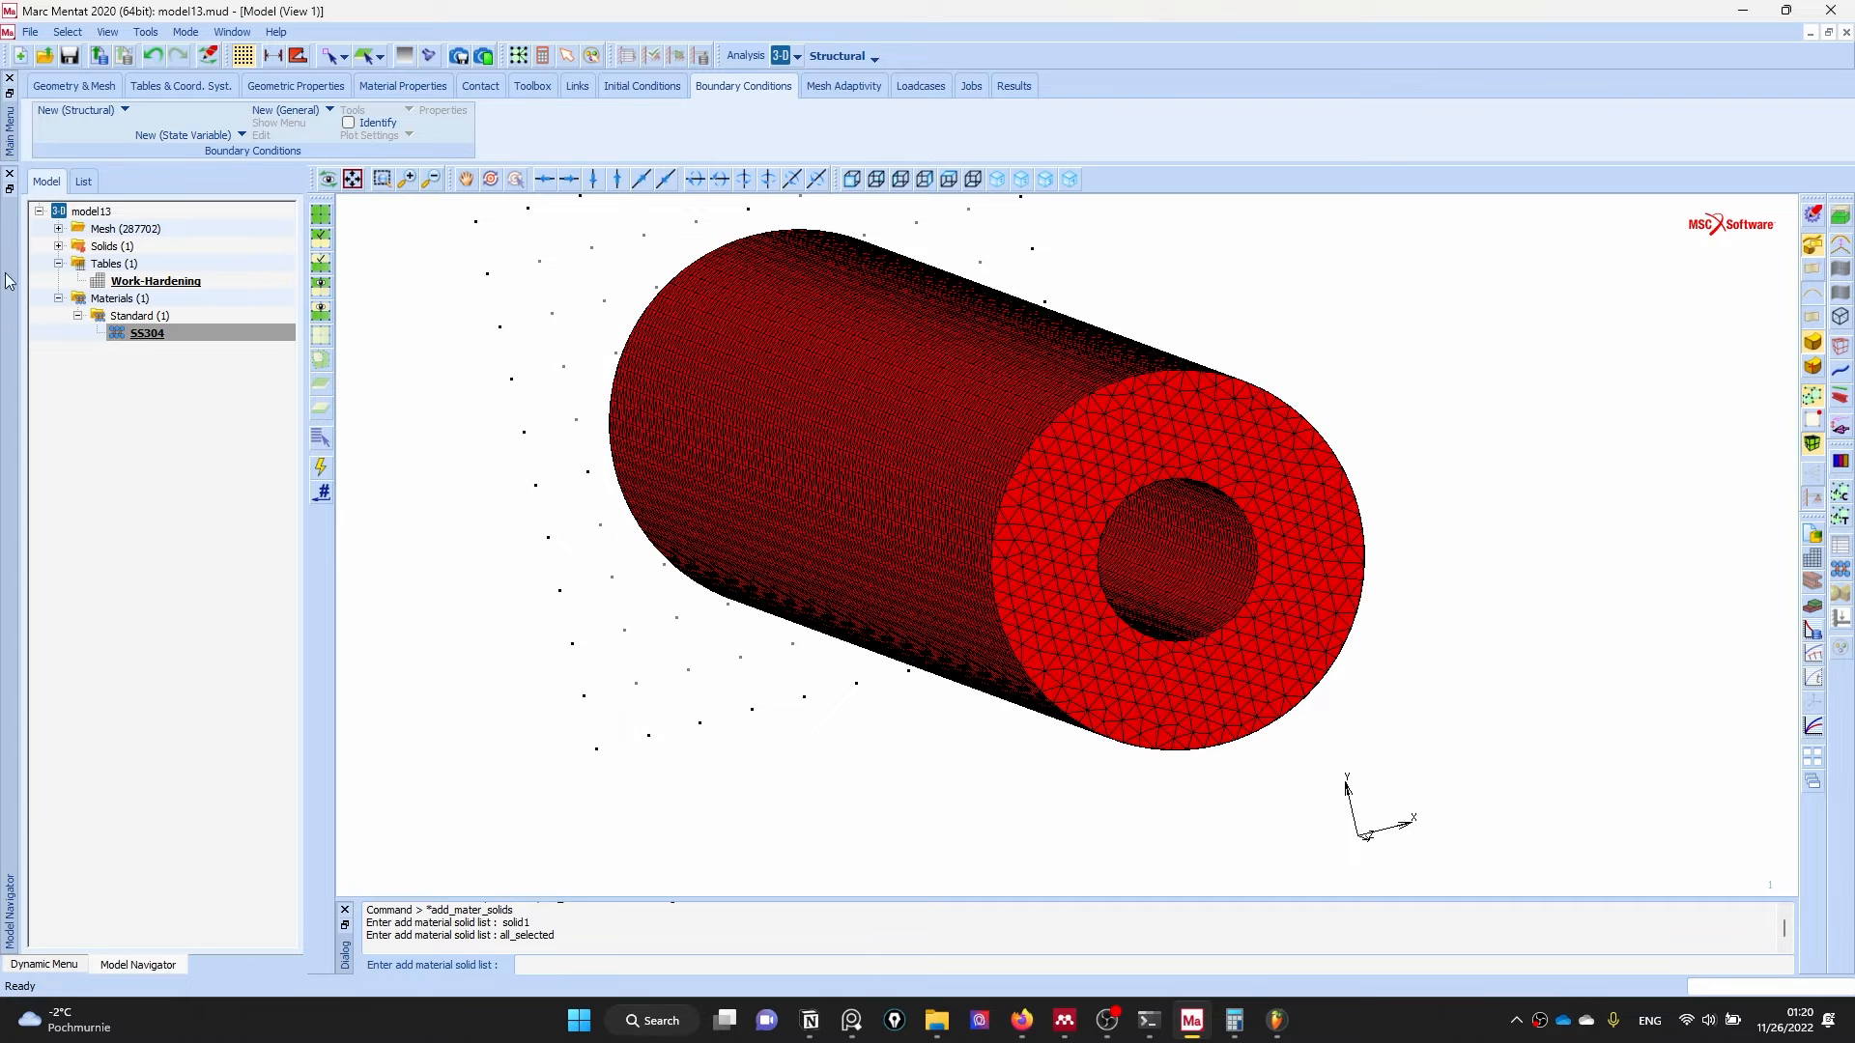
pyautogui.click(83, 111)
pyautogui.click(72, 129)
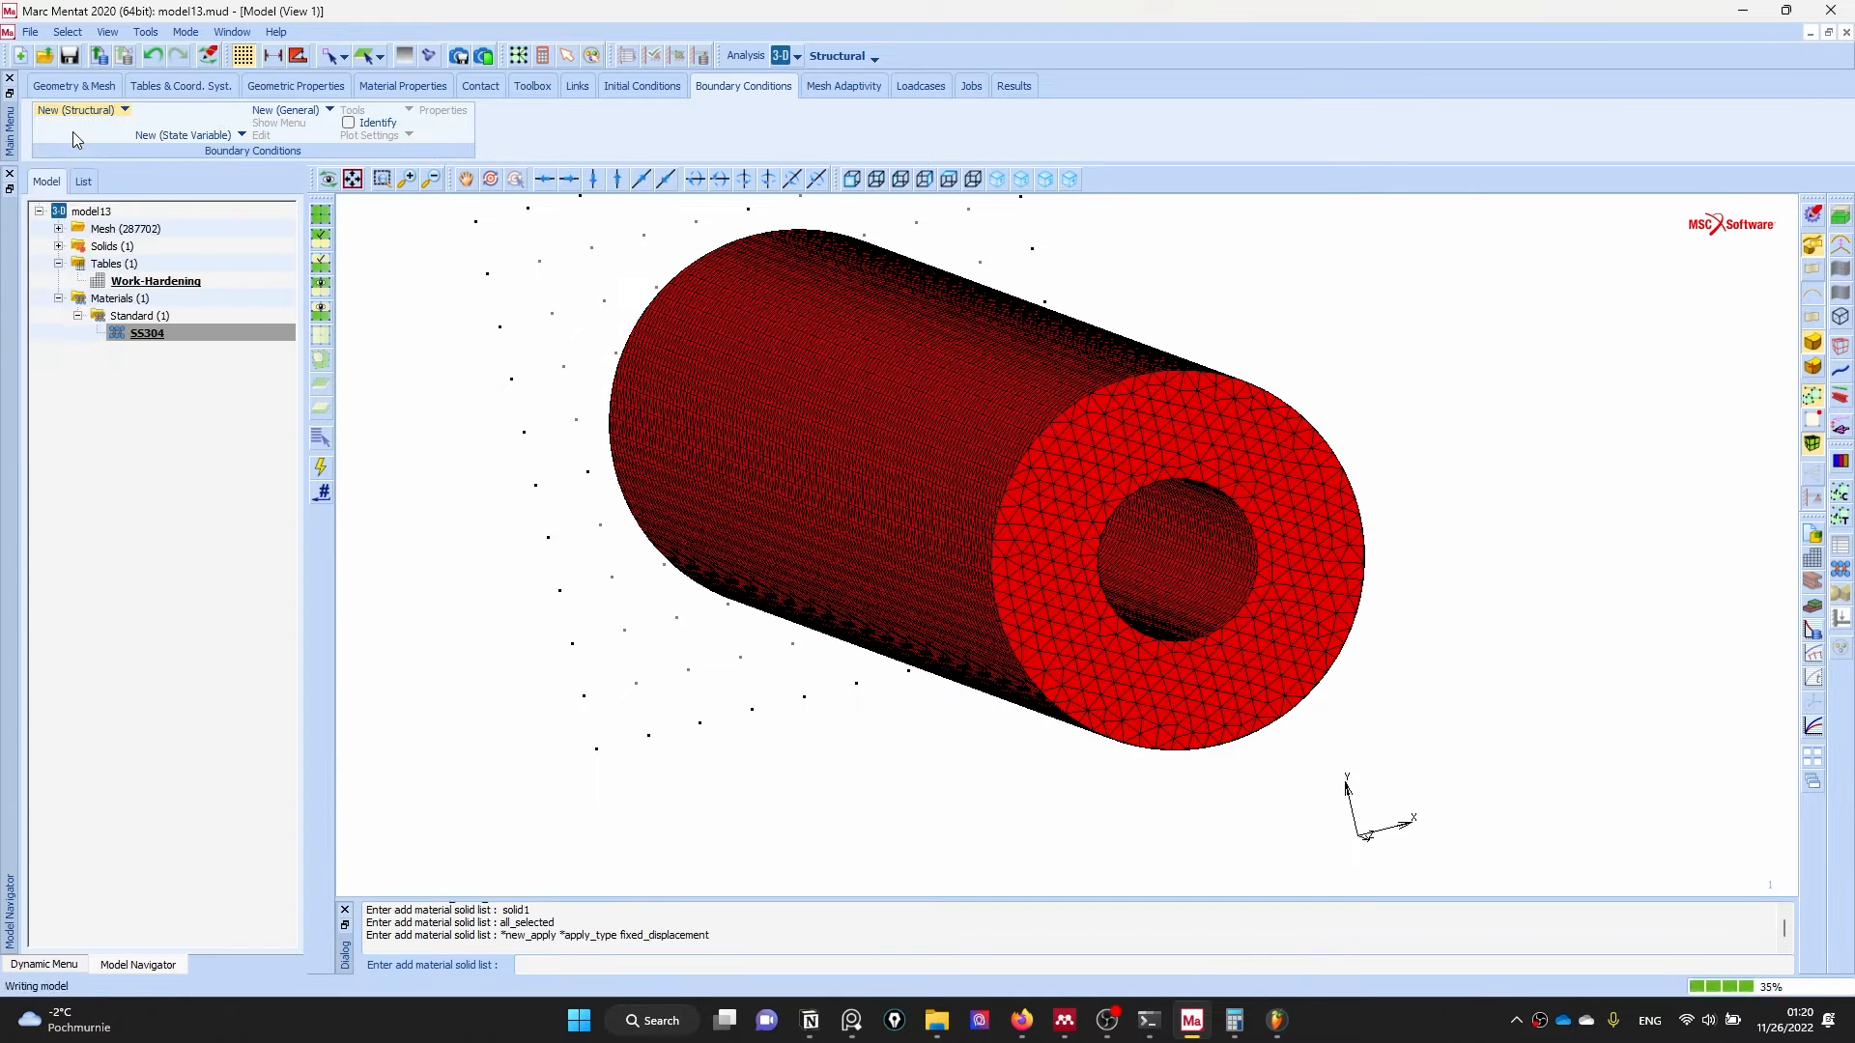
pyautogui.click(82, 244)
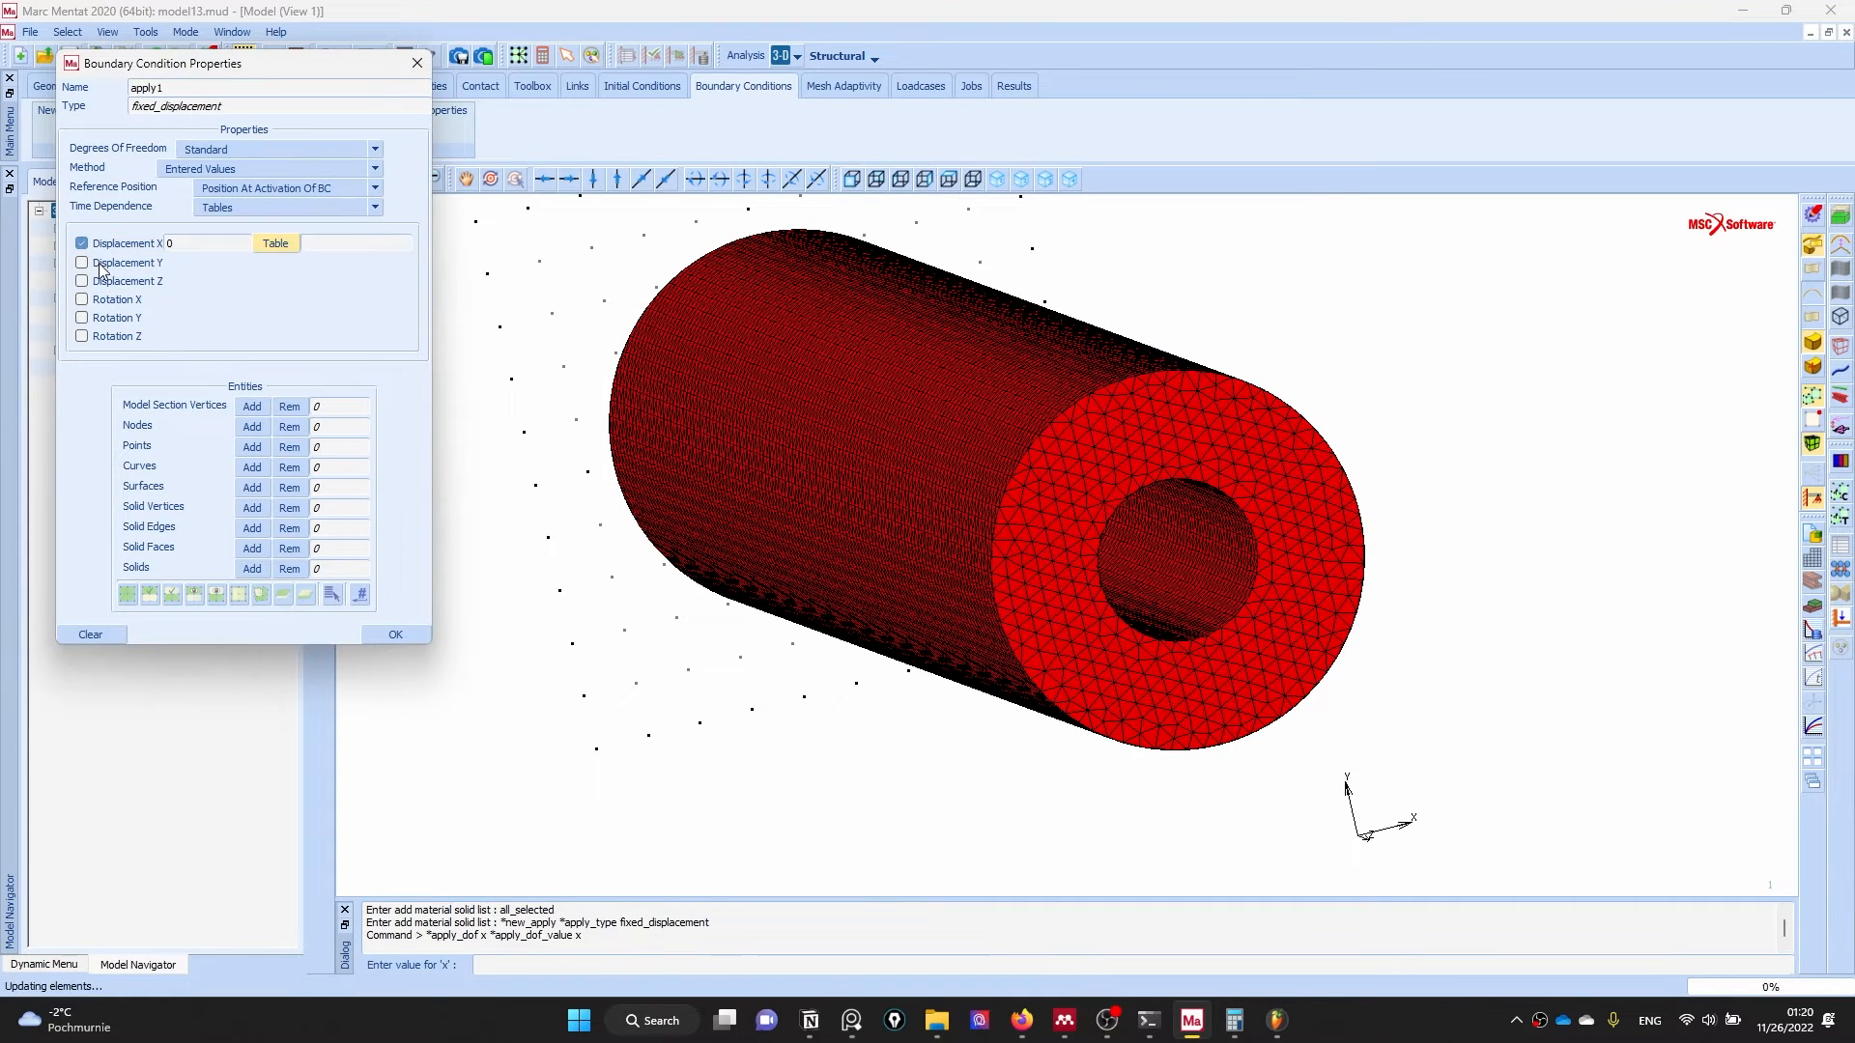
pyautogui.click(82, 264)
pyautogui.click(82, 283)
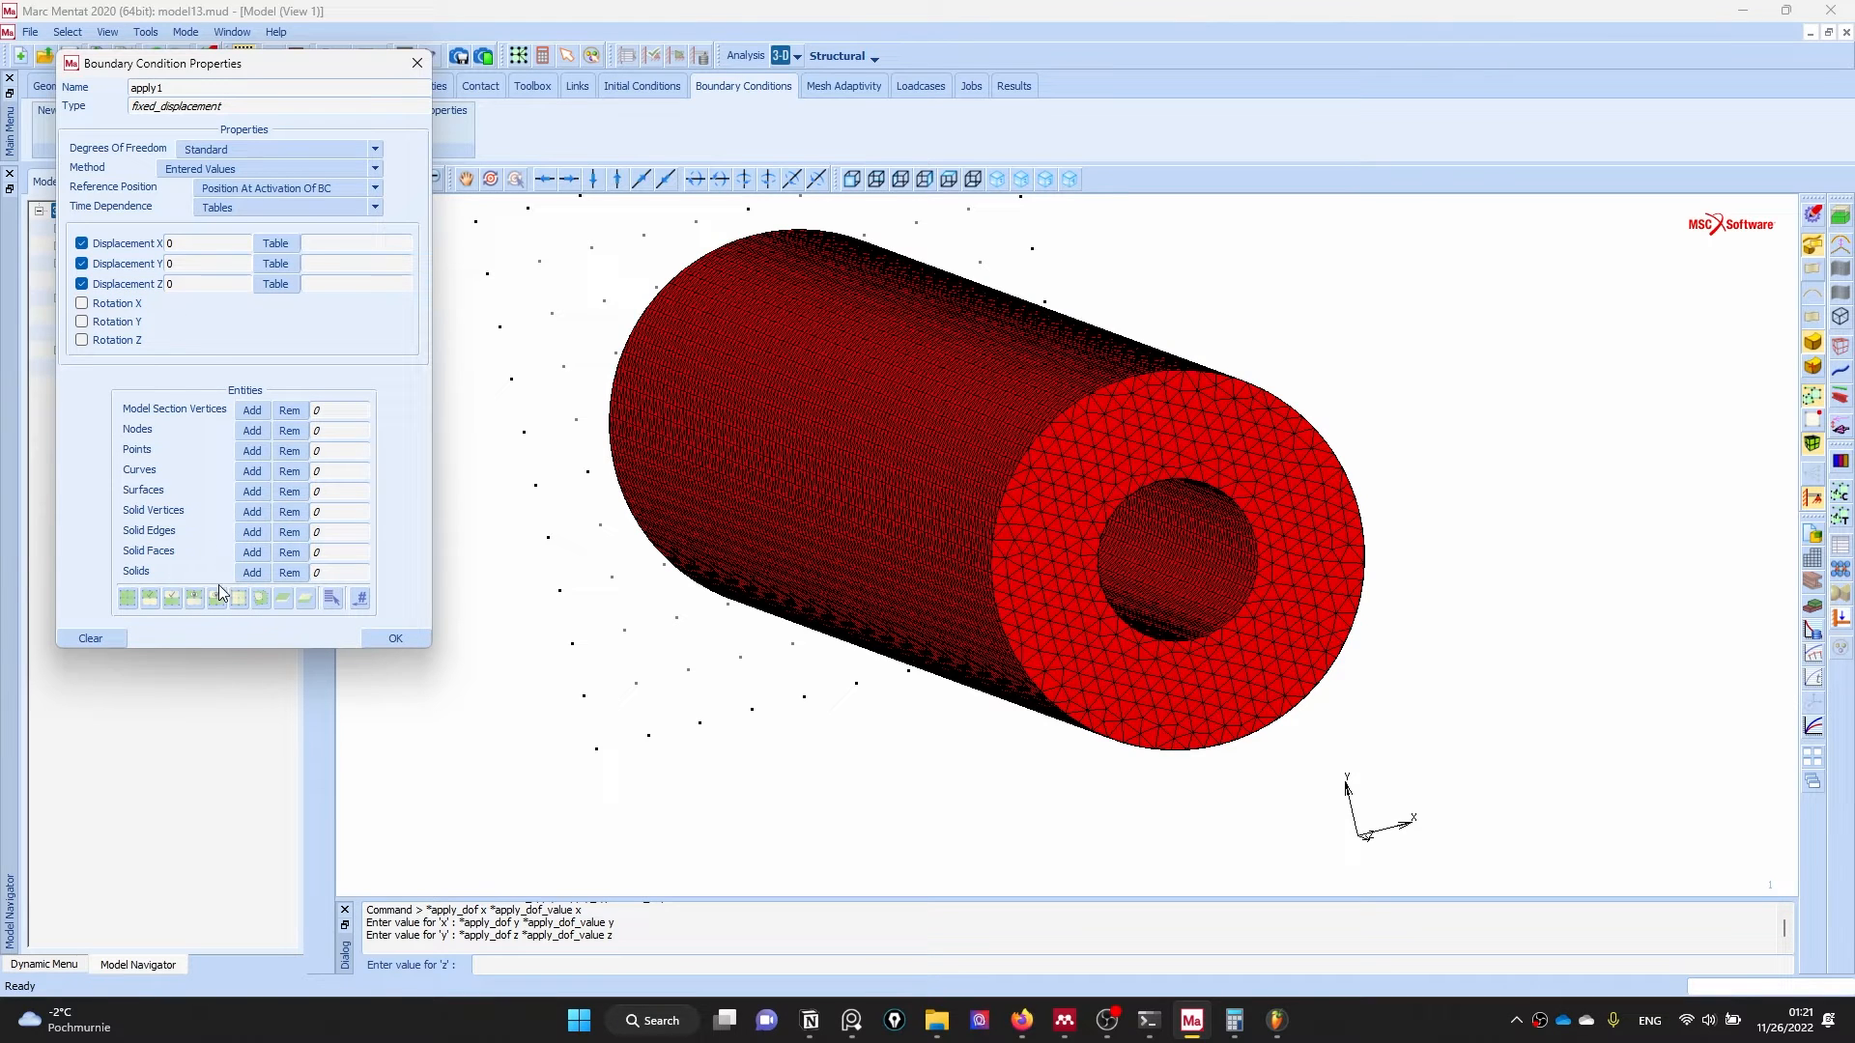
# - Start adding nodes to the fixed displacement and pick two nodes on the outer edge of the pipe's front end face
pyautogui.click(252, 431)
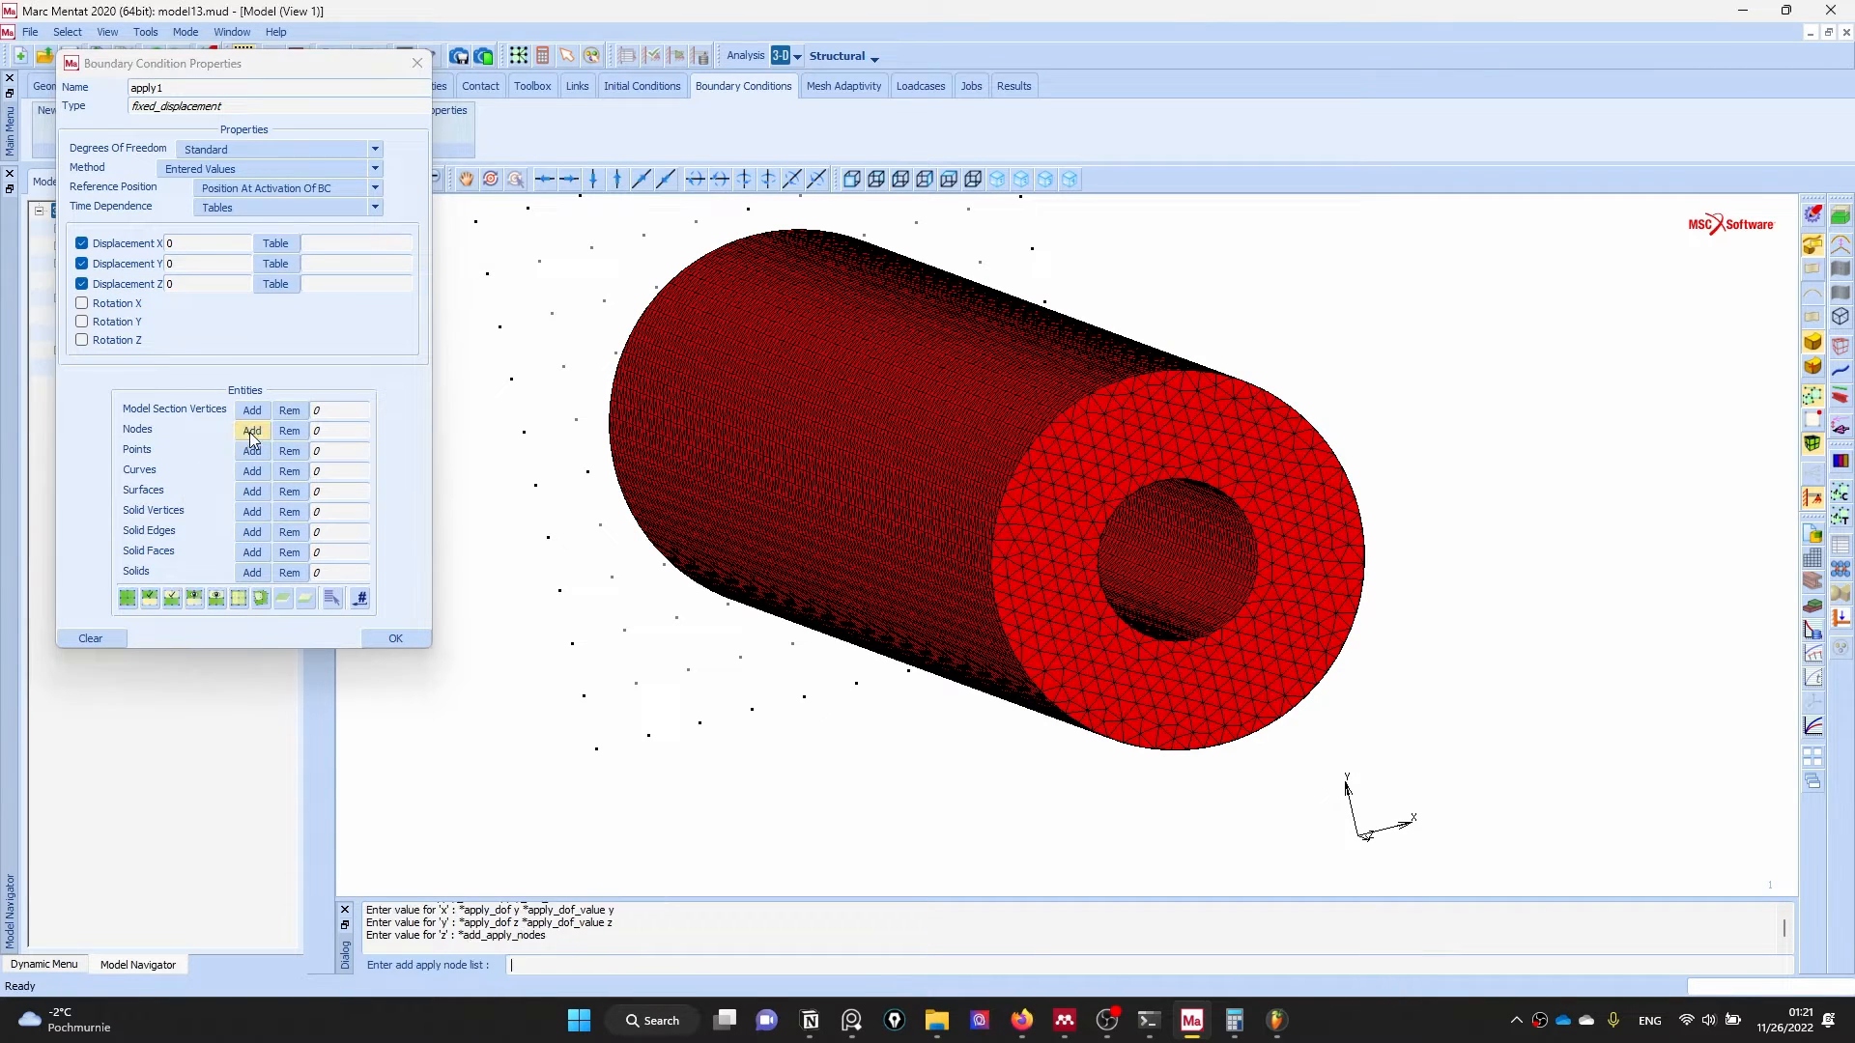
pyautogui.click(851, 179)
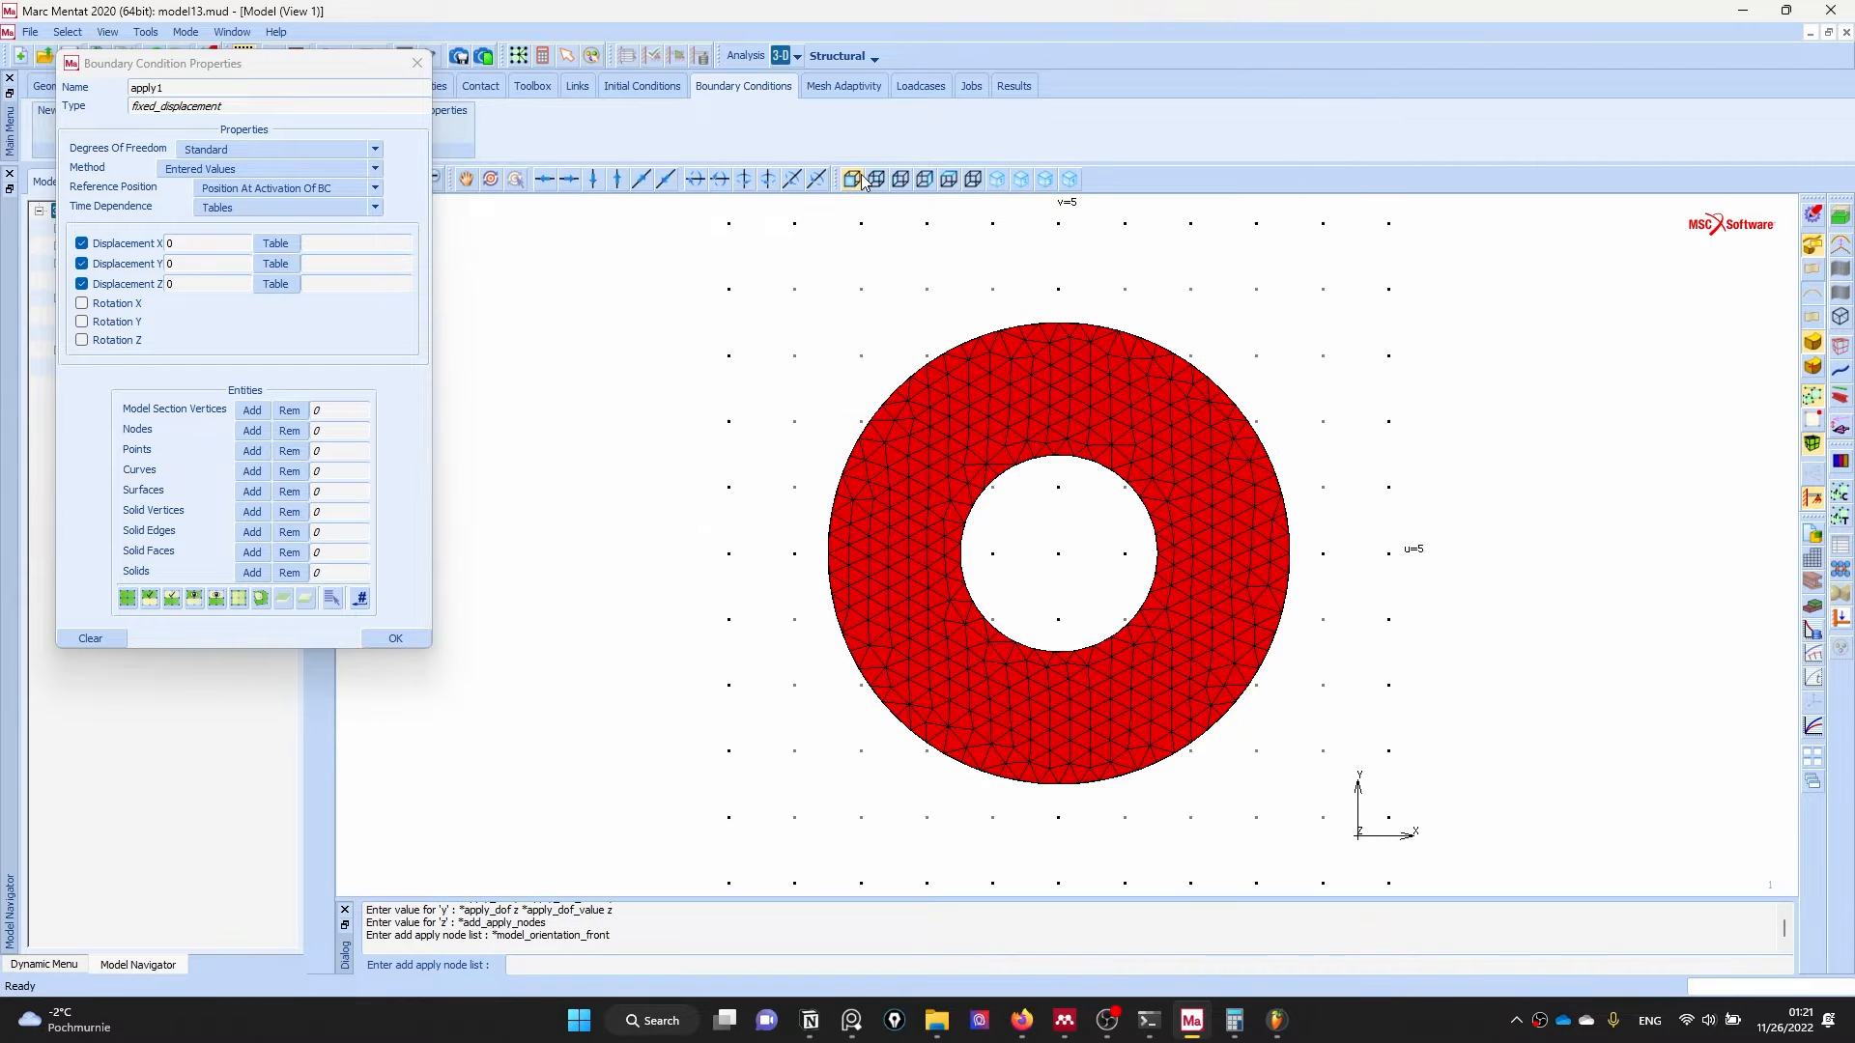
pyautogui.scroll(4, 803, 579)
pyautogui.click(874, 573)
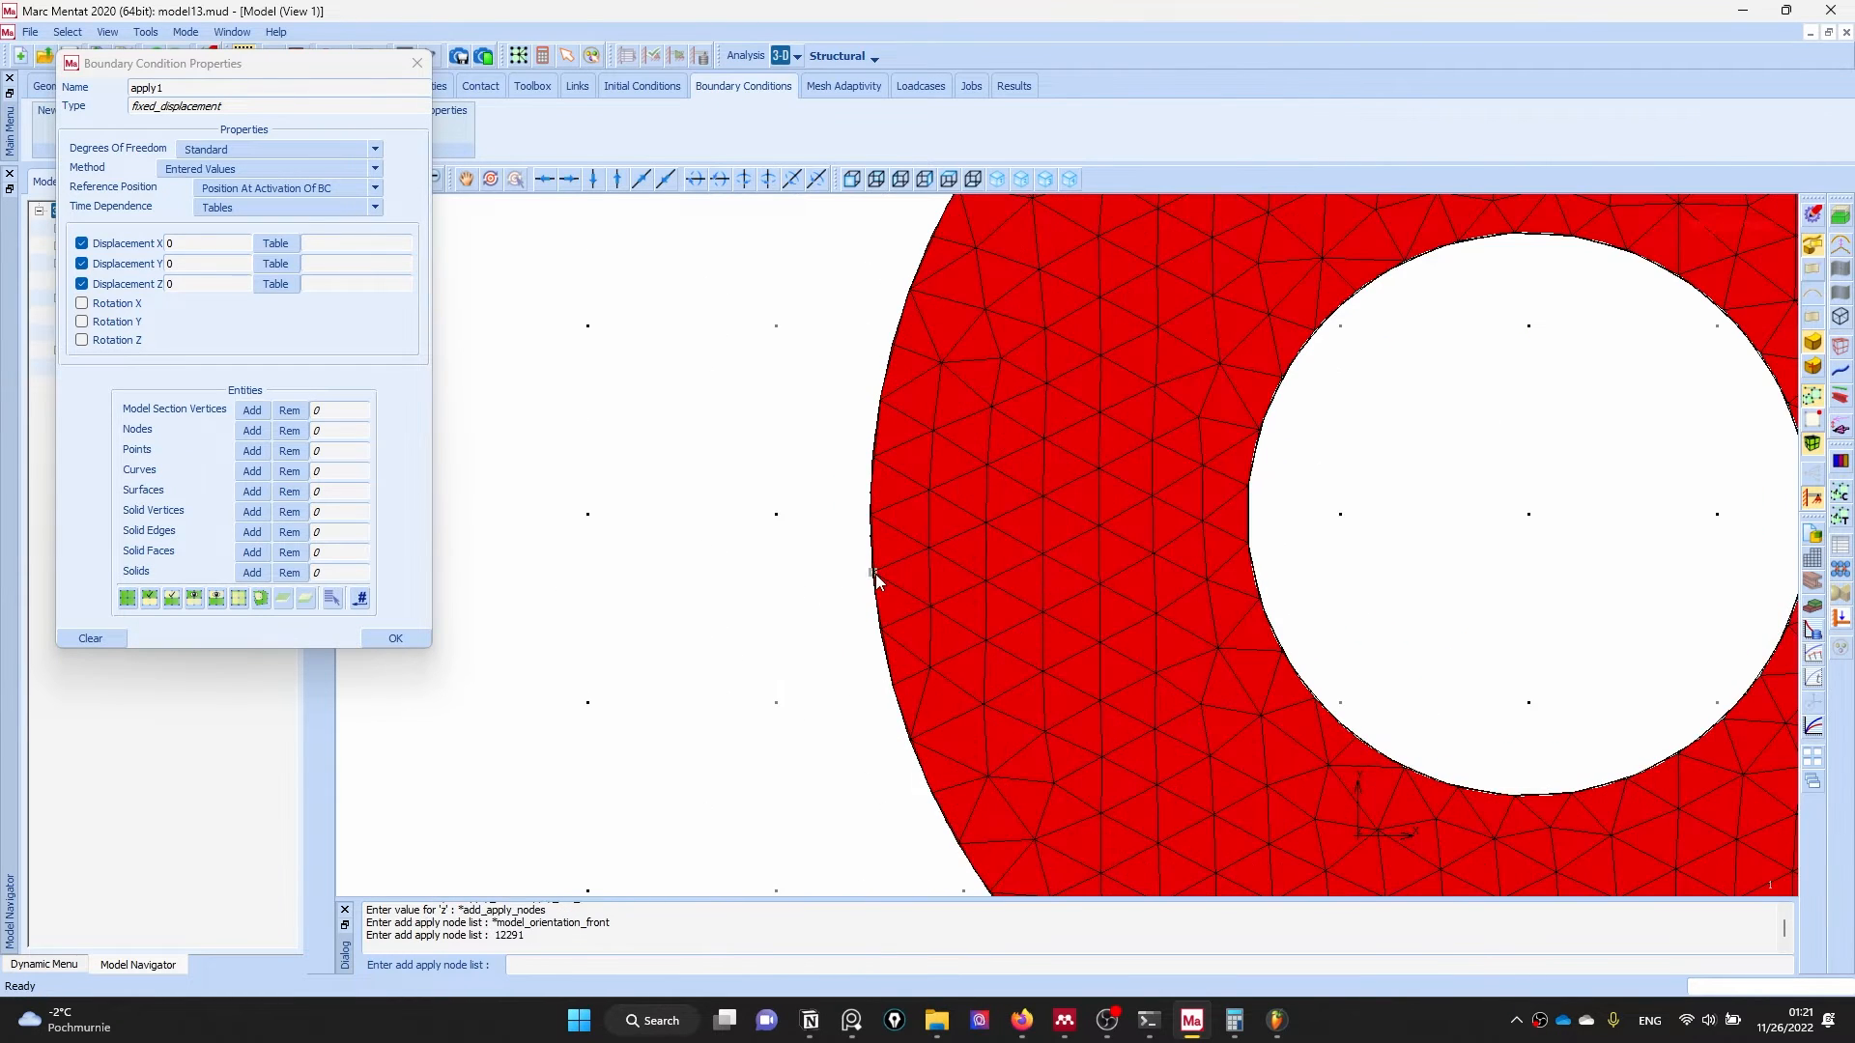
pyautogui.click(879, 411)
pyautogui.scroll(-4, 842, 480)
pyautogui.scroll(-4, 846, 480)
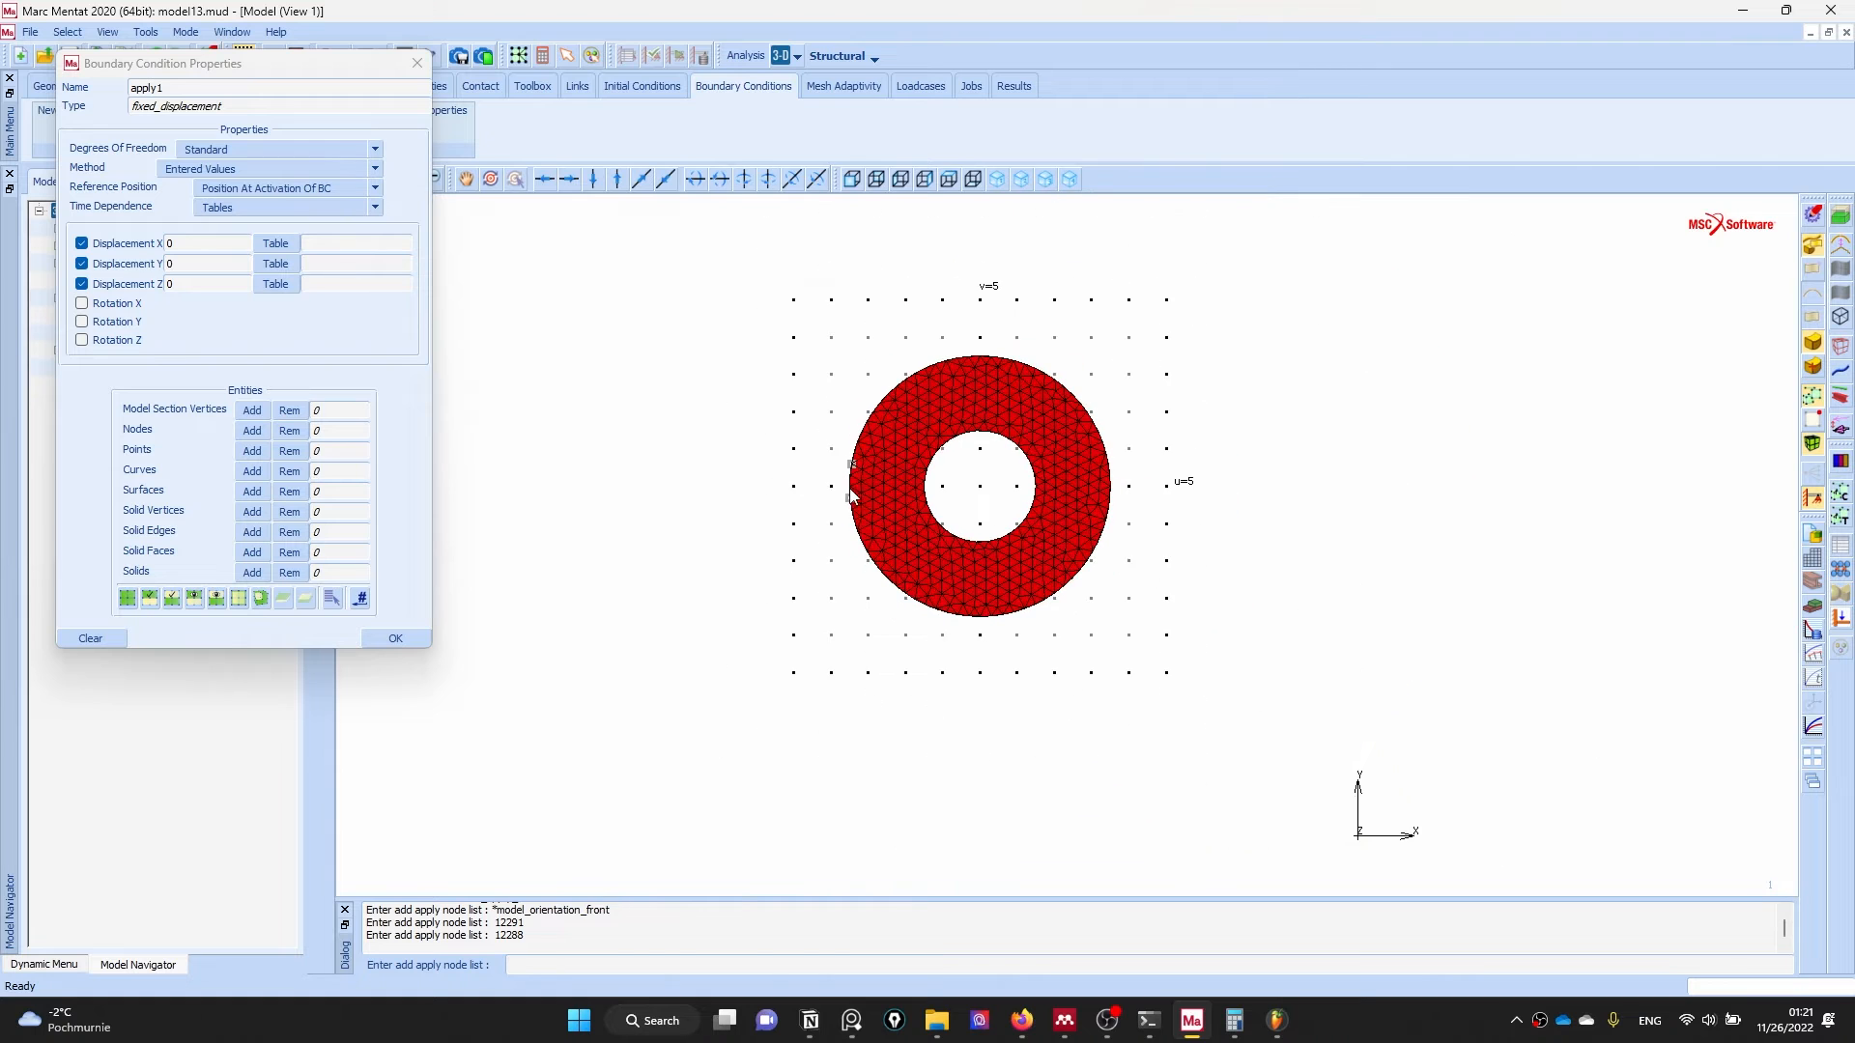
# - Pick nodes on the matching side of the outer edge at the pipe's back end face
pyautogui.press('ctrl')
pyautogui.click(874, 181)
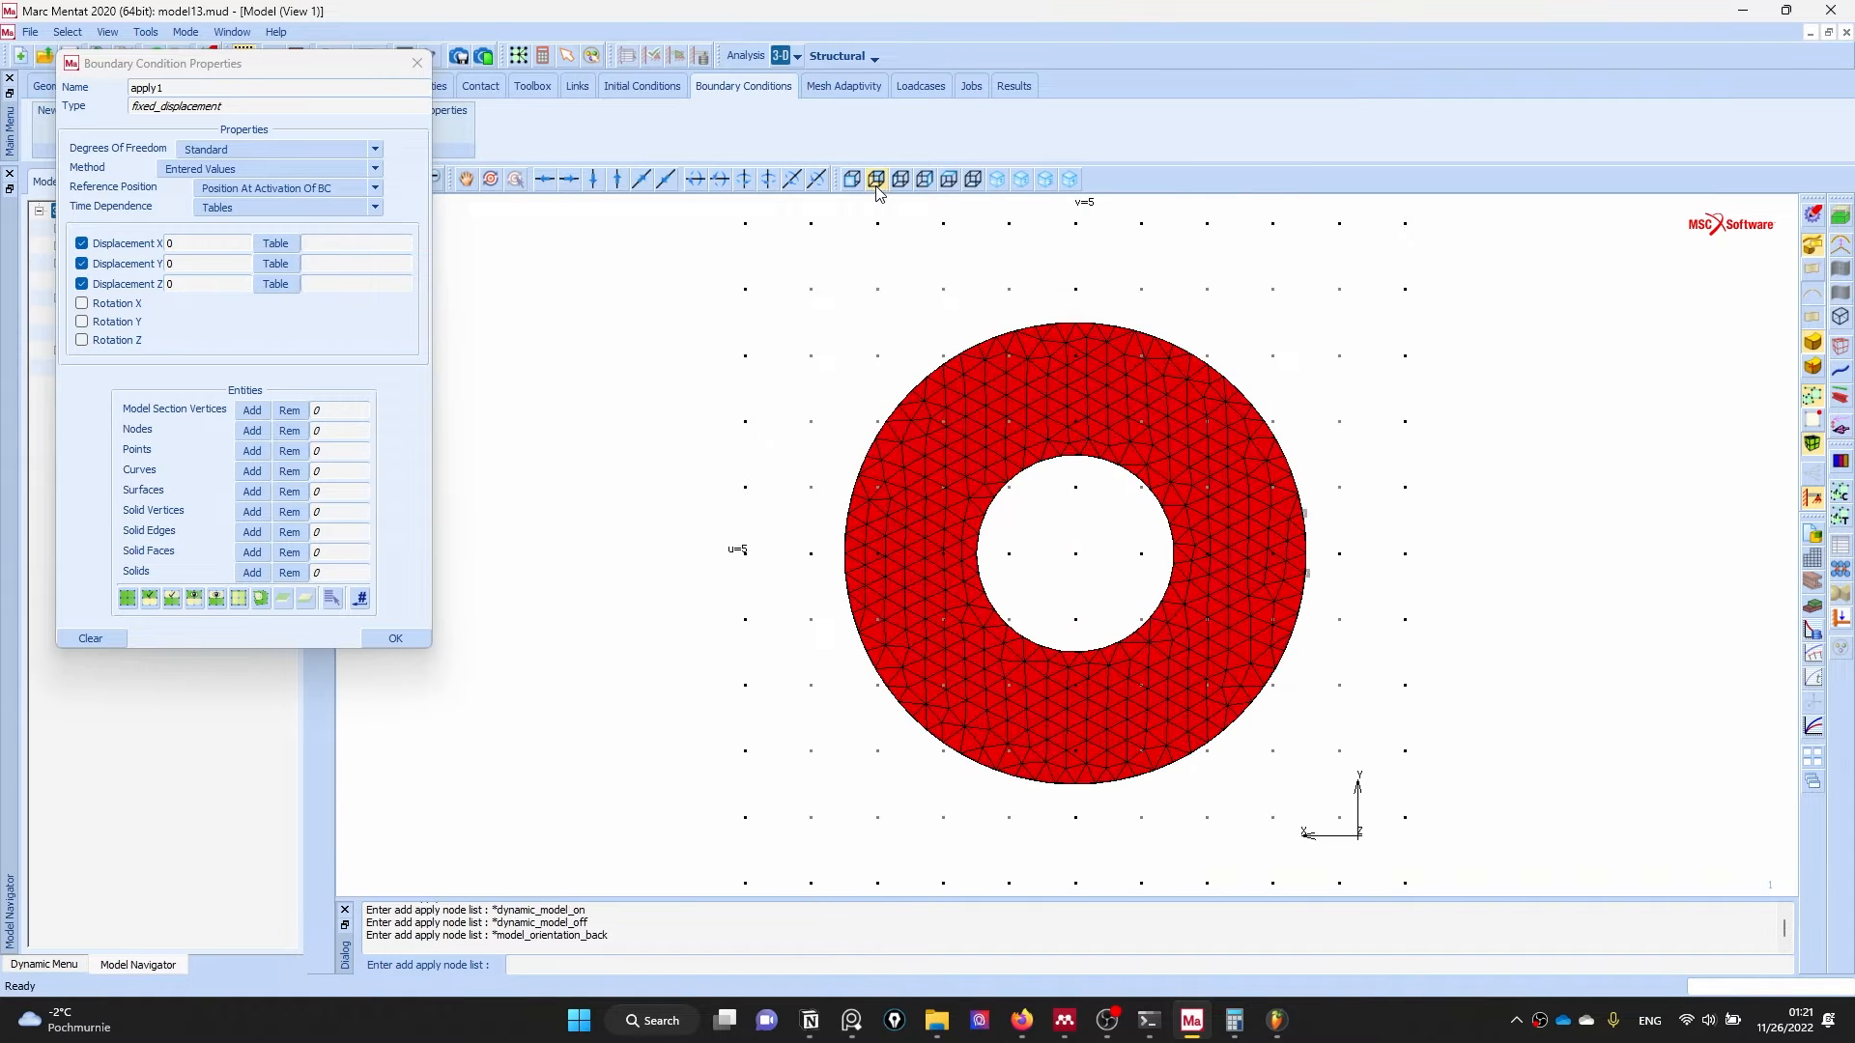
pyautogui.scroll(3, 1284, 598)
pyautogui.scroll(3, 1295, 587)
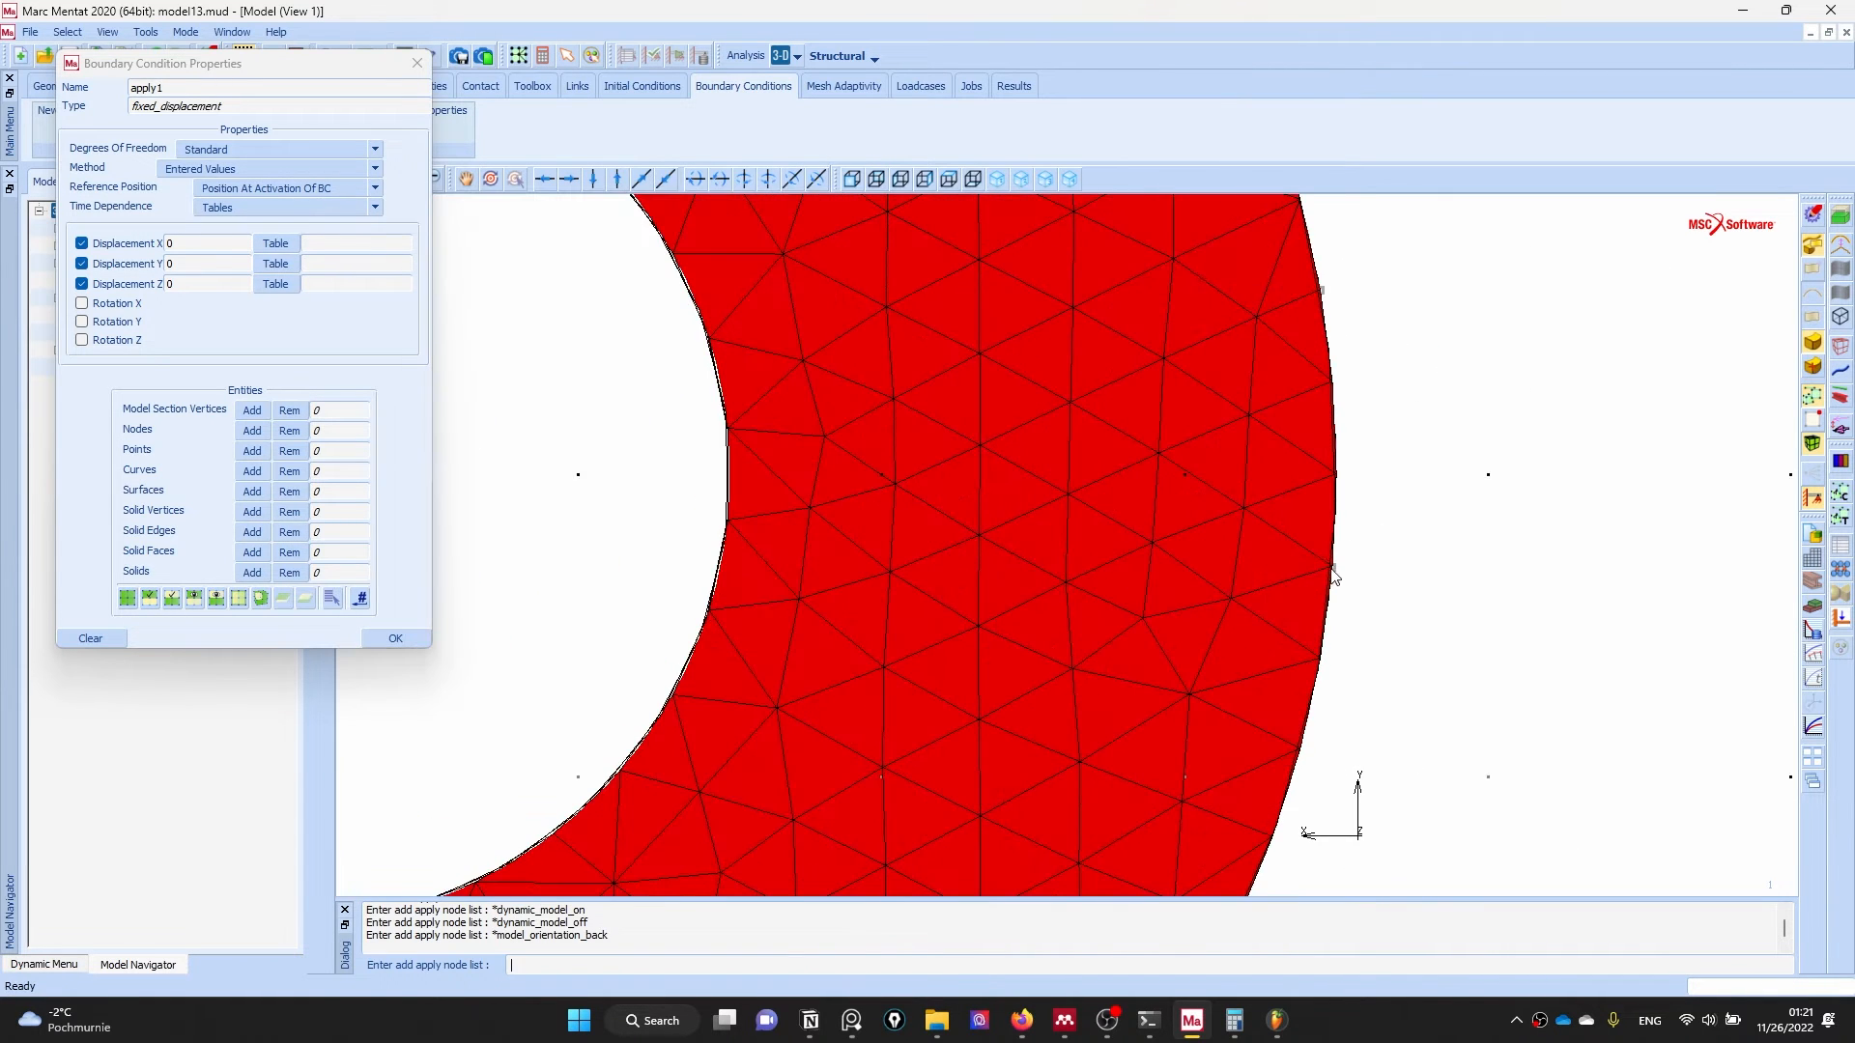
pyautogui.click(1330, 567)
pyautogui.click(1331, 569)
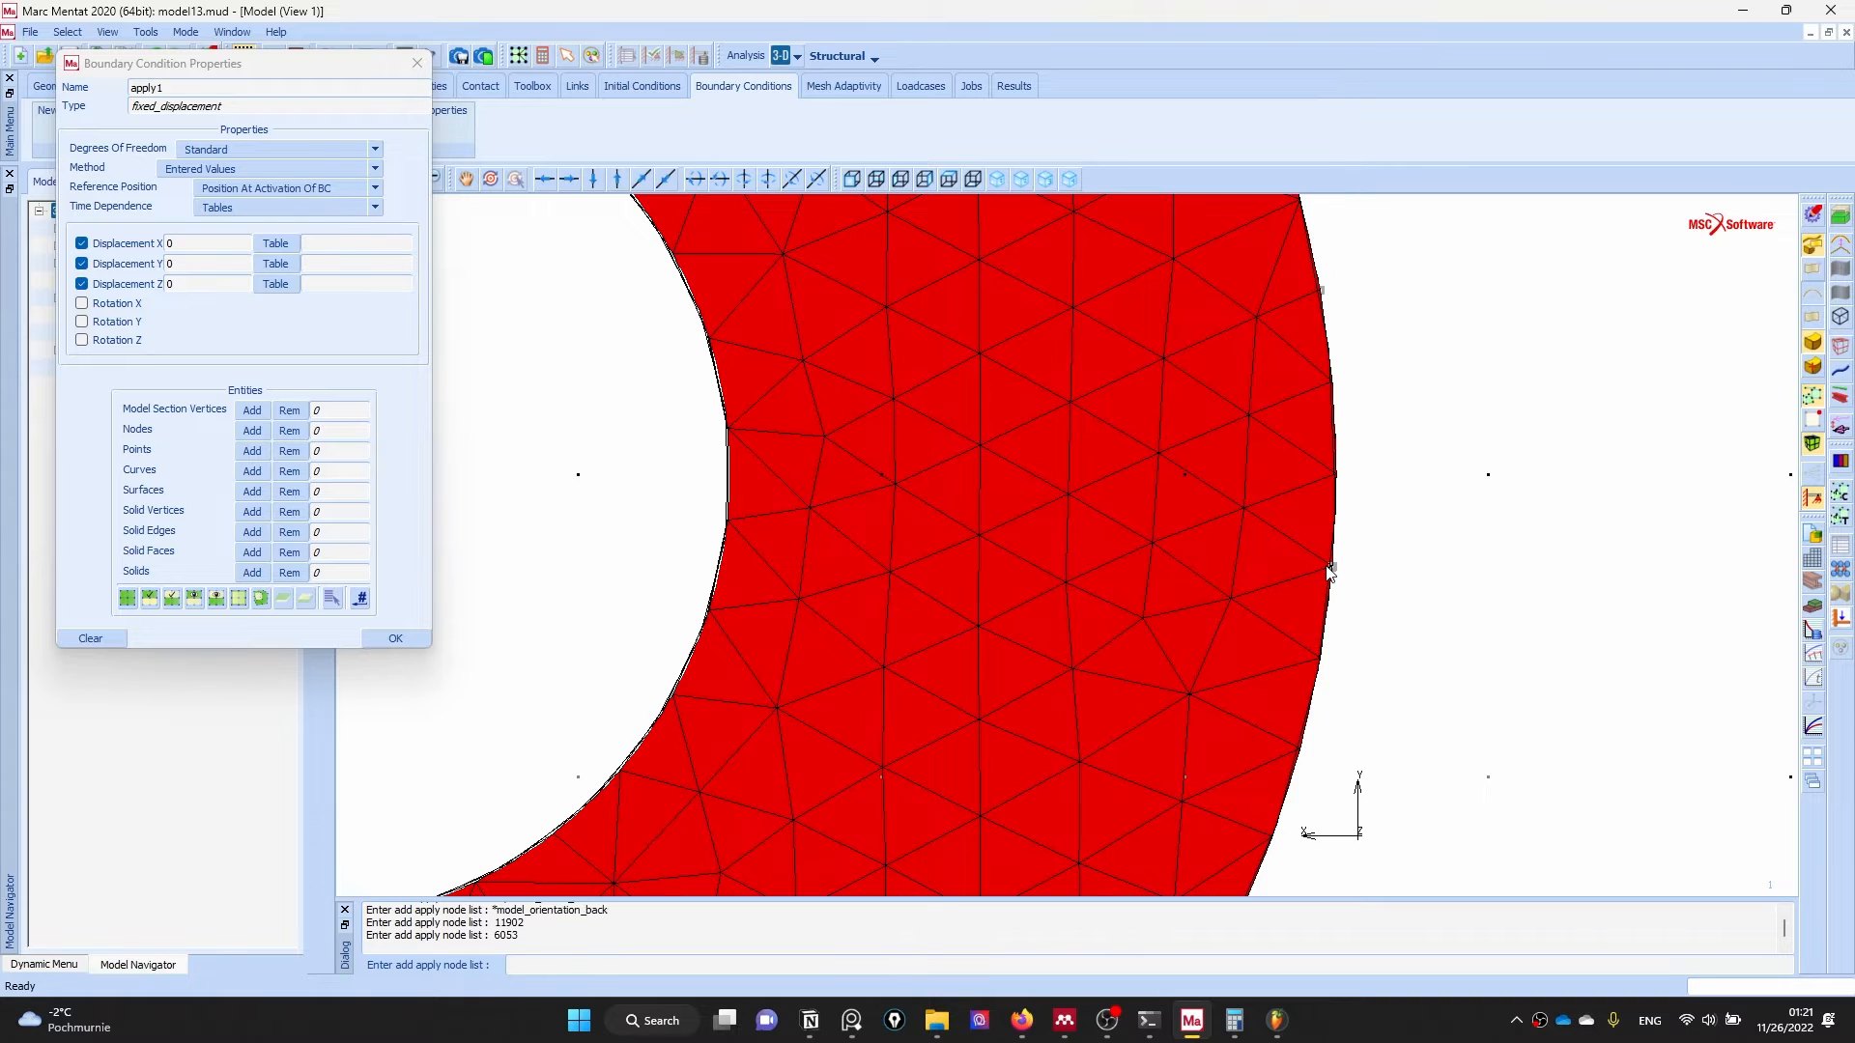
pyautogui.click(1320, 292)
pyautogui.scroll(-5, 1201, 425)
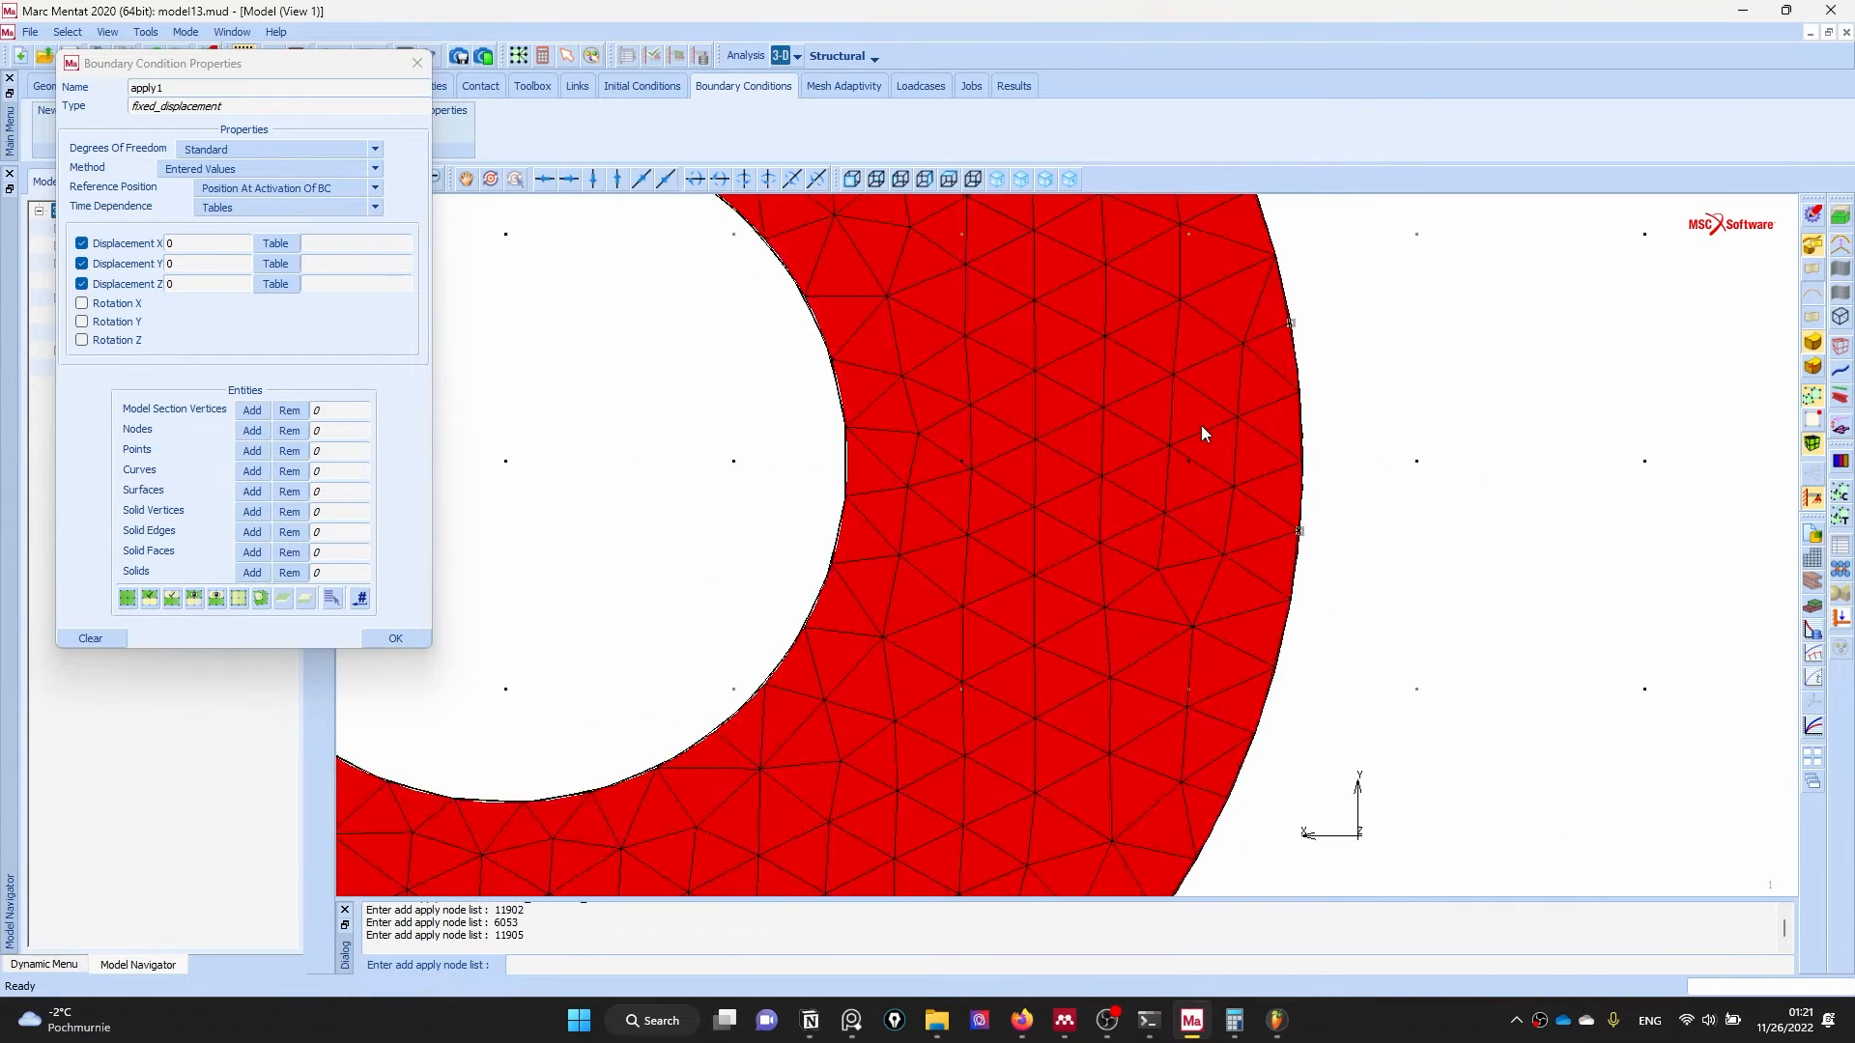
# - Deselect the two unwanted nodes near the back end and pick another node on the outer edge of that face instead
pyautogui.moveTo(1166, 455); pyautogui.dragTo(1053, 477, button='middle')
pyautogui.scroll(8, 912, 508)
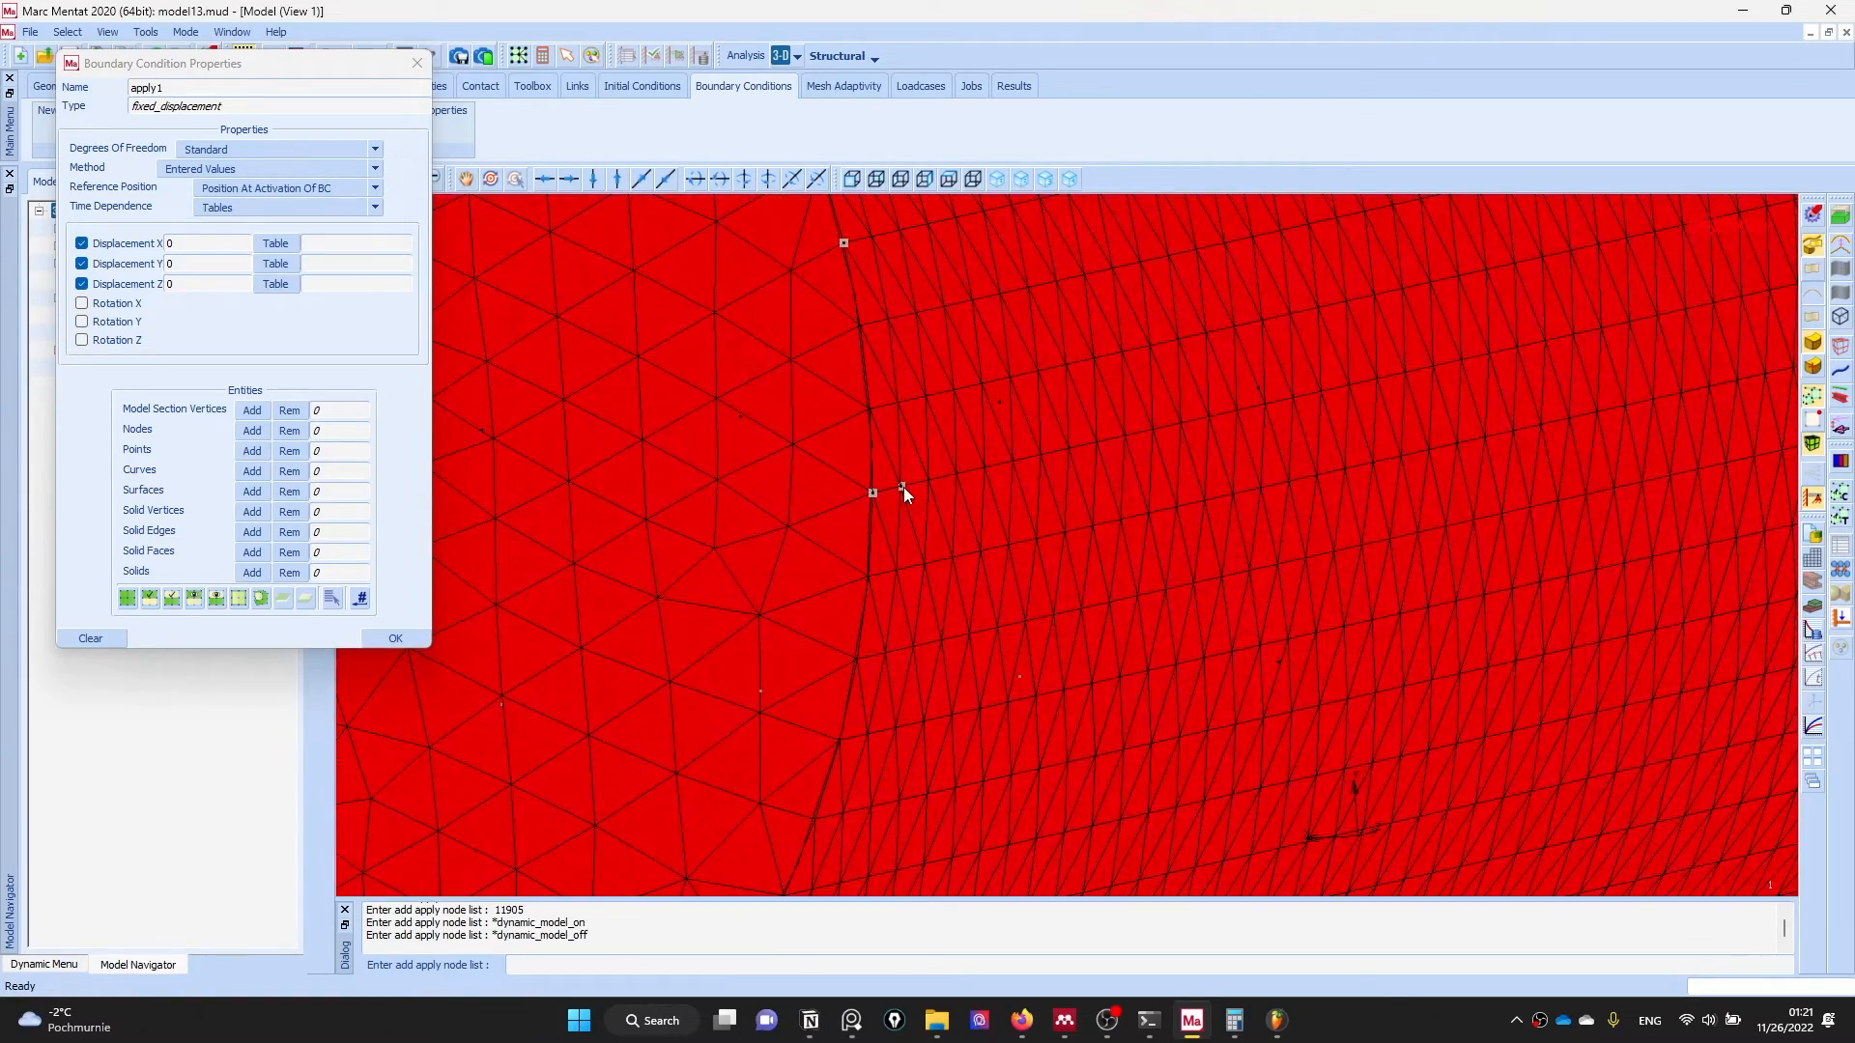
pyautogui.middleClick(900, 487)
pyautogui.middleClick(898, 489)
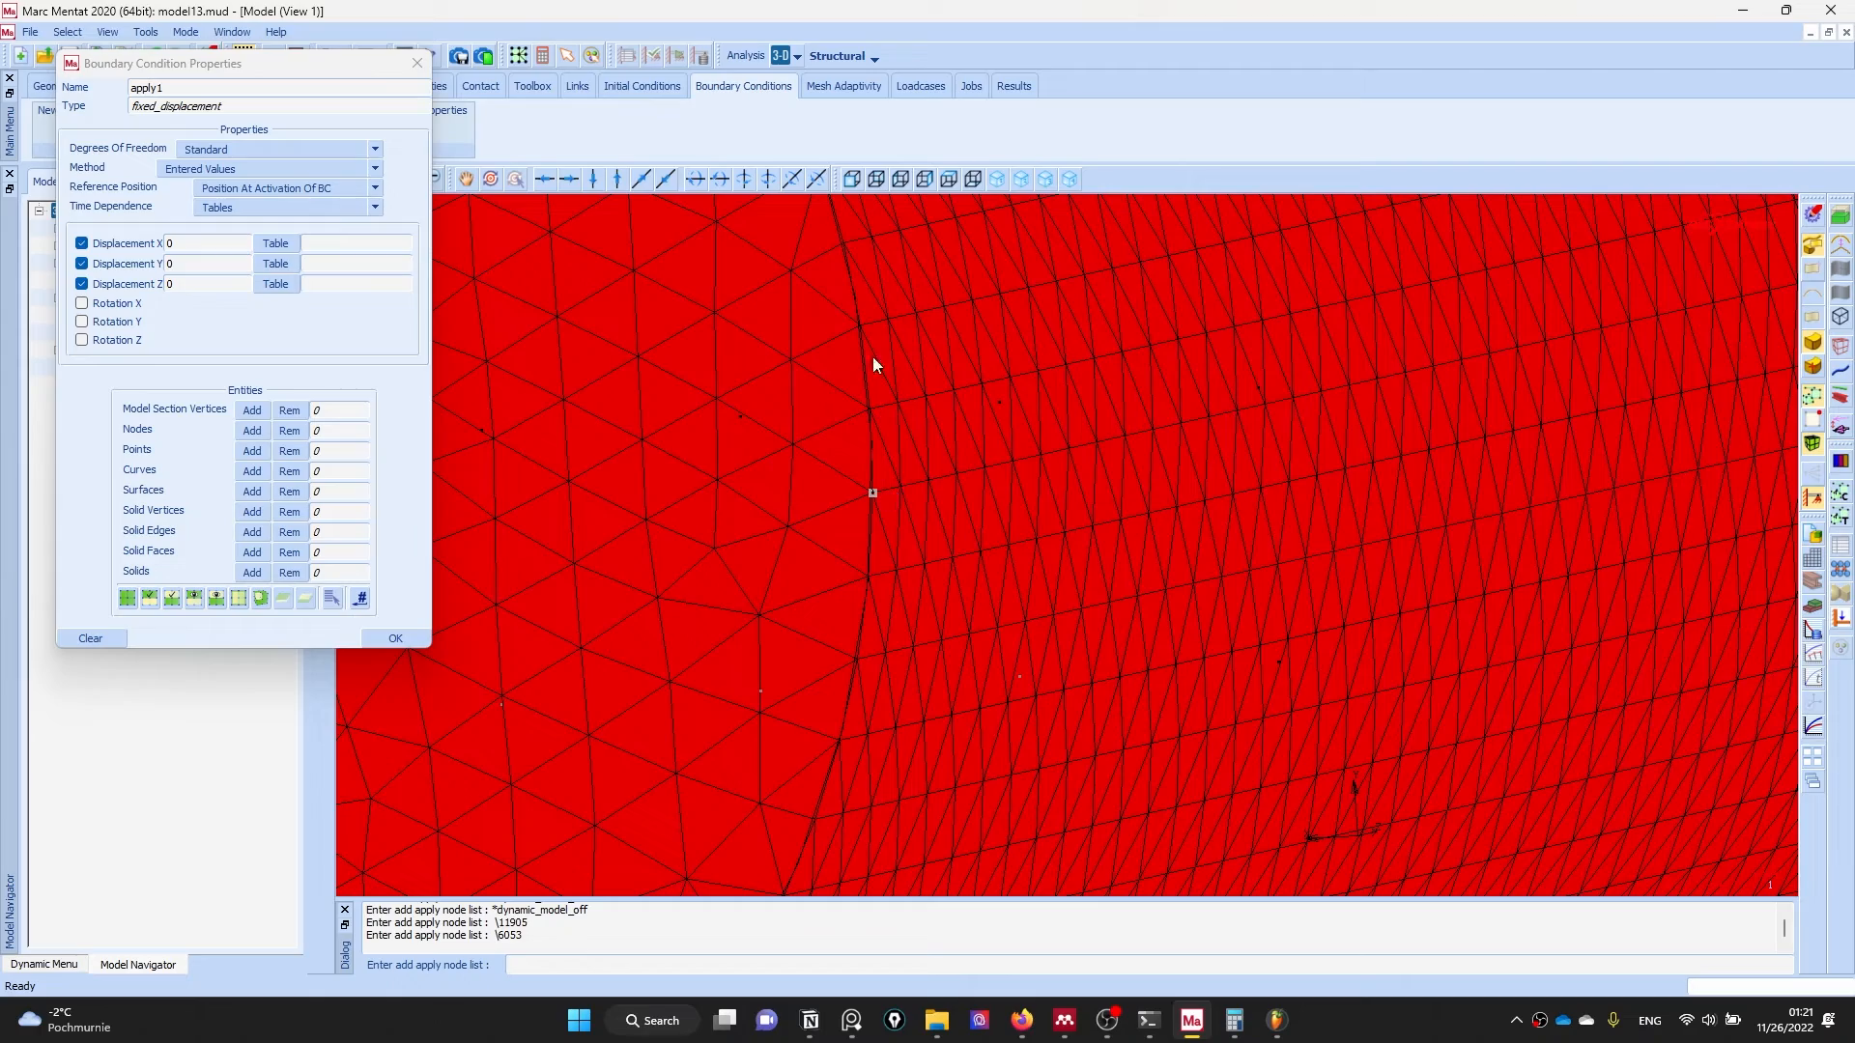
pyautogui.click(860, 325)
pyautogui.scroll(-6, 855, 450)
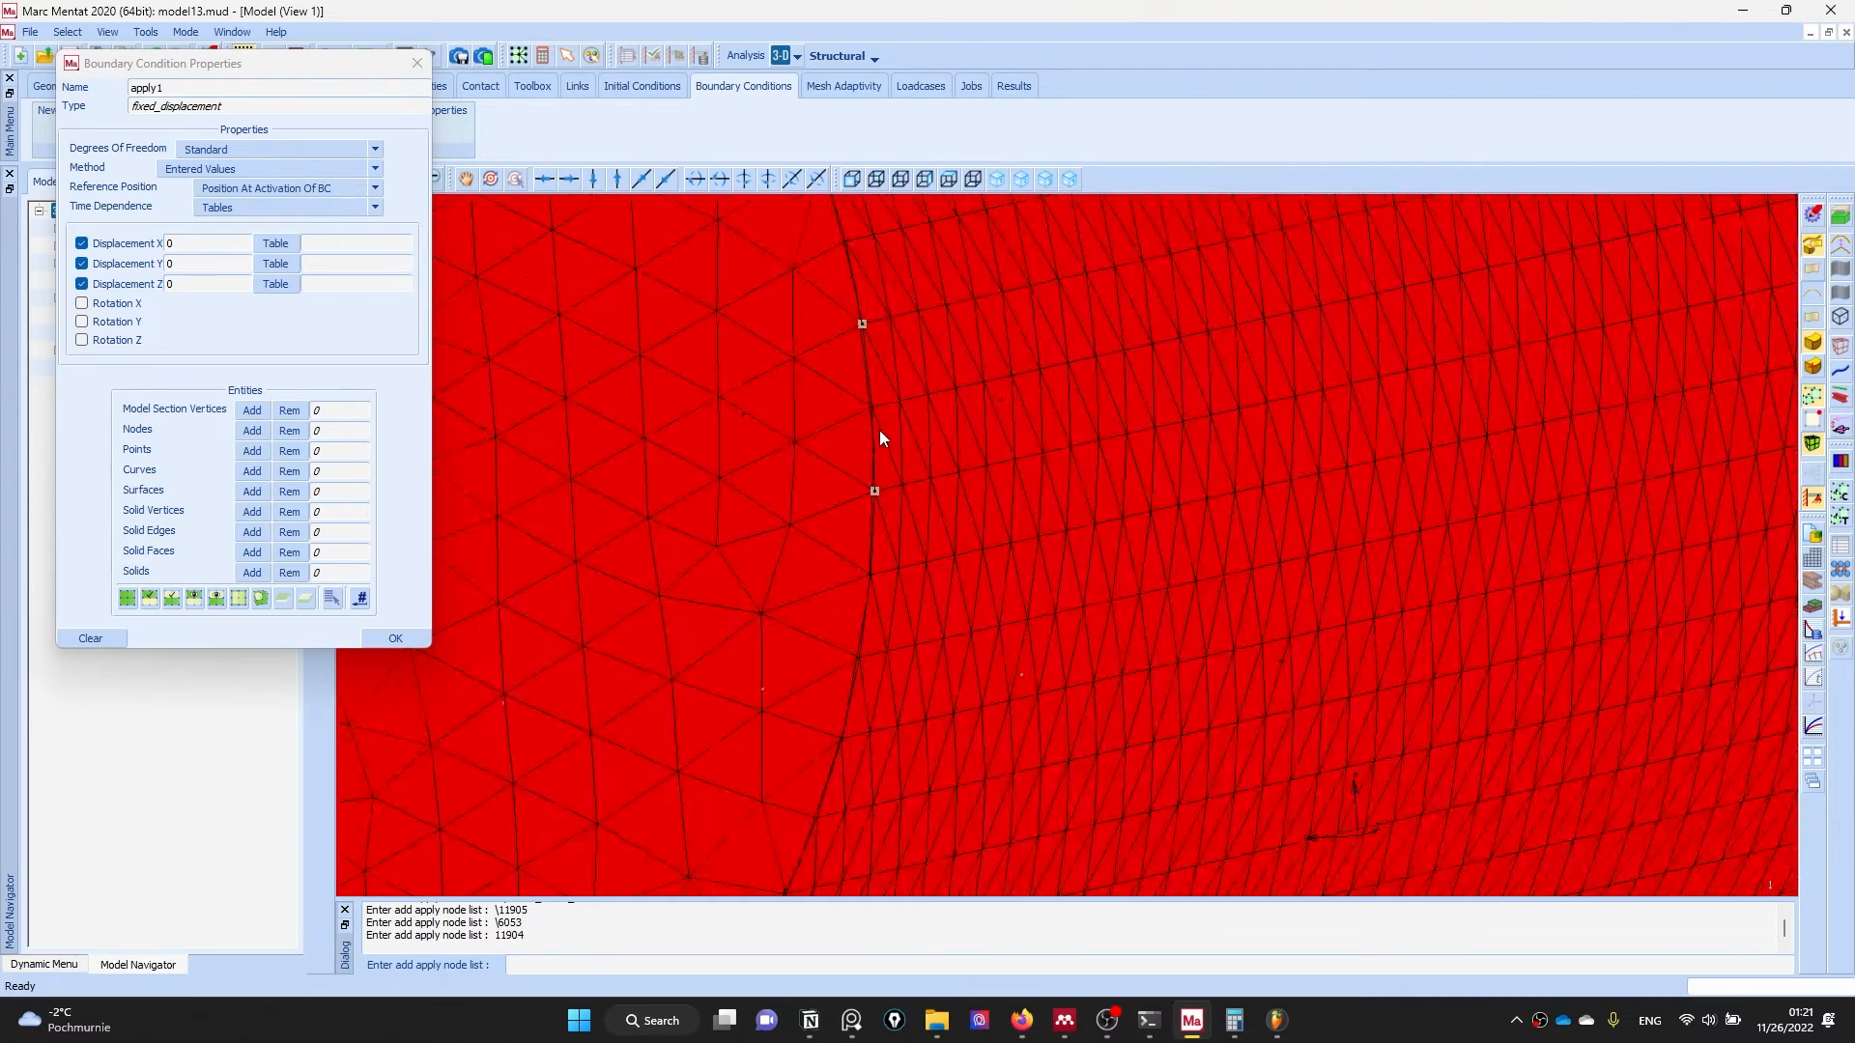
pyautogui.scroll(-1, 877, 432)
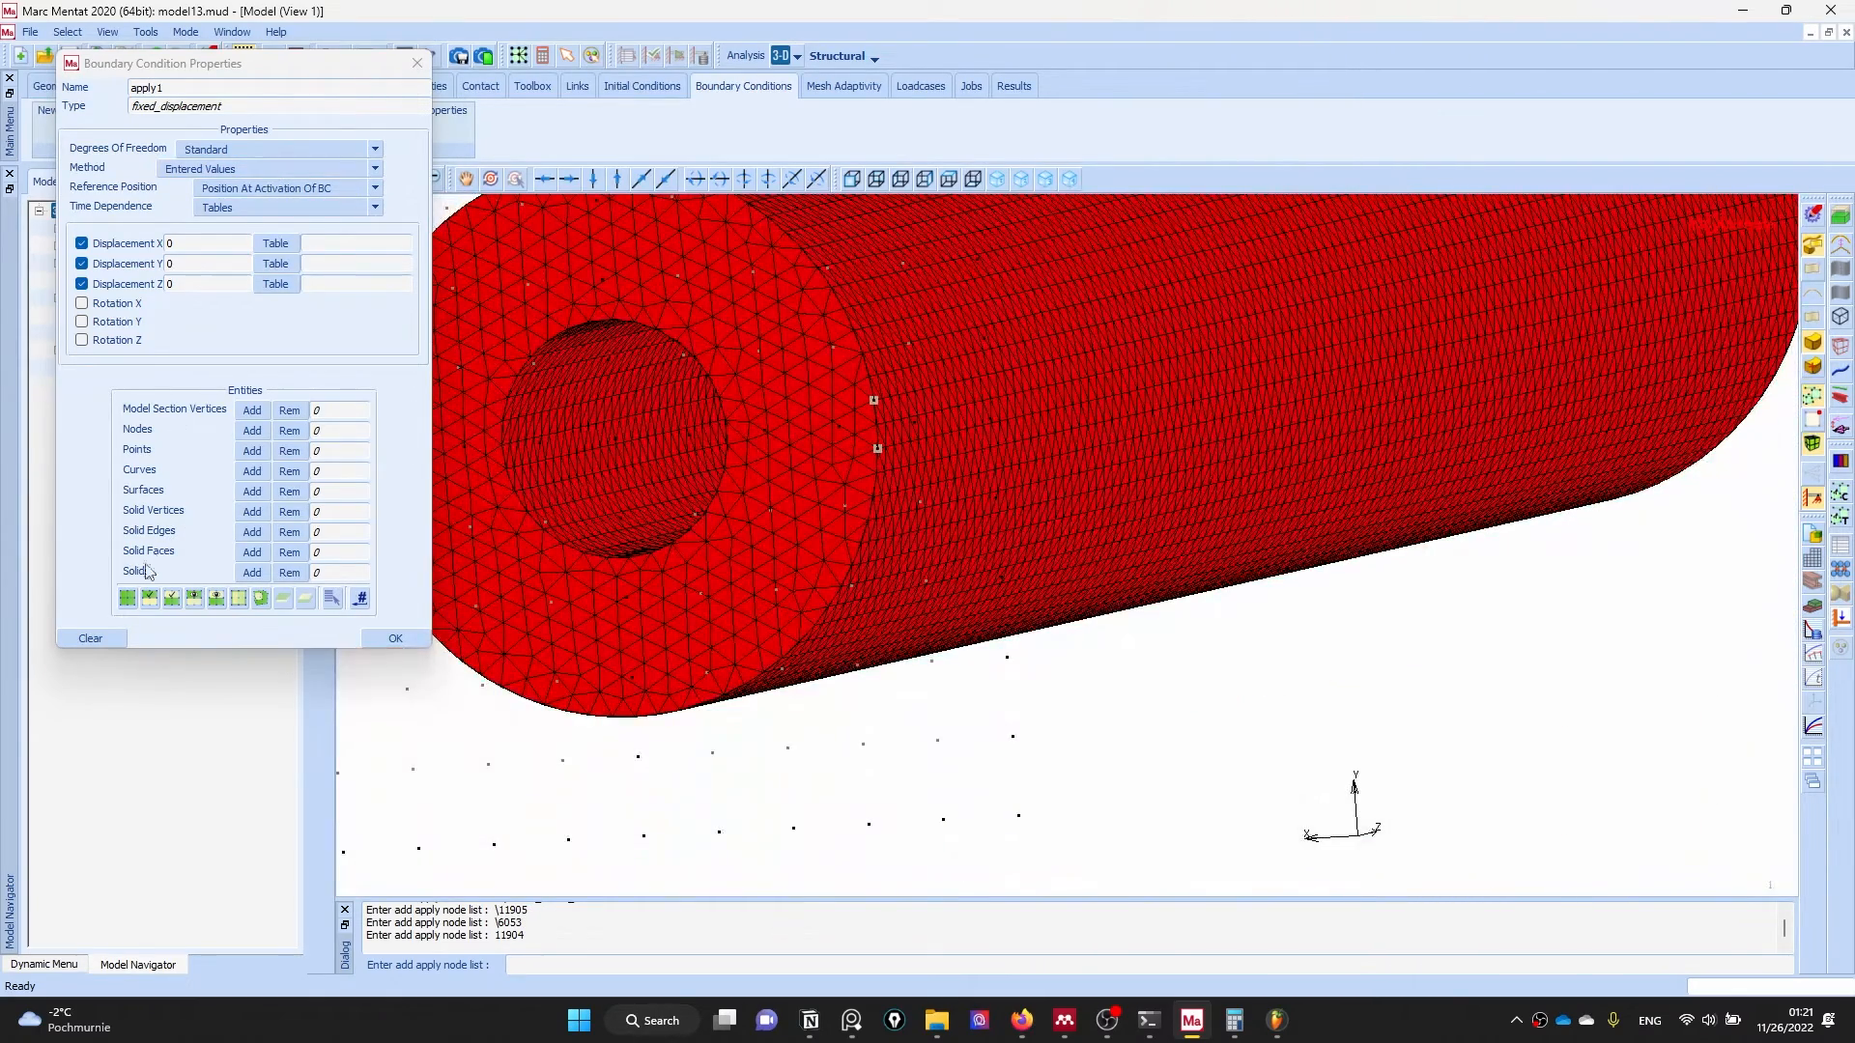
# - Apply the fixed displacement to the selected nodes, rename it Fixed-Nodes and close its dialog
pyautogui.click(150, 599)
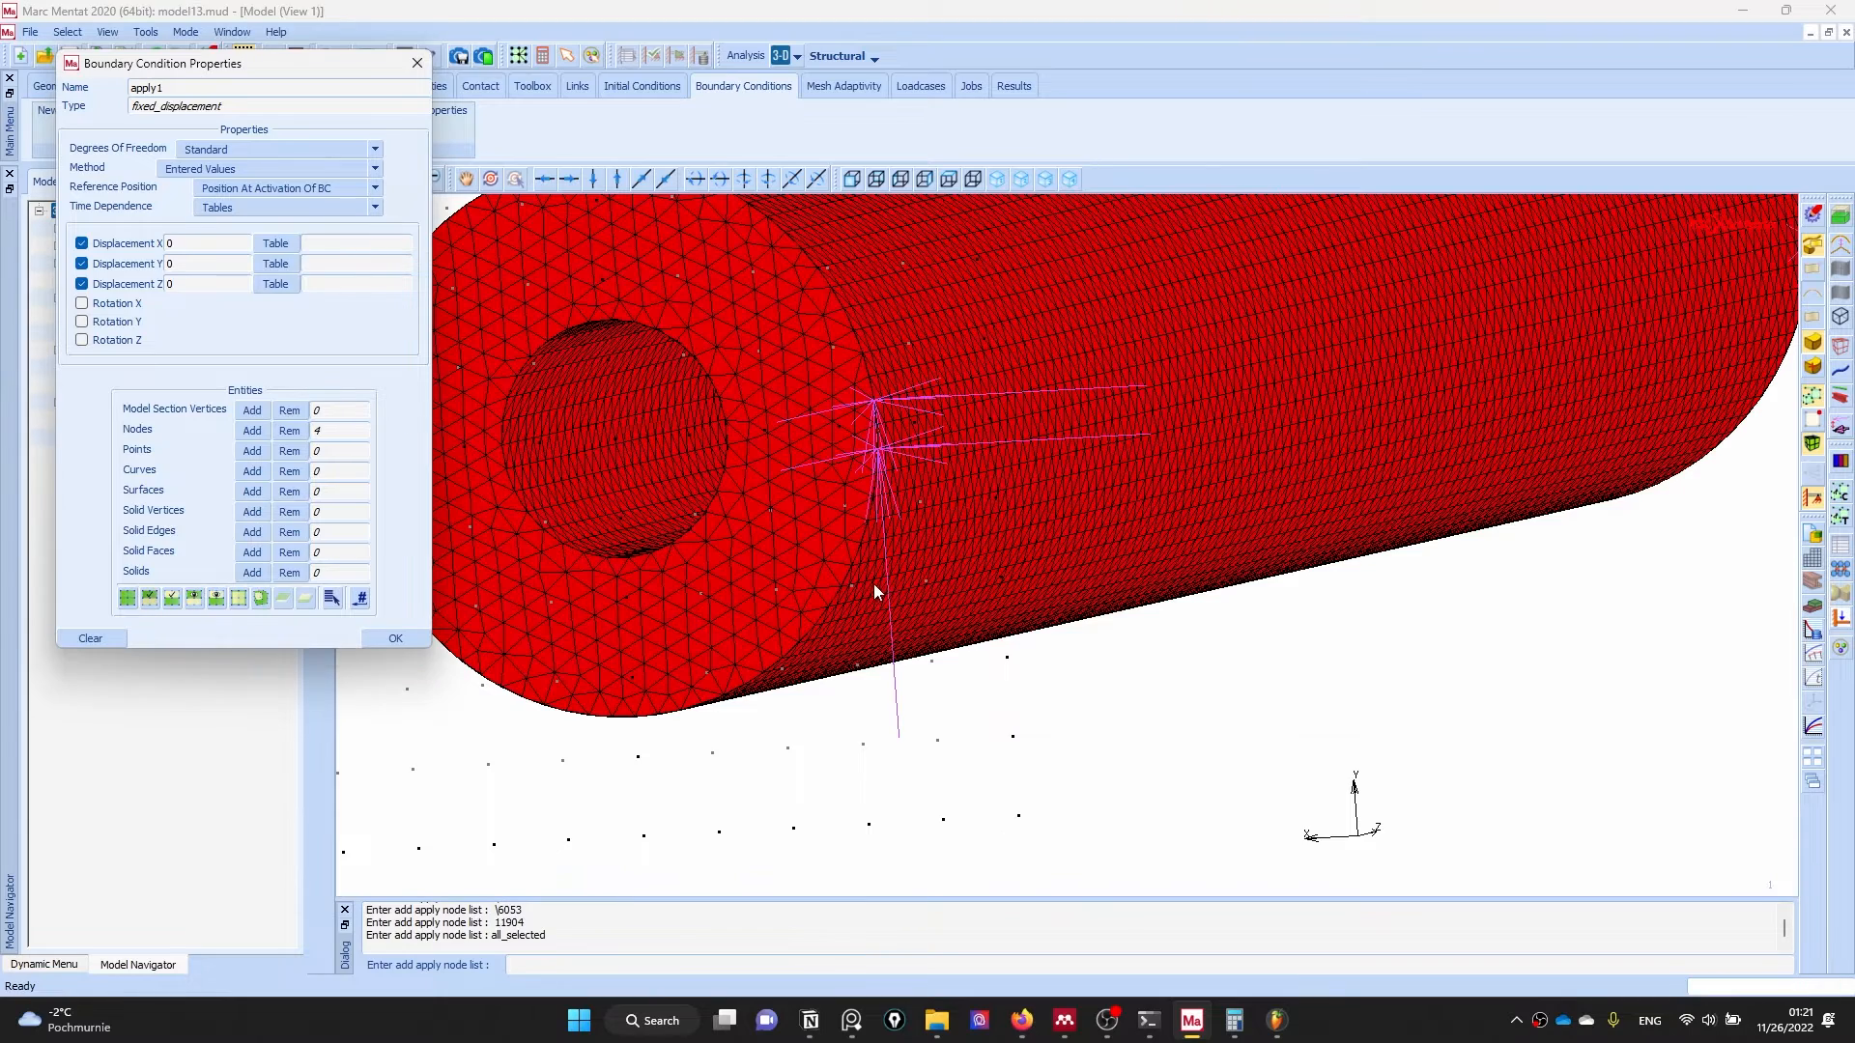
pyautogui.scroll(-2, 874, 583)
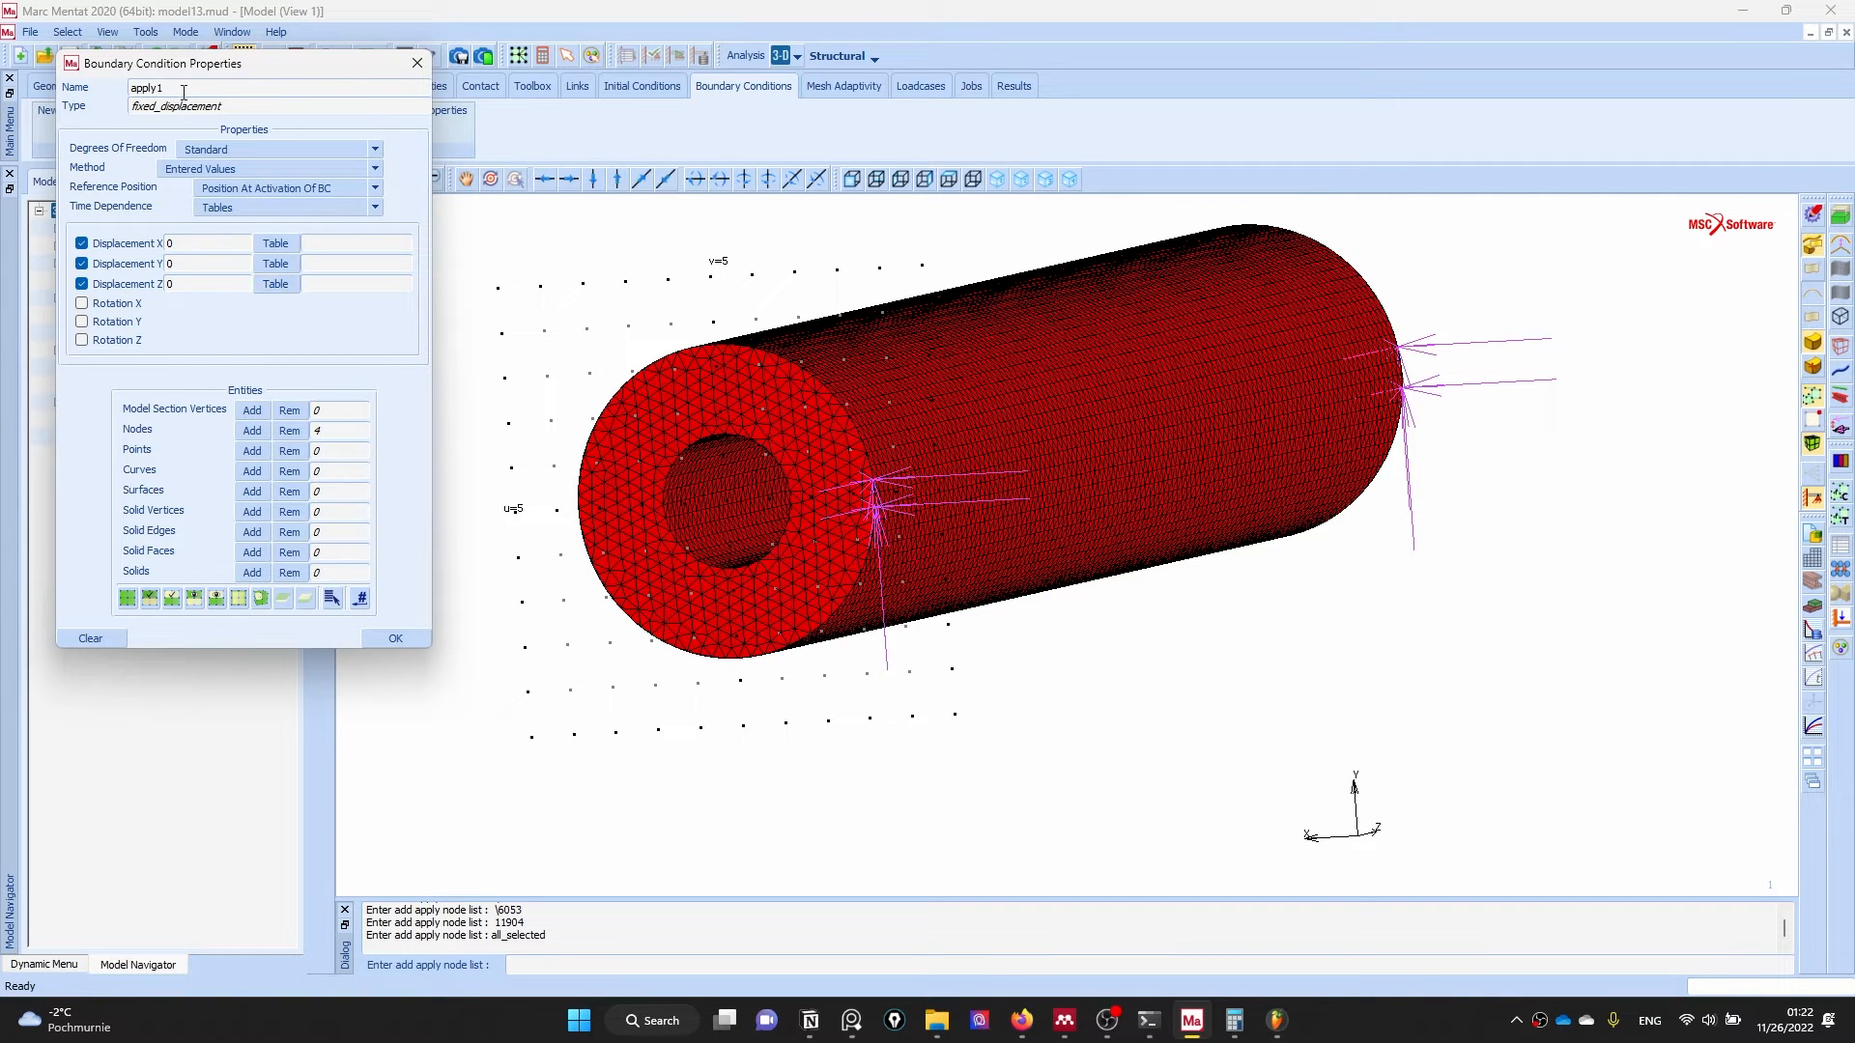
pyautogui.moveTo(184, 92); pyautogui.dragTo(33, 89)
pyautogui.press('BackSpace')
pyautogui.write('Fixed-Nodes')
pyautogui.click(391, 634)
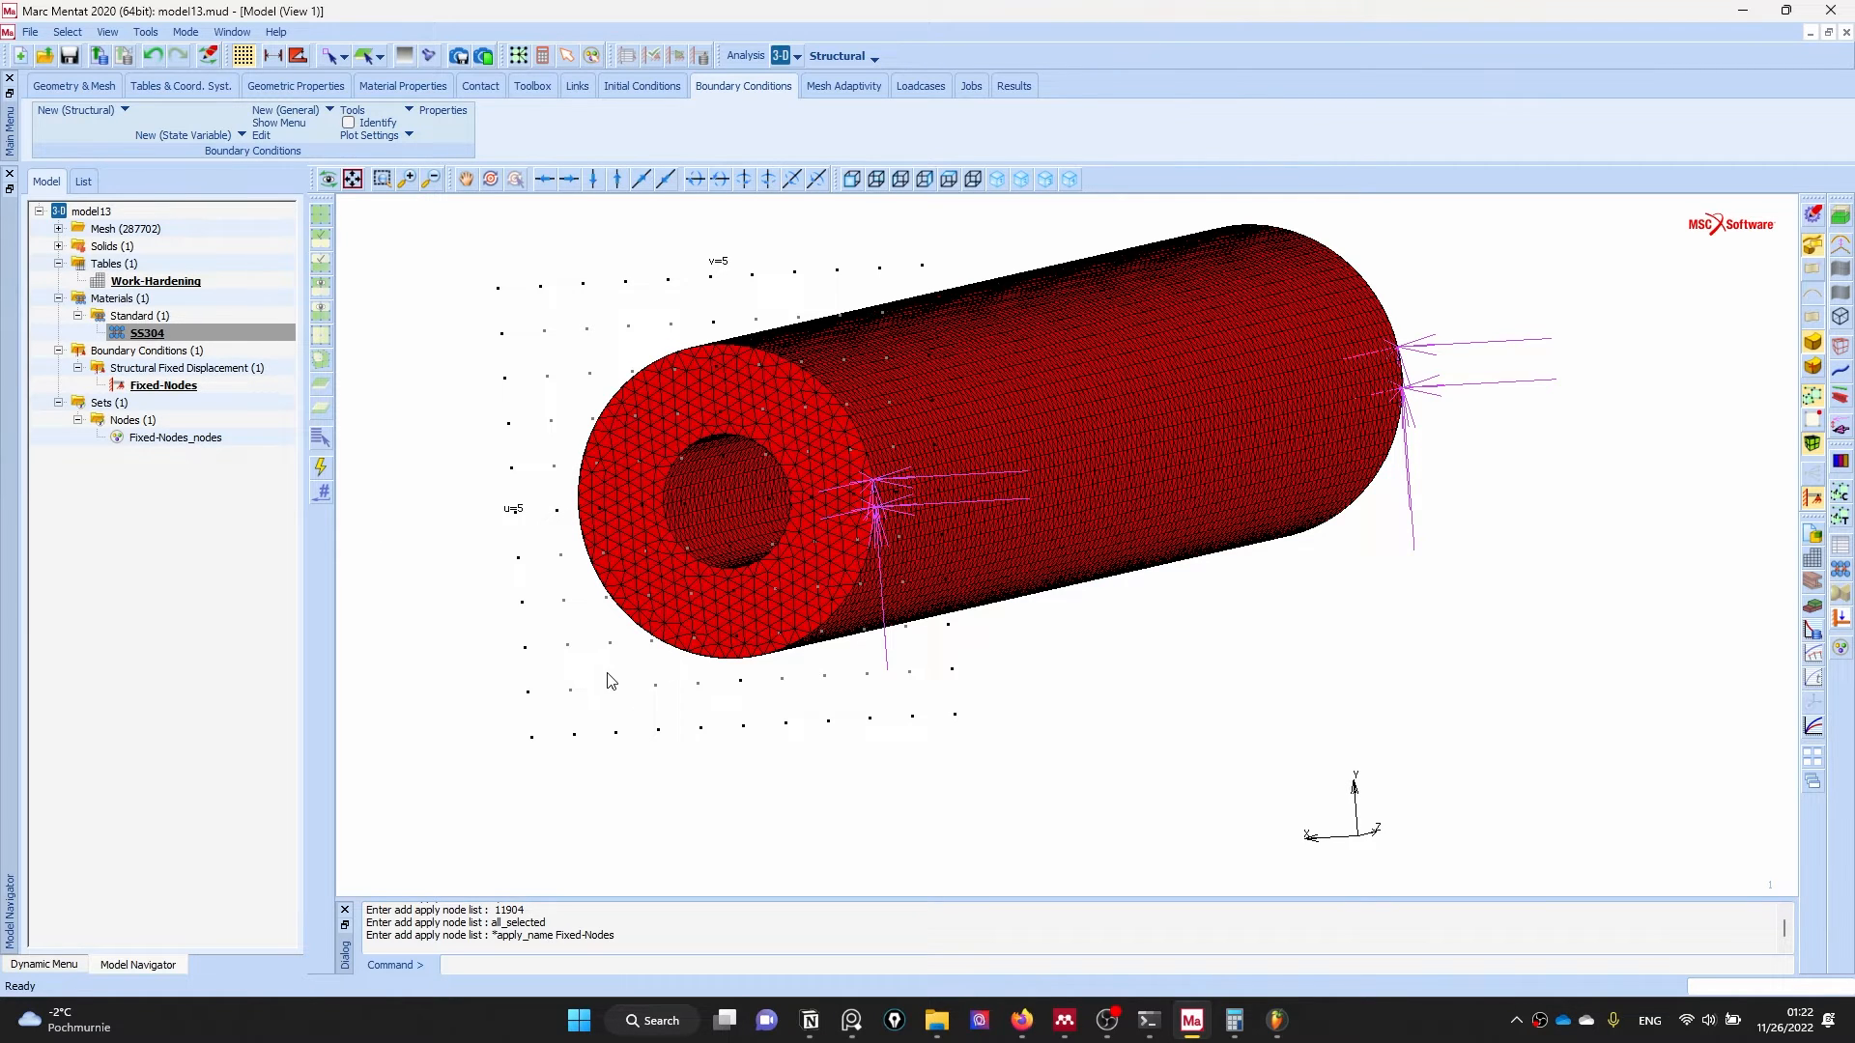
# - Switch to the reference image board and examine the pressure-versus-time graph
pyautogui.click(863, 1034)
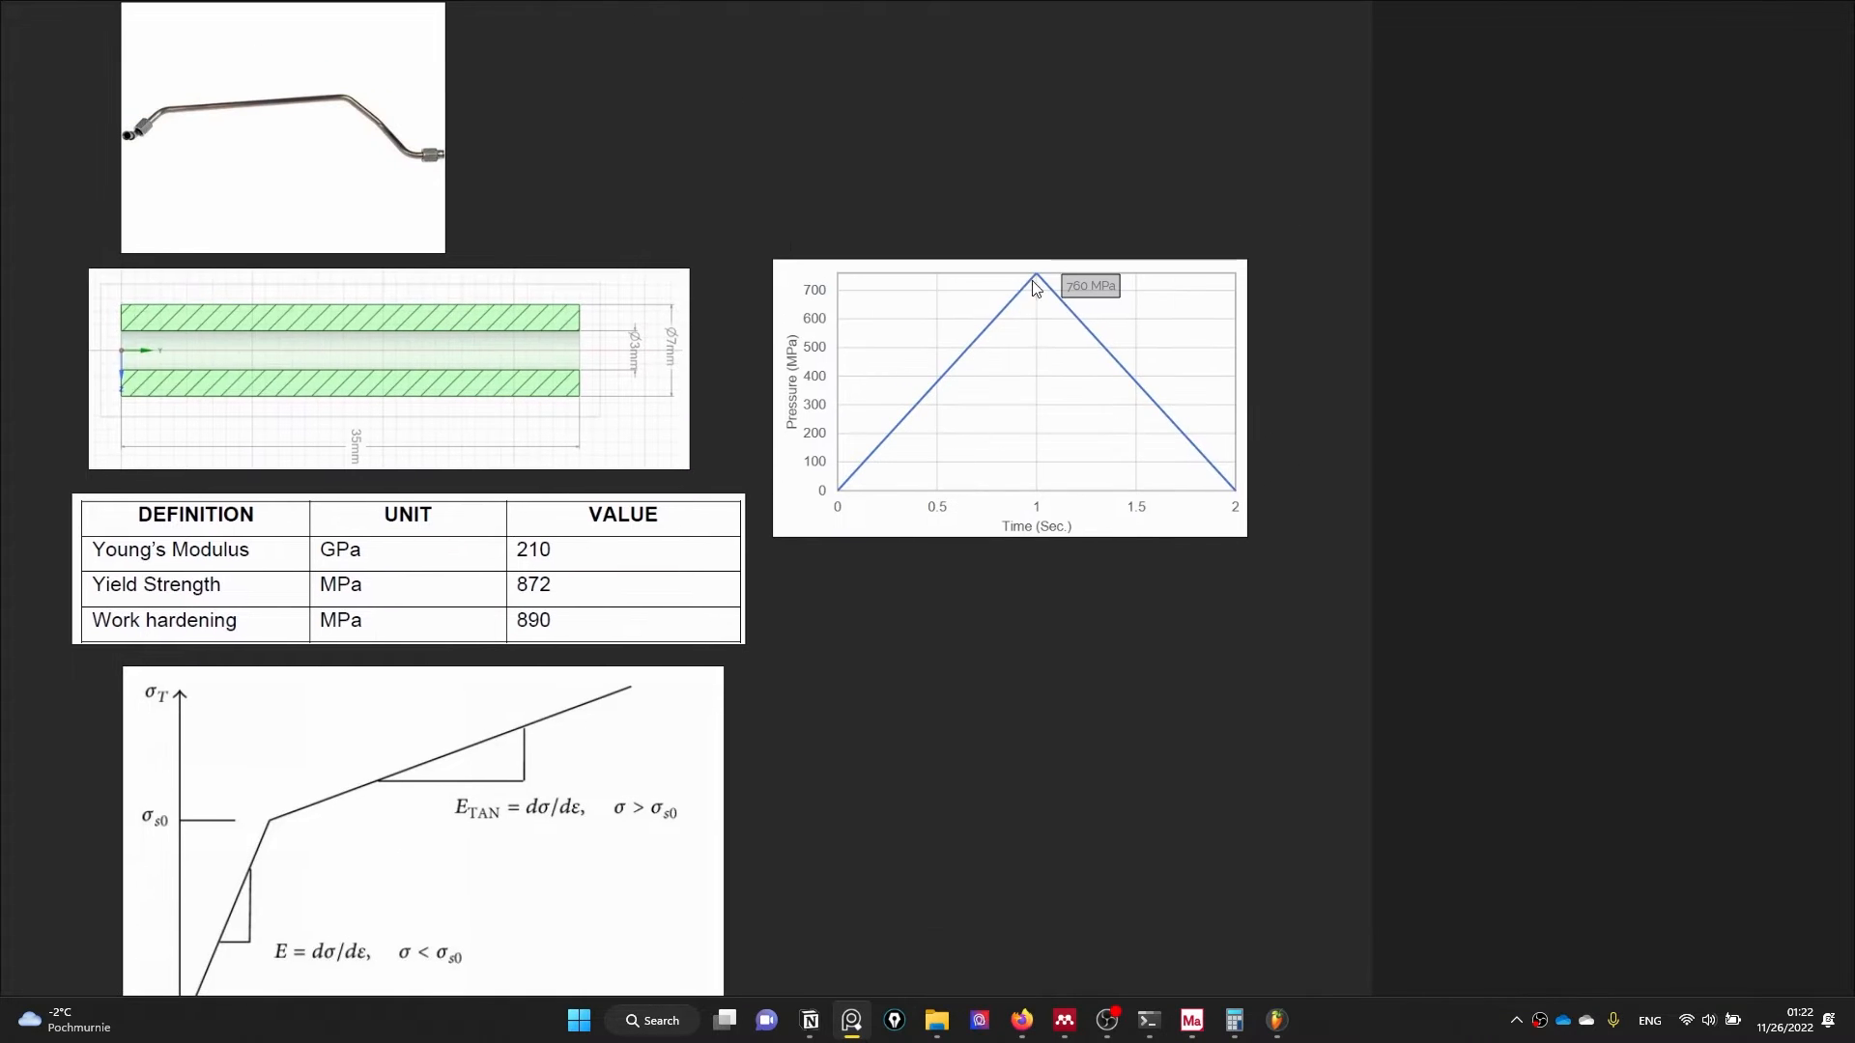
pyautogui.scroll(3, 1081, 309)
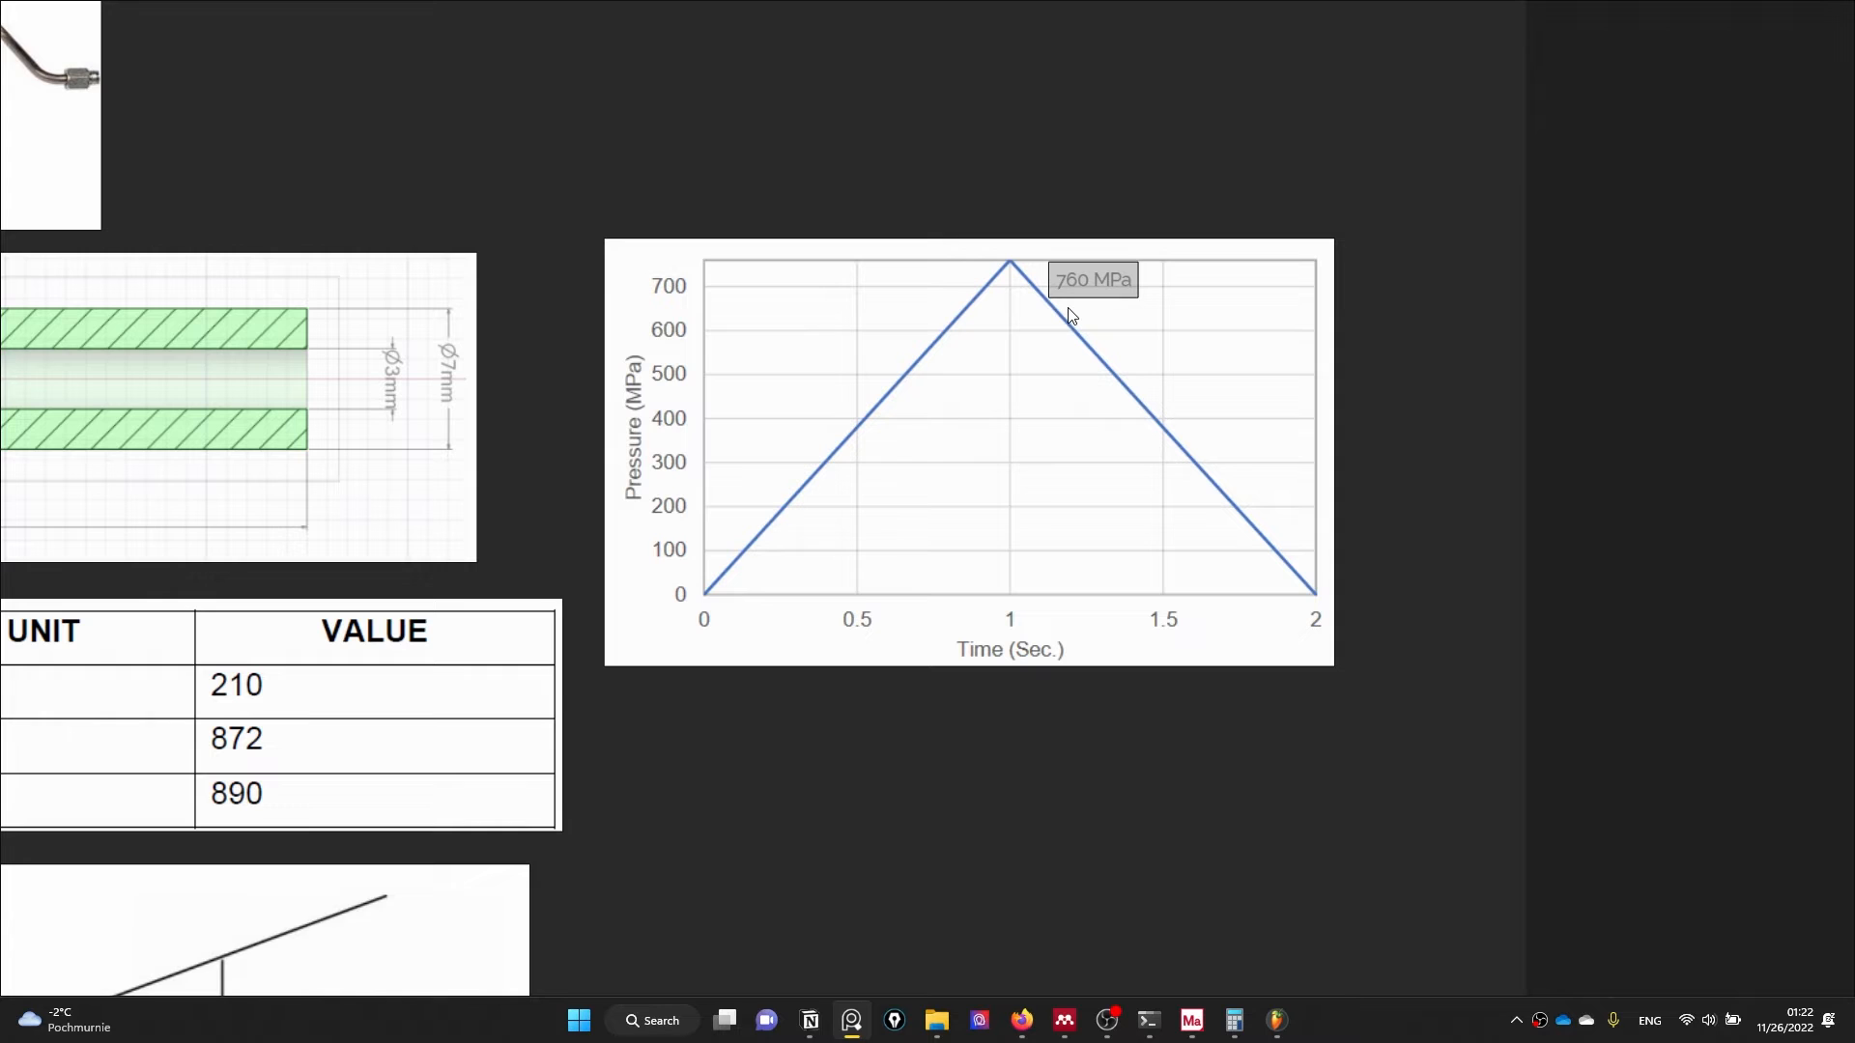
pyautogui.moveTo(981, 387); pyautogui.dragTo(1015, 371)
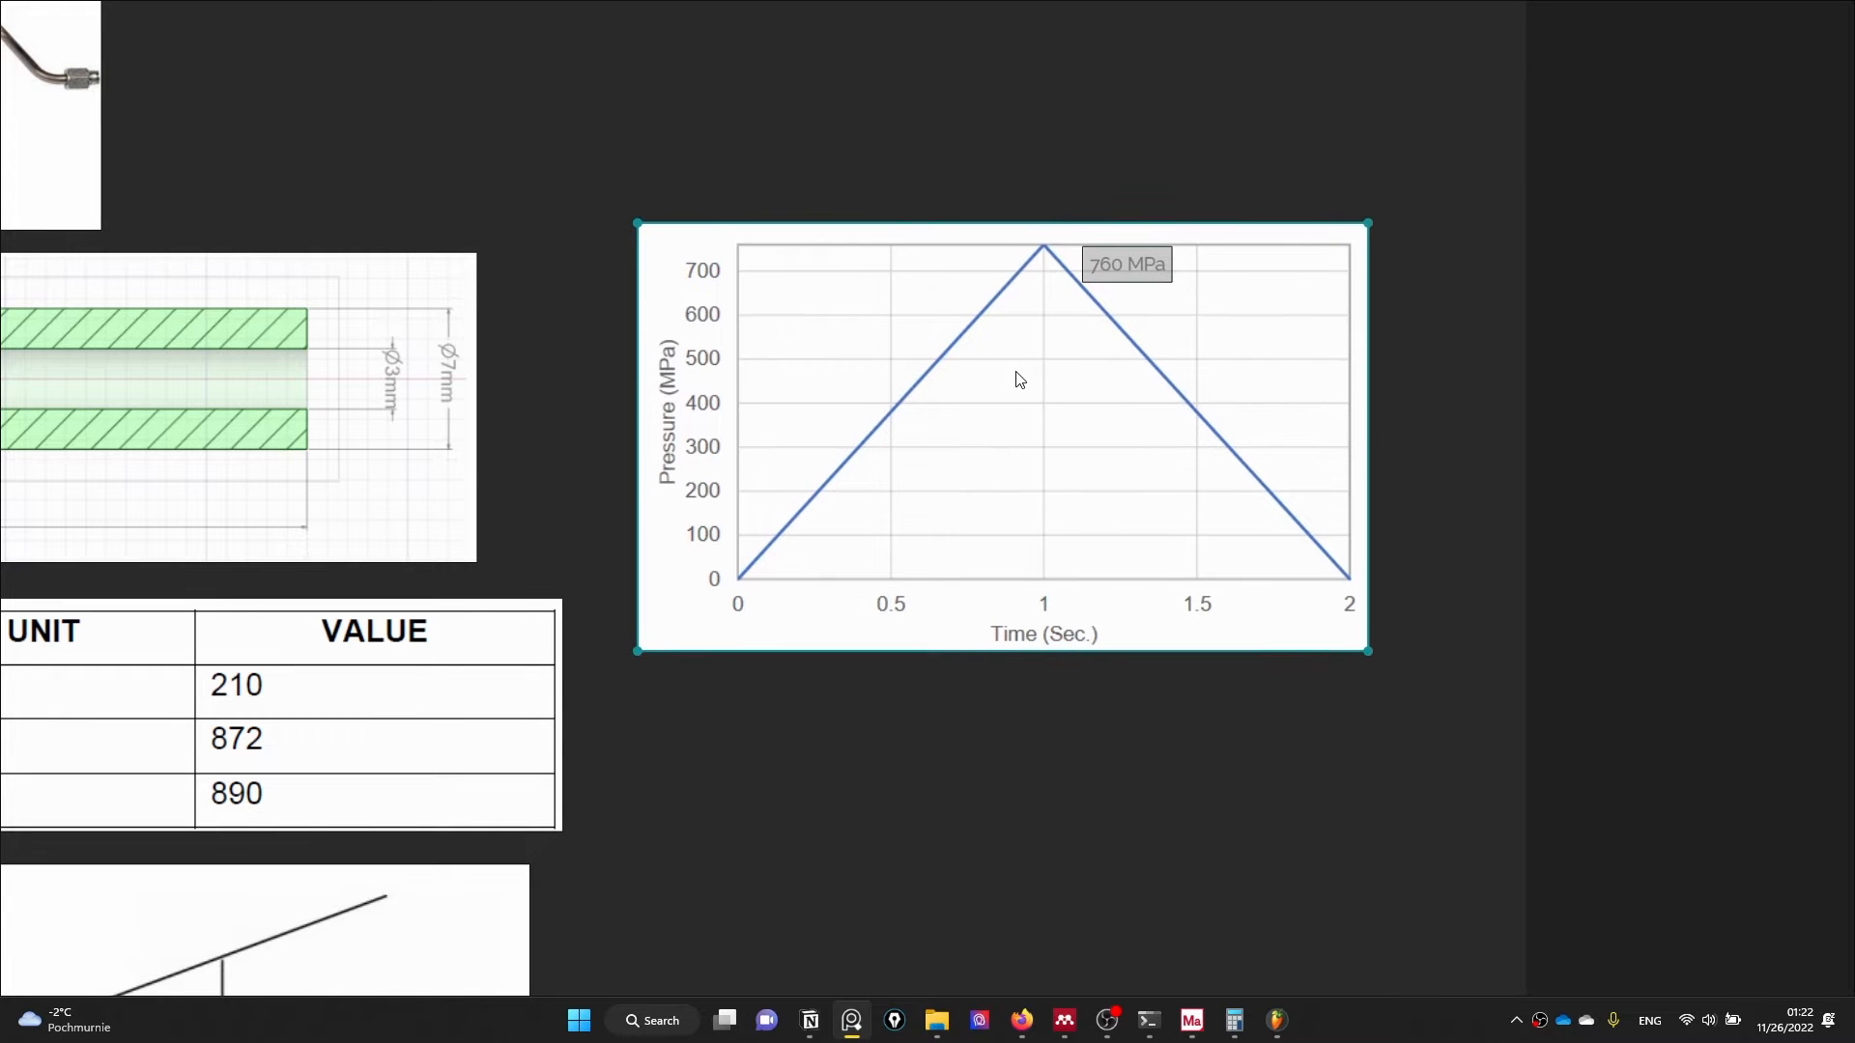
pyautogui.moveTo(1451, 228); pyautogui.dragTo(1431, 216, button='middle')
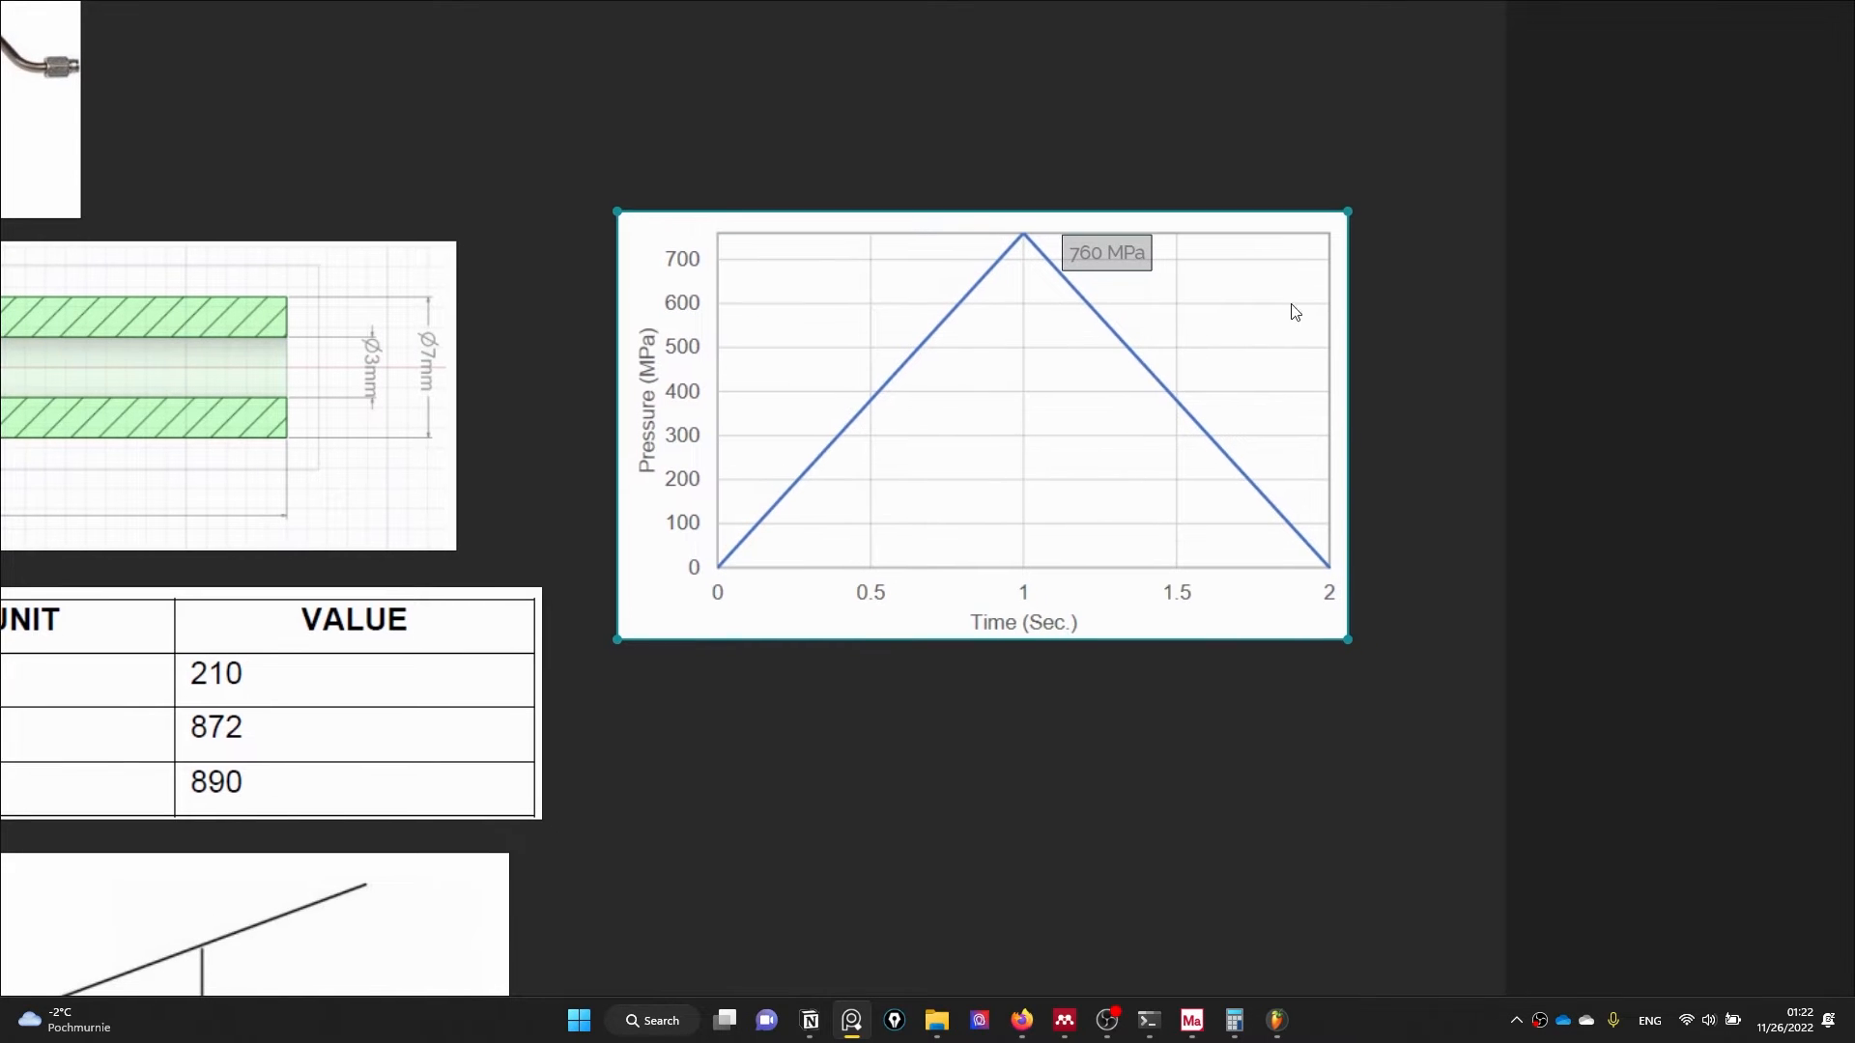
pyautogui.scroll(3, 882, 530)
pyautogui.moveTo(1171, 397); pyautogui.dragTo(1098, 461, button='middle')
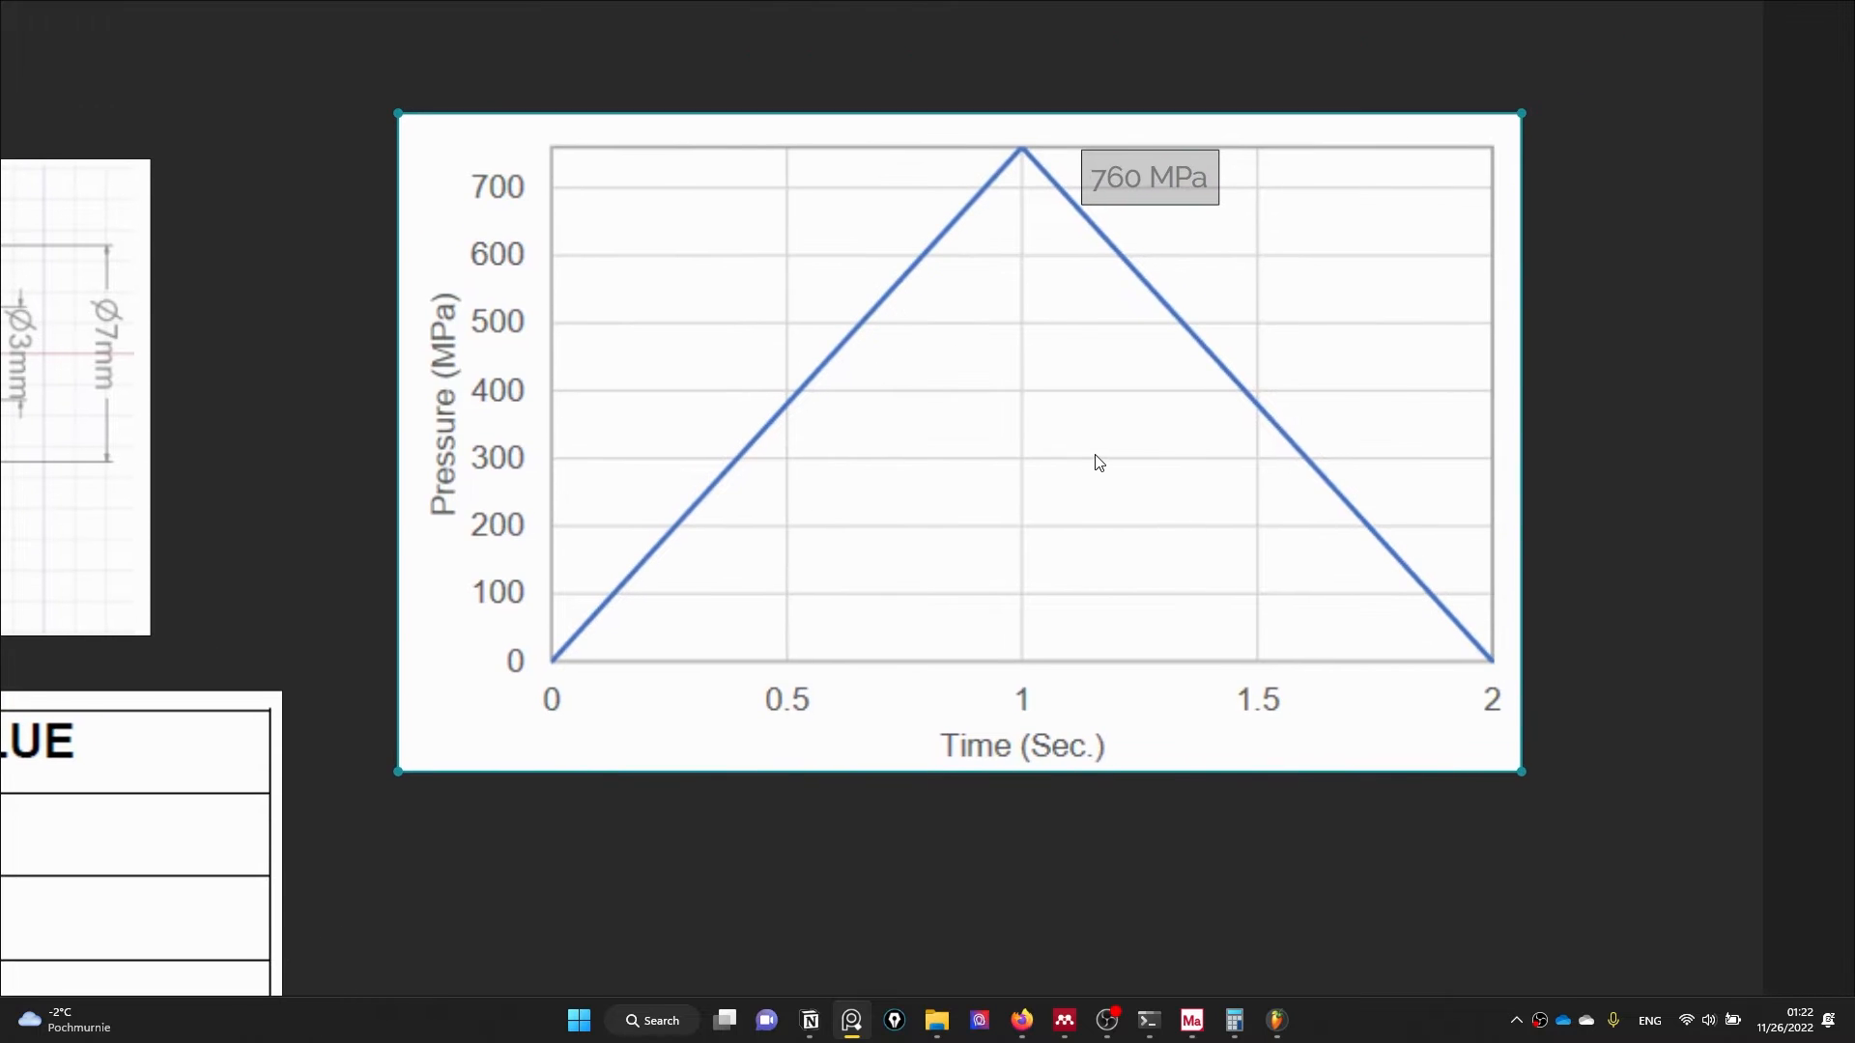
# - Examine the full pressure-versus-time graph alongside the other reference images on the board
pyautogui.scroll(-1, 1098, 462)
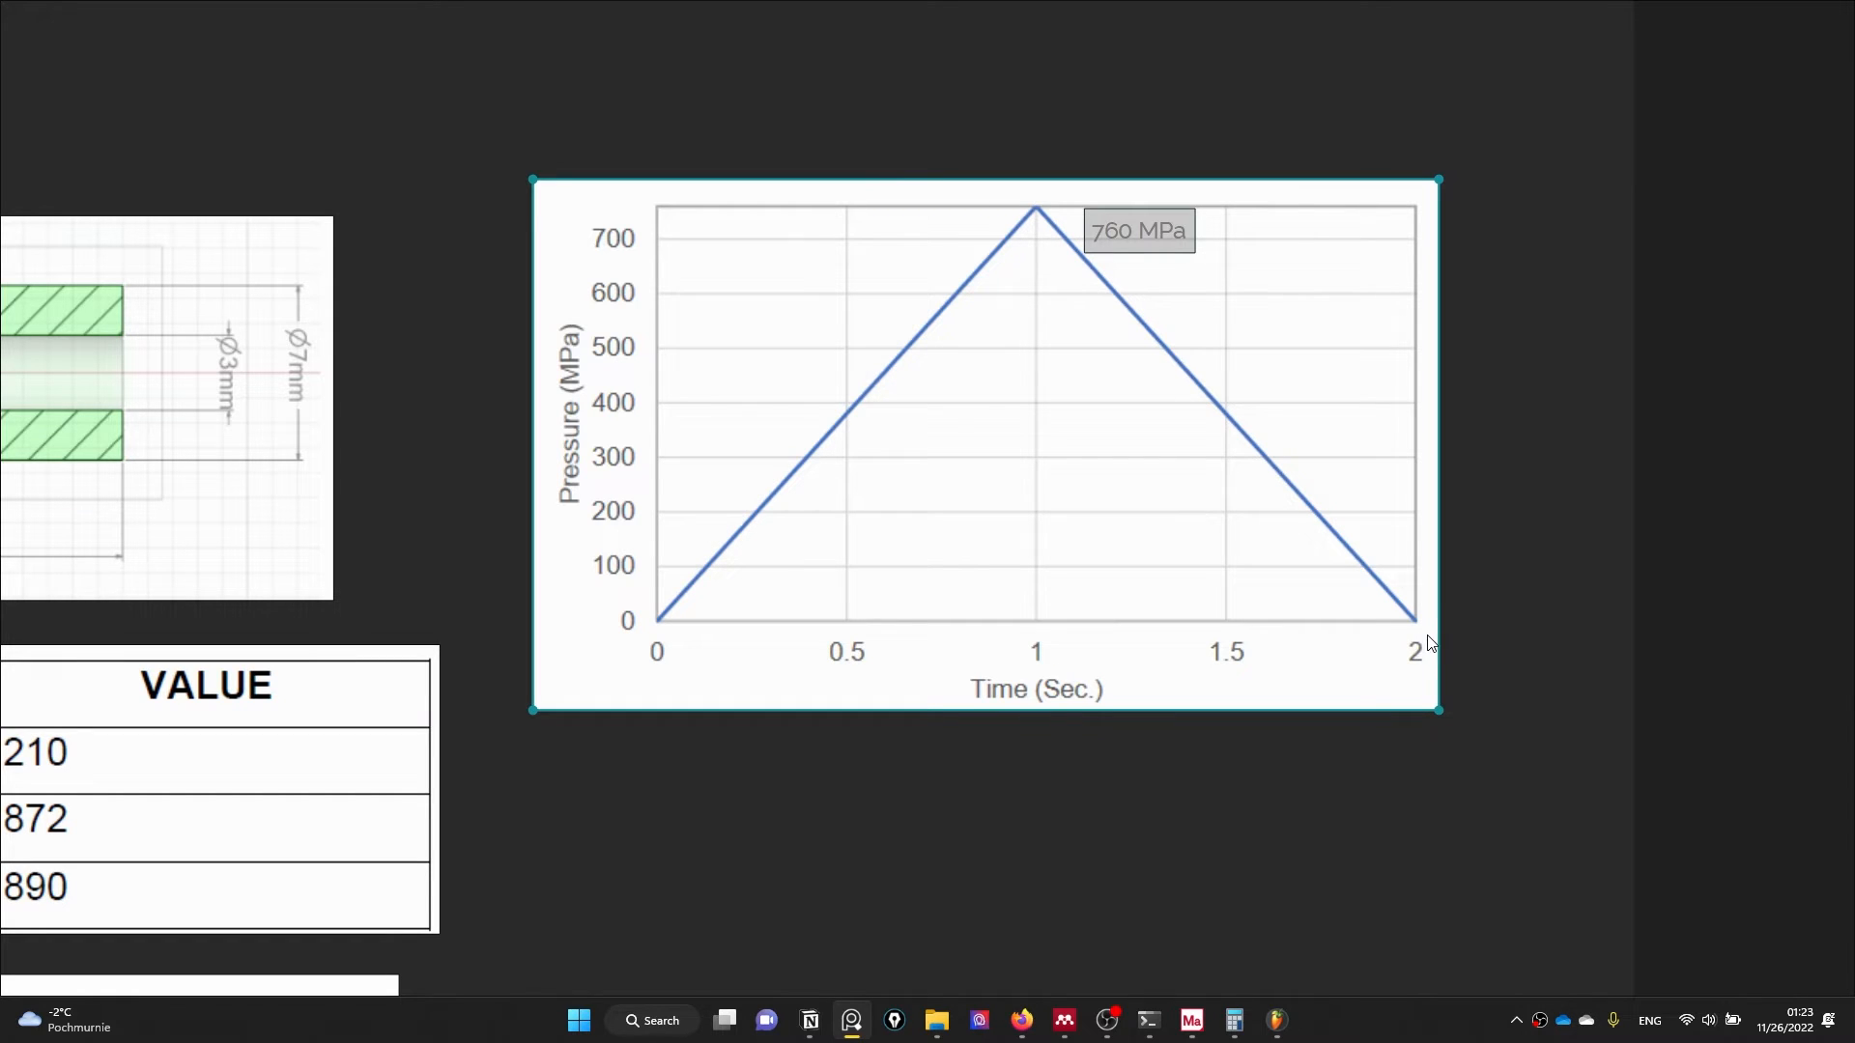
pyautogui.keyDown('ctrl'); pyautogui.scroll(-5, 981, 579); pyautogui.keyUp('ctrl')
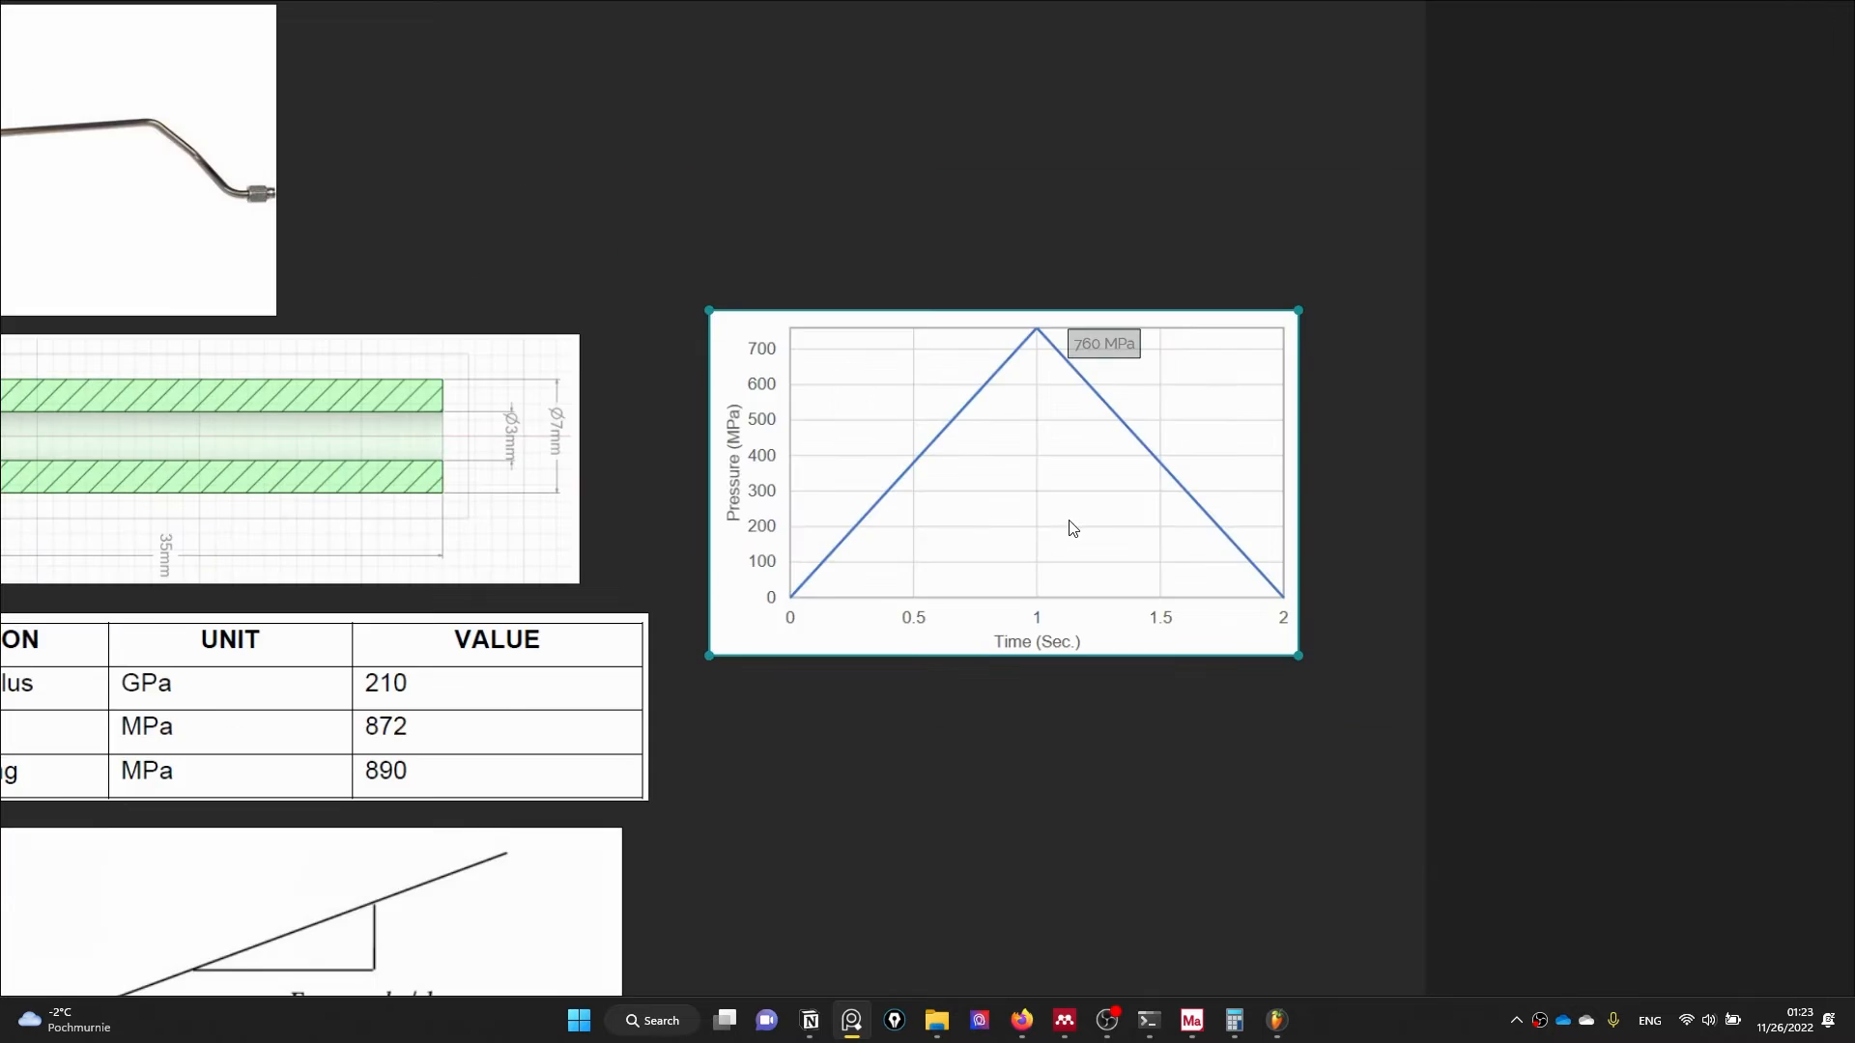
pyautogui.moveTo(1069, 520); pyautogui.dragTo(1082, 447, button='middle')
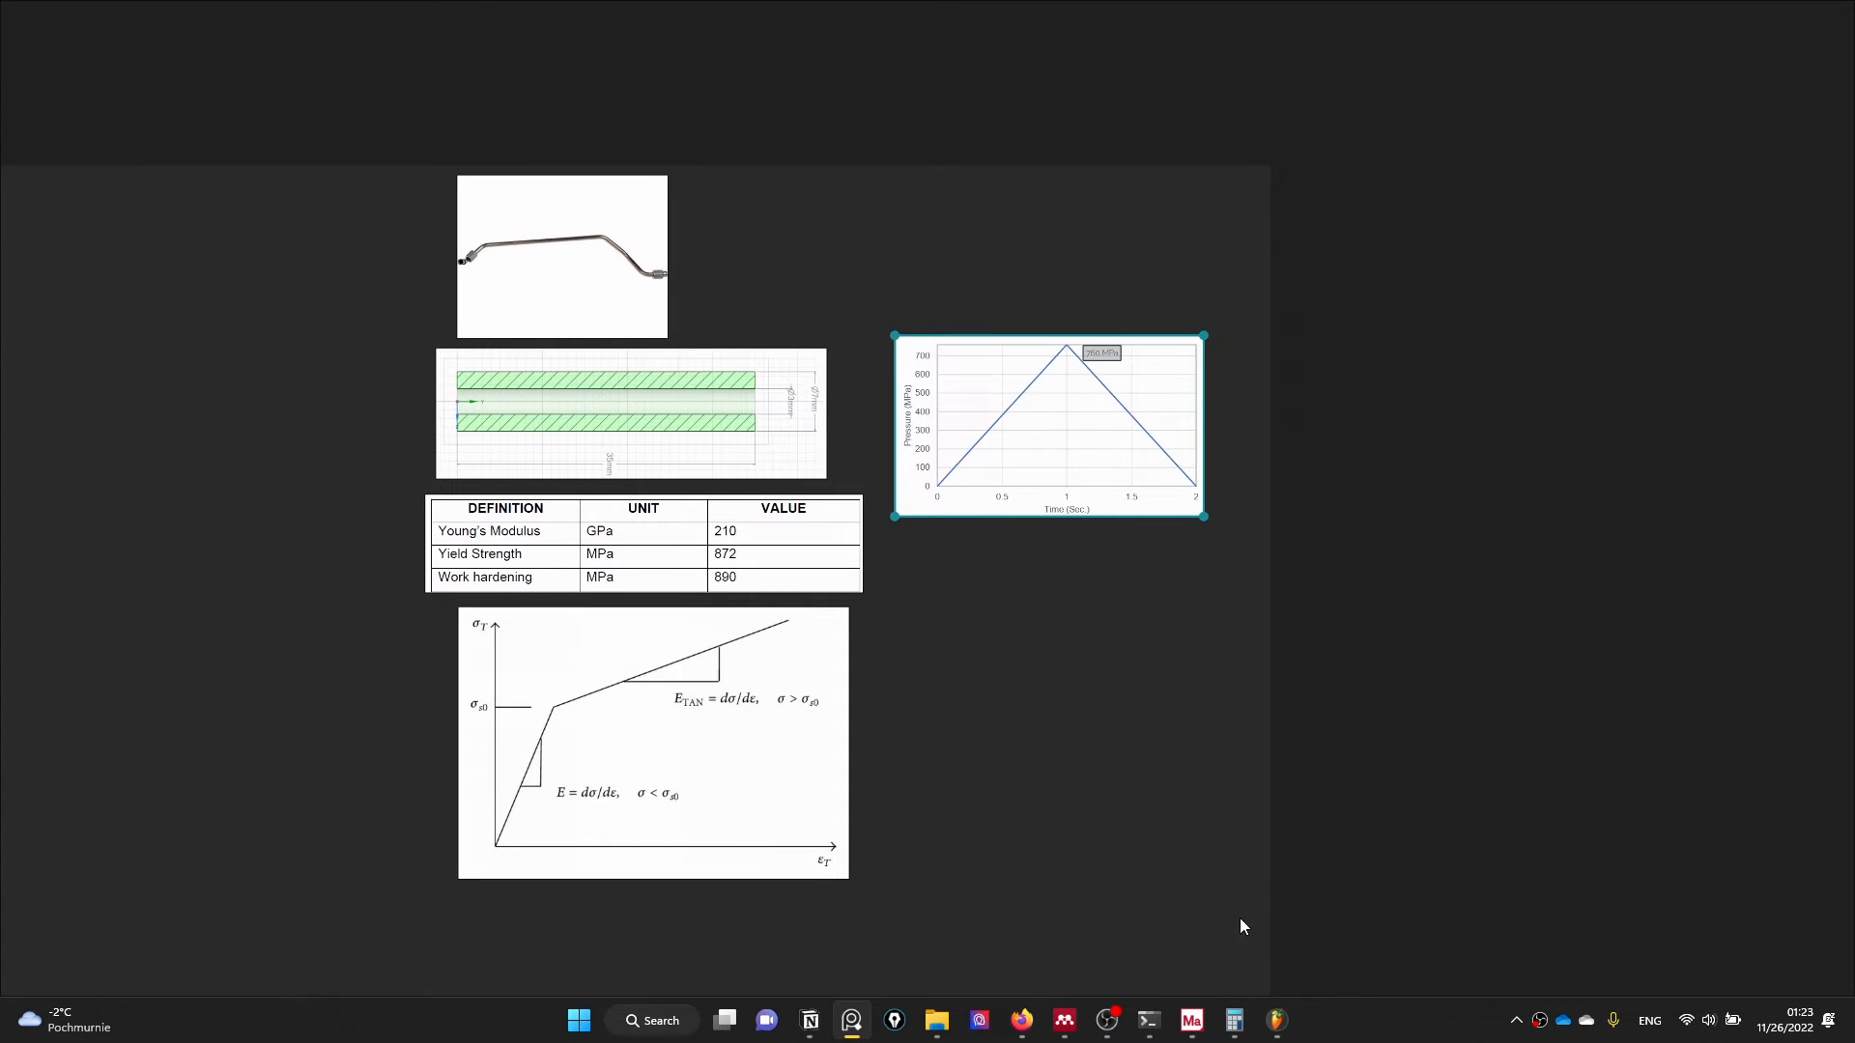
# - Switch back to Marc Mentat and create a table with one independent variable of type time
pyautogui.click(1191, 1020)
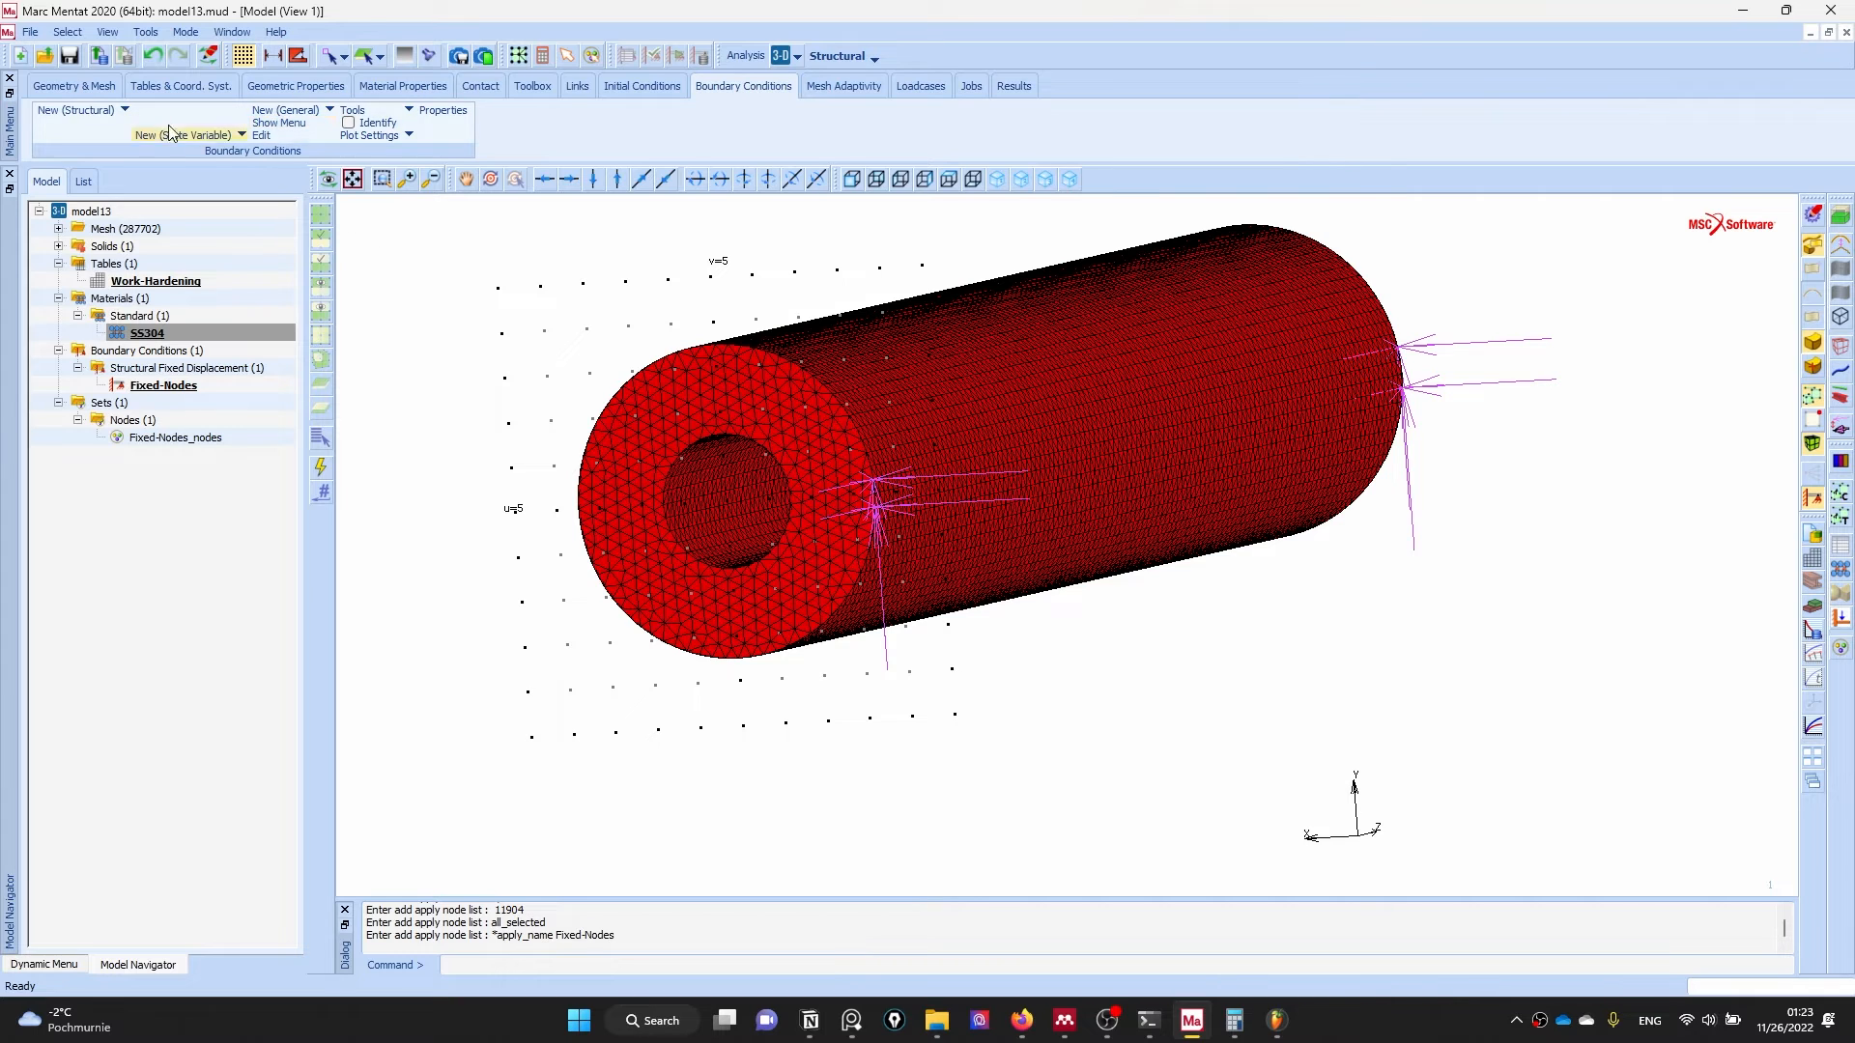
pyautogui.click(224, 87)
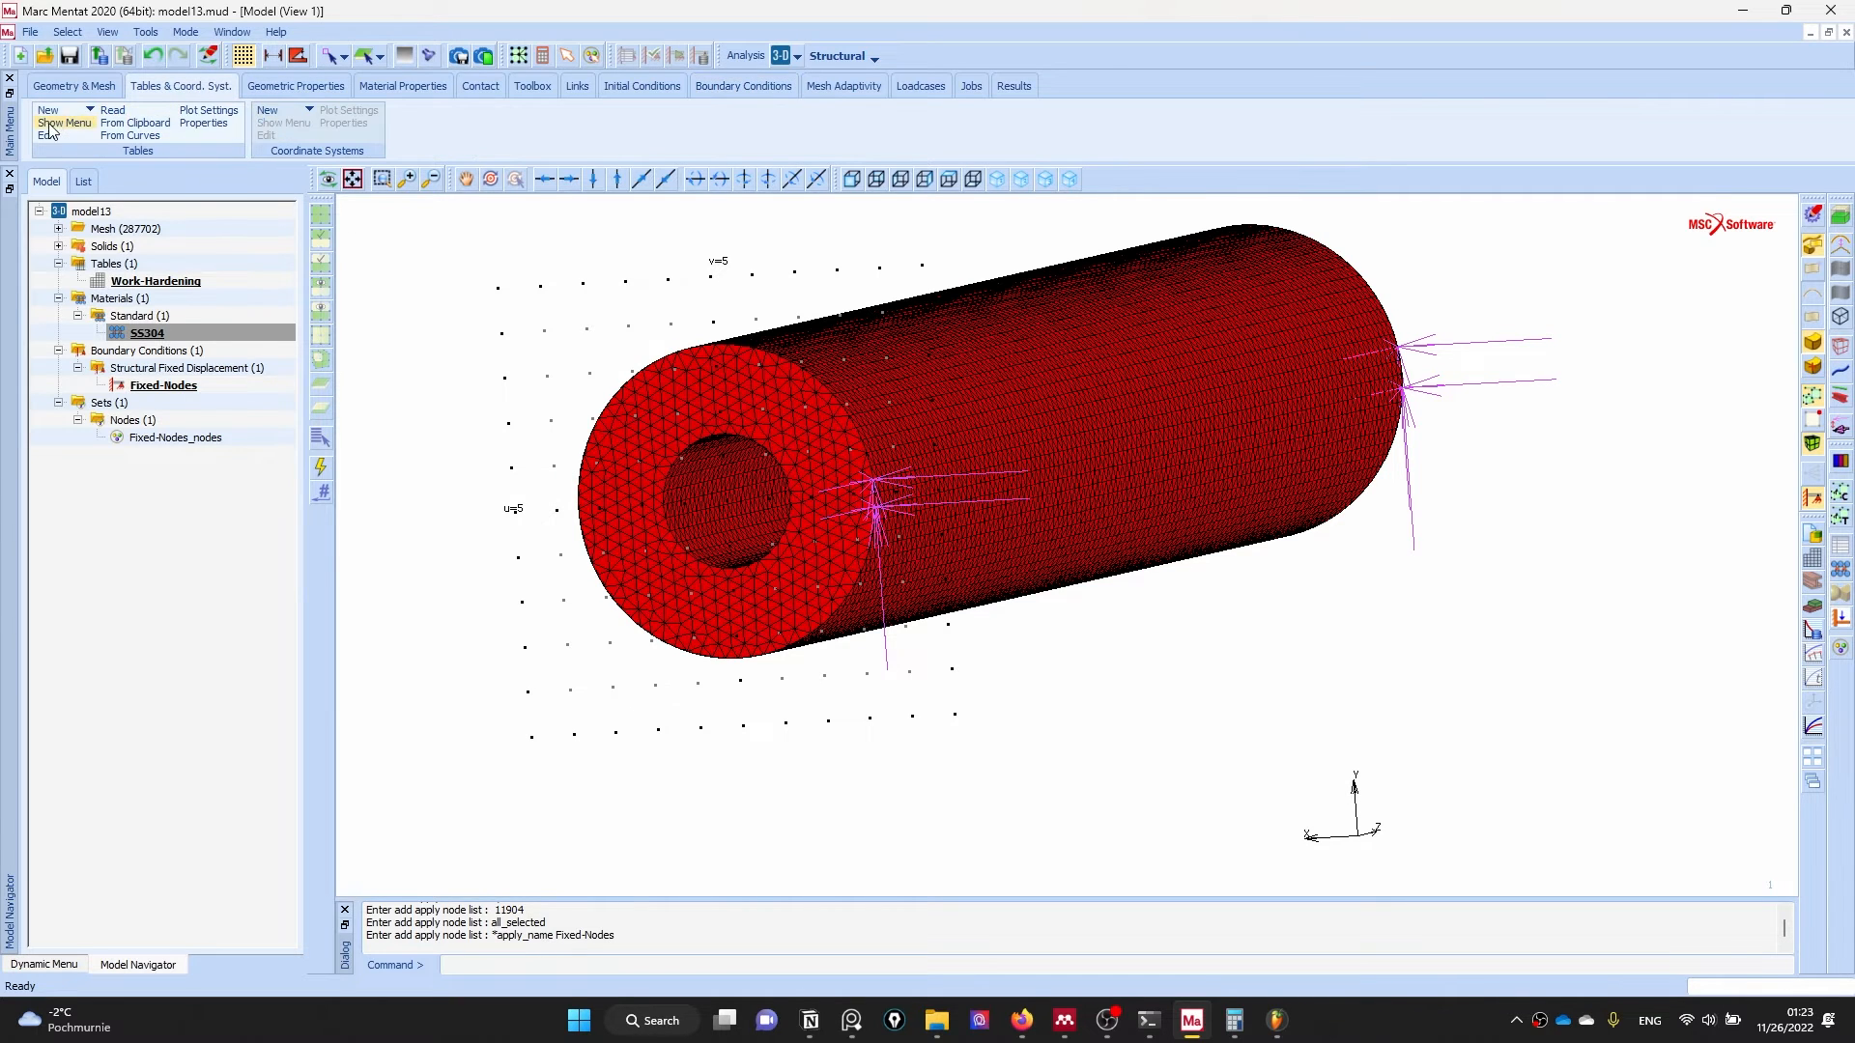
pyautogui.click(53, 110)
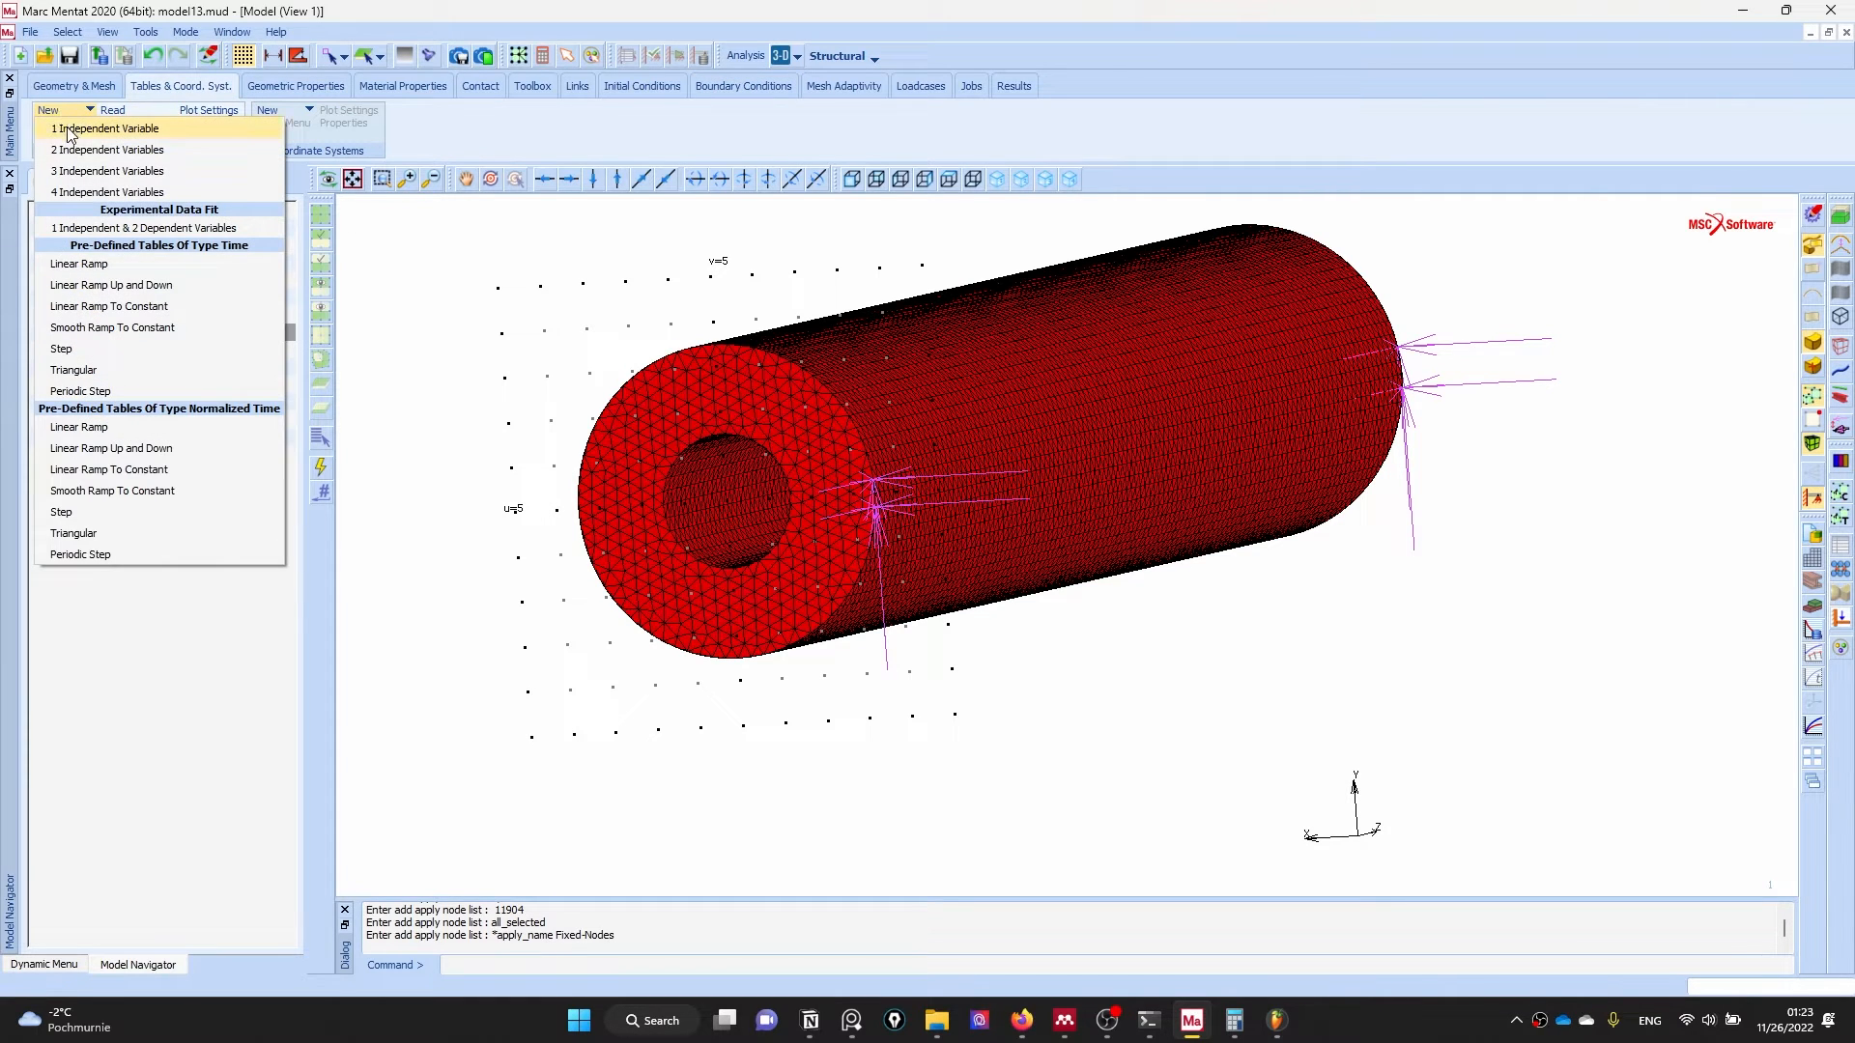
pyautogui.click(68, 131)
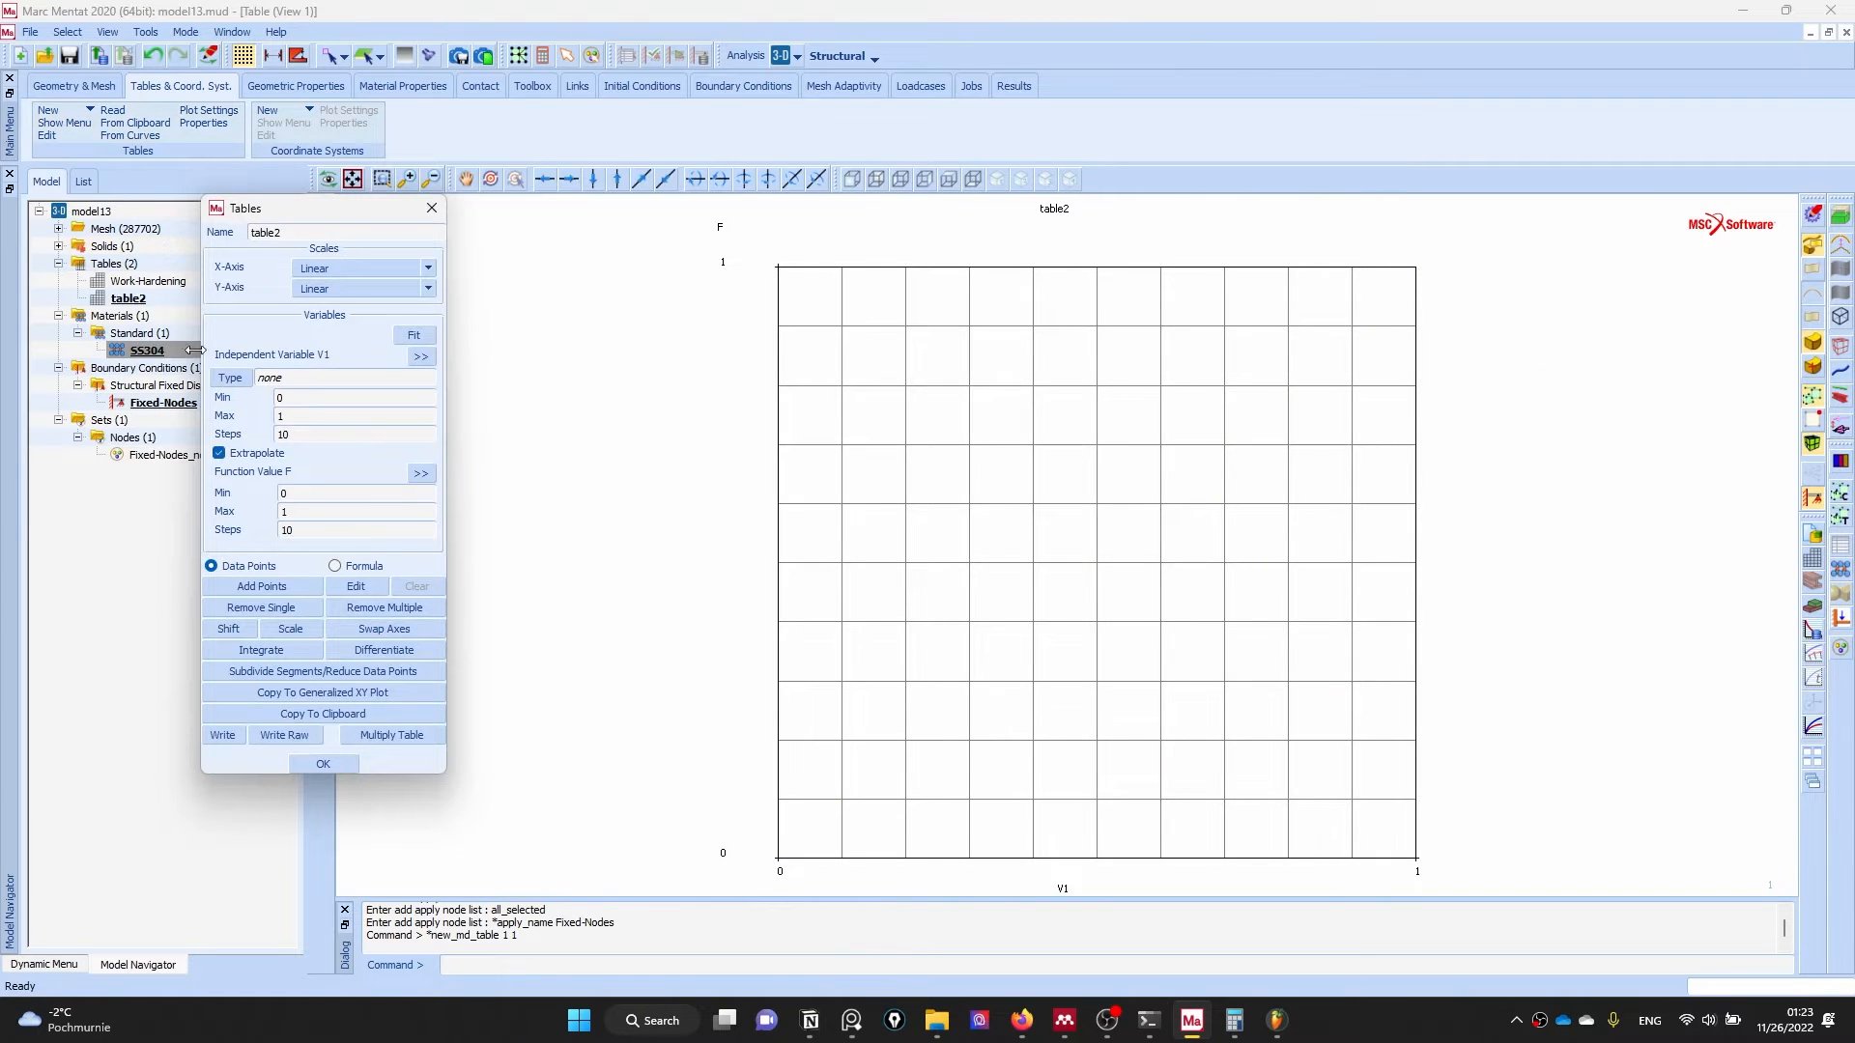
pyautogui.click(230, 377)
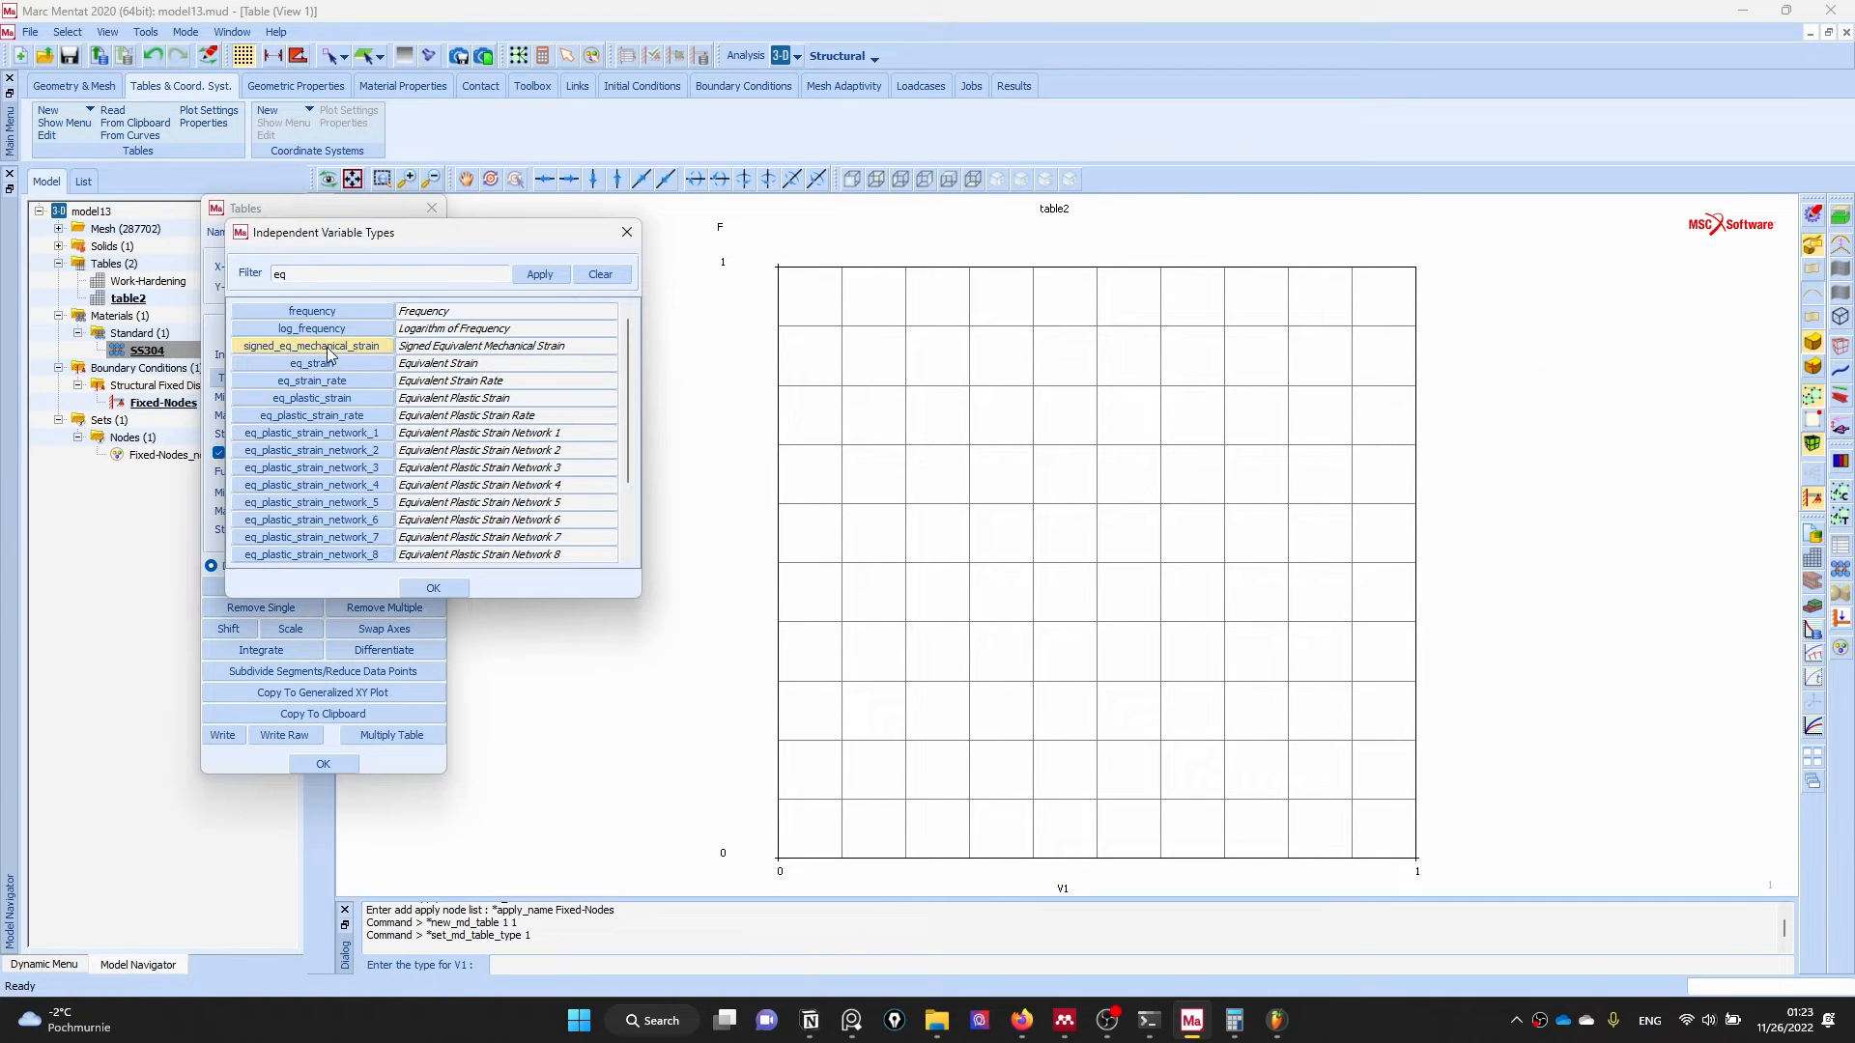
pyautogui.moveTo(322, 276); pyautogui.dragTo(175, 263)
pyautogui.press('BackSpace')
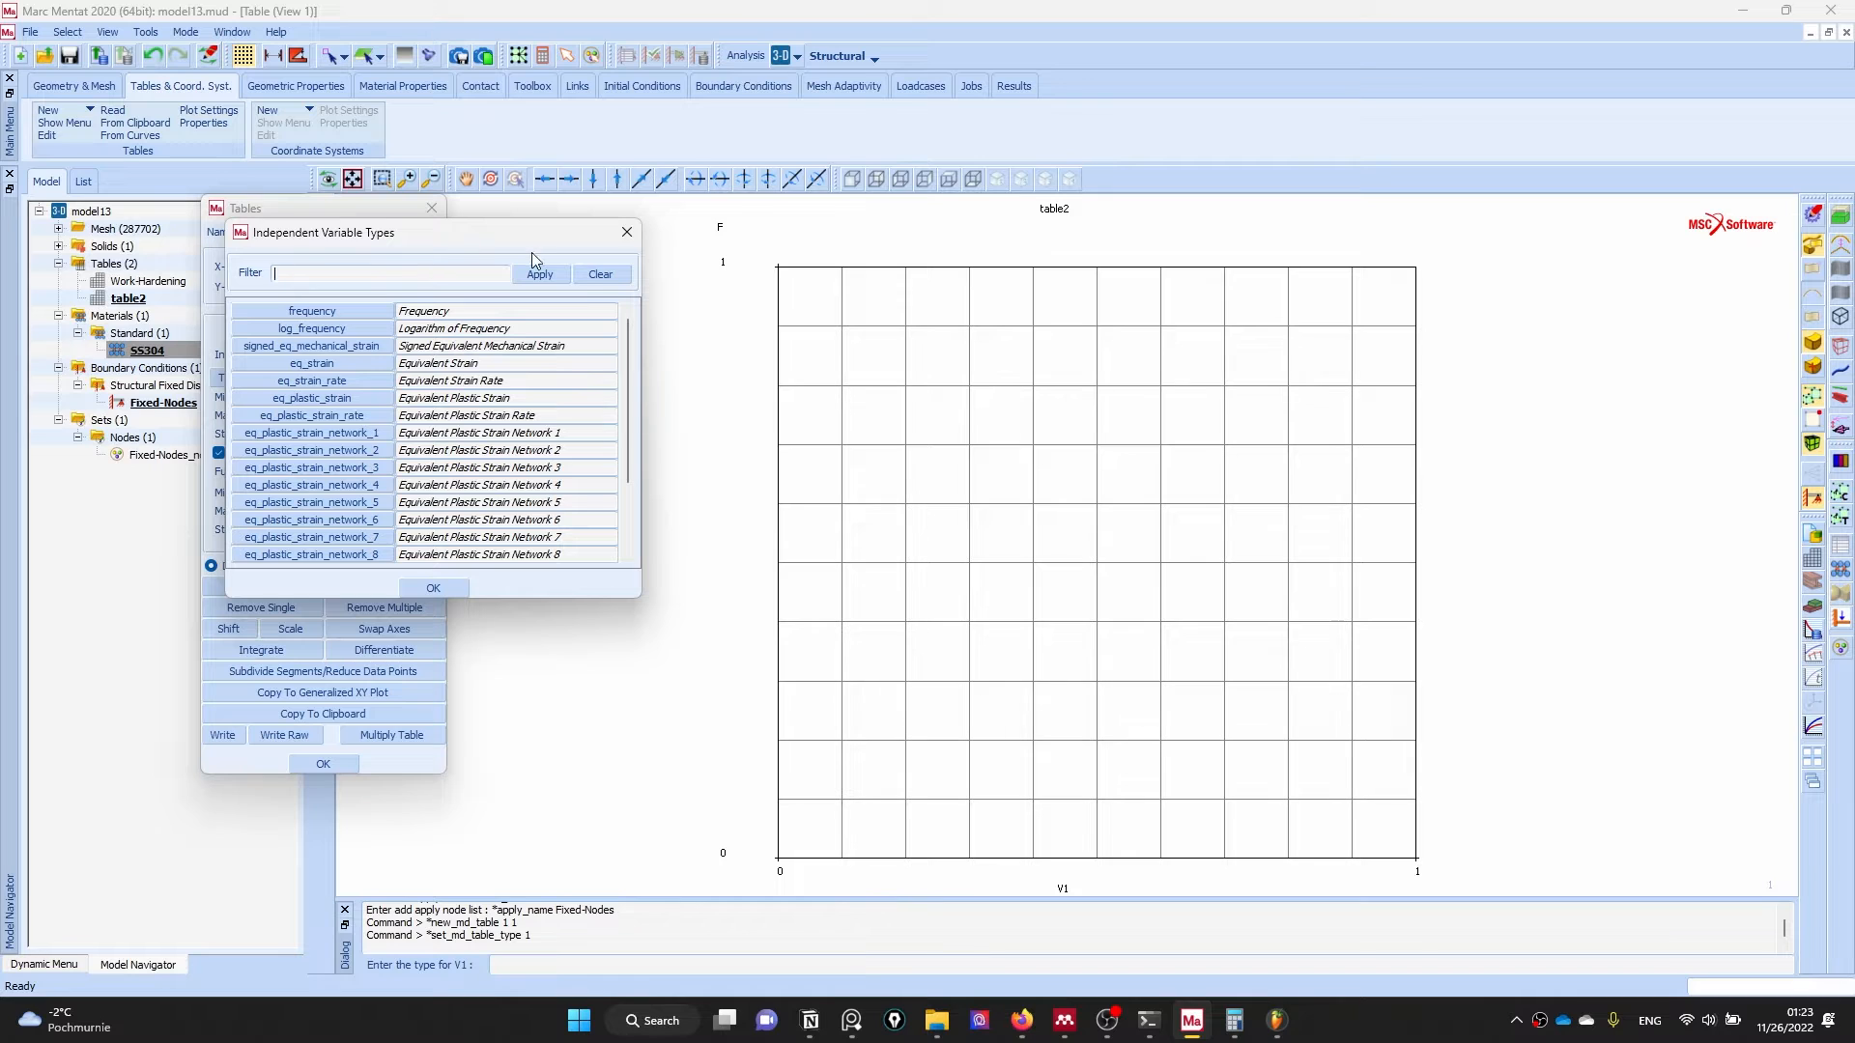
pyautogui.click(536, 272)
pyautogui.doubleClick(315, 328)
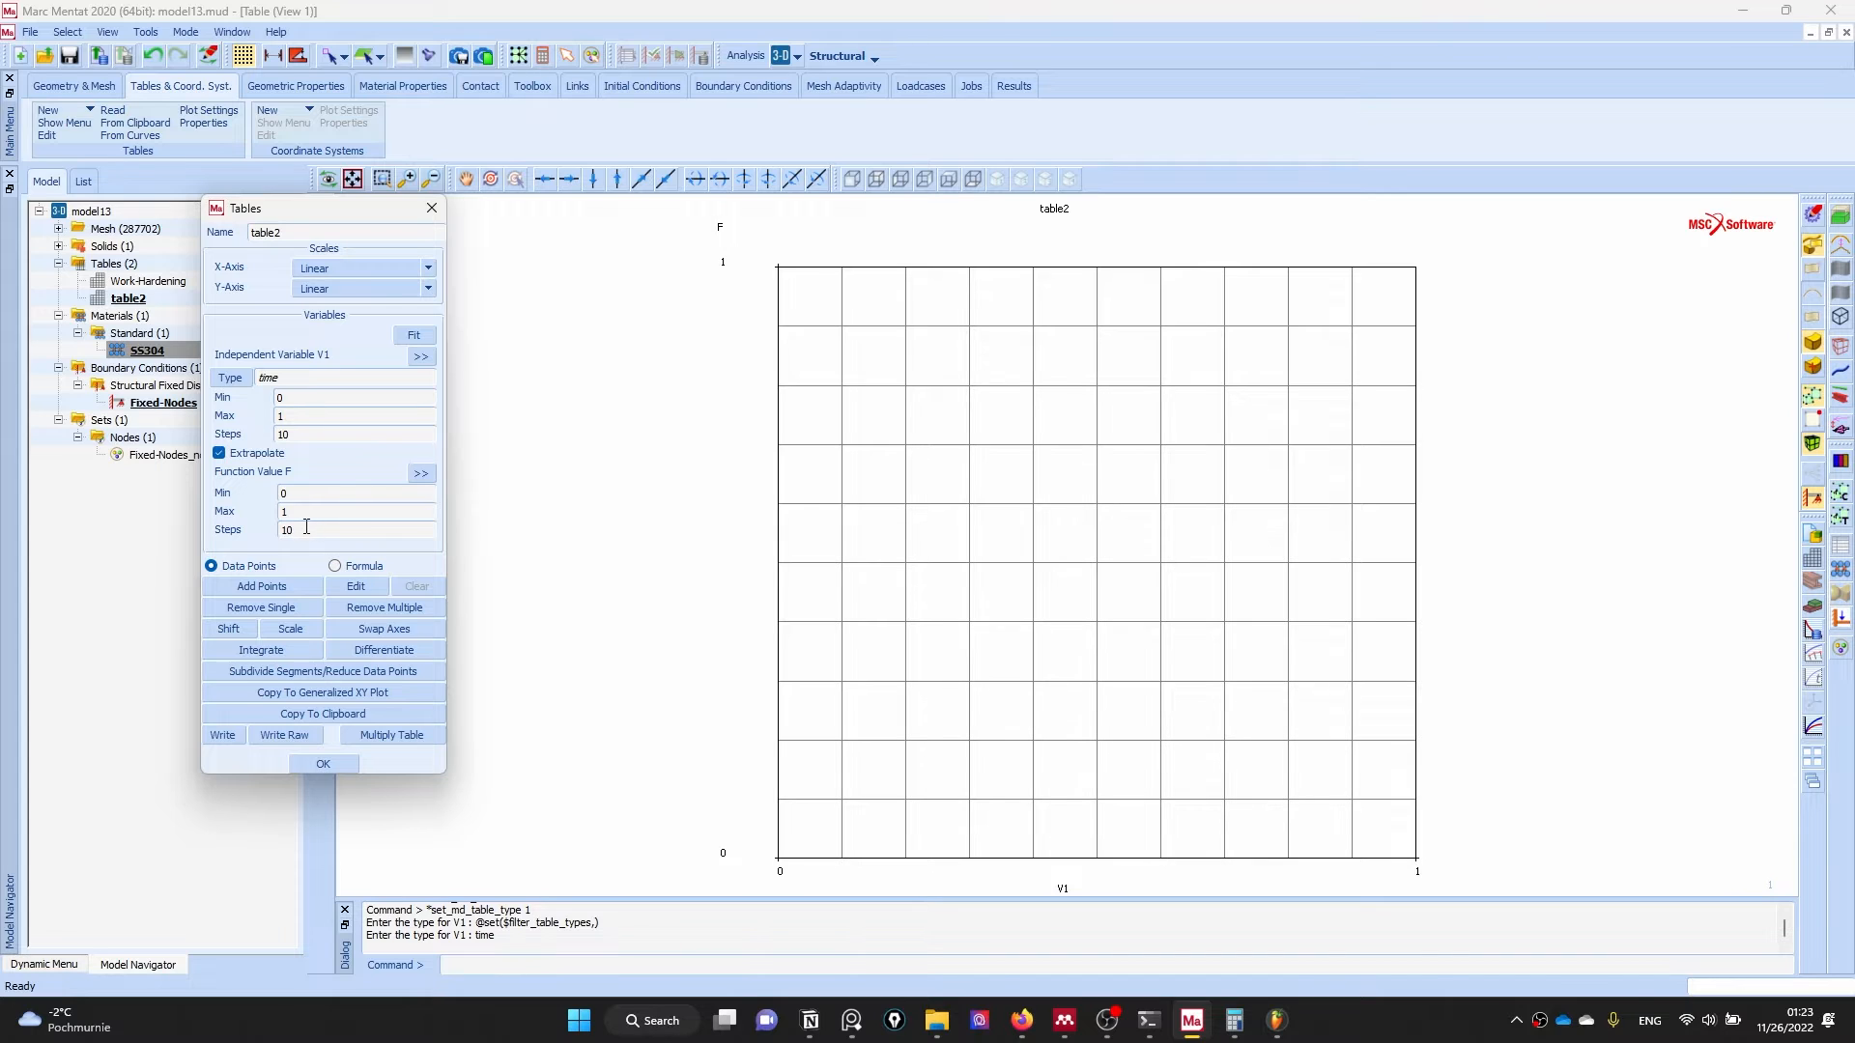
# - Add the data points (0, 0), (0.5, 1) and (1, 0) to the new time table
pyautogui.moveTo(290, 528); pyautogui.dragTo(253, 527)
pyautogui.click(288, 416)
pyautogui.click(265, 589)
pyautogui.click(779, 860)
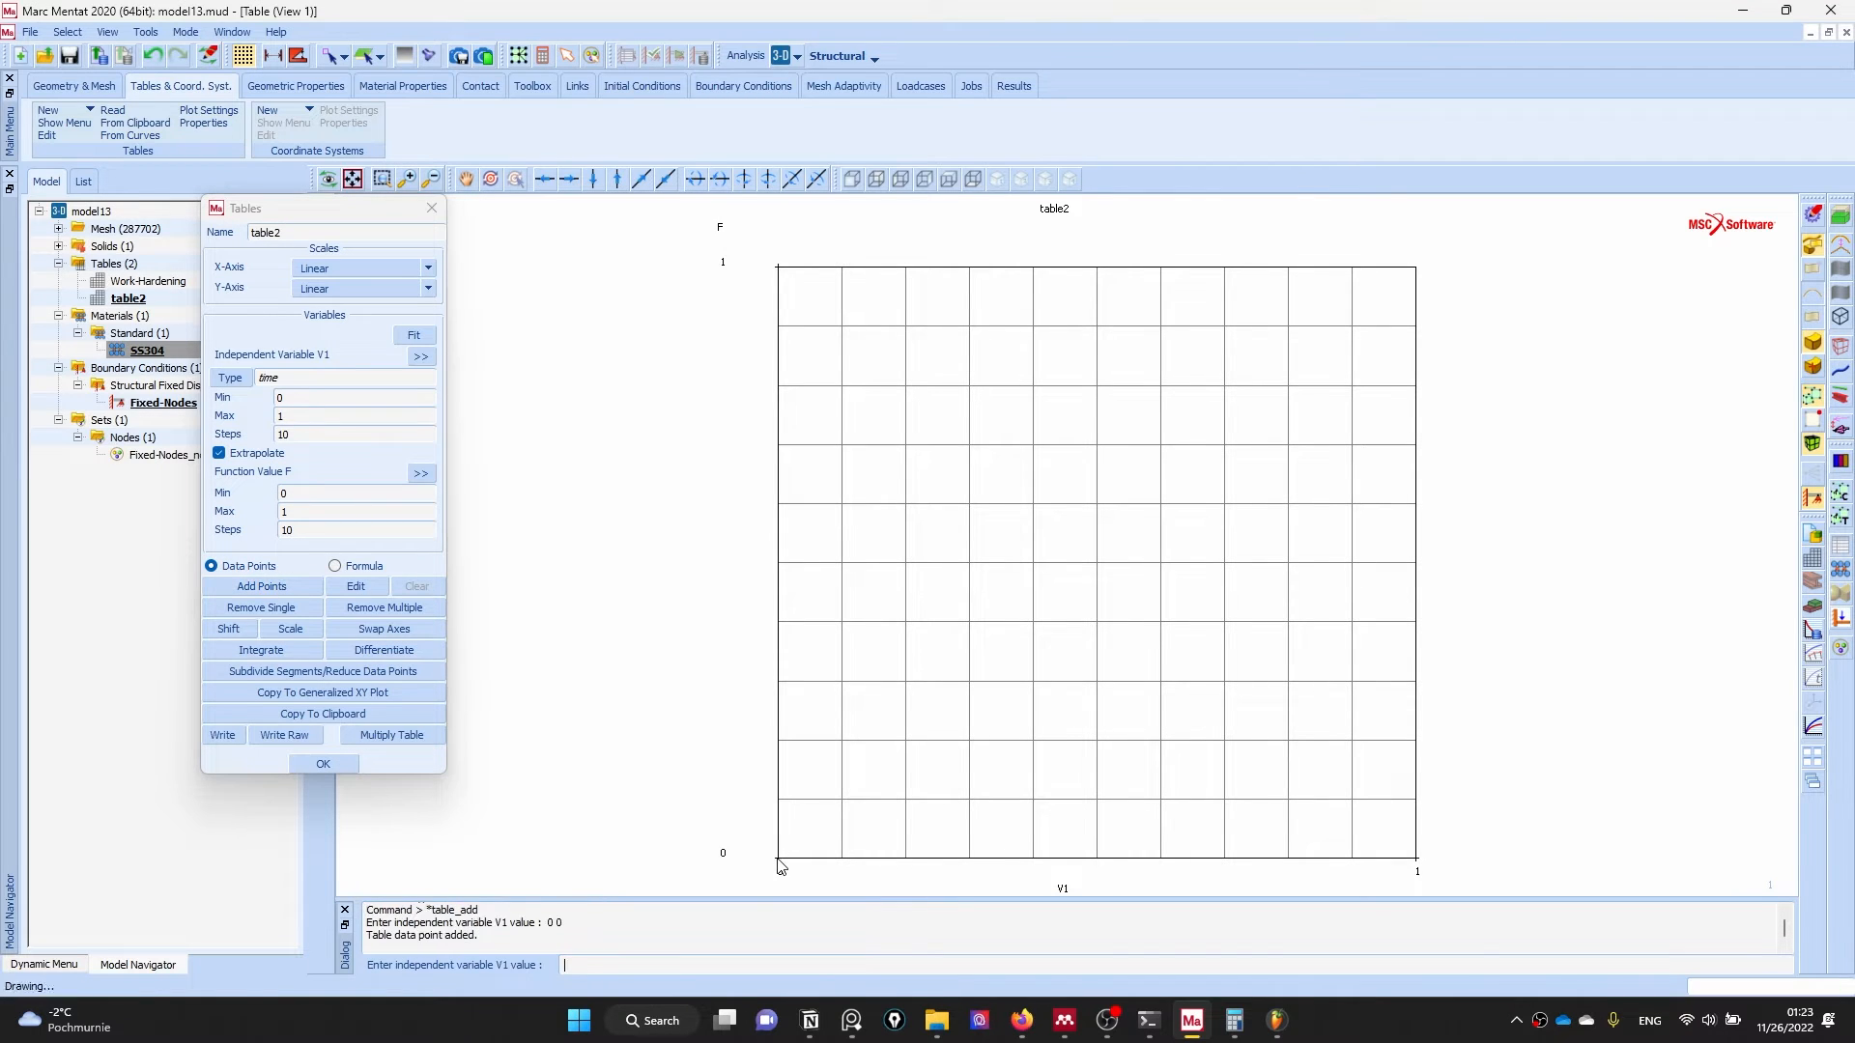
pyautogui.click(1098, 267)
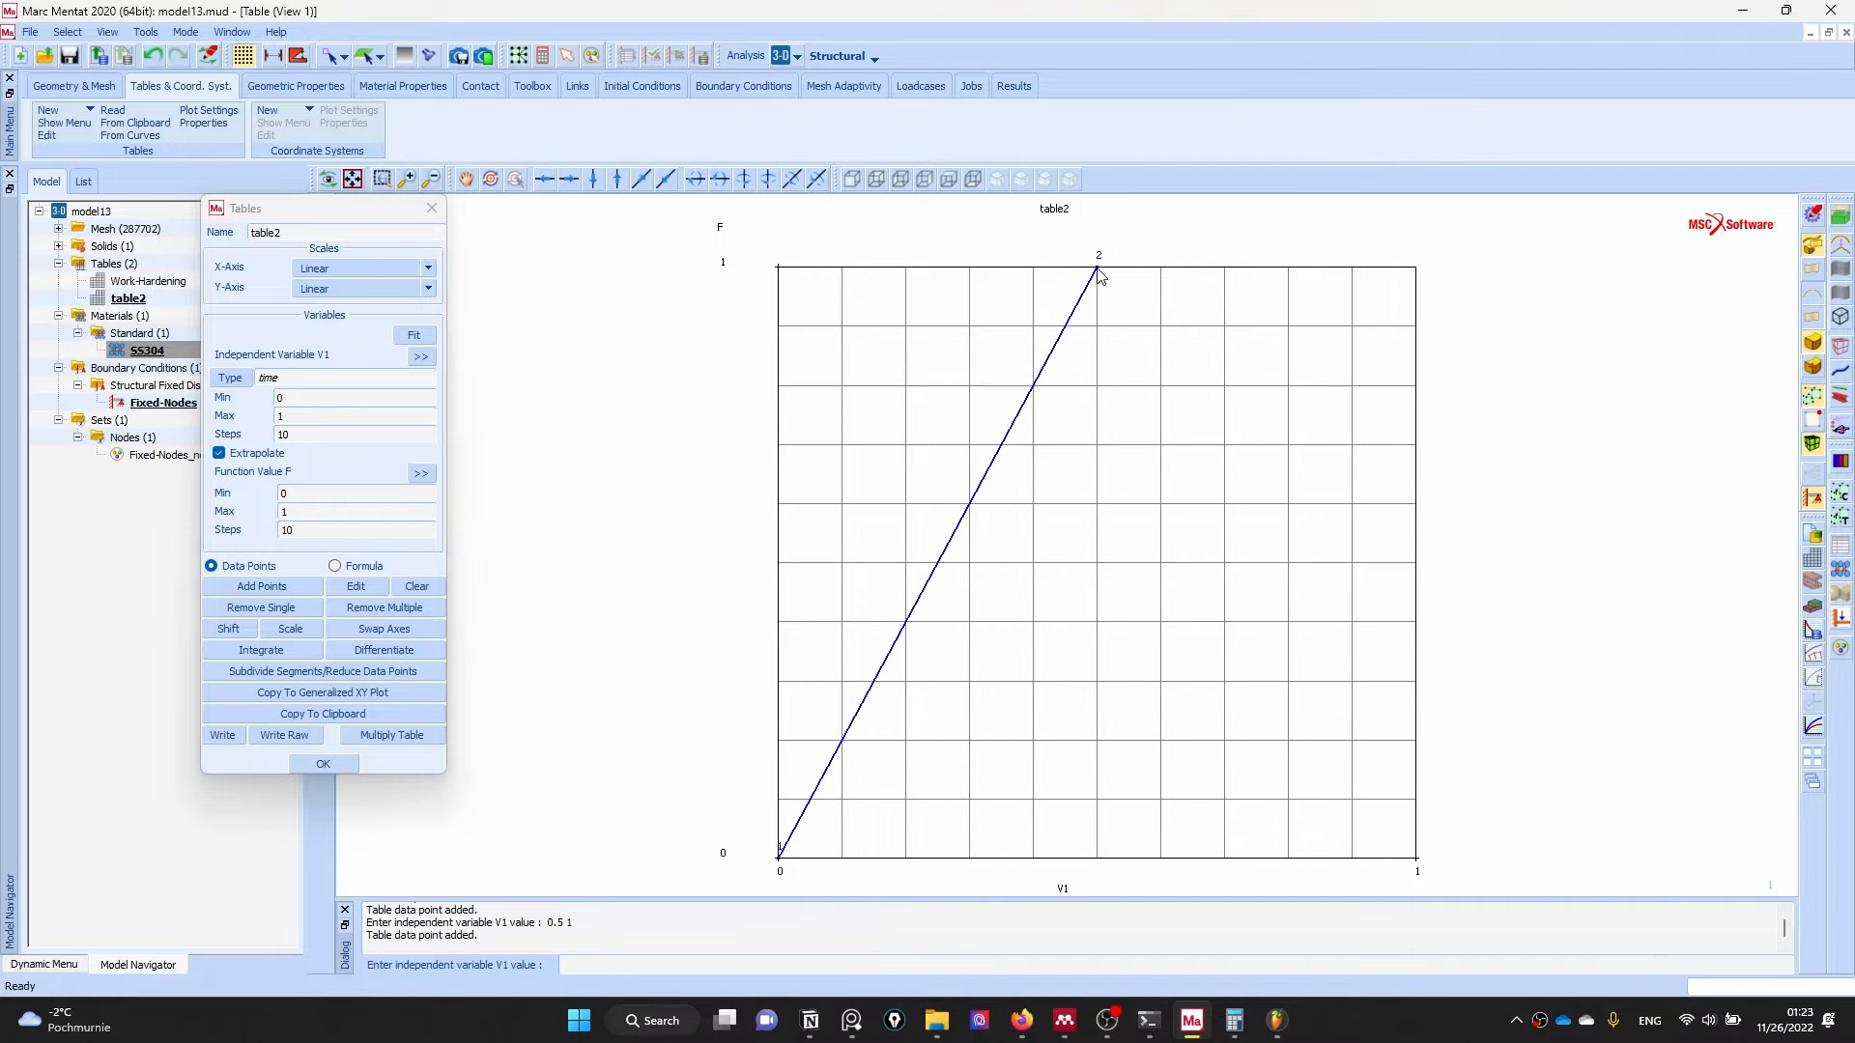
pyautogui.click(1417, 859)
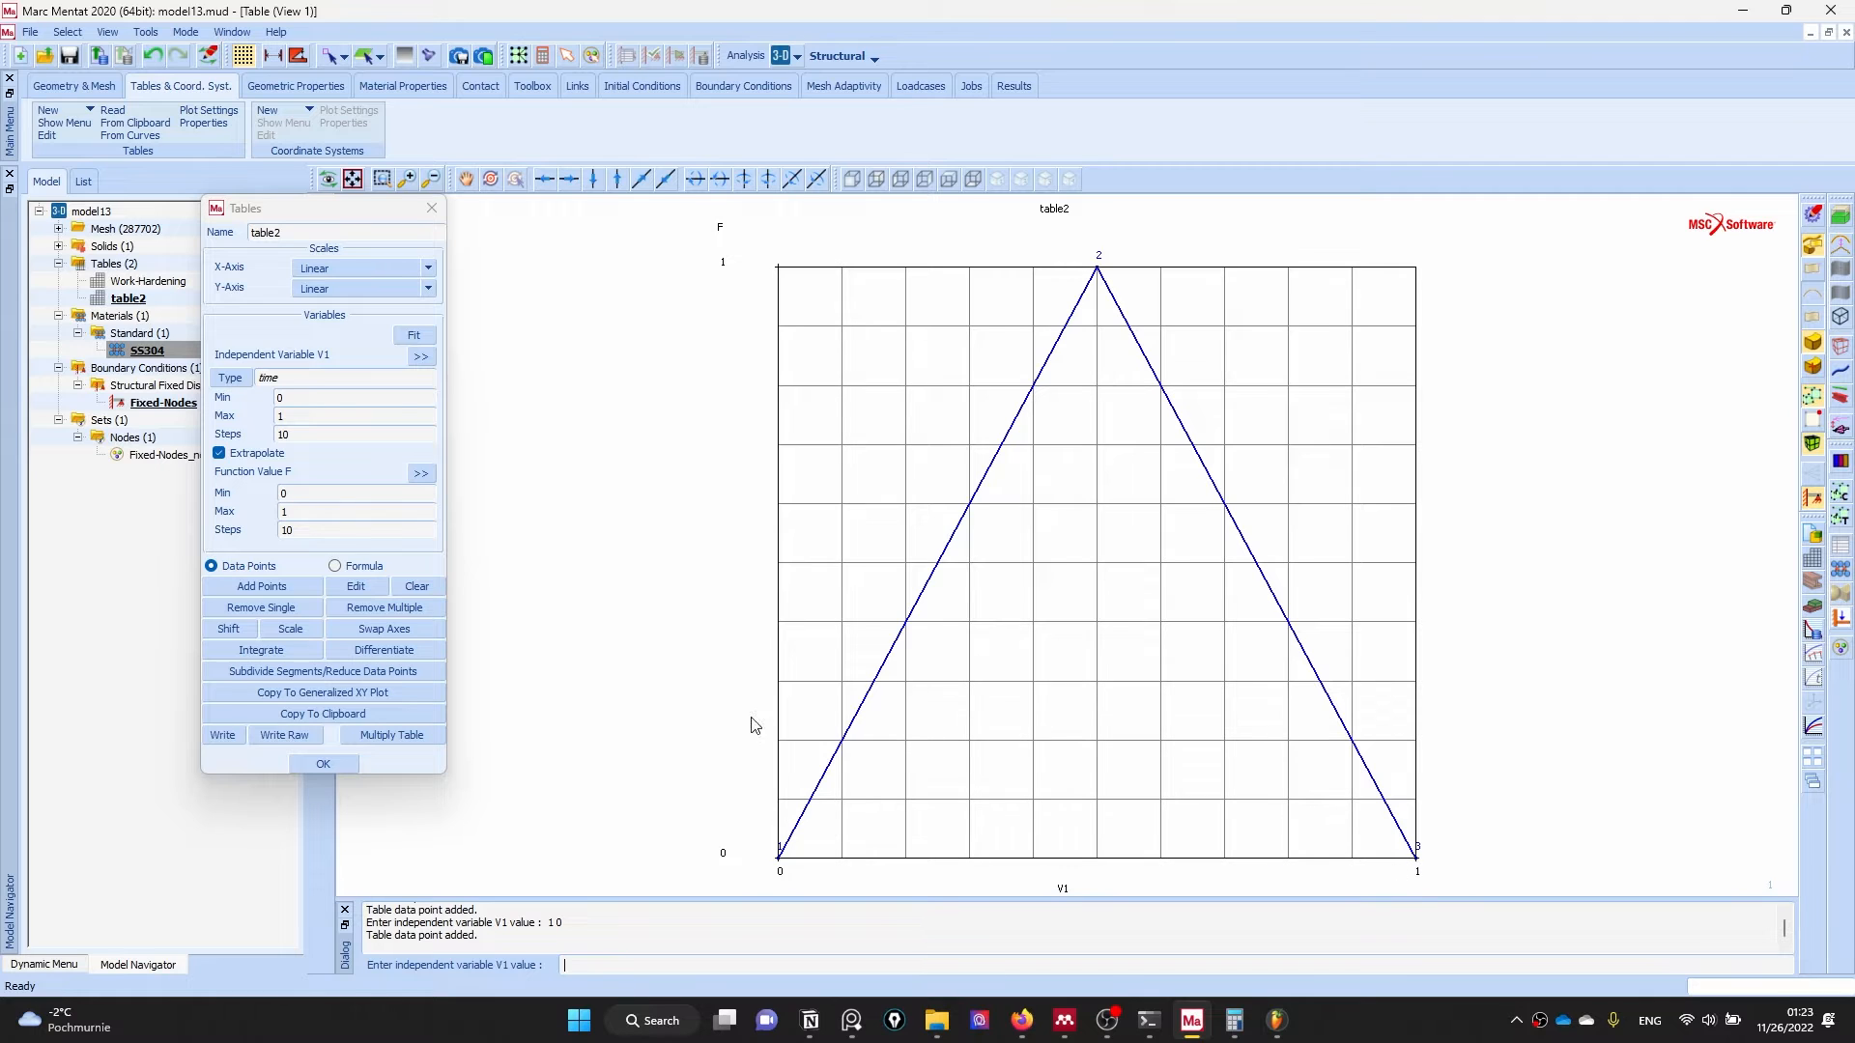
# - Rename the time table as Pressure-Apply-Time-Step and close its dialog
pyautogui.moveTo(296, 233); pyautogui.dragTo(58, 228)
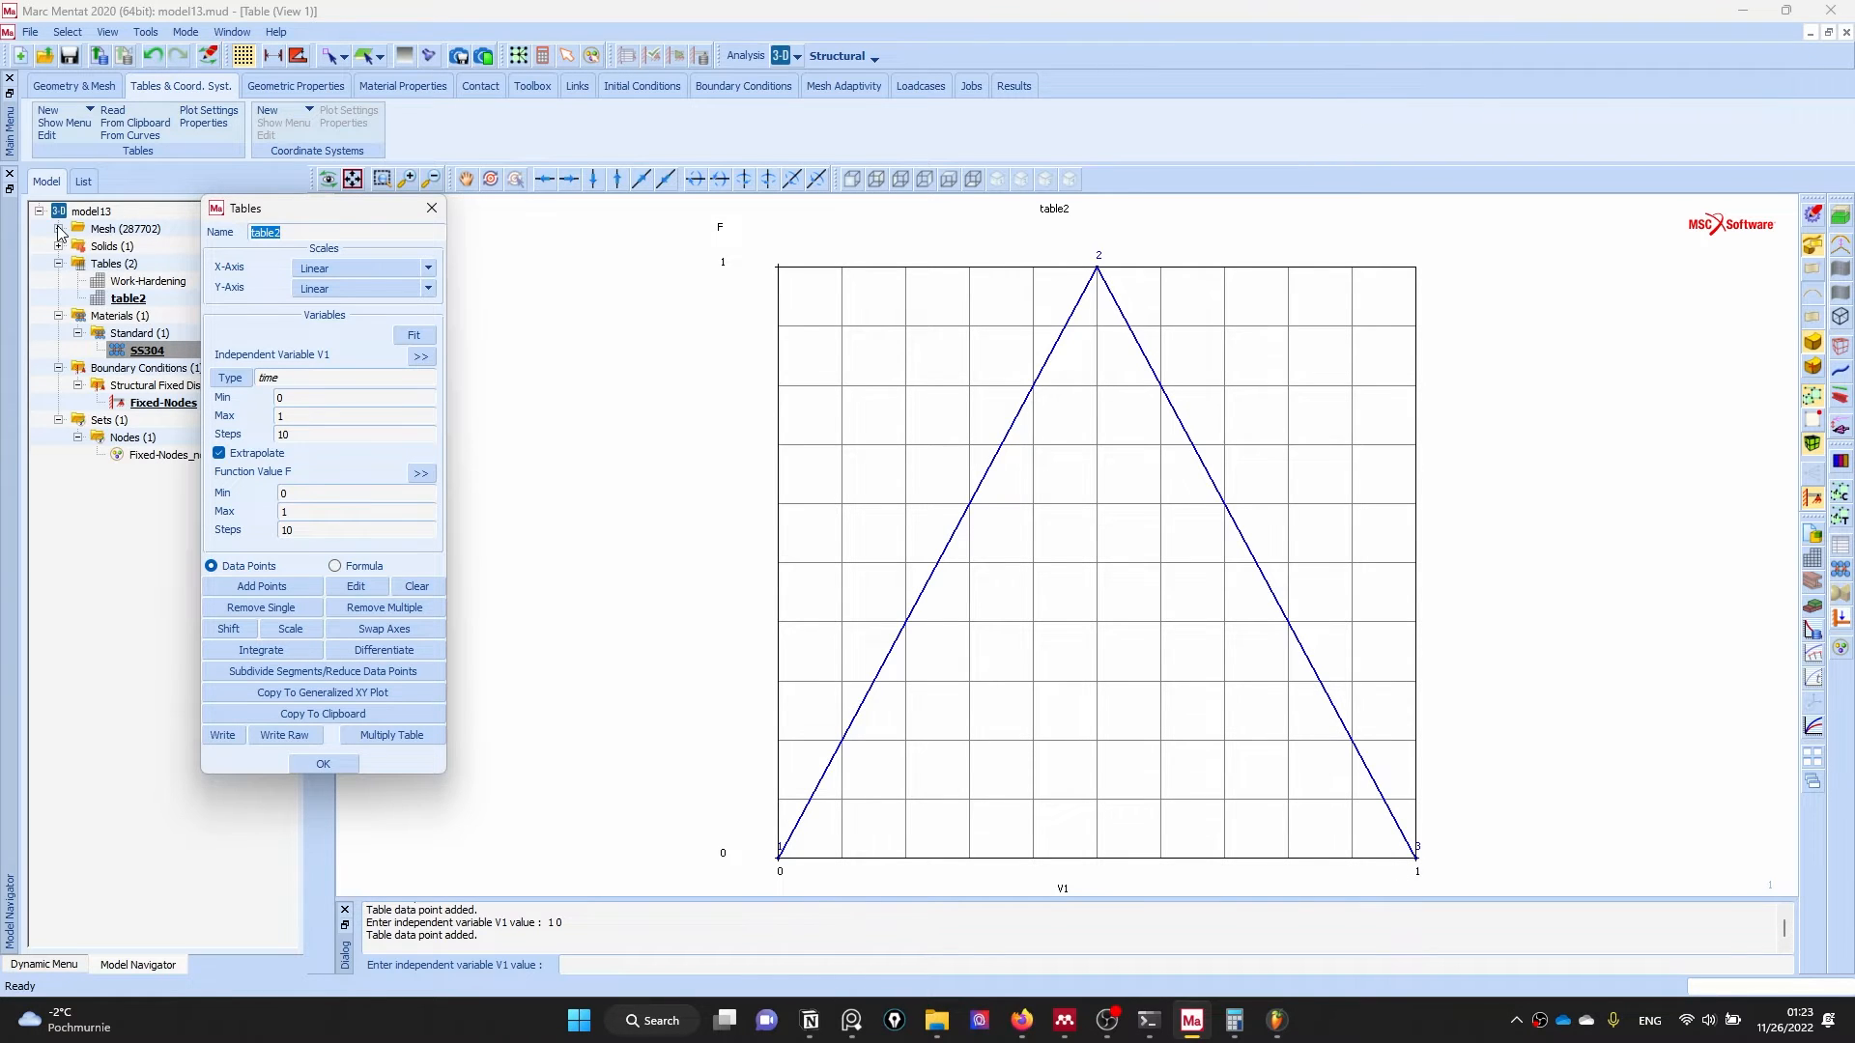
pyautogui.write('Pressure-Apply-Time-Step')
pyautogui.press('Return')
pyautogui.click(322, 765)
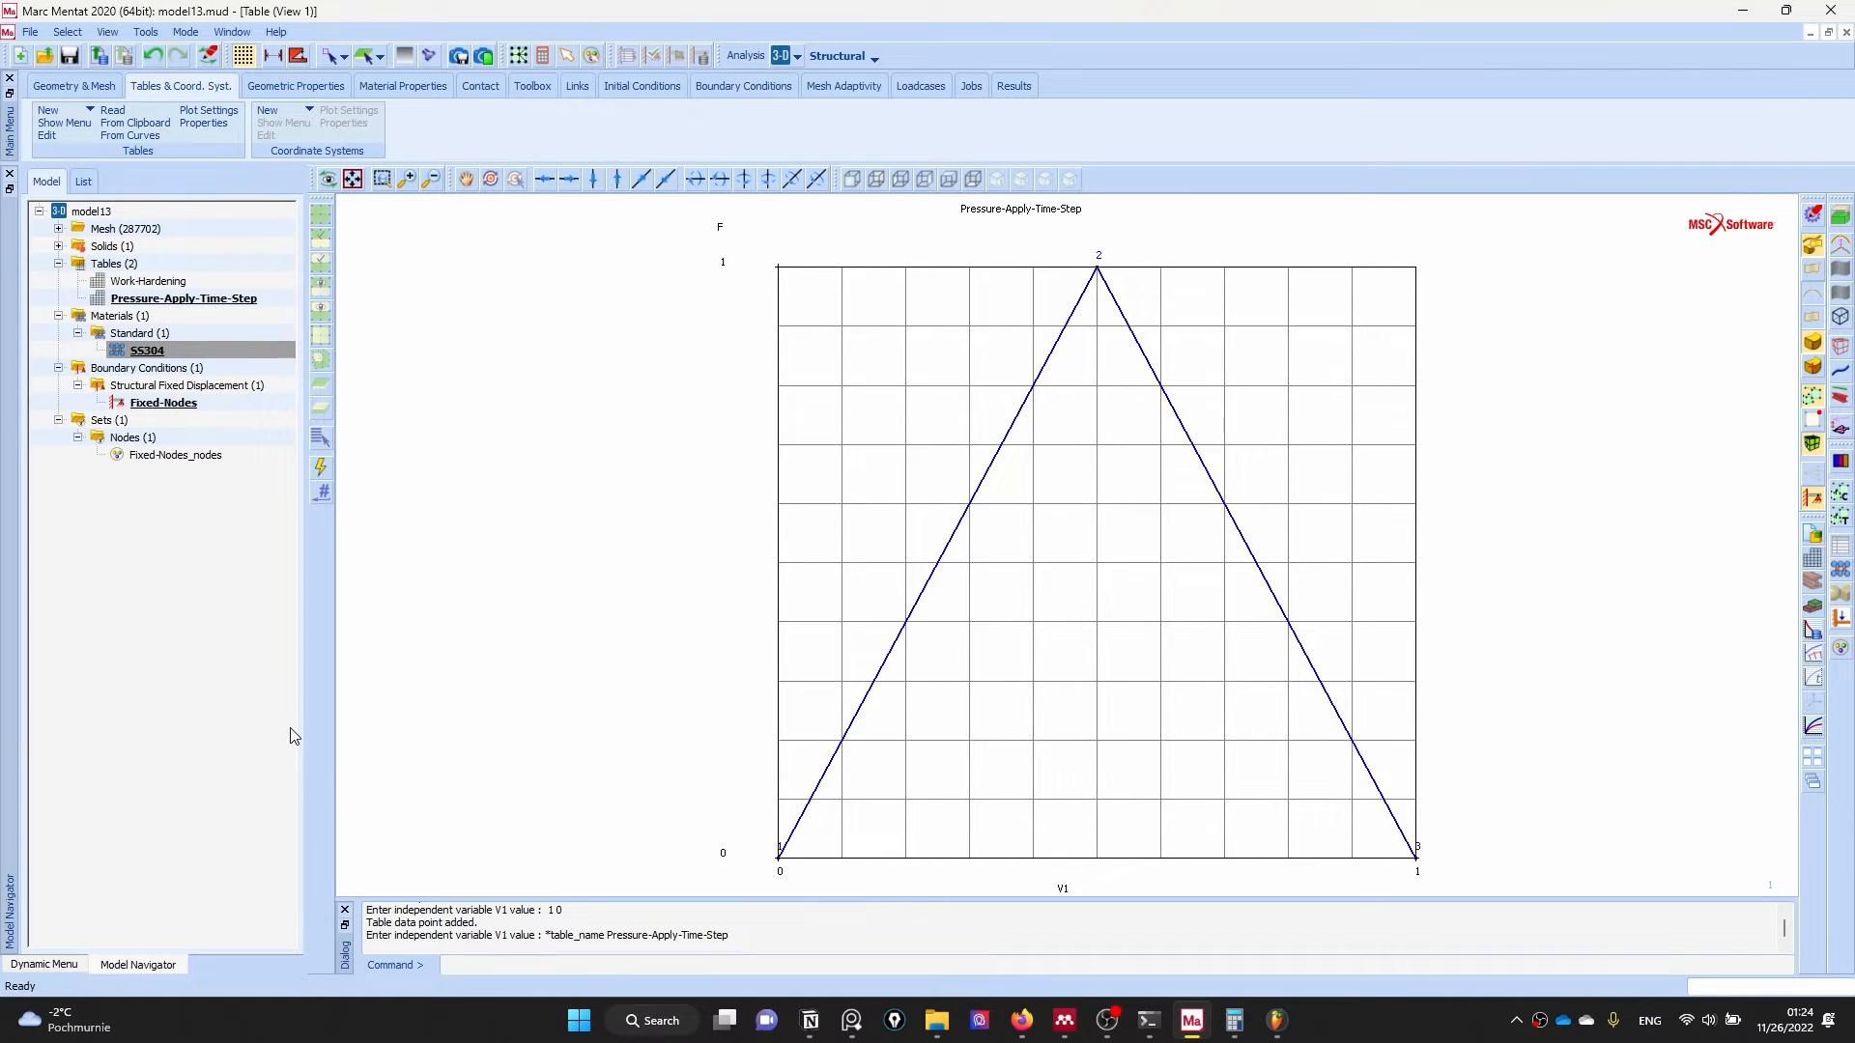
# - Create a structural face load with a pressure of 760 governed by the Pressure-Apply-Time-Step table
pyautogui.click(126, 385)
pyautogui.click(99, 114)
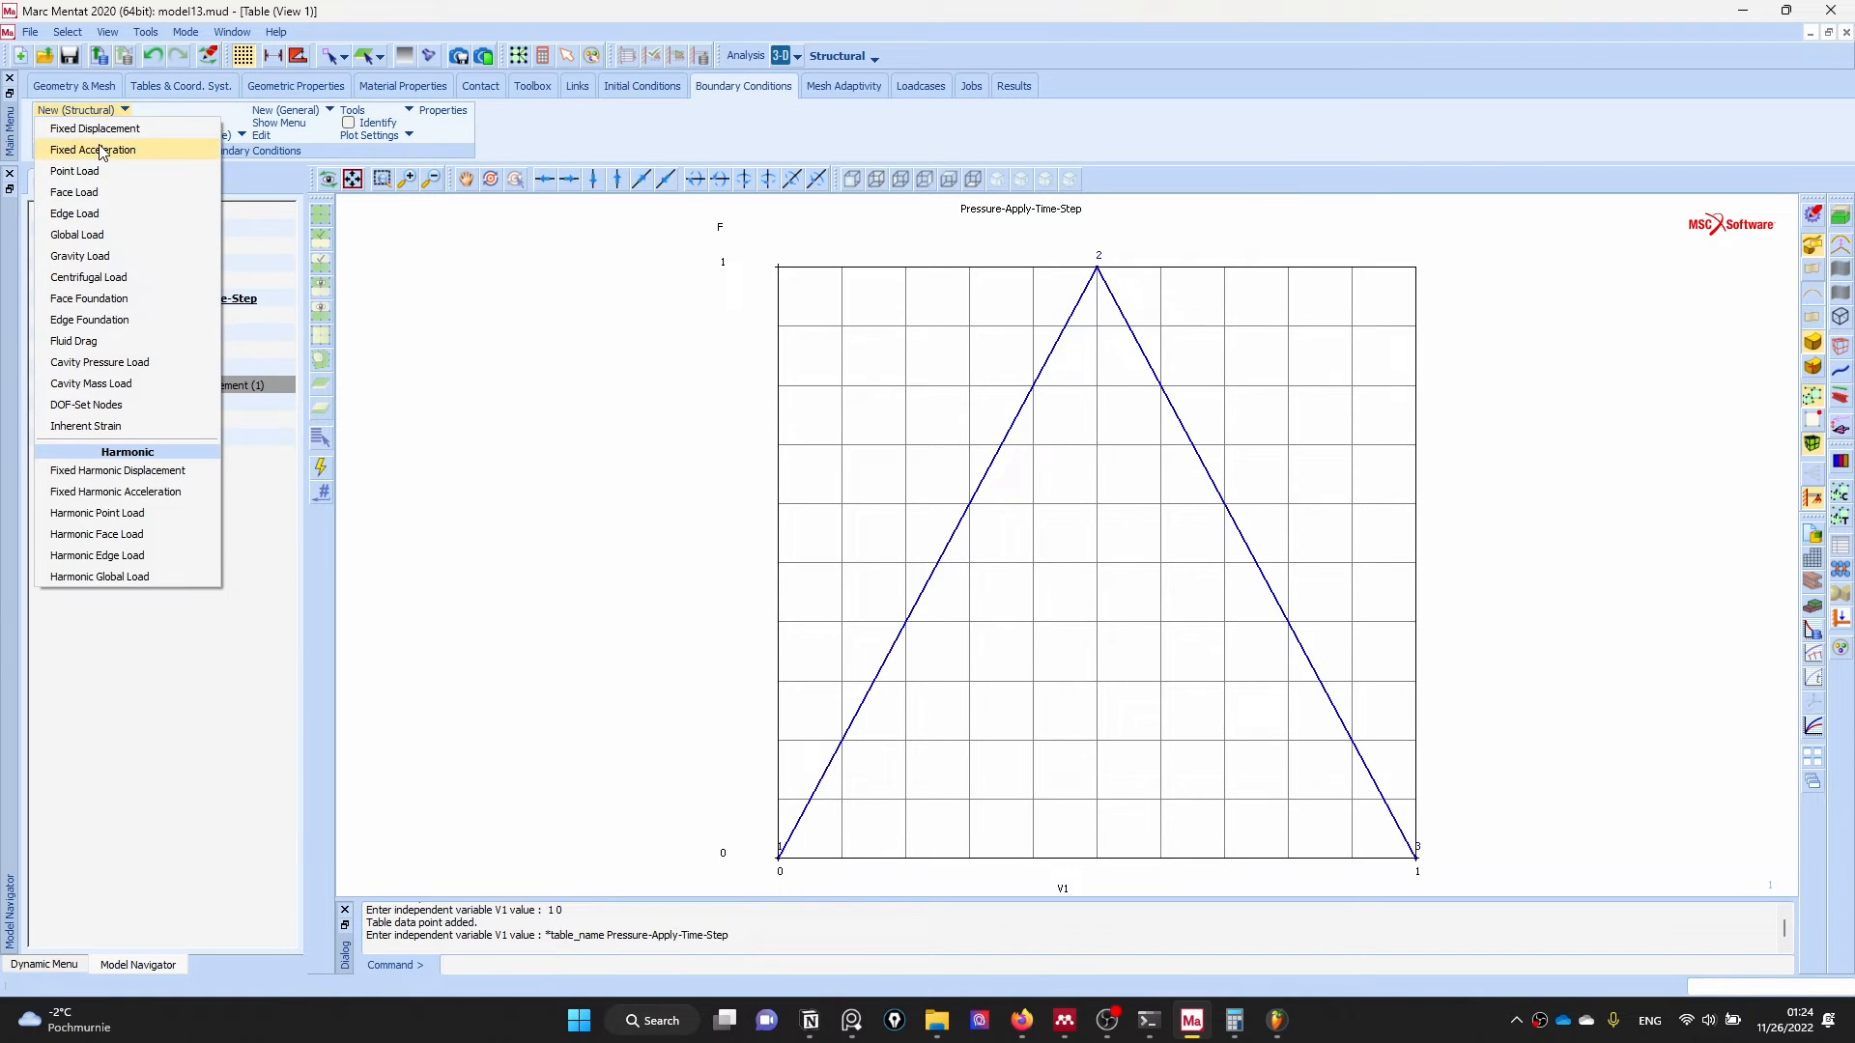
pyautogui.click(101, 193)
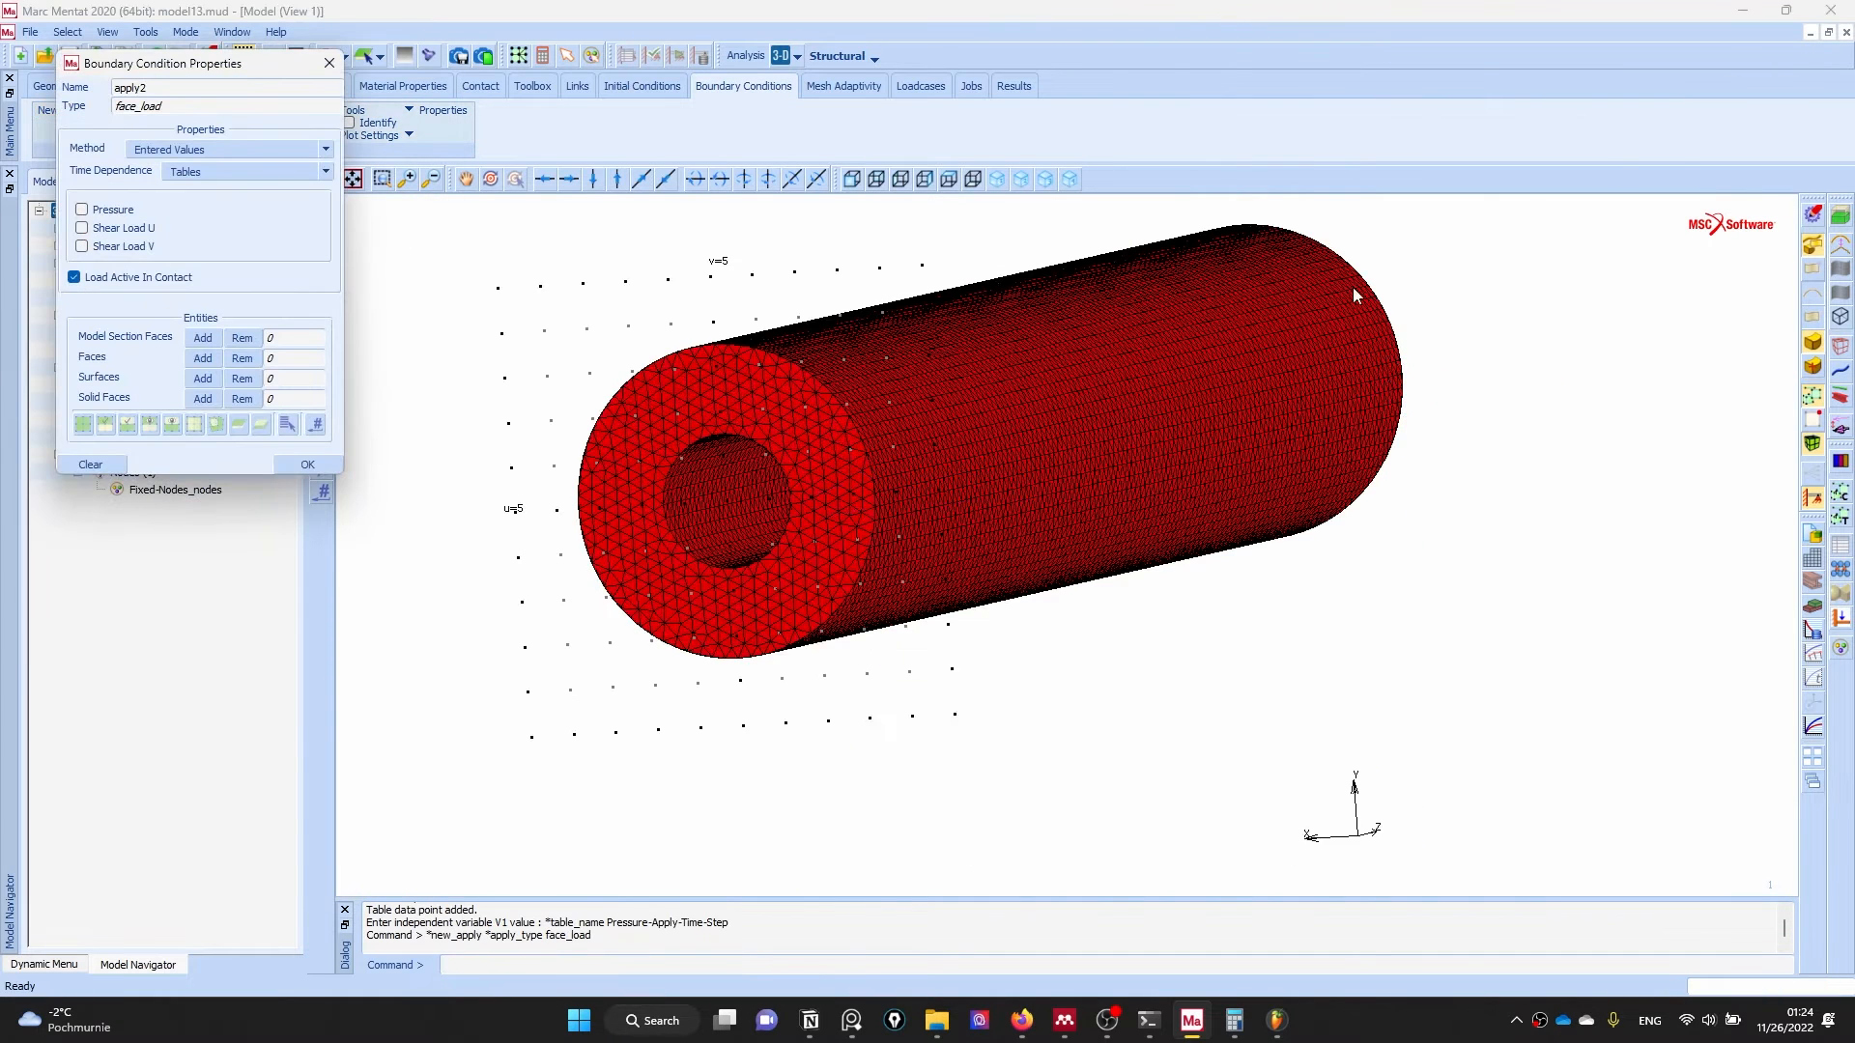
pyautogui.click(81, 210)
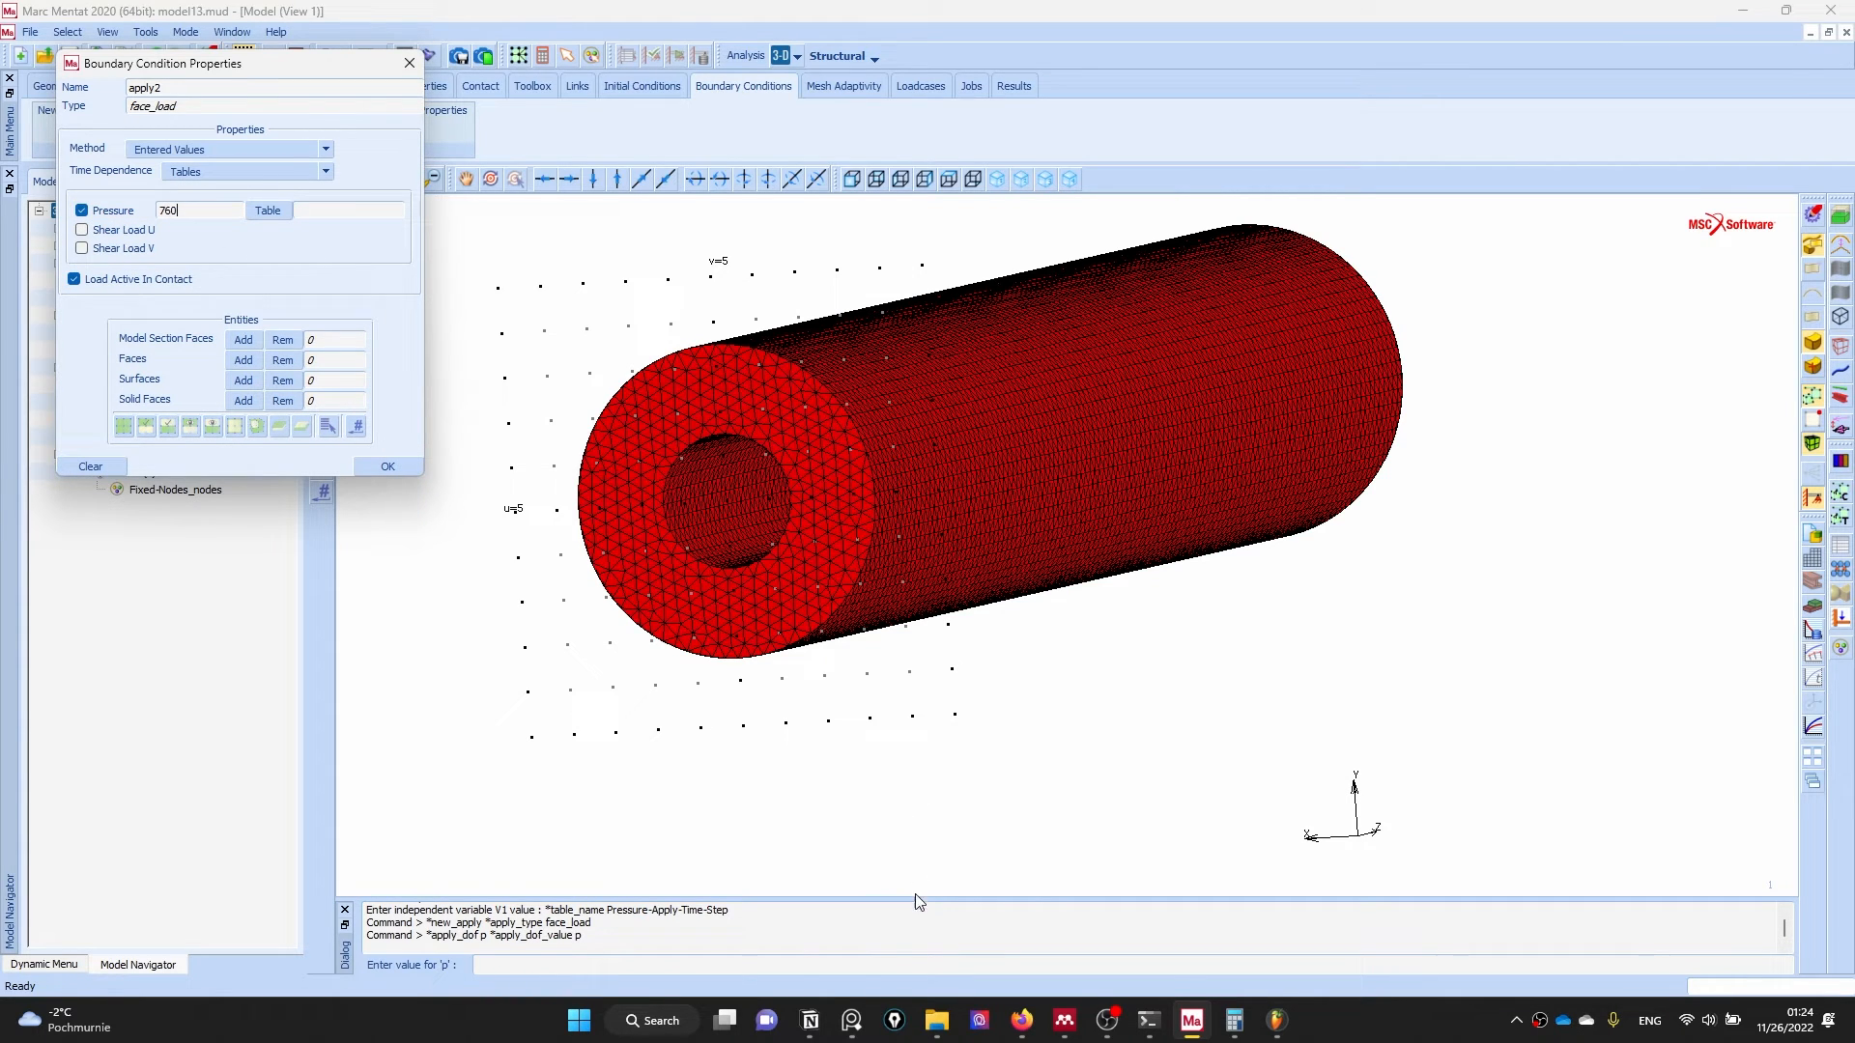
pyautogui.click(851, 1021)
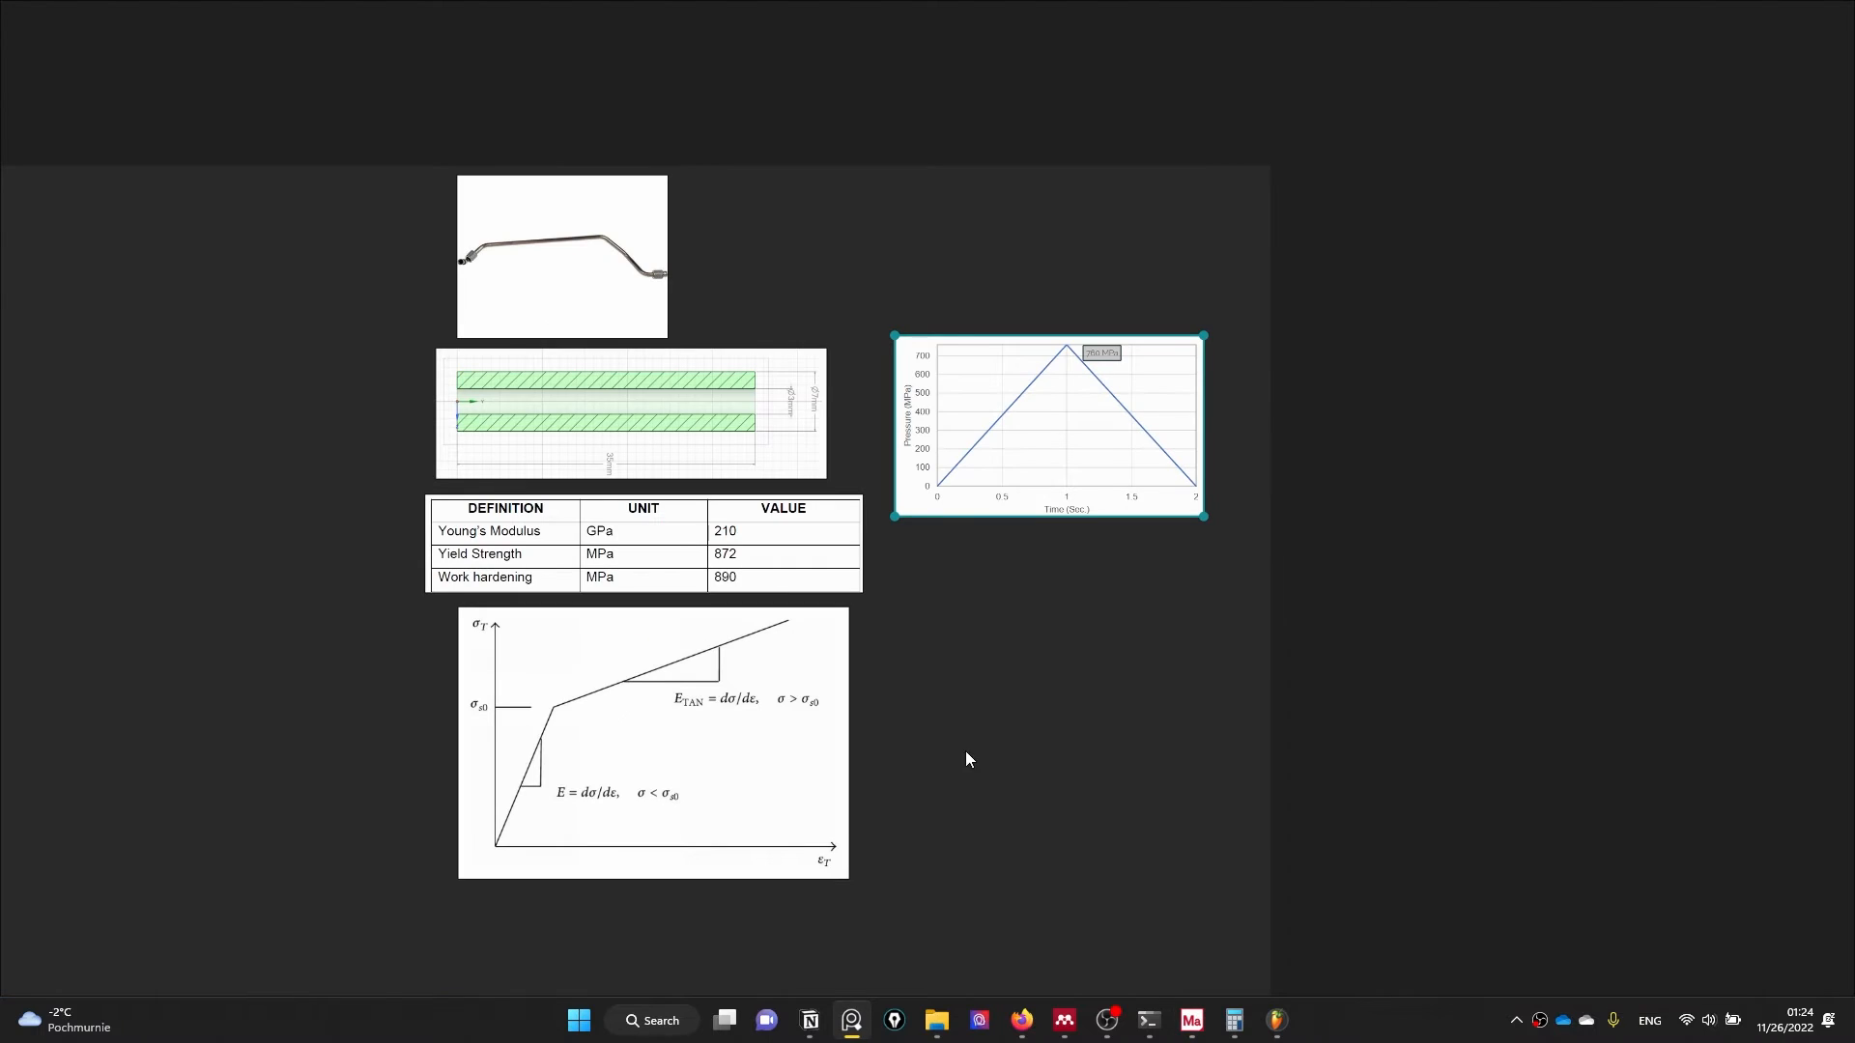
pyautogui.click(851, 1029)
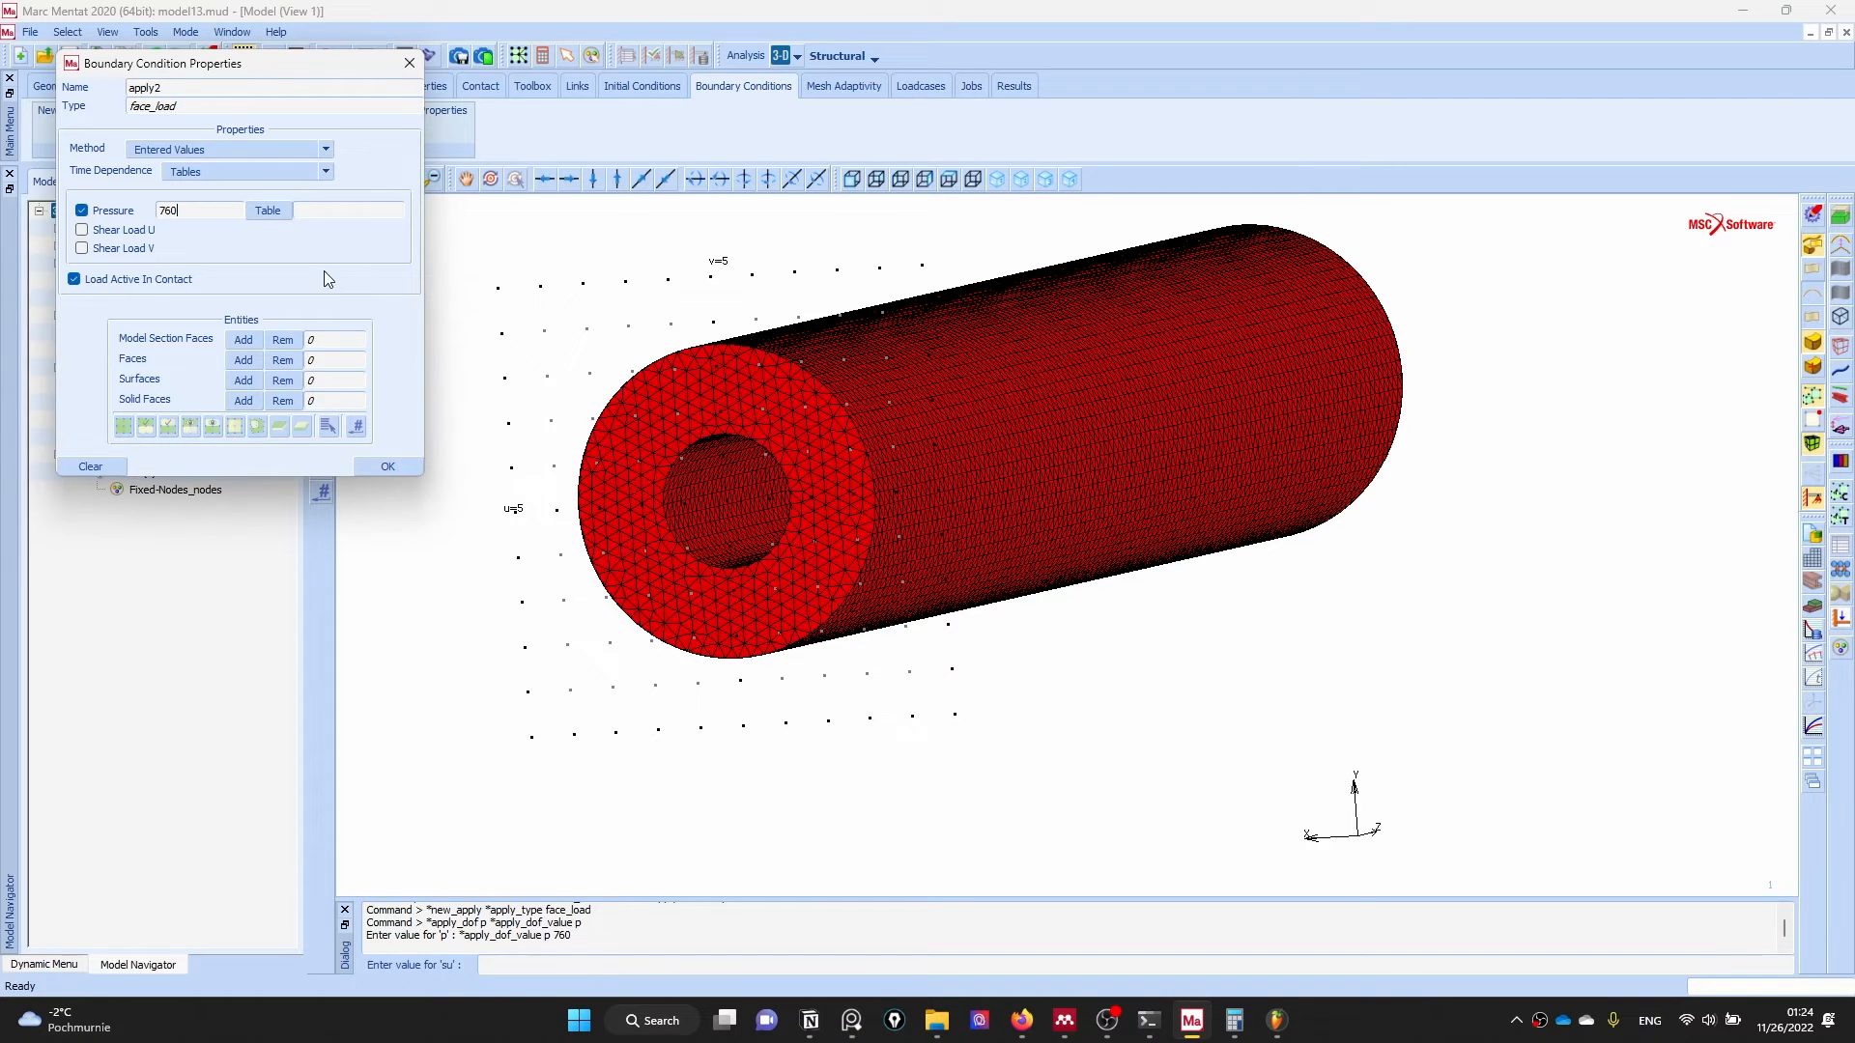
pyautogui.click(249, 206)
pyautogui.click(211, 157)
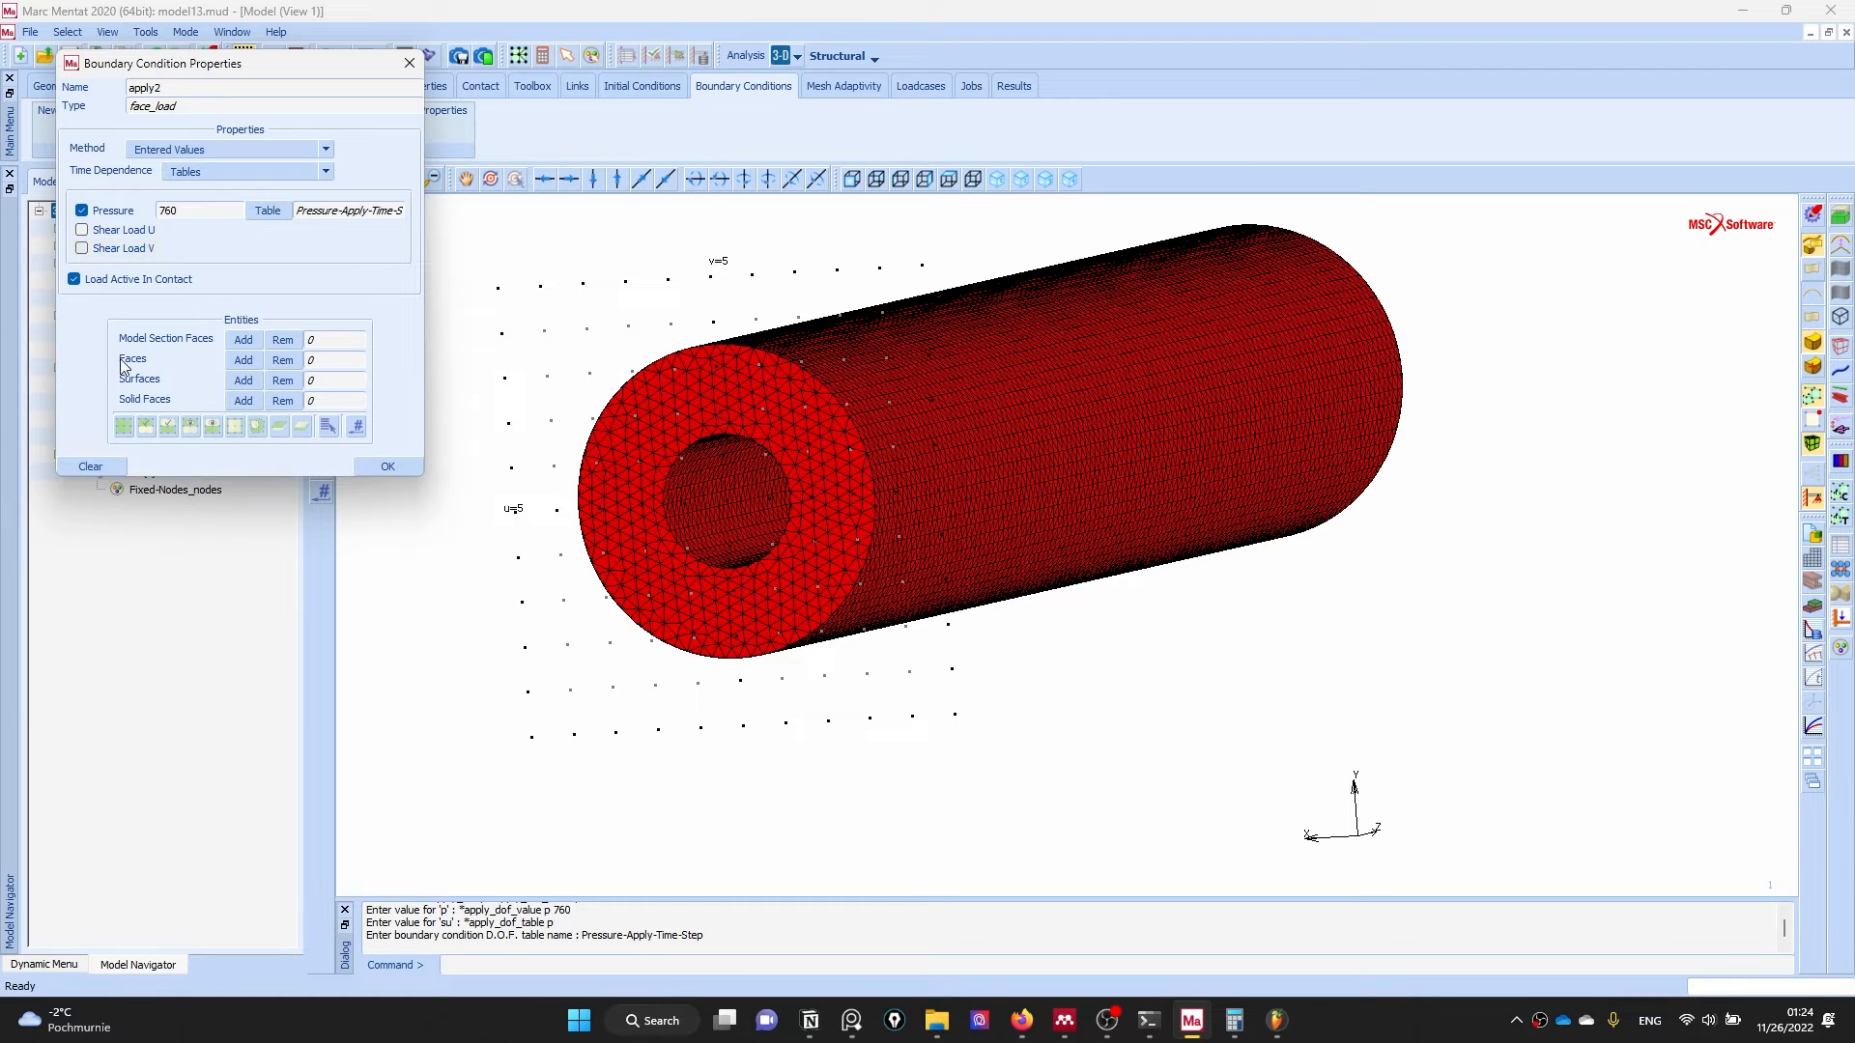
# - Apply the face load to the solid face of the pipe's inner bore and close the boundary condition's properties
pyautogui.click(237, 366)
pyautogui.click(705, 512)
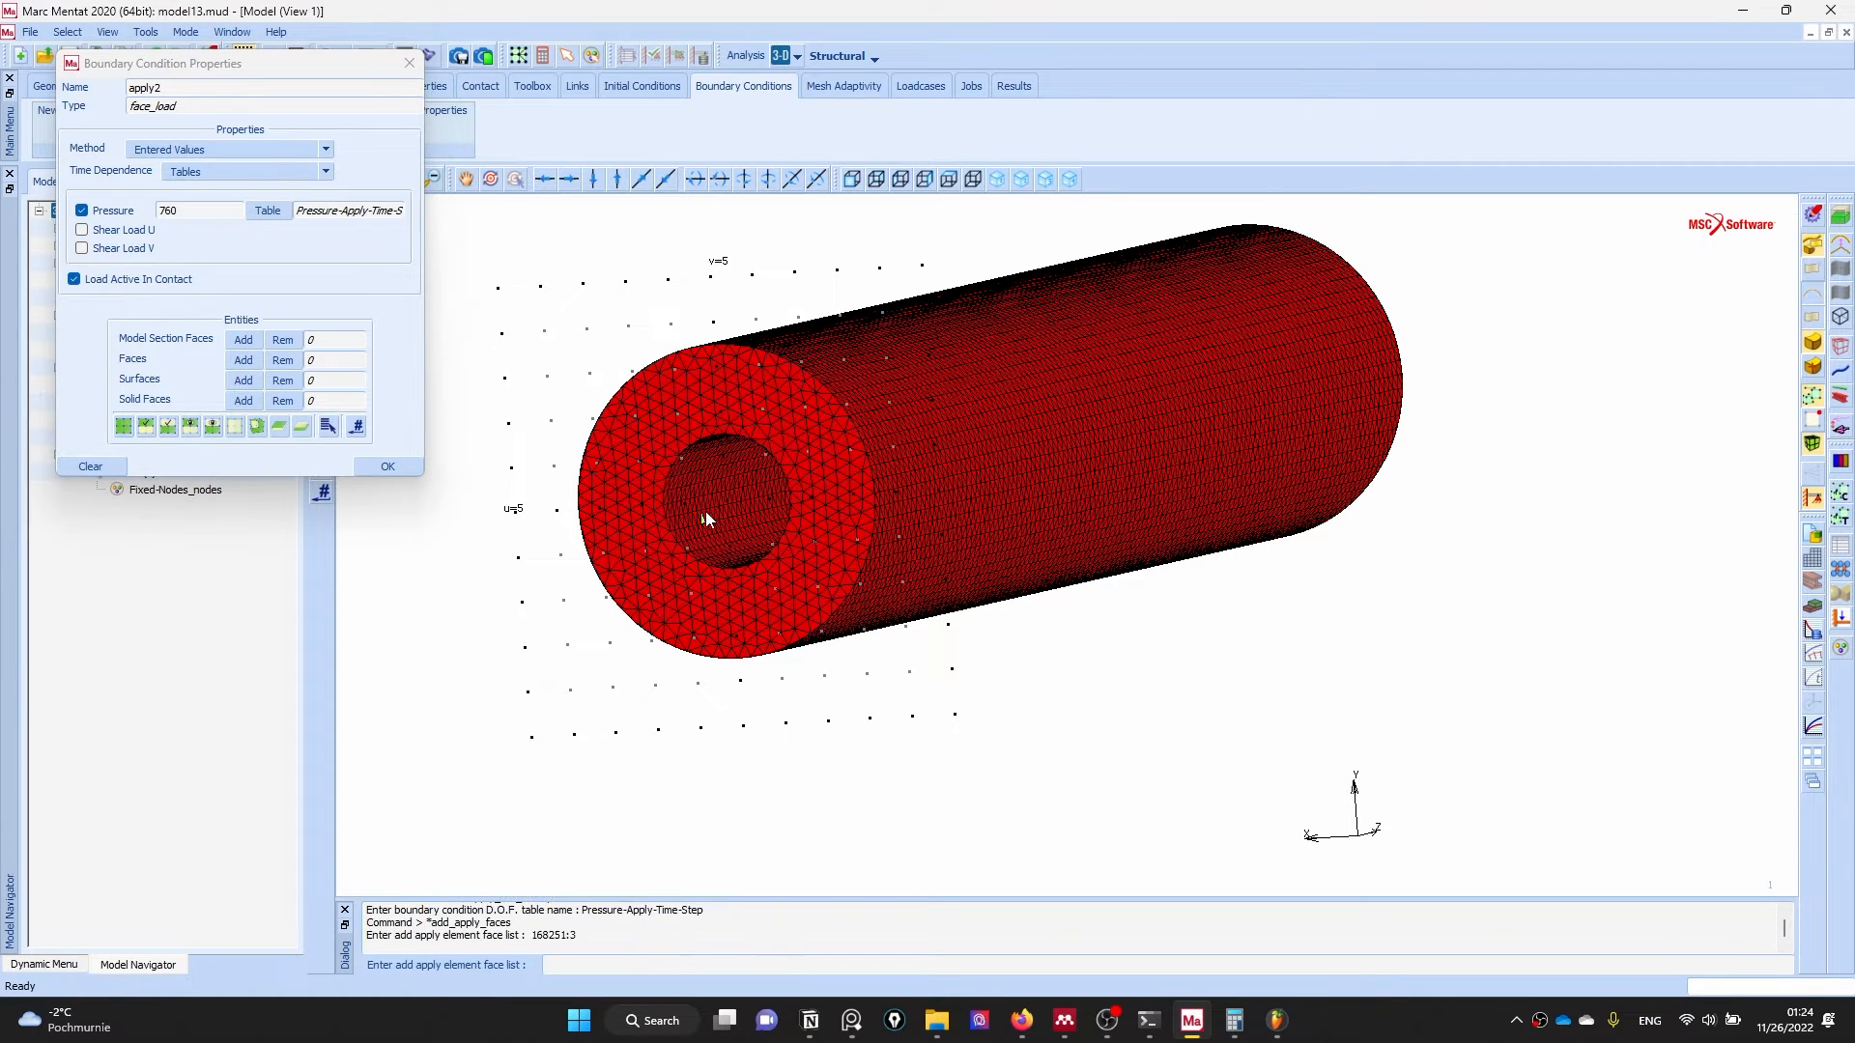
pyautogui.click(244, 401)
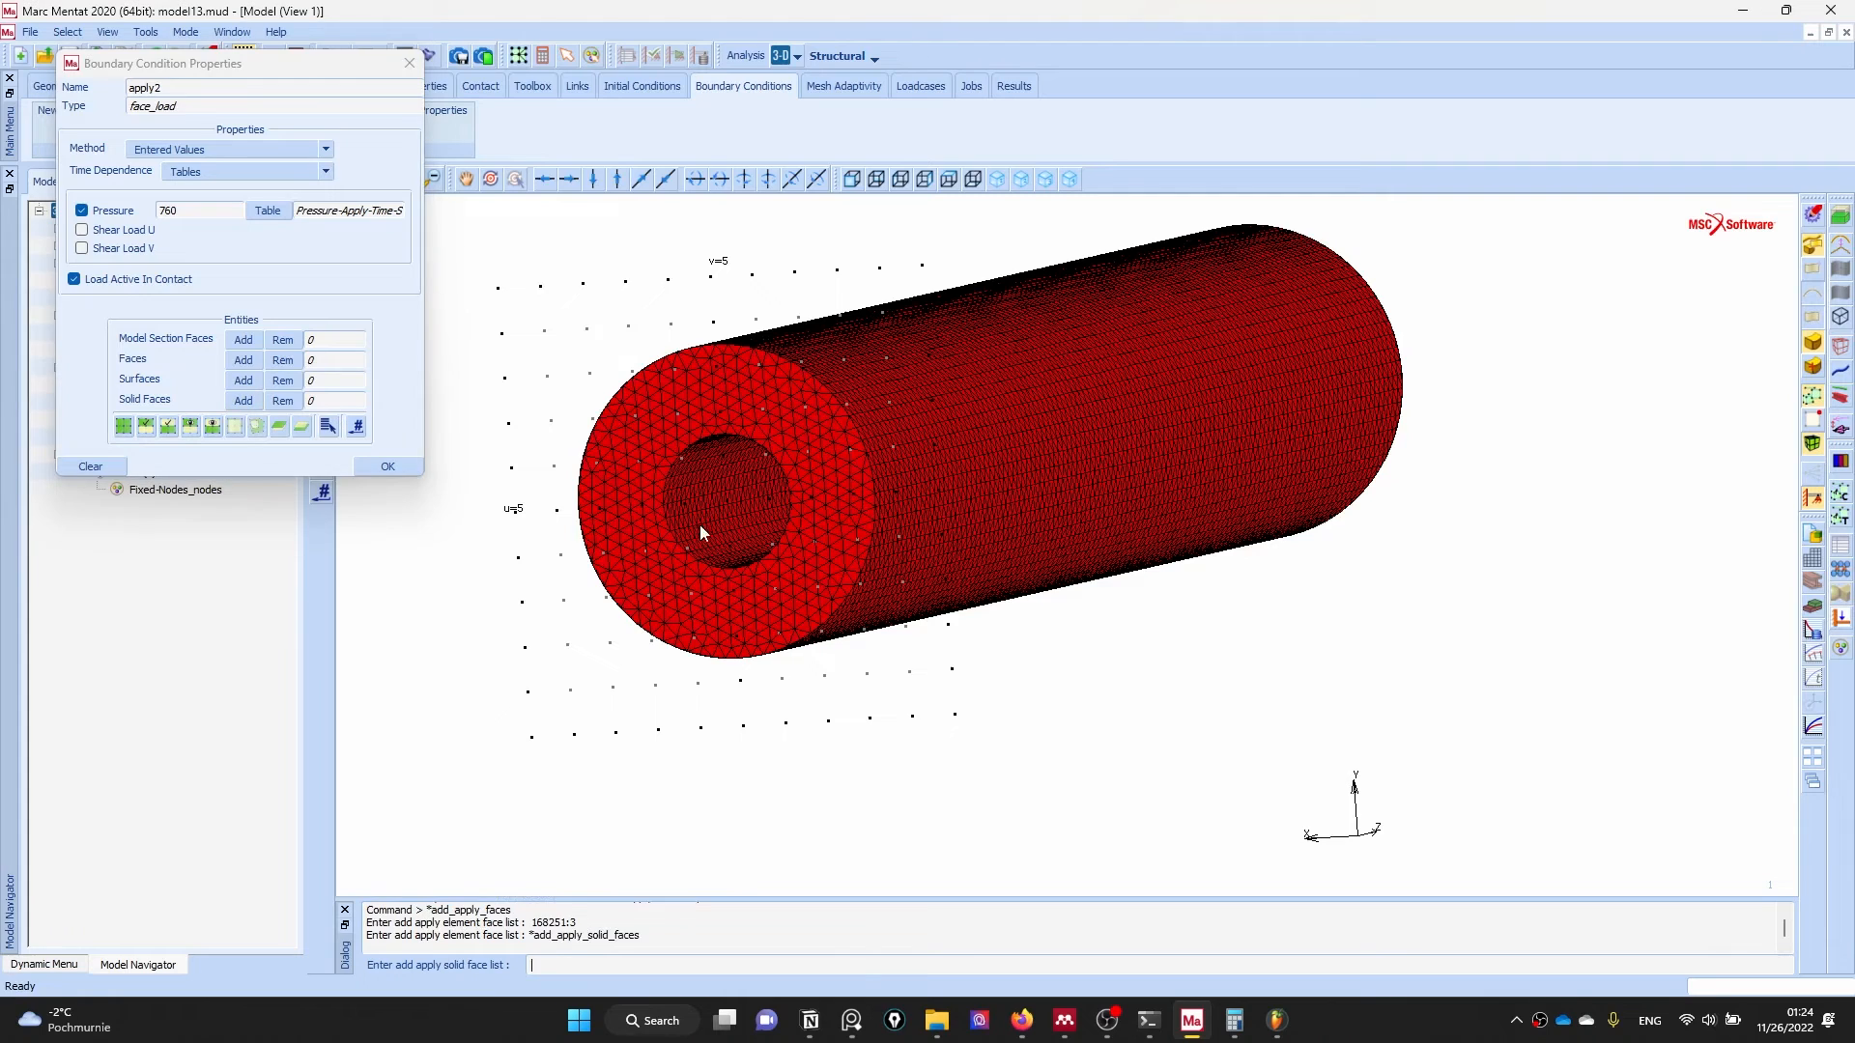
pyautogui.click(703, 513)
pyautogui.click(146, 426)
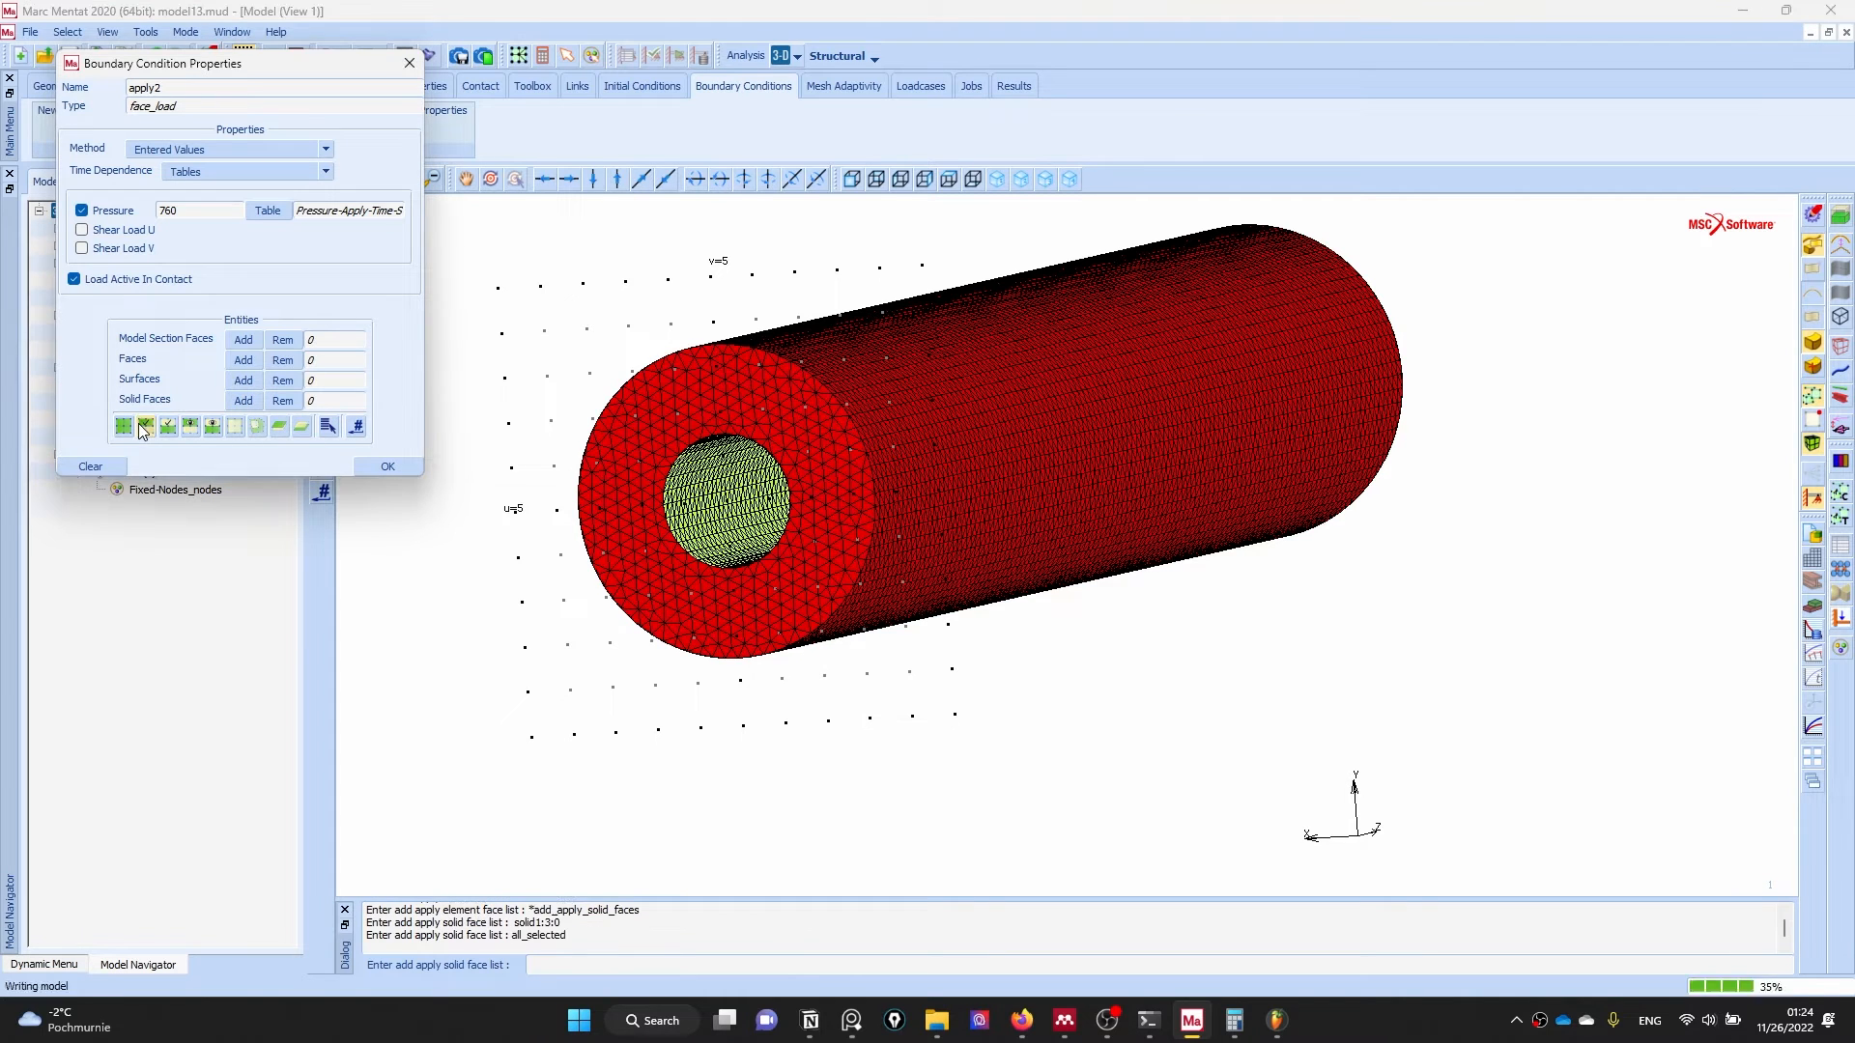
pyautogui.click(384, 466)
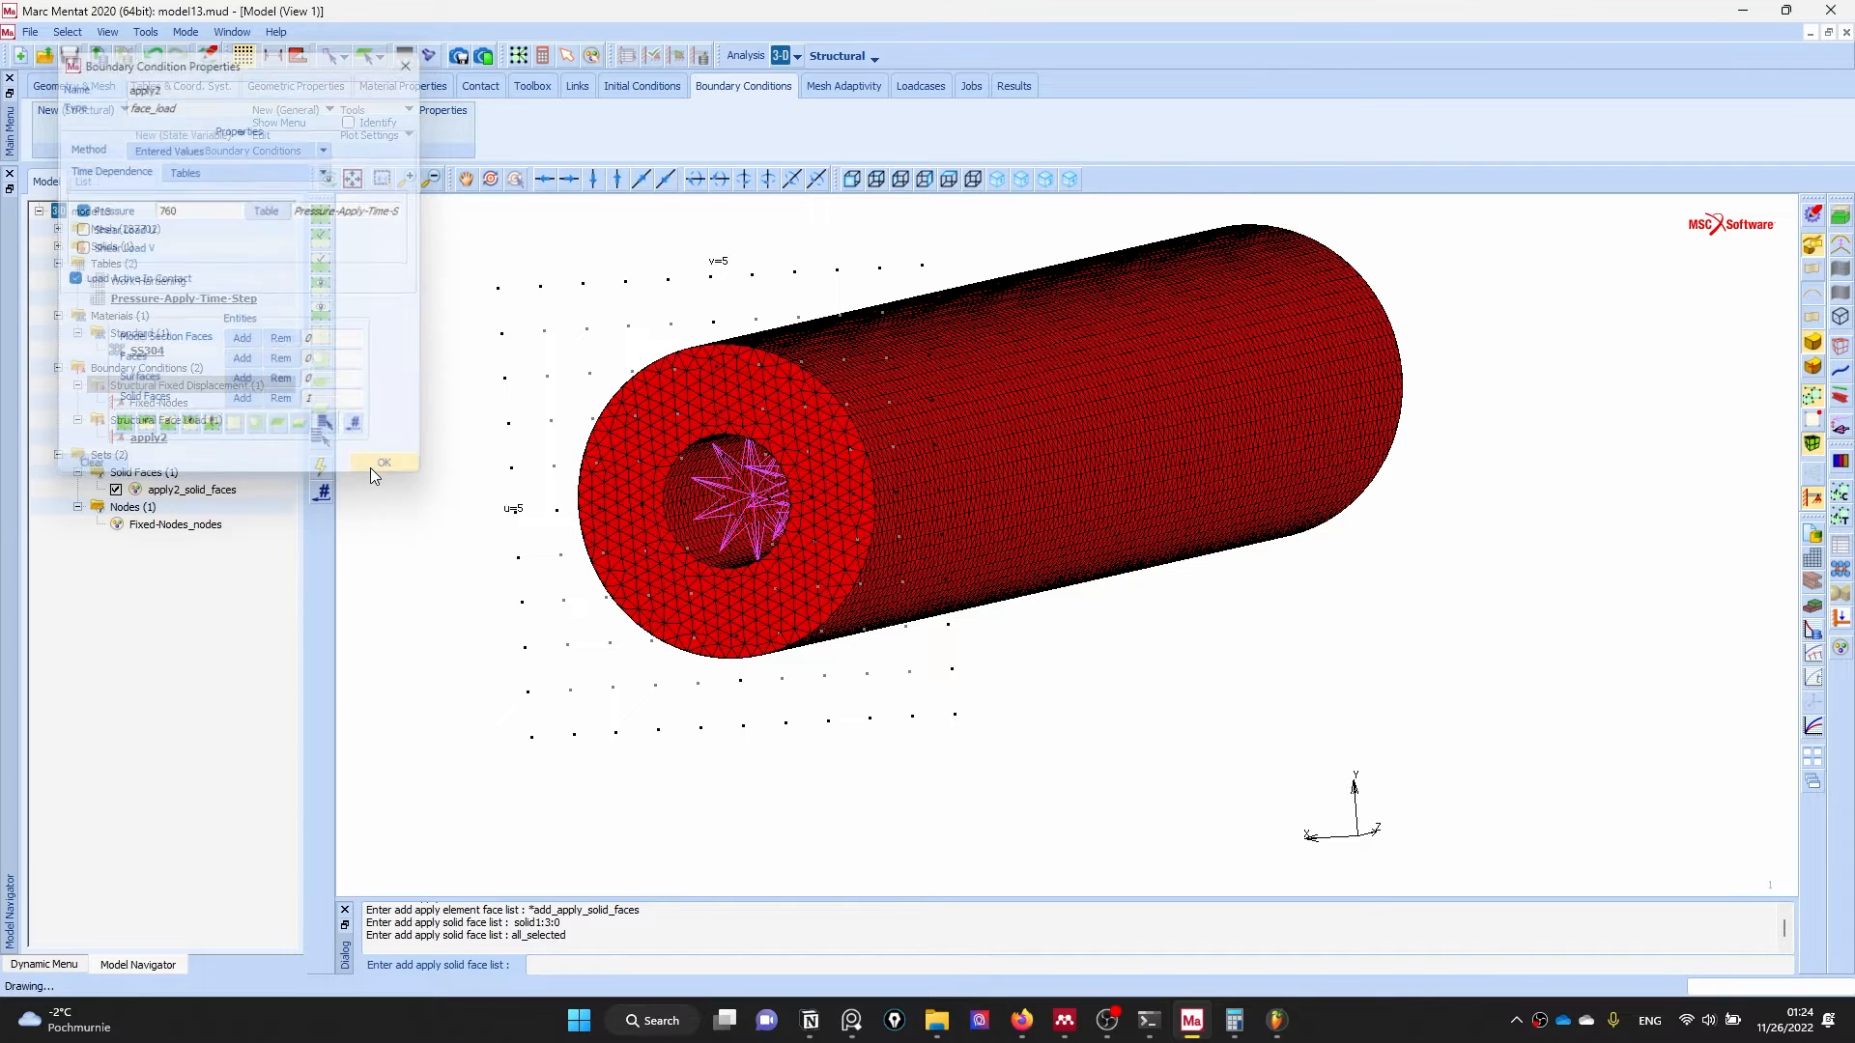
# - Rename the face load boundary condition as 760MPa-Pressure
pyautogui.doubleClick(150, 439)
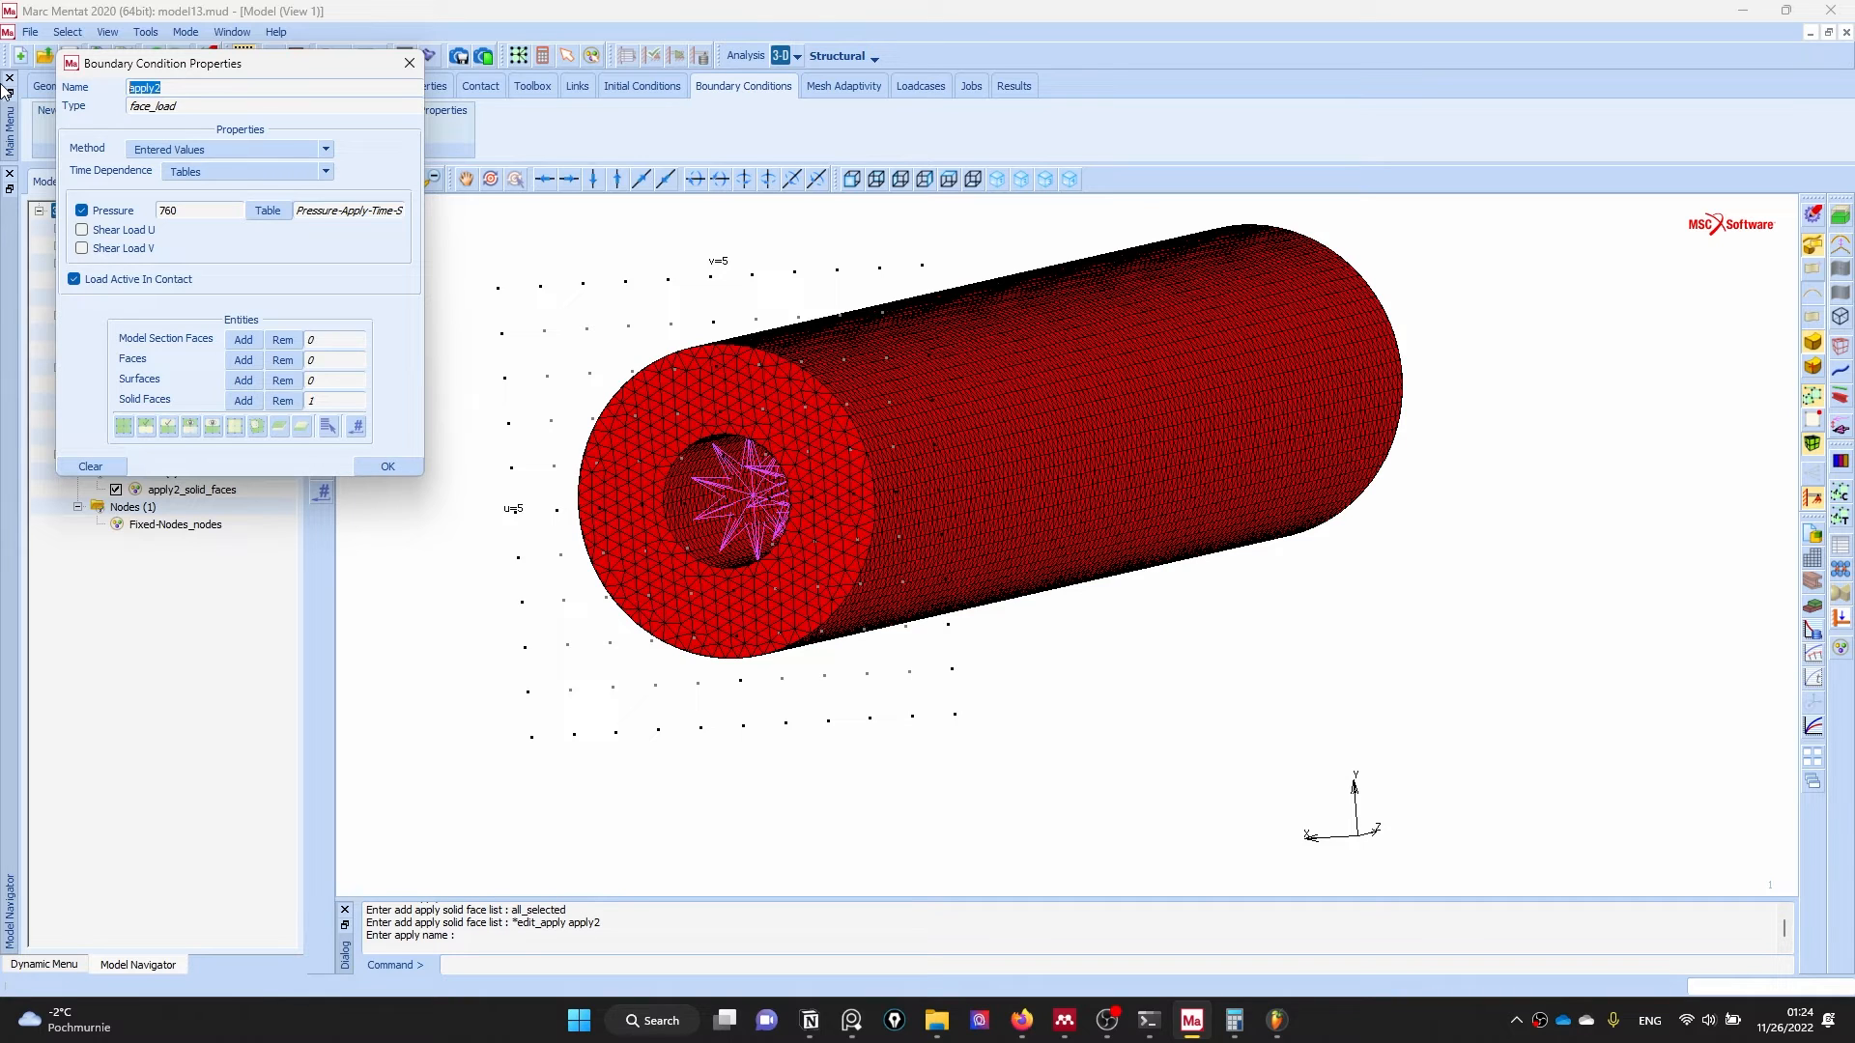
pyautogui.write('760MPa-Pressure')
pyautogui.click(390, 471)
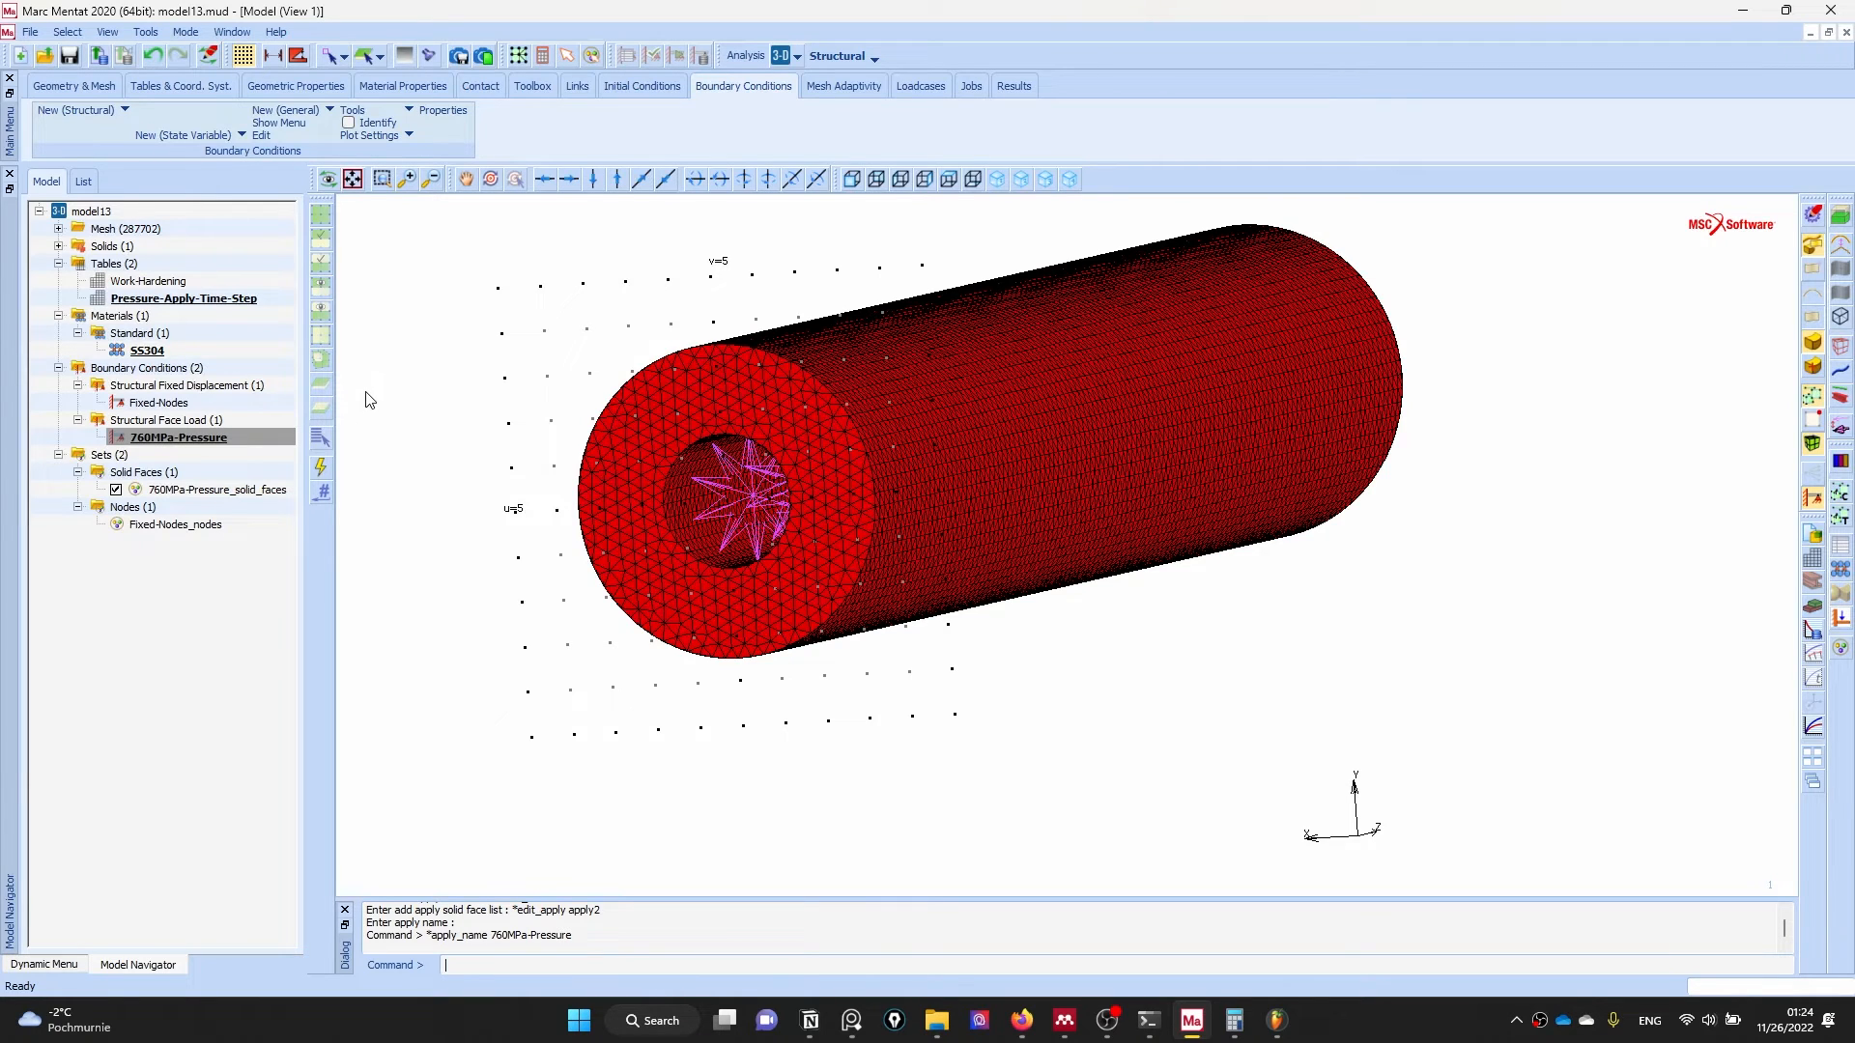
pyautogui.click(288, 90)
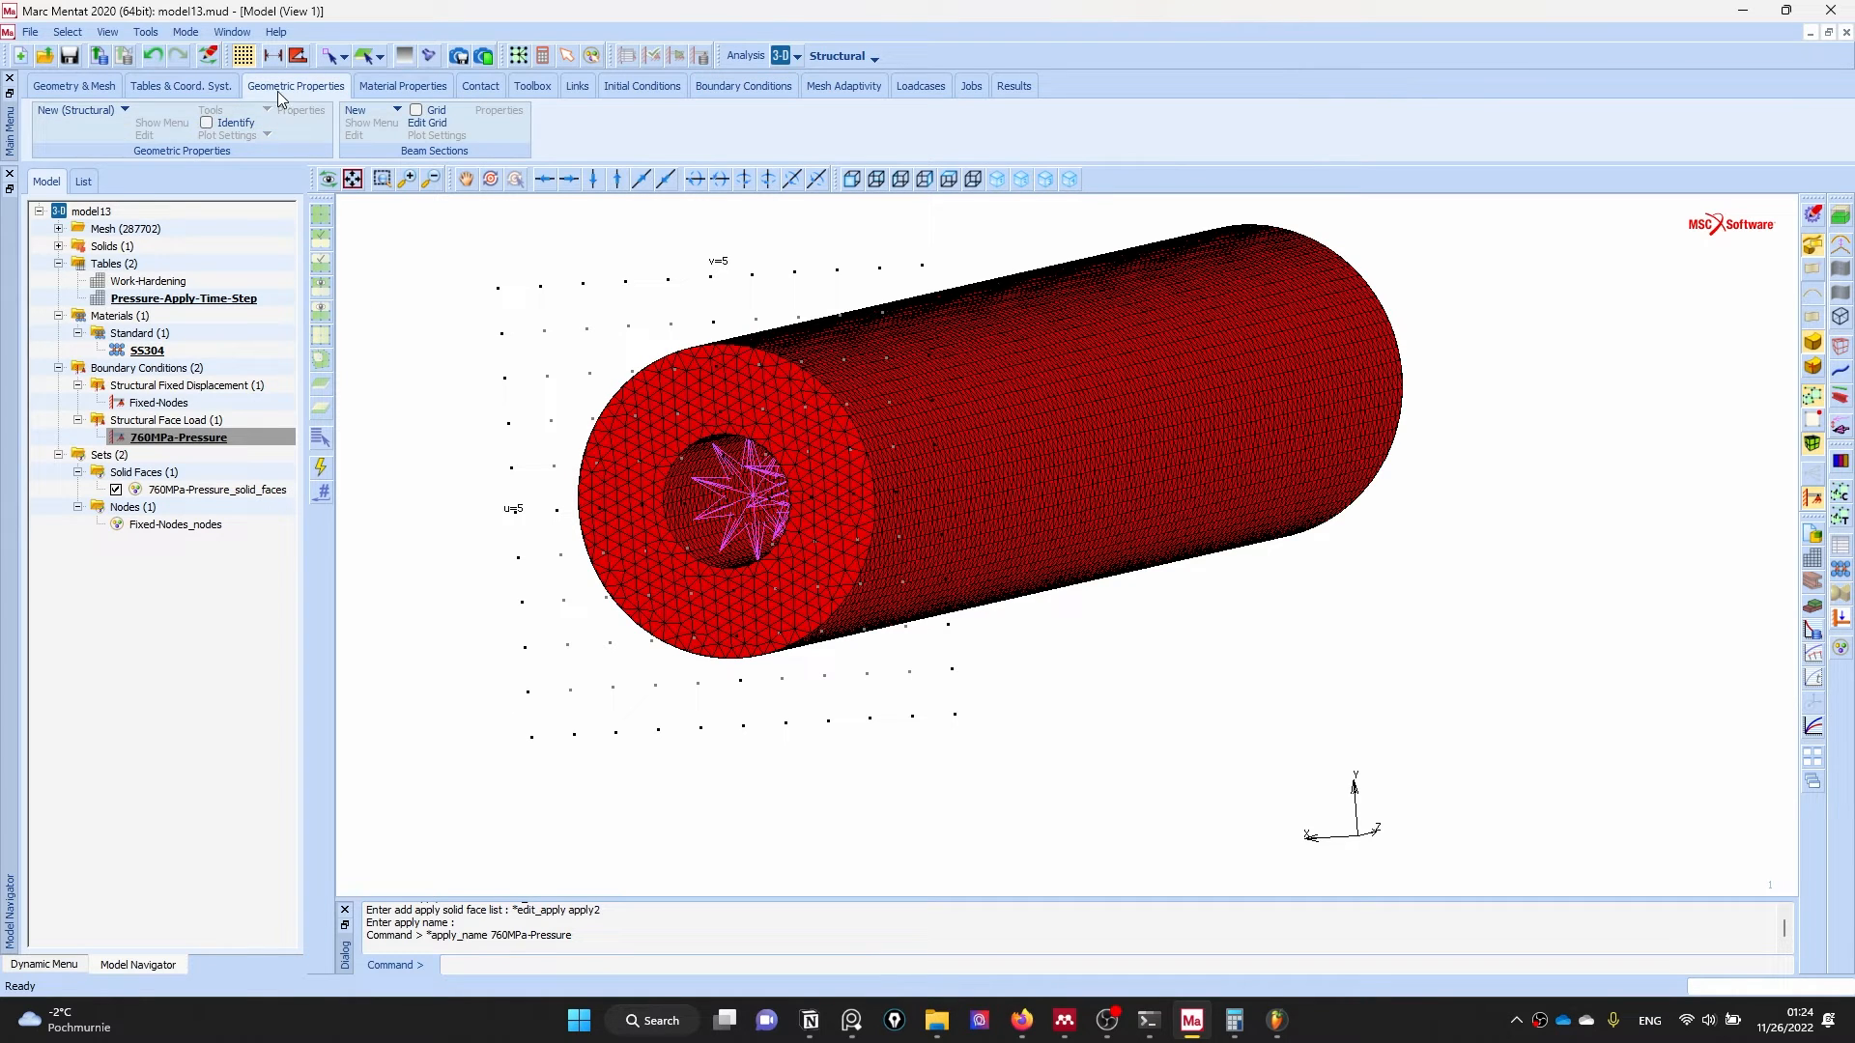
pyautogui.click(82, 111)
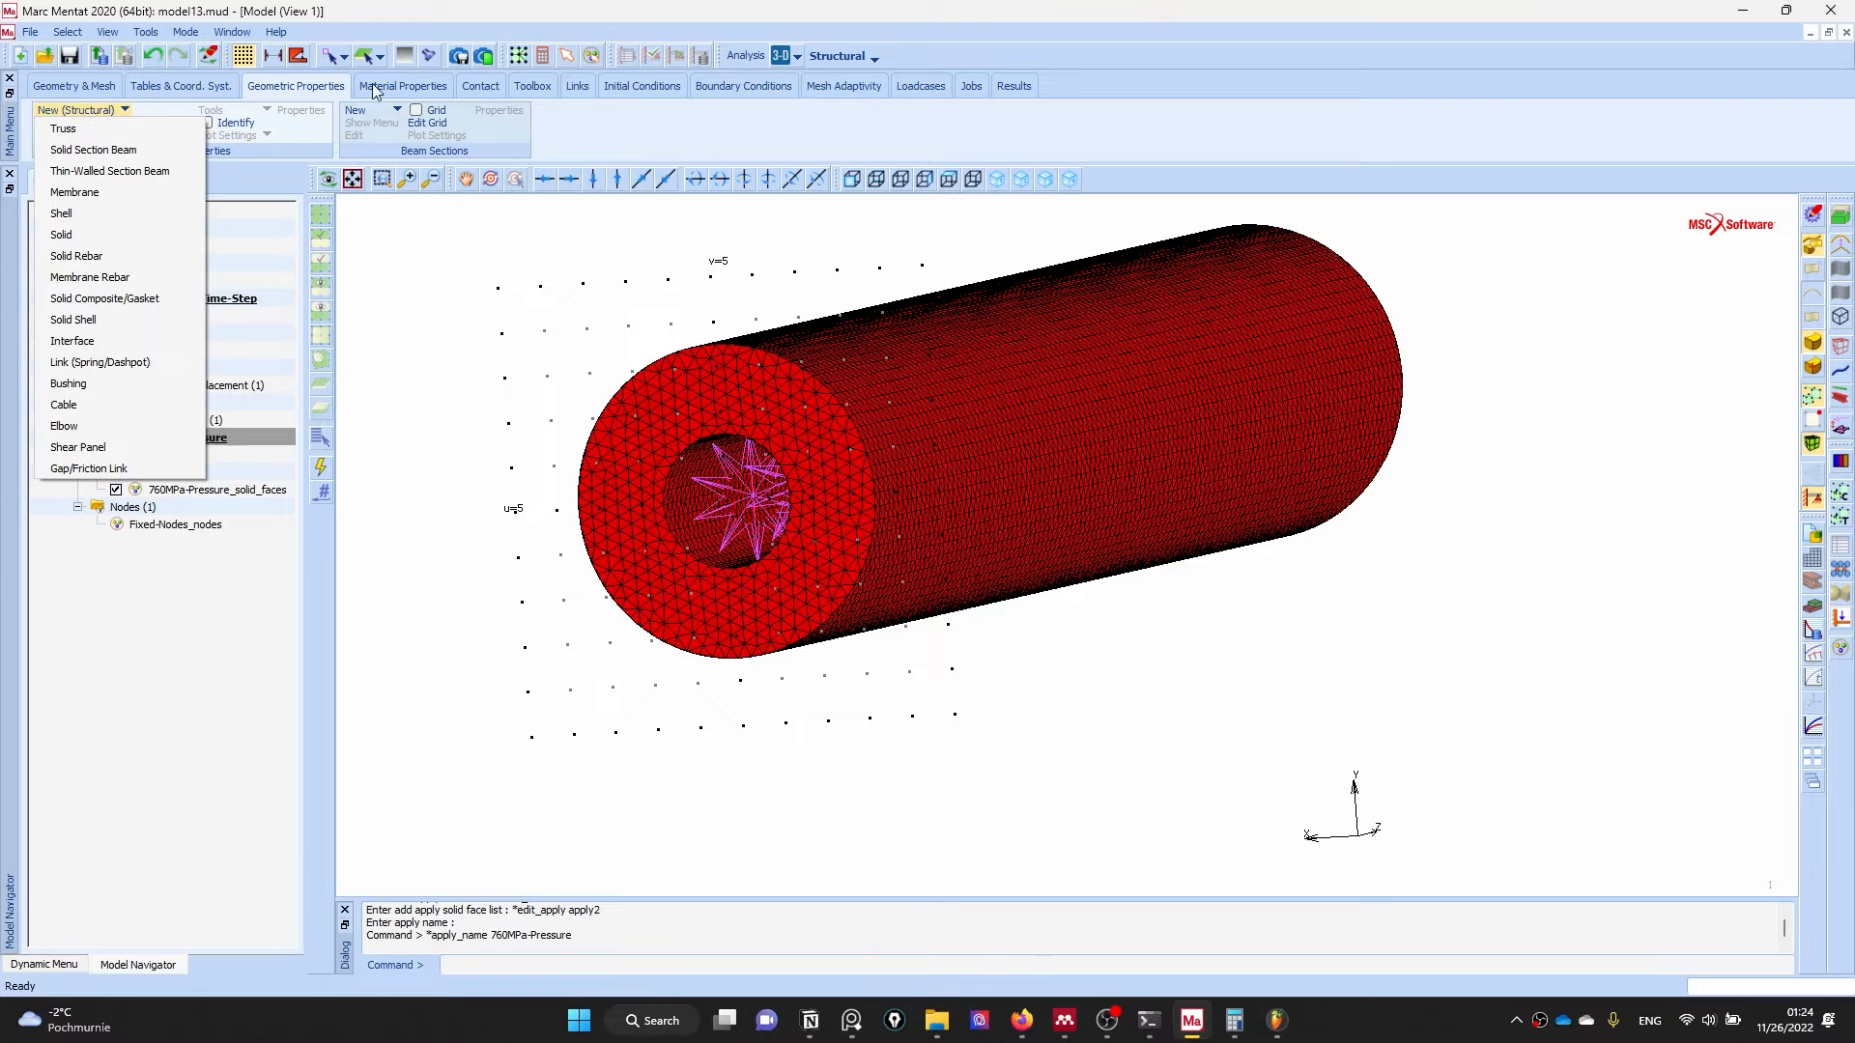
# - Create a meshed deformable contact body and assign the pipe's solid body to it
pyautogui.click(480, 86)
pyautogui.click(60, 110)
pyautogui.click(66, 130)
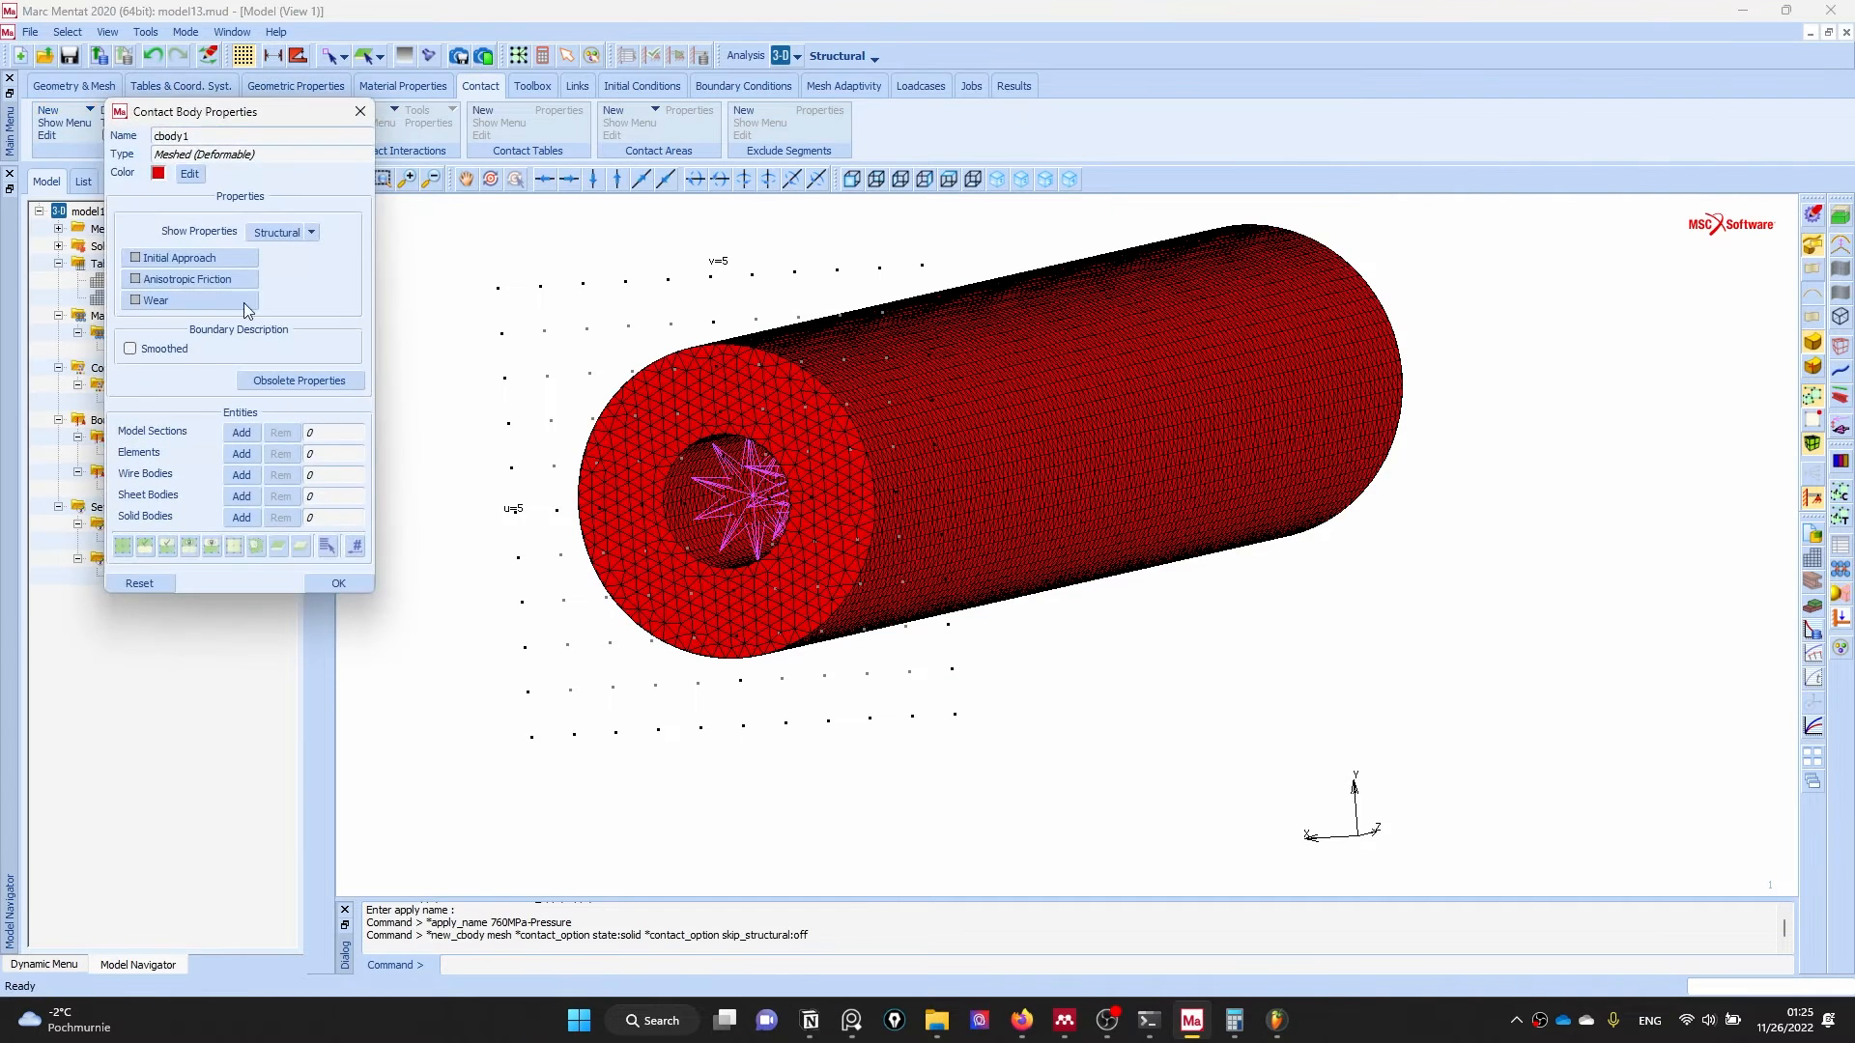
pyautogui.click(589, 456)
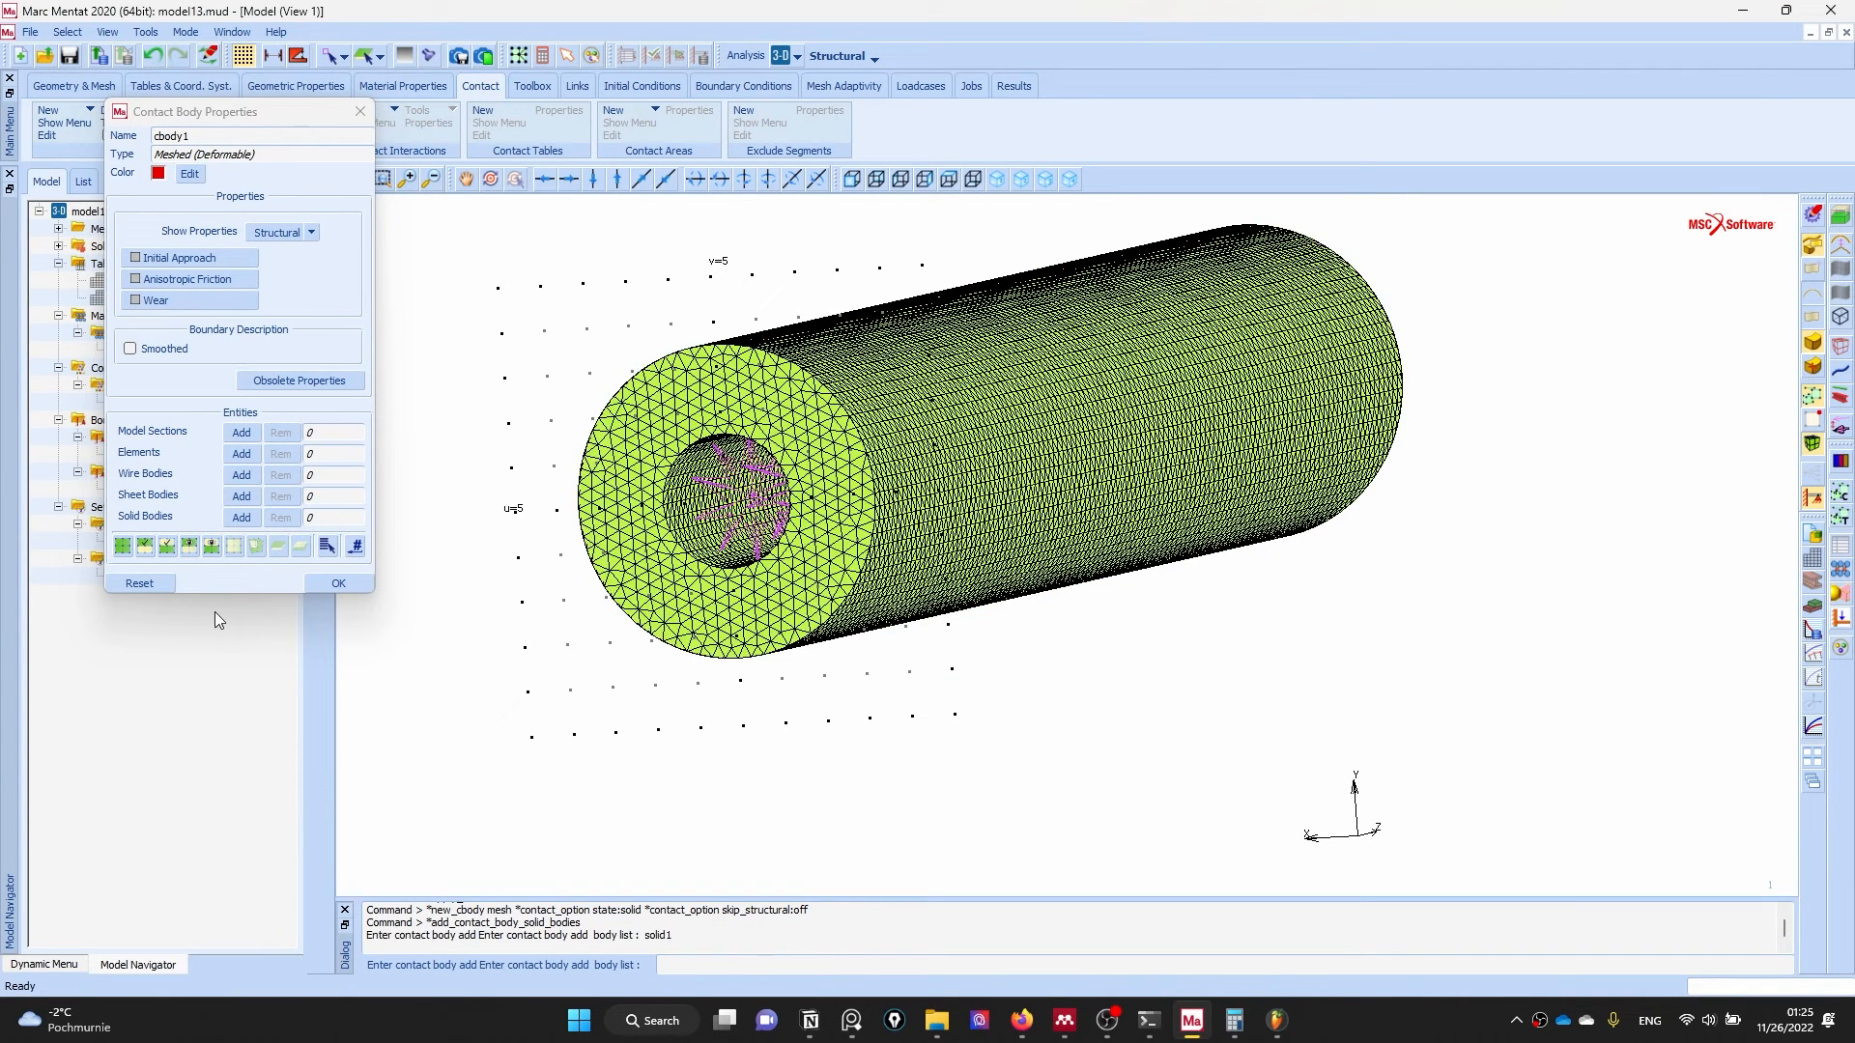
pyautogui.click(152, 547)
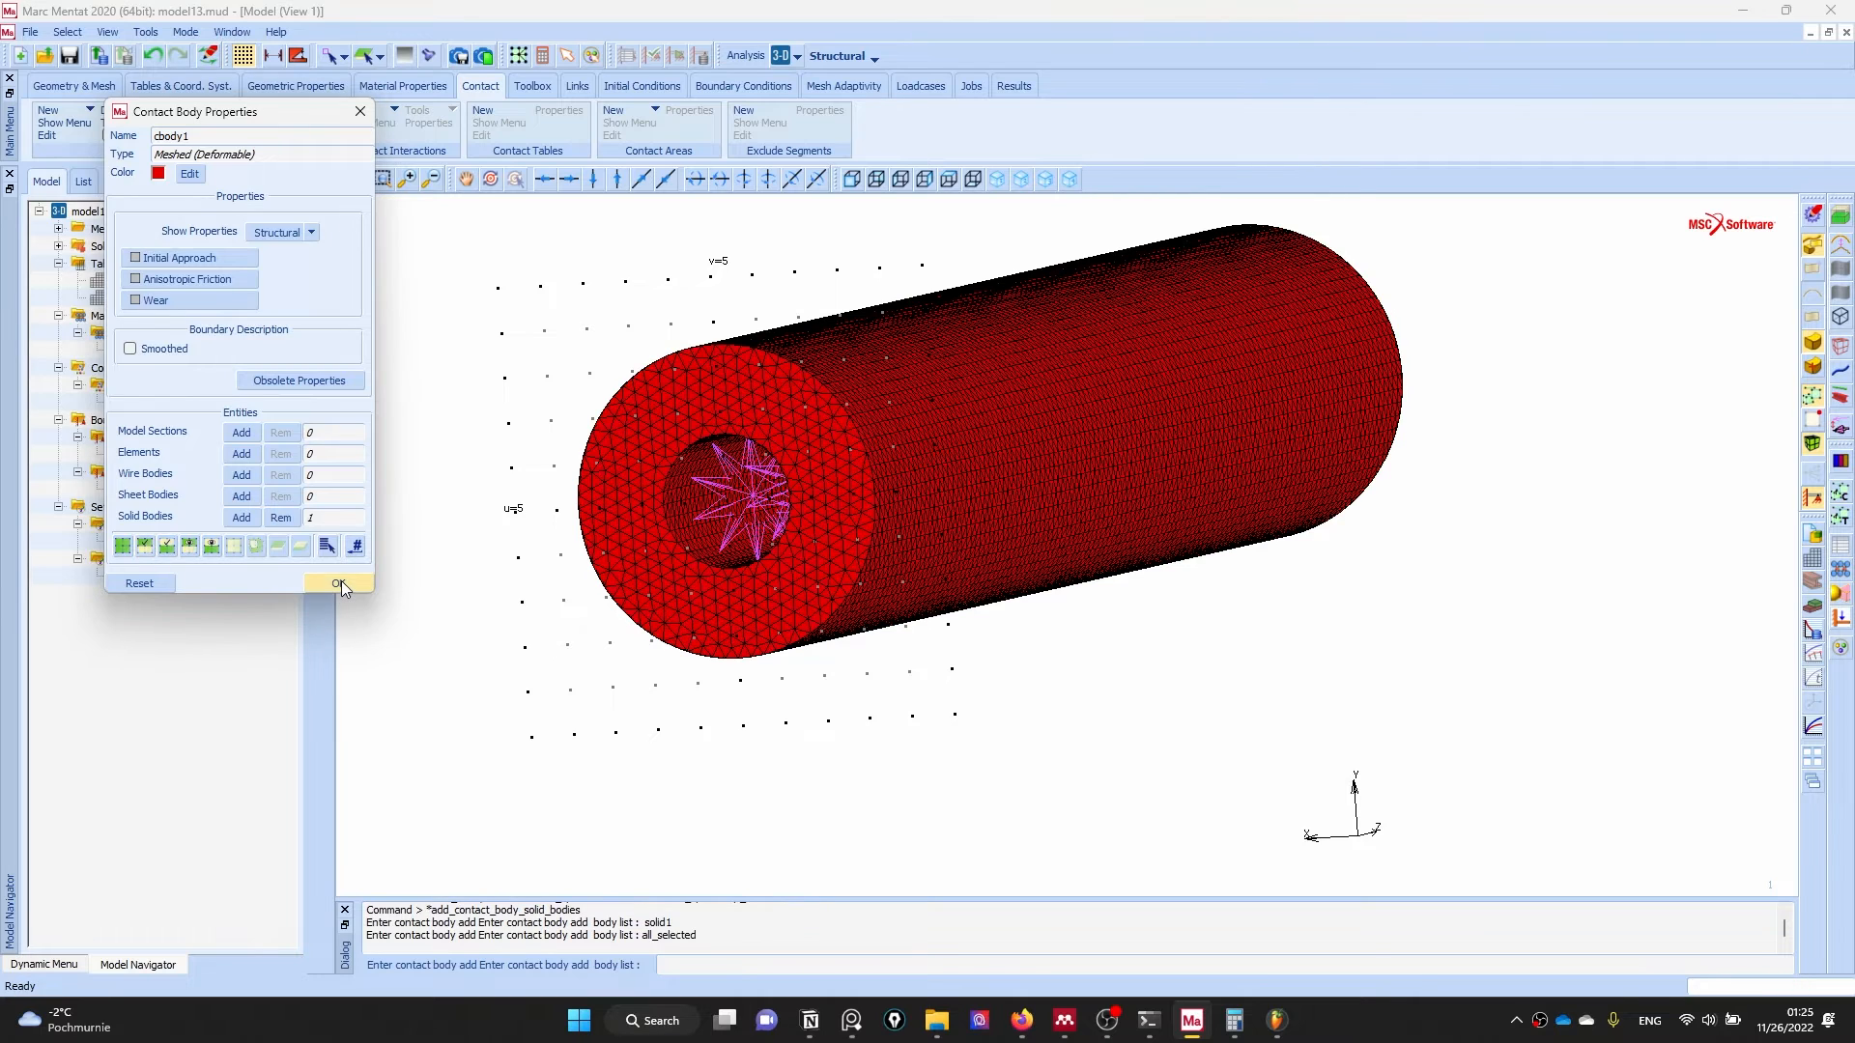
pyautogui.click(340, 582)
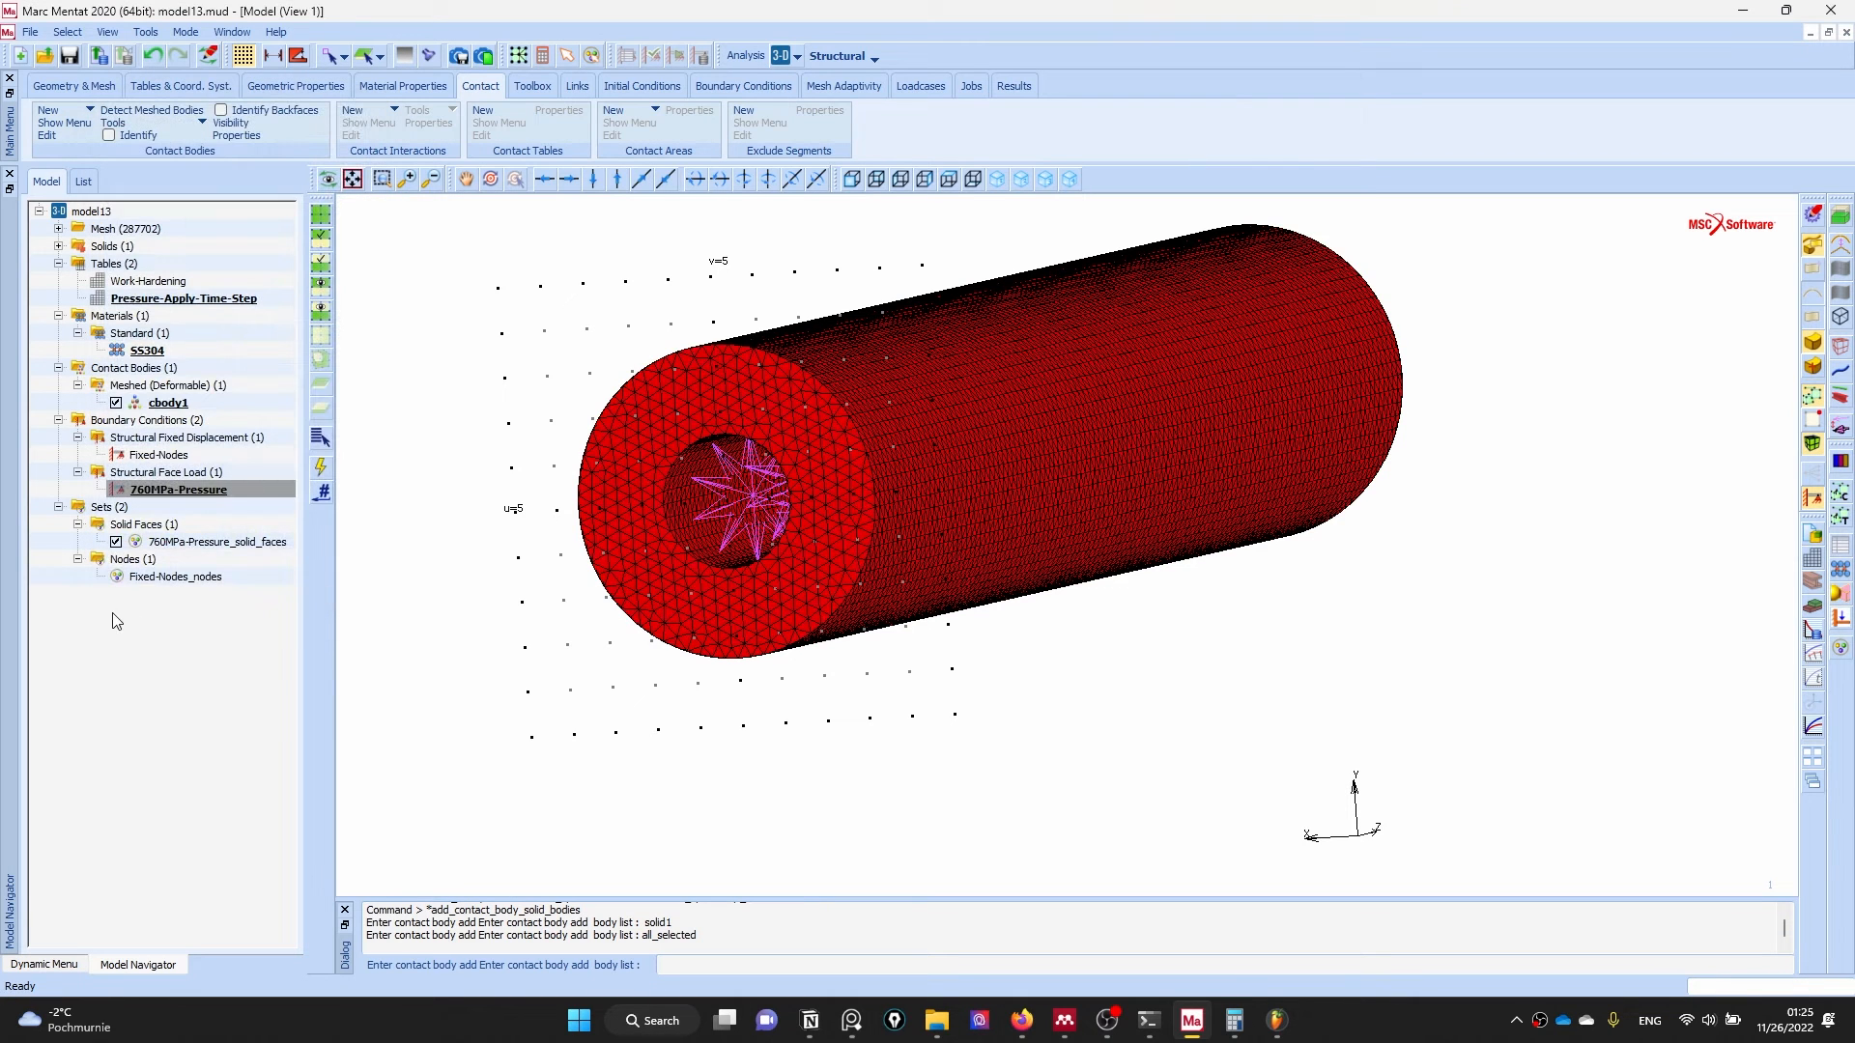
# - Rename the meshed deformable contact body as DeformableGeometry
pyautogui.click(186, 405)
pyautogui.rightClick(186, 406)
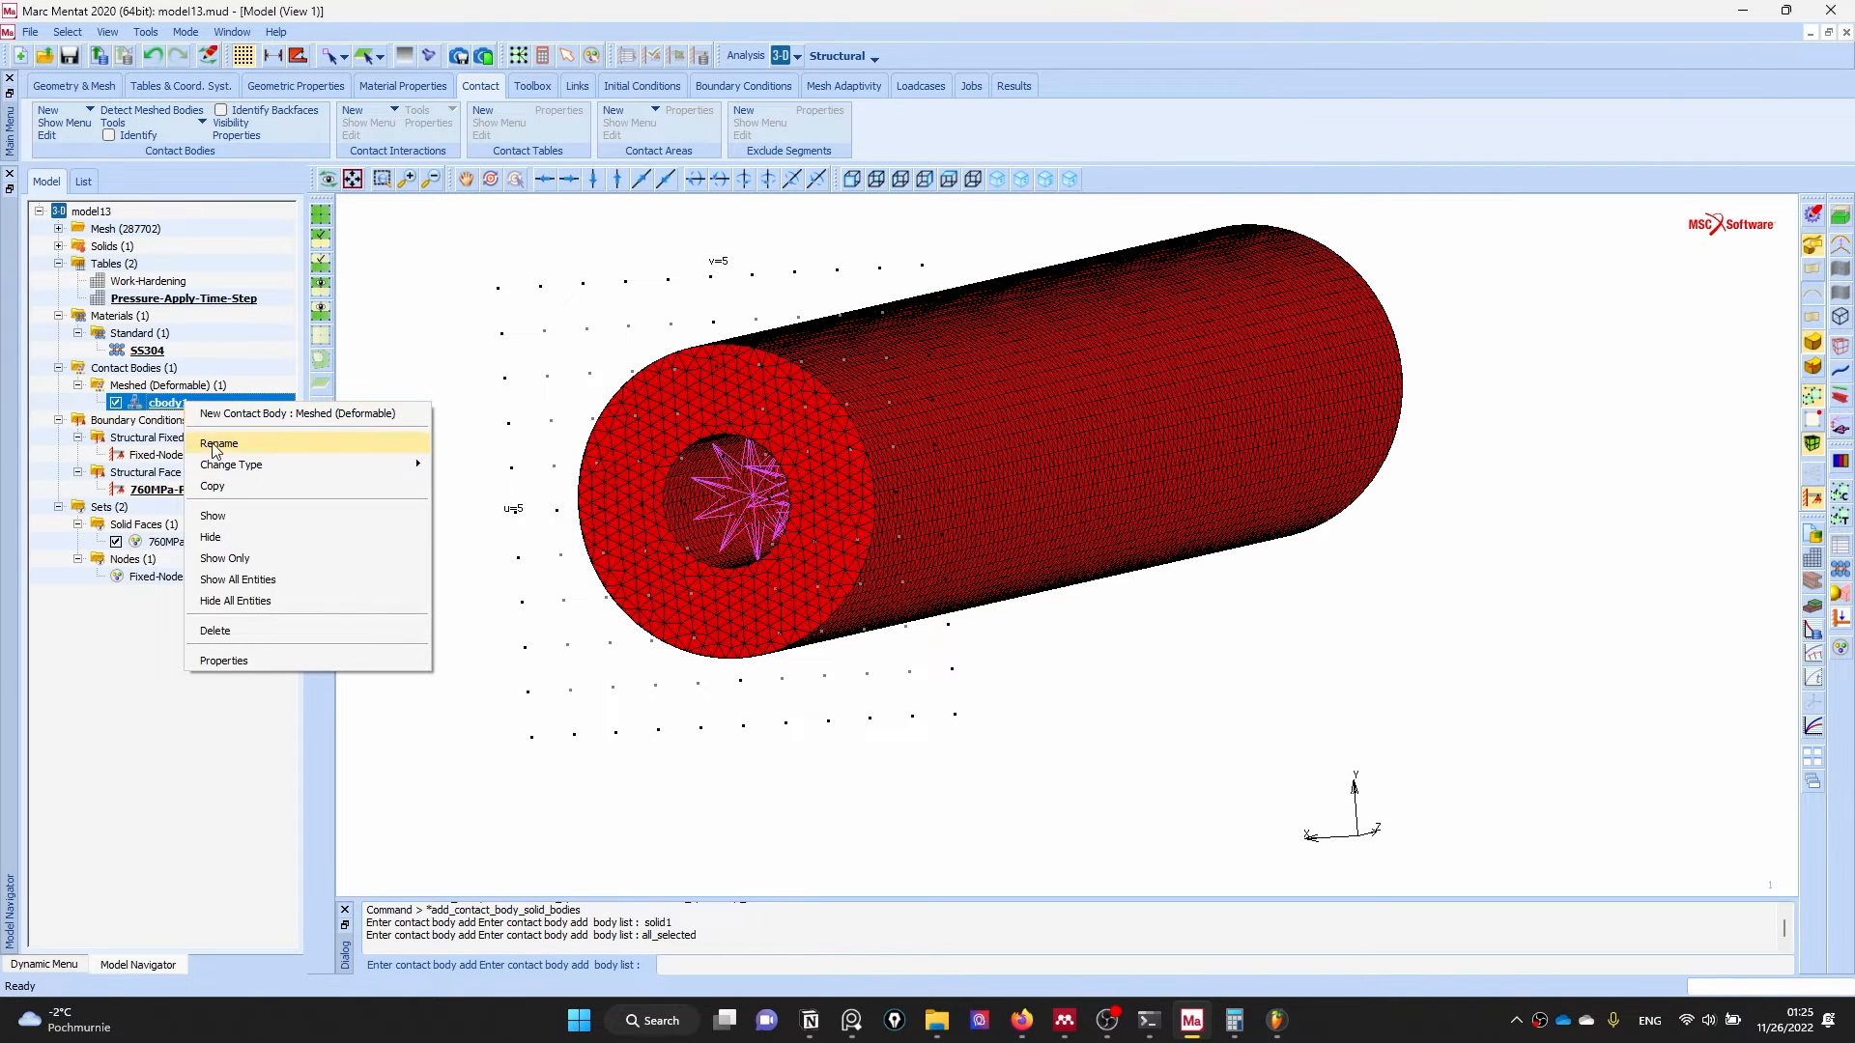
pyautogui.click(214, 448)
pyautogui.write('Defor')
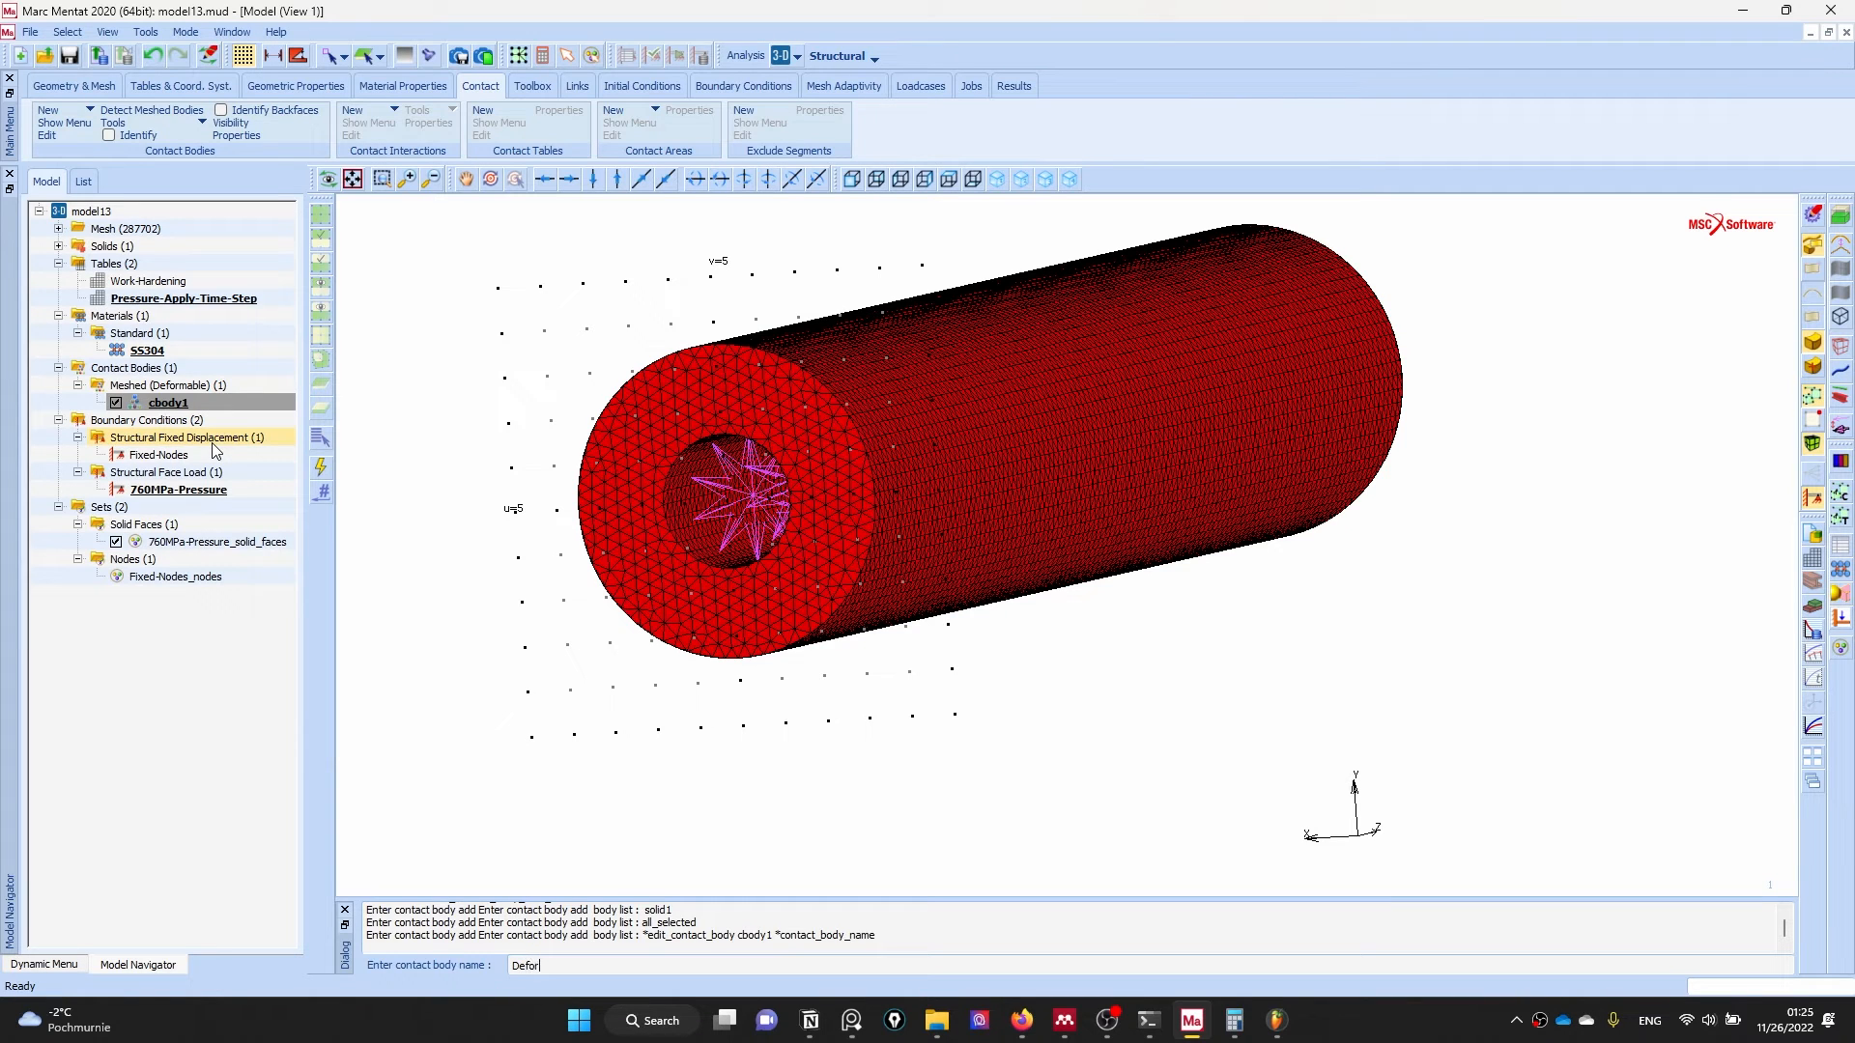
pyautogui.write('mableGeometry')
pyautogui.press('Return')
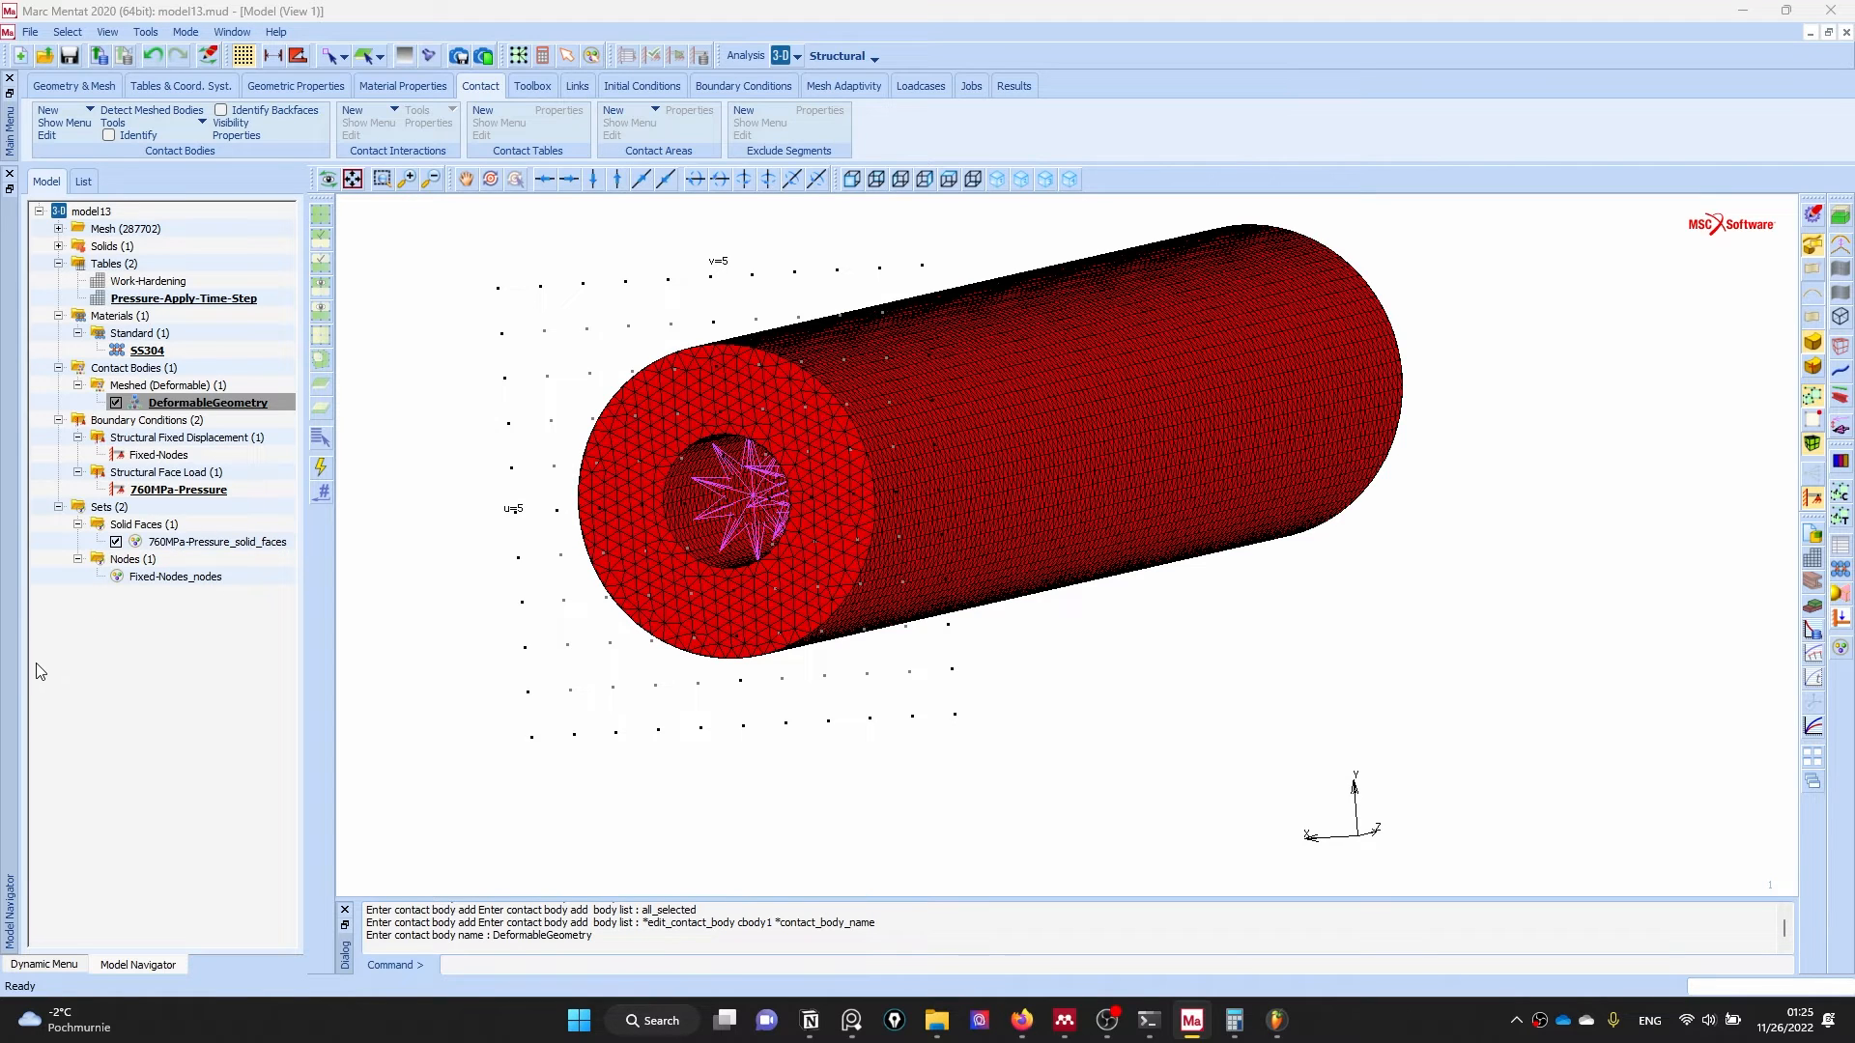
# - Create a static structural loadcase with a total time of 1 and a constant time step over 50 steps
pyautogui.click(719, 87)
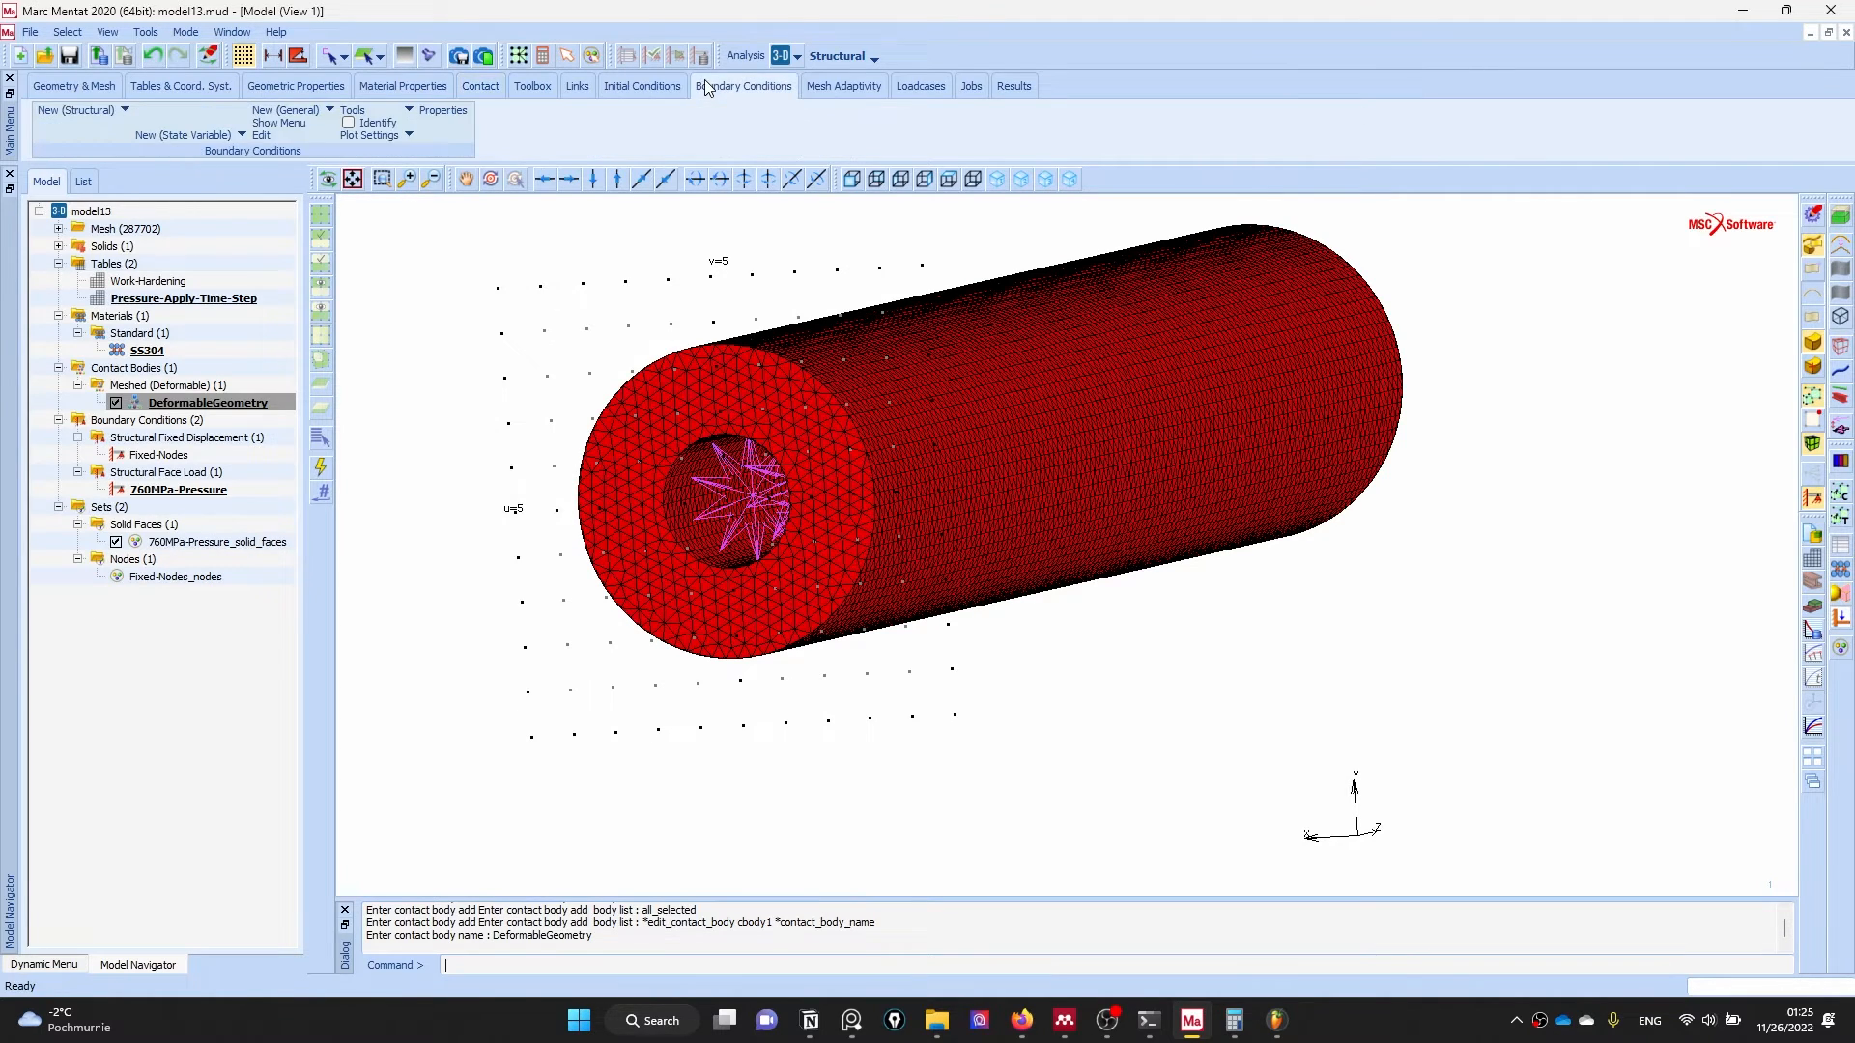
pyautogui.click(839, 84)
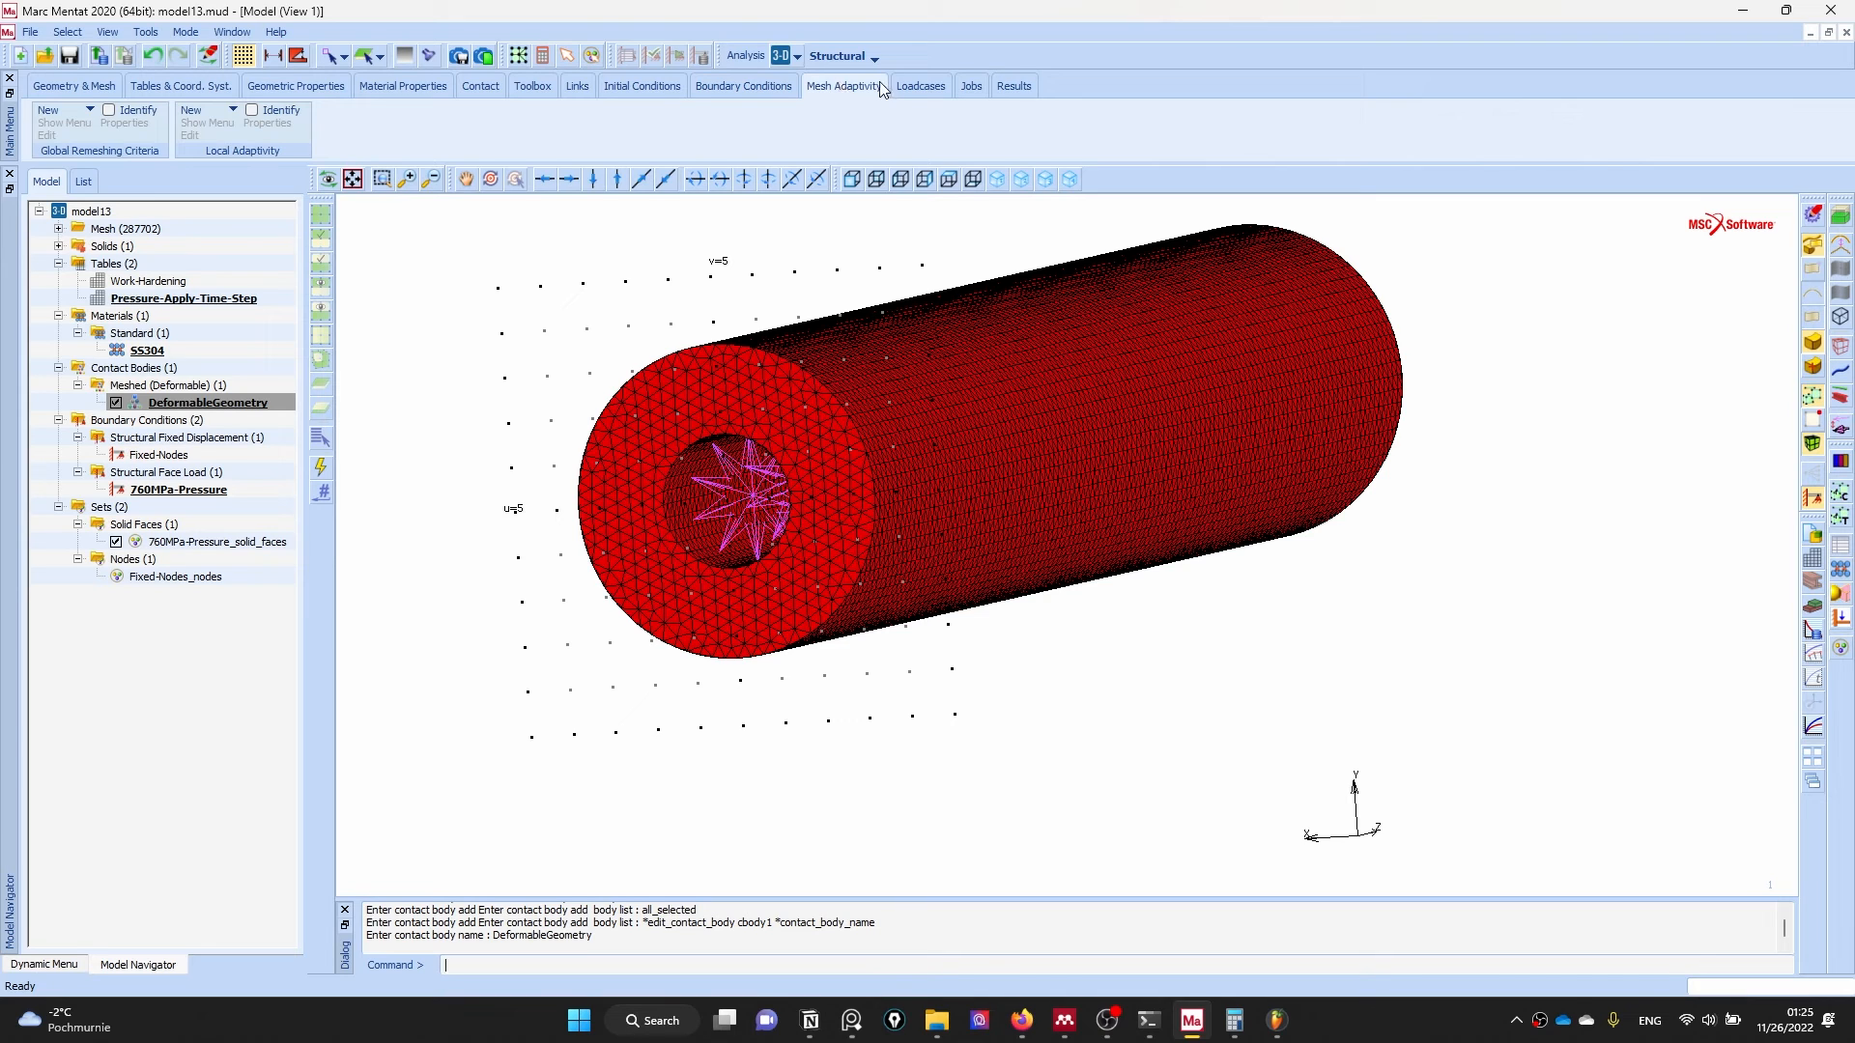
pyautogui.click(920, 86)
pyautogui.click(62, 112)
pyautogui.click(63, 127)
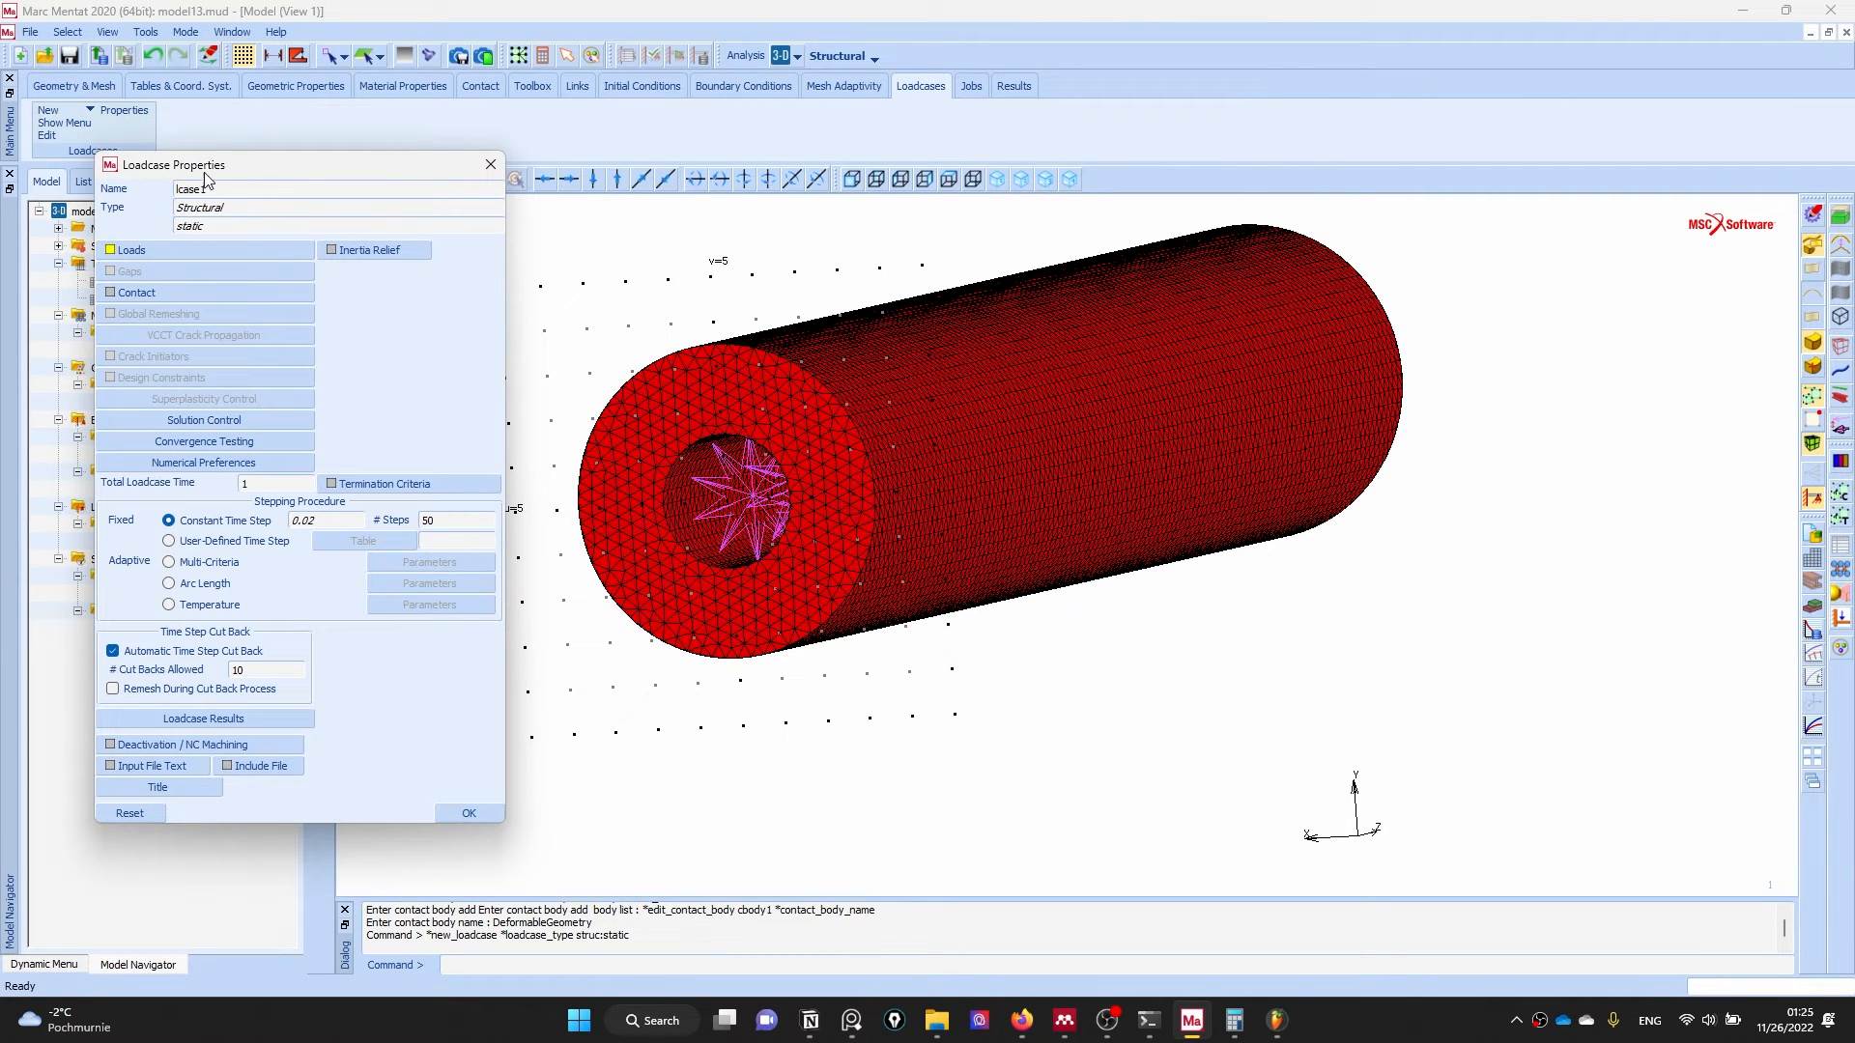
pyautogui.click(125, 290)
pyautogui.click(245, 203)
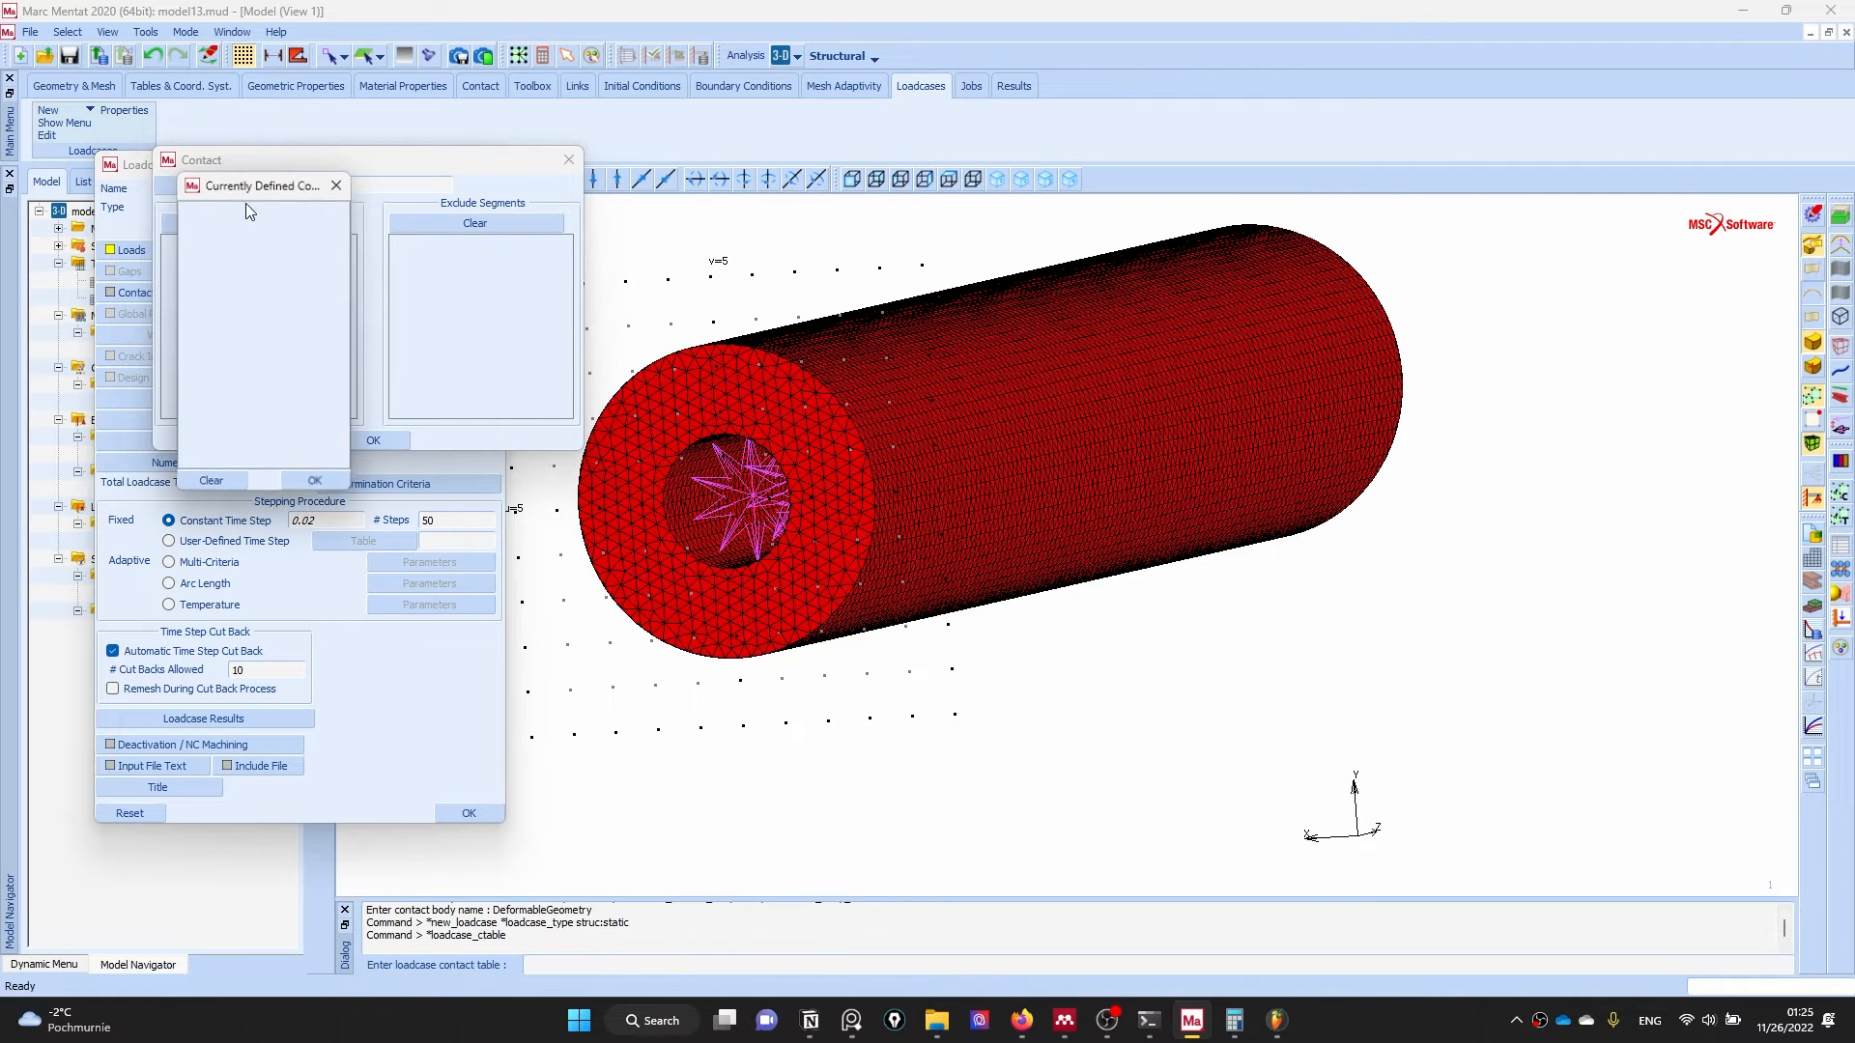
pyautogui.press('Escape')
pyautogui.press('Escape')
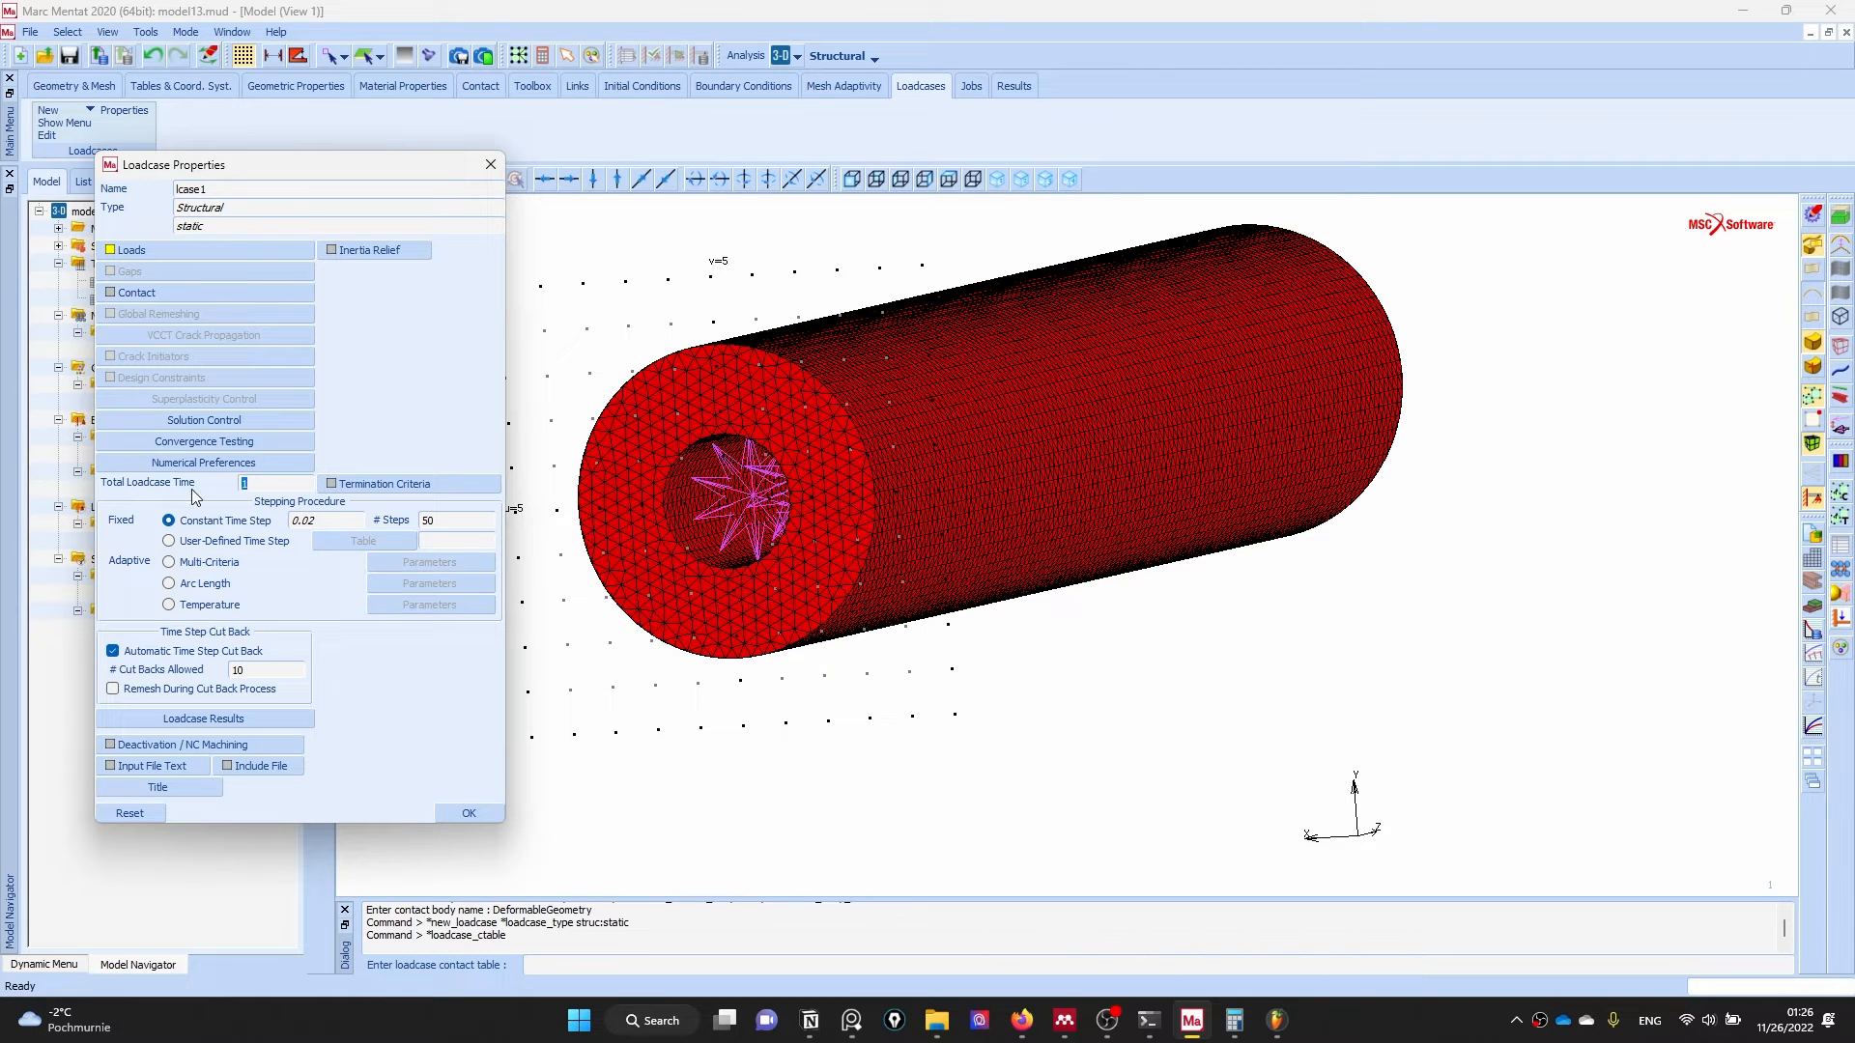
pyautogui.press('Tab')
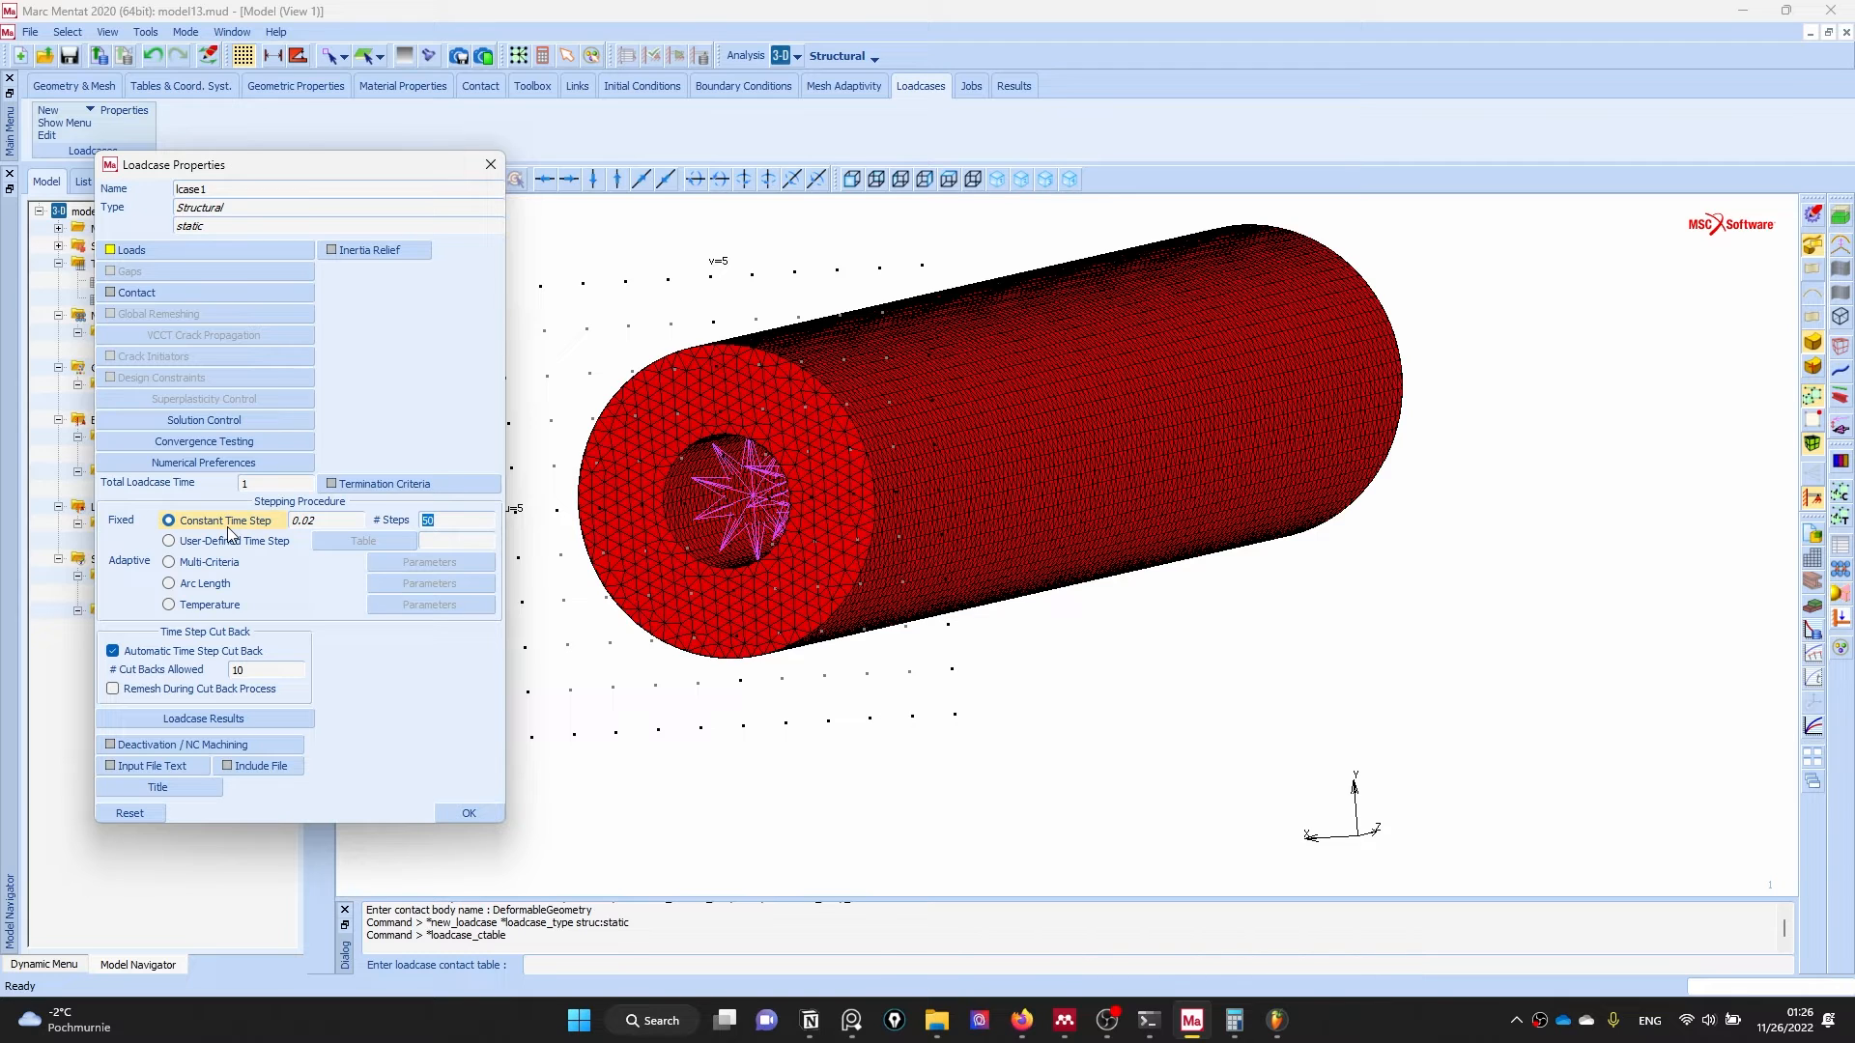
pyautogui.click(468, 813)
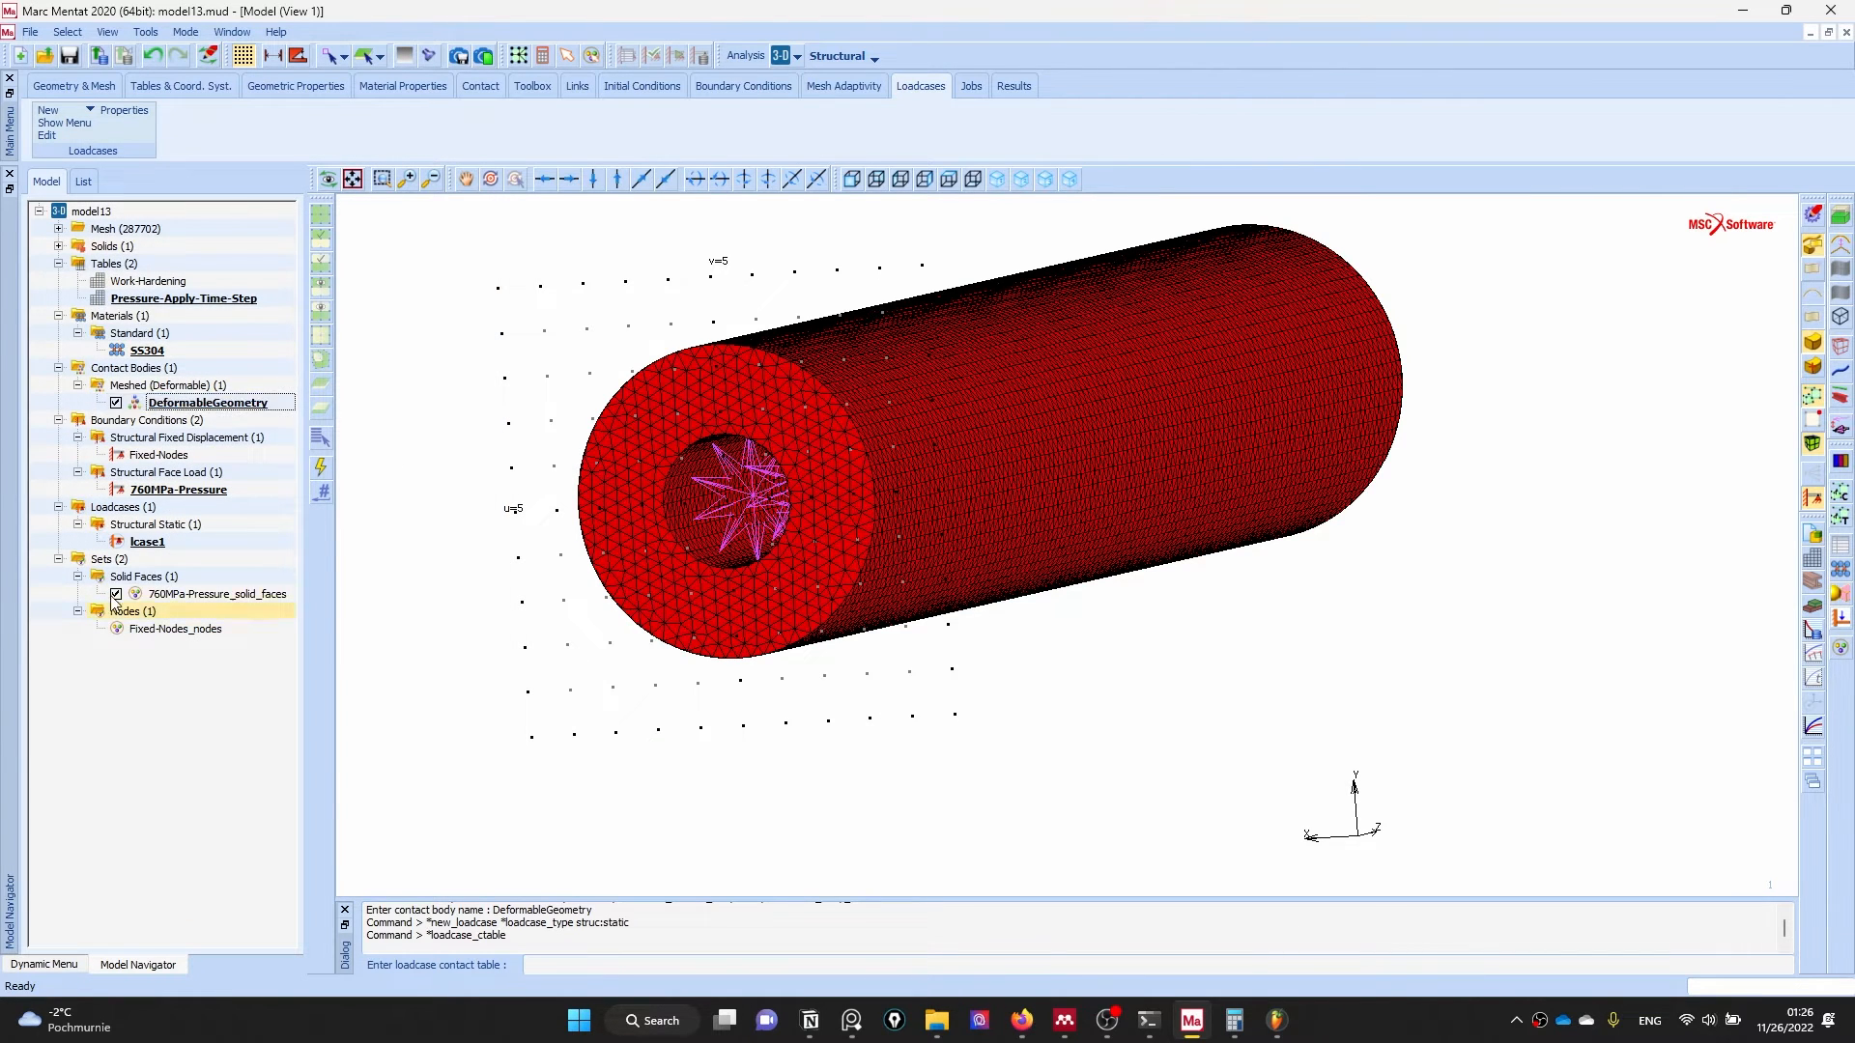
pyautogui.click(147, 542)
# - Create a structural job named Autofrettage with the Large Strain option and add loadcase lcase1 to it
pyautogui.click(971, 86)
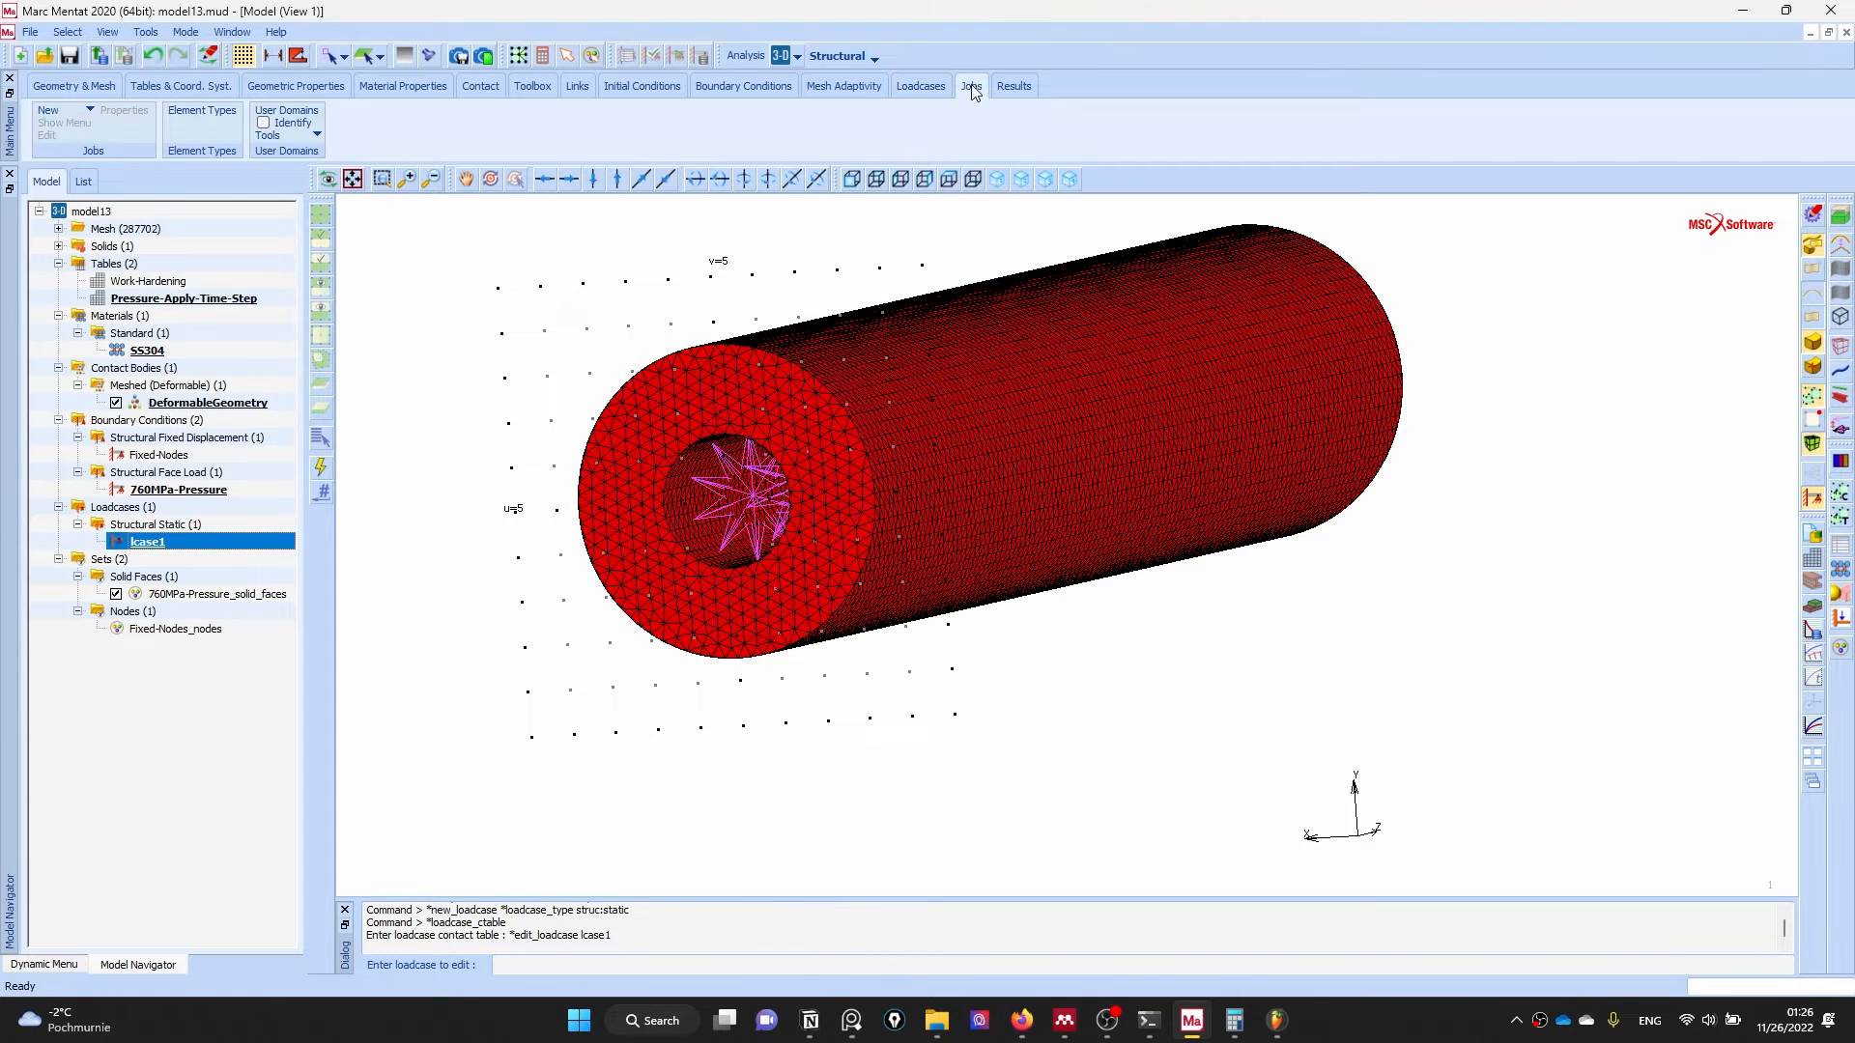
pyautogui.click(48, 110)
pyautogui.click(70, 129)
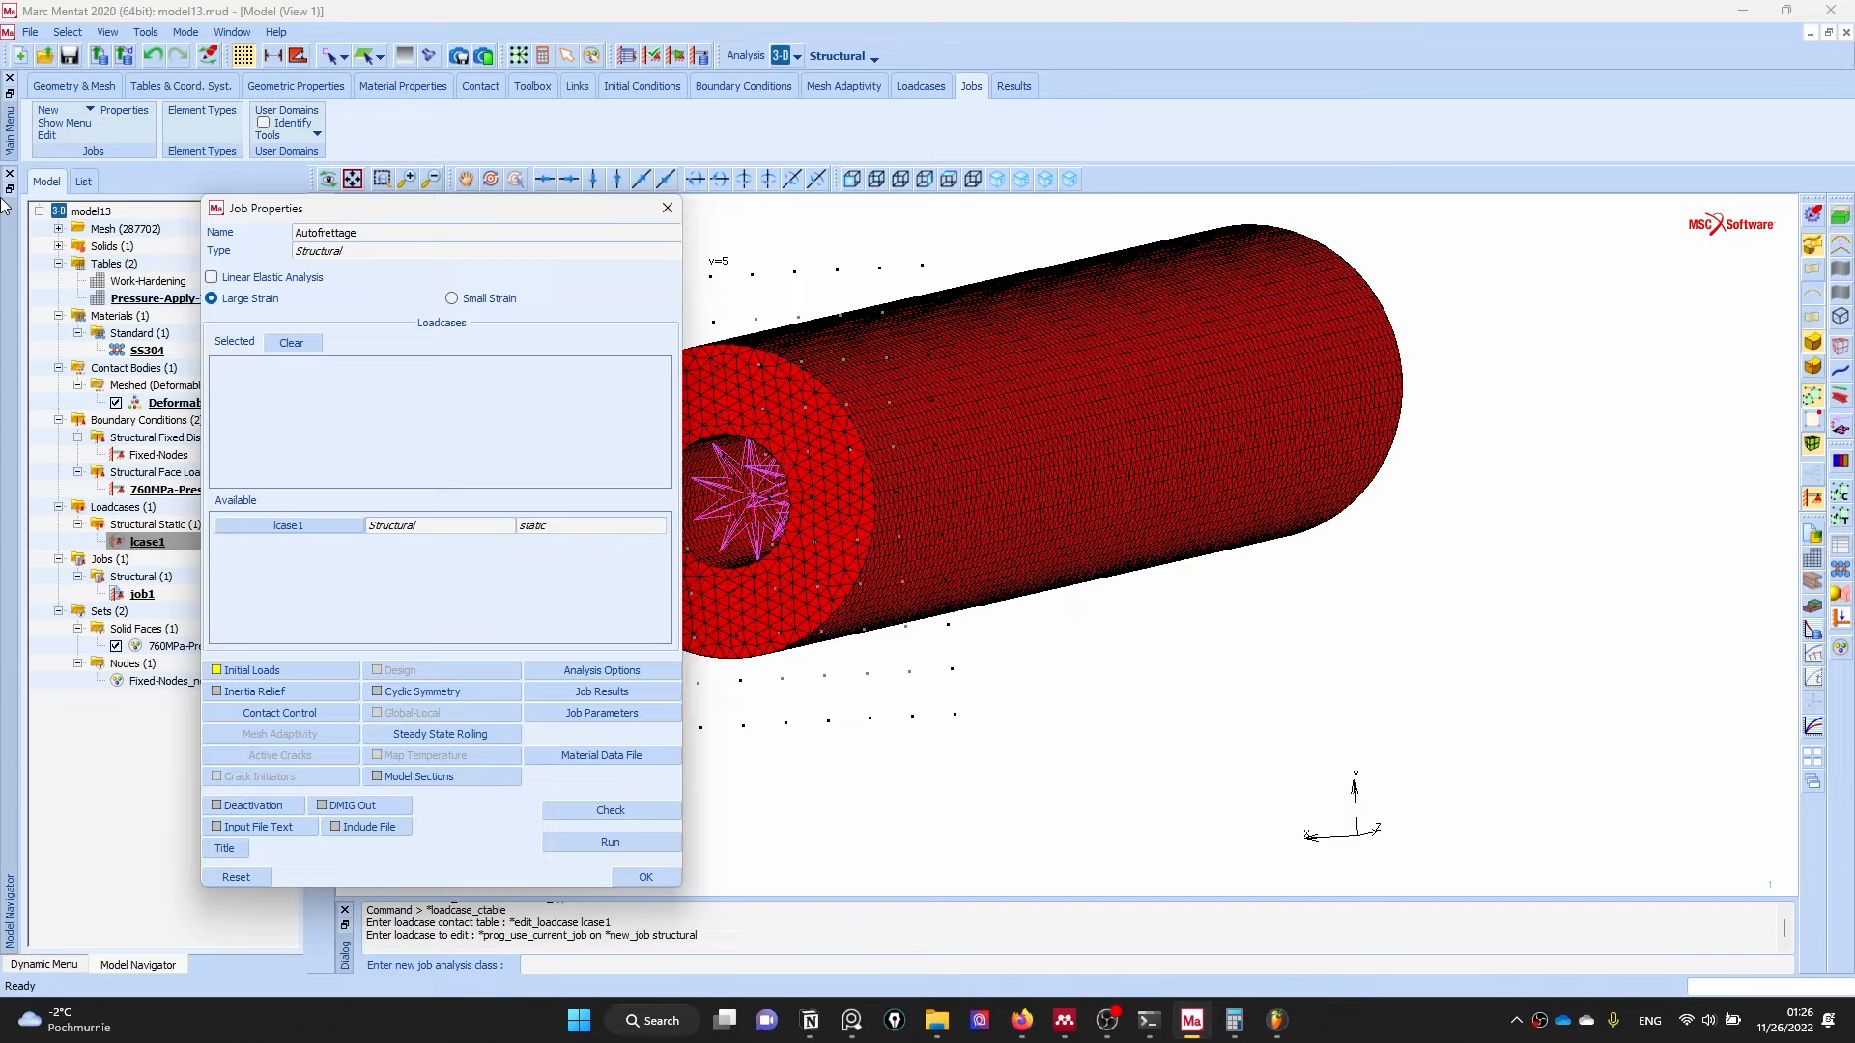
pyautogui.click(257, 300)
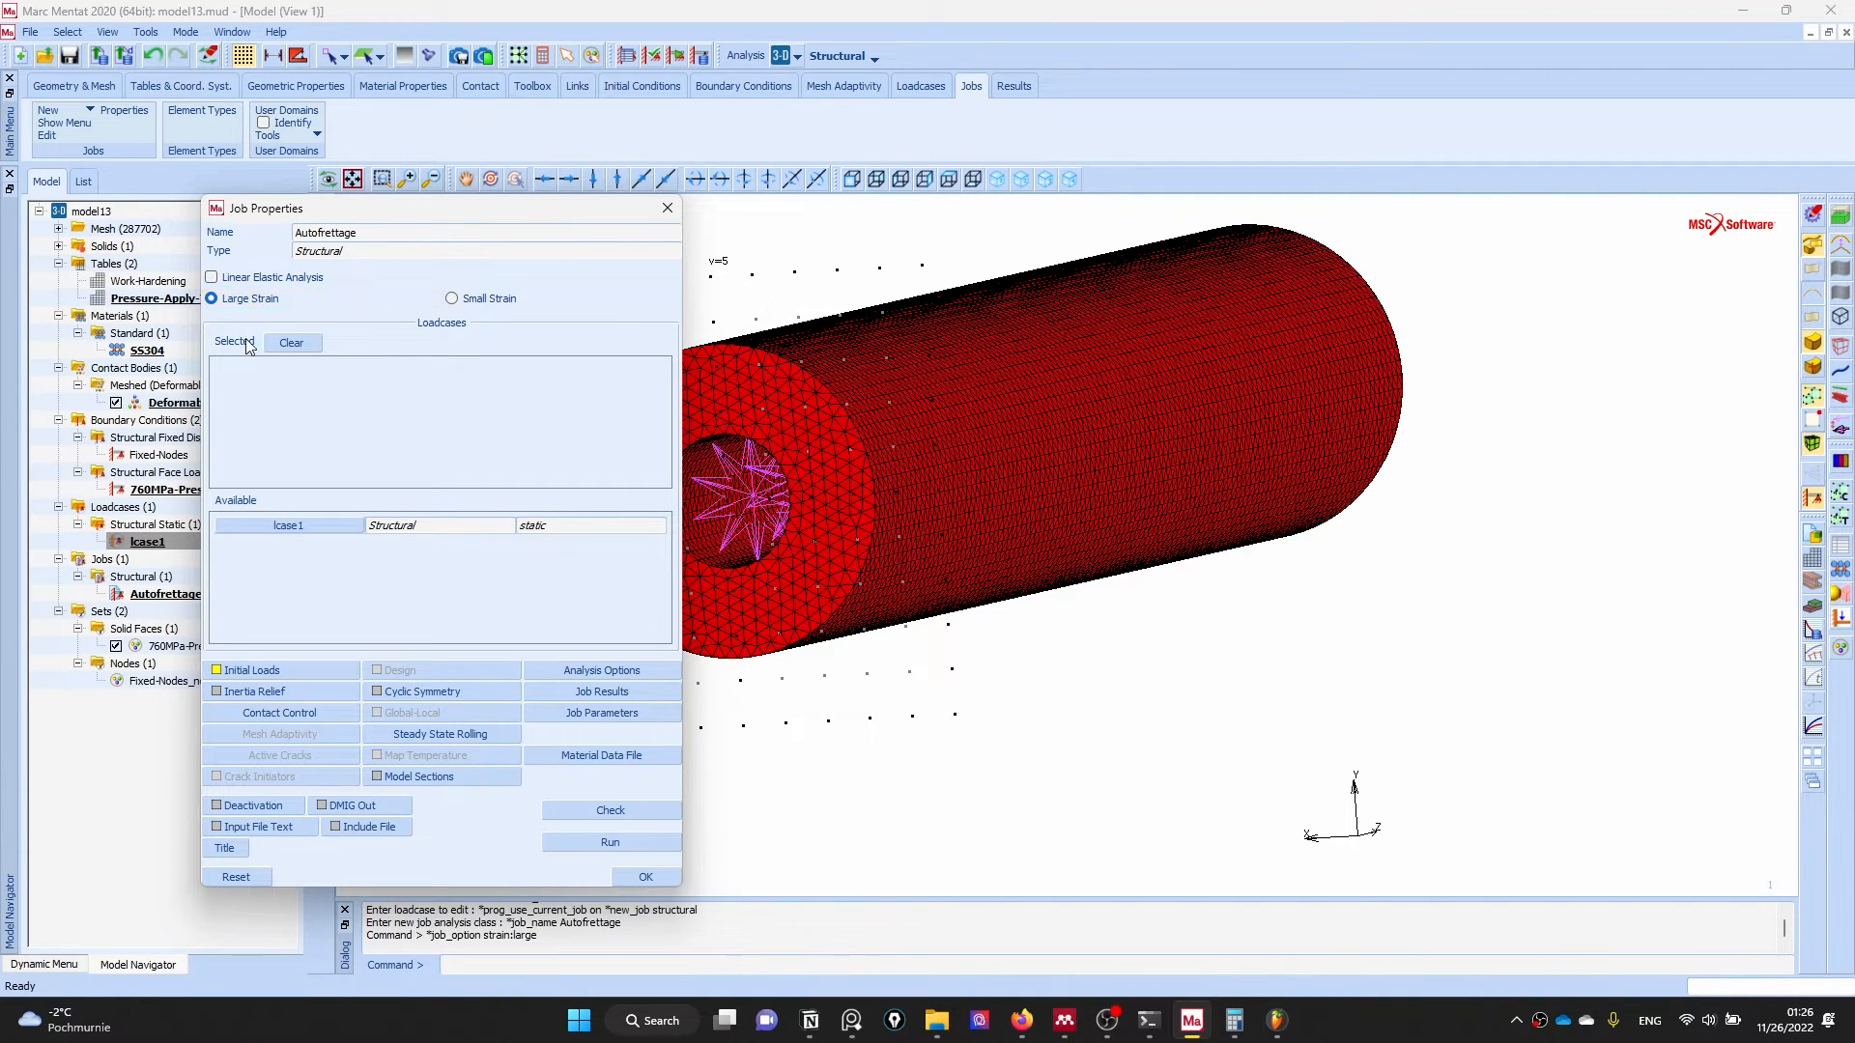
pyautogui.click(284, 527)
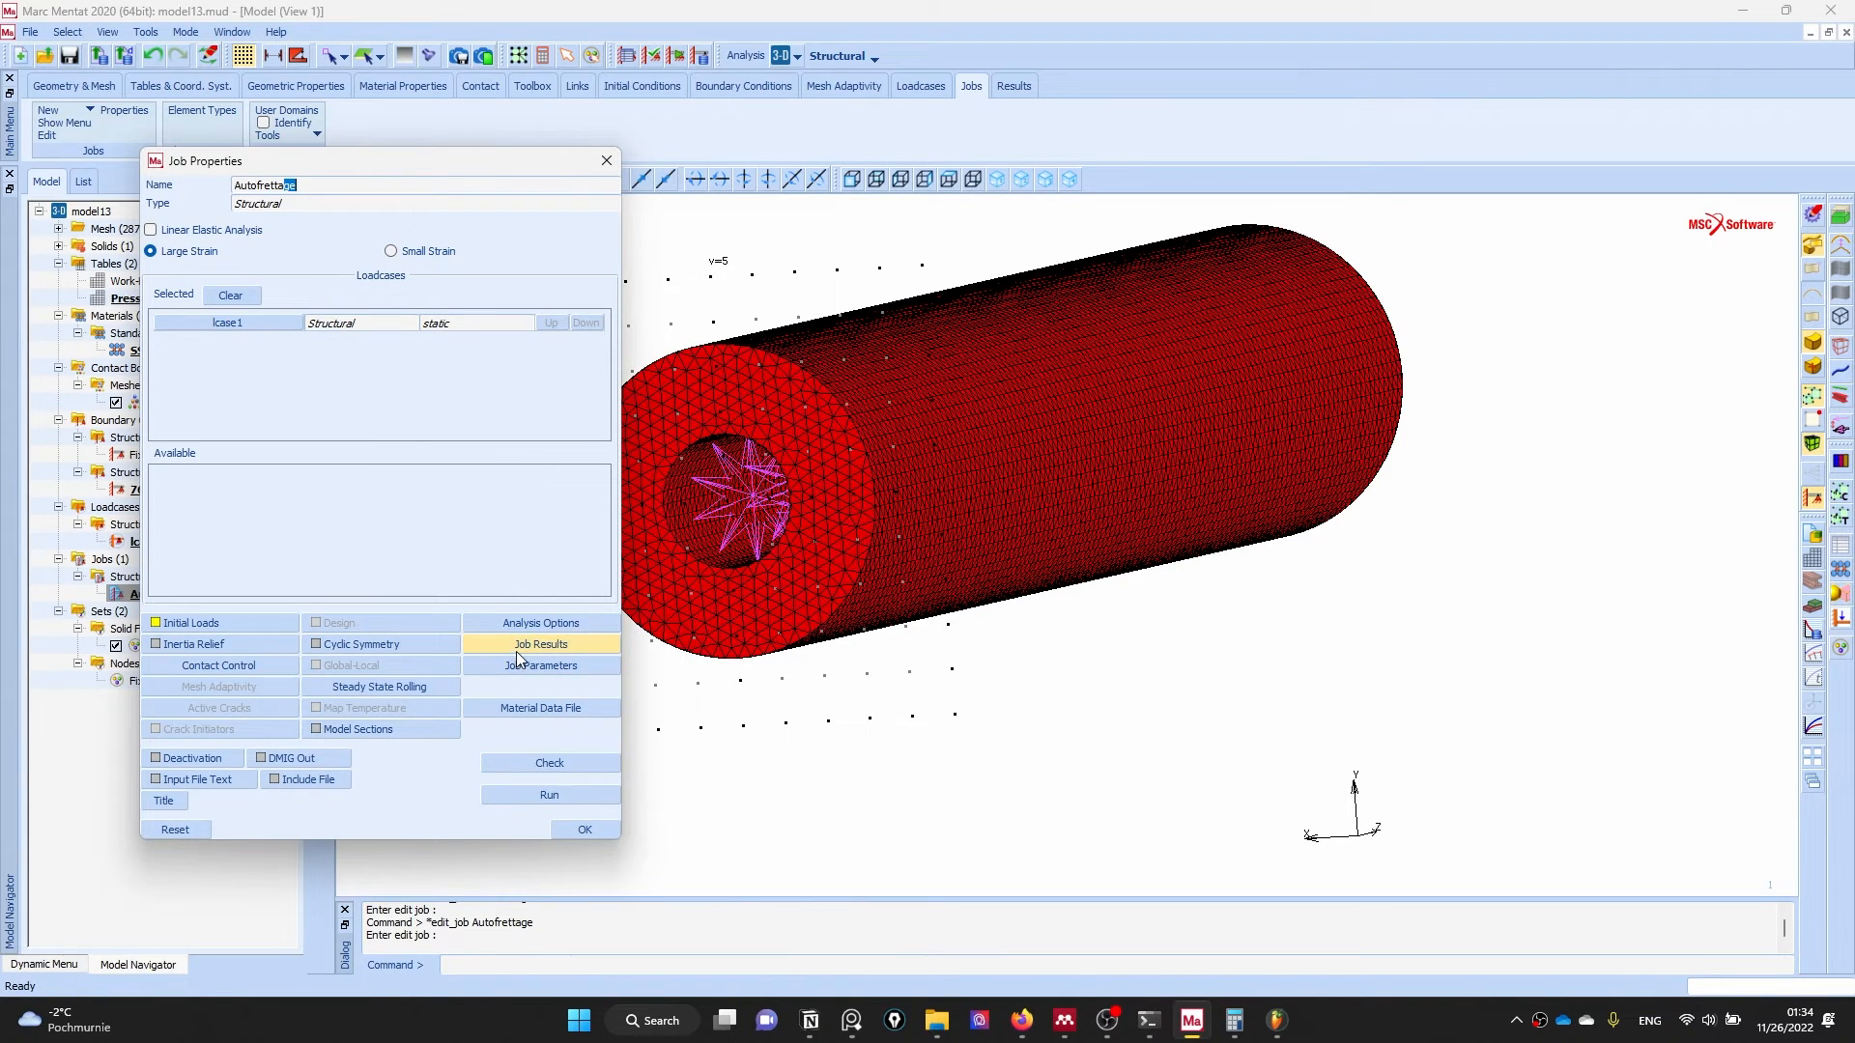
# - Add Equivalent Von Mises Stress and the Stress tensor to the job's result quantities
pyautogui.click(518, 651)
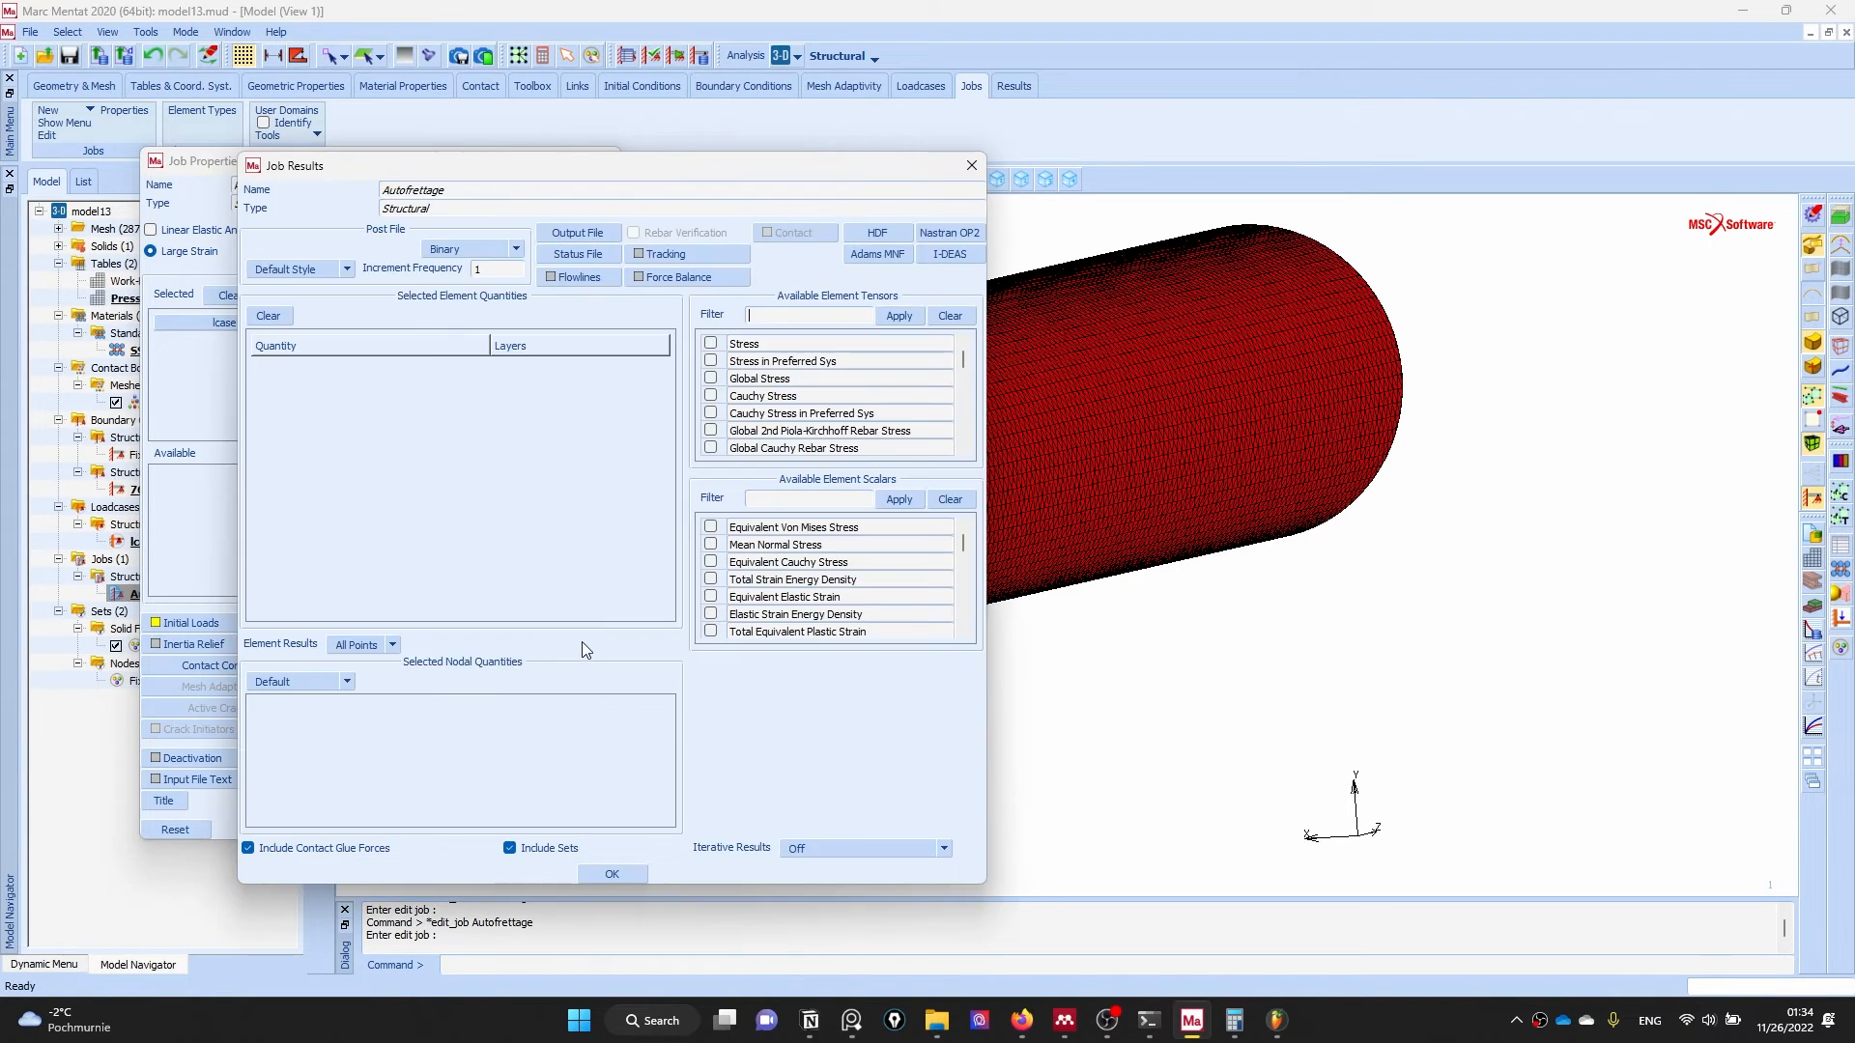
pyautogui.click(709, 528)
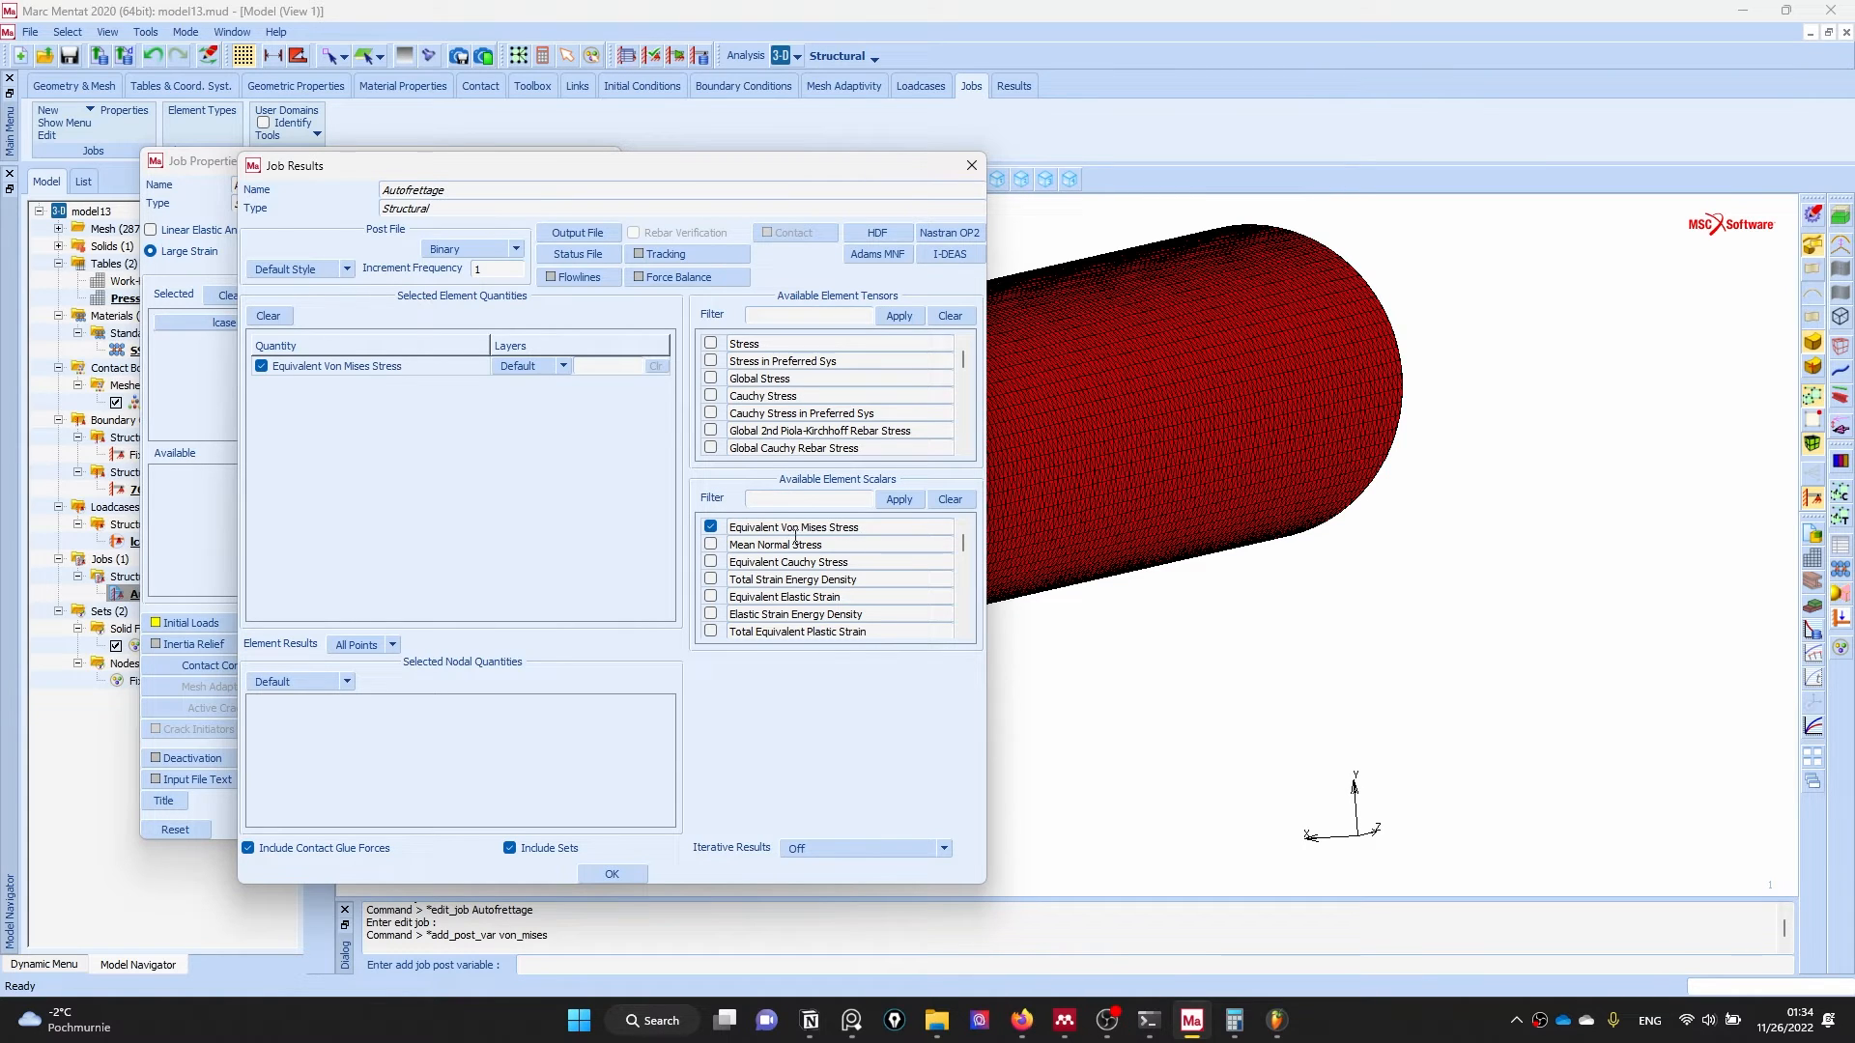
pyautogui.click(711, 344)
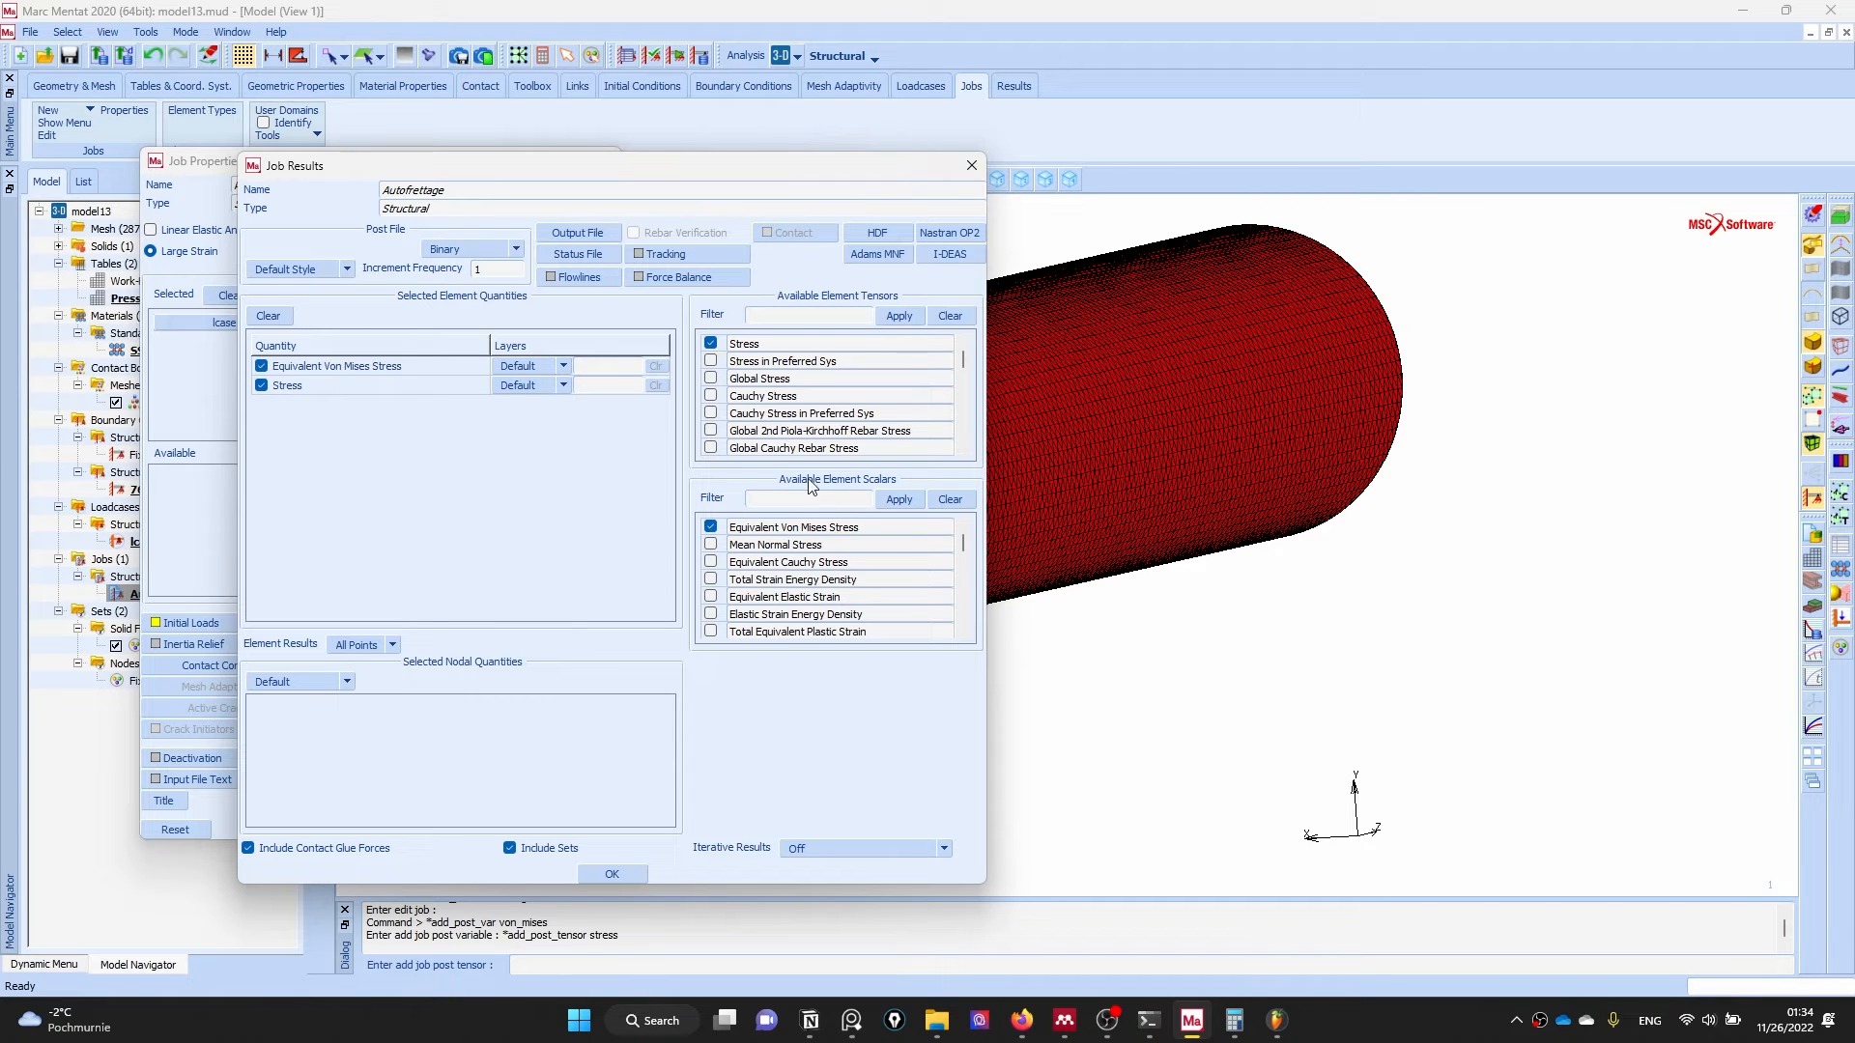
# - Filter the available element tensors by strain, add Total Strain and Plastic Strain to the job results, and accept the selection
pyautogui.scroll(-10, 809, 431)
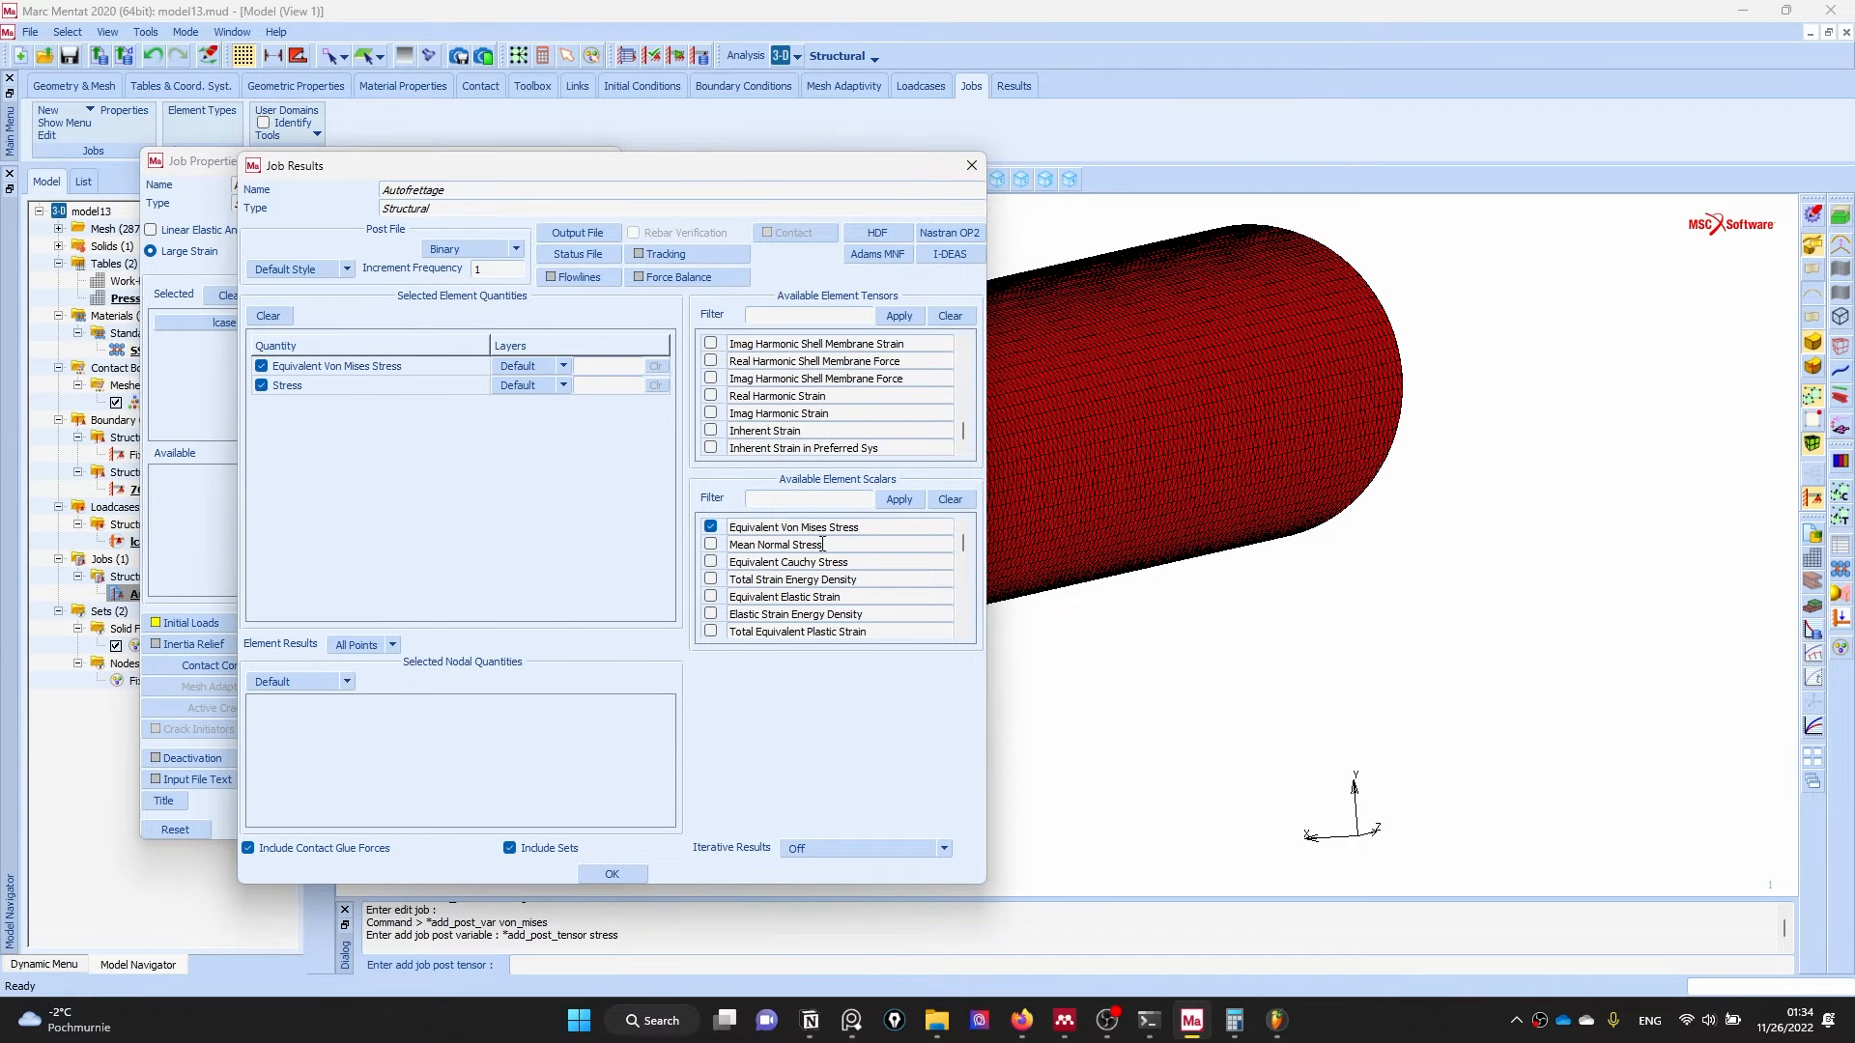
pyautogui.scroll(-10, 822, 544)
pyautogui.scroll(-5, 850, 561)
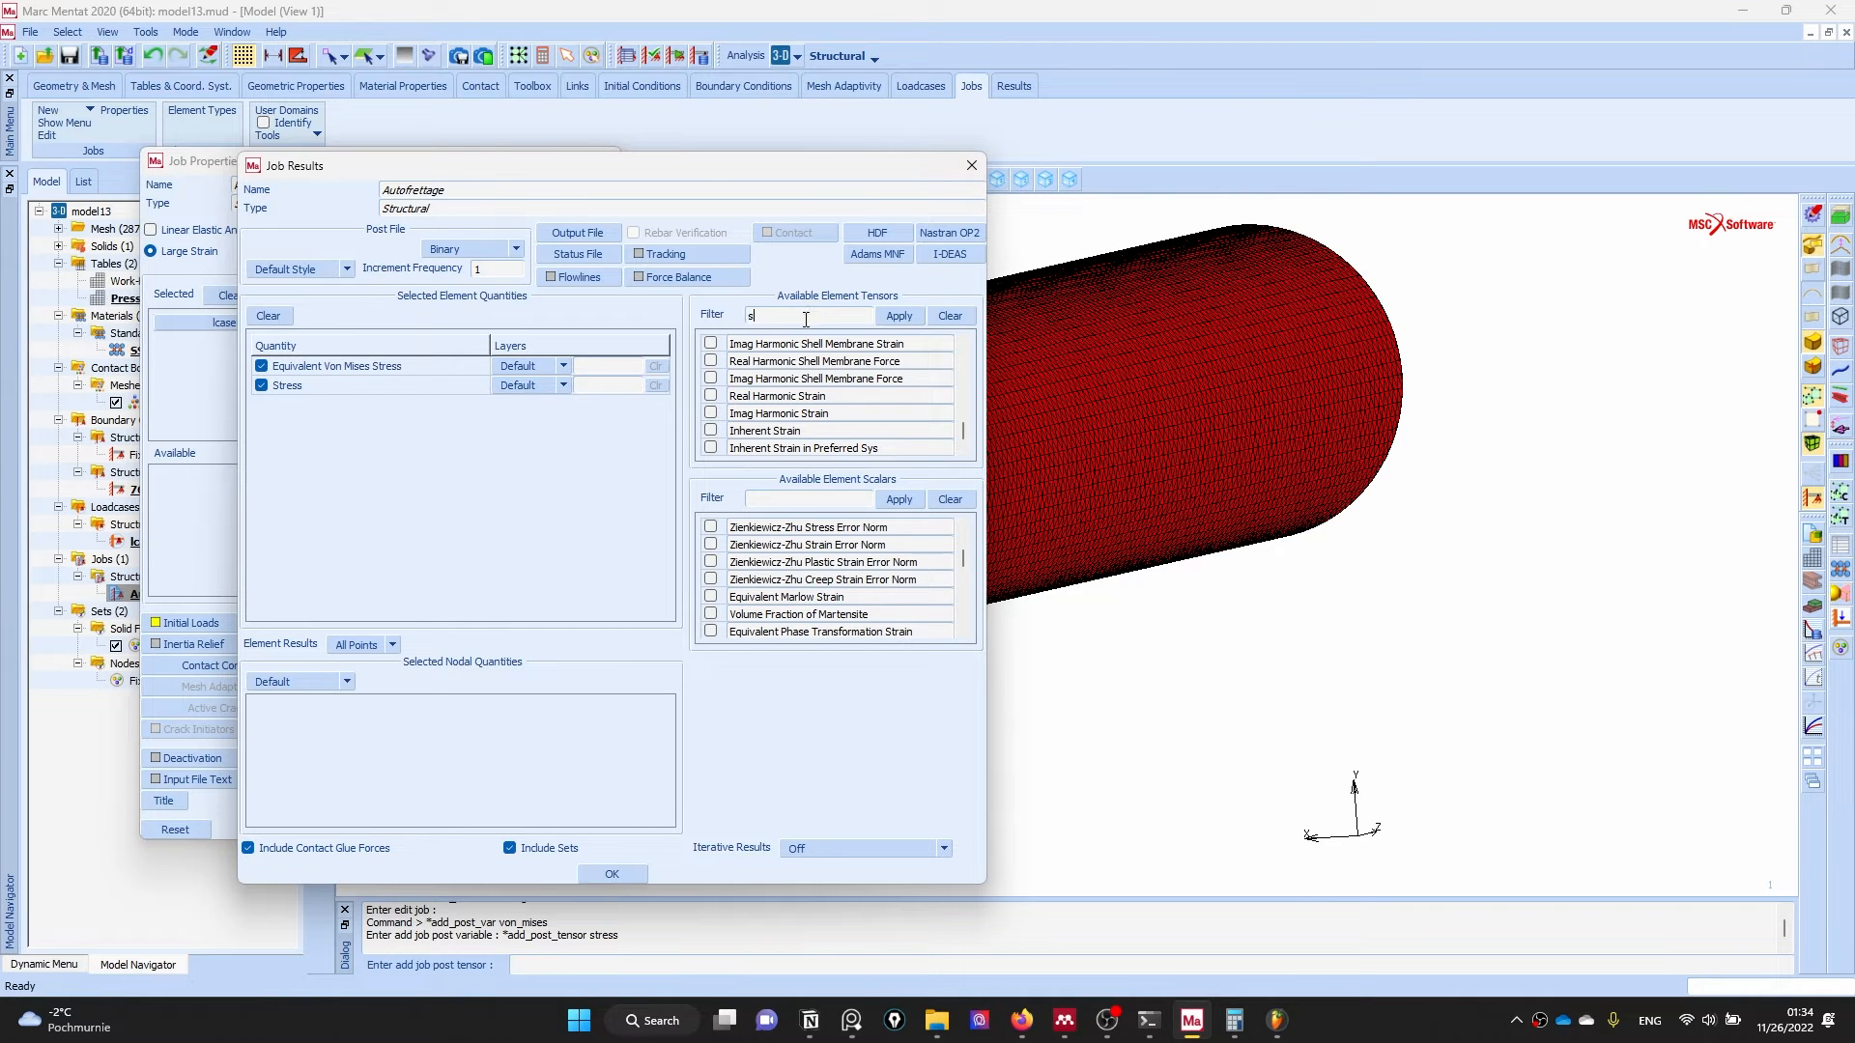
pyautogui.click(881, 318)
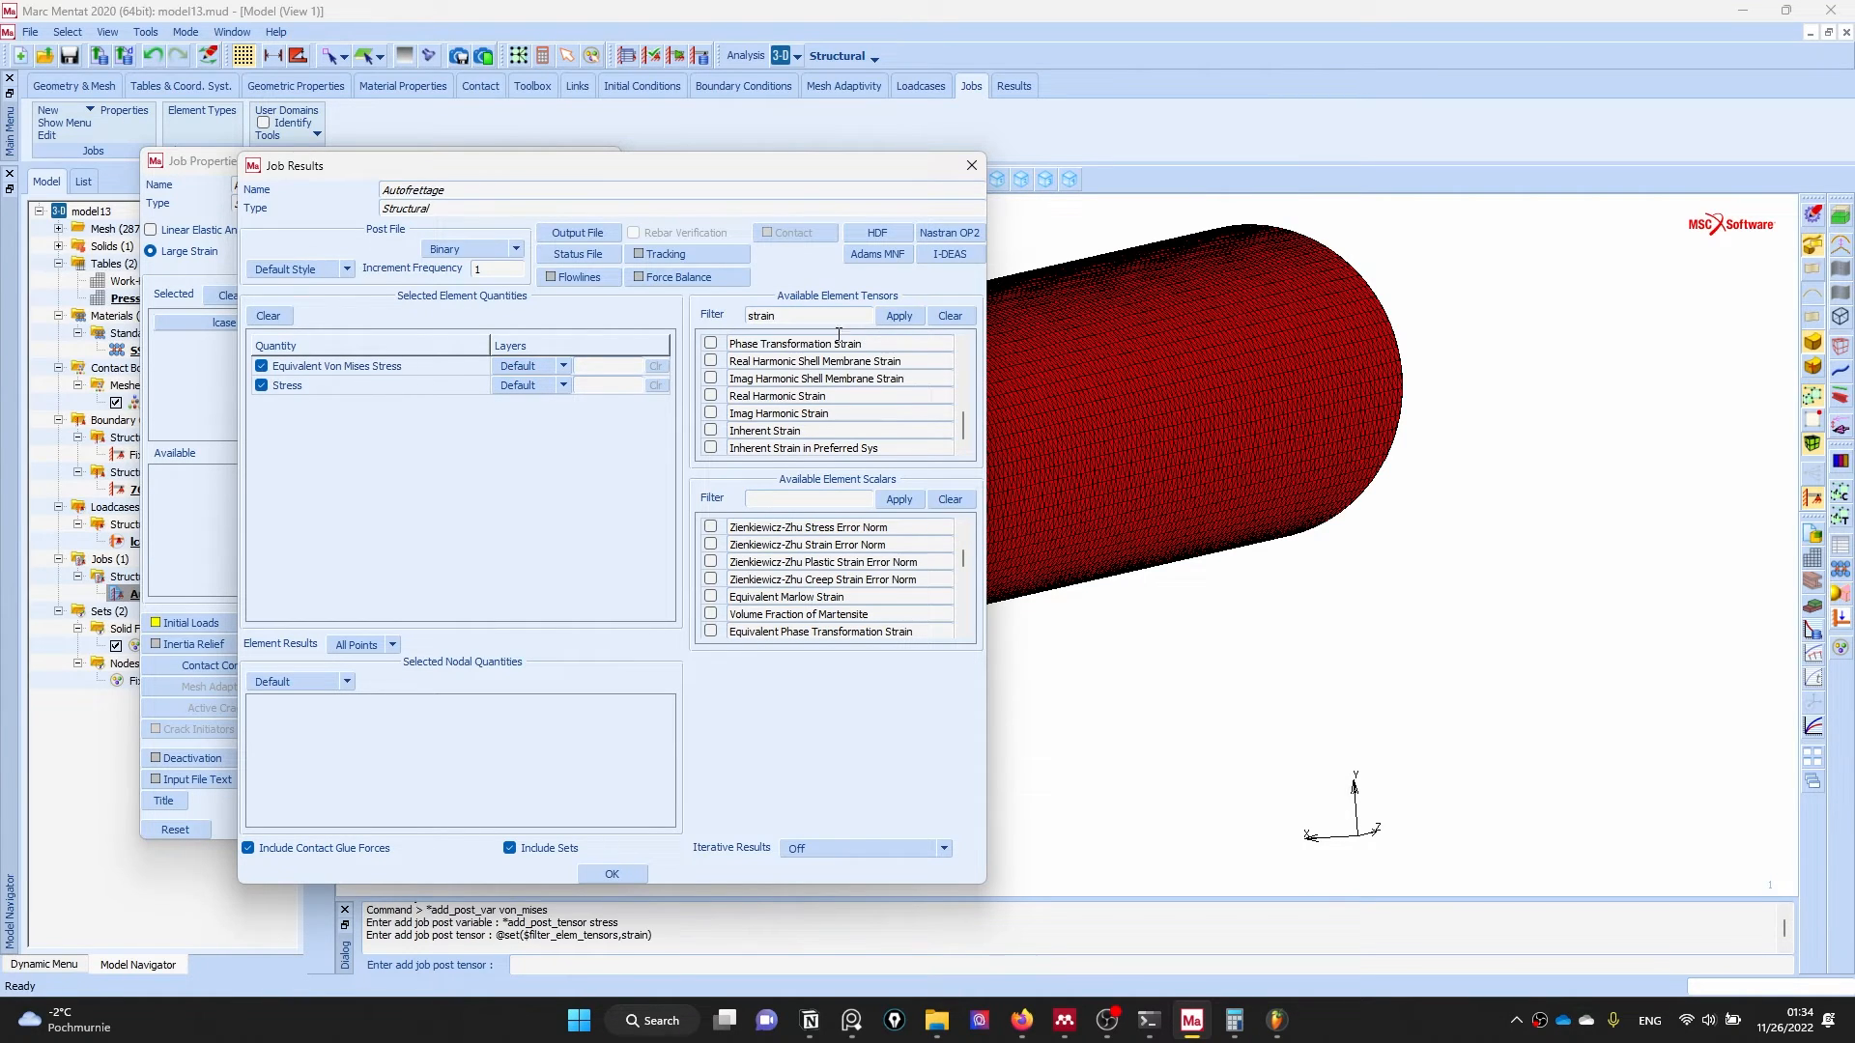
pyautogui.click(711, 361)
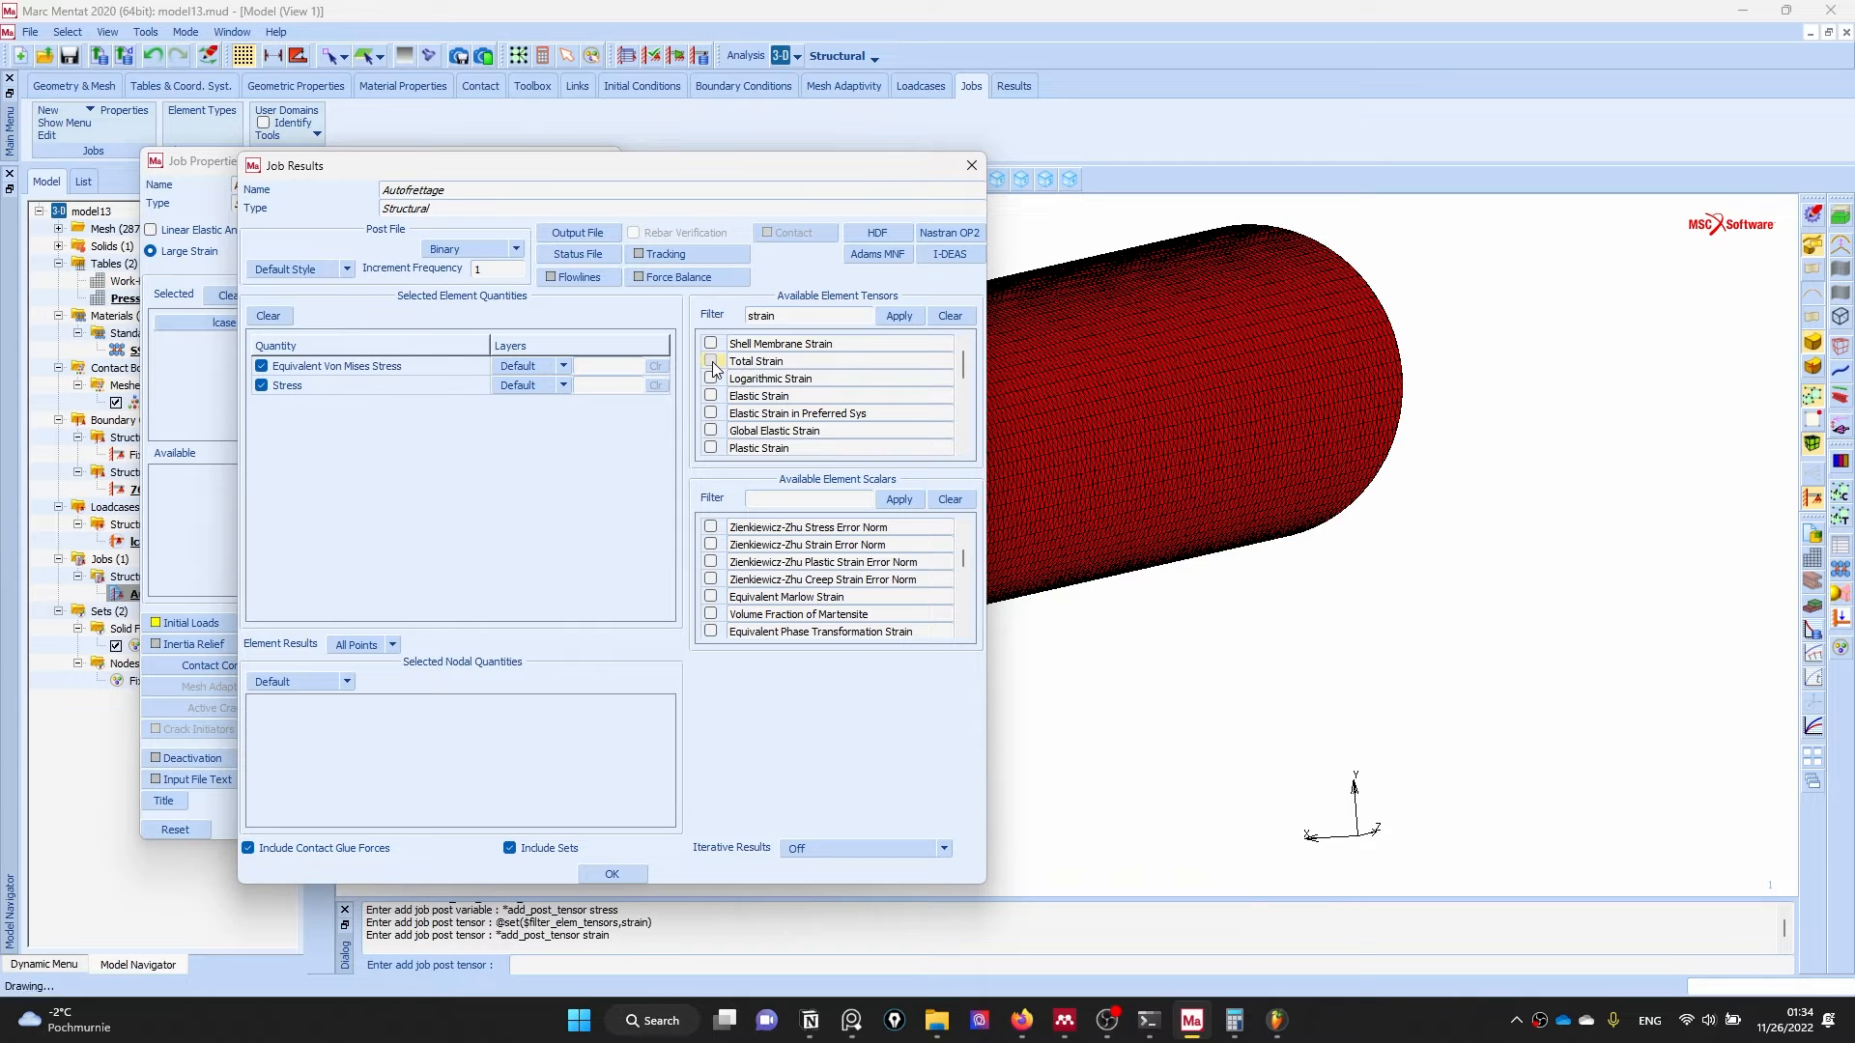
pyautogui.click(711, 448)
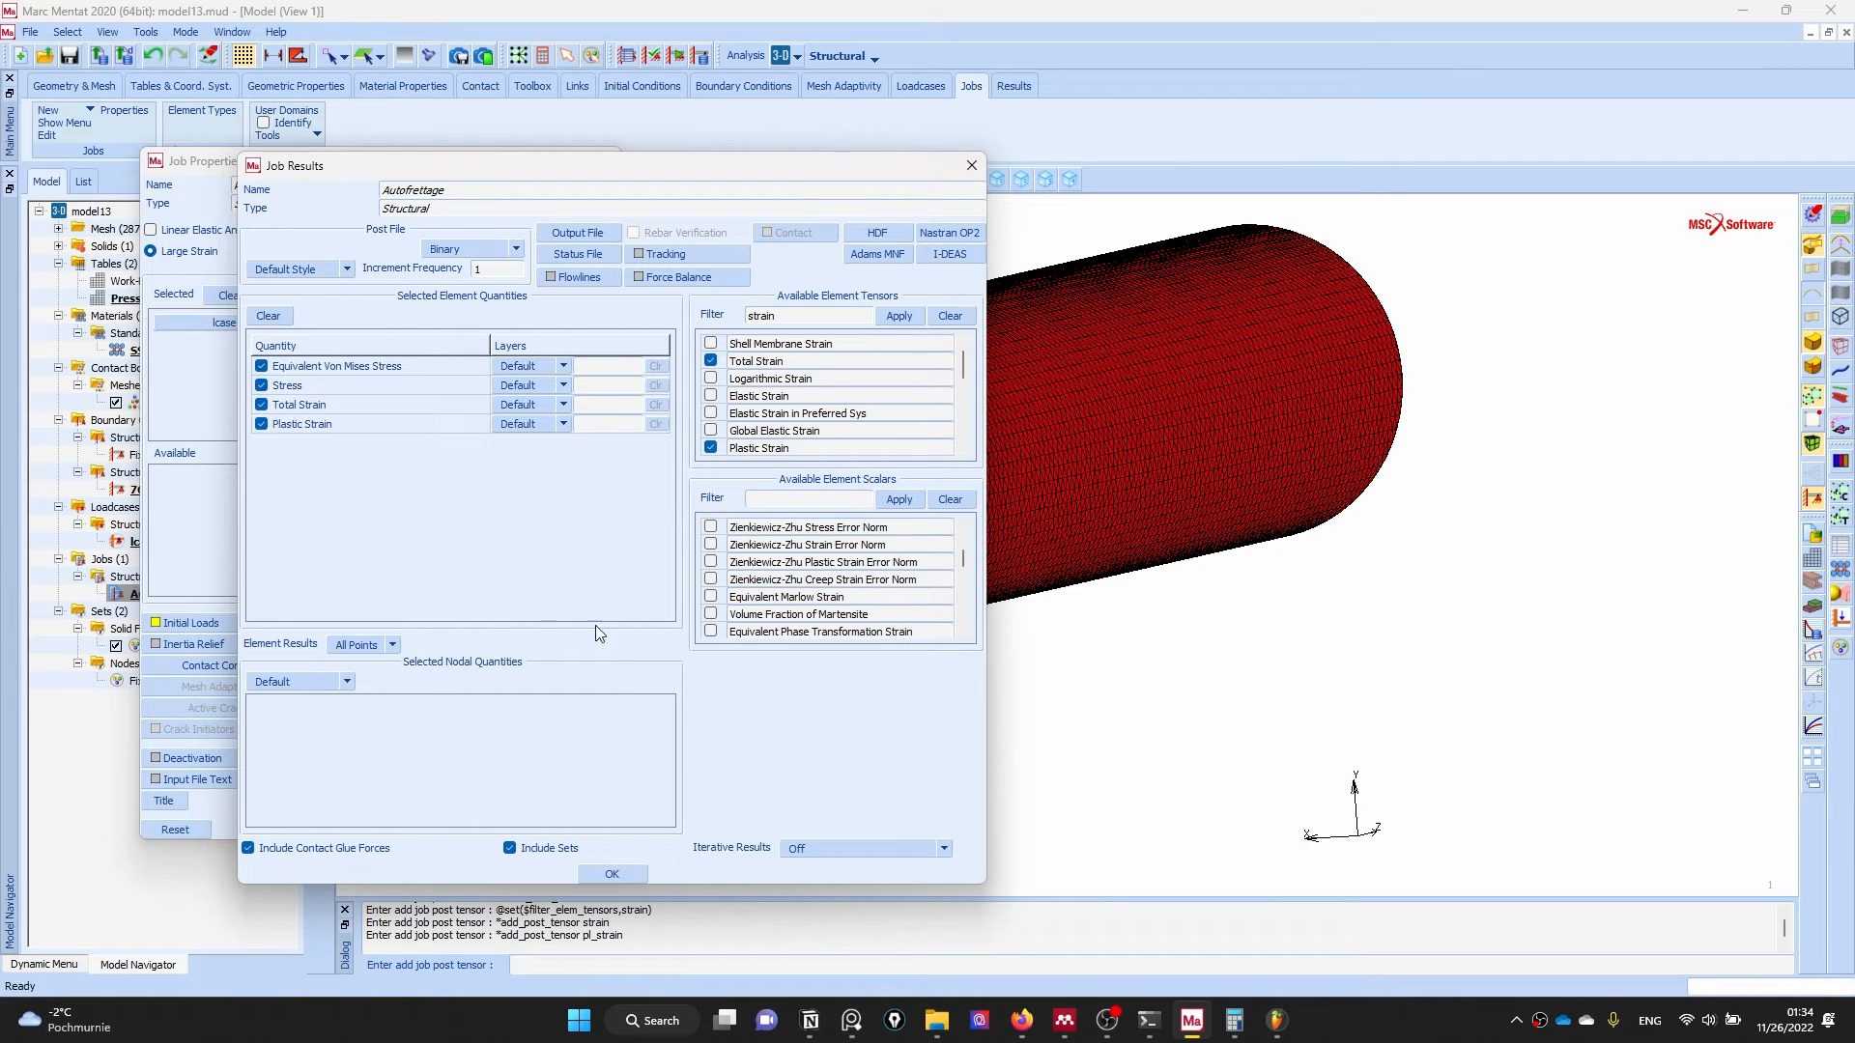
pyautogui.click(611, 874)
# - Check the Autofrettage job for errors, then reset its run status and submit it for analysis
pyautogui.click(560, 763)
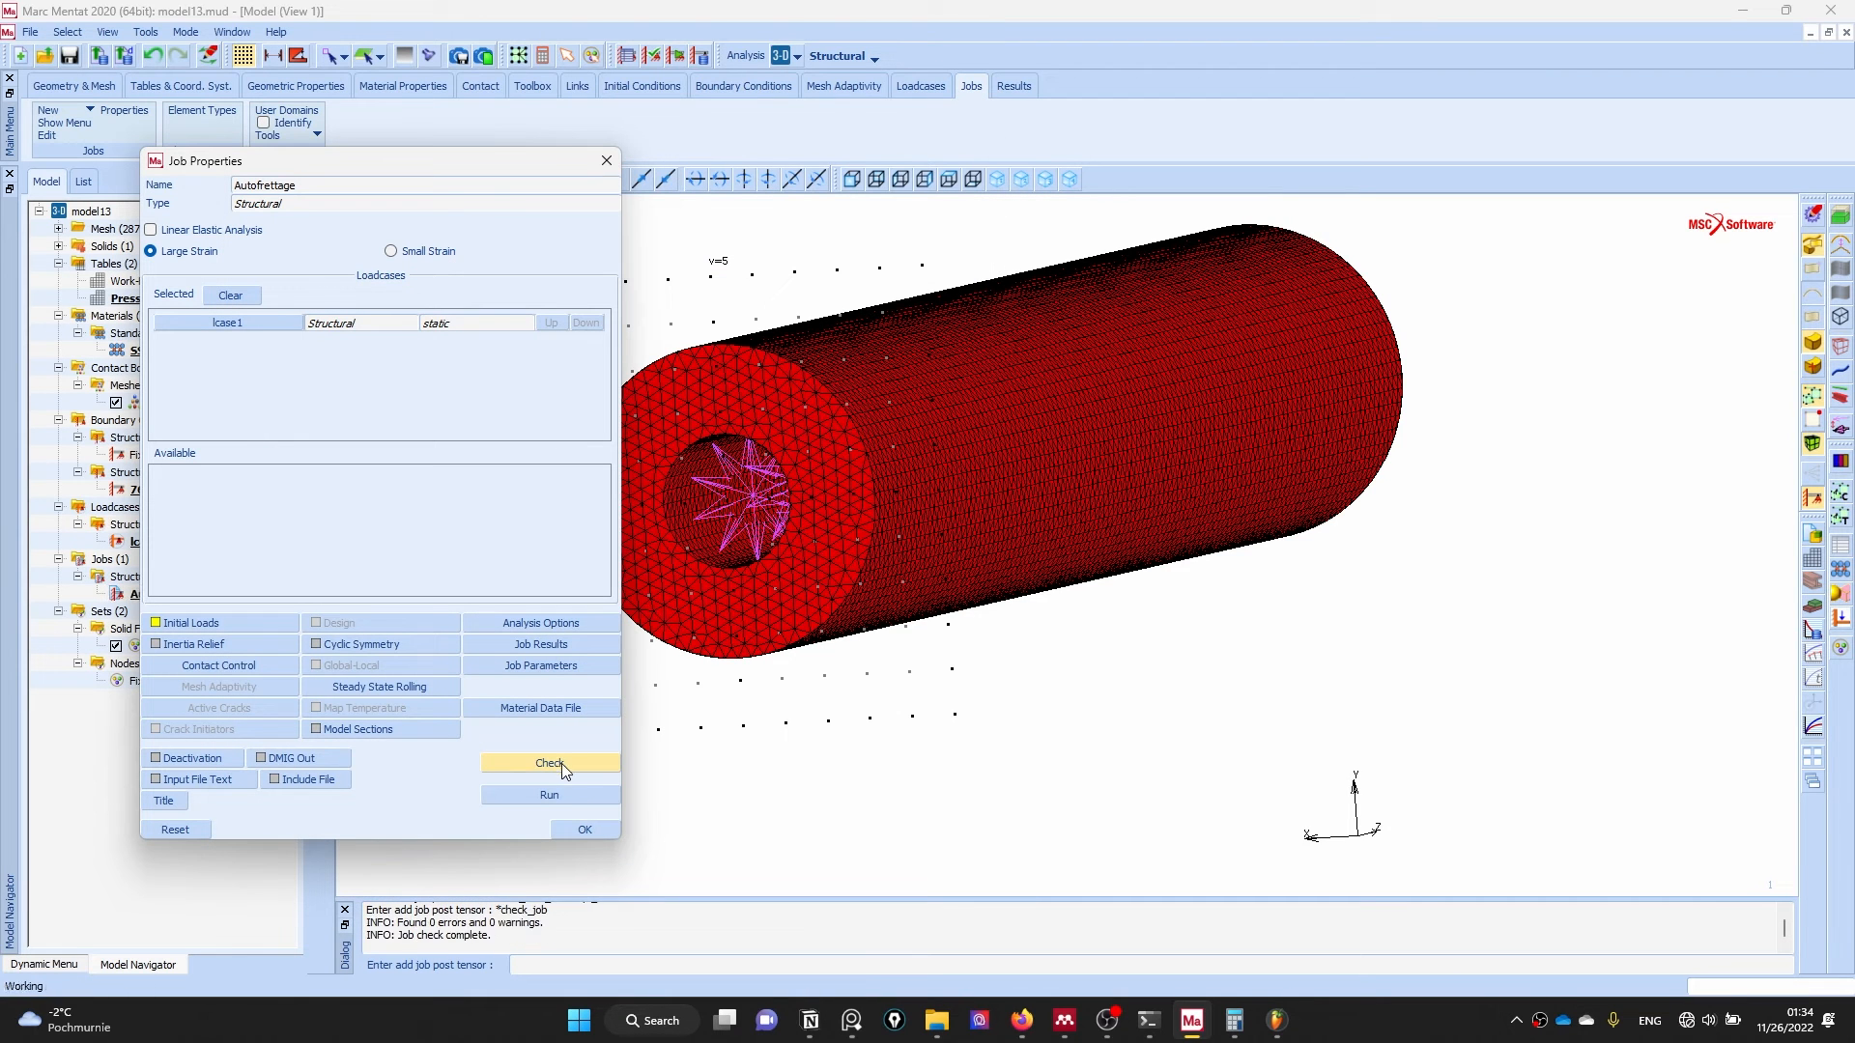
pyautogui.click(564, 797)
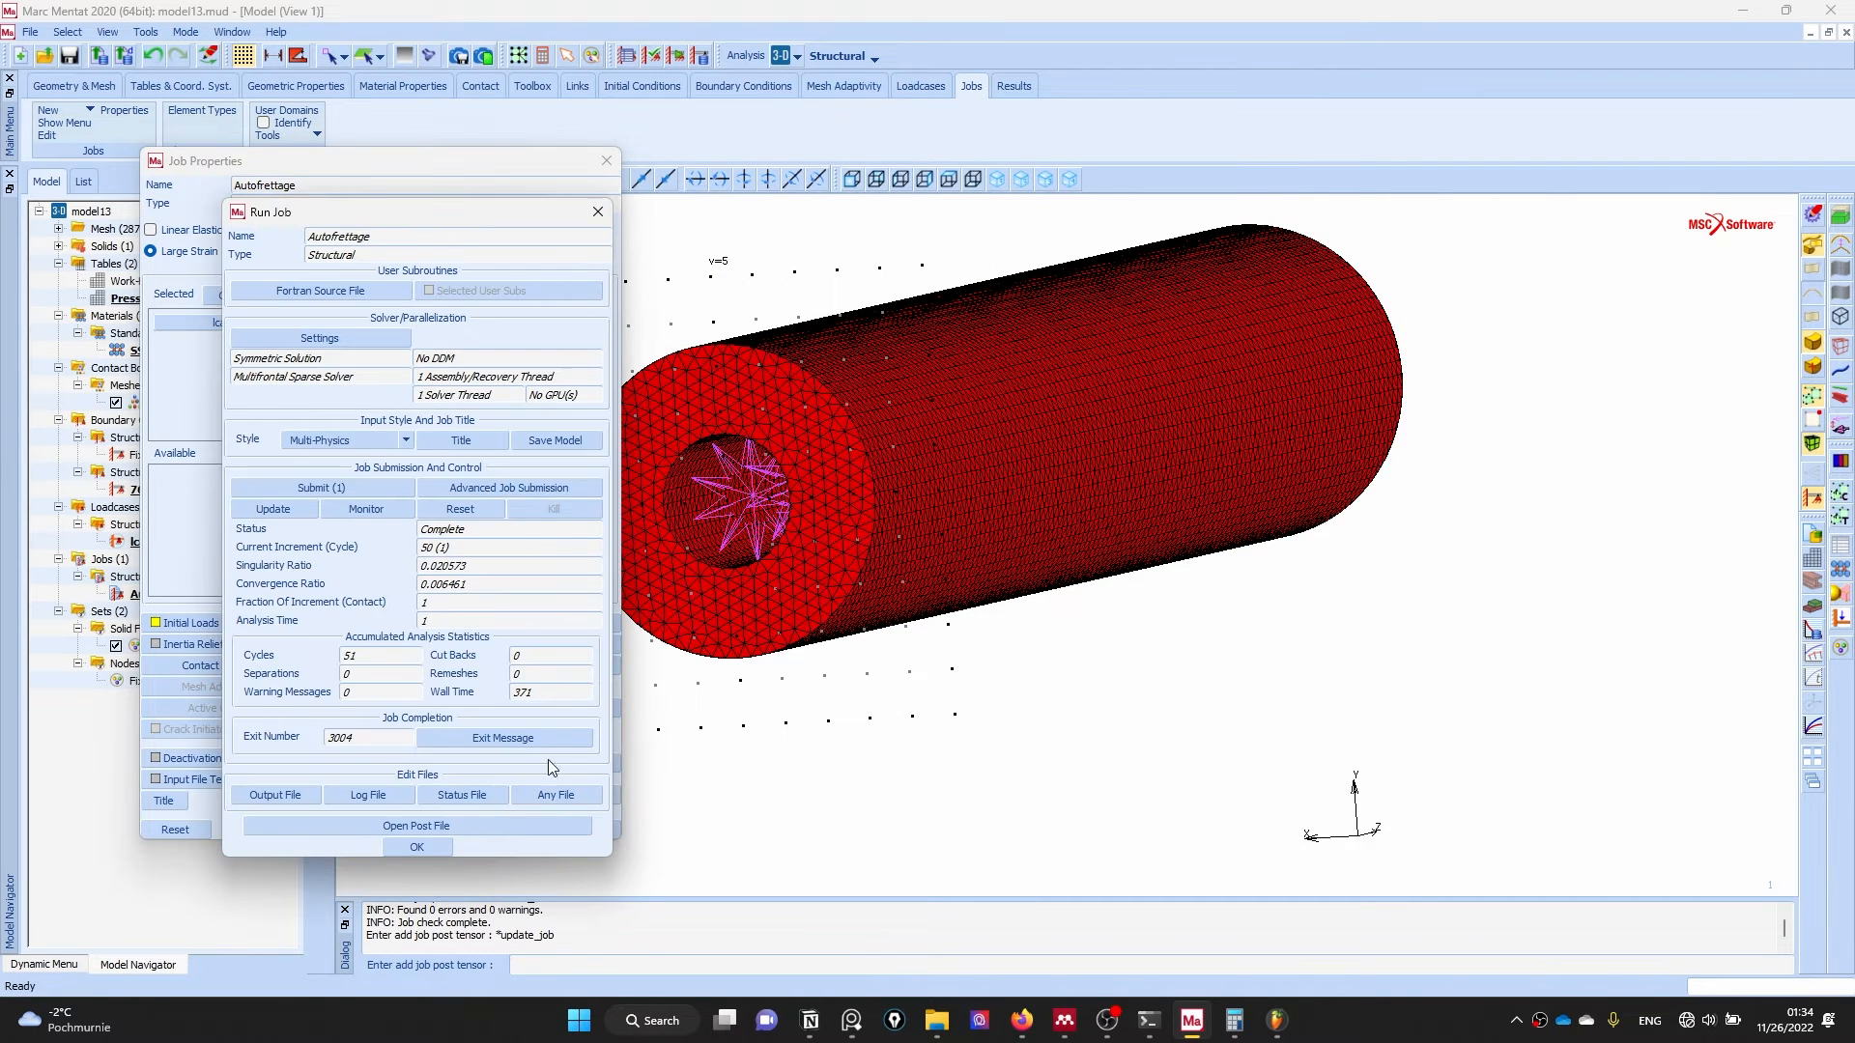
pyautogui.click(460, 509)
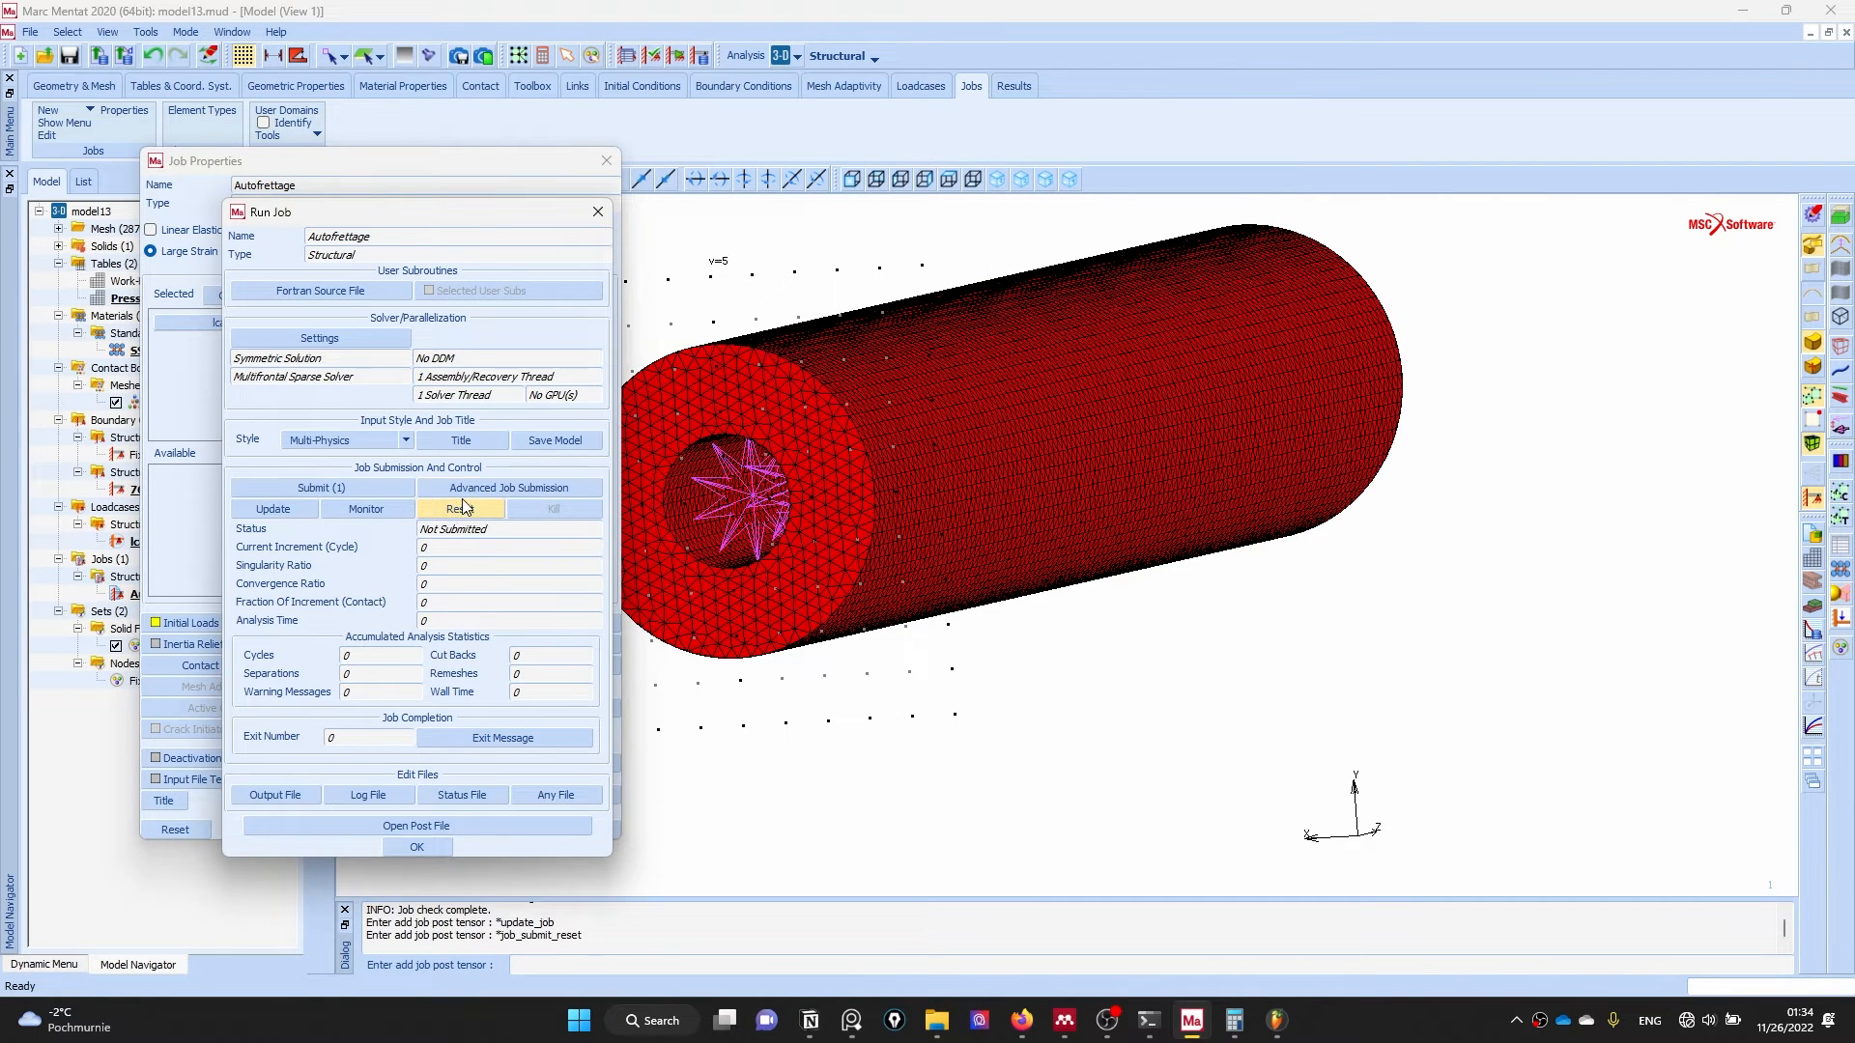
pyautogui.click(361, 486)
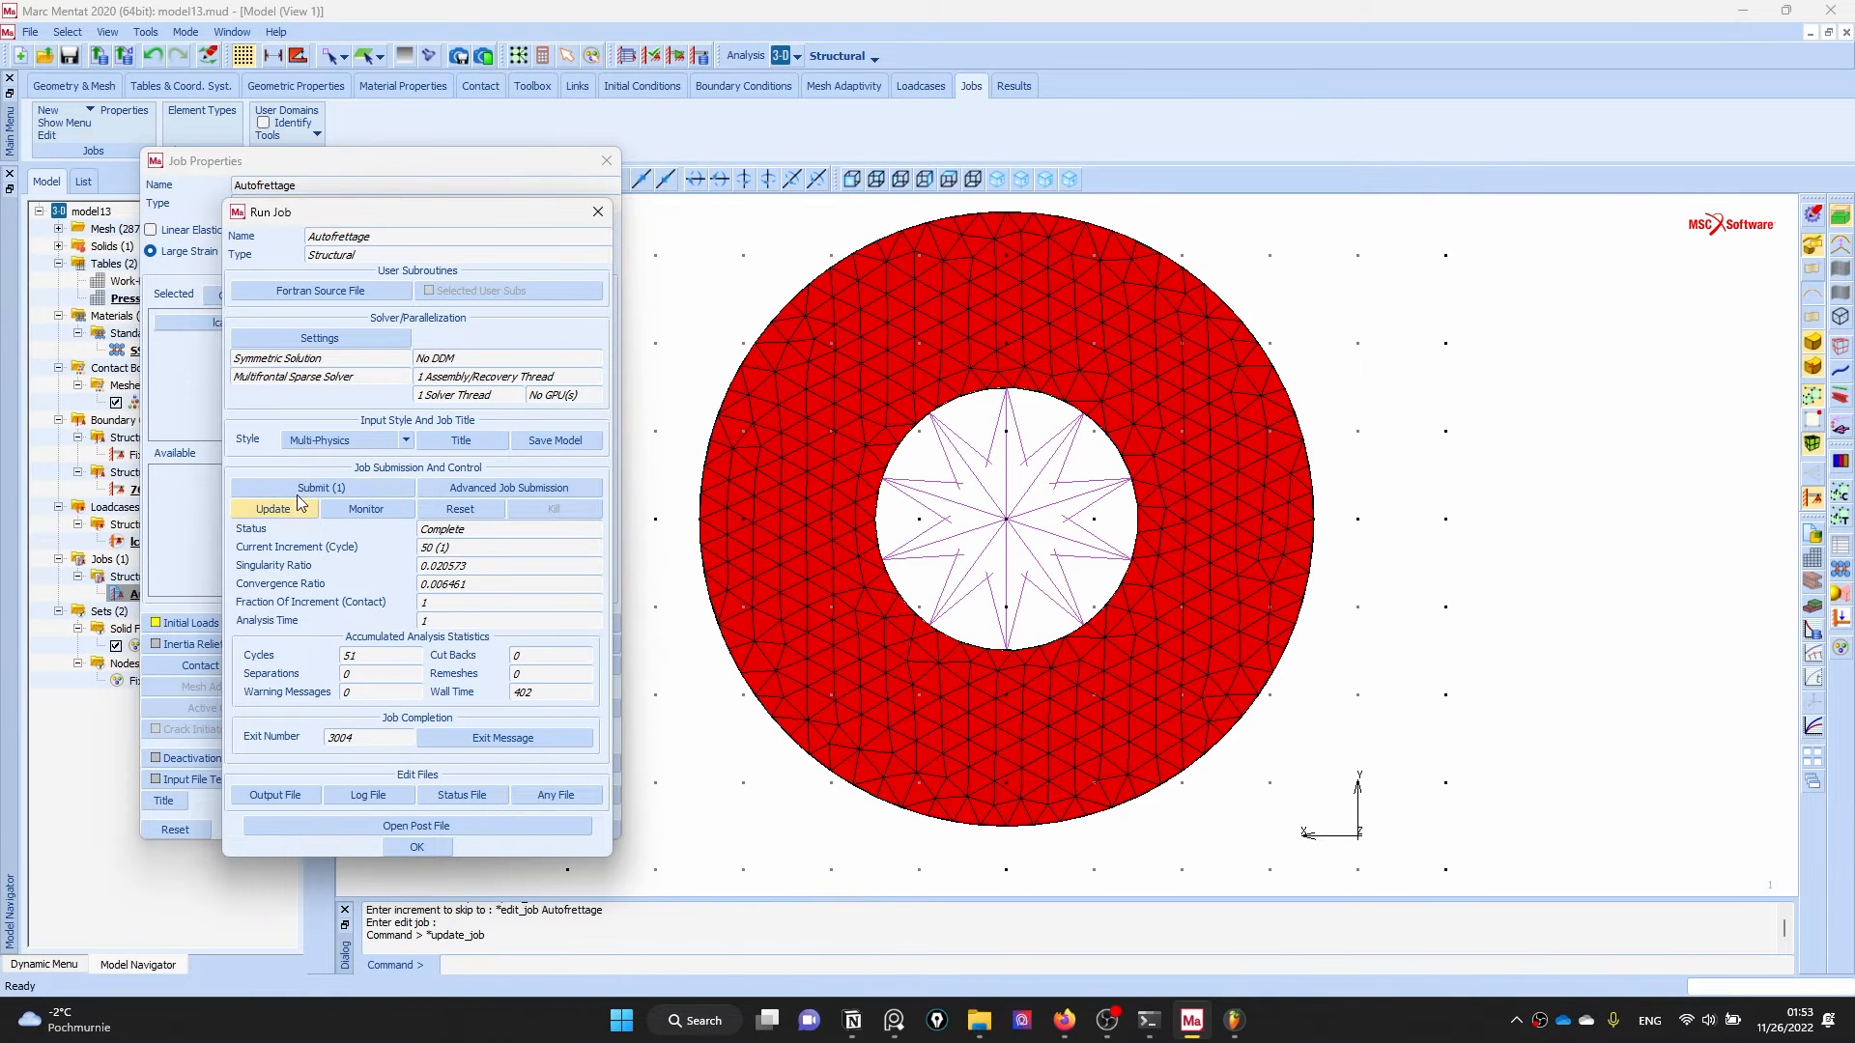
# - Open the completed job's post file and turn off model clipping for the full pipe
pyautogui.click(409, 830)
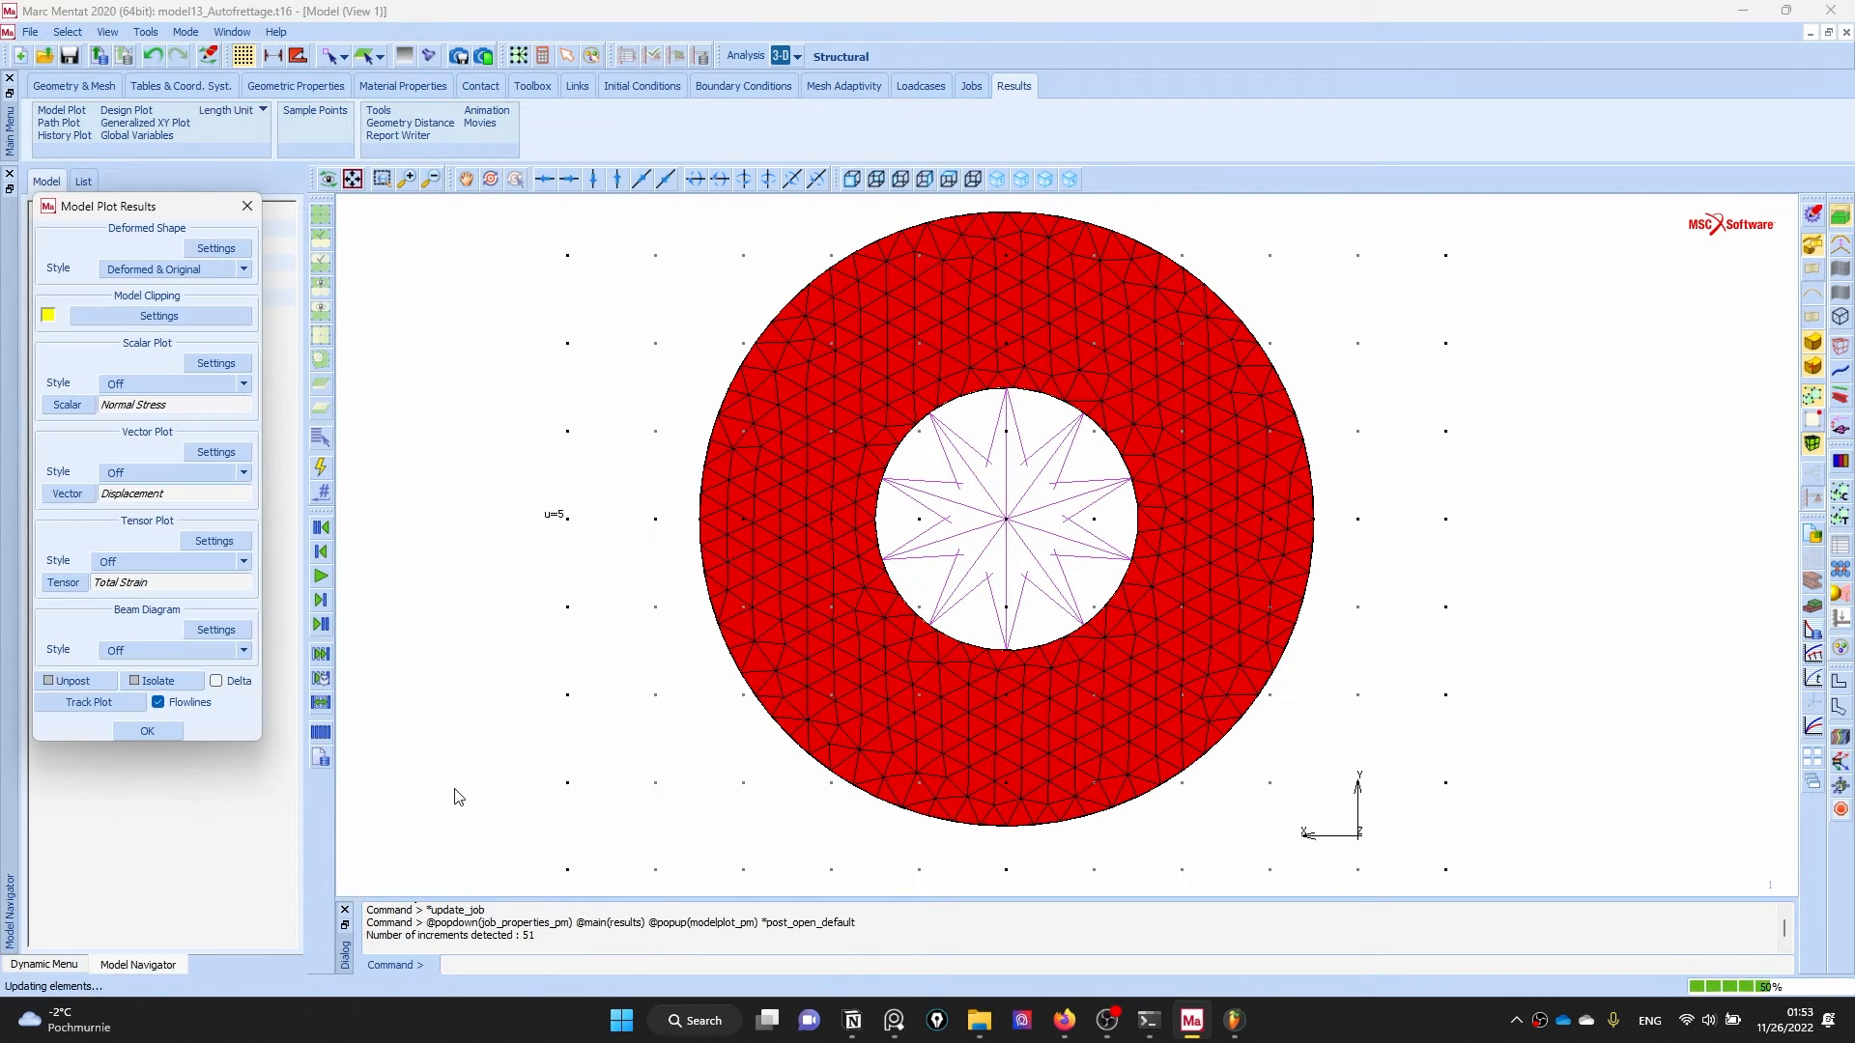
pyautogui.scroll(-4, 1175, 560)
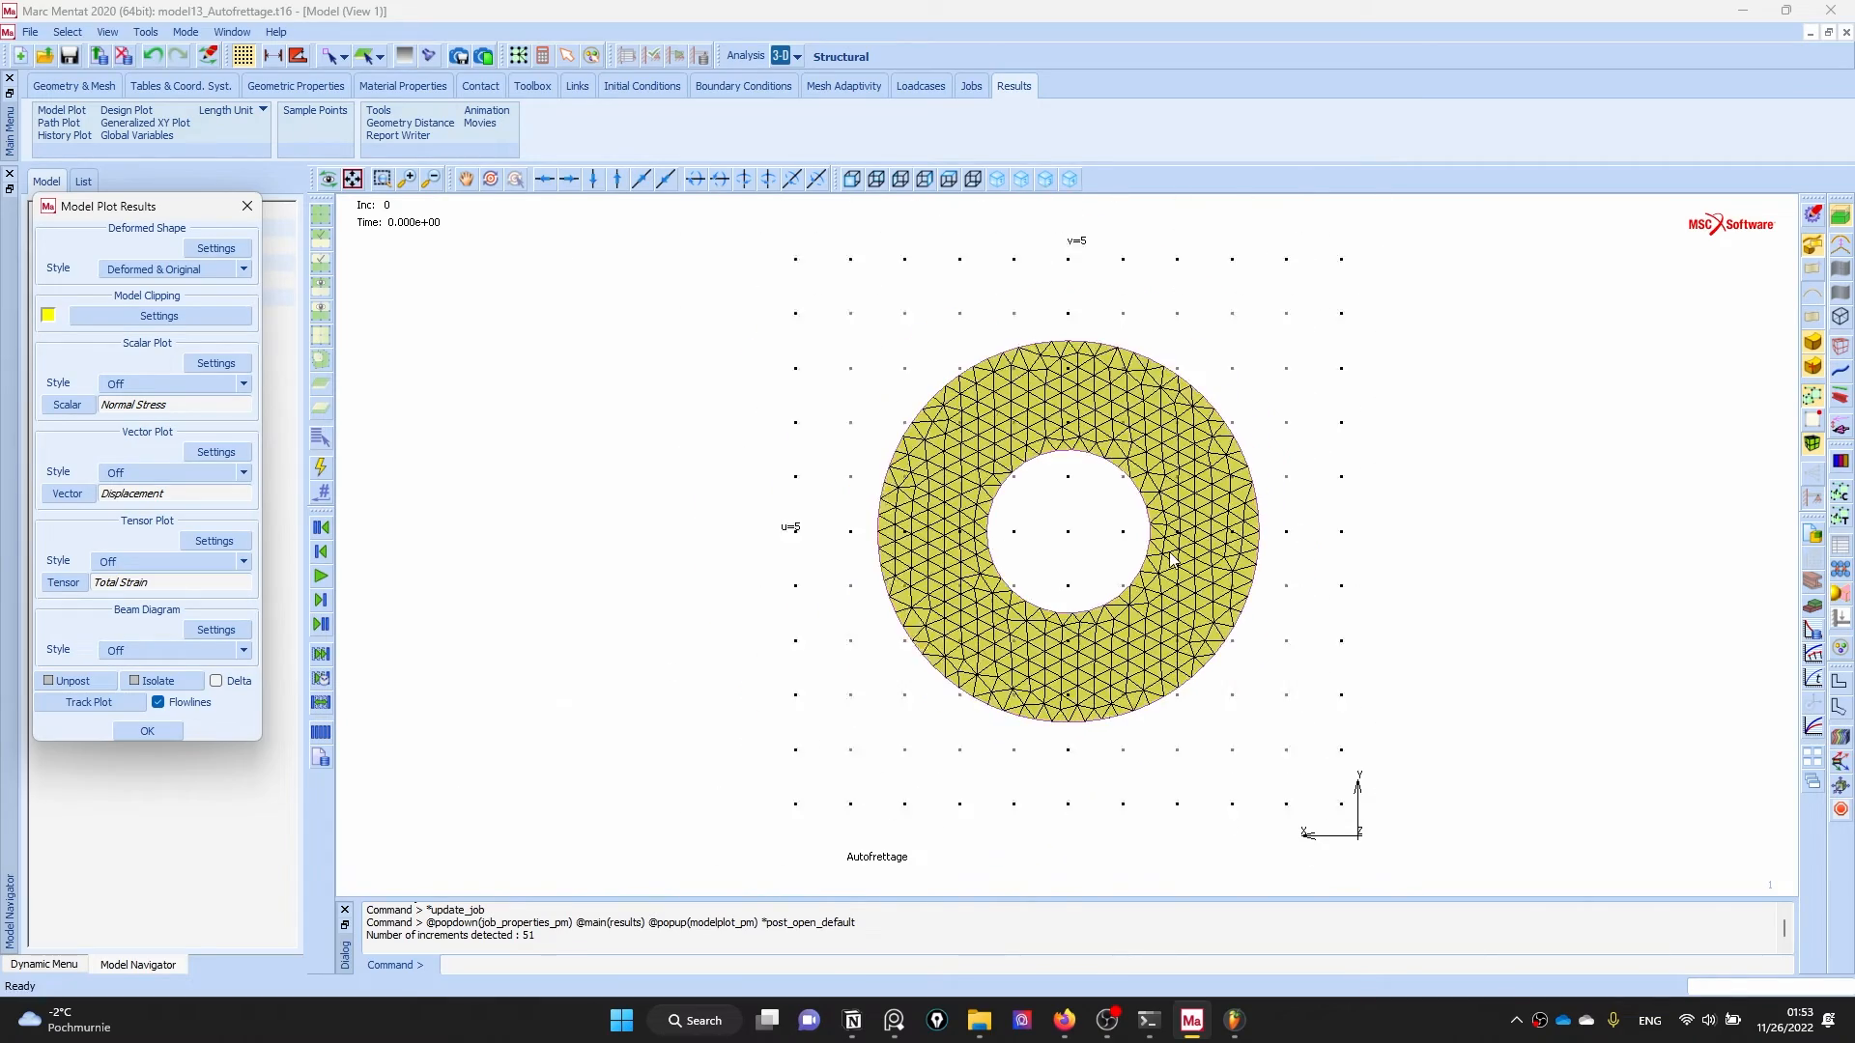
pyautogui.press('super')
pyautogui.click(1320, 522)
pyautogui.keyDown('ctrl'); pyautogui.moveTo(1319, 522); pyautogui.dragTo(980, 616, button='middle'); pyautogui.keyUp('ctrl')
pyautogui.scroll(-2, 981, 617)
pyautogui.scroll(3, 981, 617)
pyautogui.scroll(1, 980, 616)
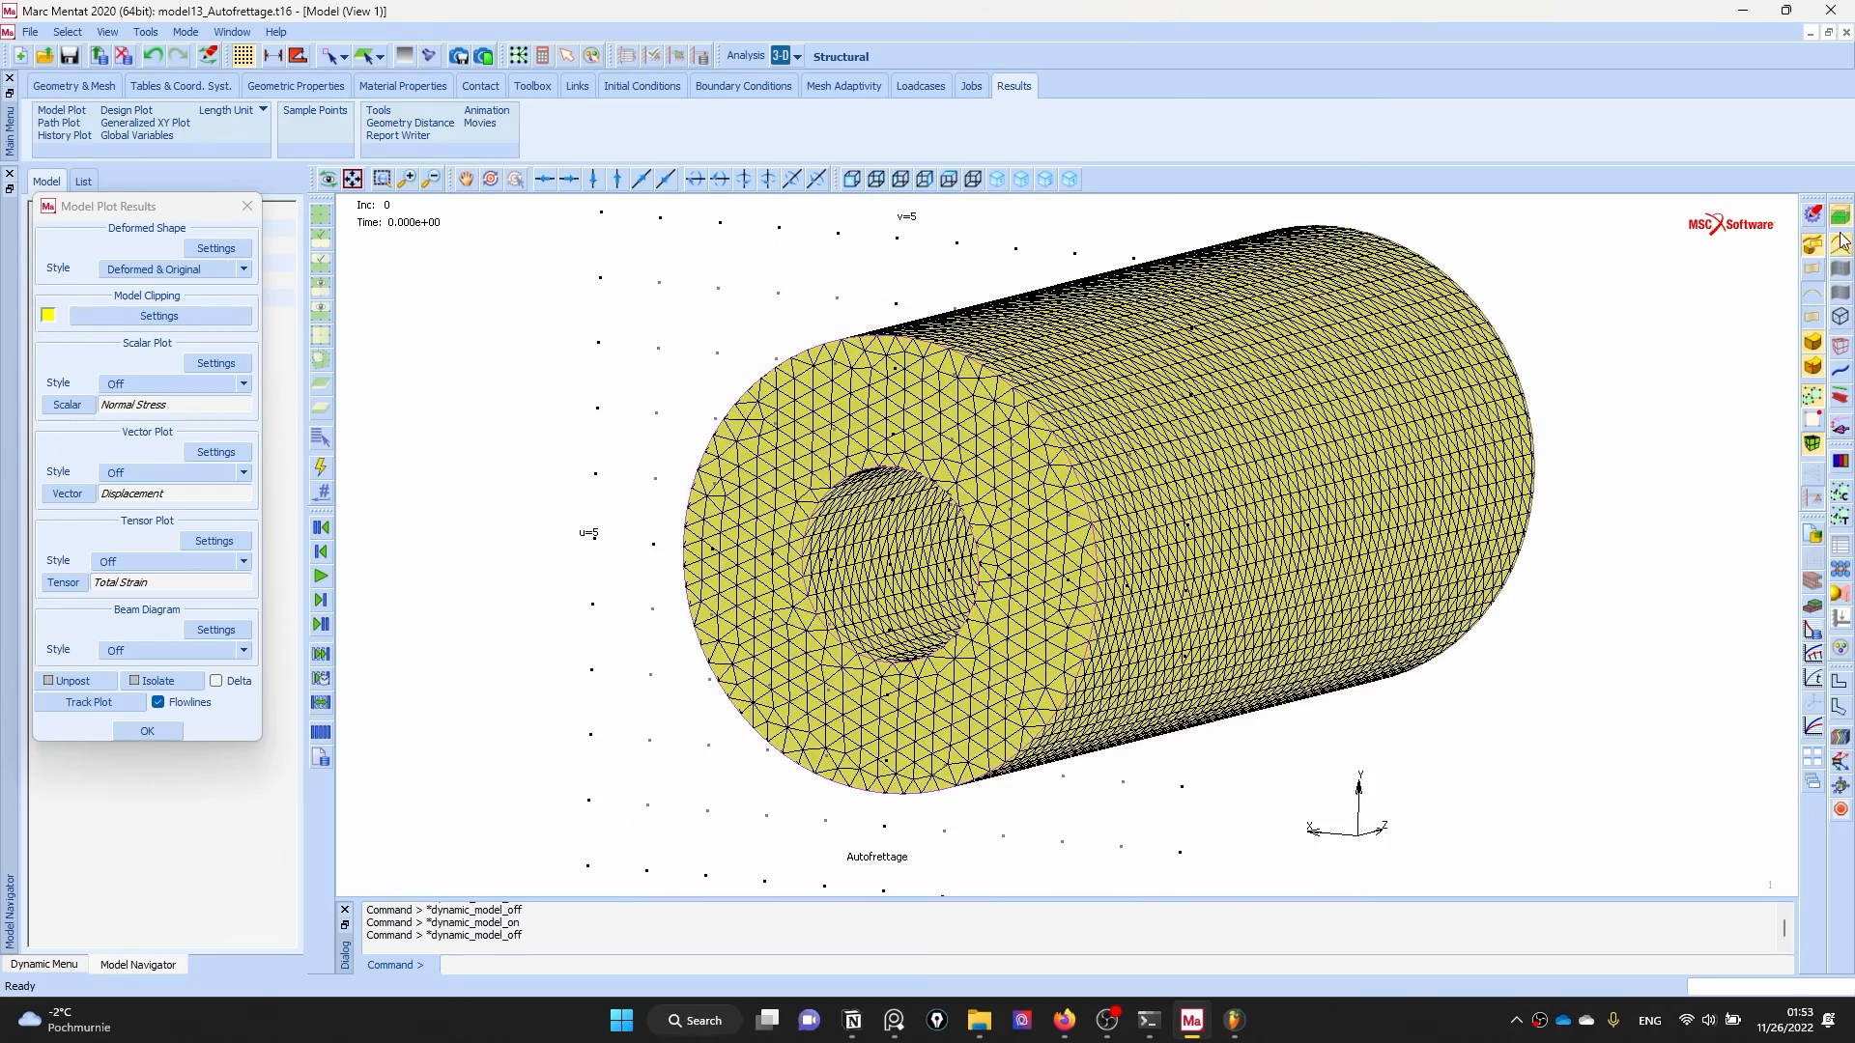
pyautogui.click(1840, 241)
# - Examine the unclipped pipe mesh at increment 0 from an angle and from the front, close to the bore
pyautogui.scroll(-3, 900, 541)
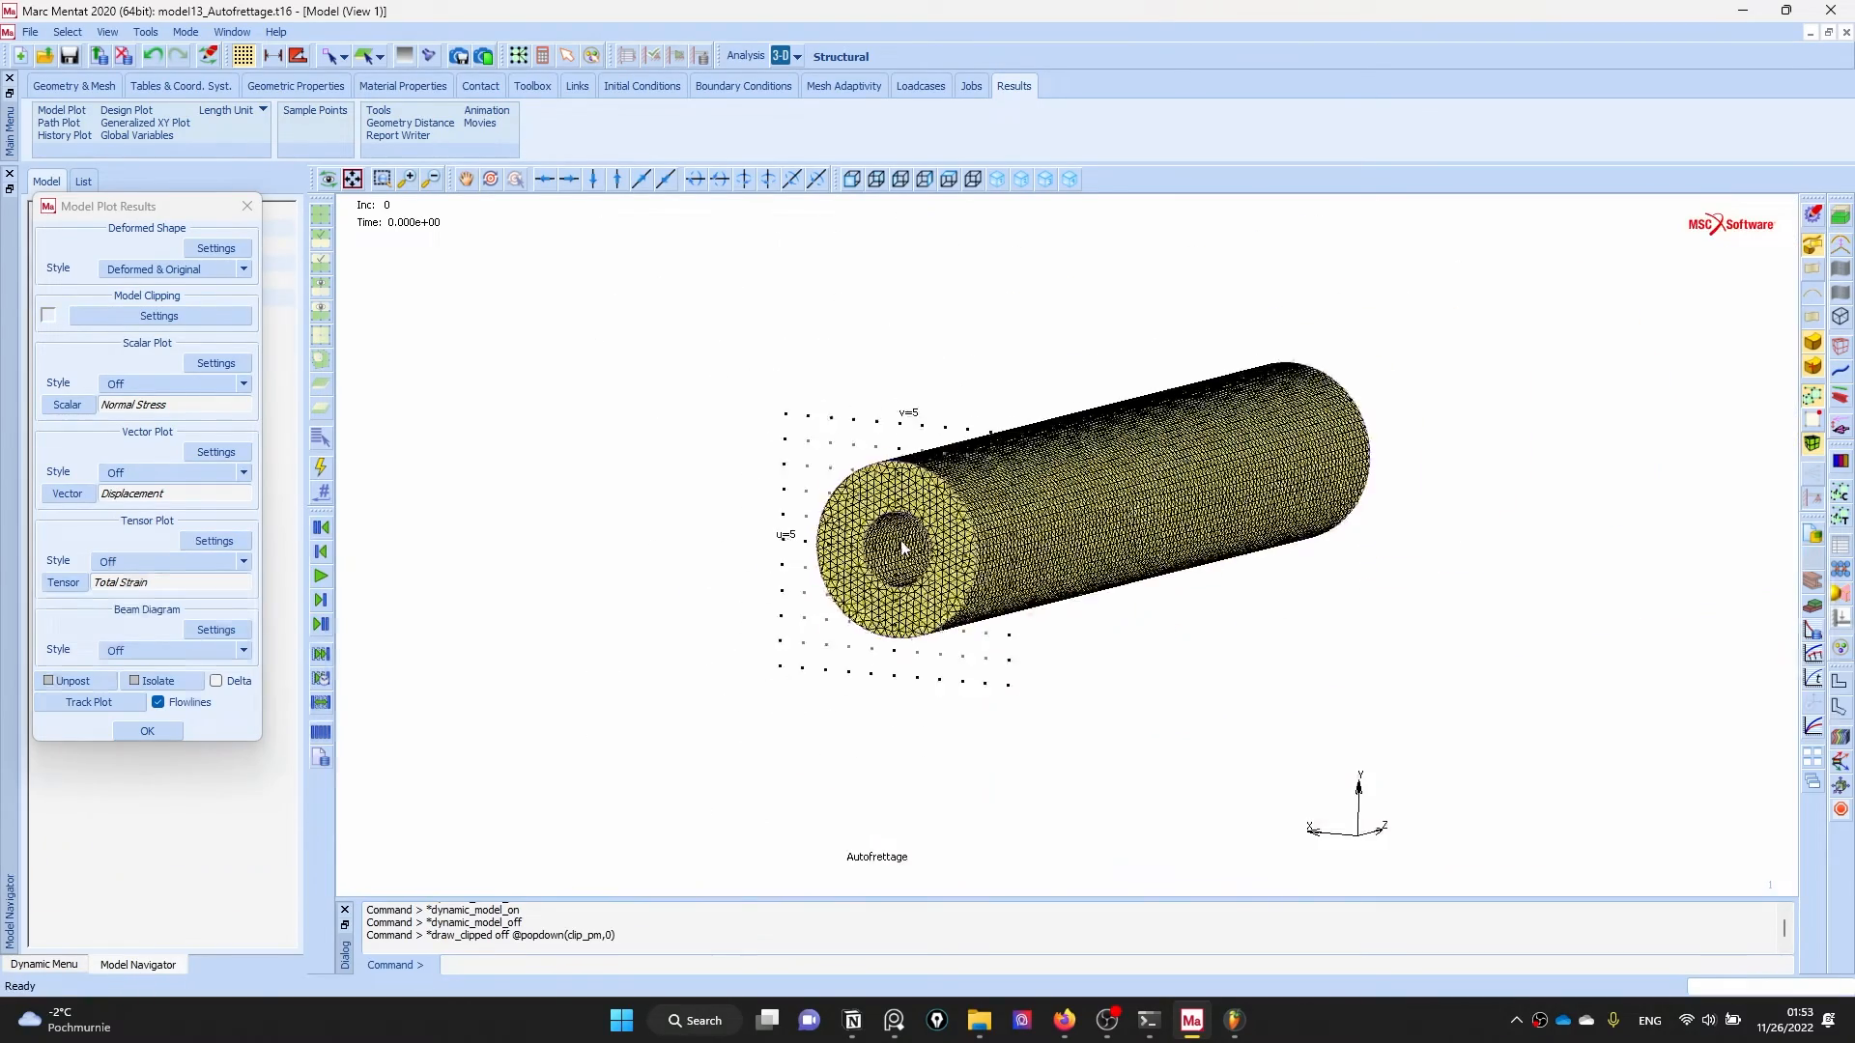
pyautogui.keyDown('ctrl'); pyautogui.moveTo(1138, 525); pyautogui.dragTo(1092, 530, button='middle'); pyautogui.keyUp('ctrl')
pyautogui.scroll(2, 1250, 360)
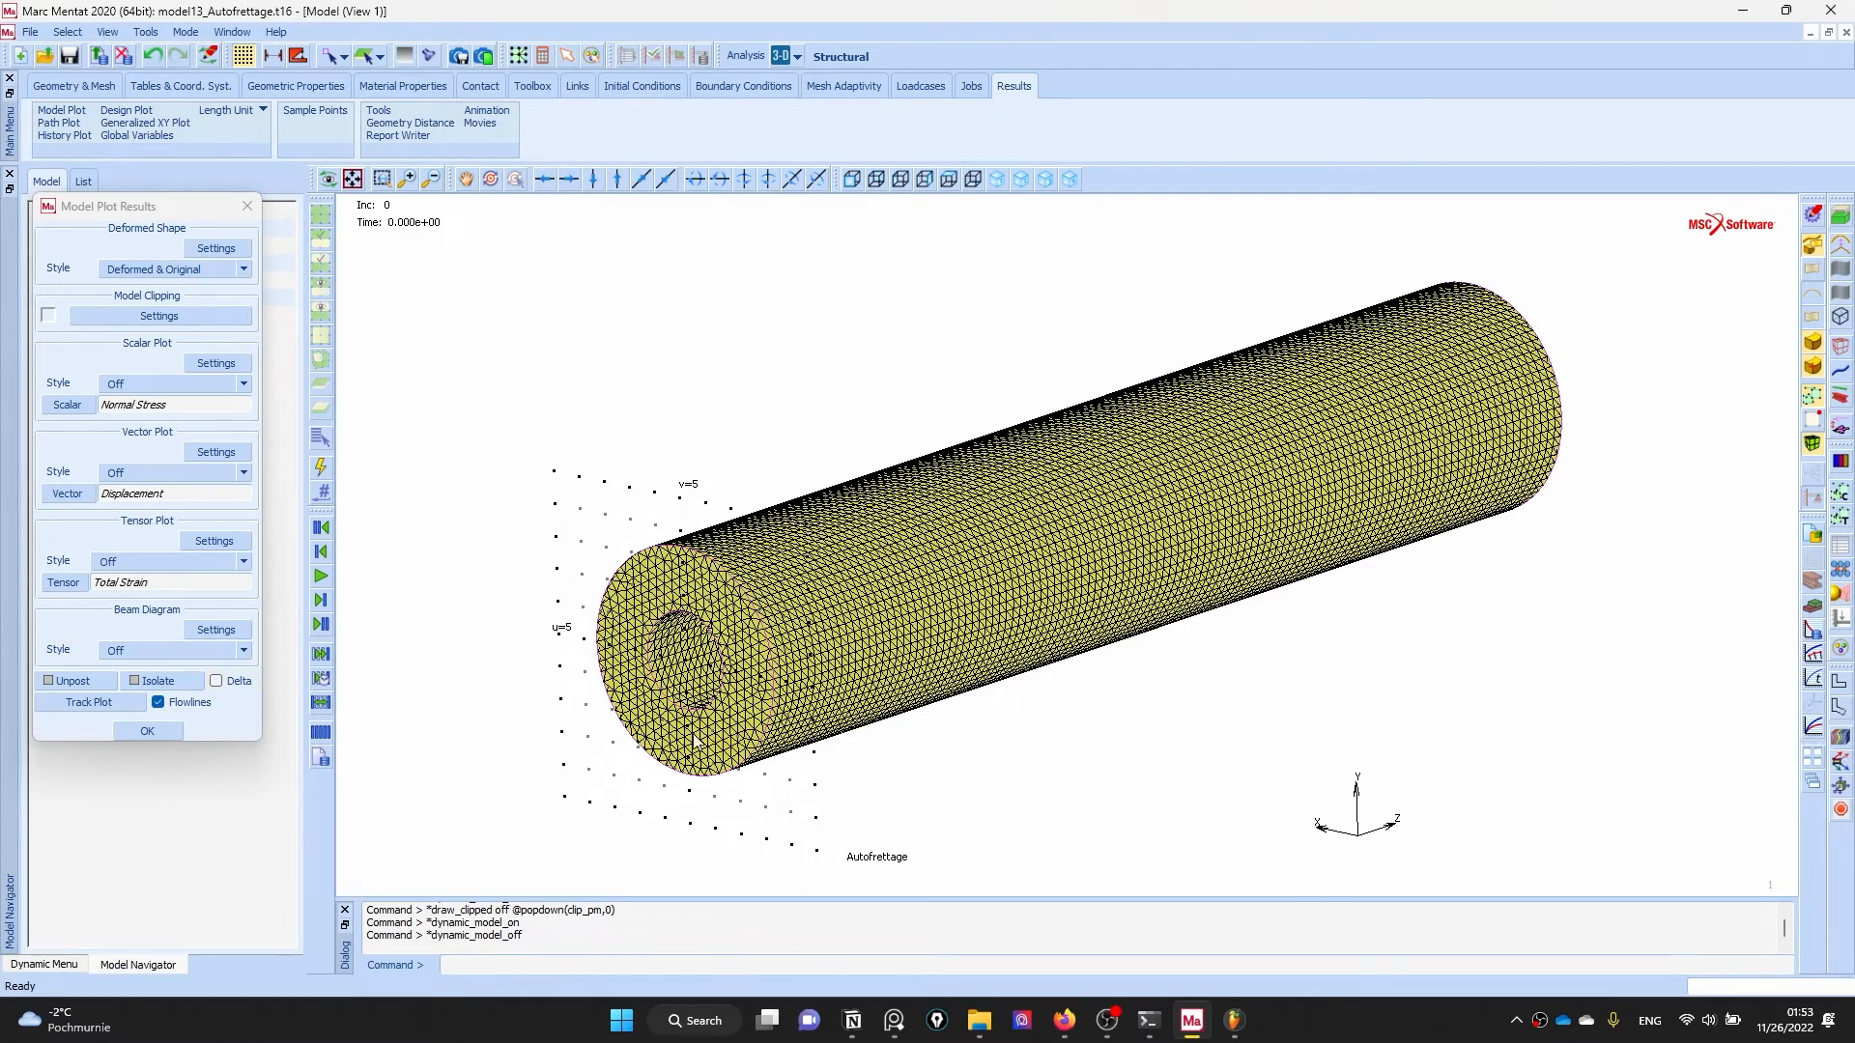
pyautogui.scroll(5, 711, 709)
pyautogui.scroll(1, 712, 710)
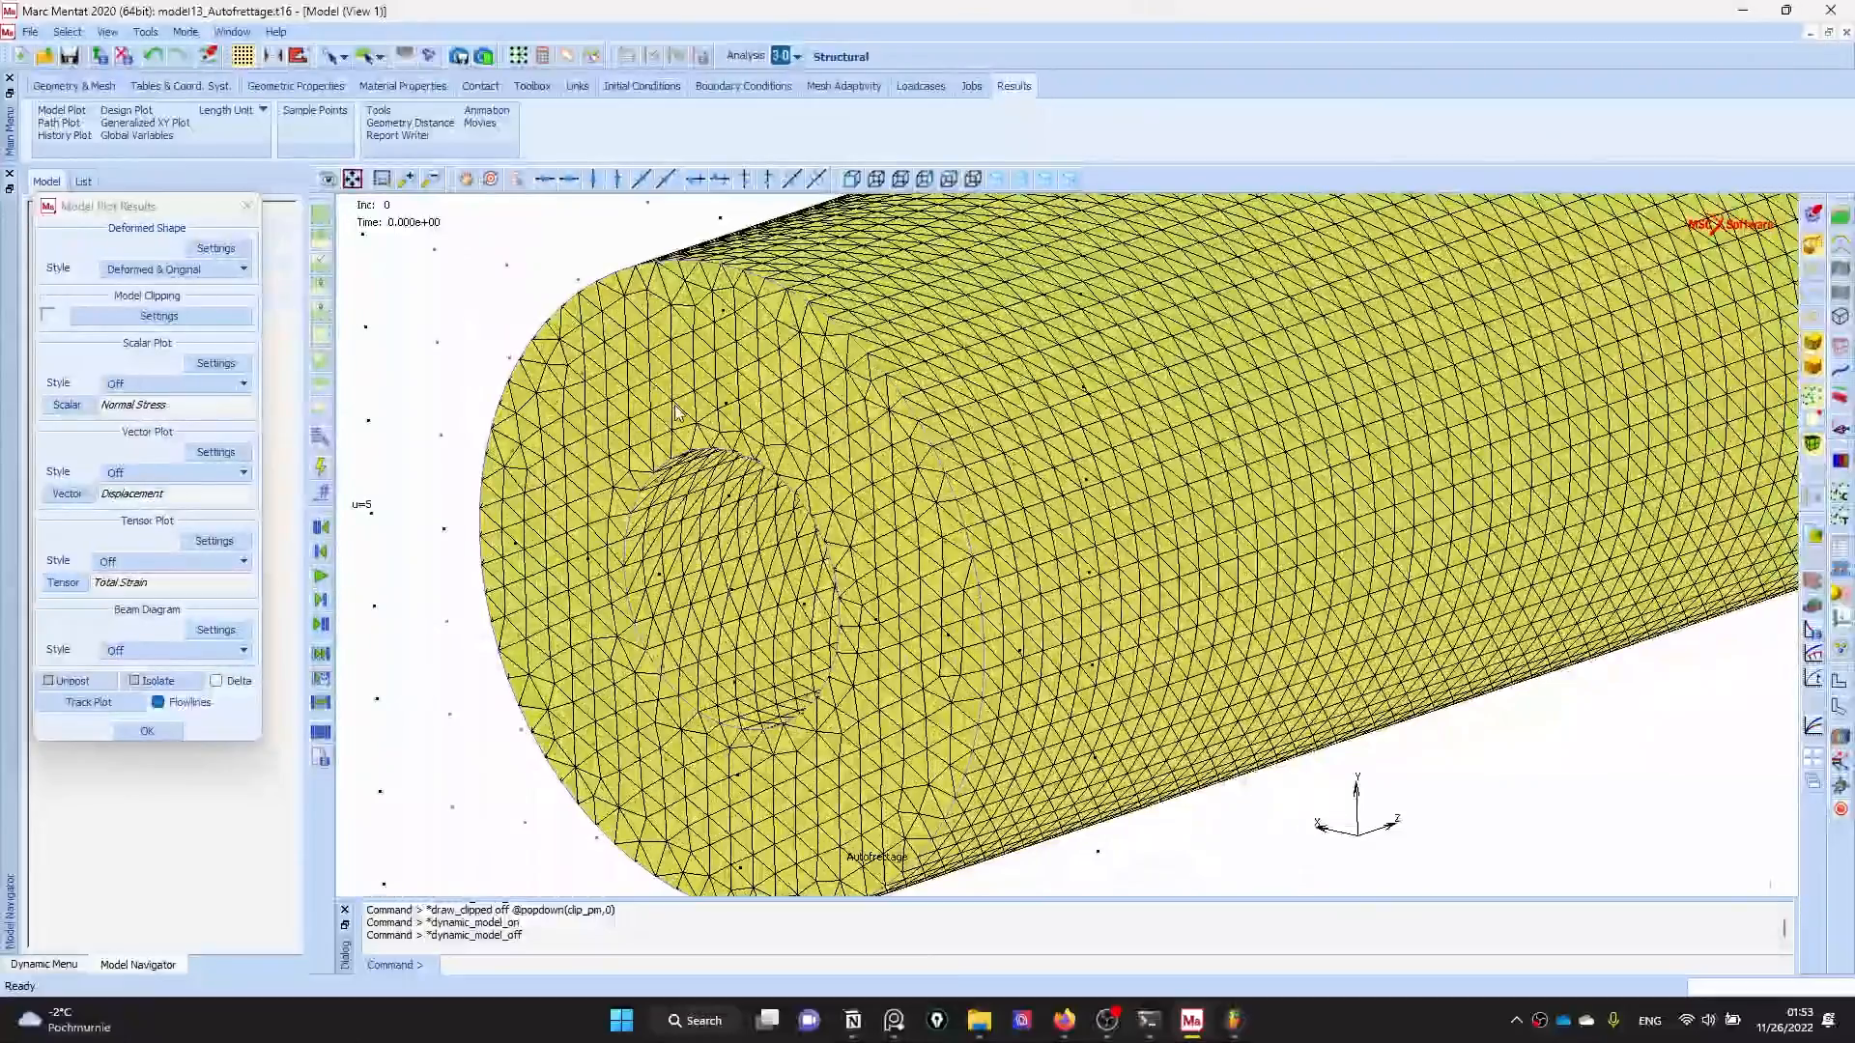
pyautogui.moveTo(977, 527); pyautogui.dragTo(949, 511, button='middle')
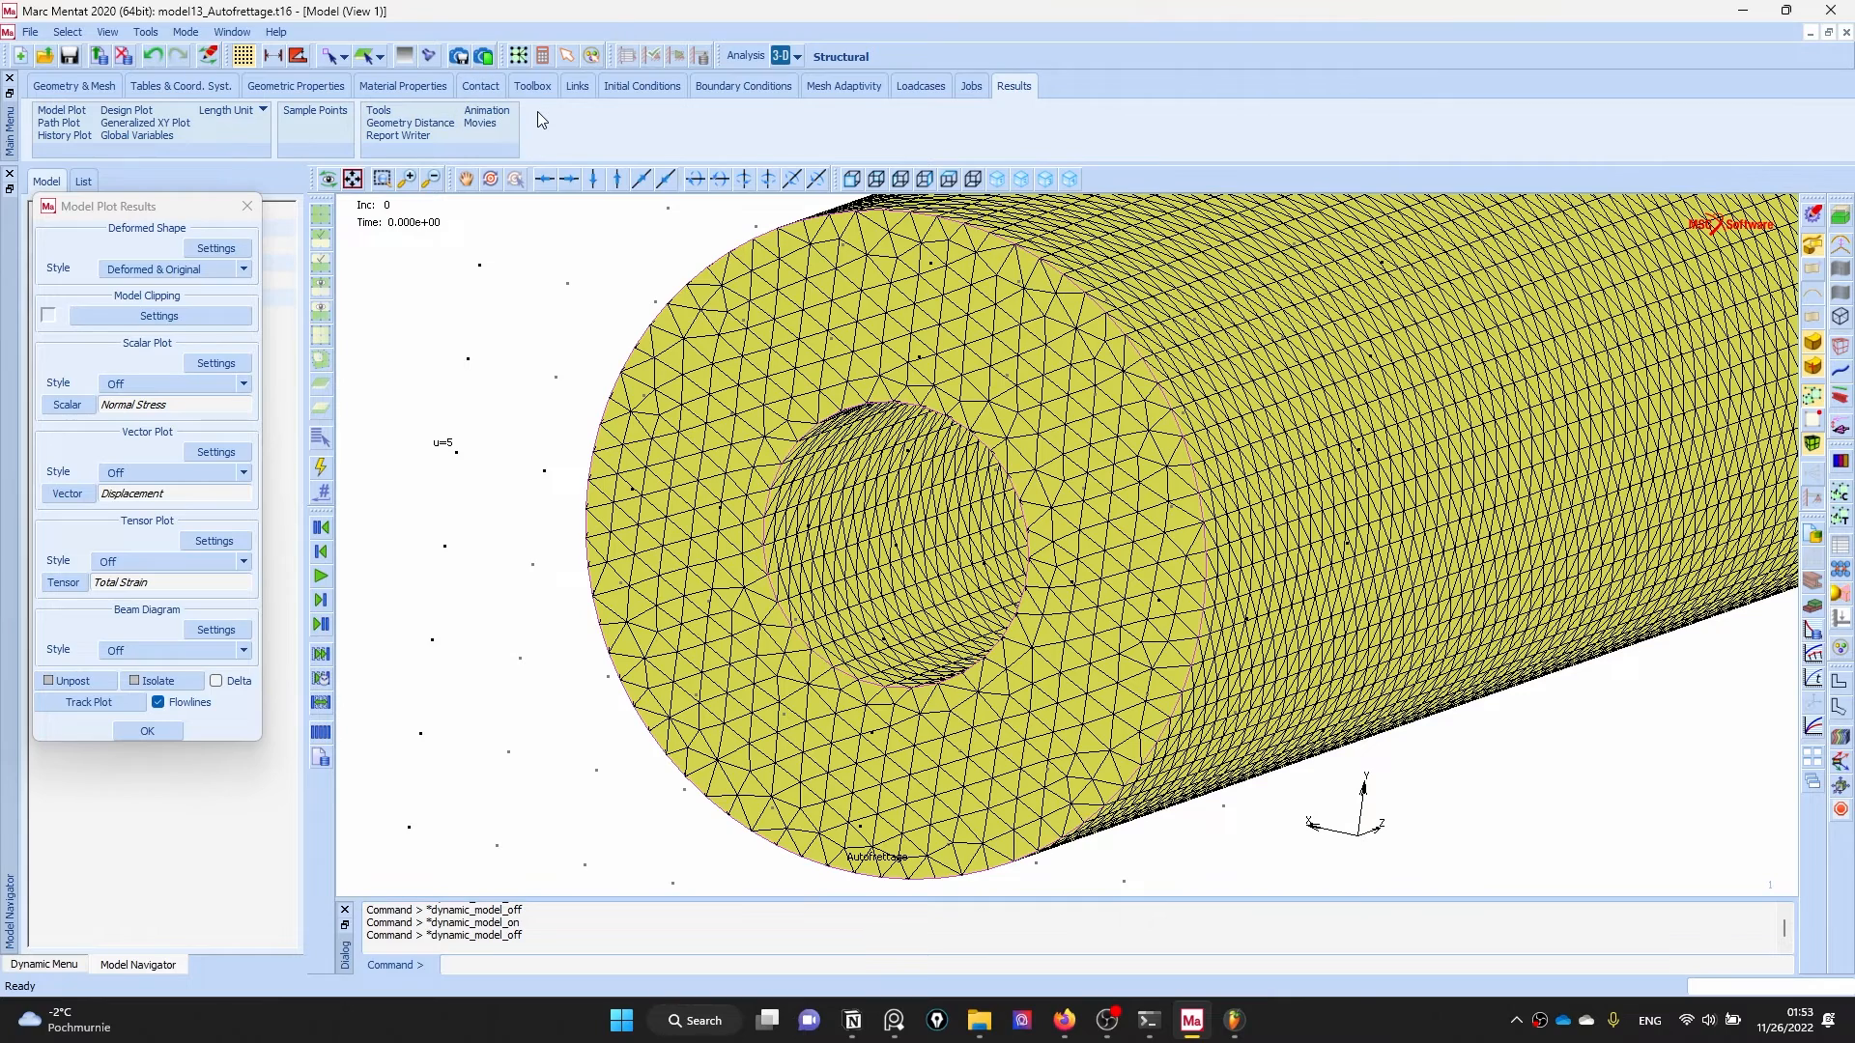
pyautogui.click(851, 179)
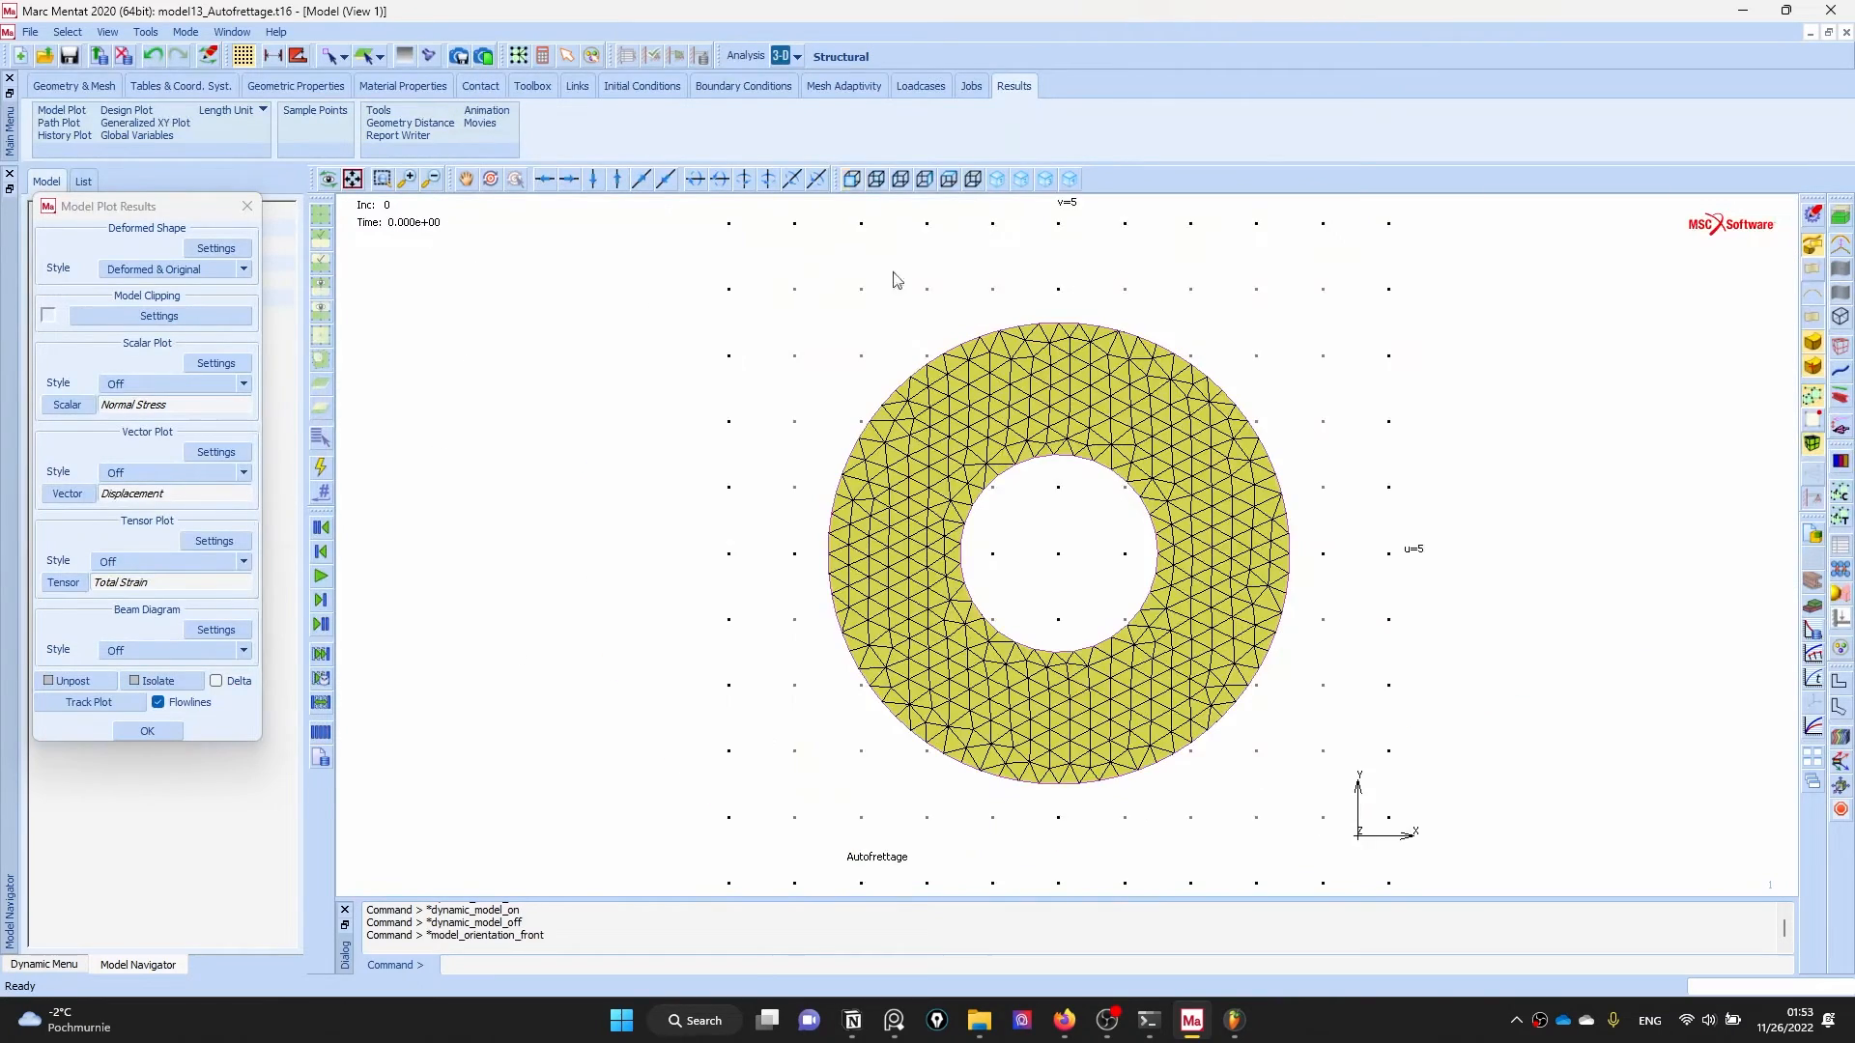
pyautogui.scroll(3, 1155, 566)
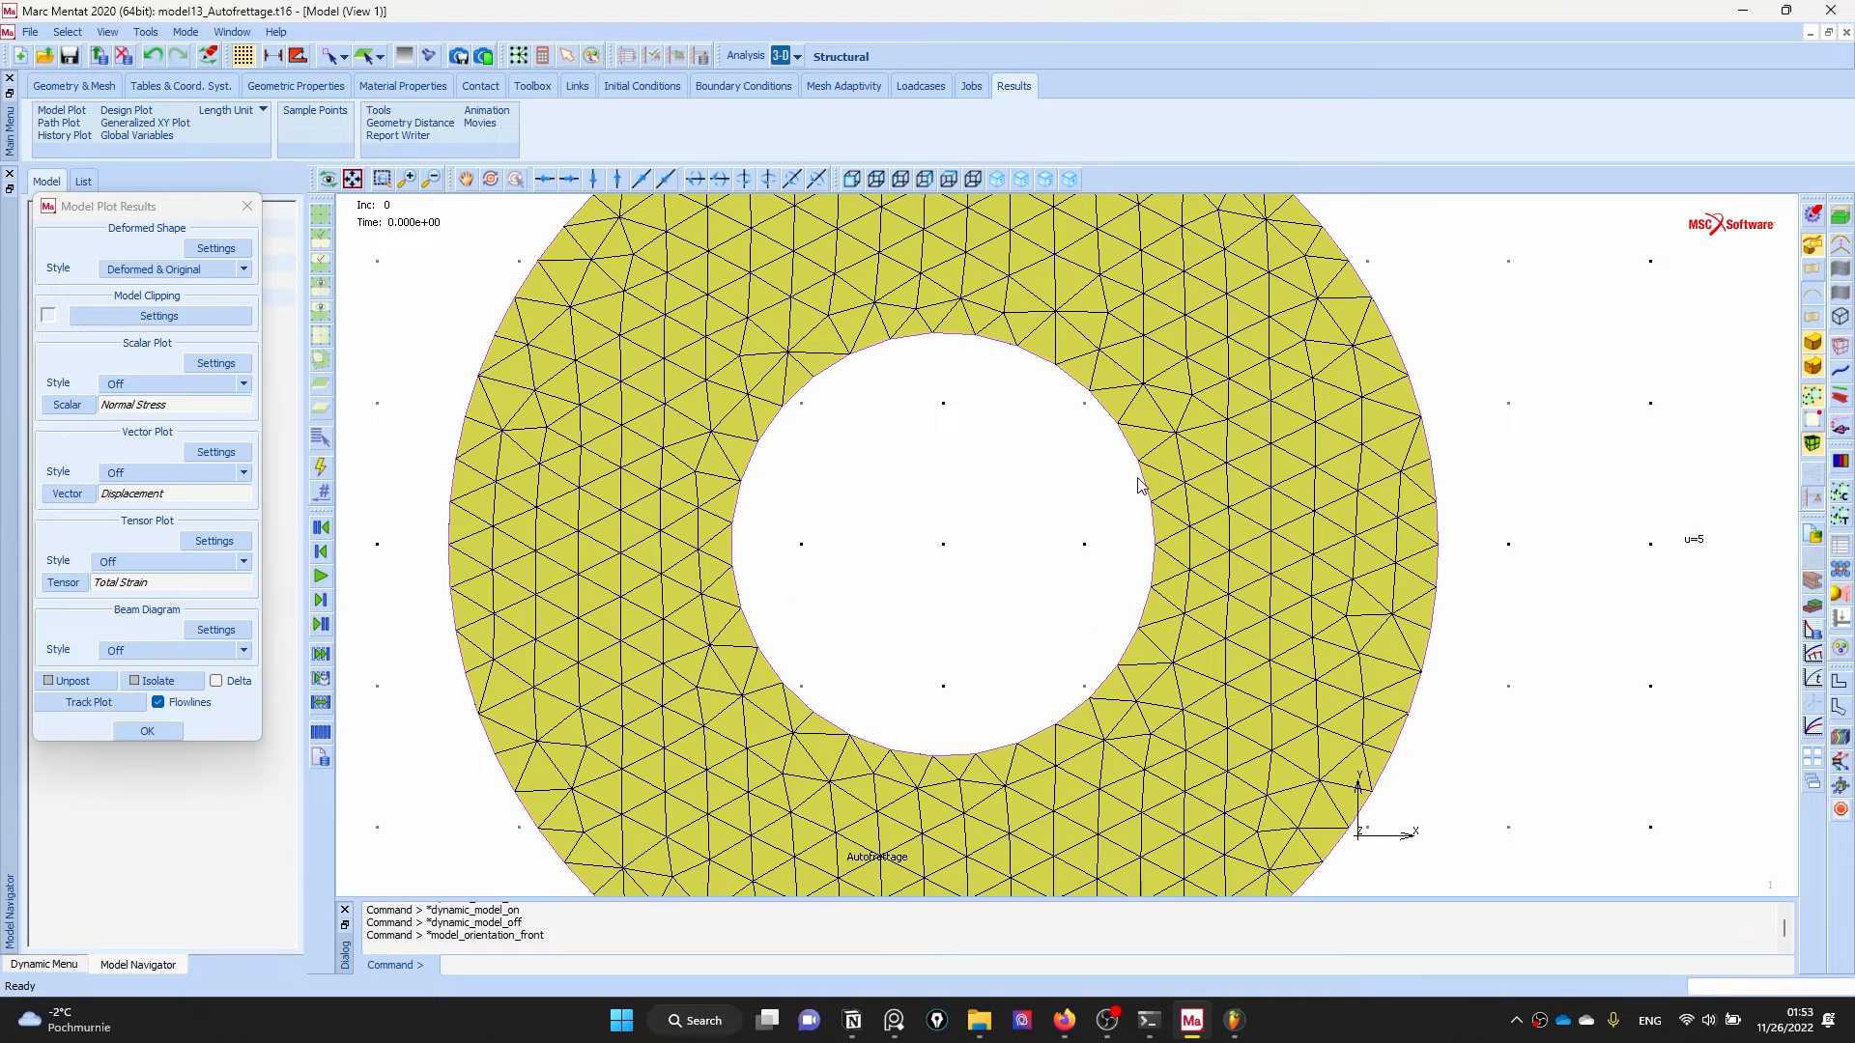
# - Open the global post variables showing boundary condition magnitudes and place their window clear of the pipe mesh
pyautogui.scroll(-2, 1169, 633)
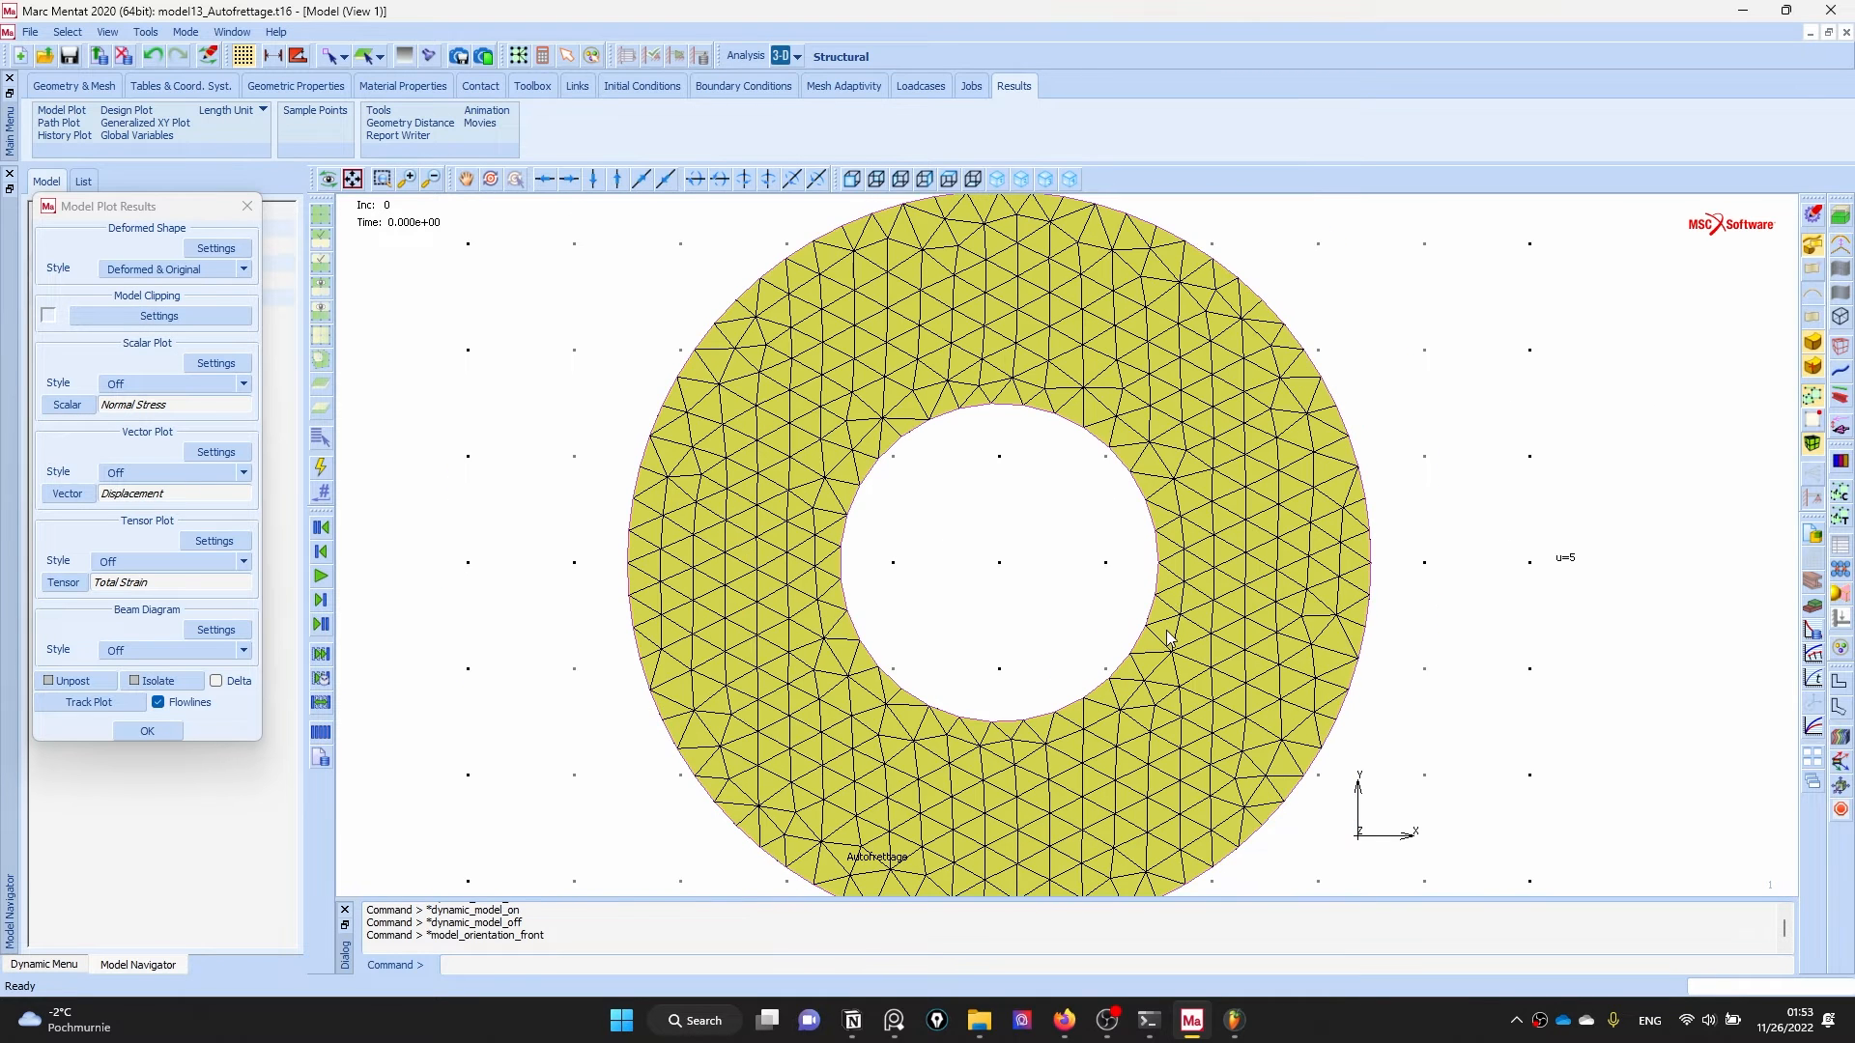
pyautogui.click(121, 135)
pyautogui.moveTo(1159, 191); pyautogui.dragTo(1537, 120)
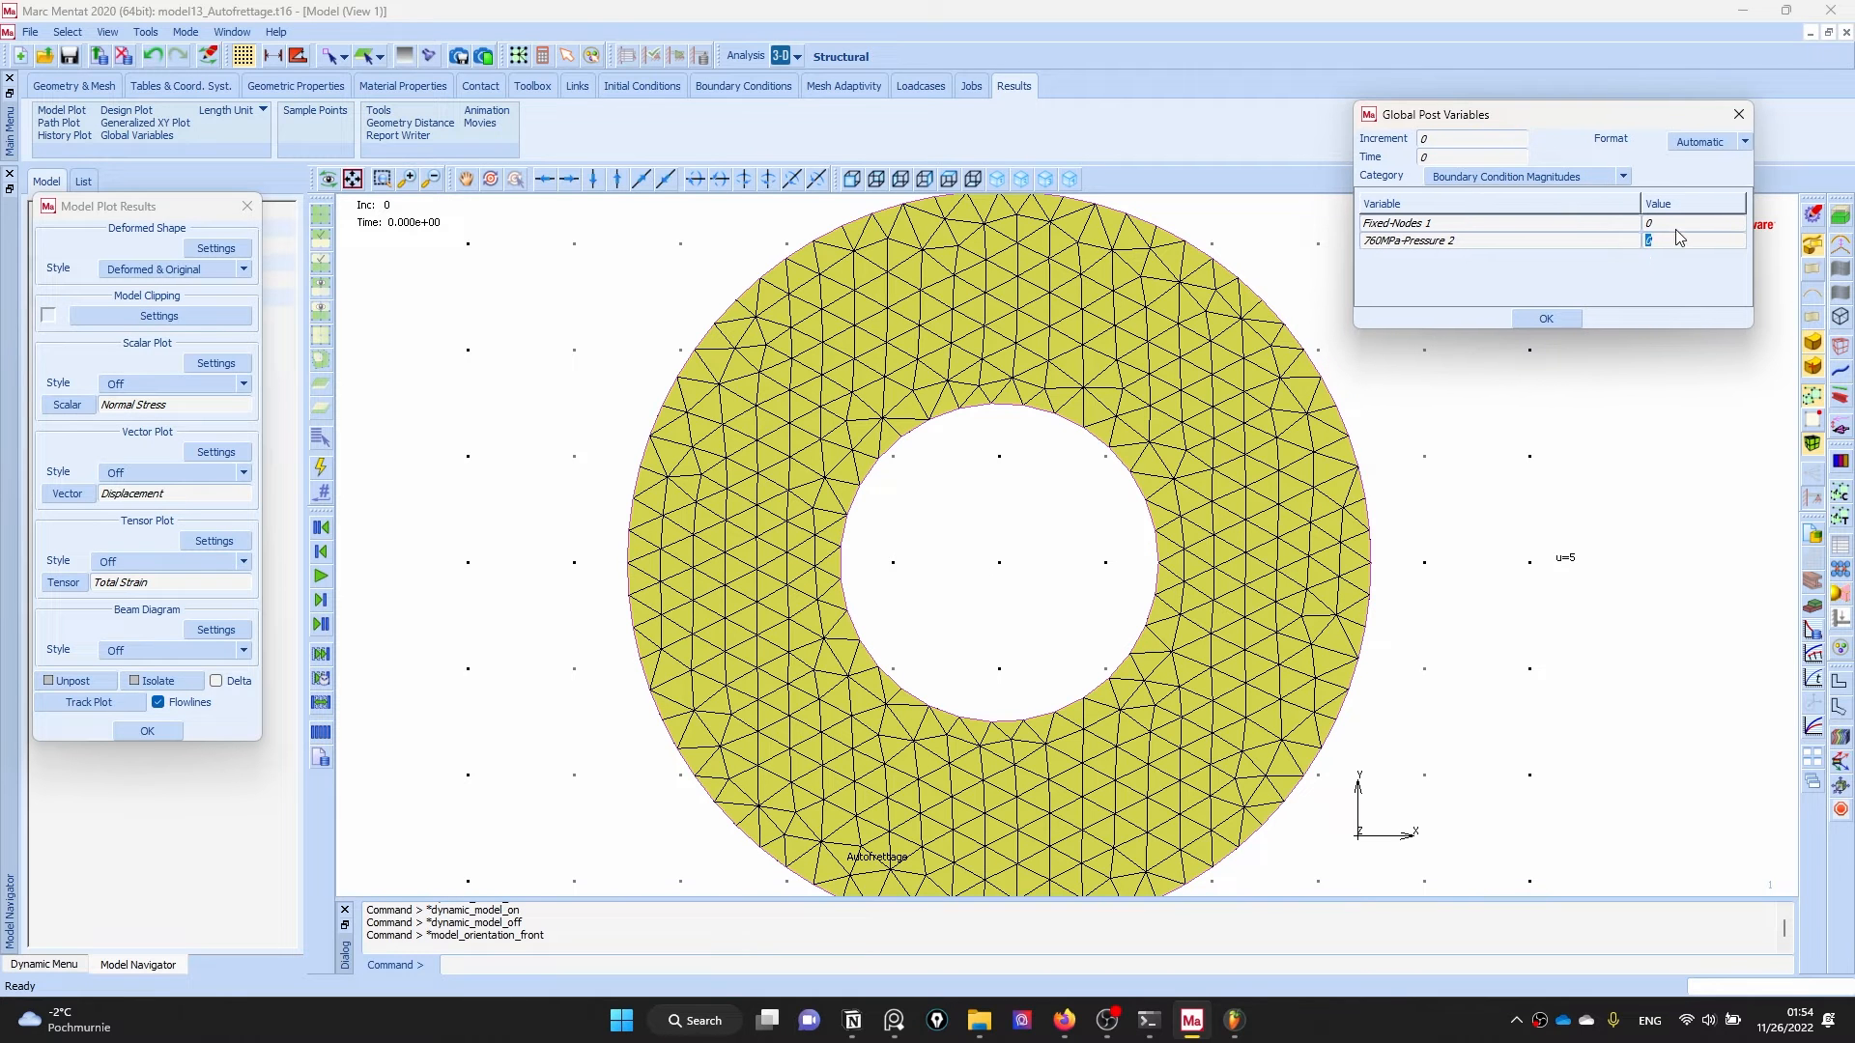
# - Skip to increment 25, then check the 760MPa-Pressure magnitude and the deformed bore edge against its original outline
pyautogui.scroll(5, 1194, 663)
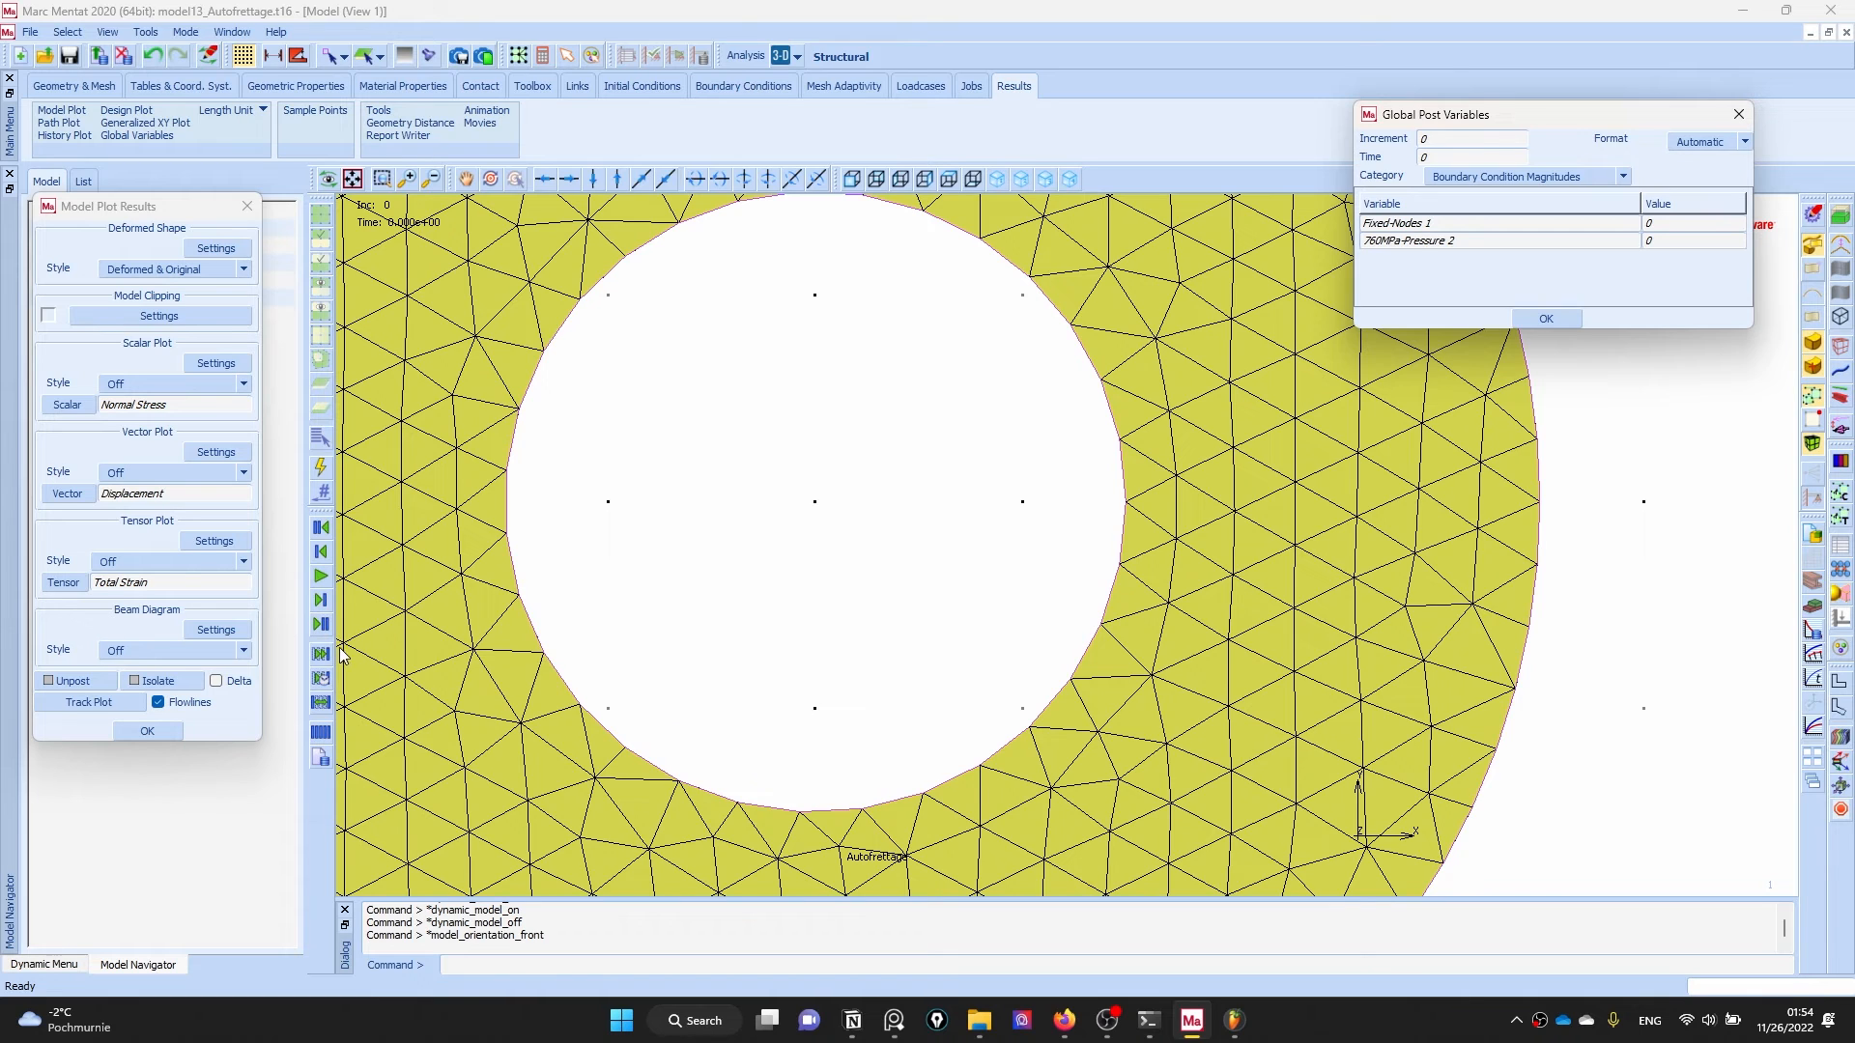
pyautogui.click(321, 655)
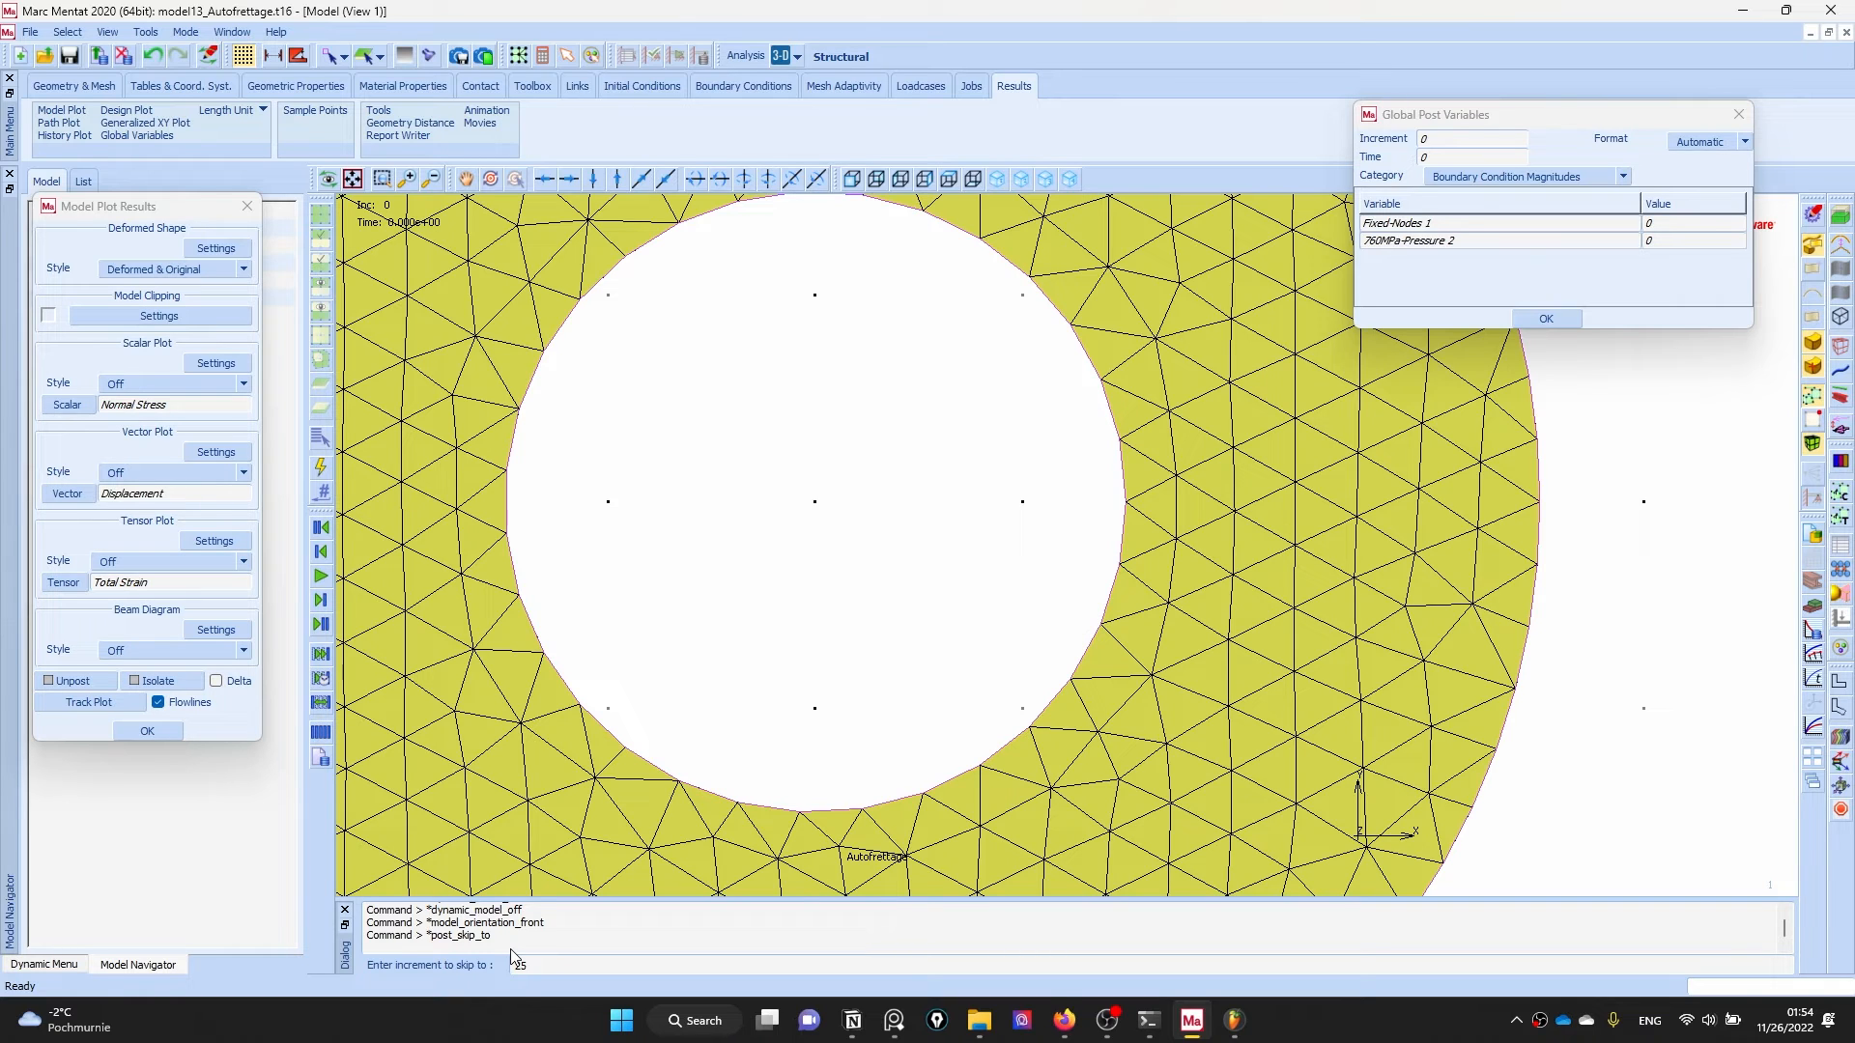
pyautogui.press('Return')
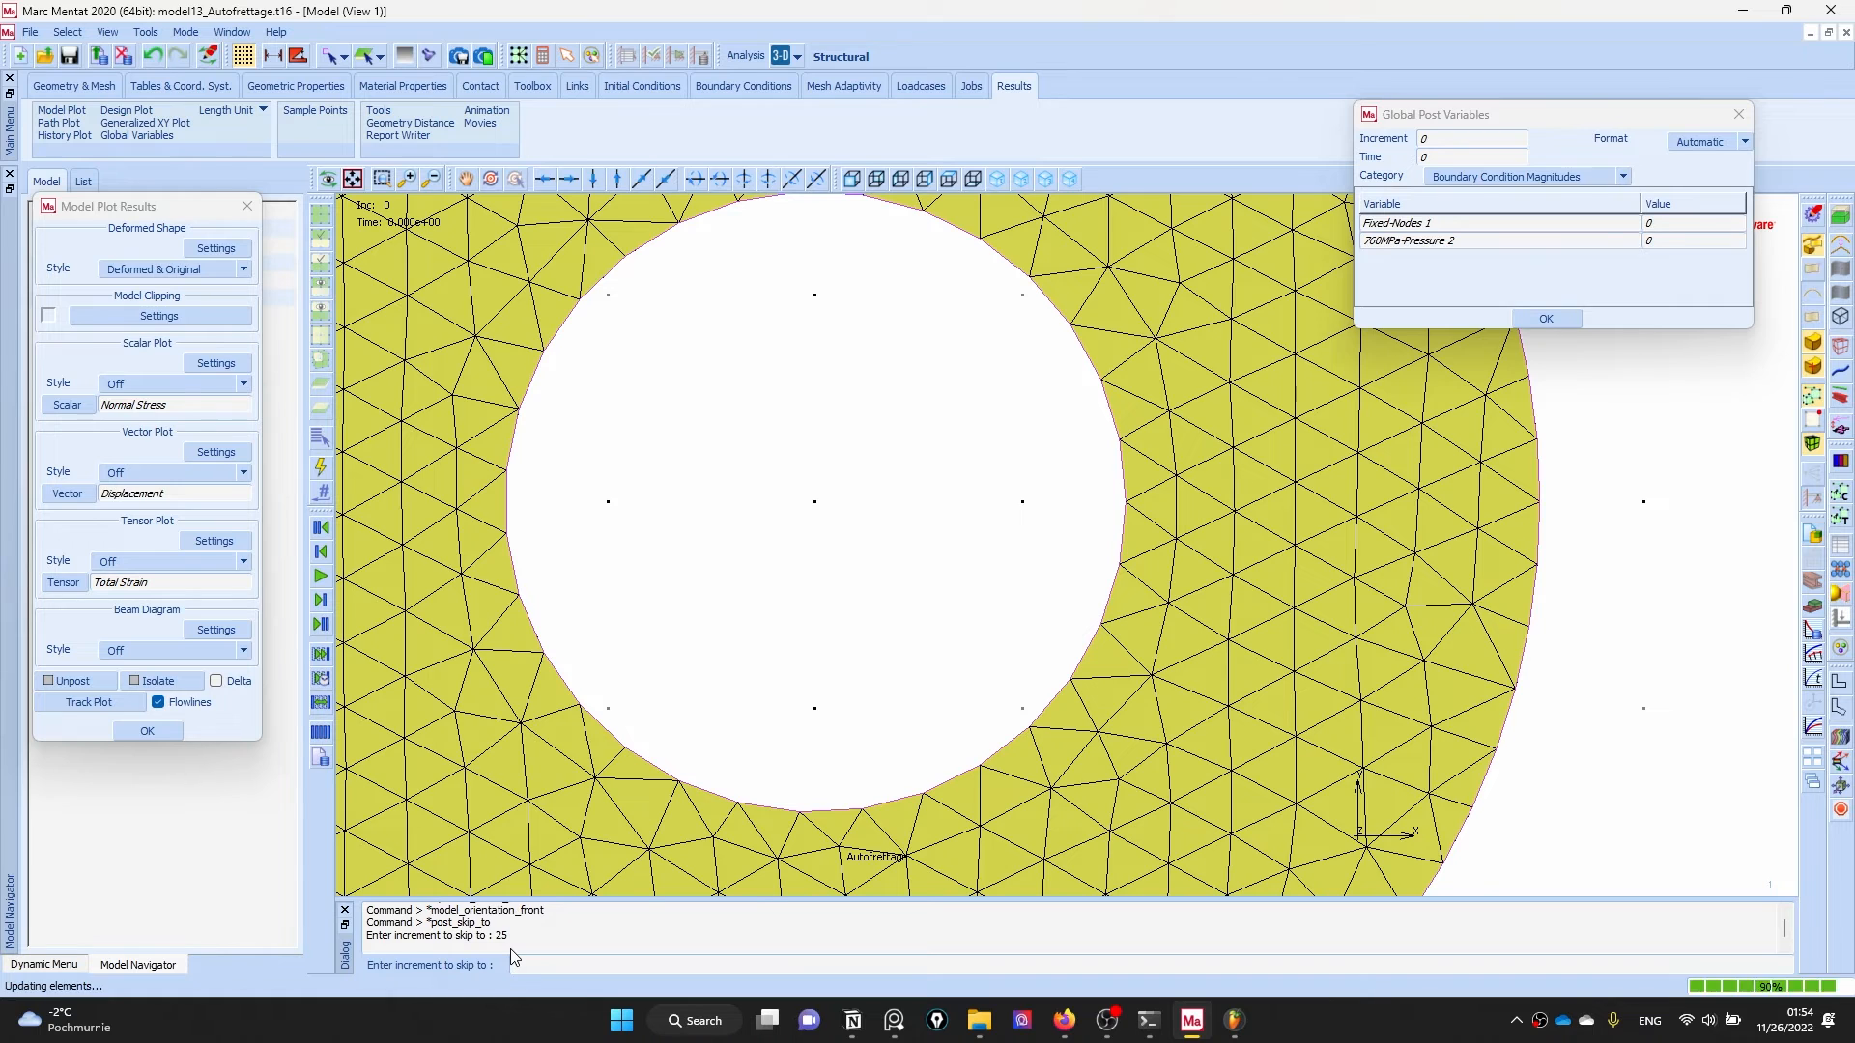
pyautogui.click(1662, 241)
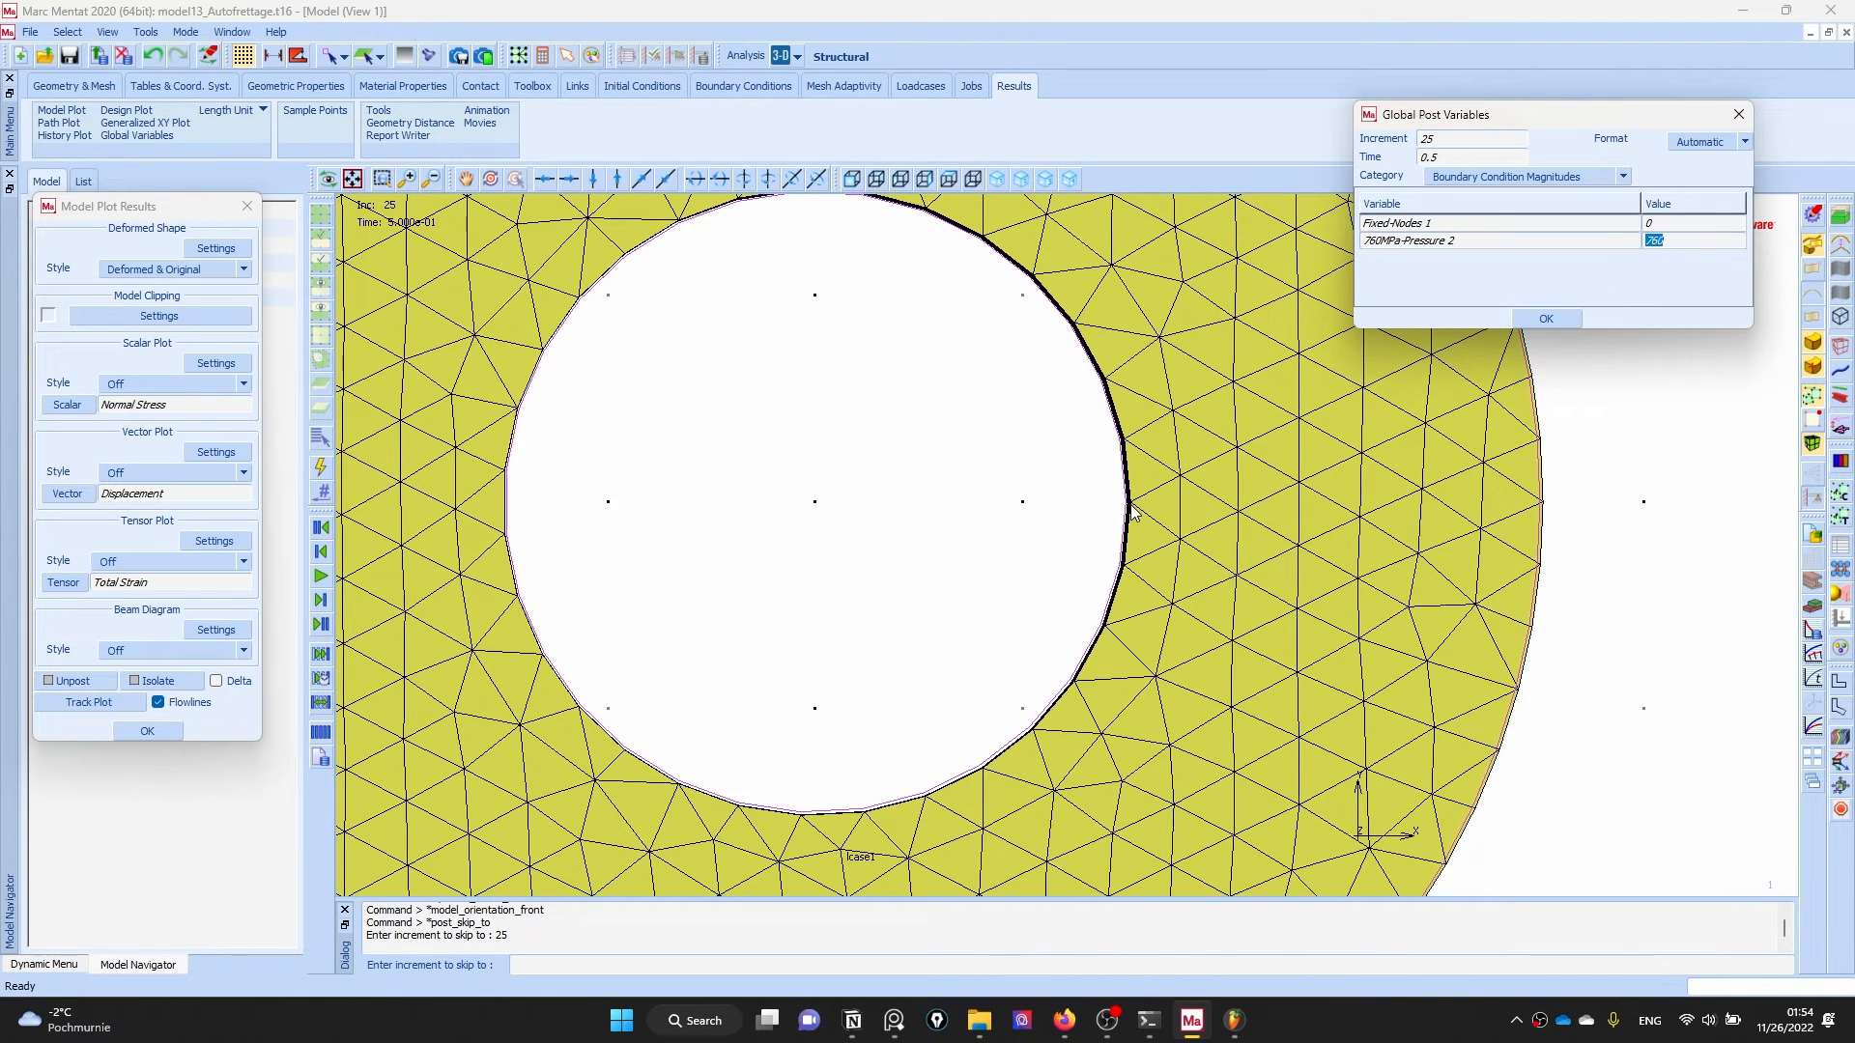
pyautogui.scroll(5, 1128, 506)
pyautogui.scroll(2, 1128, 506)
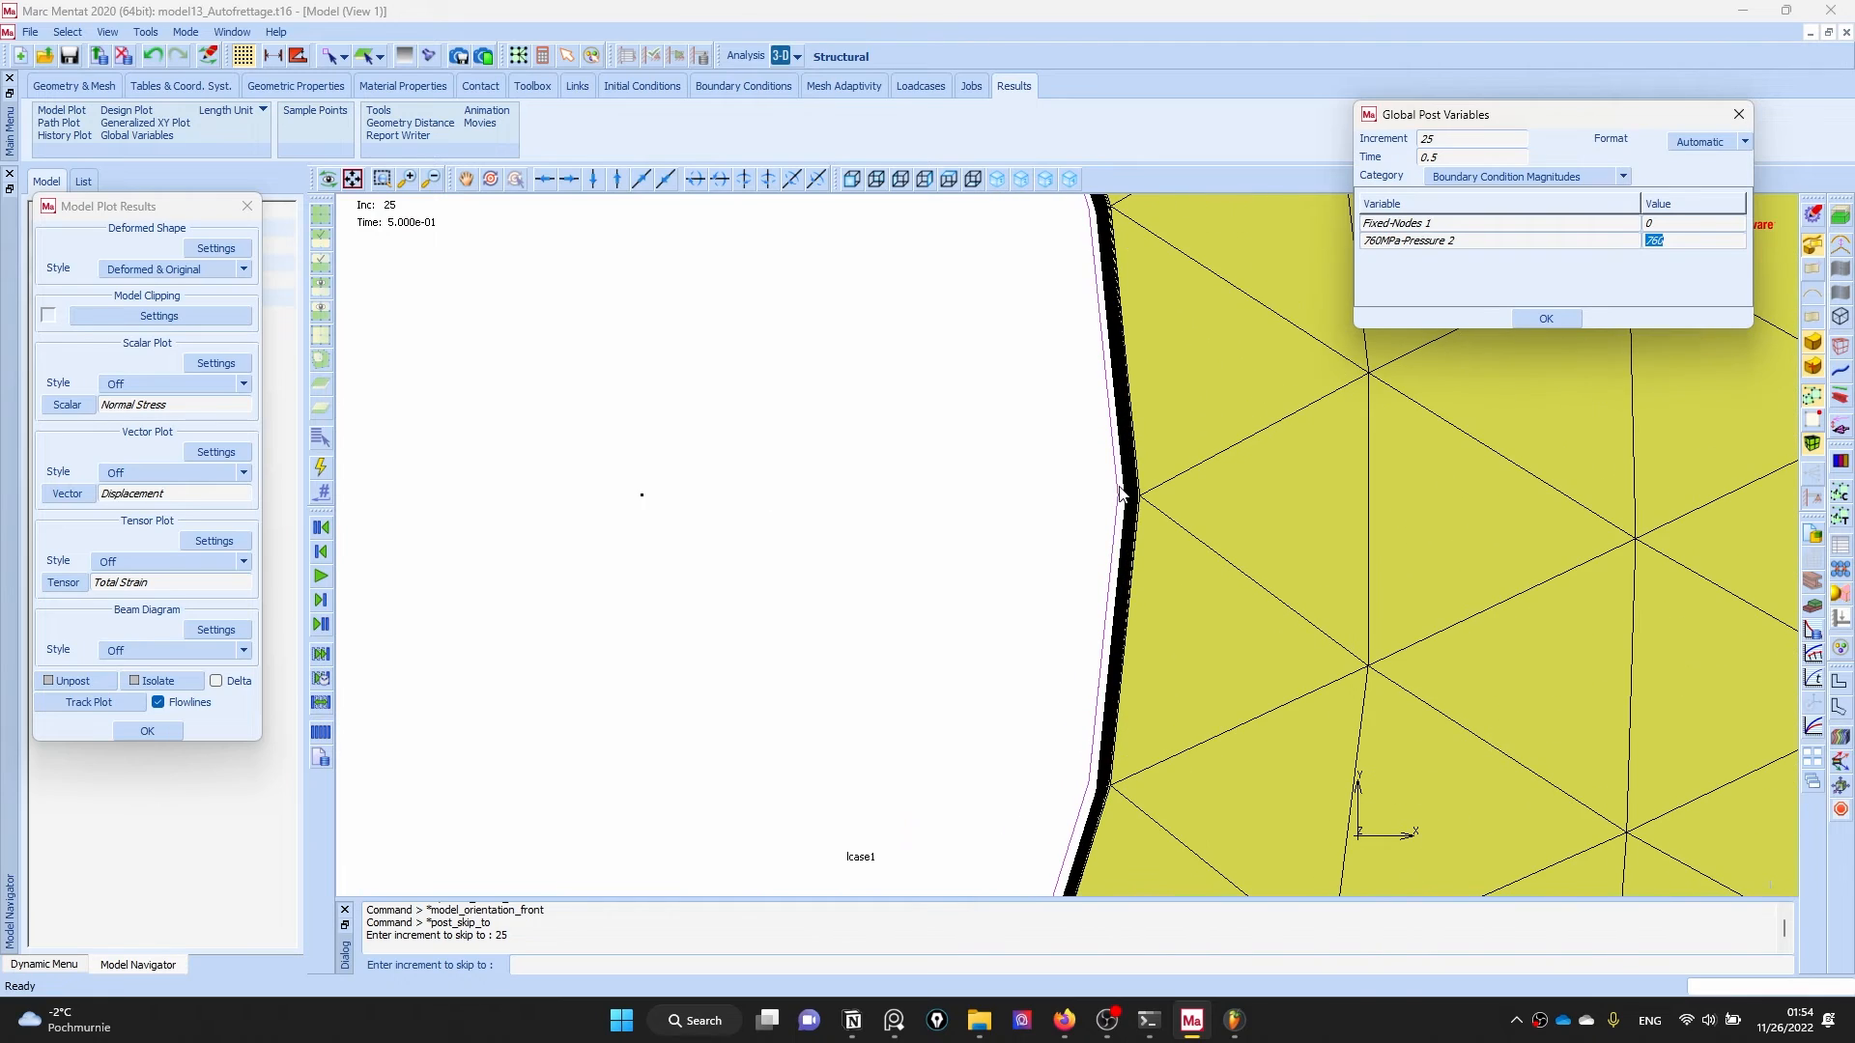
pyautogui.scroll(-8, 1129, 512)
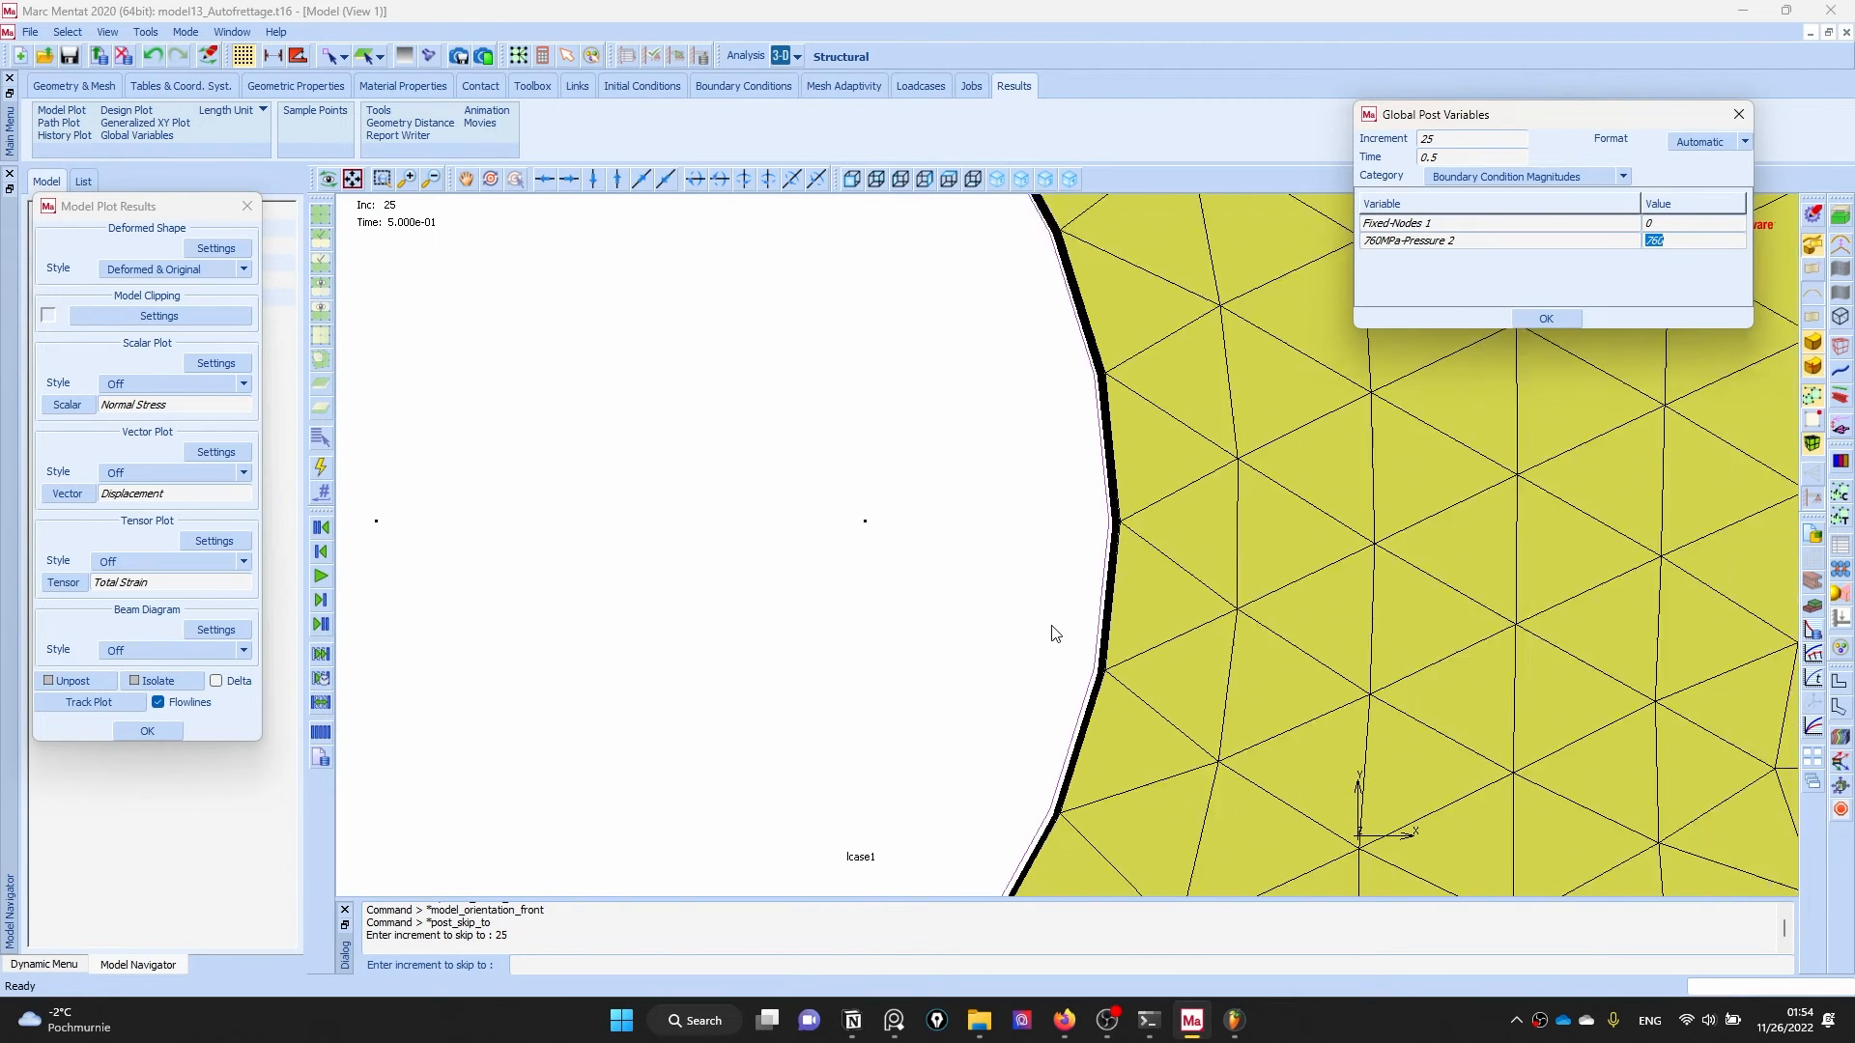
# - Plot the Displacement scalar on the pipe as contour bands
pyautogui.click(1839, 737)
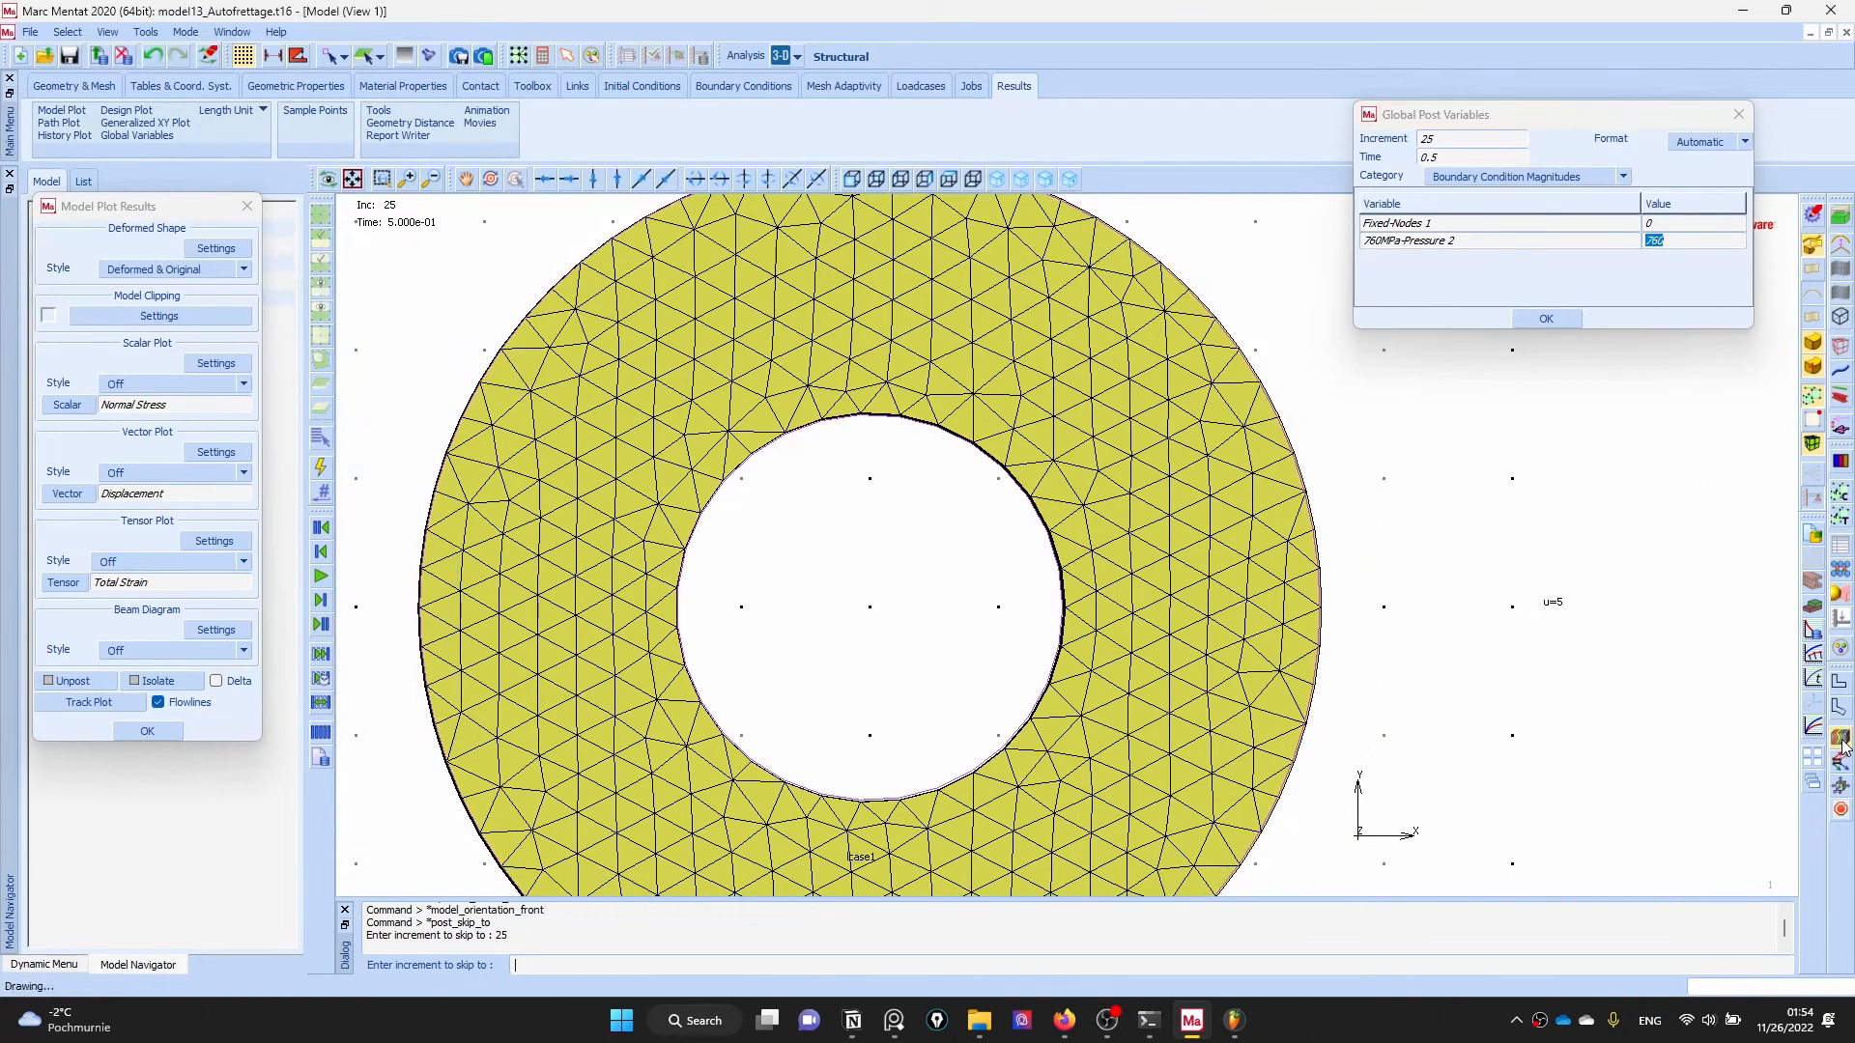
pyautogui.moveTo(1118, 618); pyautogui.dragTo(1304, 506)
pyautogui.scroll(10, 1265, 580)
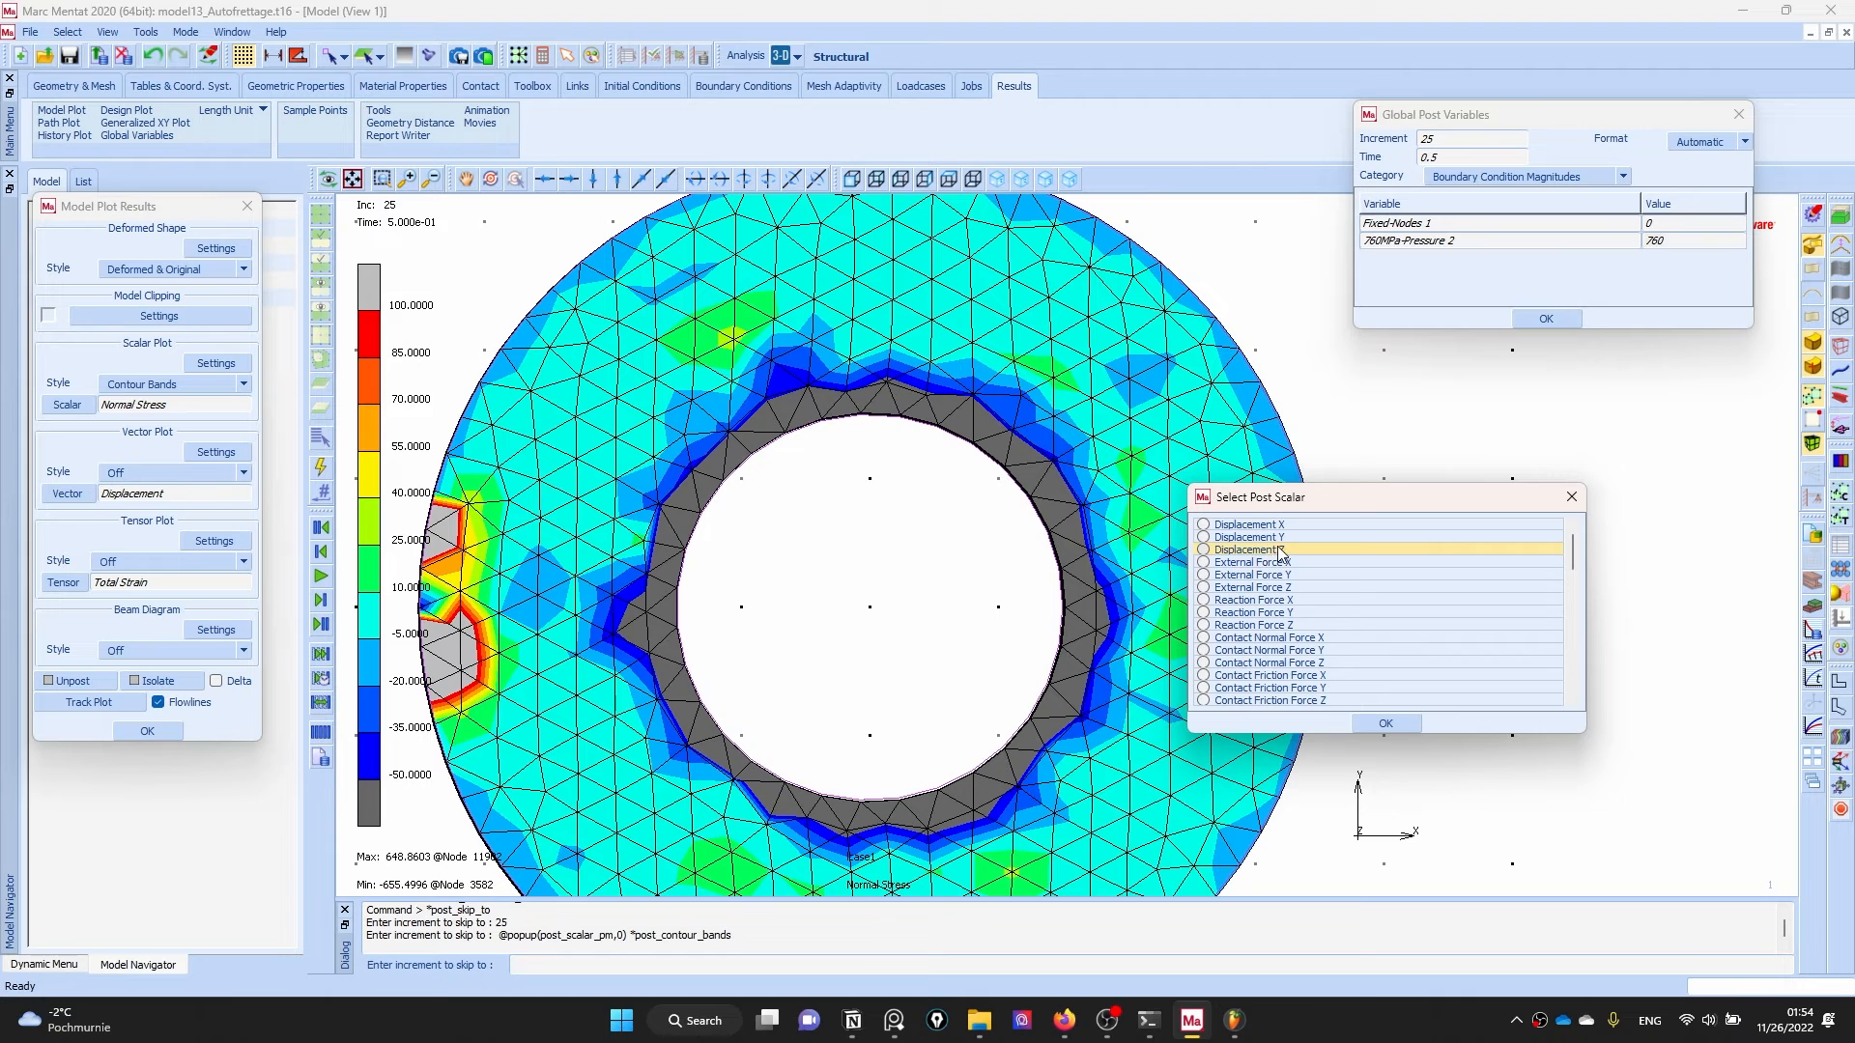
pyautogui.scroll(-10, 1294, 618)
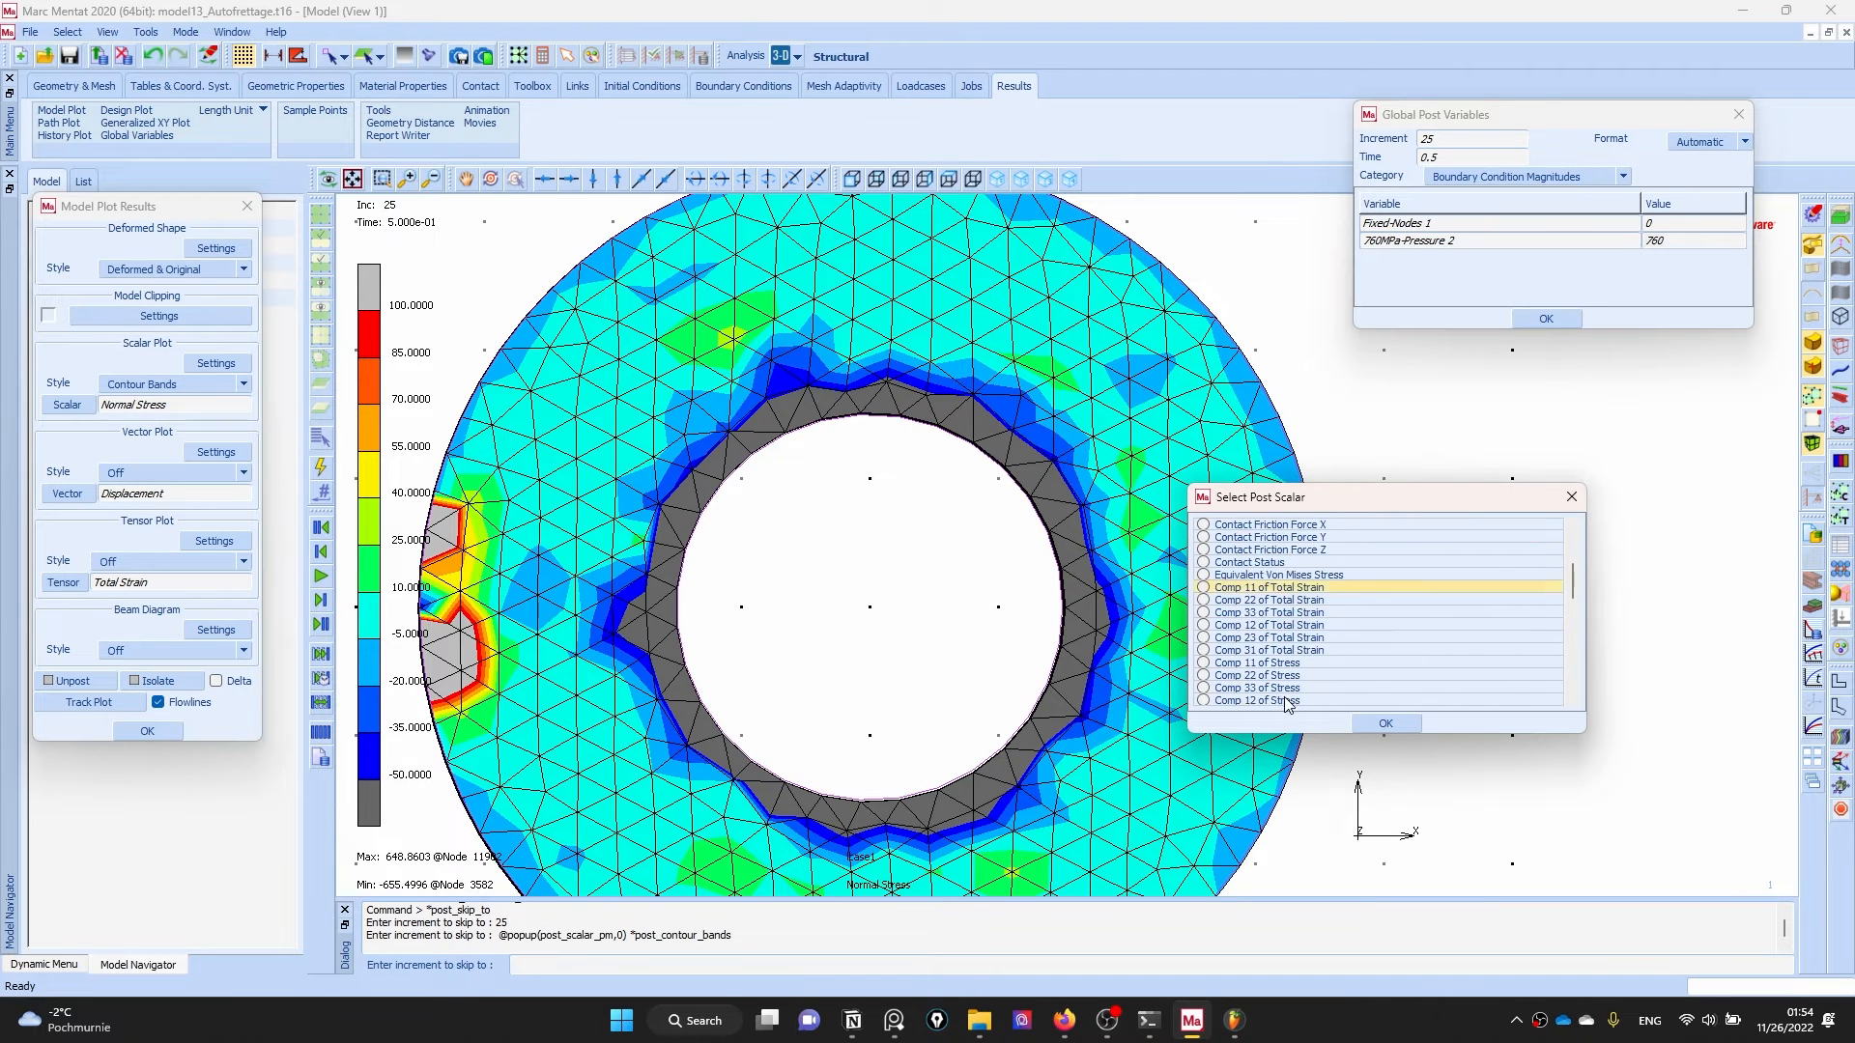
pyautogui.click(1269, 664)
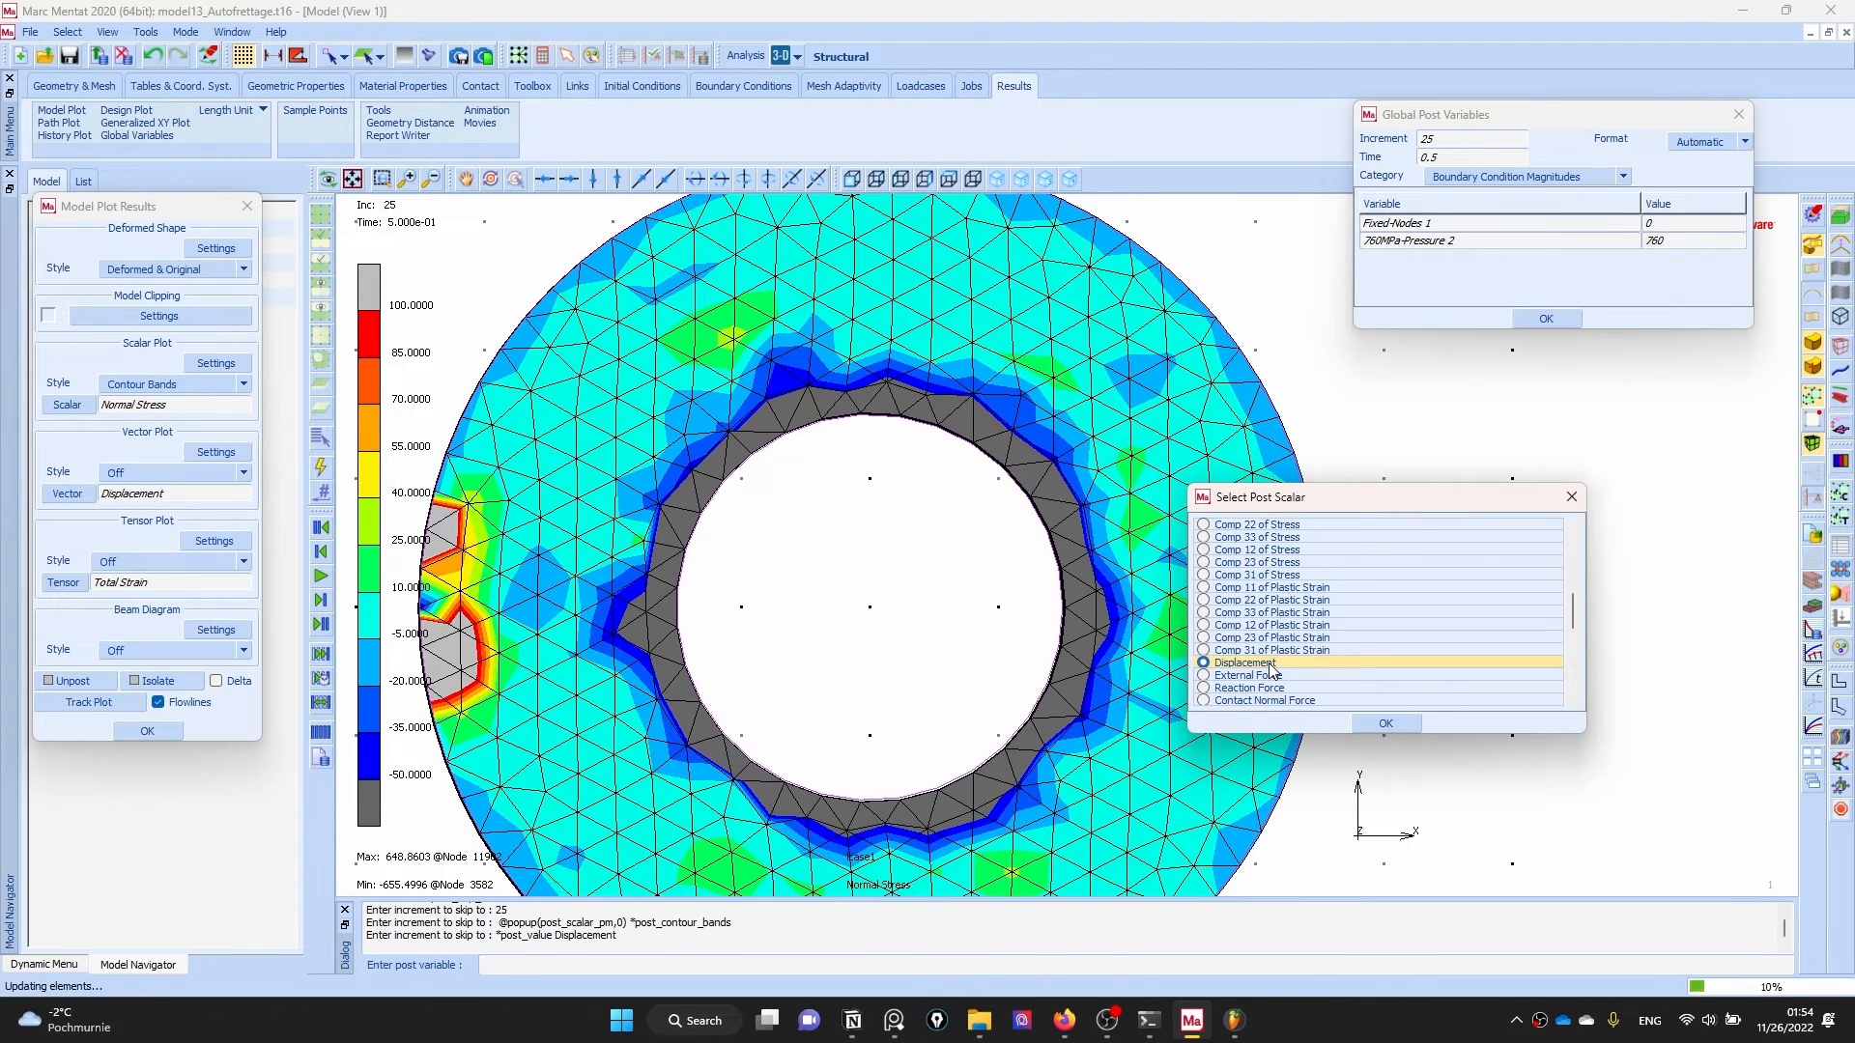
pyautogui.click(1381, 724)
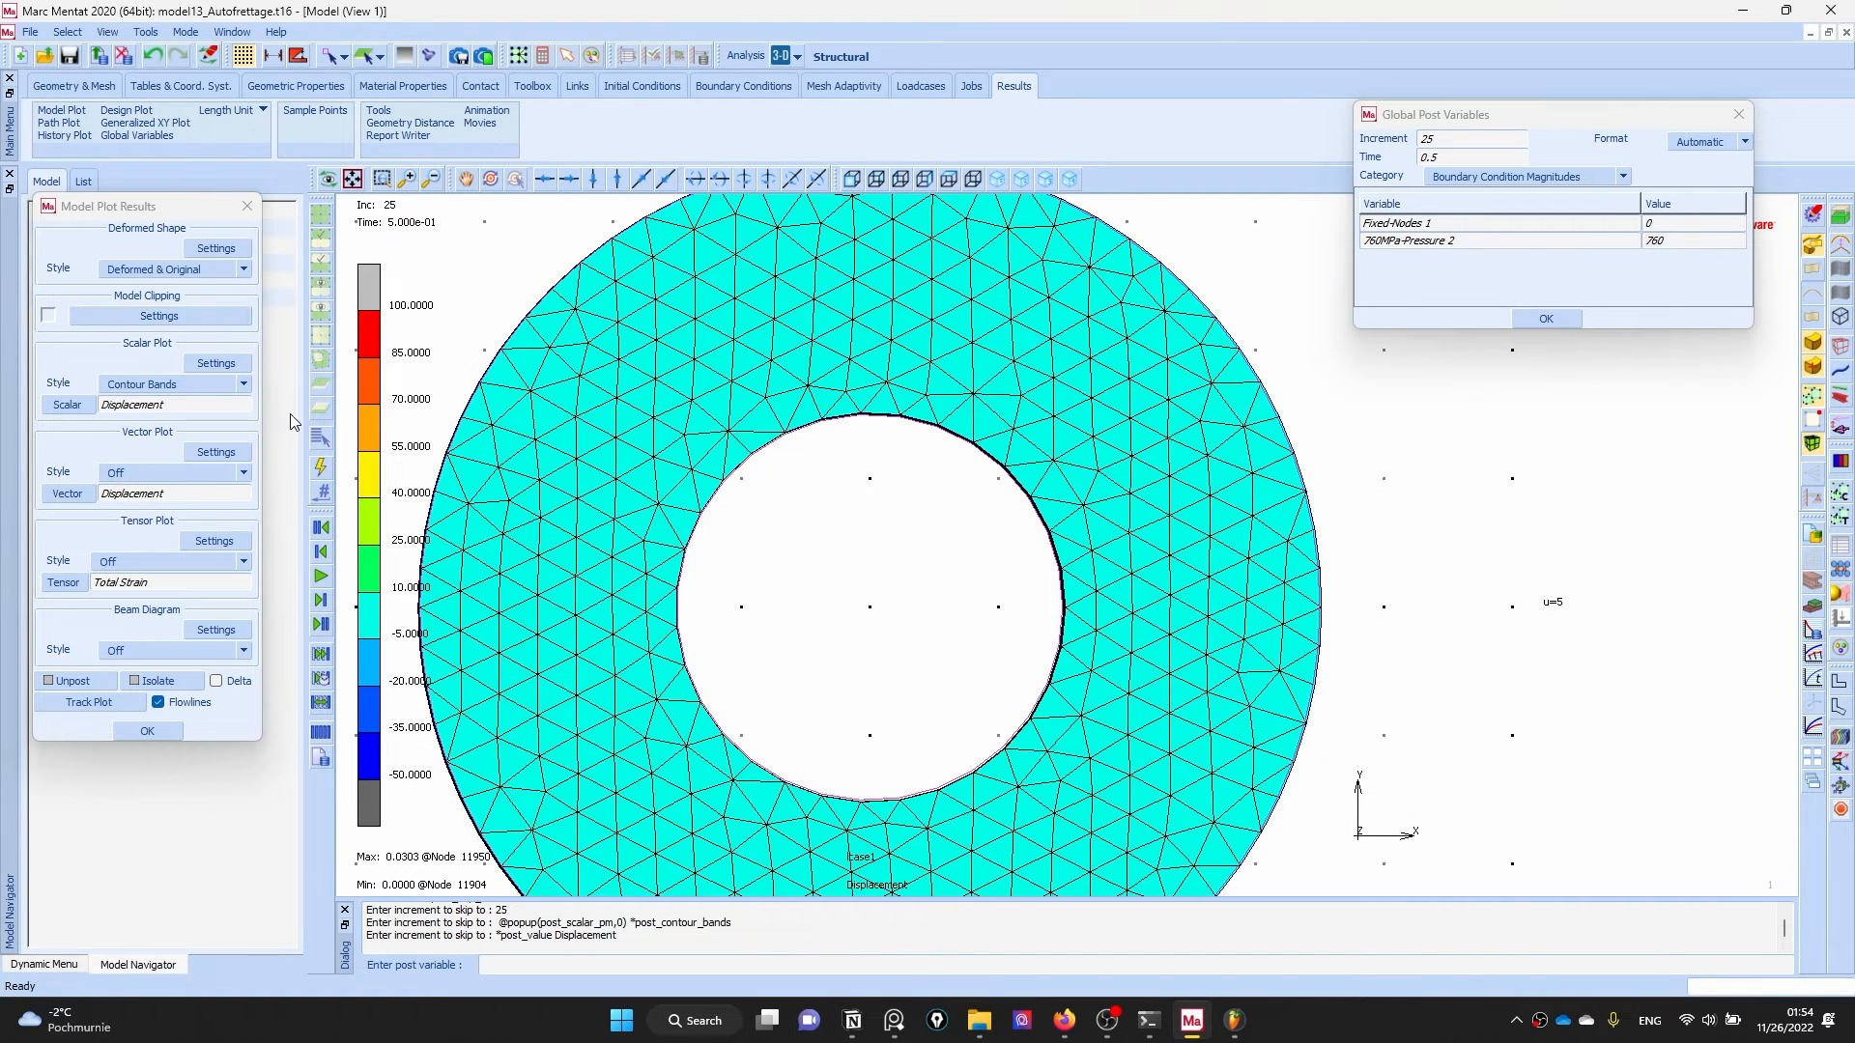
# - Set the scalar plot range to automatic and close the model plot settings
pyautogui.click(218, 376)
pyautogui.click(247, 155)
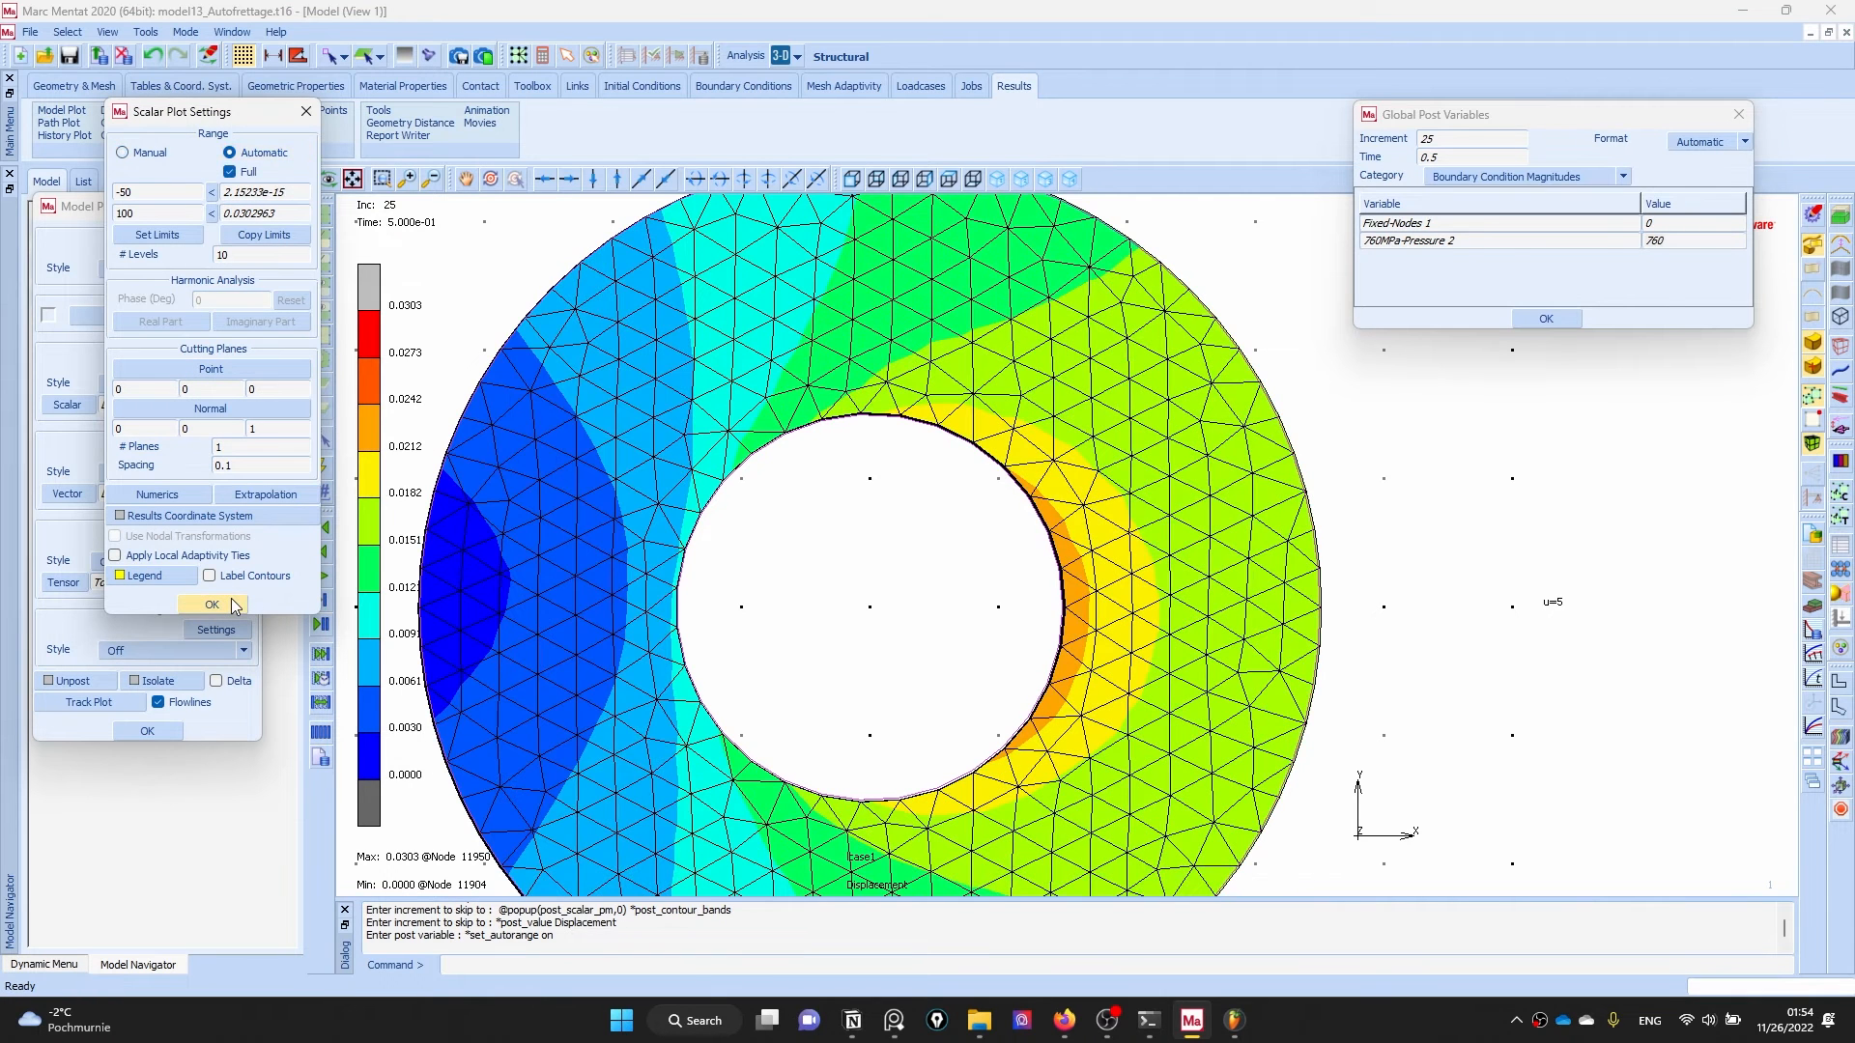
pyautogui.click(212, 605)
pyautogui.click(145, 731)
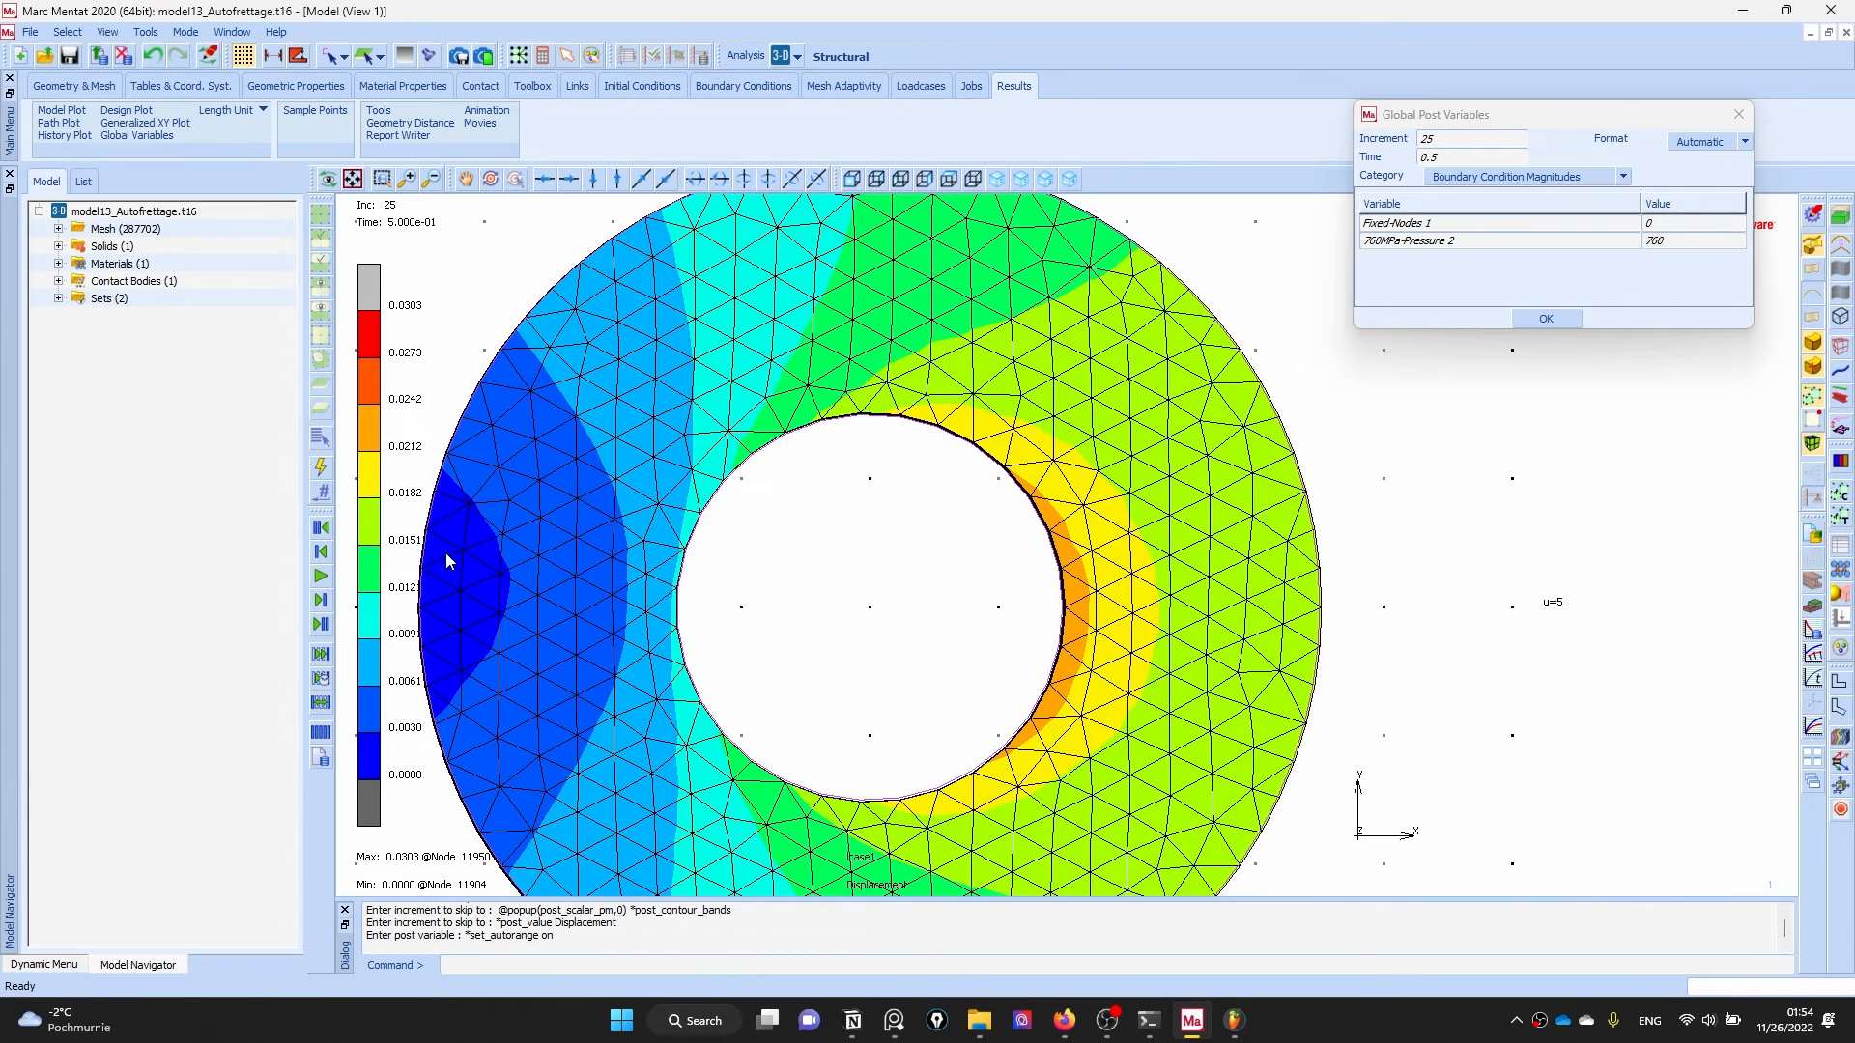
# - Turn on model clipping to cut the pipe across its length and view the cut section from the front
pyautogui.scroll(-1, 602, 557)
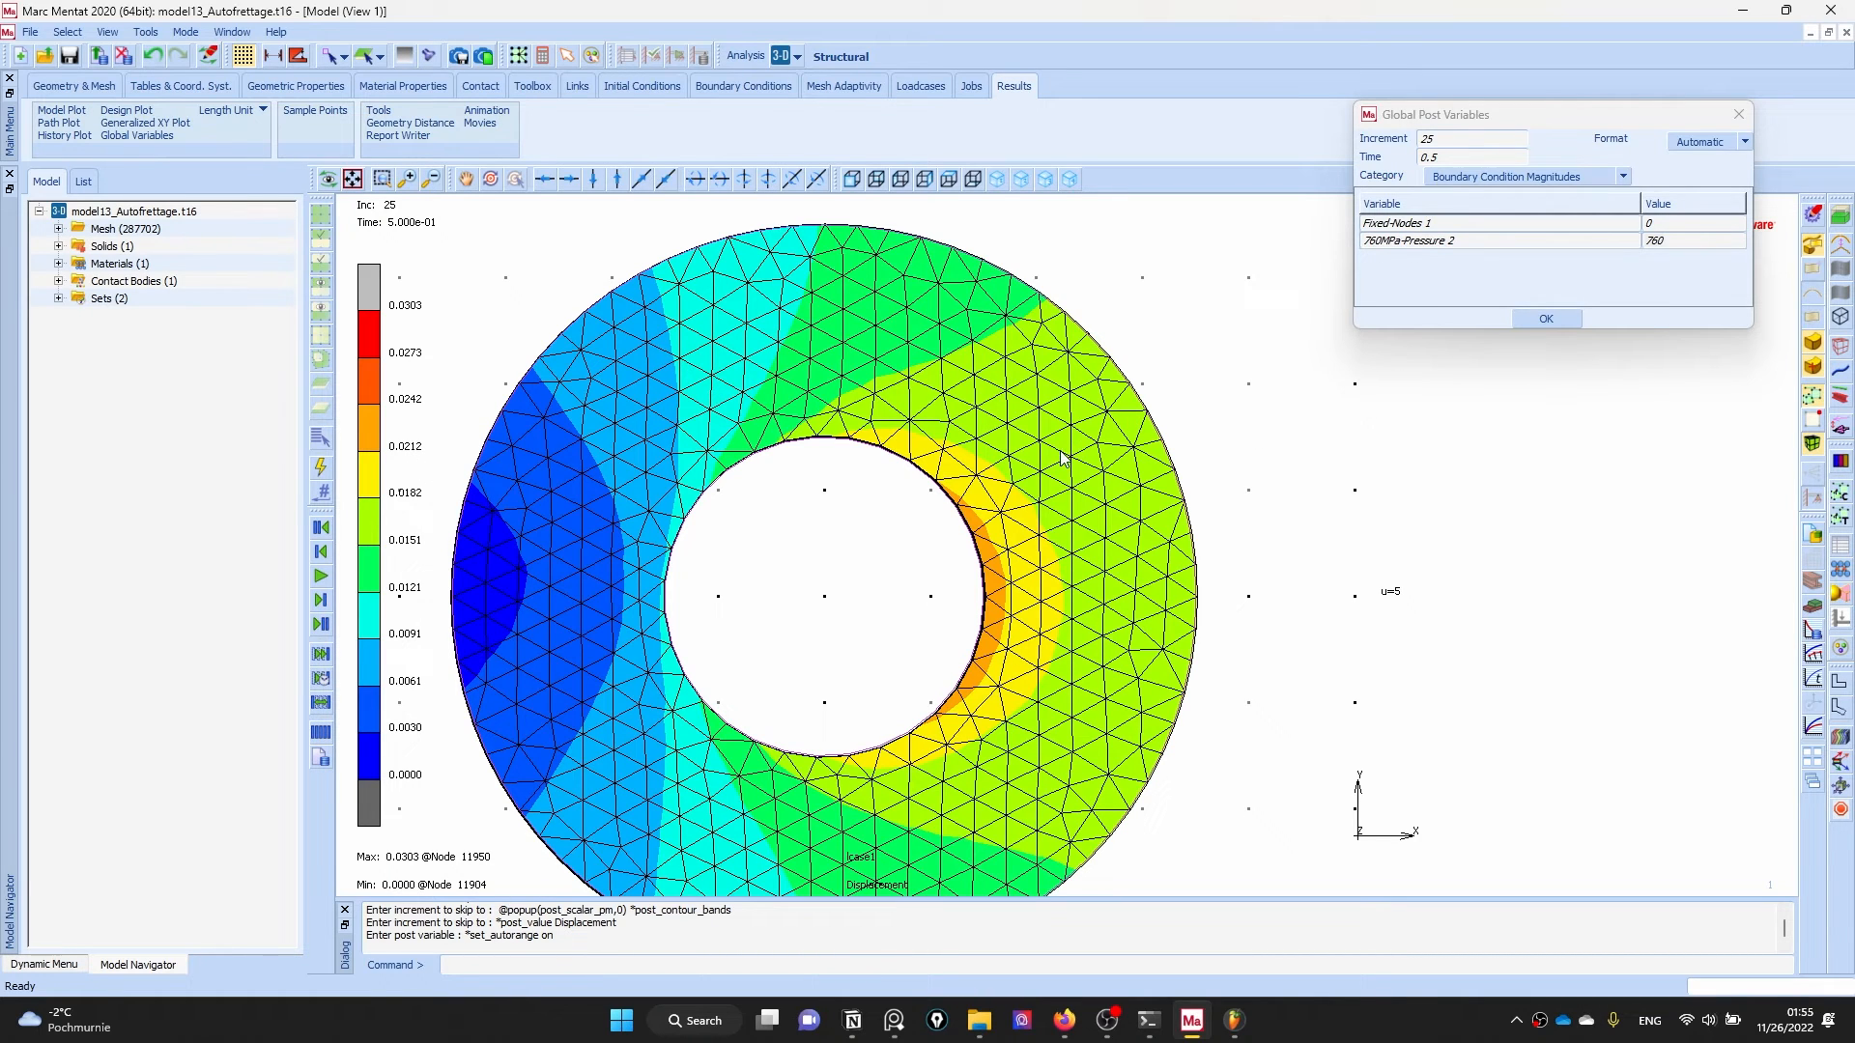
pyautogui.scroll(-5, 1005, 469)
pyautogui.moveTo(919, 531)
pyautogui.keyDown('ctrl'); pyautogui.mouseDown(button='middle')
pyautogui.moveTo(978, 568)
pyautogui.moveTo(956, 575)
pyautogui.moveTo(1105, 569)
pyautogui.moveTo(1180, 654)
pyautogui.moveTo(985, 628)
pyautogui.moveTo(757, 488)
pyautogui.moveTo(1126, 531)
pyautogui.mouseUp(button='middle'); pyautogui.keyUp('ctrl')
pyautogui.scroll(-4, 1105, 570)
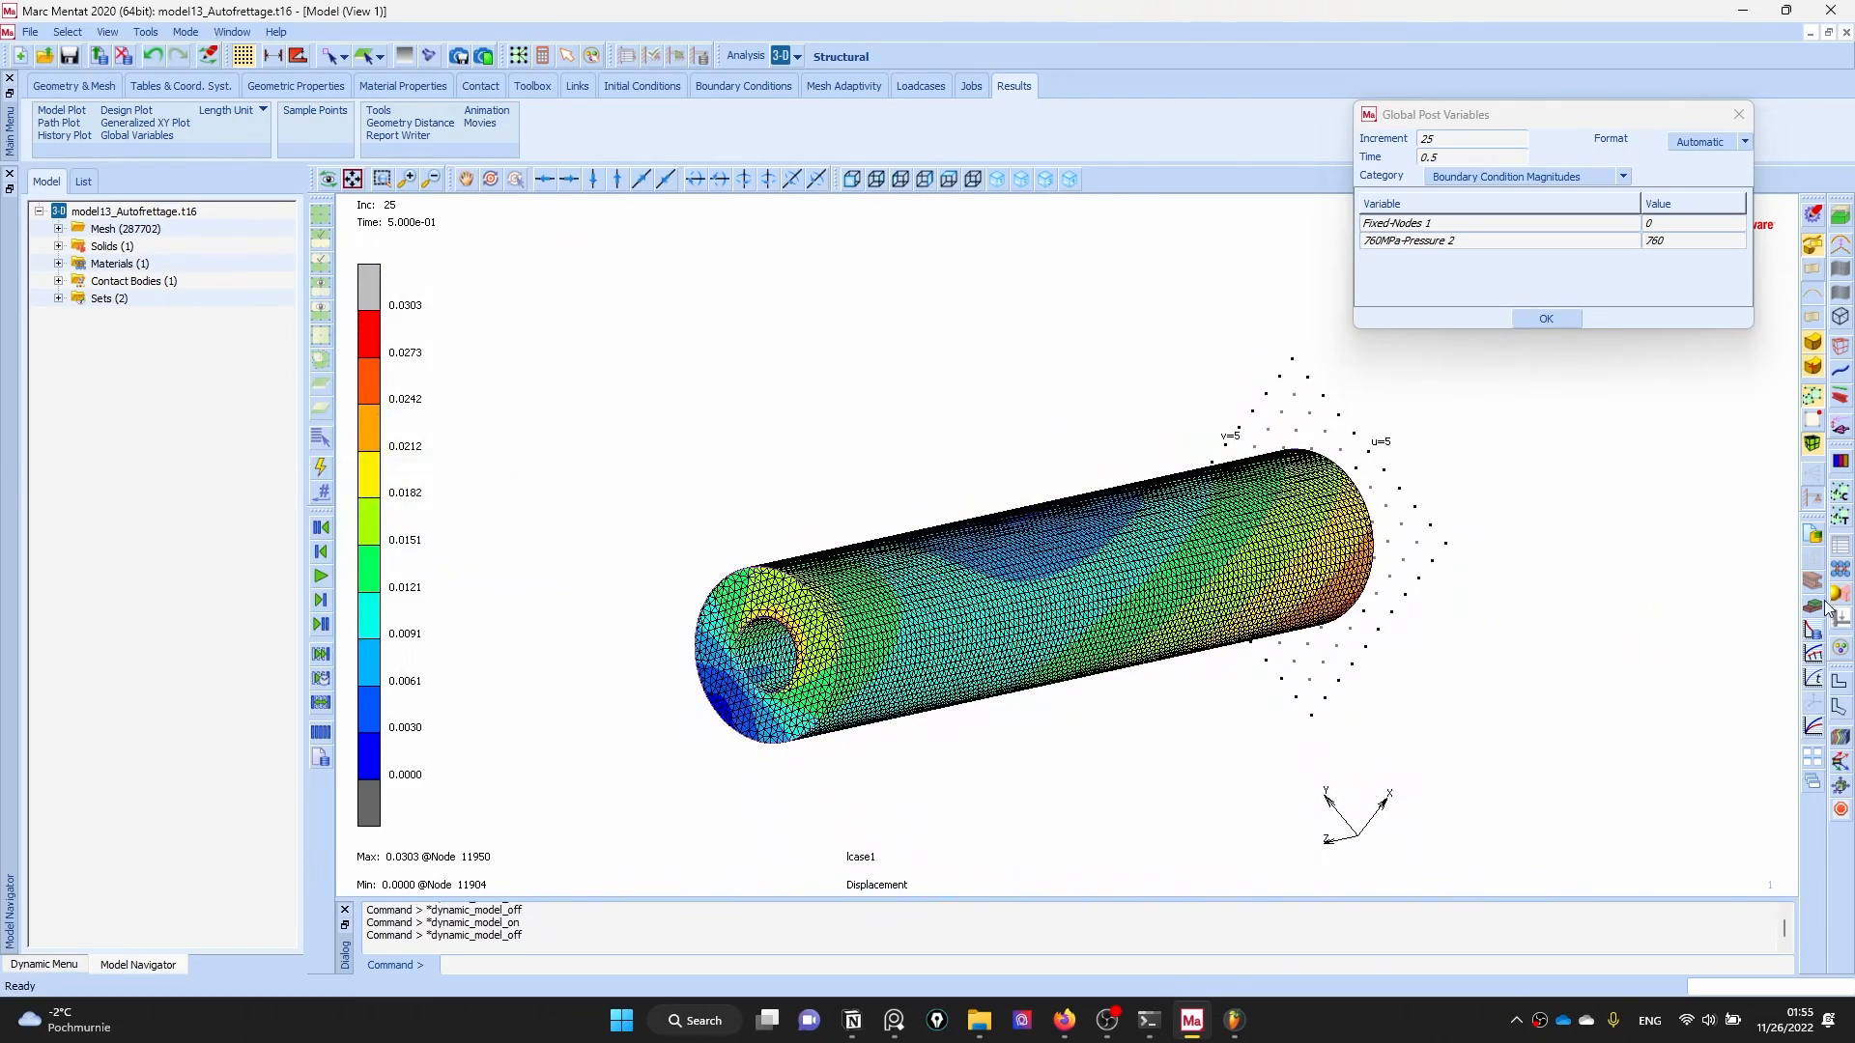
pyautogui.click(1814, 214)
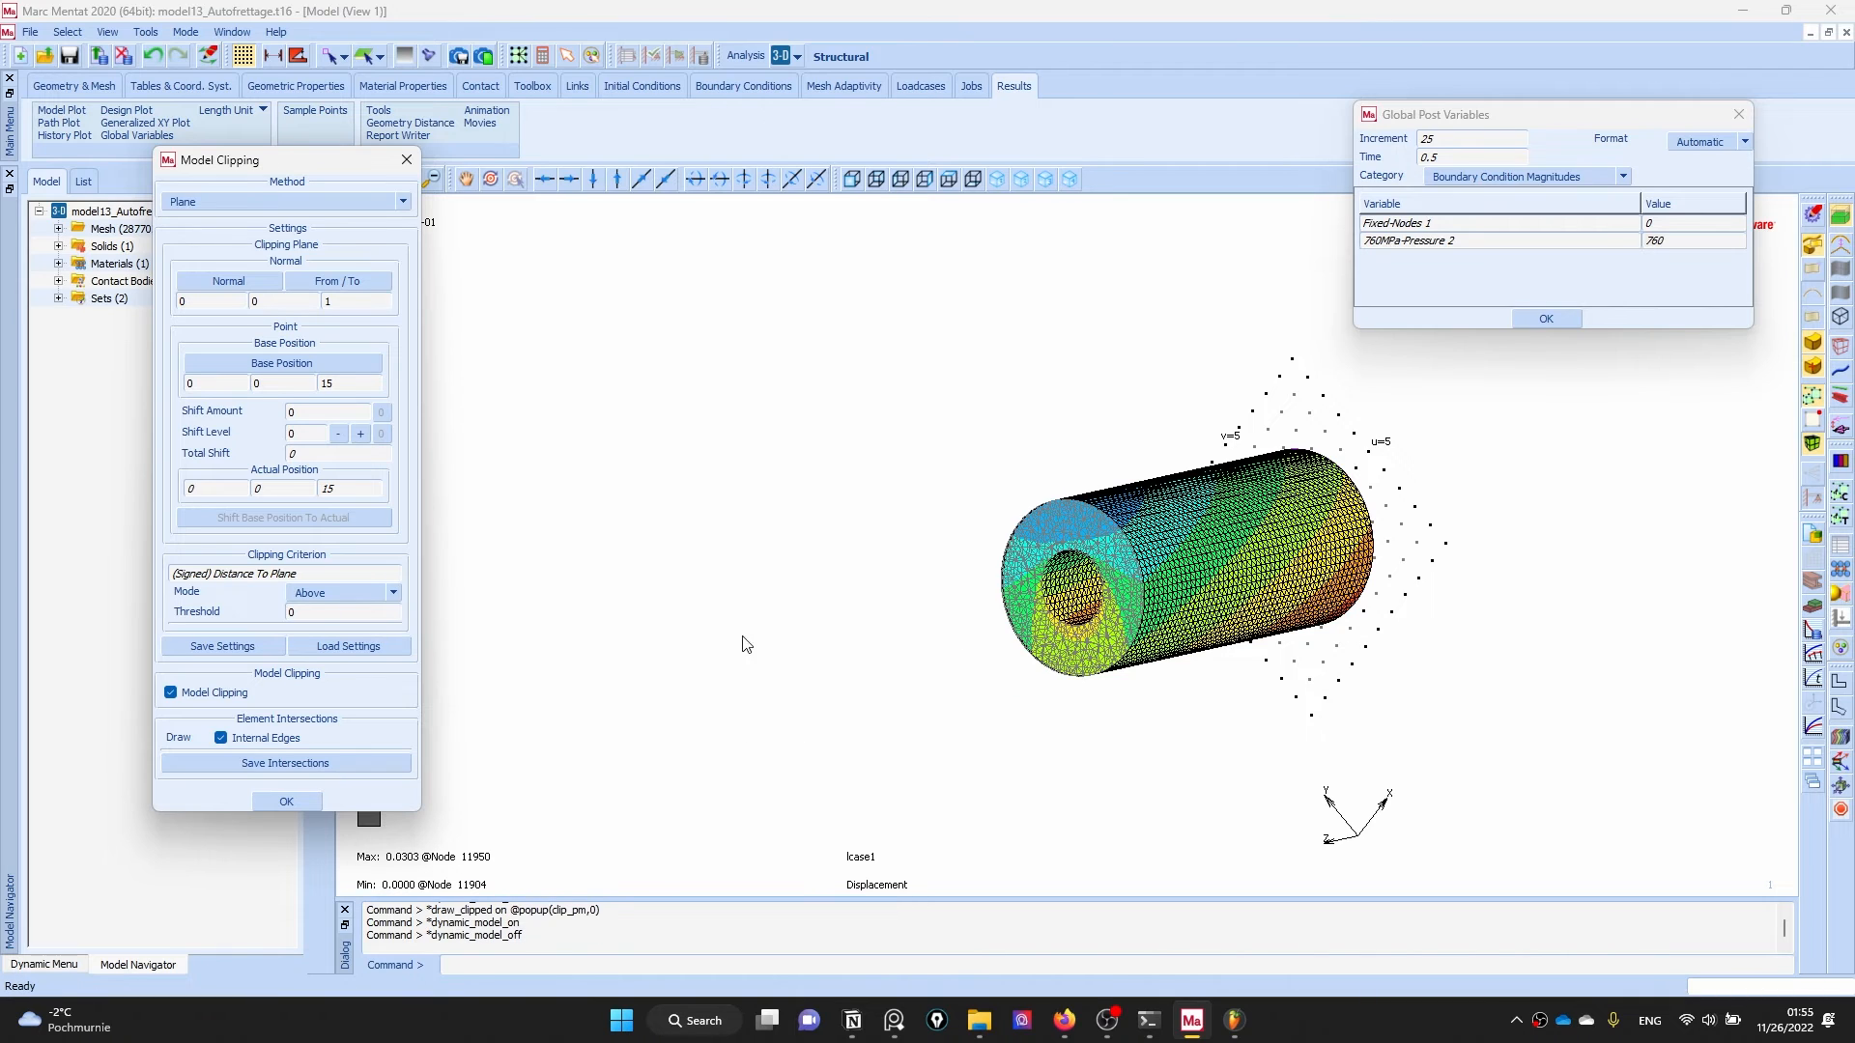
pyautogui.click(287, 801)
pyautogui.click(852, 180)
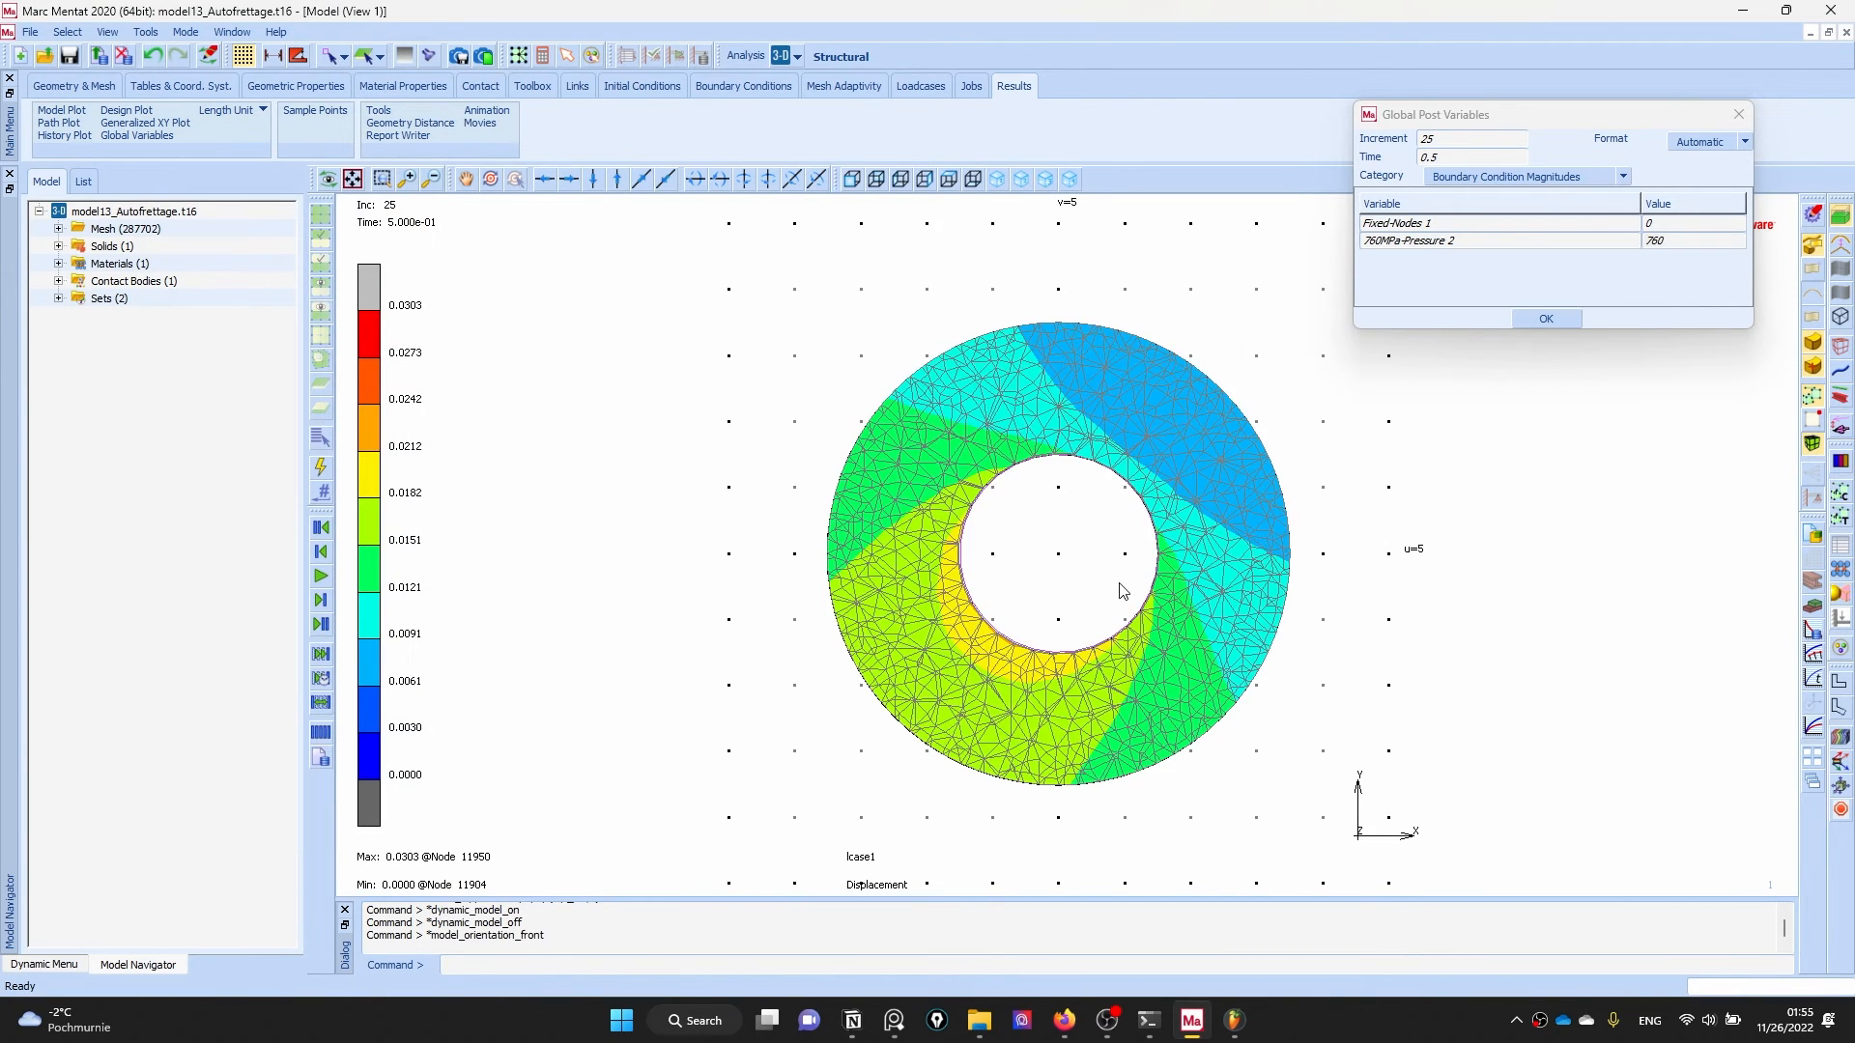
# - Examine the bore edge of the clipped section against its original outline and check the applied pressure at increment 25
pyautogui.scroll(-2, 1074, 539)
pyautogui.scroll(8, 1074, 543)
pyautogui.scroll(2, 915, 546)
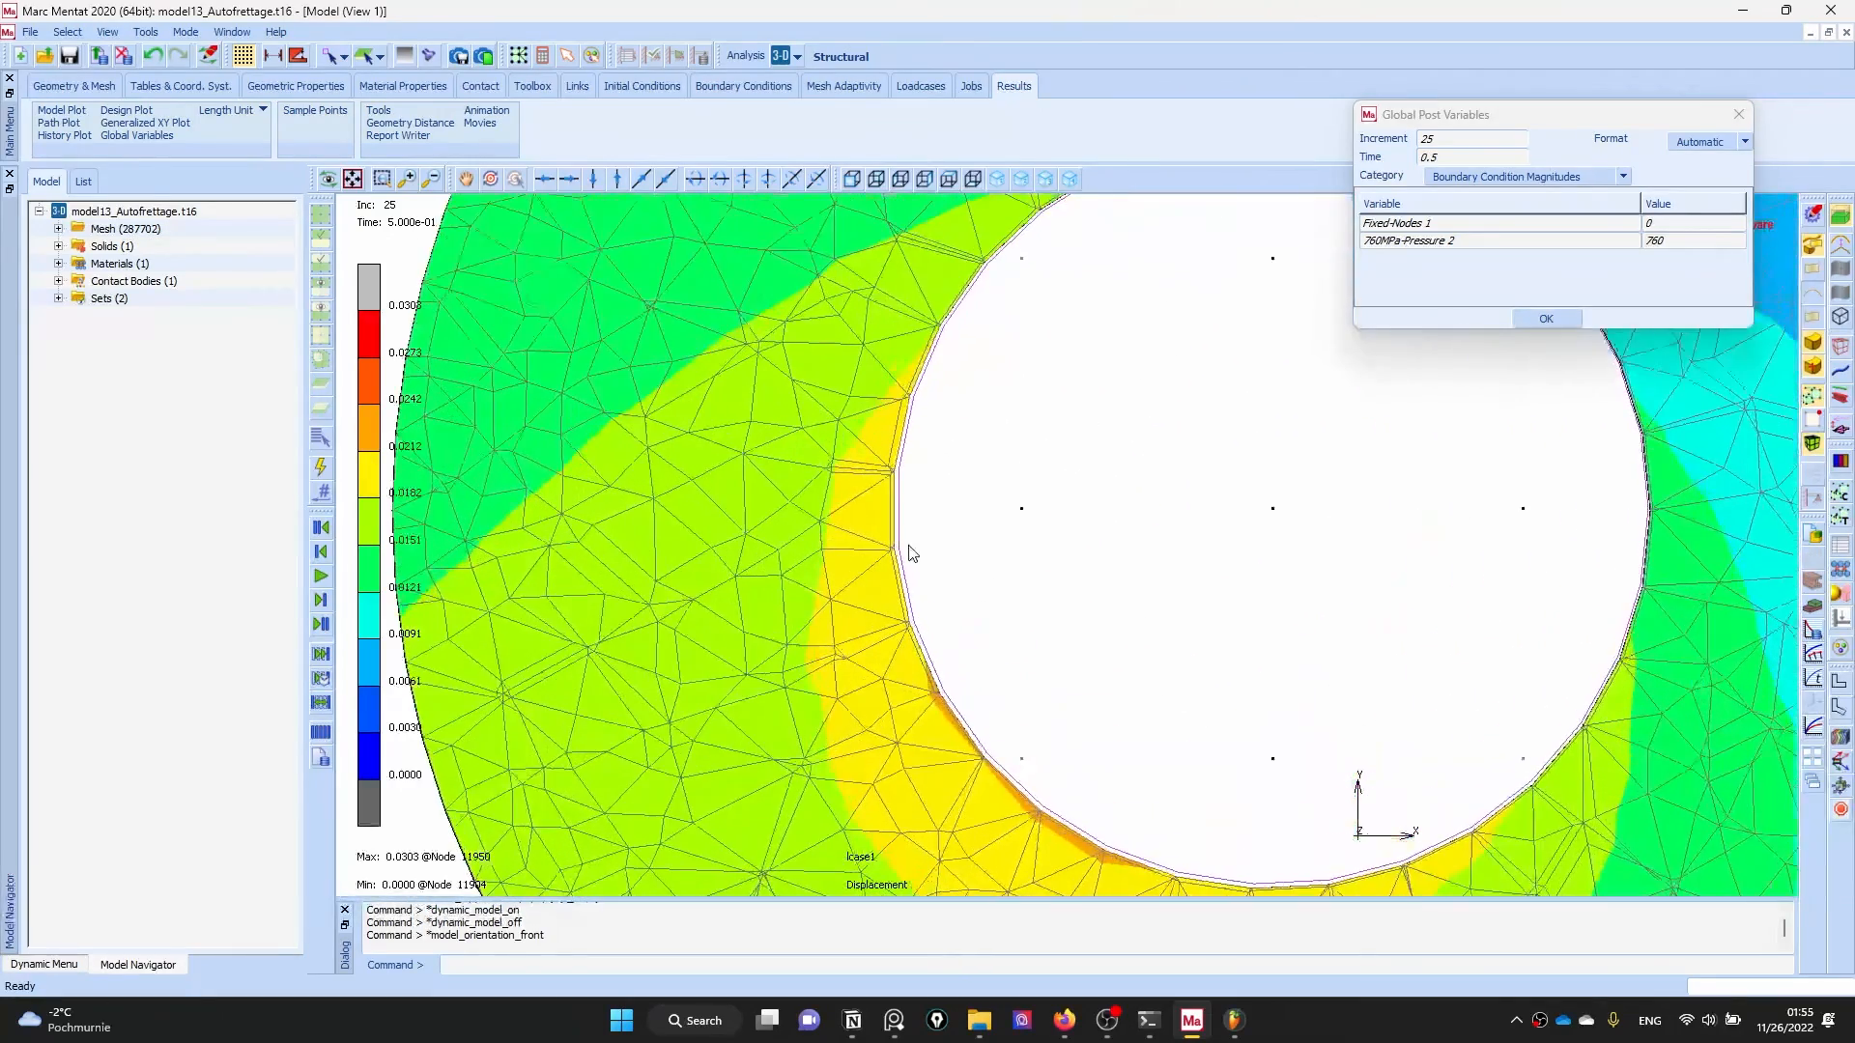
pyautogui.scroll(3, 995, 749)
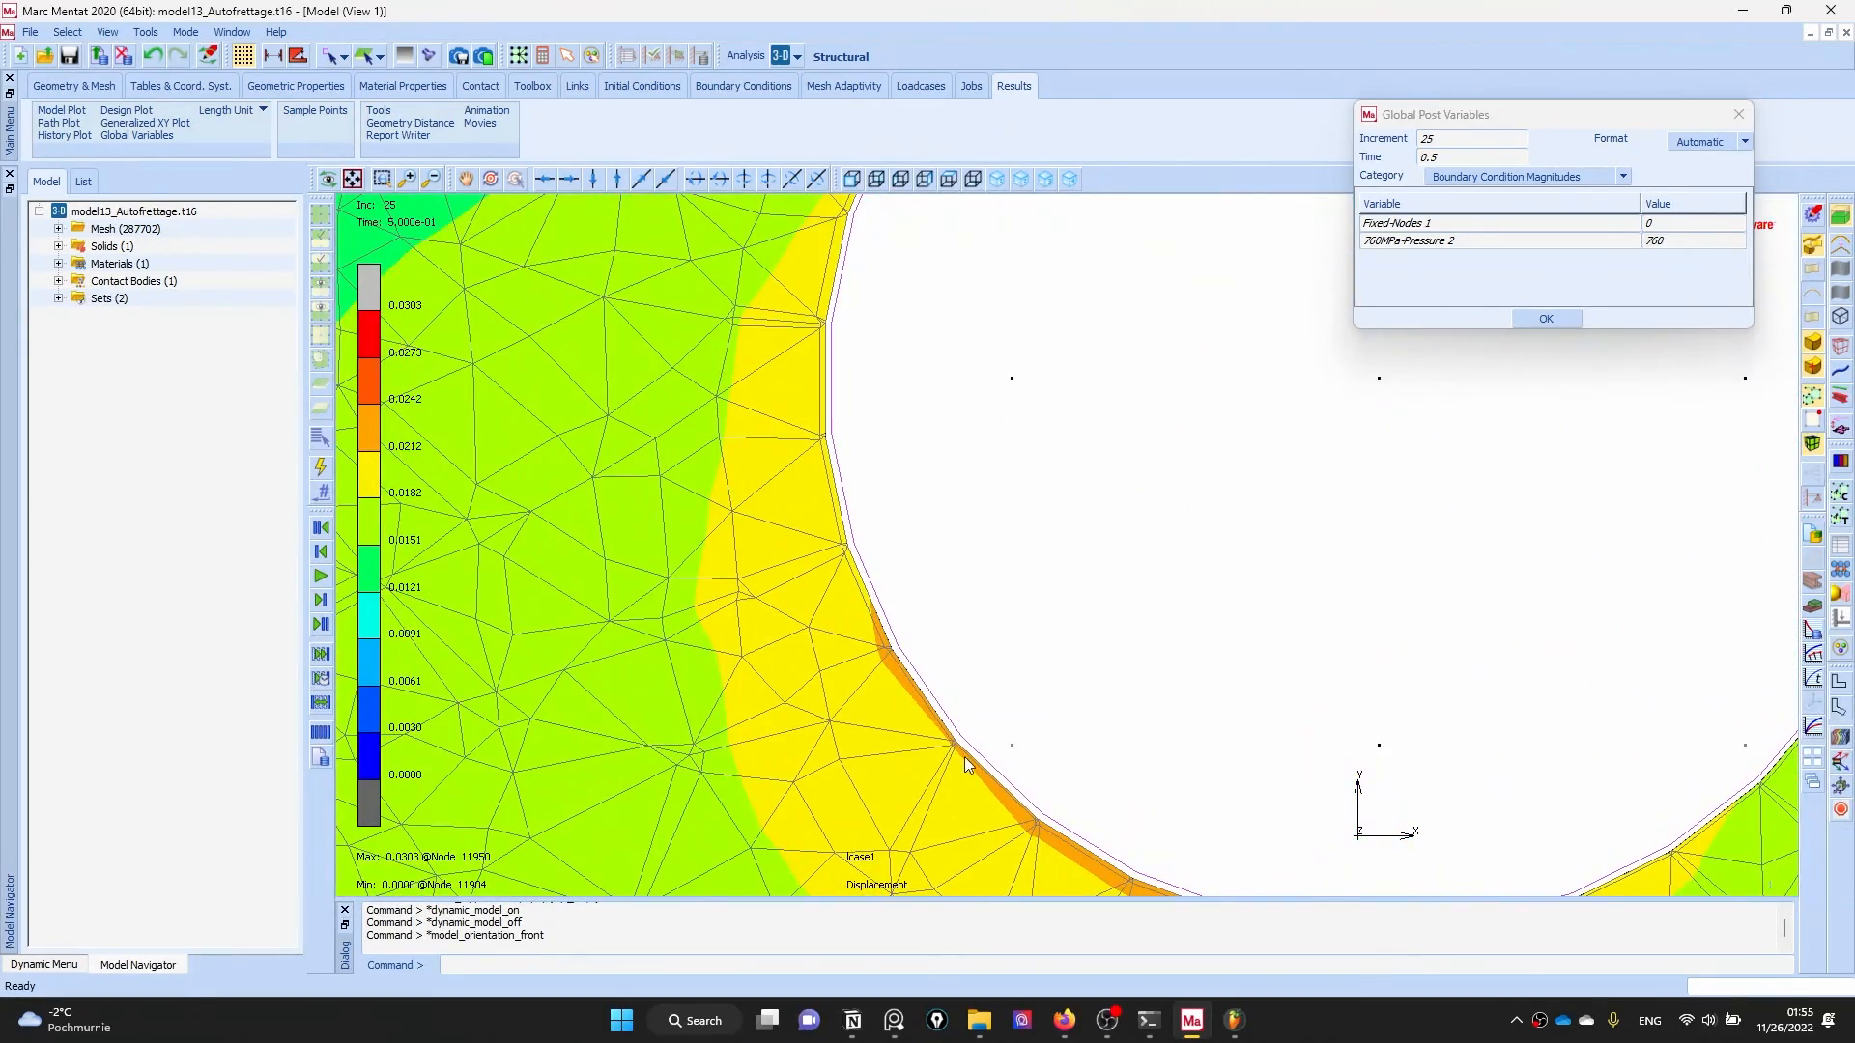
pyautogui.scroll(3, 964, 757)
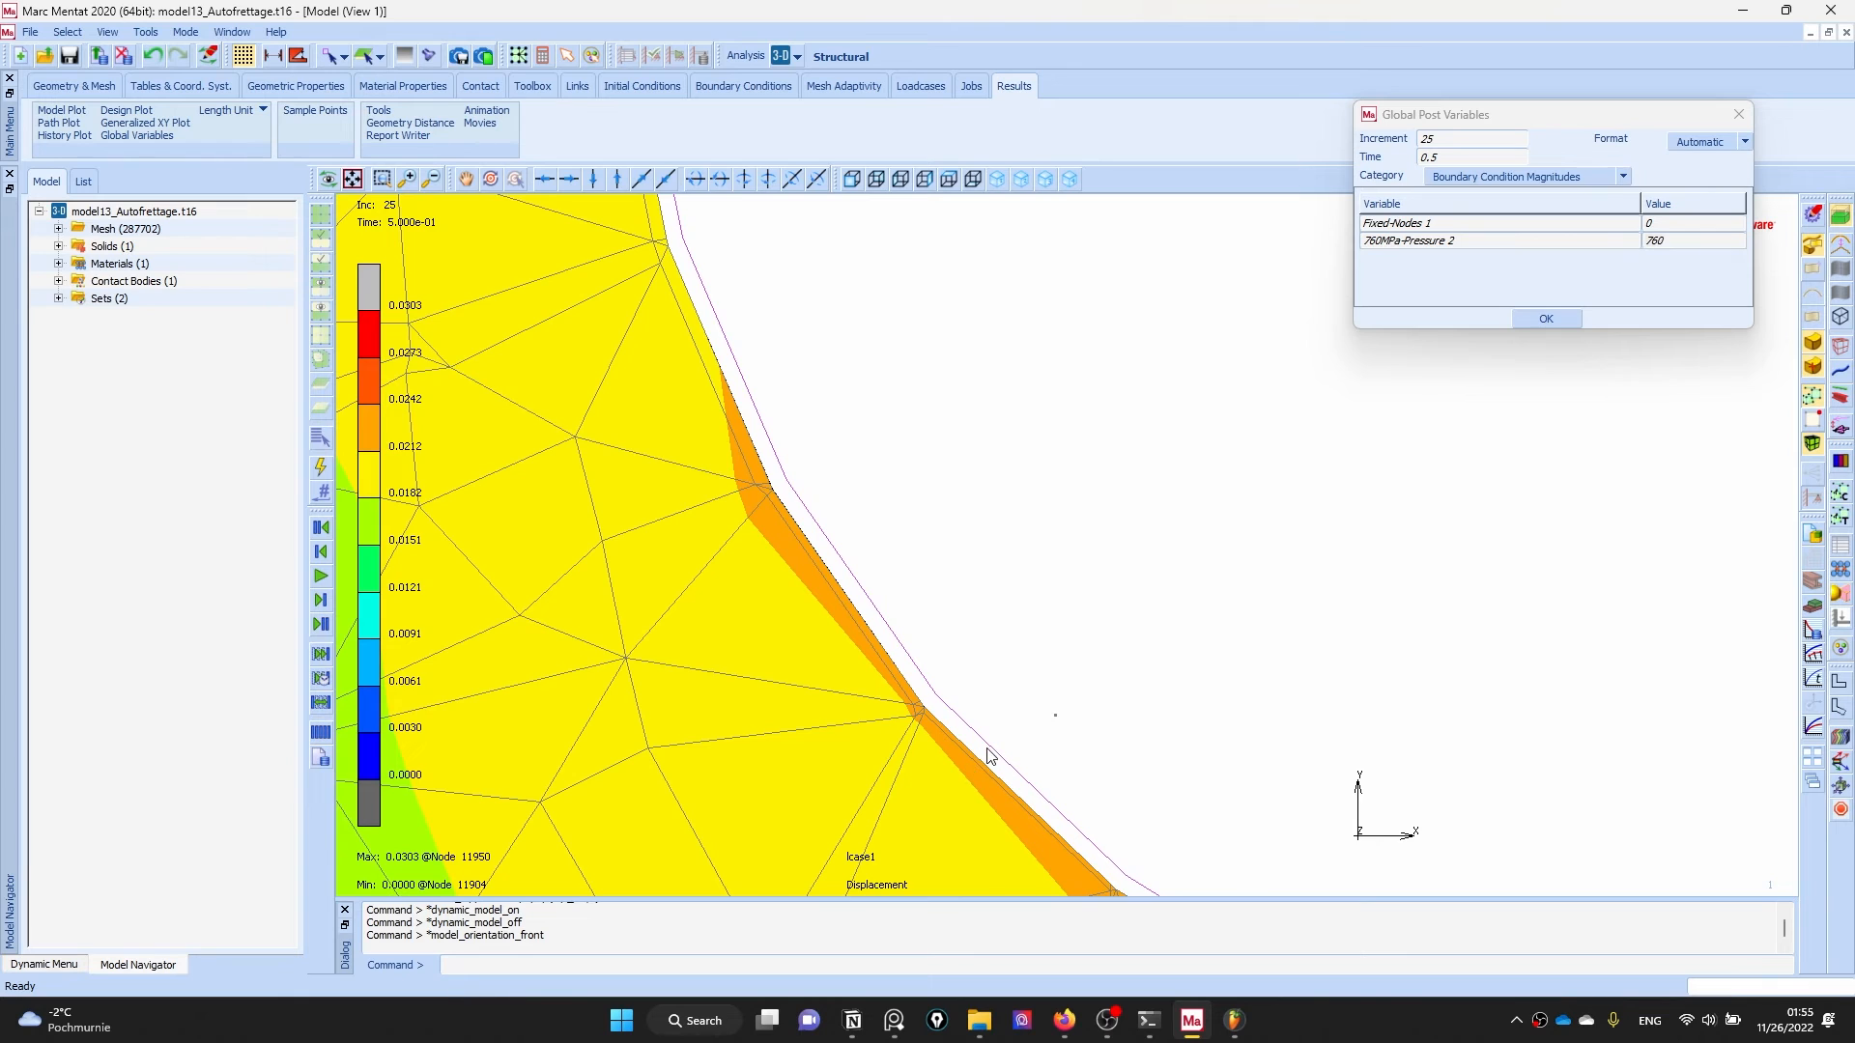
pyautogui.scroll(-3, 989, 756)
pyautogui.click(1671, 241)
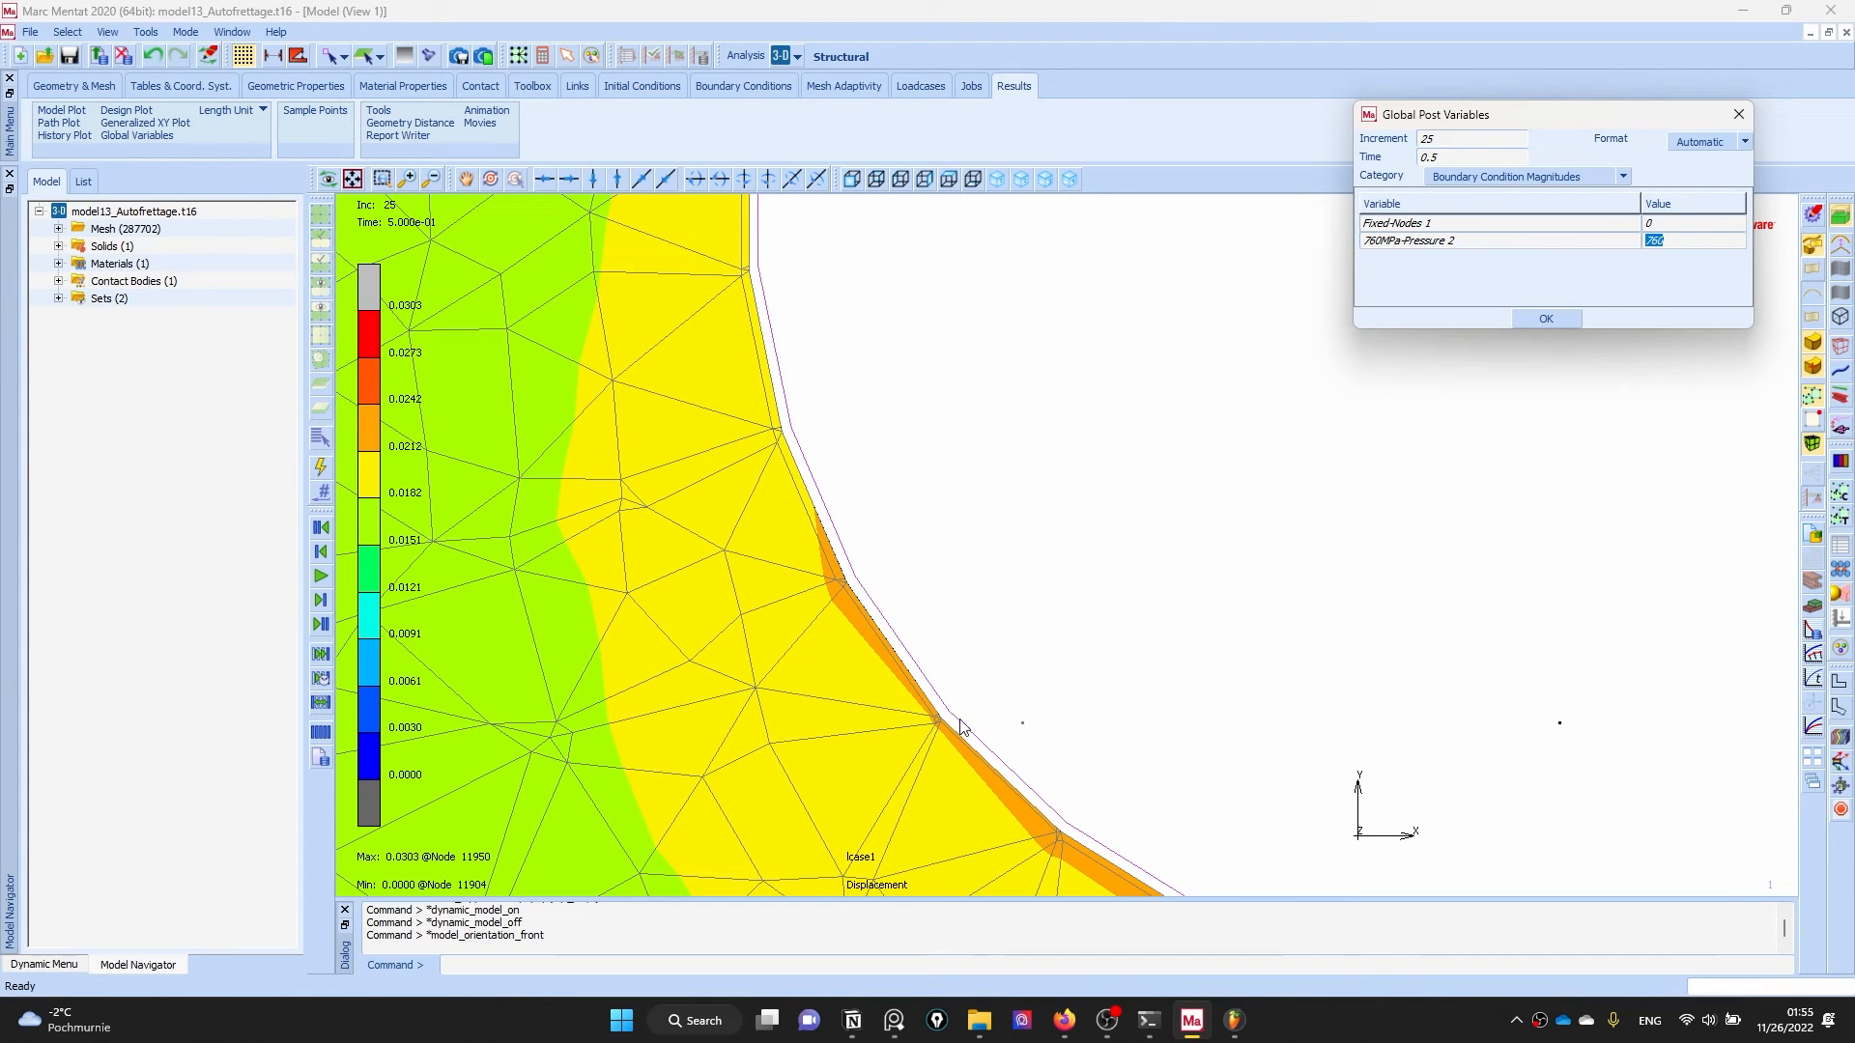
pyautogui.scroll(-1, 953, 725)
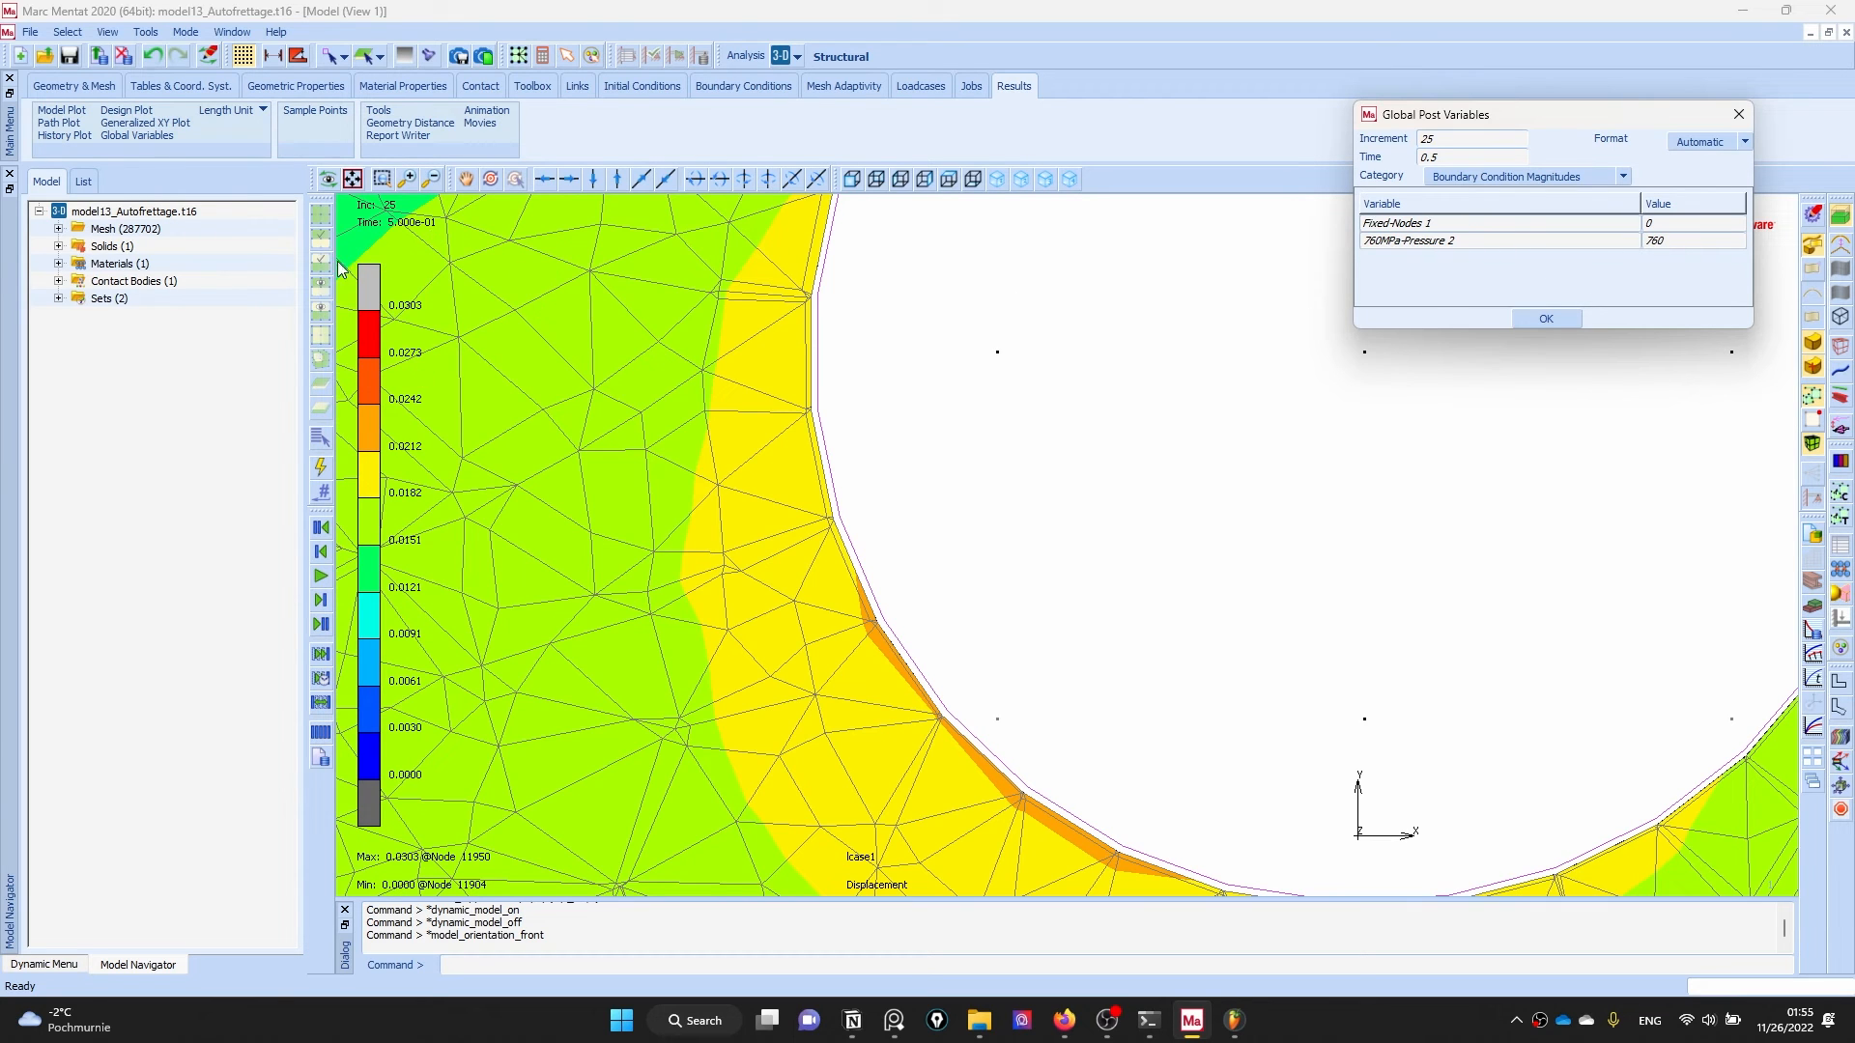
# - Skip to the last increment and inspect the bore edge of the clipped section for residual deformation from the front
pyautogui.click(331, 627)
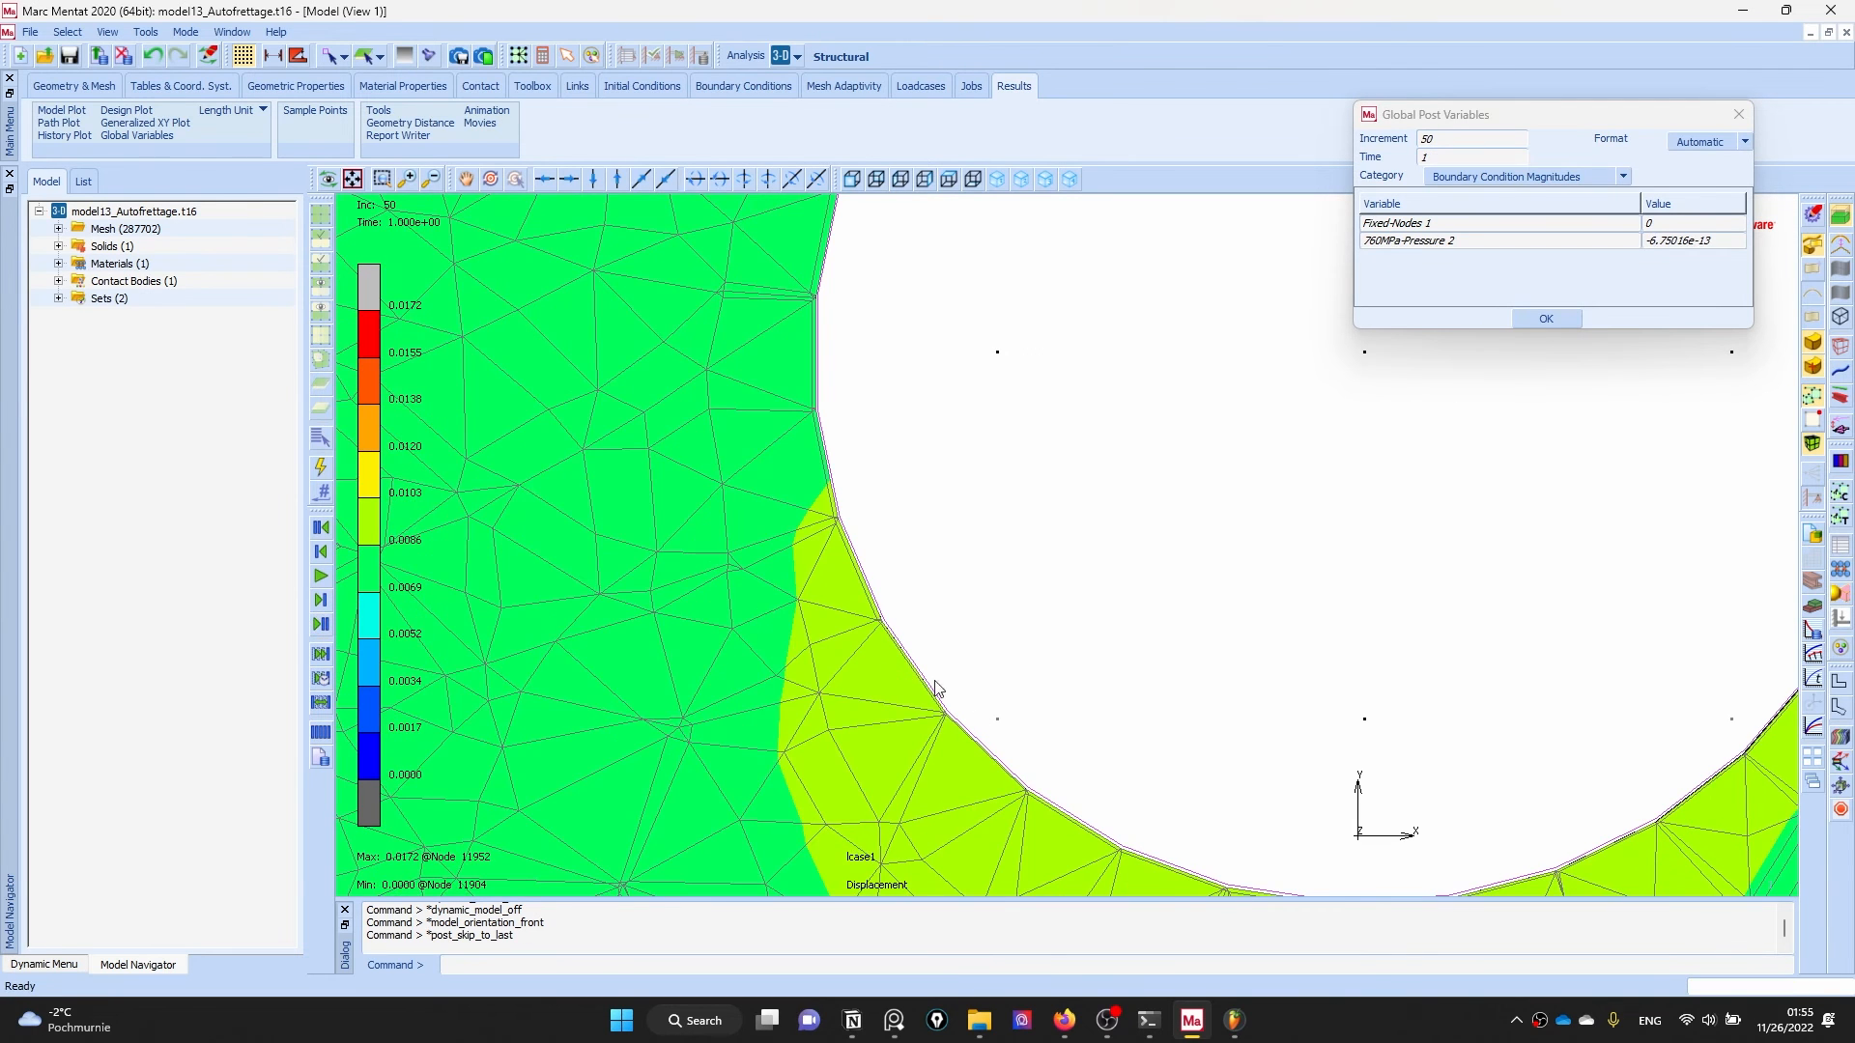
pyautogui.scroll(4, 934, 688)
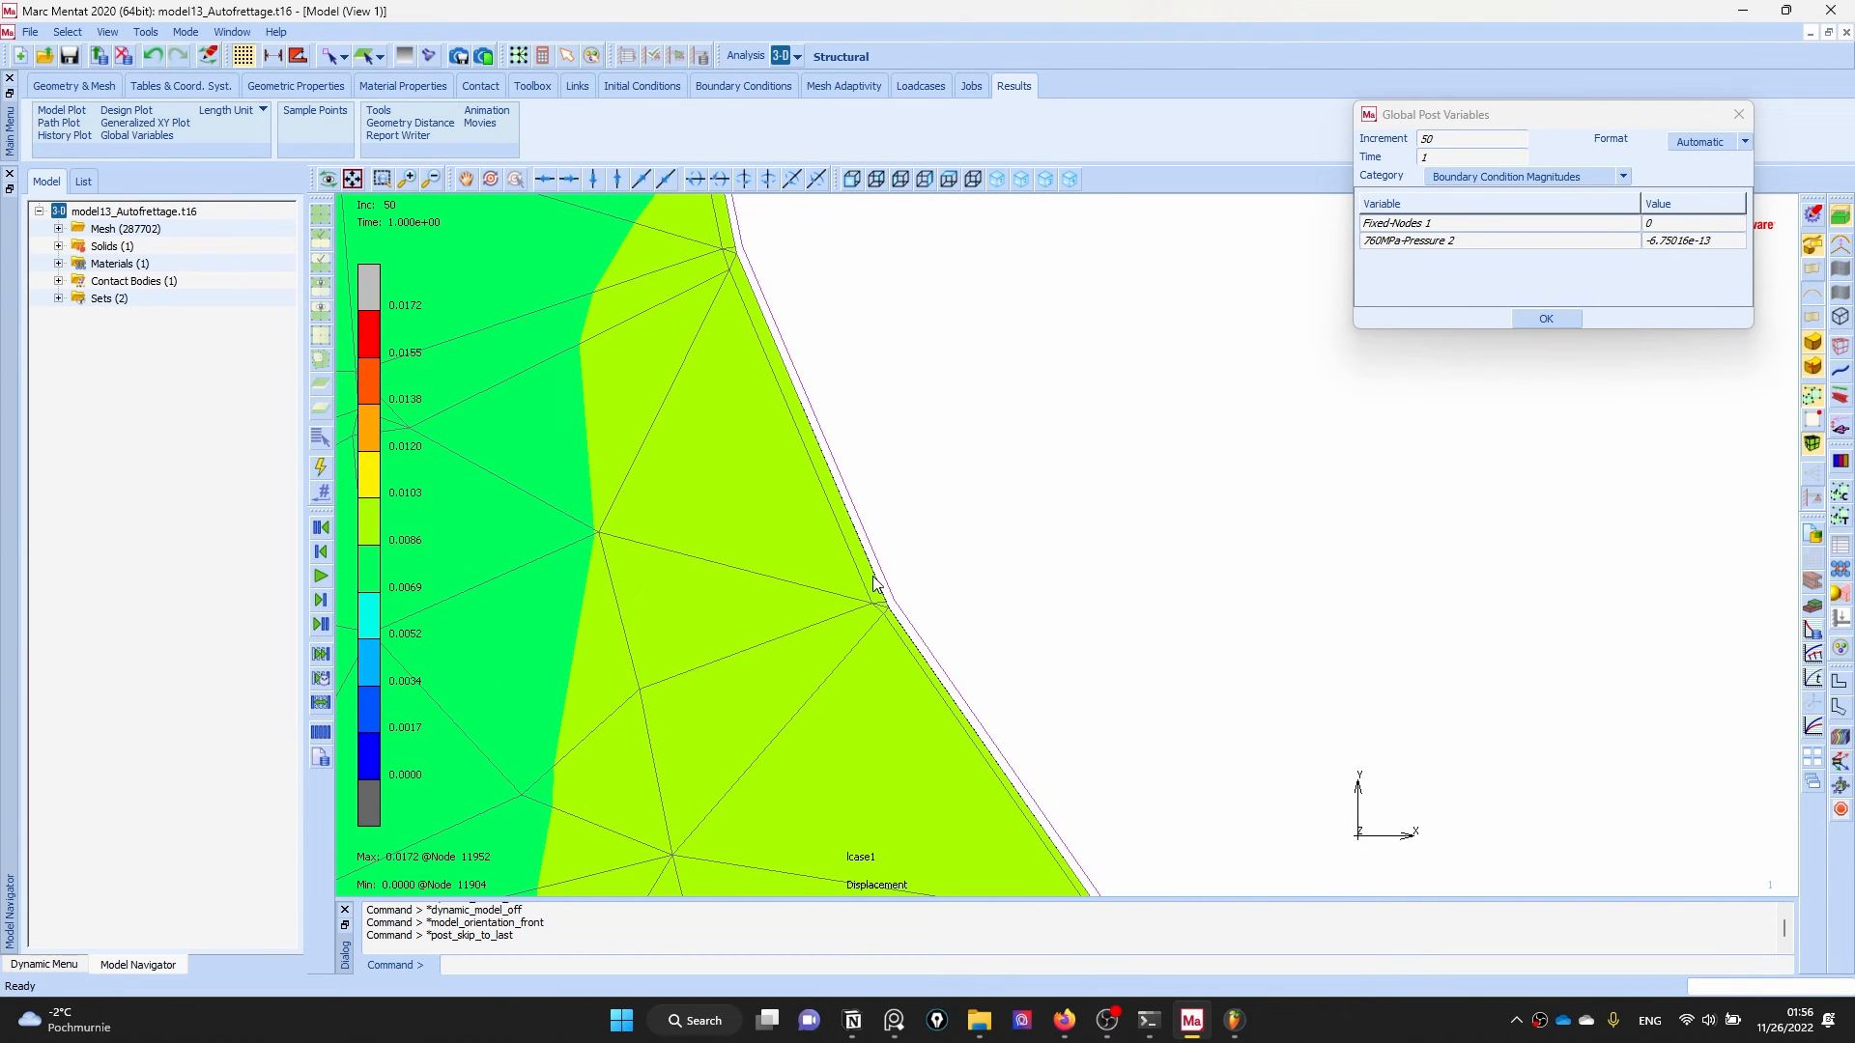
pyautogui.keyDown('ctrl'); pyautogui.moveTo(922, 595); pyautogui.dragTo(936, 601); pyautogui.keyUp('ctrl')
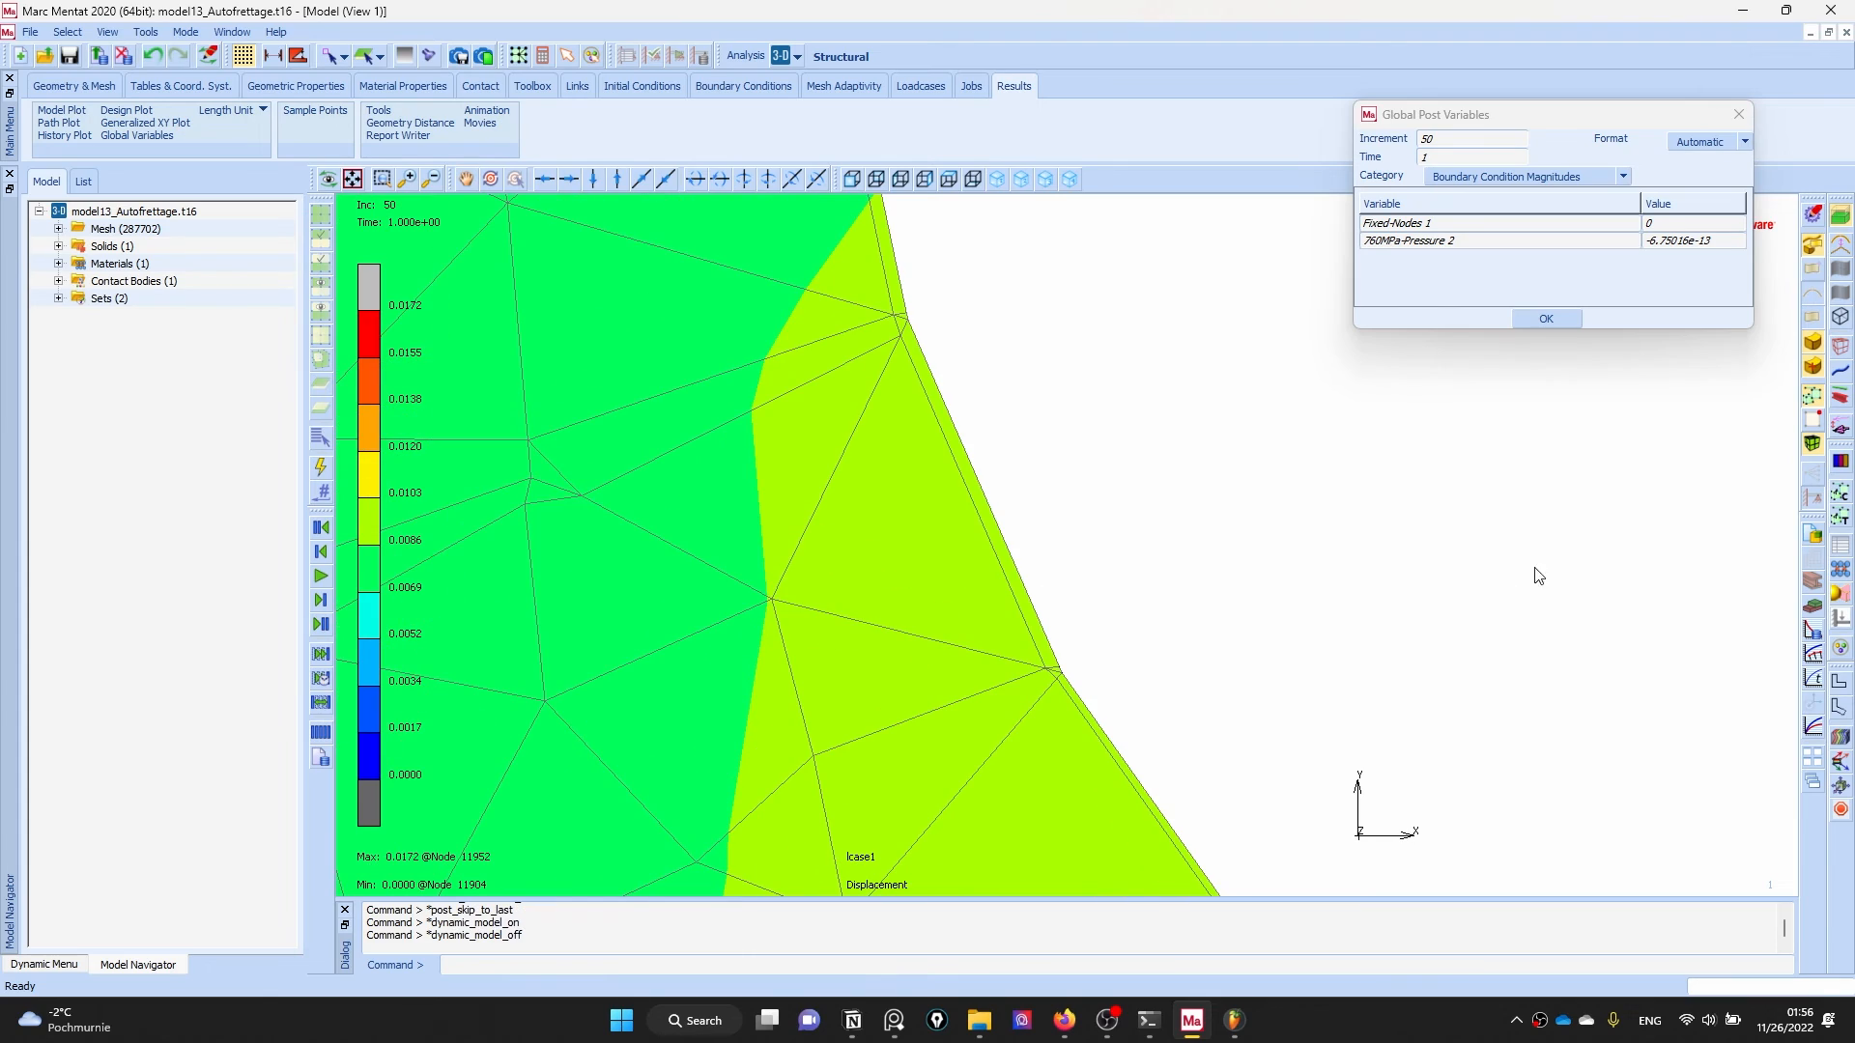
pyautogui.click(876, 179)
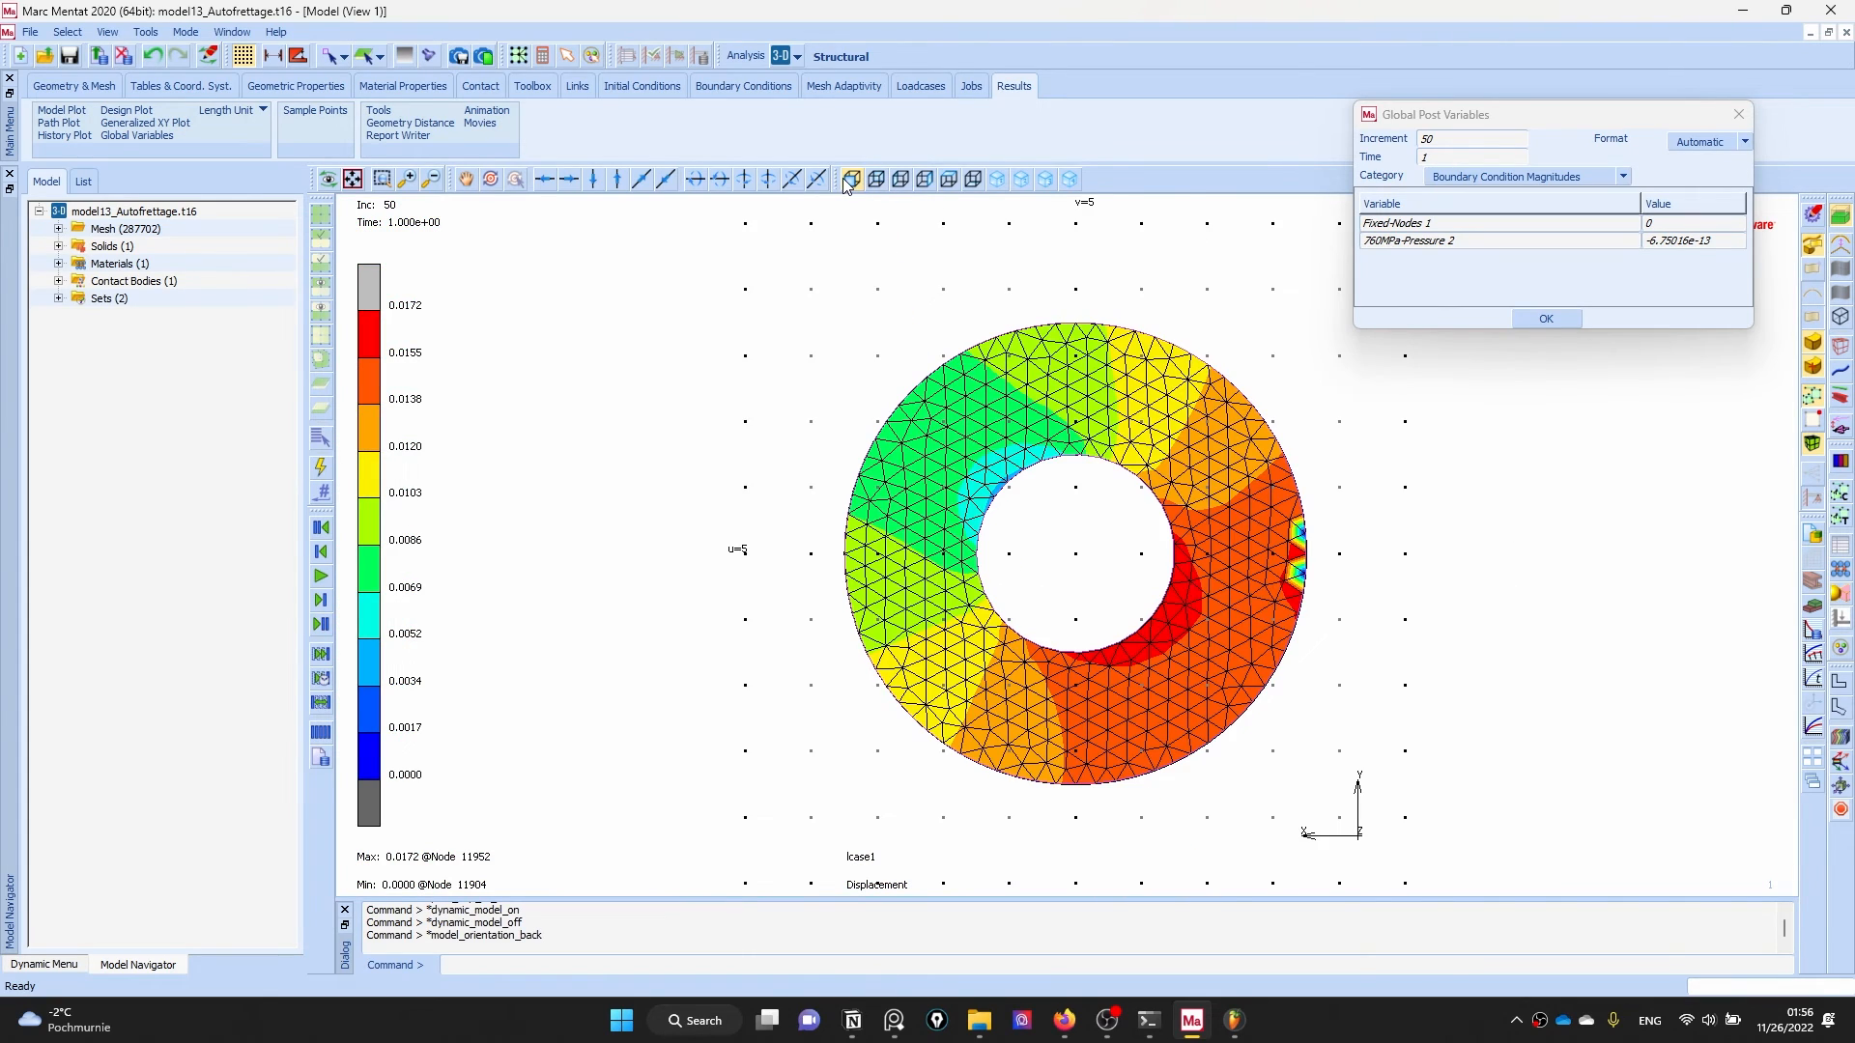
pyautogui.click(851, 179)
pyautogui.scroll(10, 1002, 675)
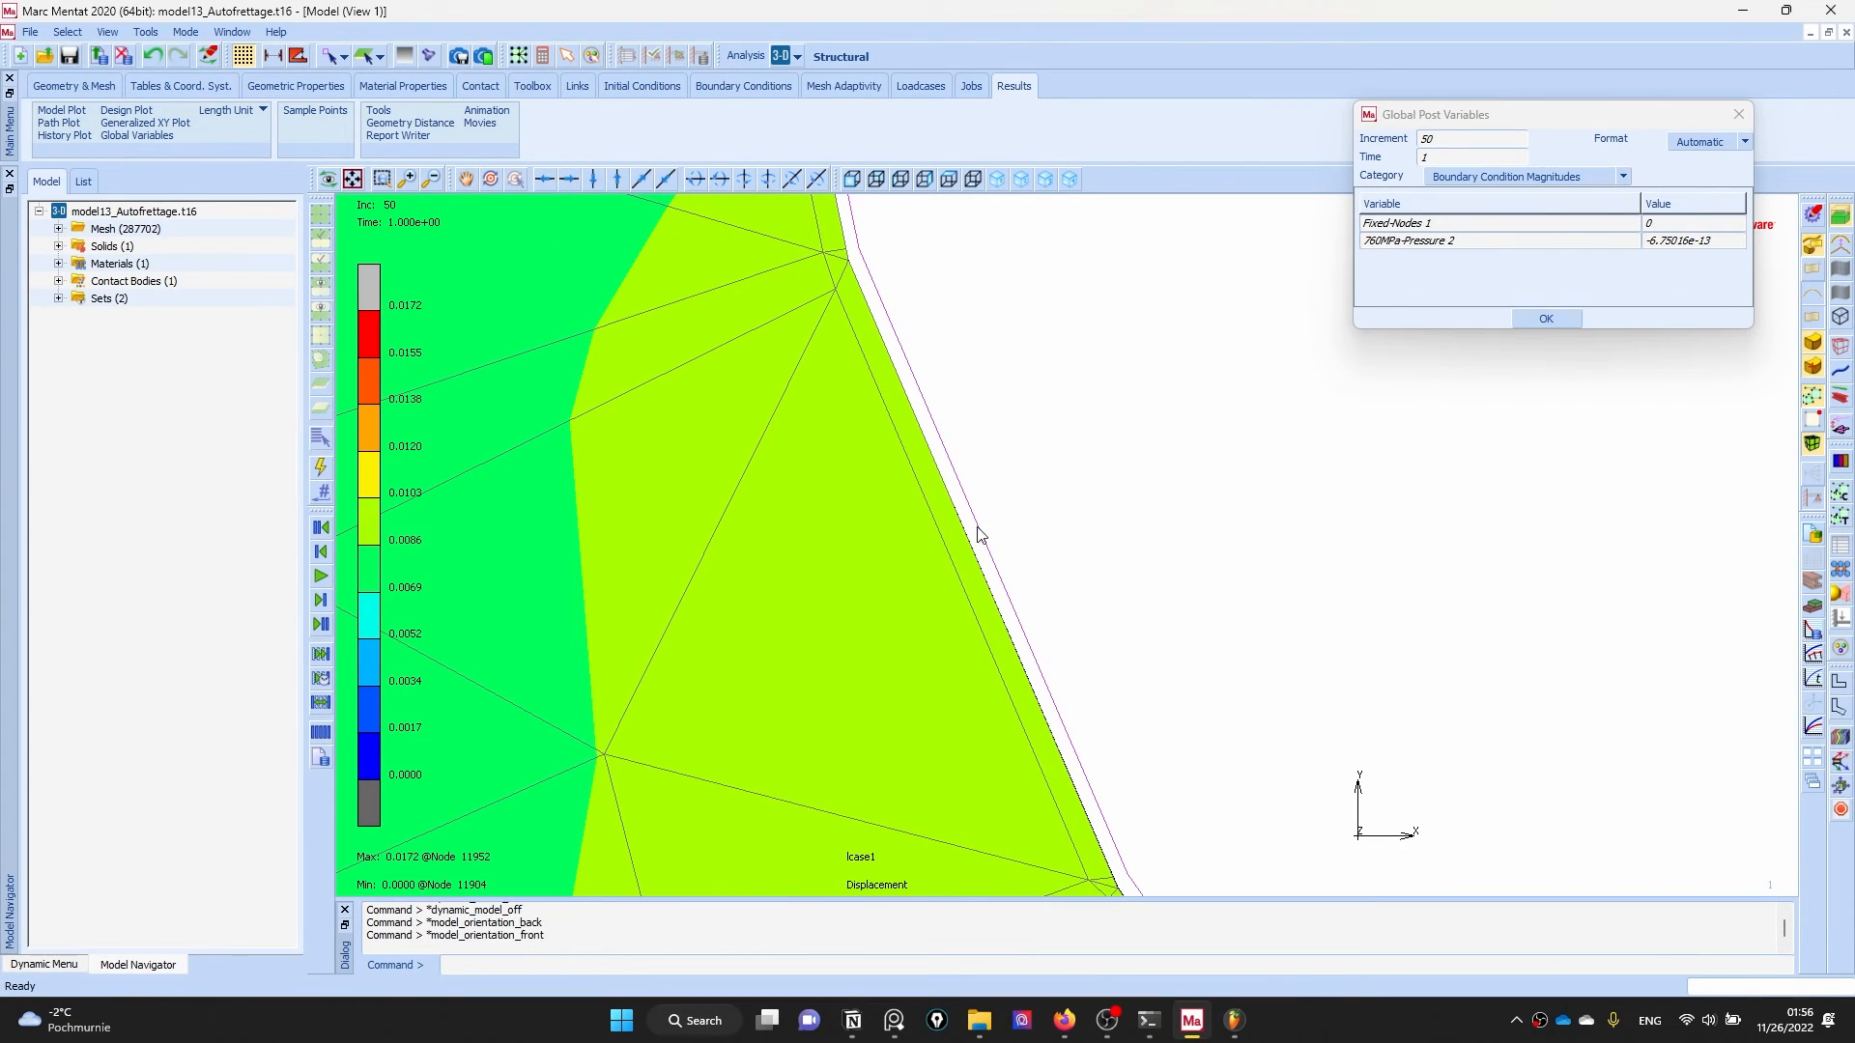
pyautogui.scroll(-10, 948, 545)
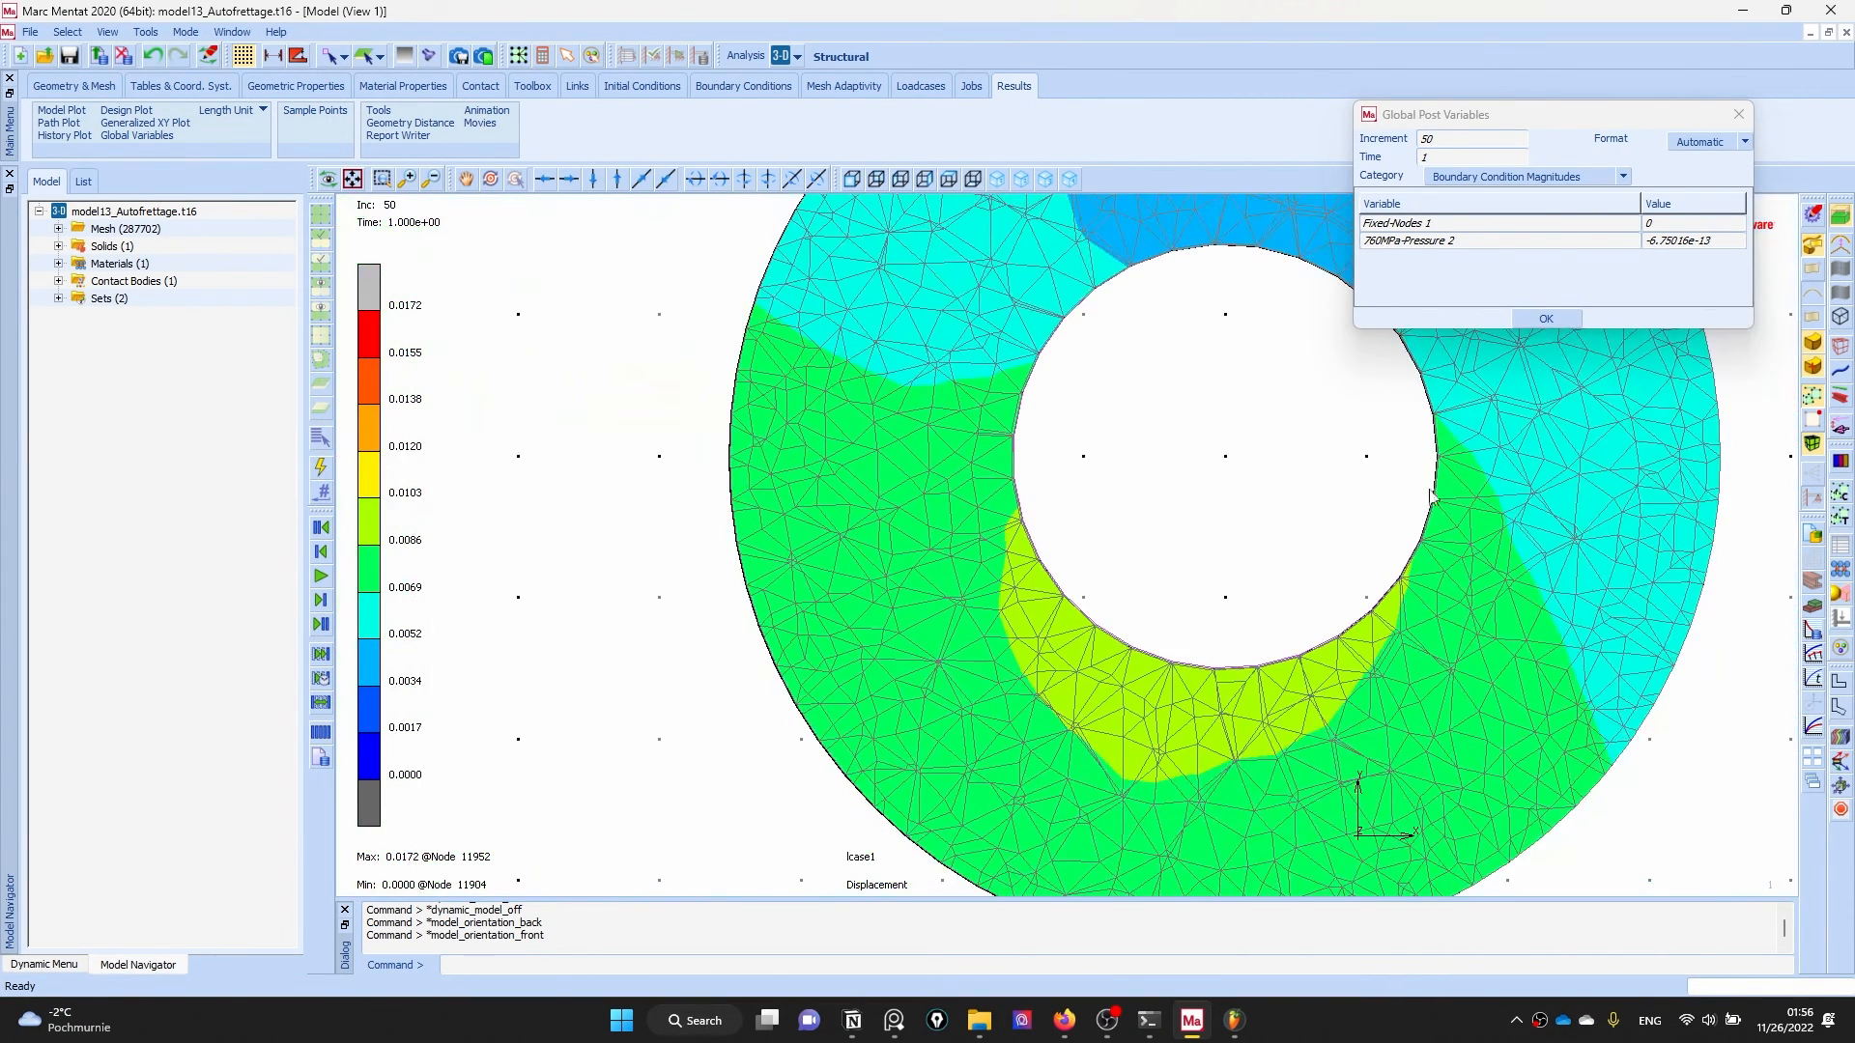
# - Change the contour band scalar to Displacement Y and close the scalar selection
pyautogui.click(1840, 739)
pyautogui.moveTo(1360, 498); pyautogui.dragTo(383, 310)
pyautogui.scroll(10, 410, 468)
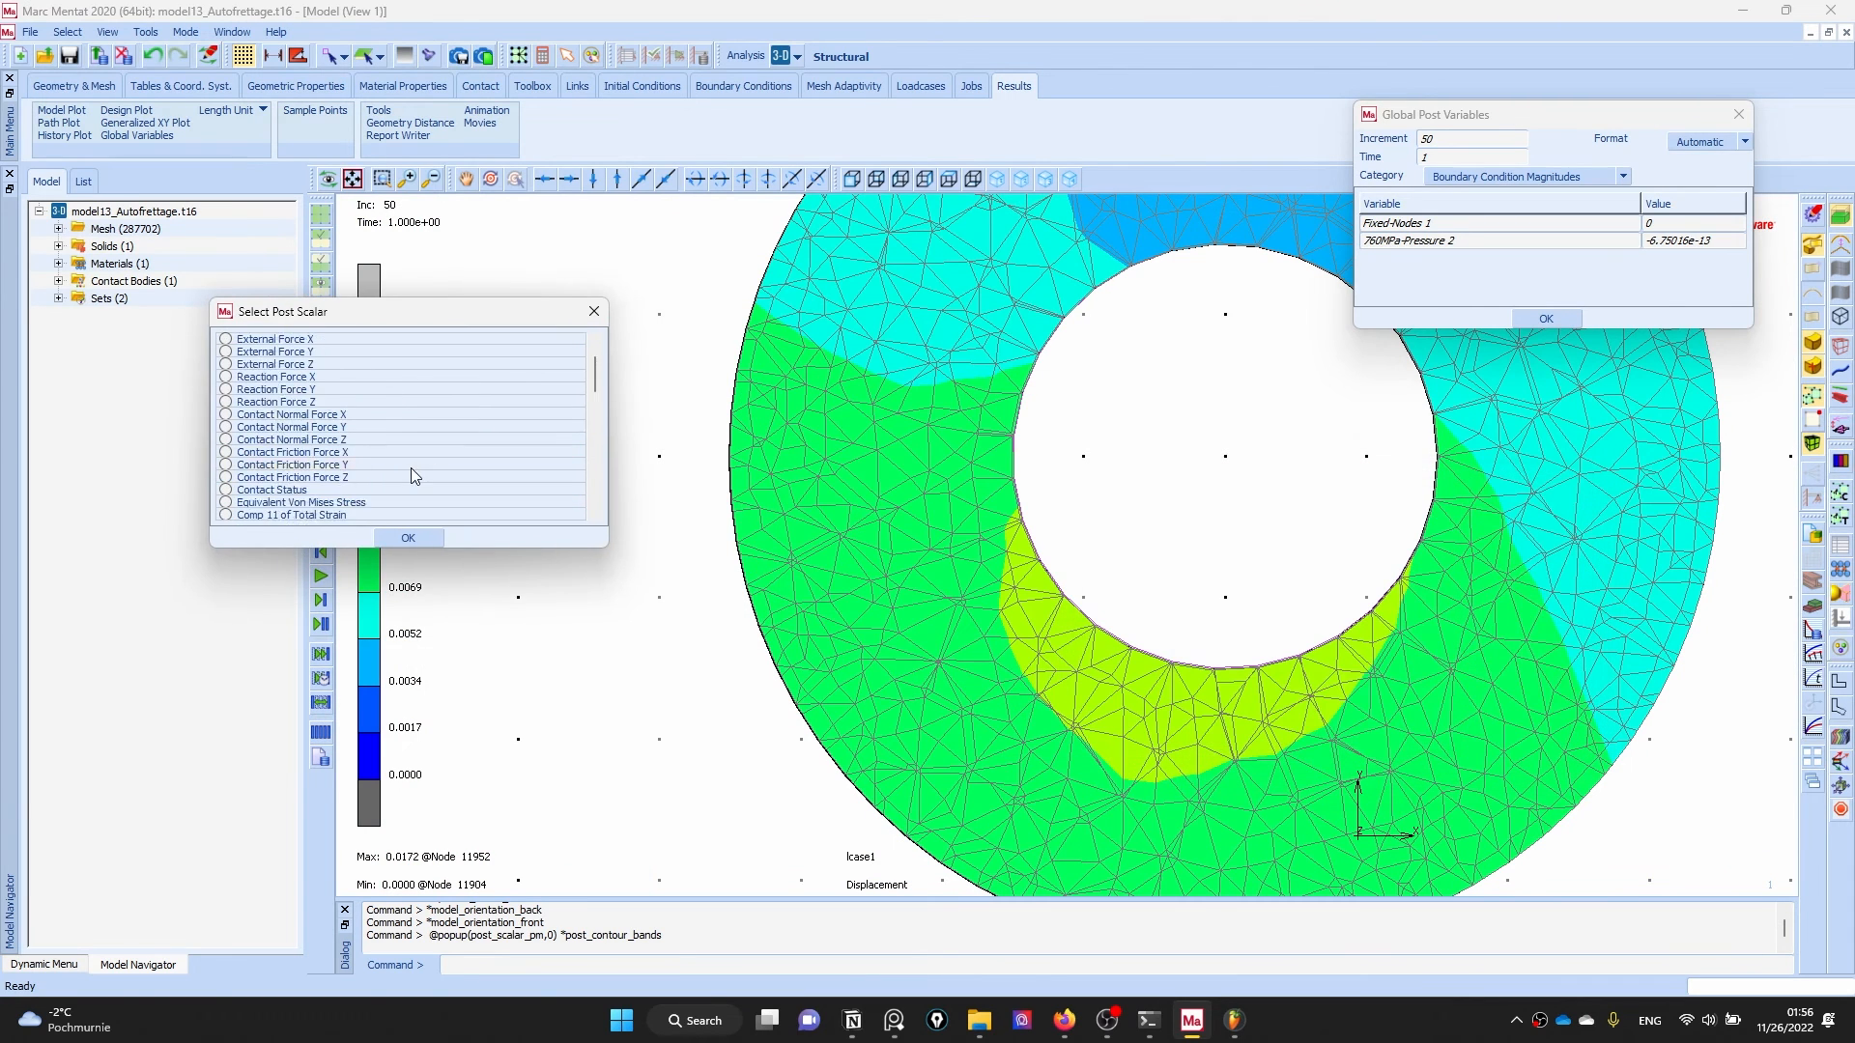
pyautogui.scroll(-1, 785, 485)
pyautogui.scroll(-3, 784, 486)
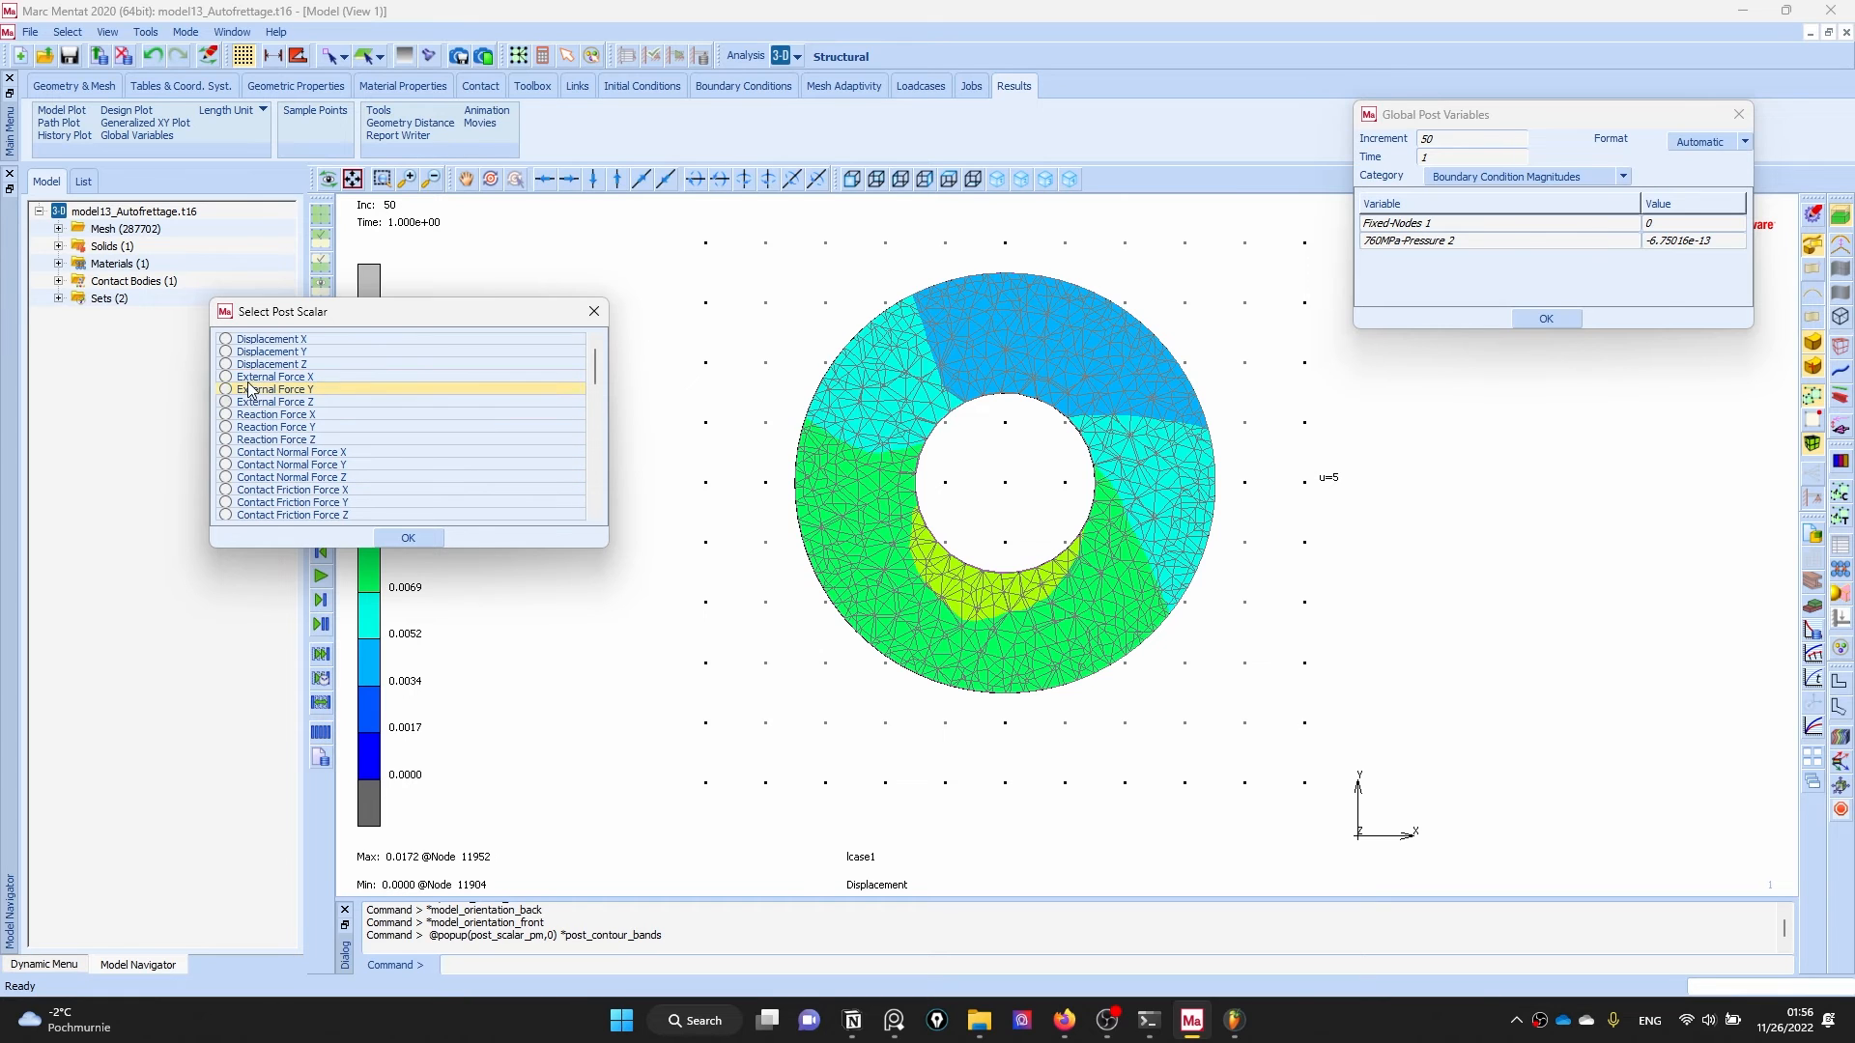
pyautogui.click(232, 353)
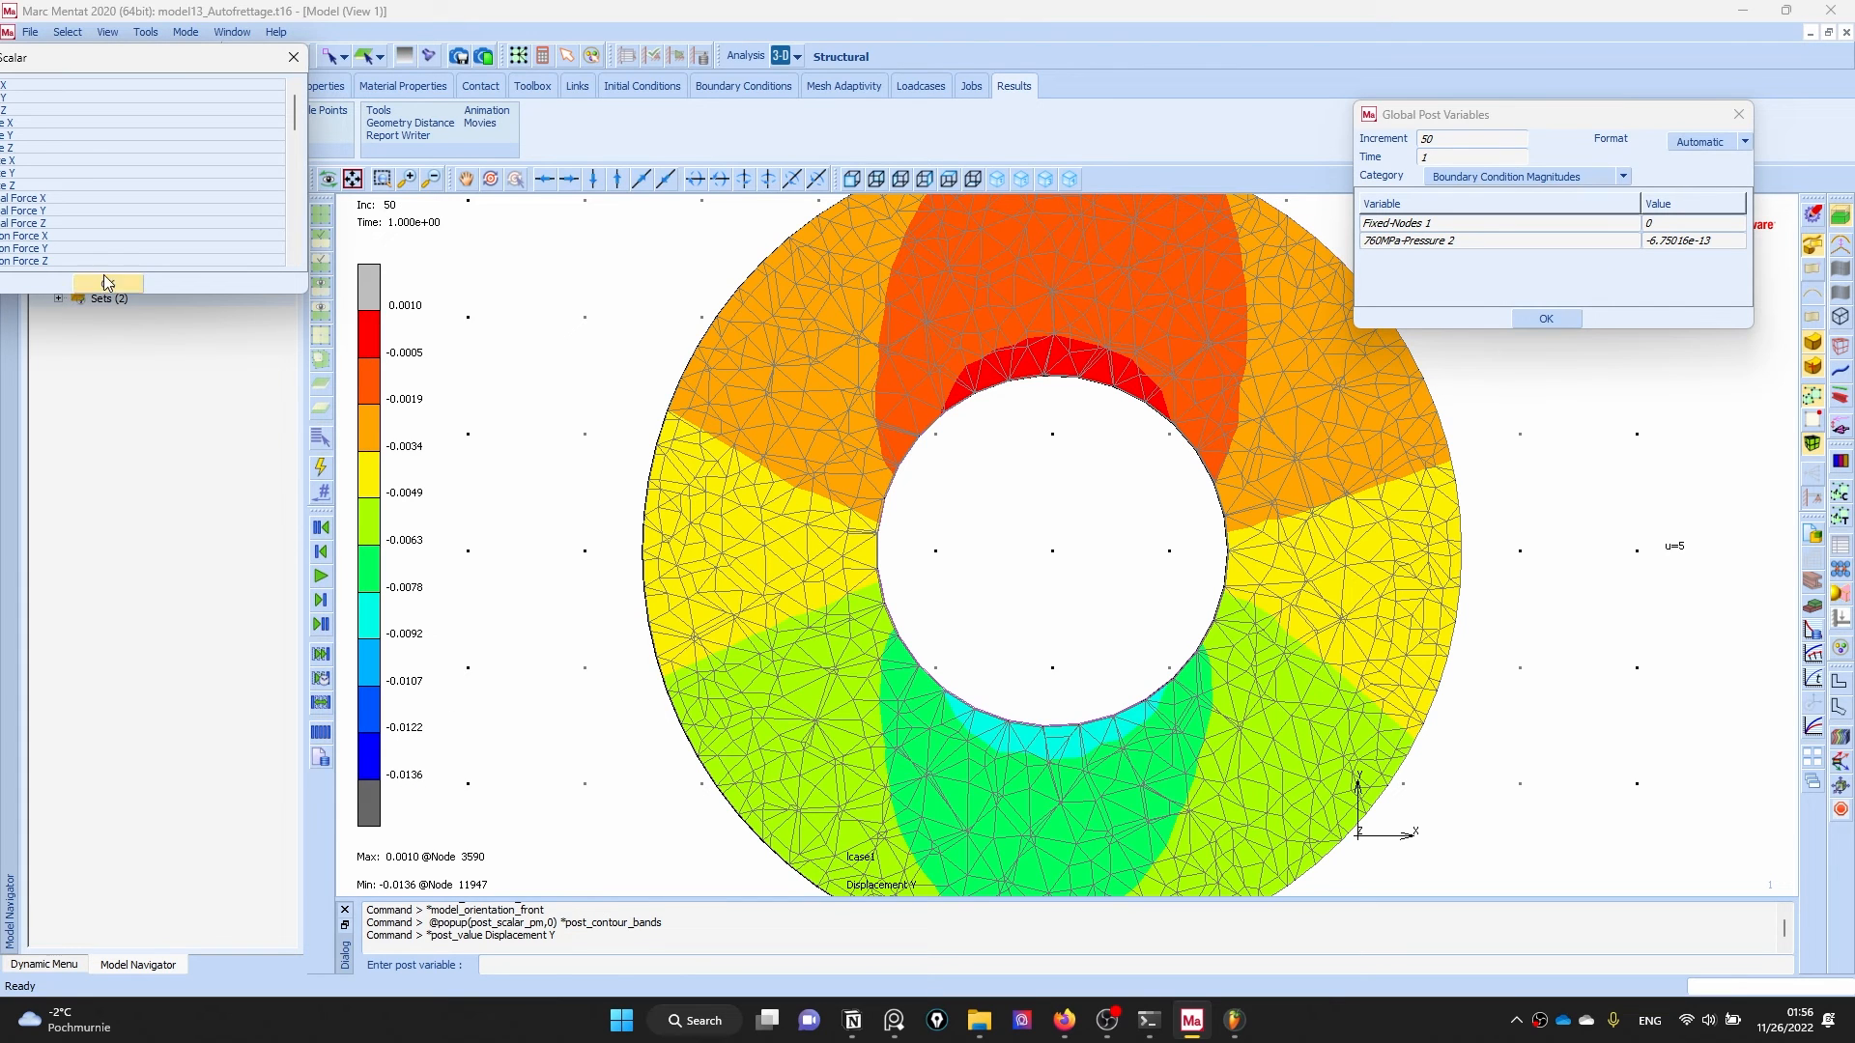
pyautogui.moveTo(104, 57); pyautogui.dragTo(289, 90)
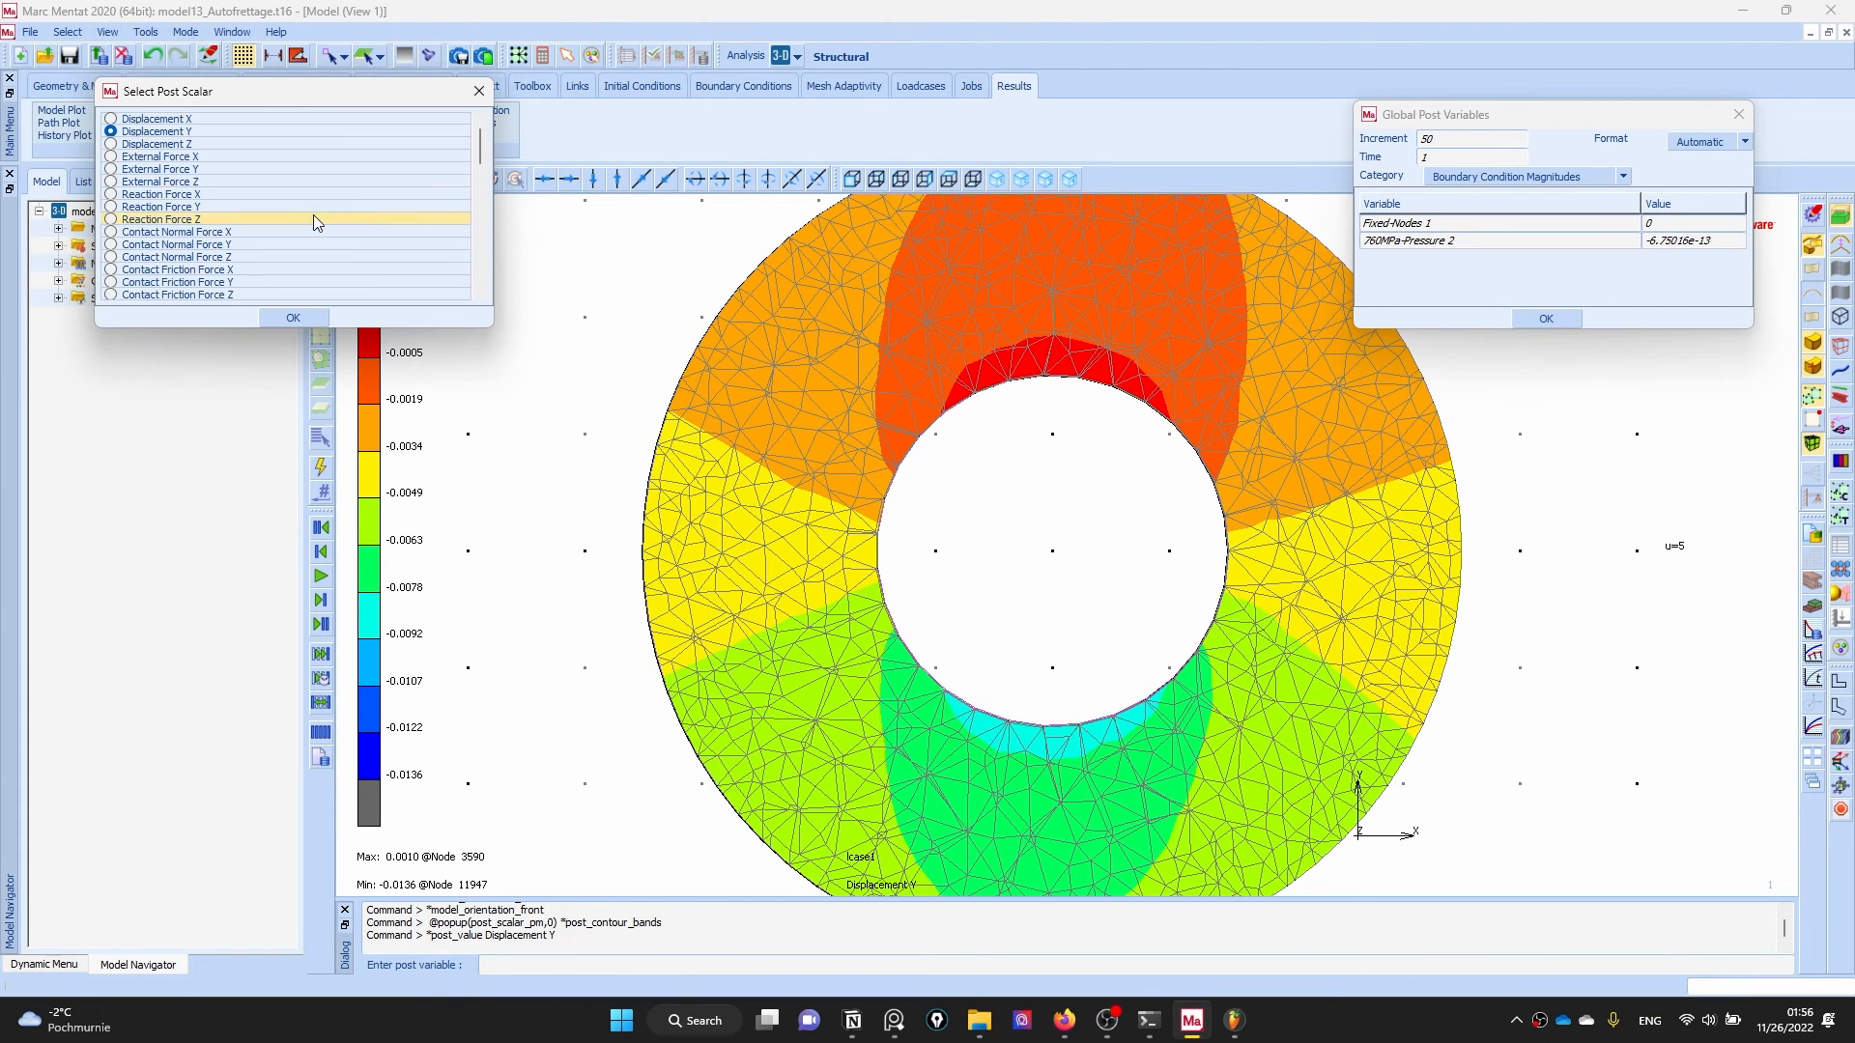
pyautogui.click(294, 319)
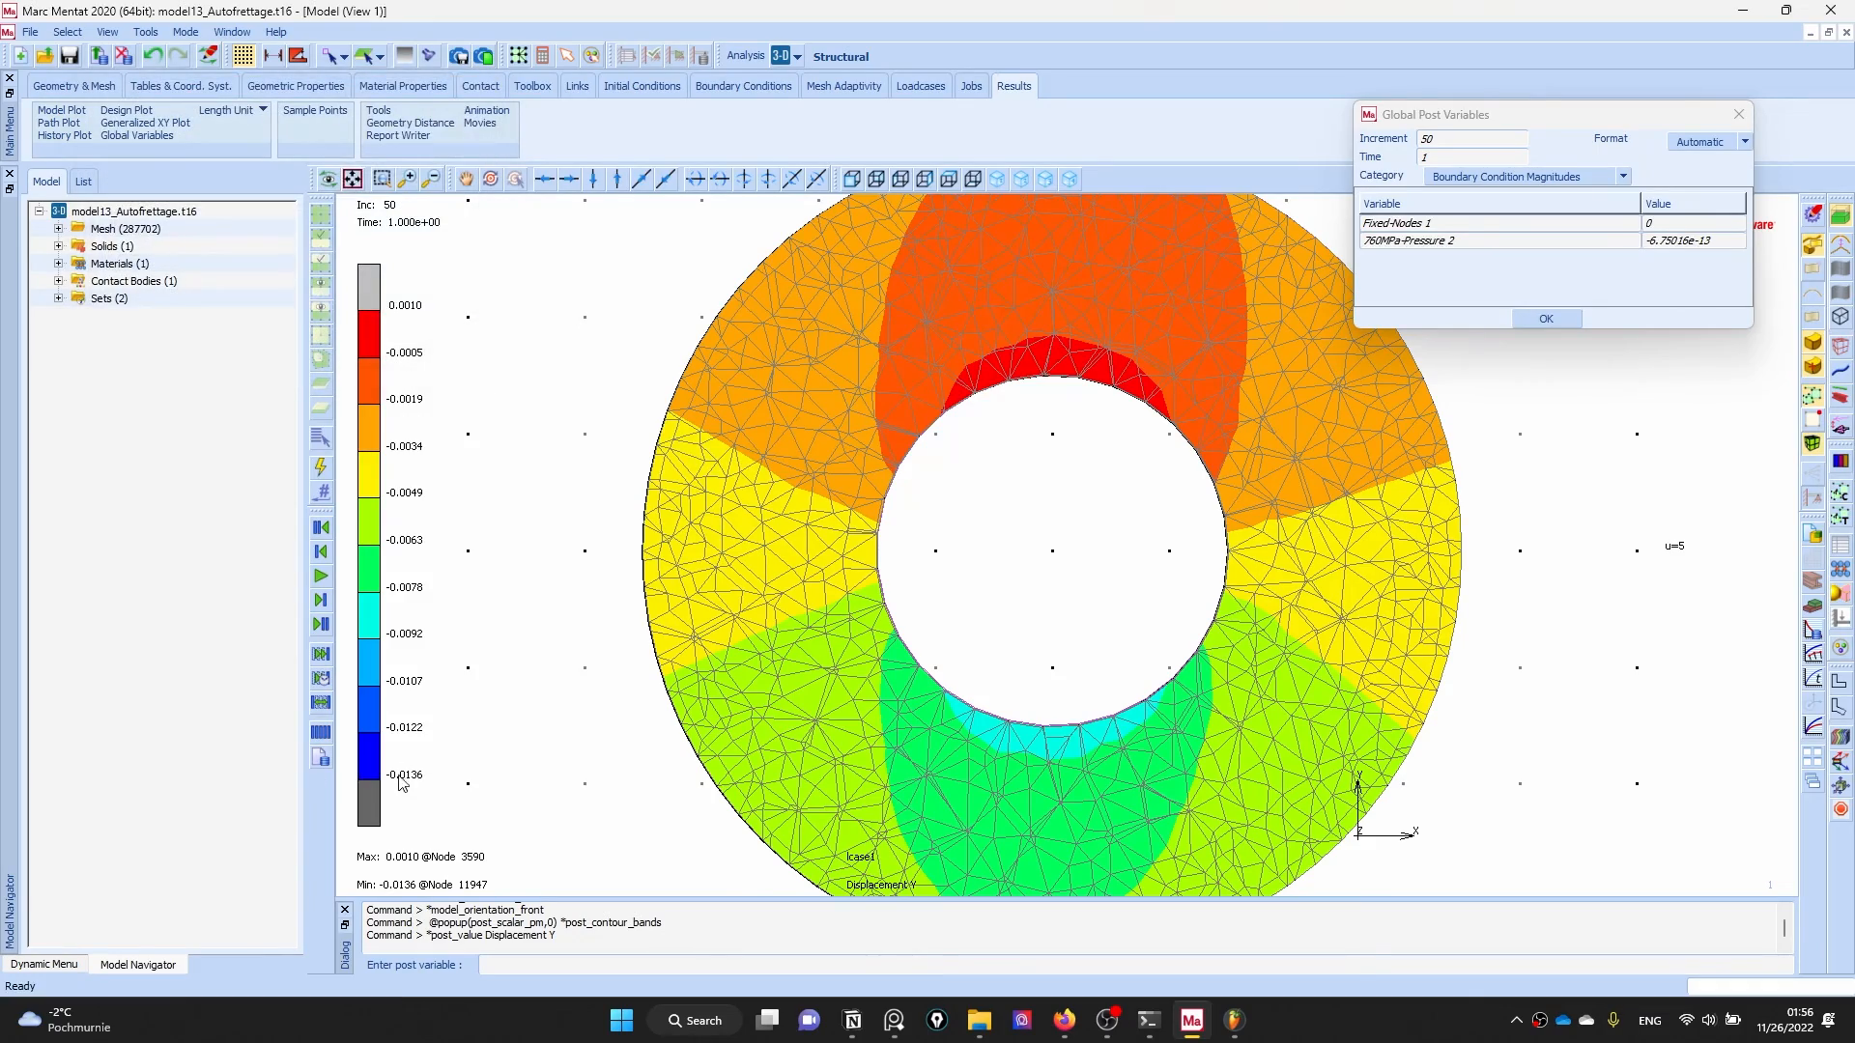
# - Change the contour band scalar from the list of post variables to Normal Stress and close the scalar selection
pyautogui.moveTo(1092, 602); pyautogui.dragTo(948, 623, button='middle')
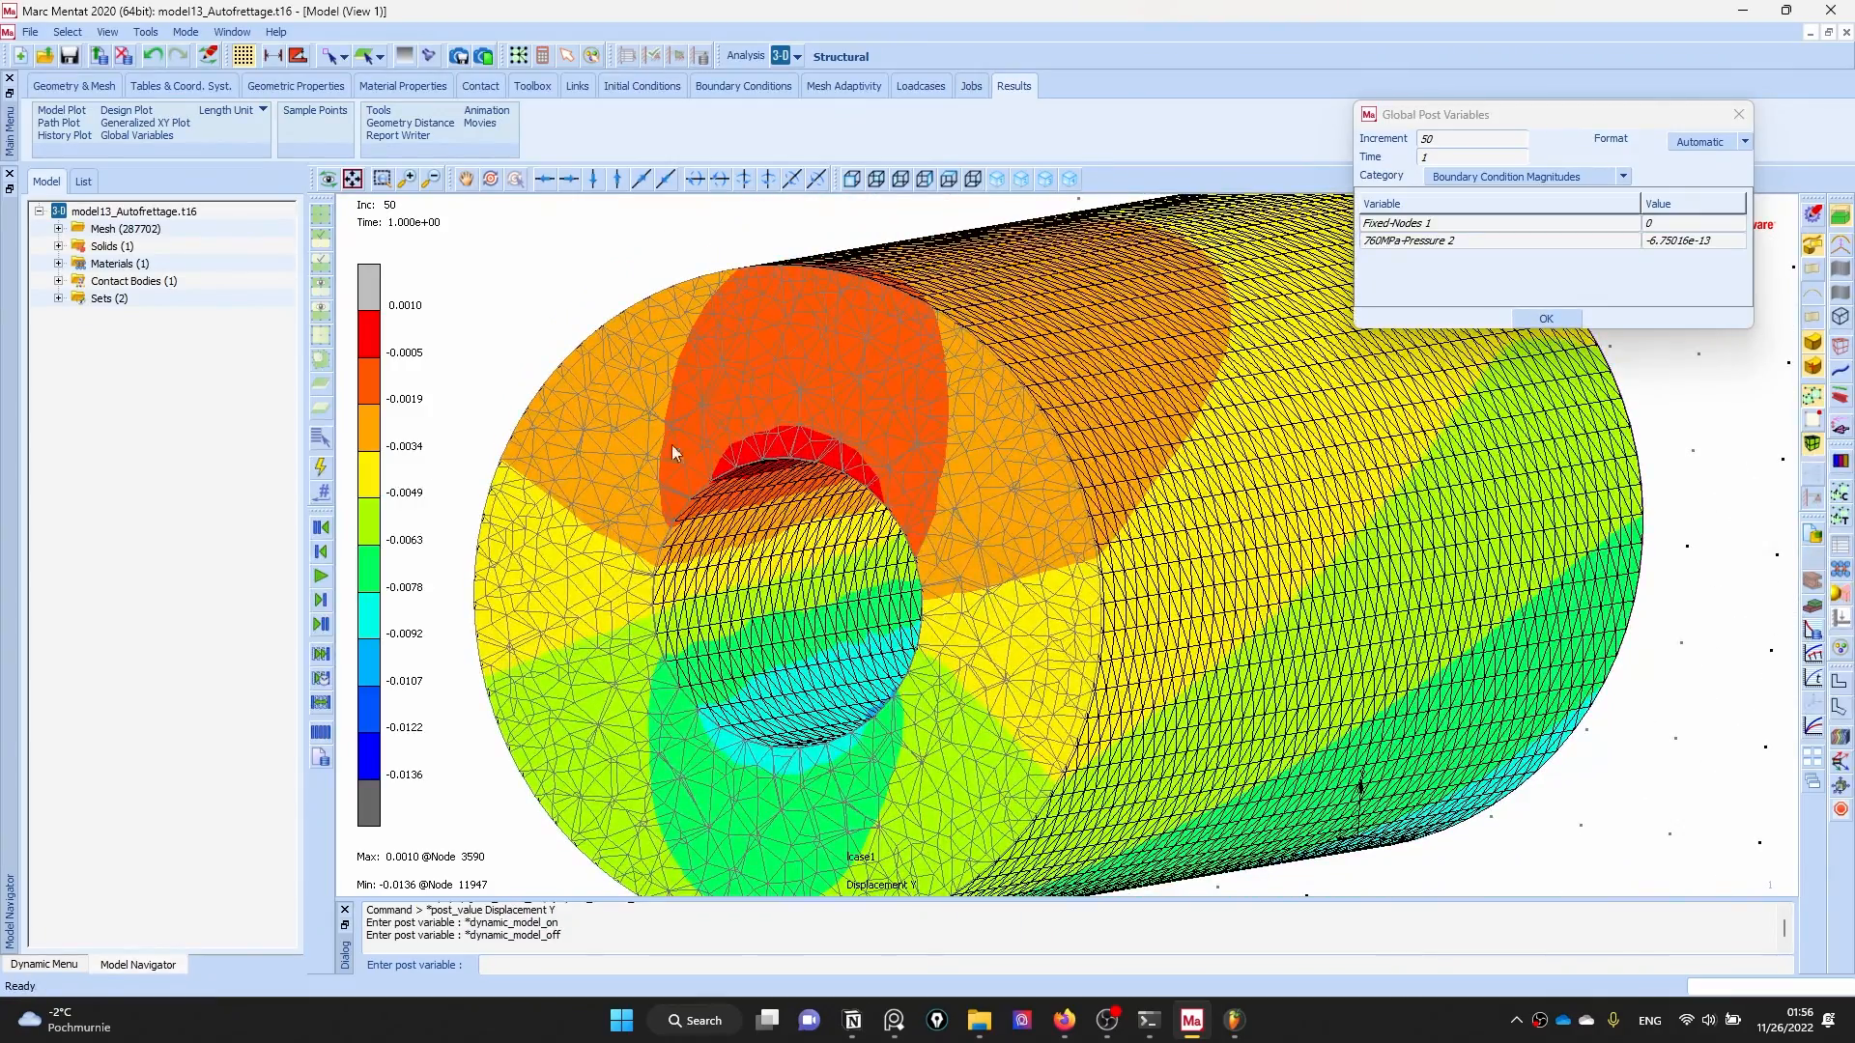
pyautogui.click(1827, 727)
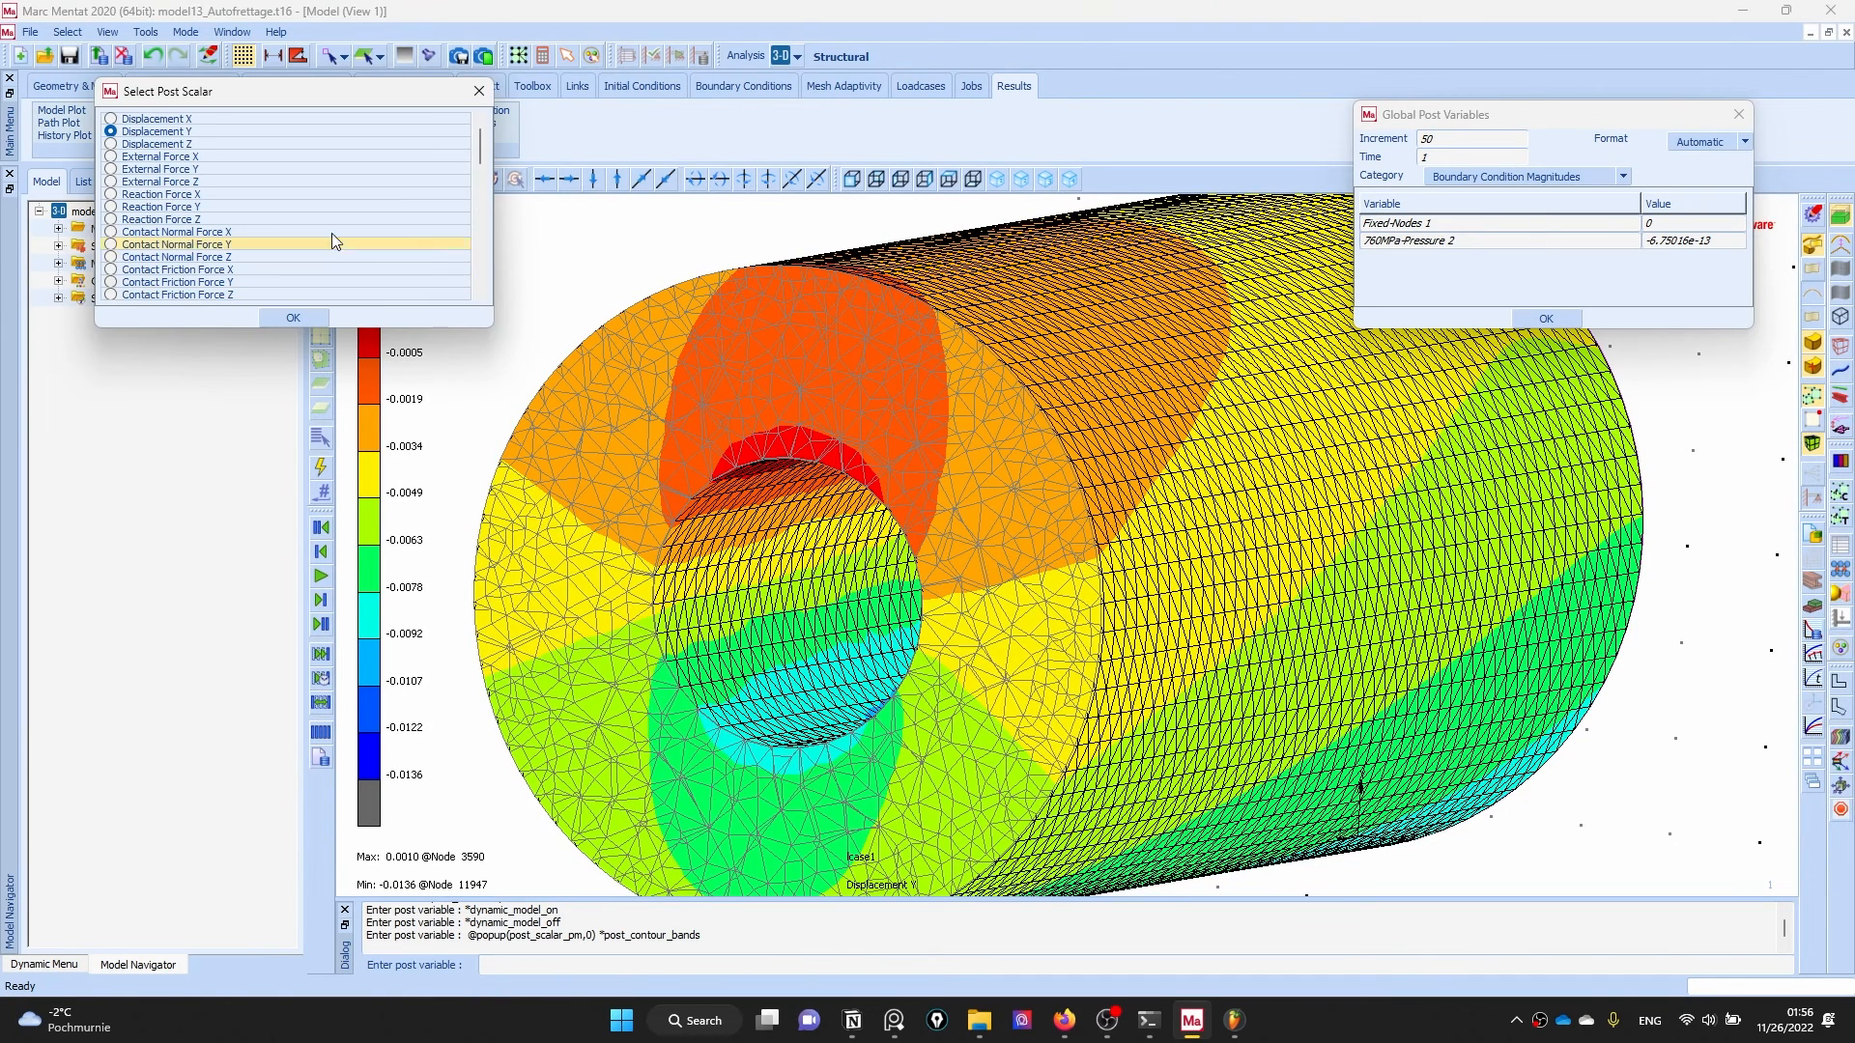
pyautogui.scroll(3, 289, 213)
pyautogui.moveTo(153, 107); pyautogui.dragTo(124, 92)
pyautogui.scroll(-11, 174, 215)
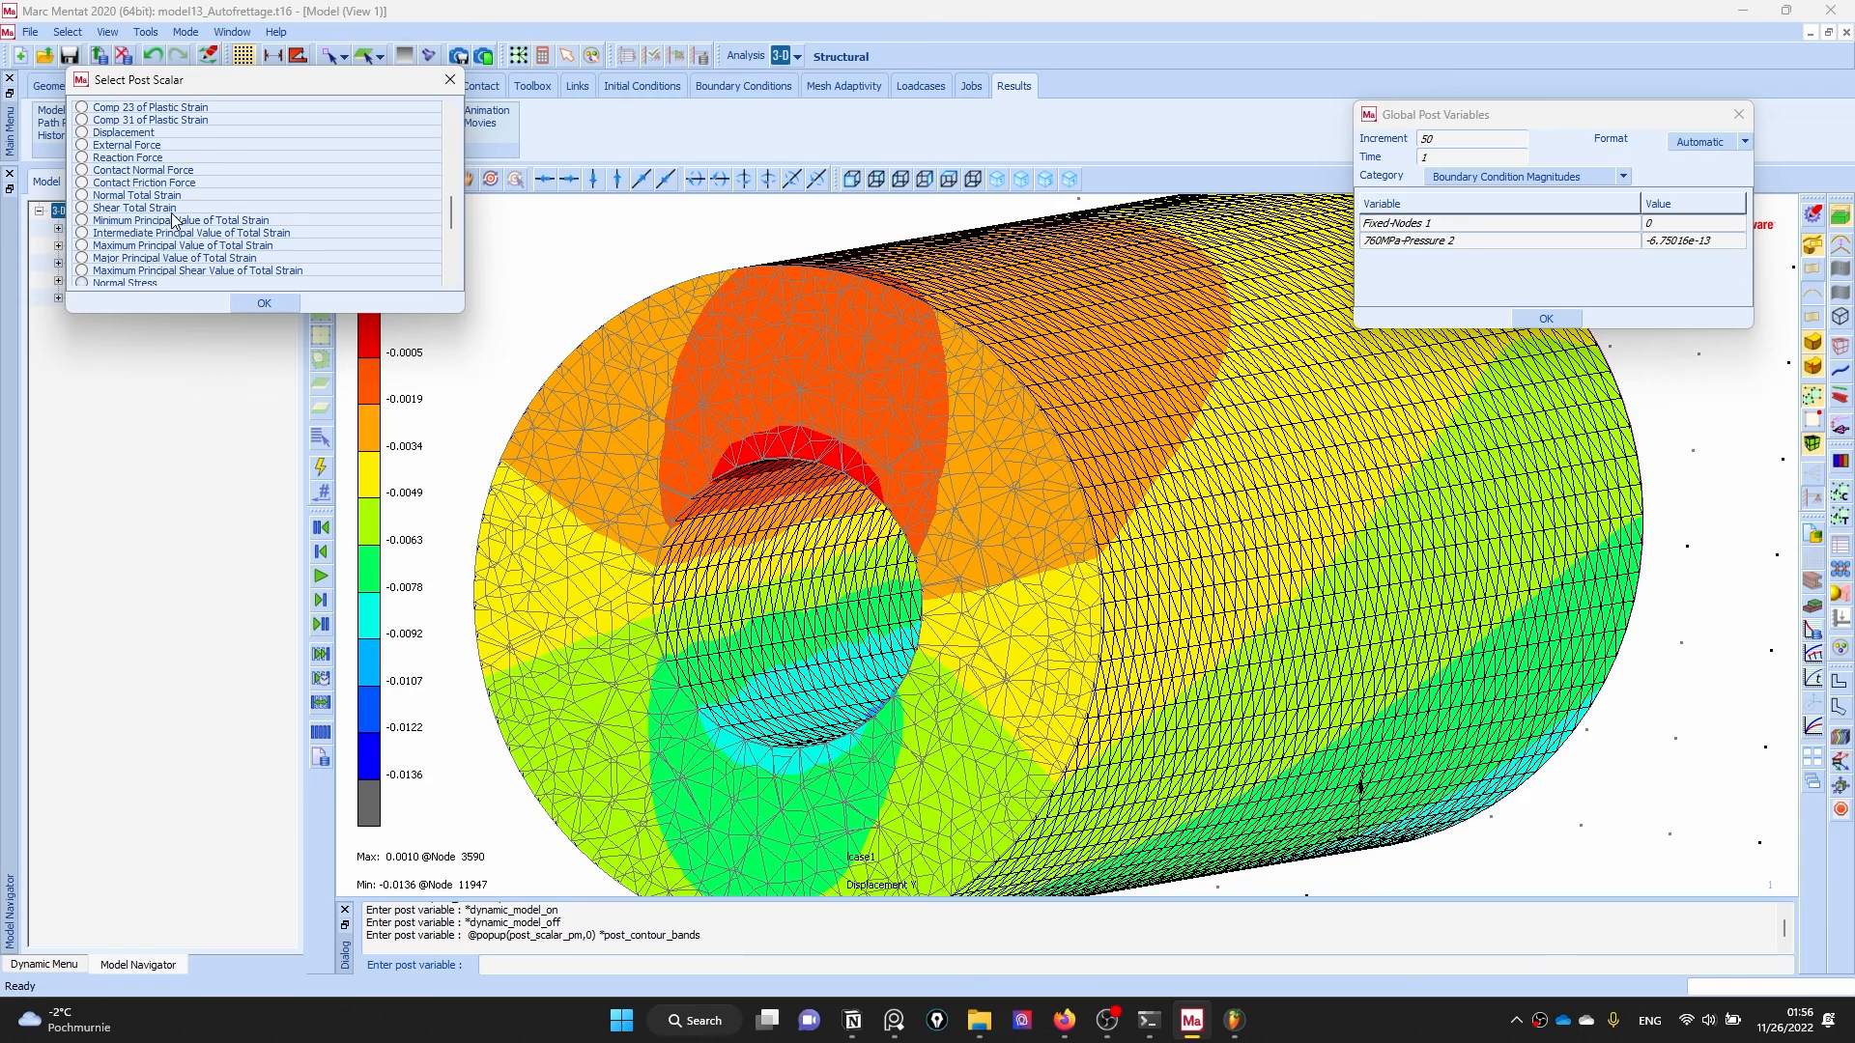
pyautogui.scroll(-1, 196, 140)
pyautogui.scroll(3, 197, 146)
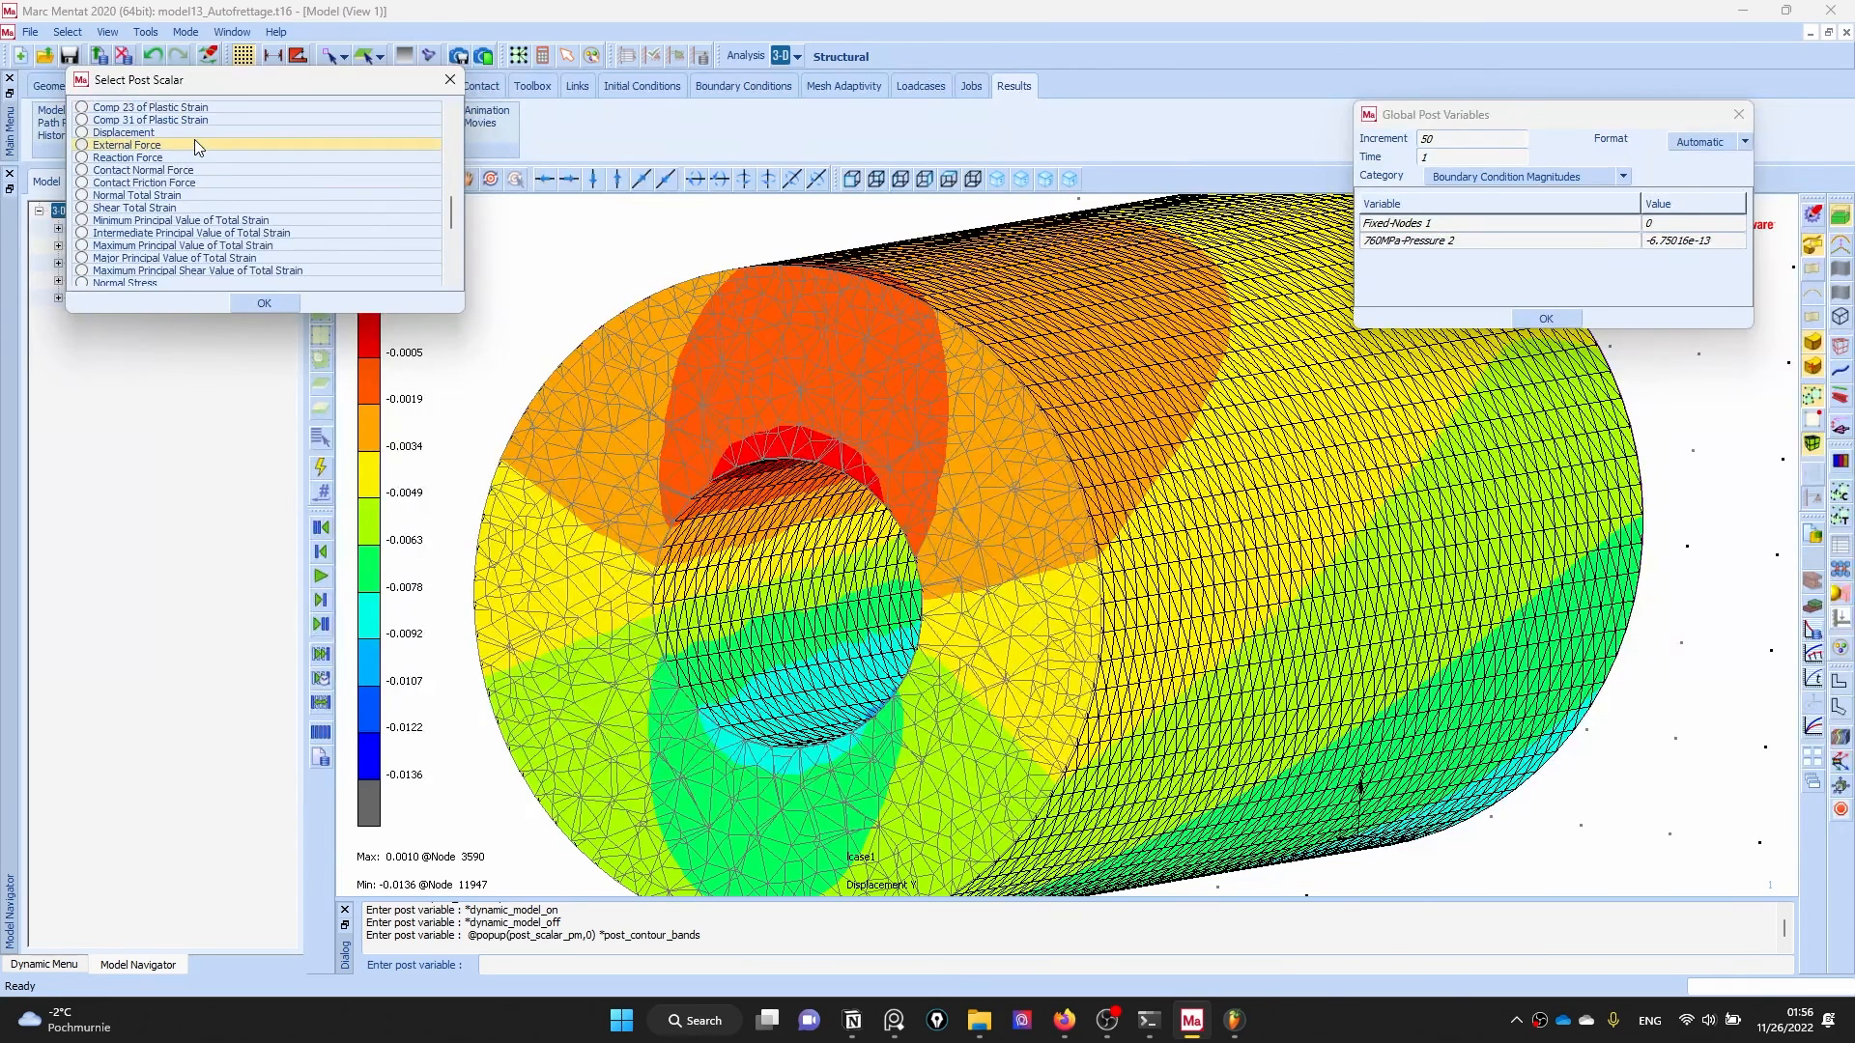
pyautogui.scroll(-3, 190, 150)
pyautogui.click(128, 171)
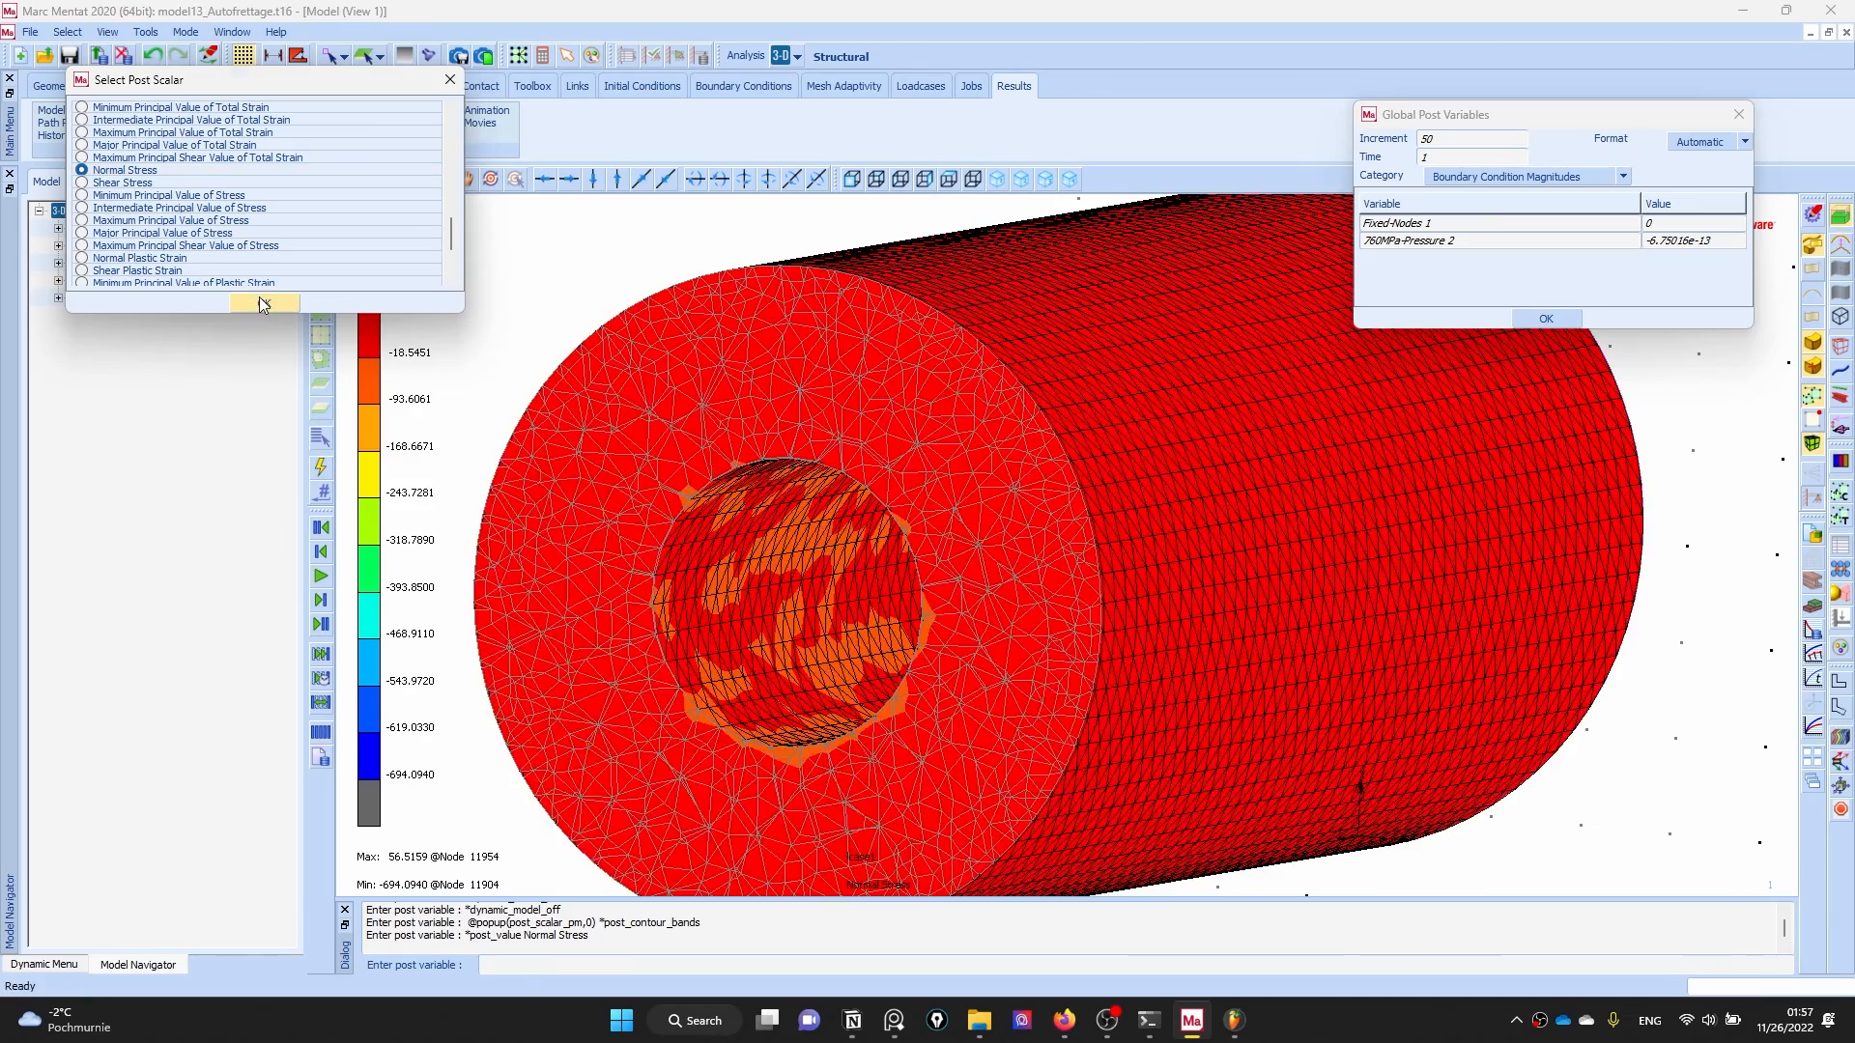
pyautogui.click(263, 306)
# - Switch the scalar plot range to manual with limits -50 and 100 and inspect normal stress around the bore on the cut face
pyautogui.scroll(-3, 411, 440)
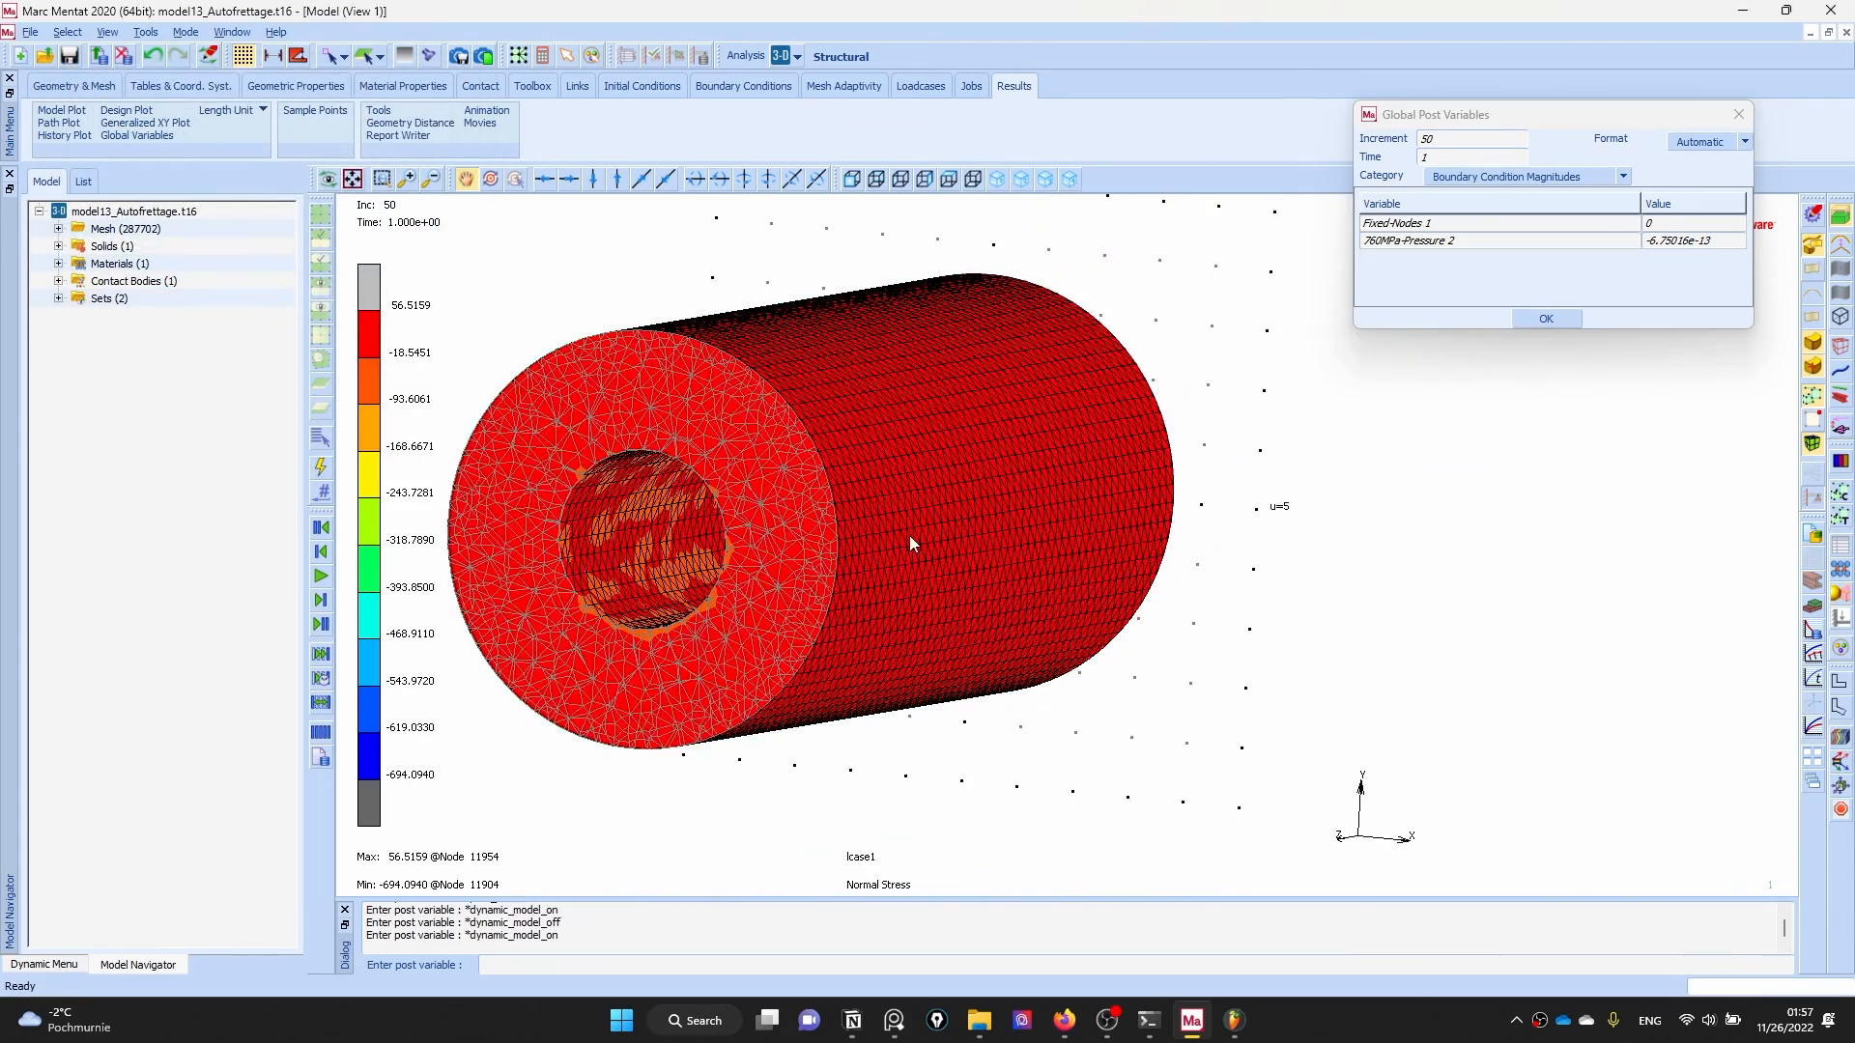
pyautogui.moveTo(908, 535)
pyautogui.mouseDown()
pyautogui.moveTo(954, 406)
pyautogui.moveTo(974, 408)
pyautogui.moveTo(937, 481)
pyautogui.moveTo(1000, 547)
pyautogui.moveTo(924, 549)
pyautogui.moveTo(733, 471)
pyautogui.moveTo(907, 490)
pyautogui.moveTo(811, 488)
pyautogui.moveTo(530, 247)
pyautogui.mouseUp()
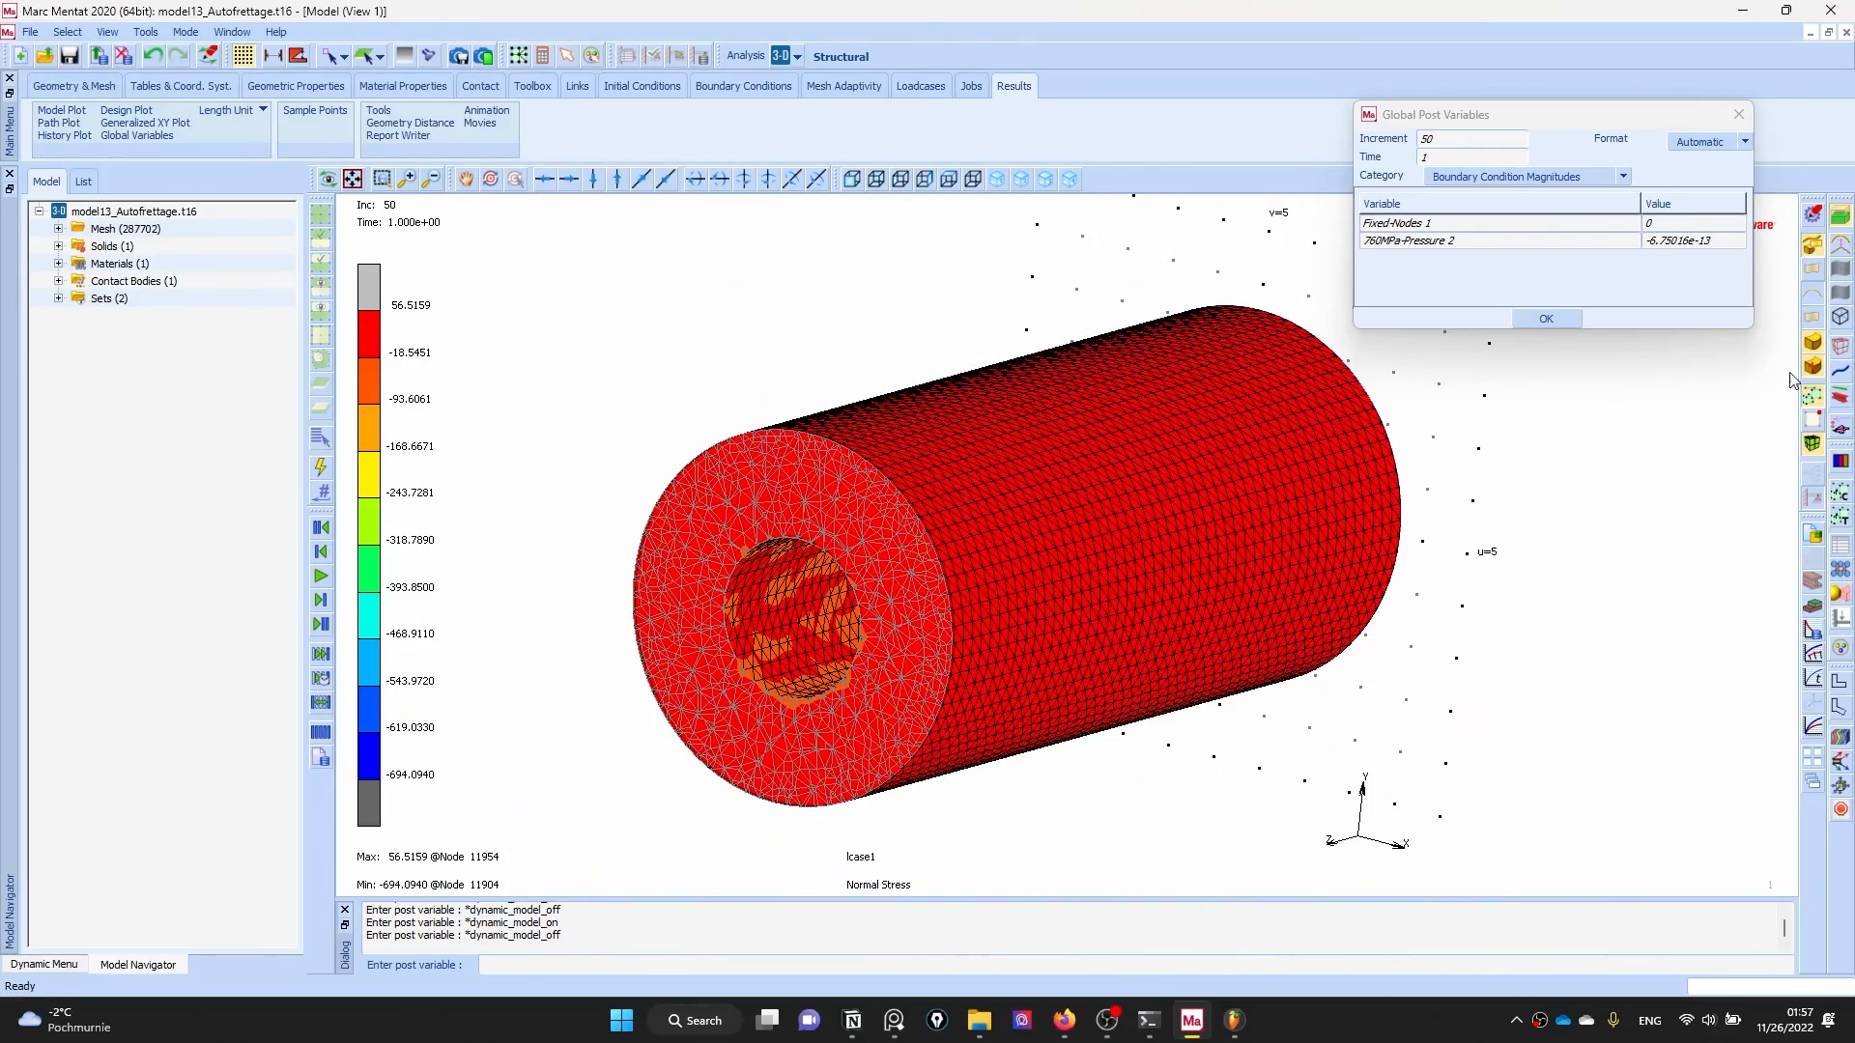
pyautogui.click(85, 112)
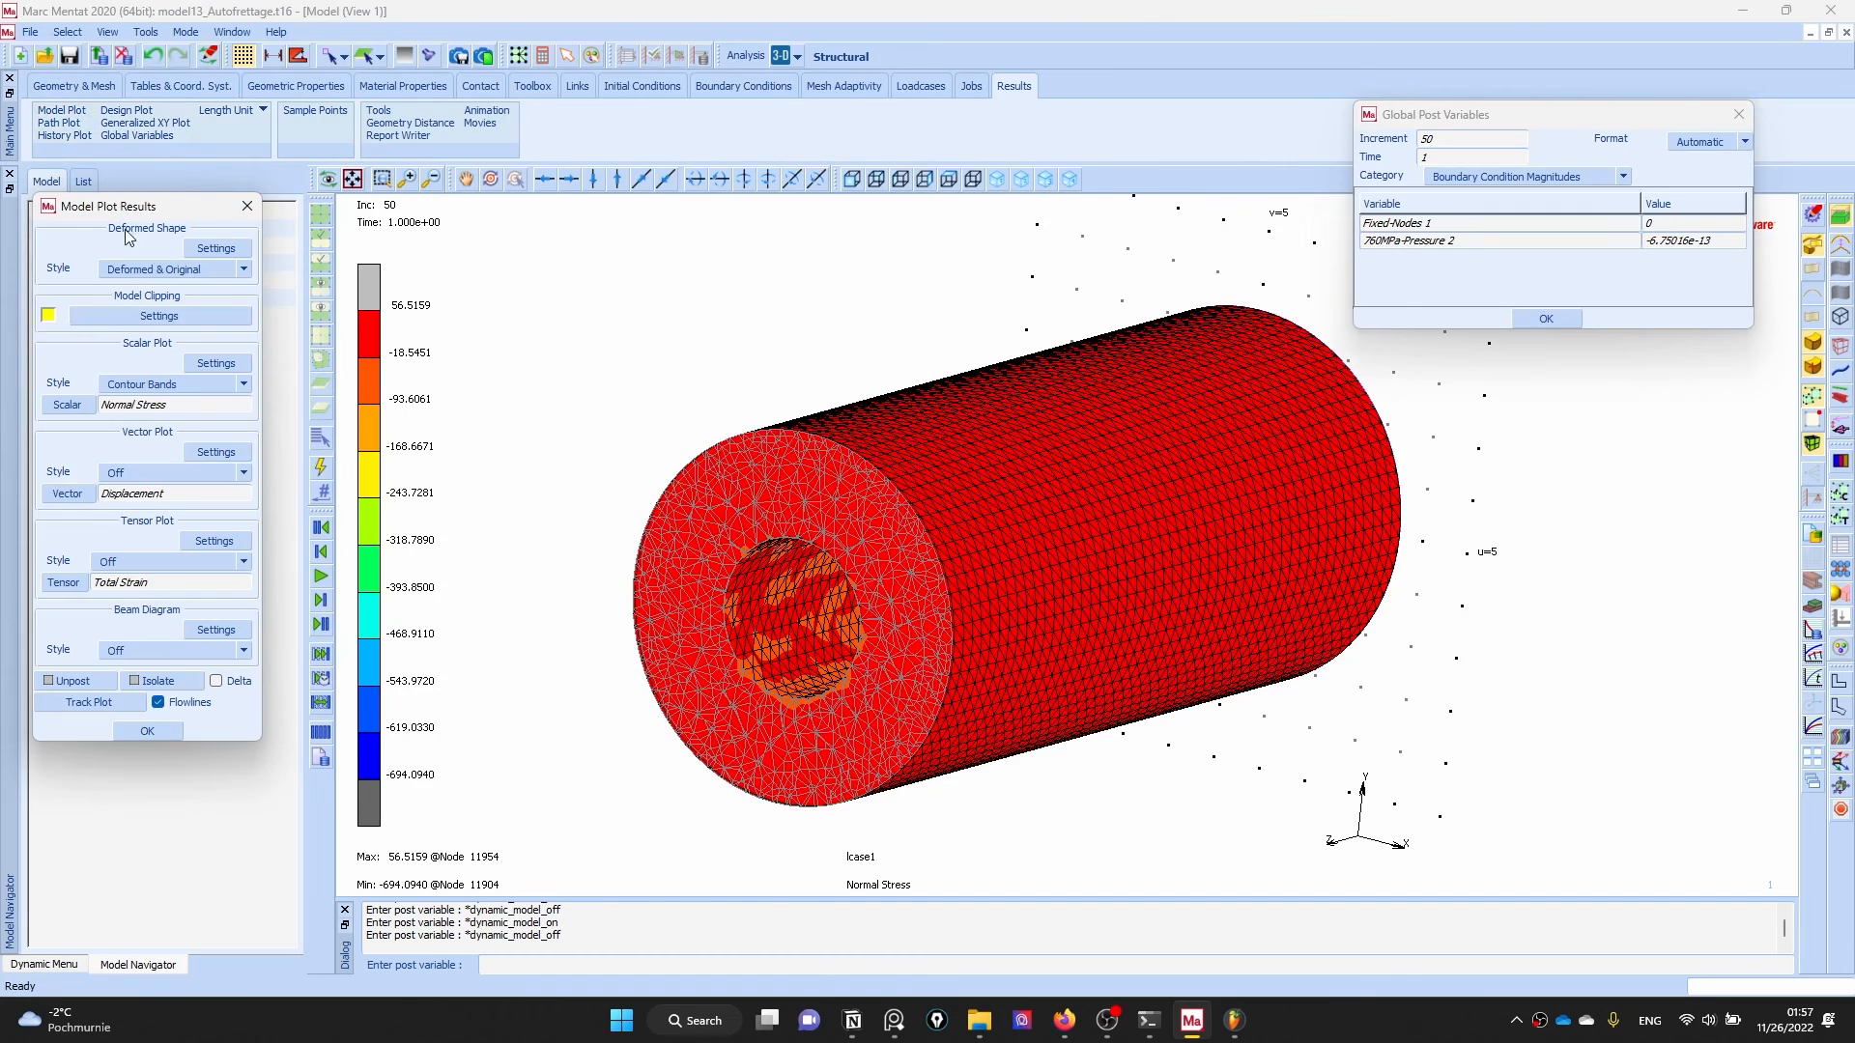
pyautogui.click(200, 369)
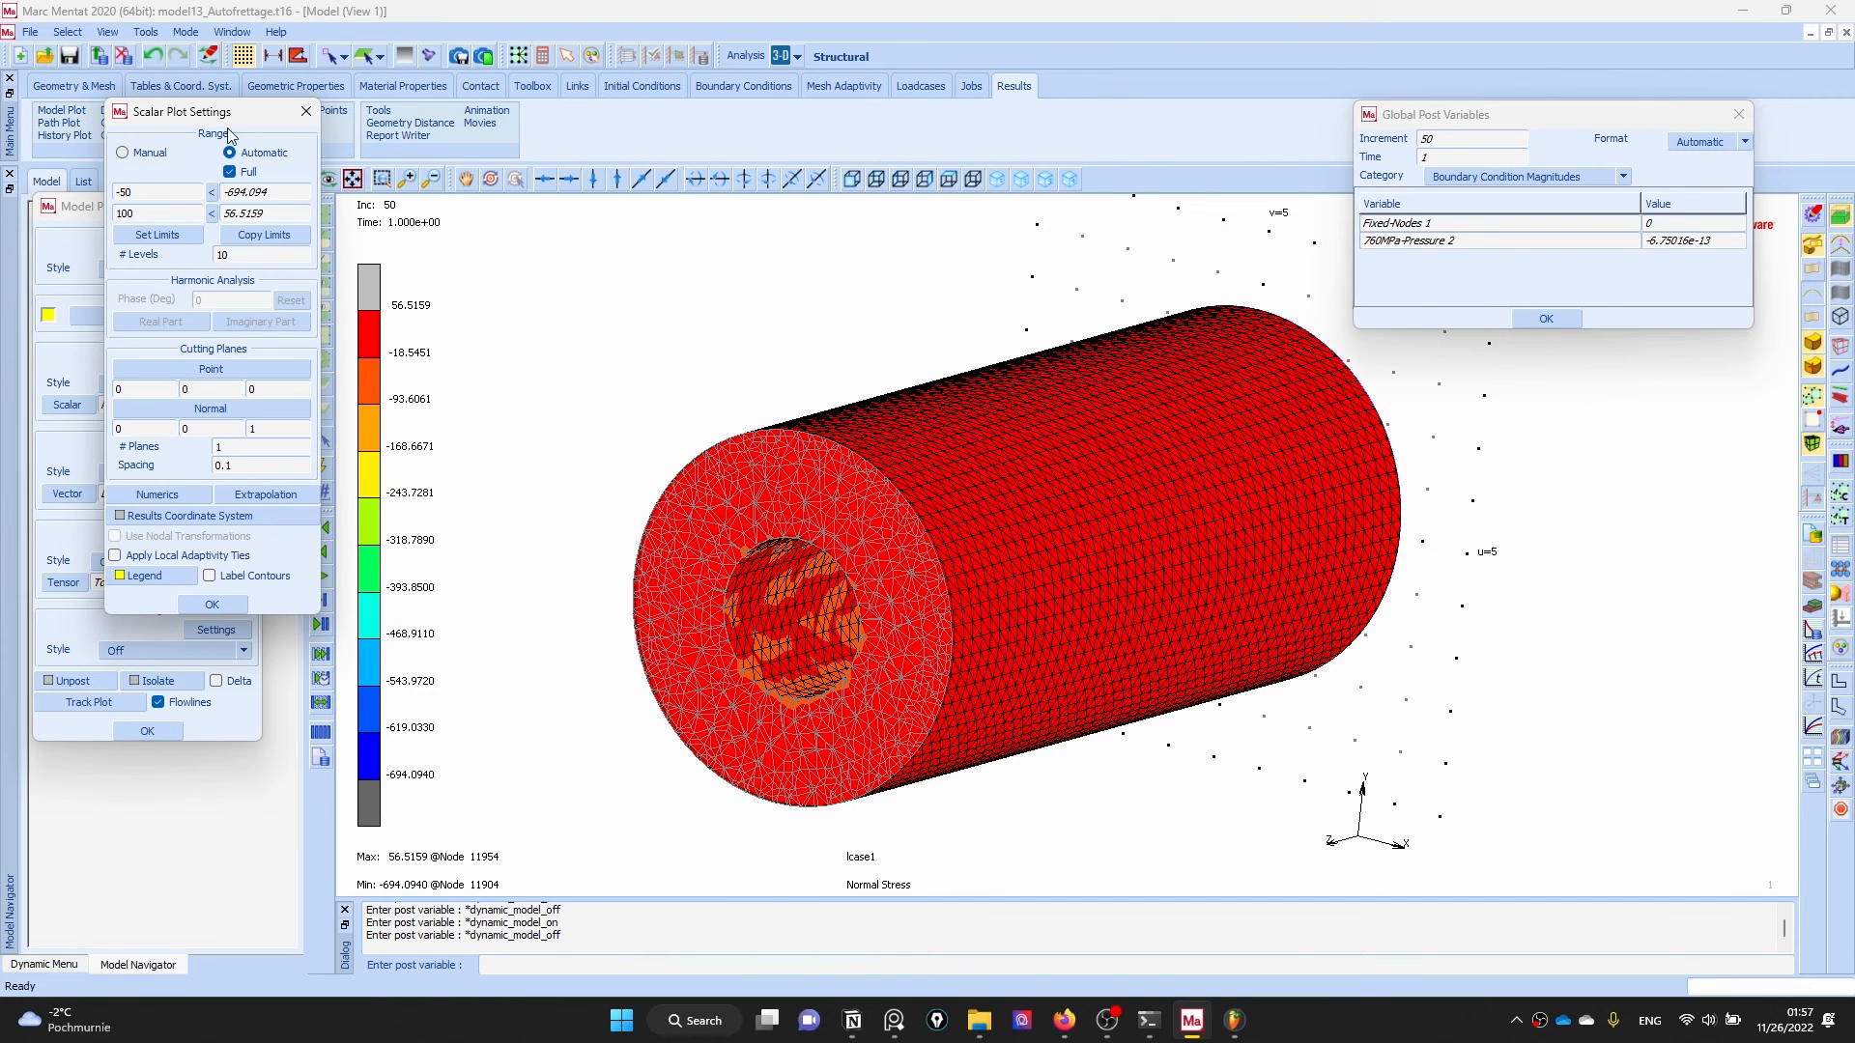
pyautogui.moveTo(239, 113); pyautogui.dragTo(205, 115)
pyautogui.click(88, 154)
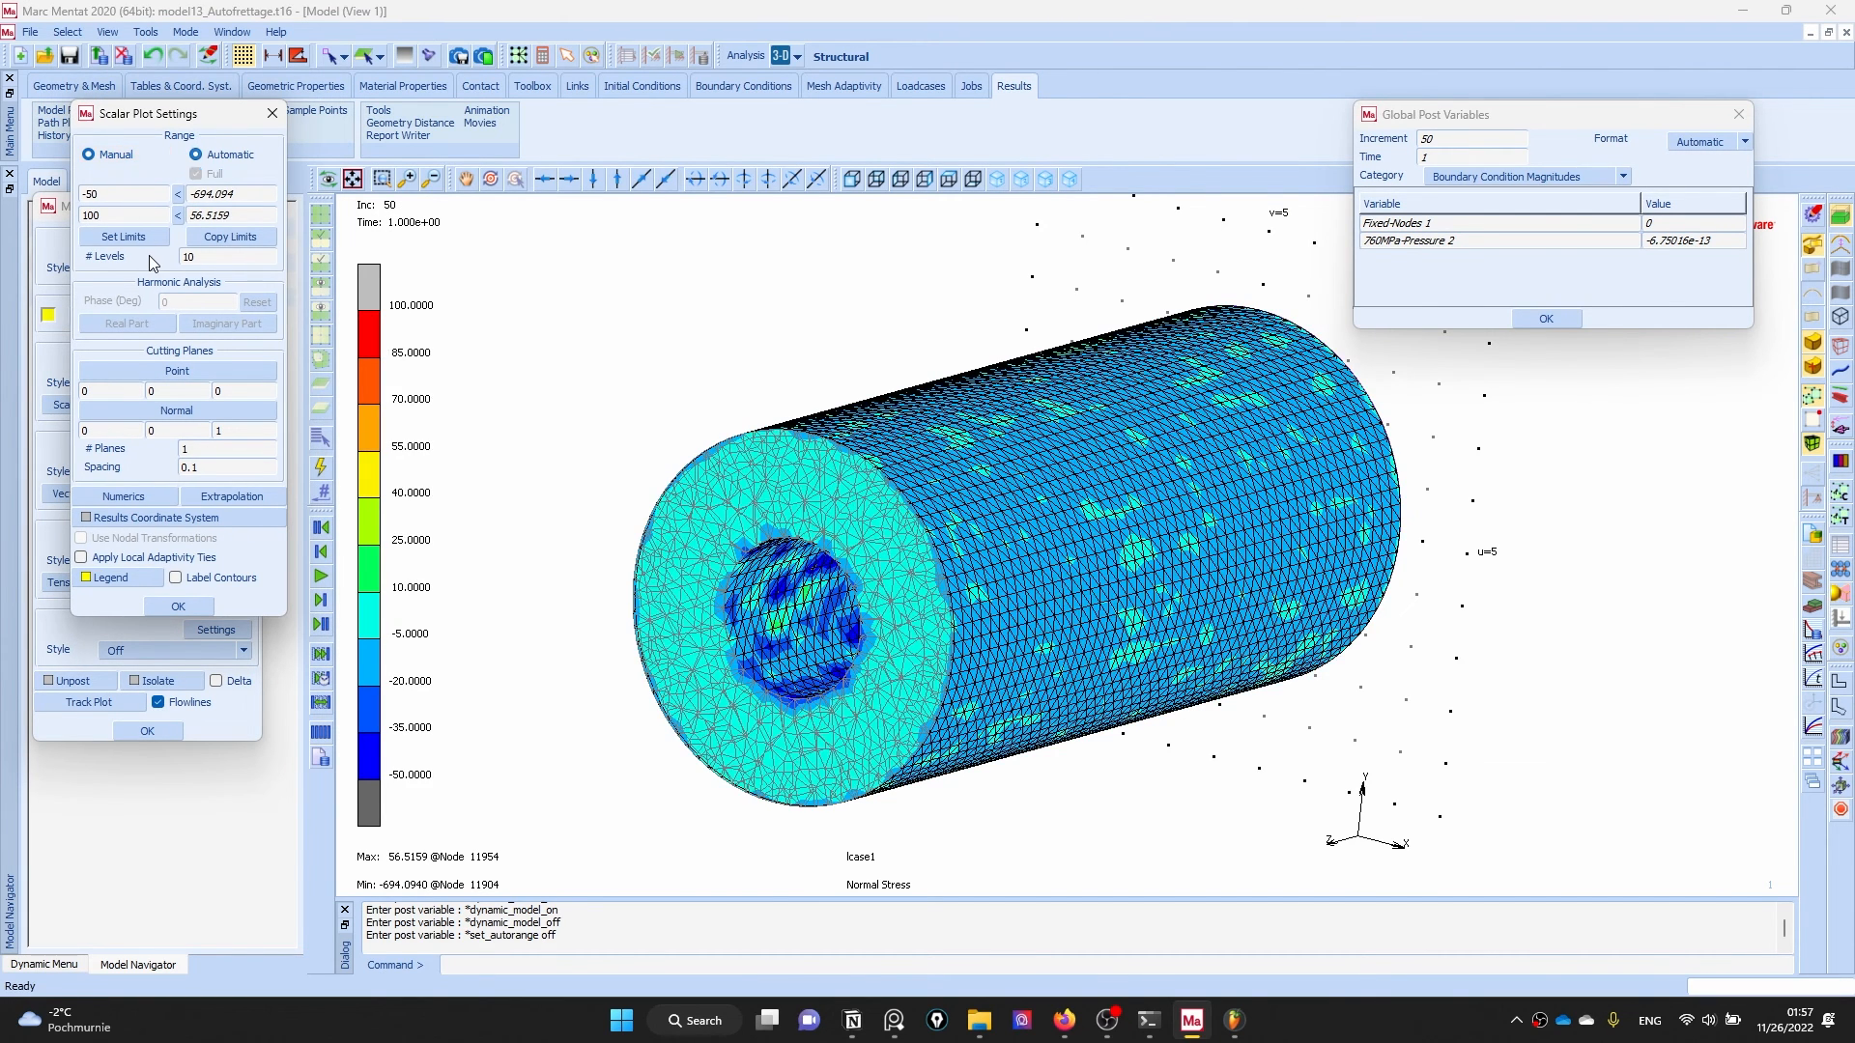
pyautogui.scroll(3, 769, 686)
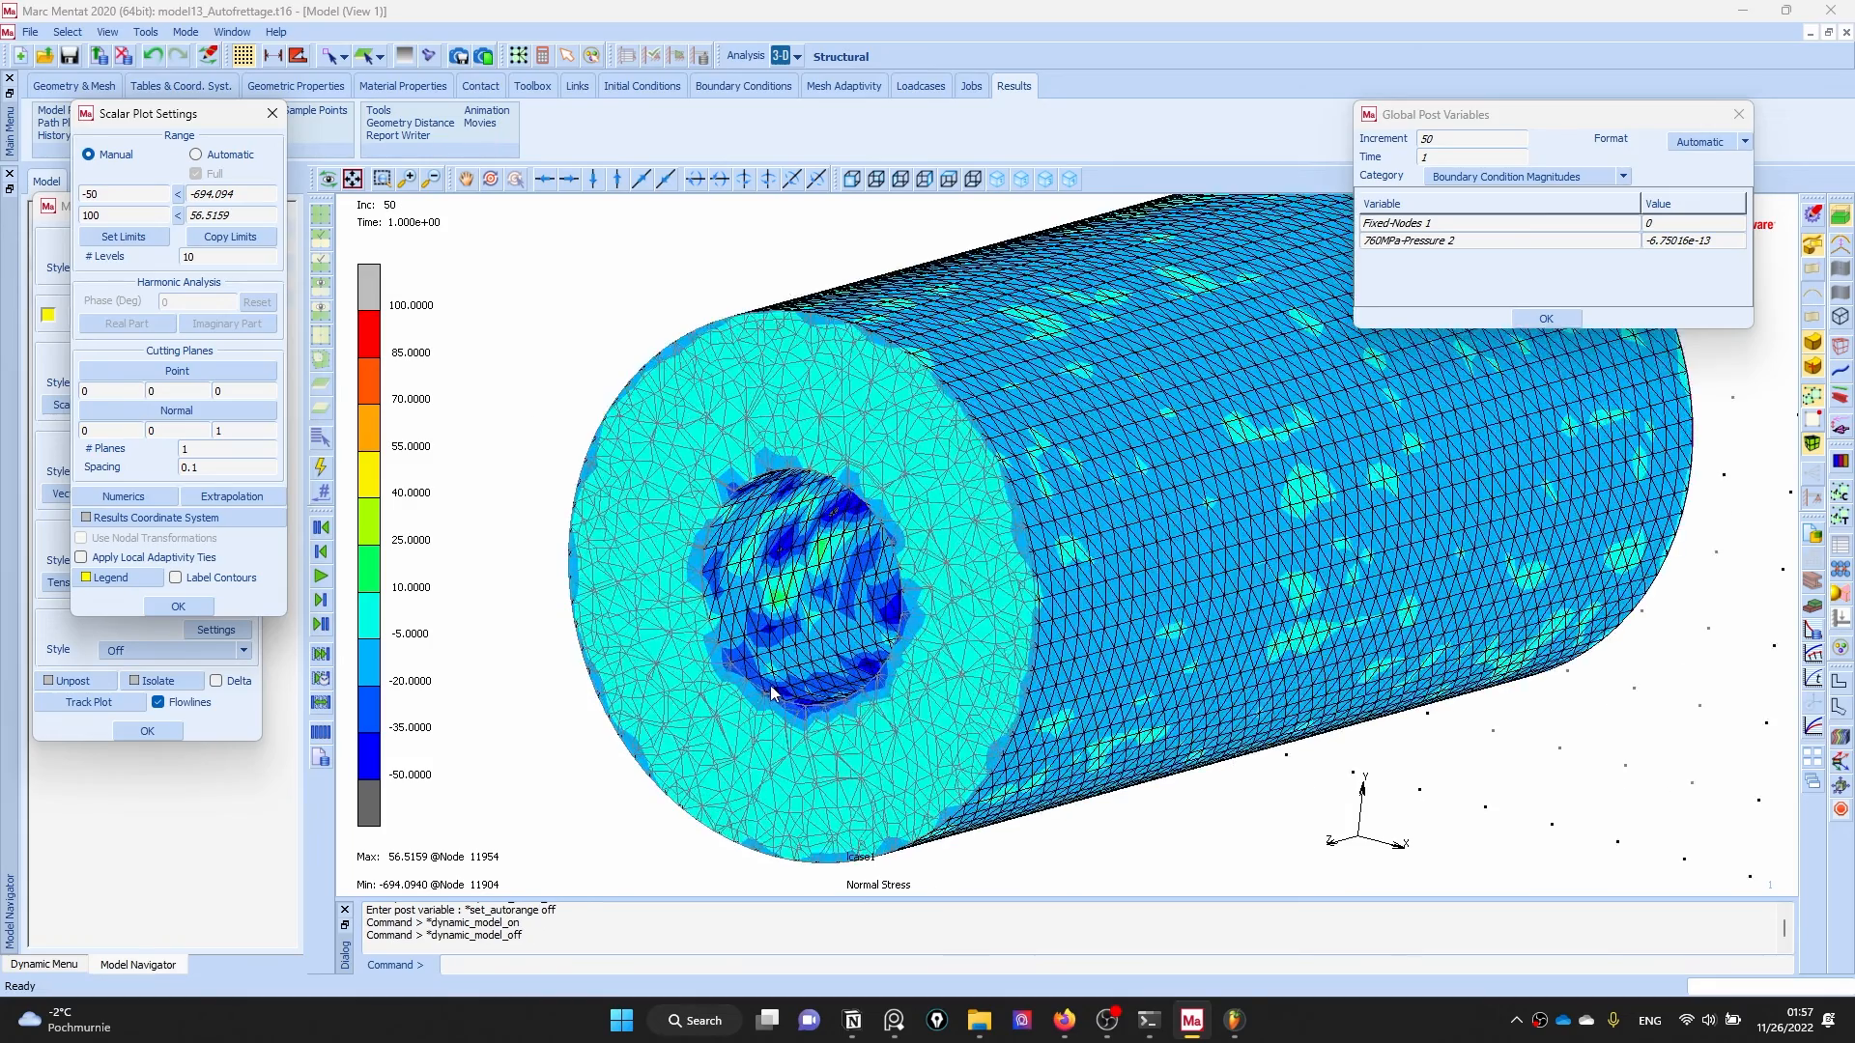
pyautogui.scroll(2, 769, 686)
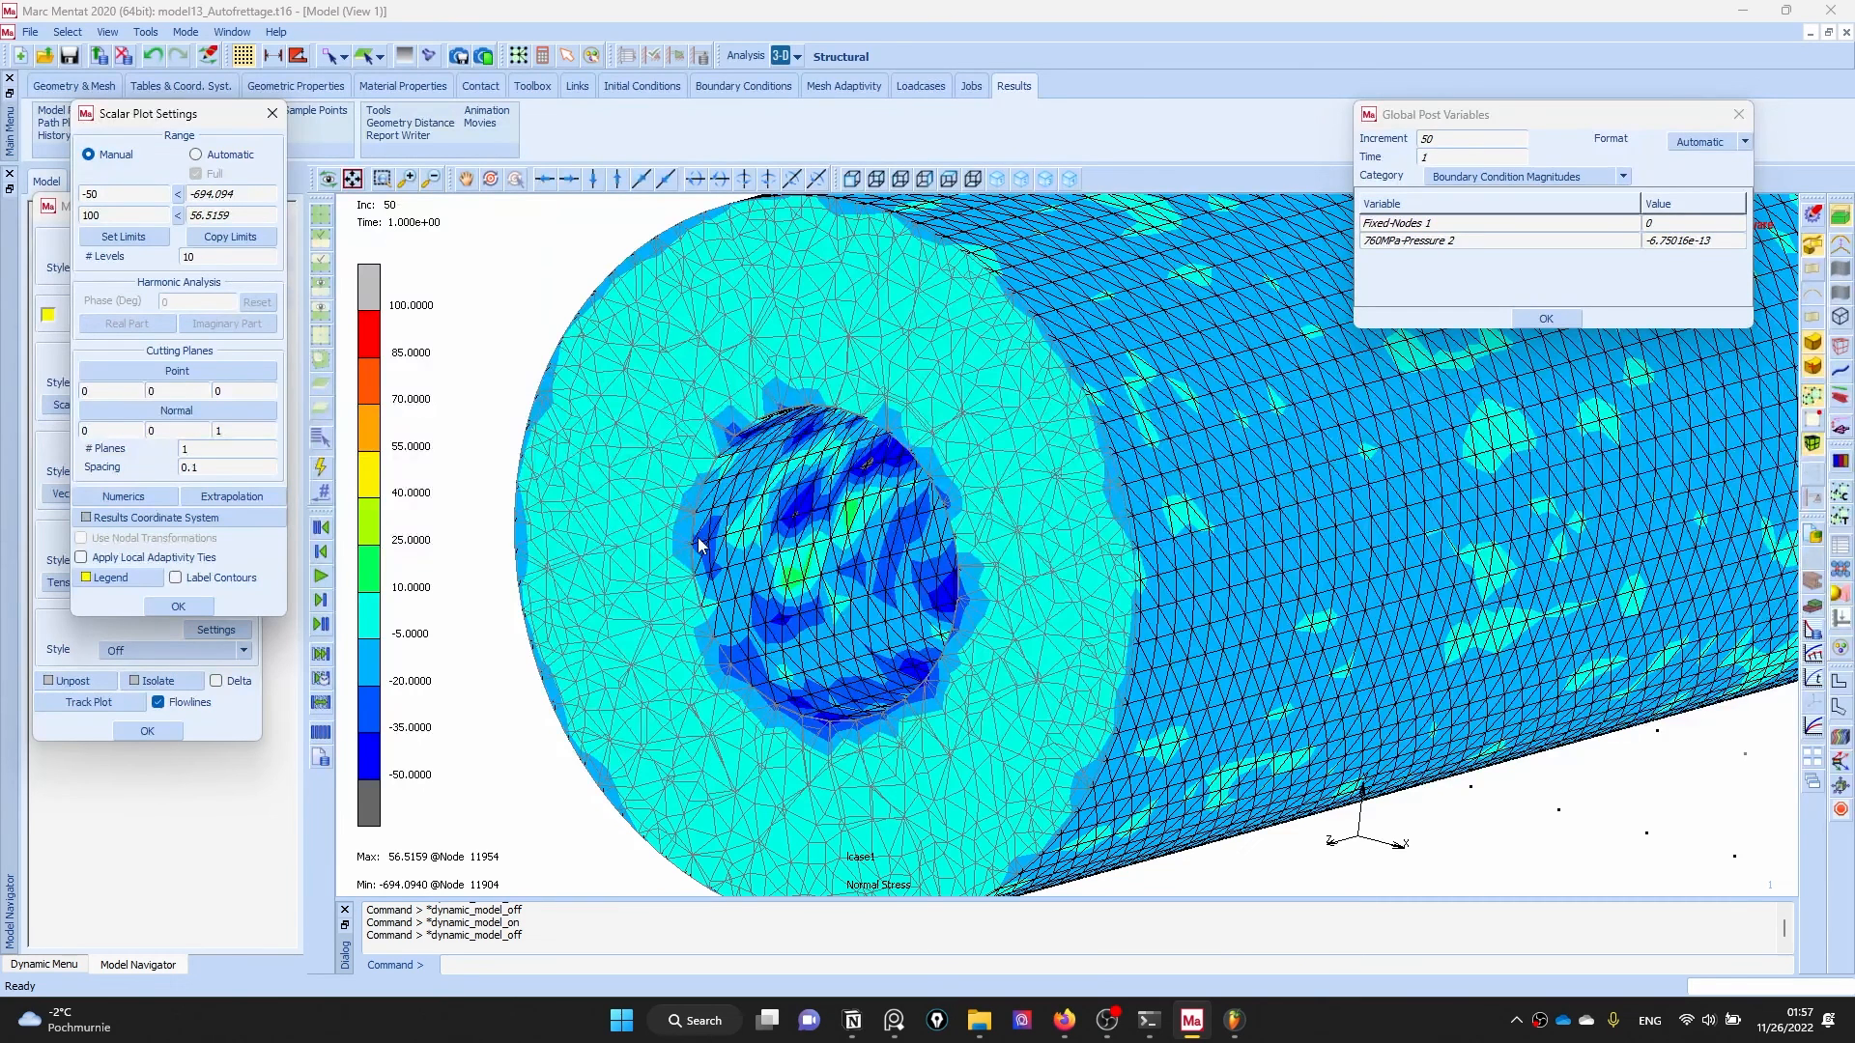
pyautogui.moveTo(205, 104); pyautogui.dragTo(128, 107)
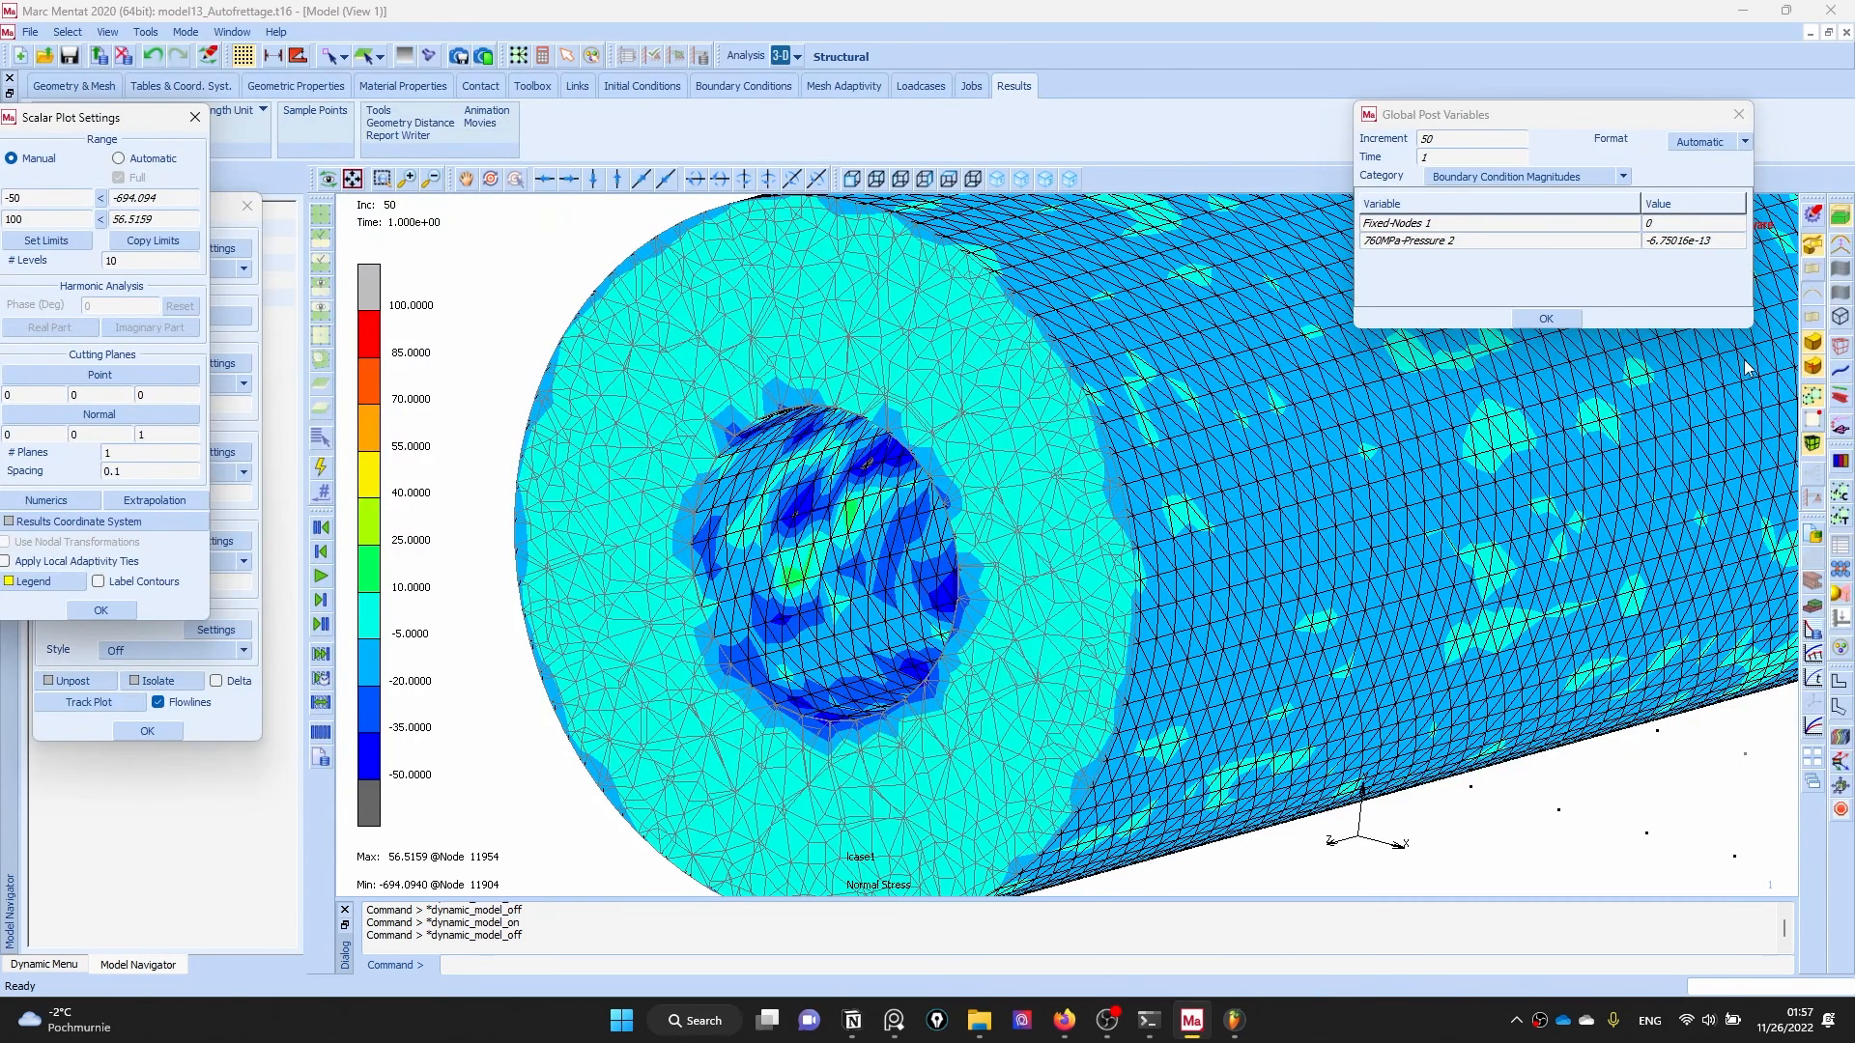
pyautogui.click(101, 611)
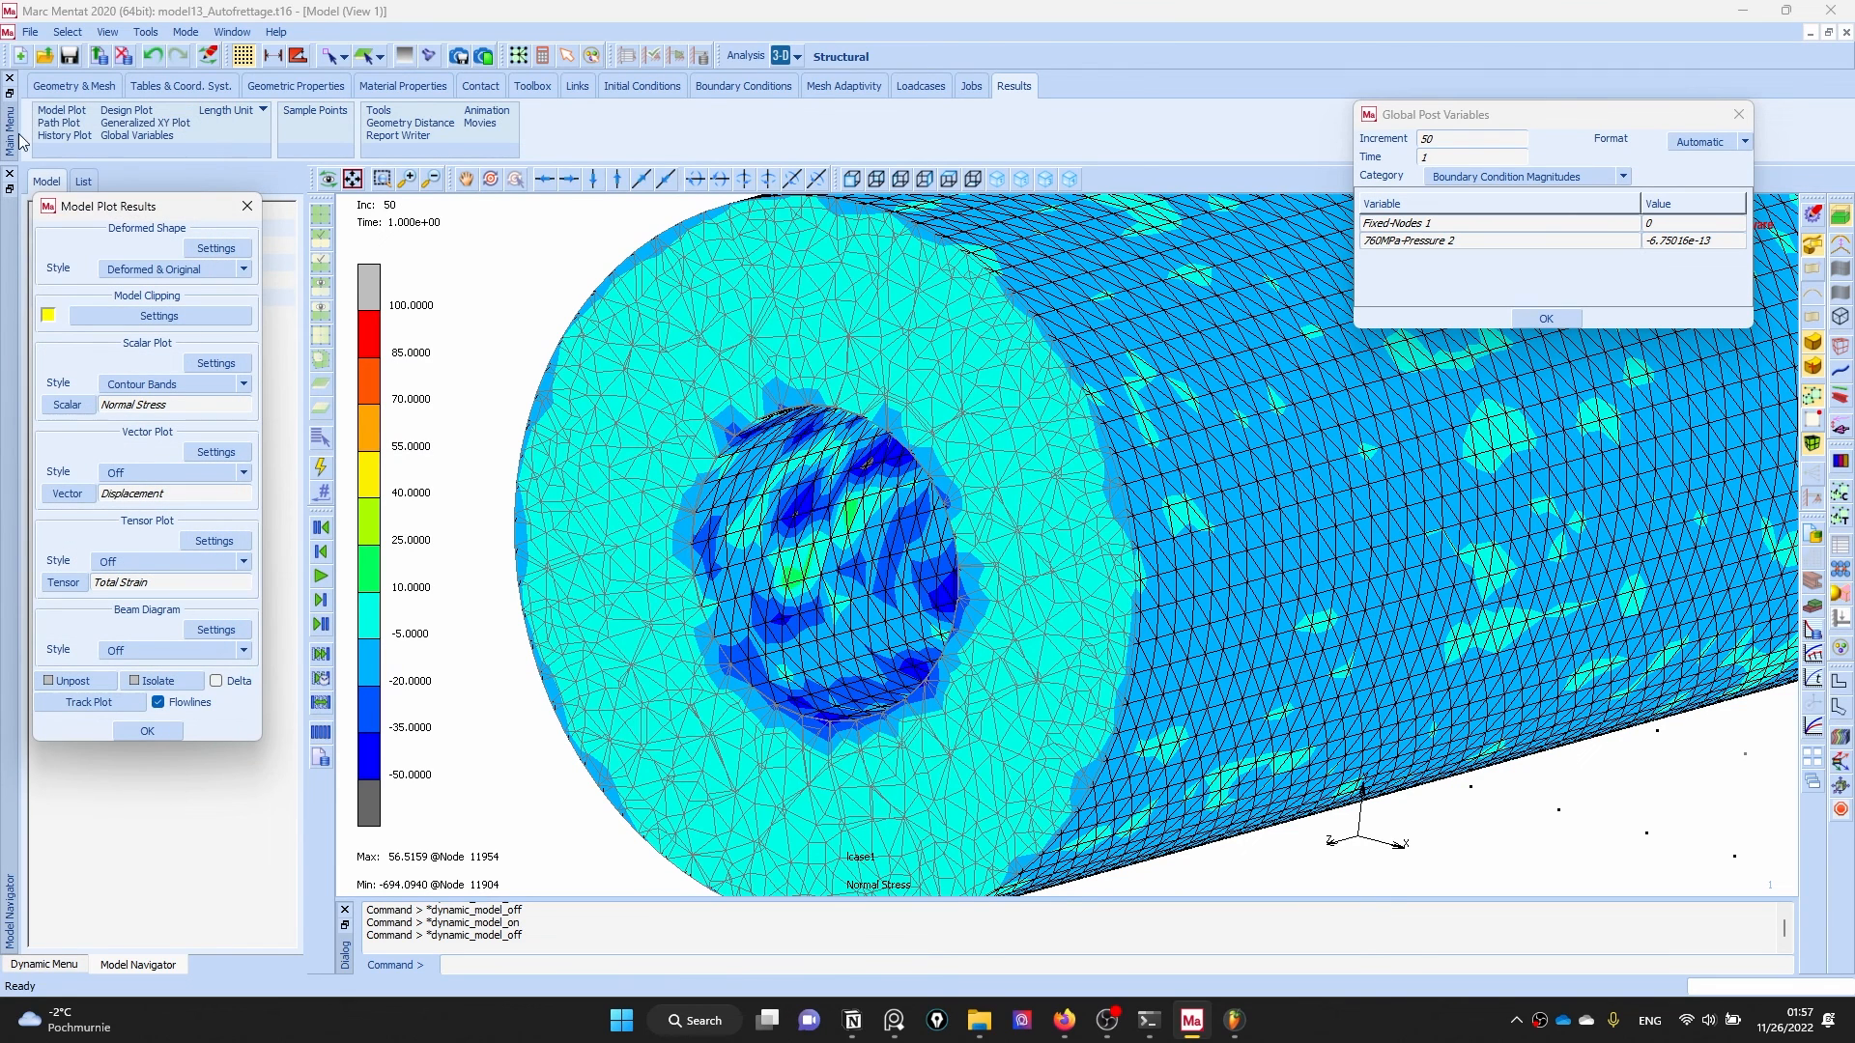
# - Change the contour band scalar to Equivalent of Stress and close the scalar selection
pyautogui.click(1843, 739)
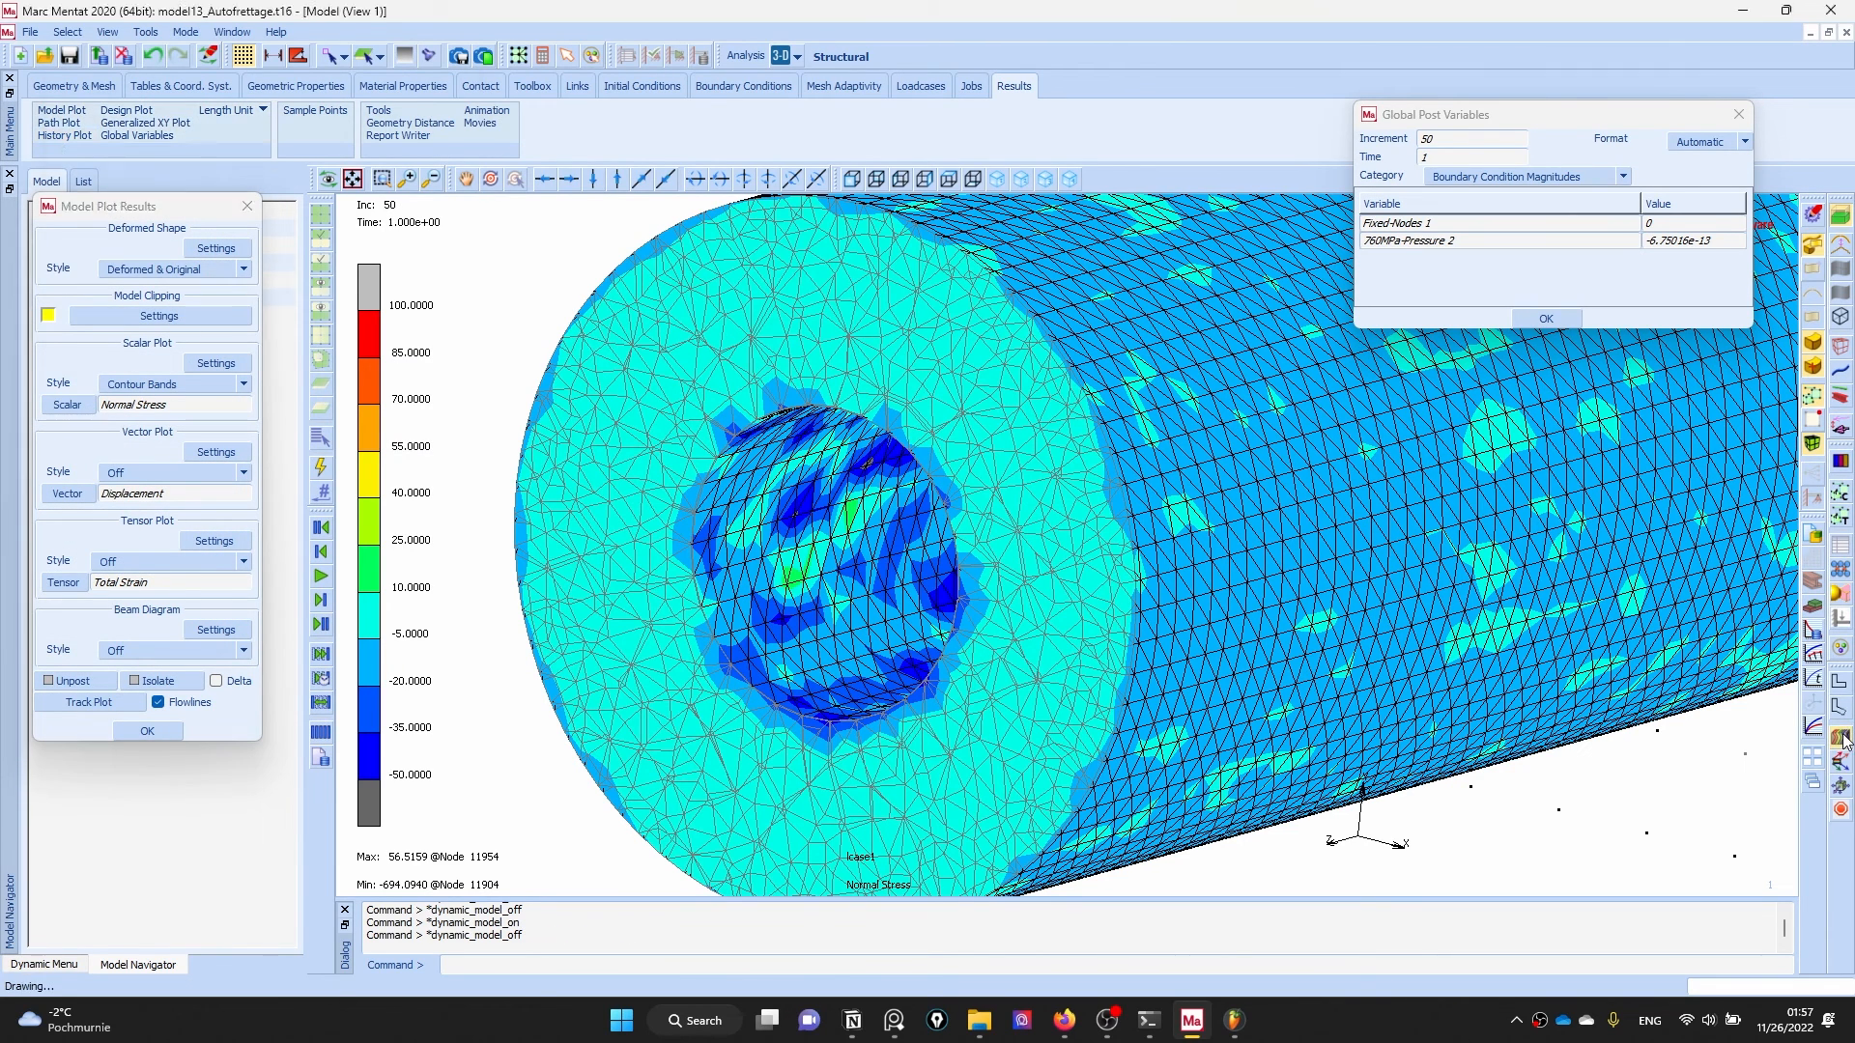
pyautogui.scroll(-3, 333, 253)
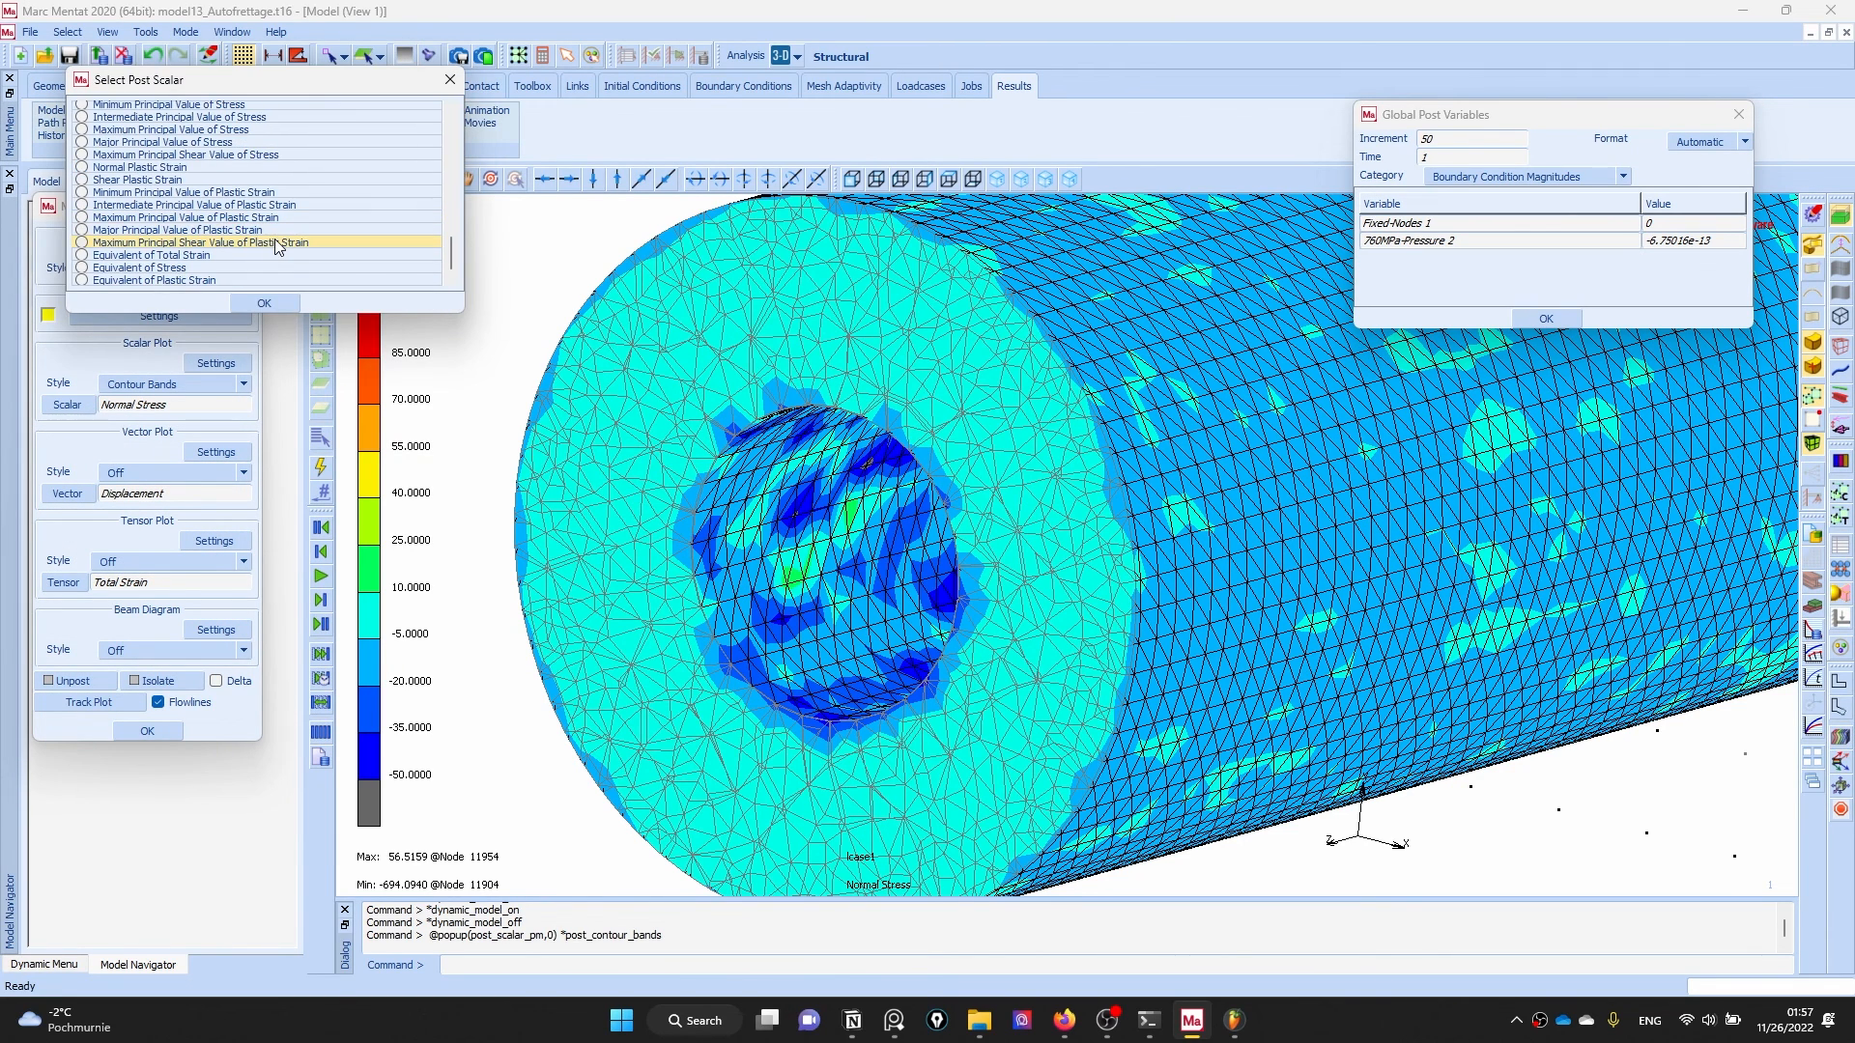
pyautogui.click(194, 268)
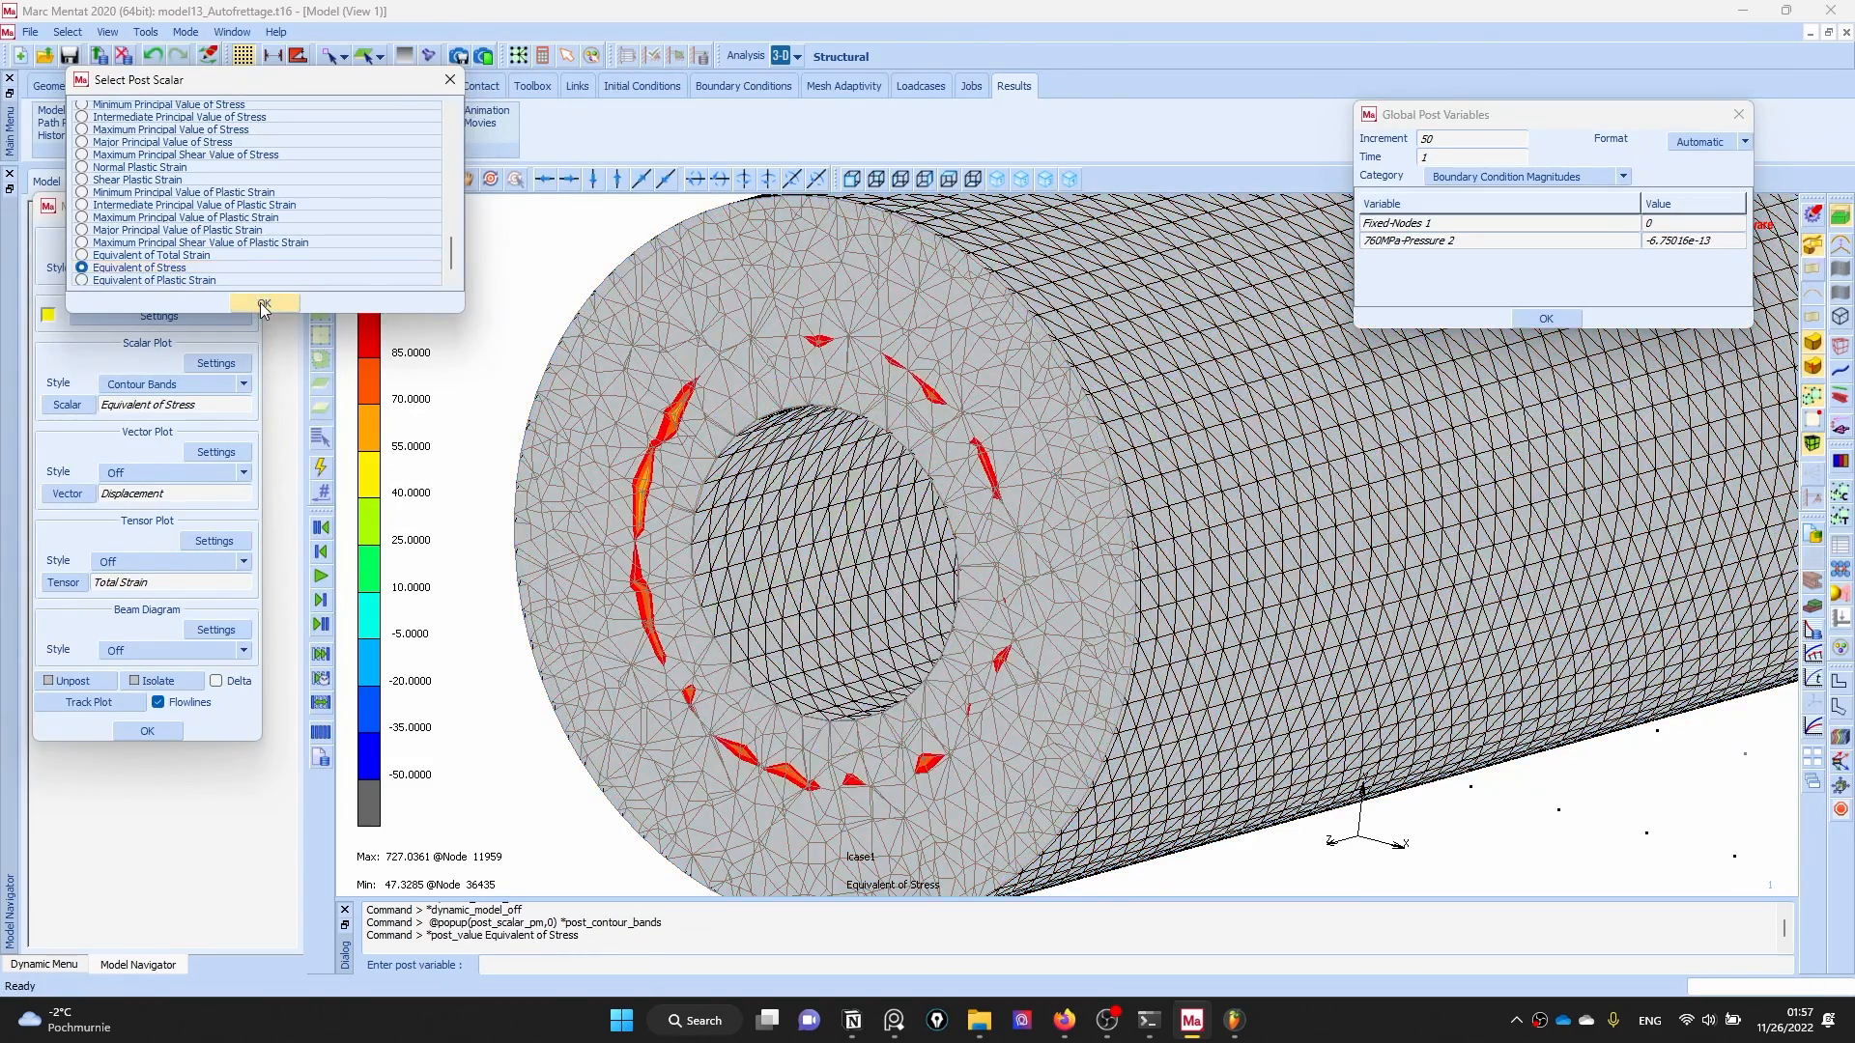
pyautogui.click(264, 305)
# - Return the scalar plot range to automatic, close the model plot settings and inspect equivalent stress around the bore
pyautogui.click(217, 363)
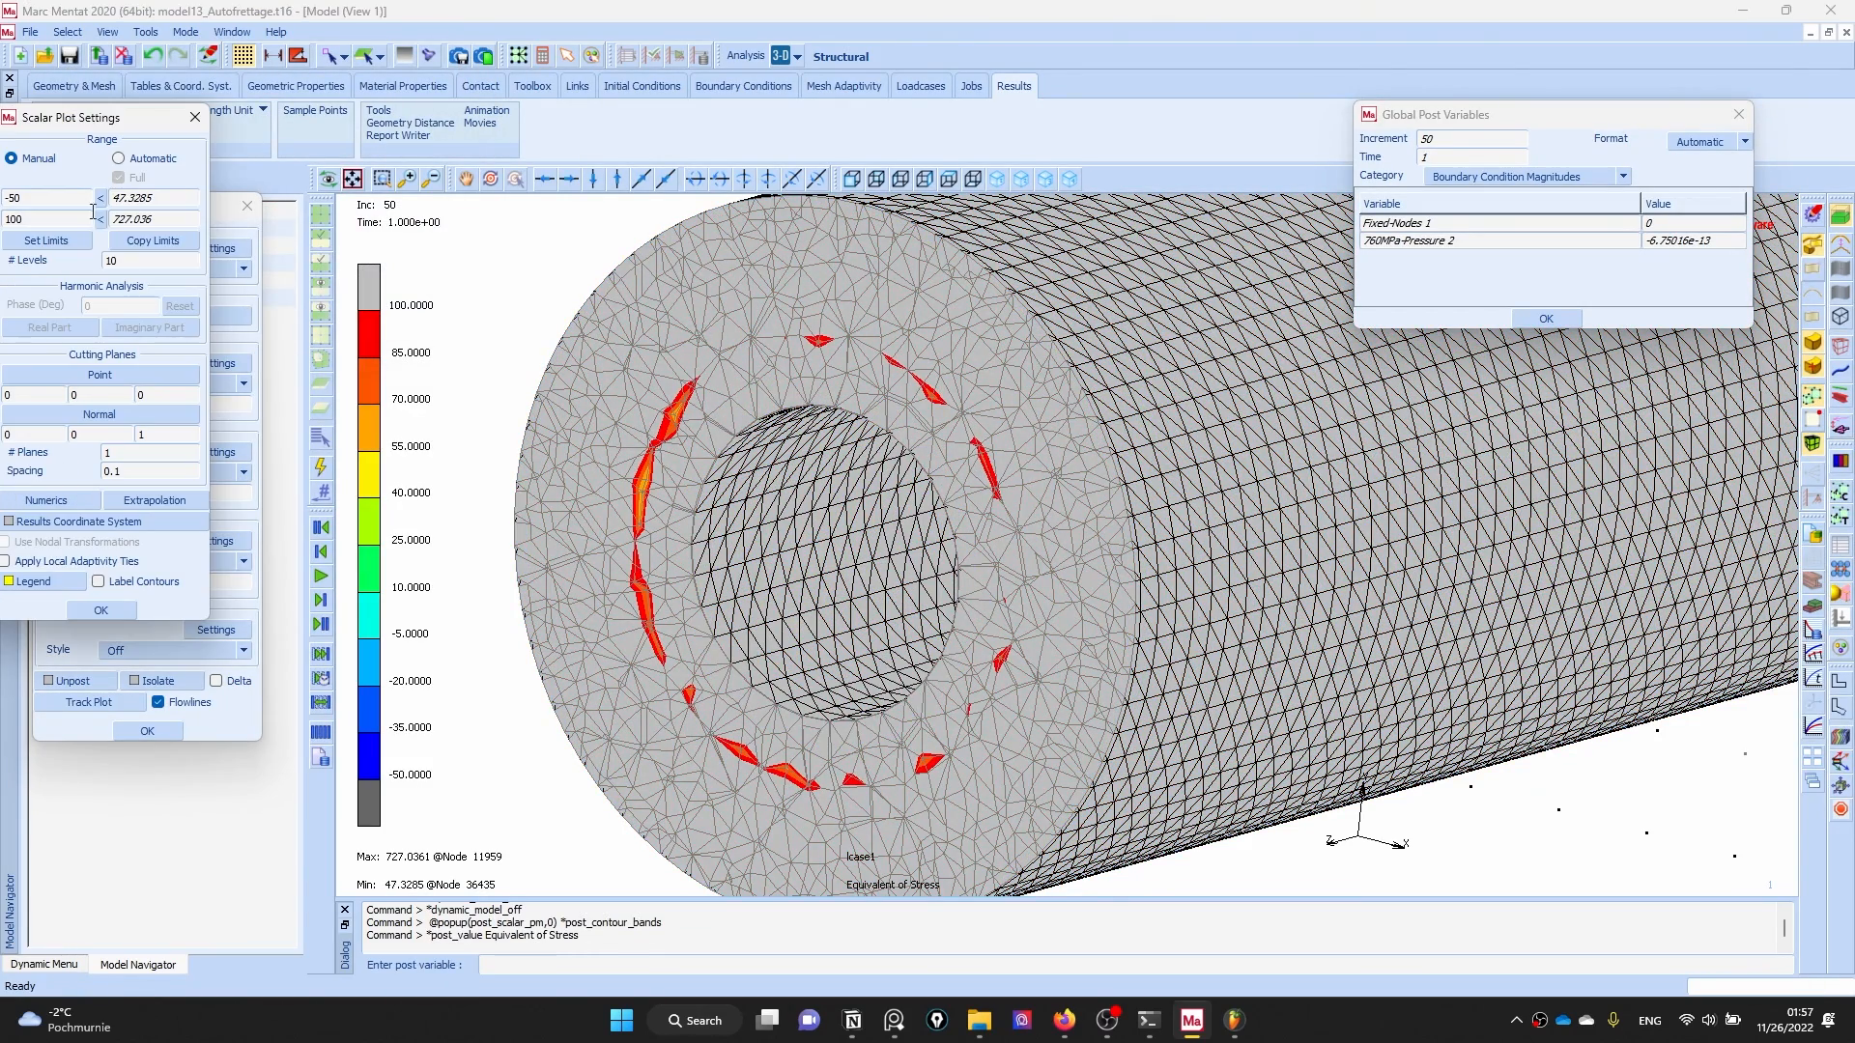
pyautogui.click(118, 157)
pyautogui.click(97, 610)
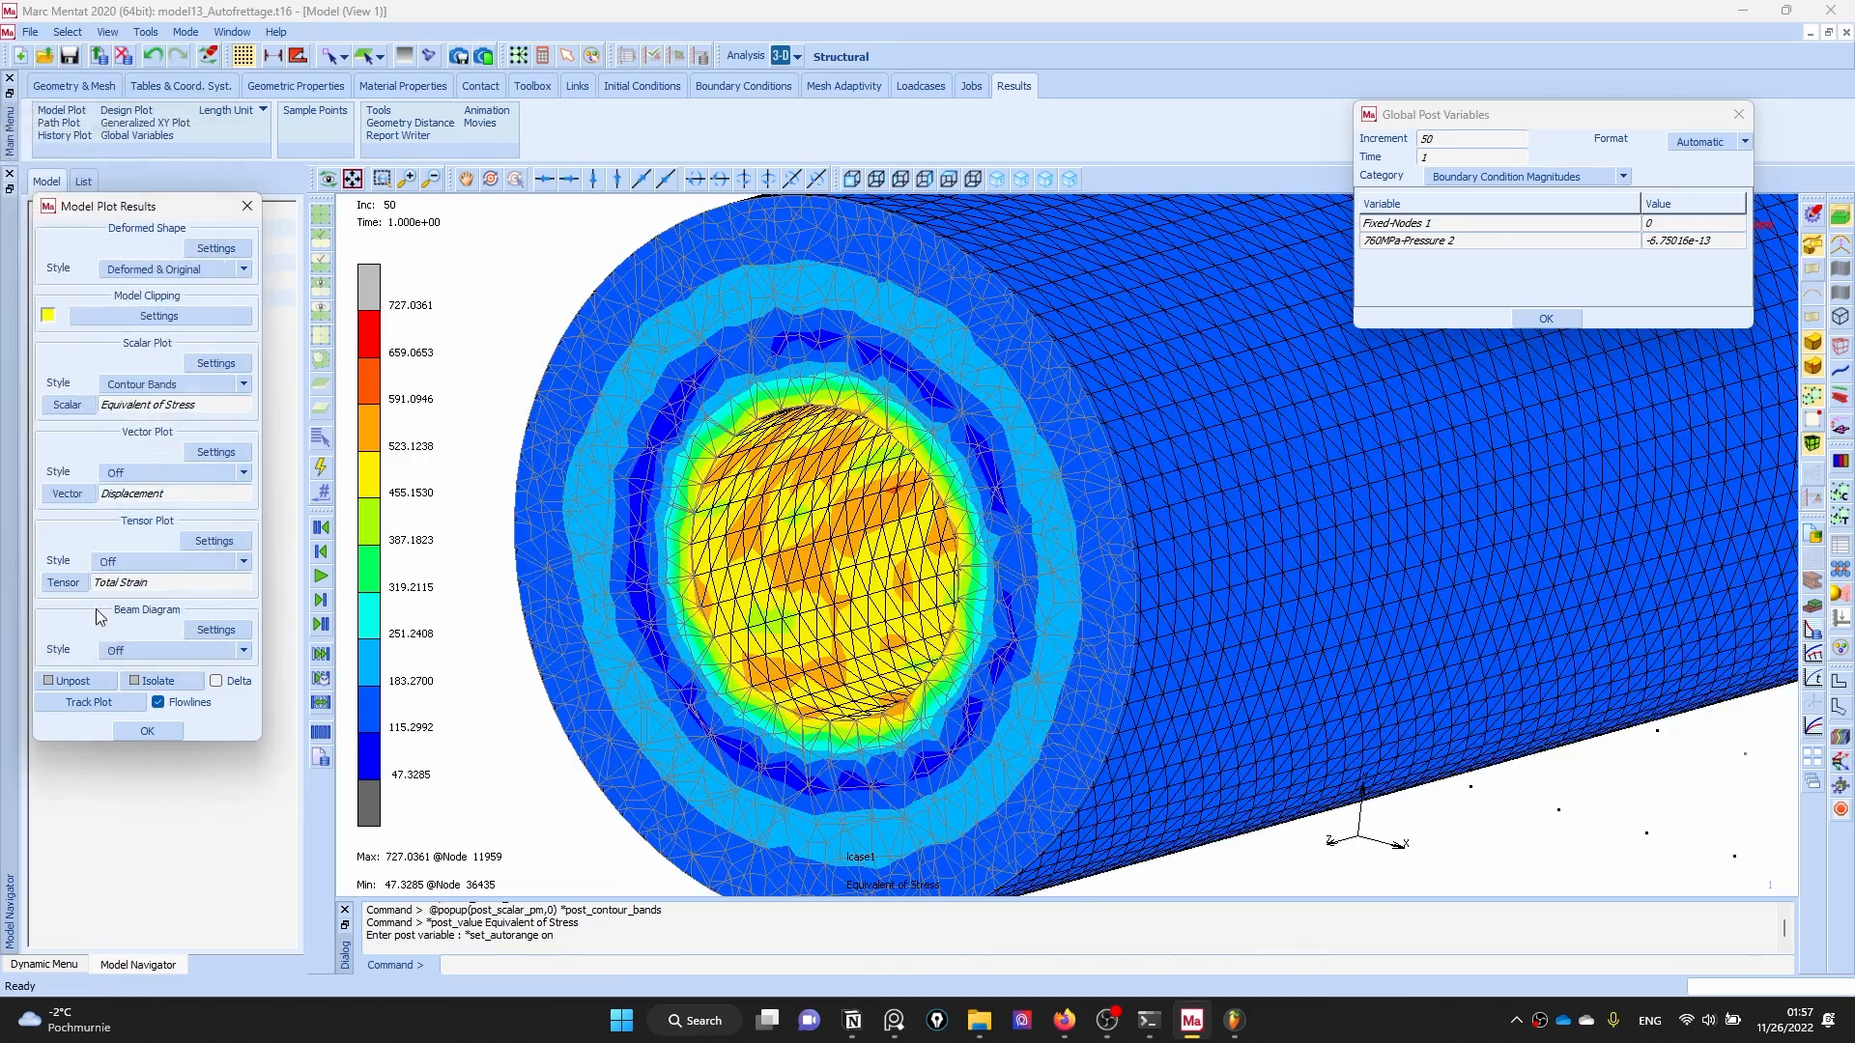
pyautogui.click(135, 730)
pyautogui.scroll(1, 850, 556)
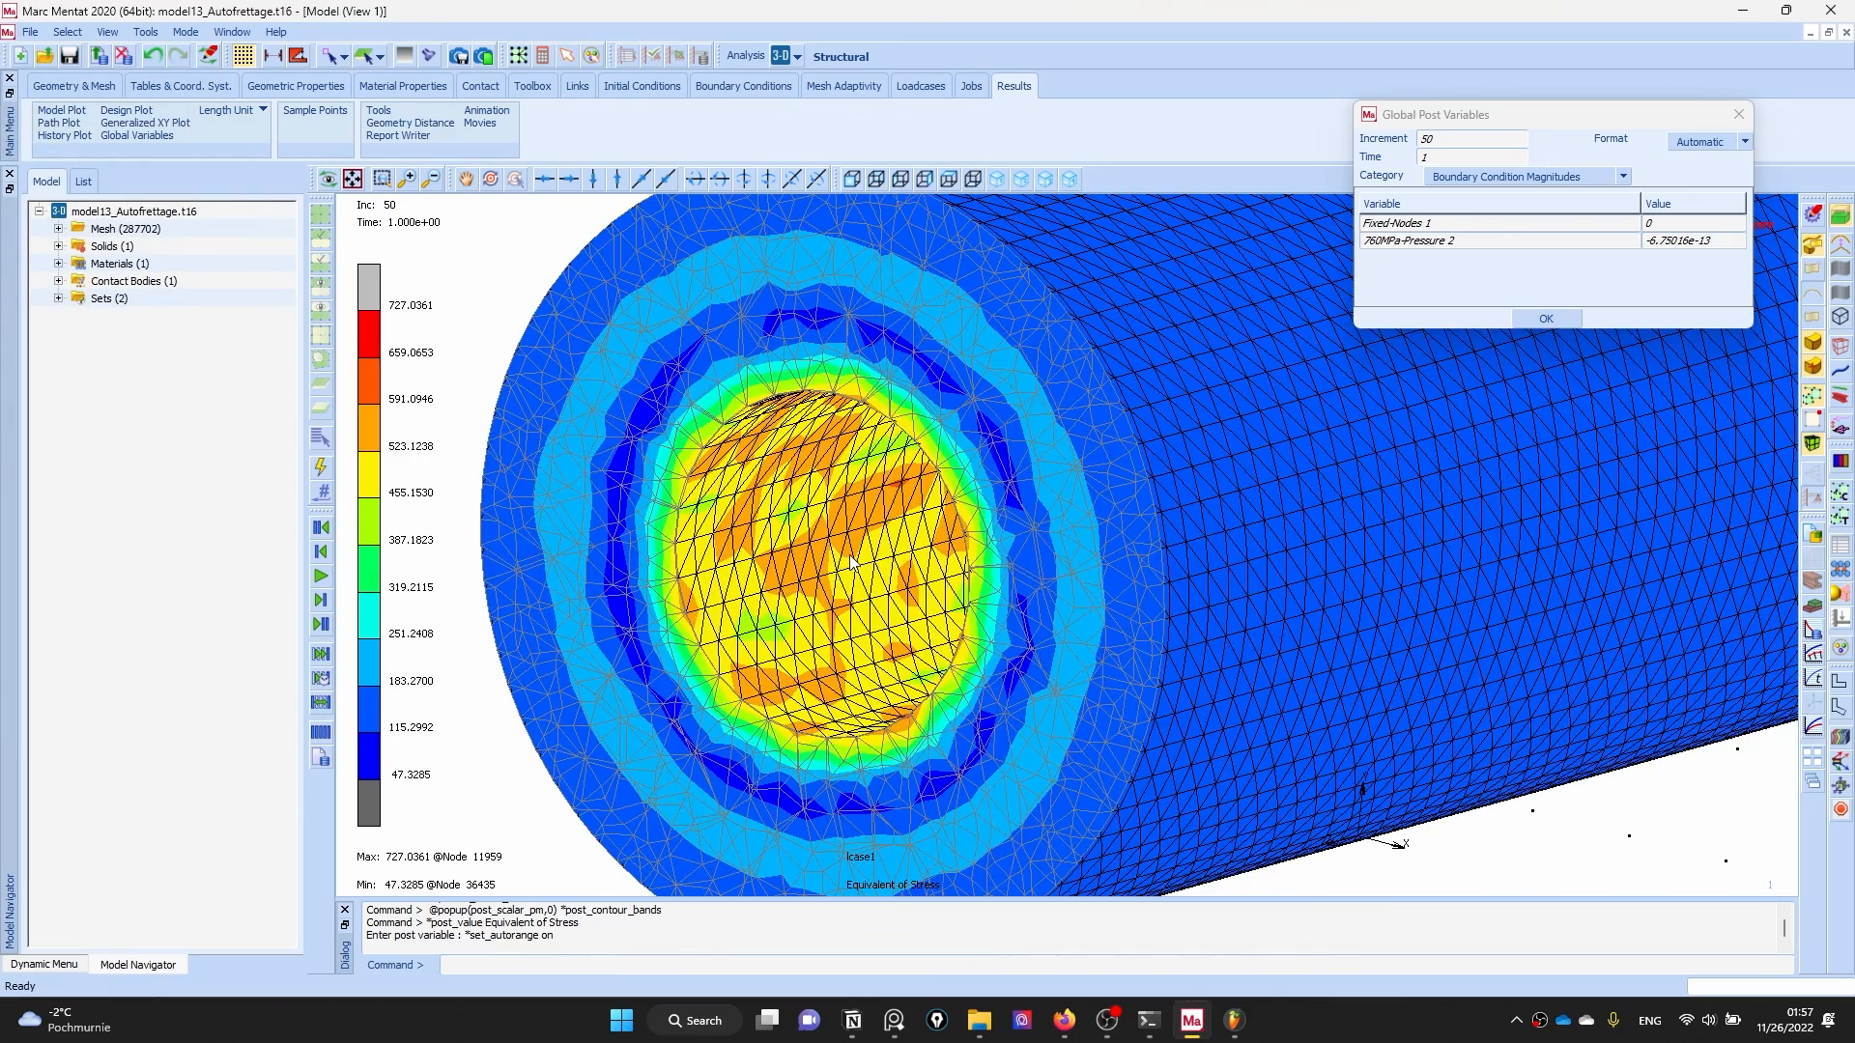
pyautogui.keyDown('ctrl'); pyautogui.moveTo(839, 553); pyautogui.dragTo(850, 523, button='middle'); pyautogui.keyUp('ctrl')
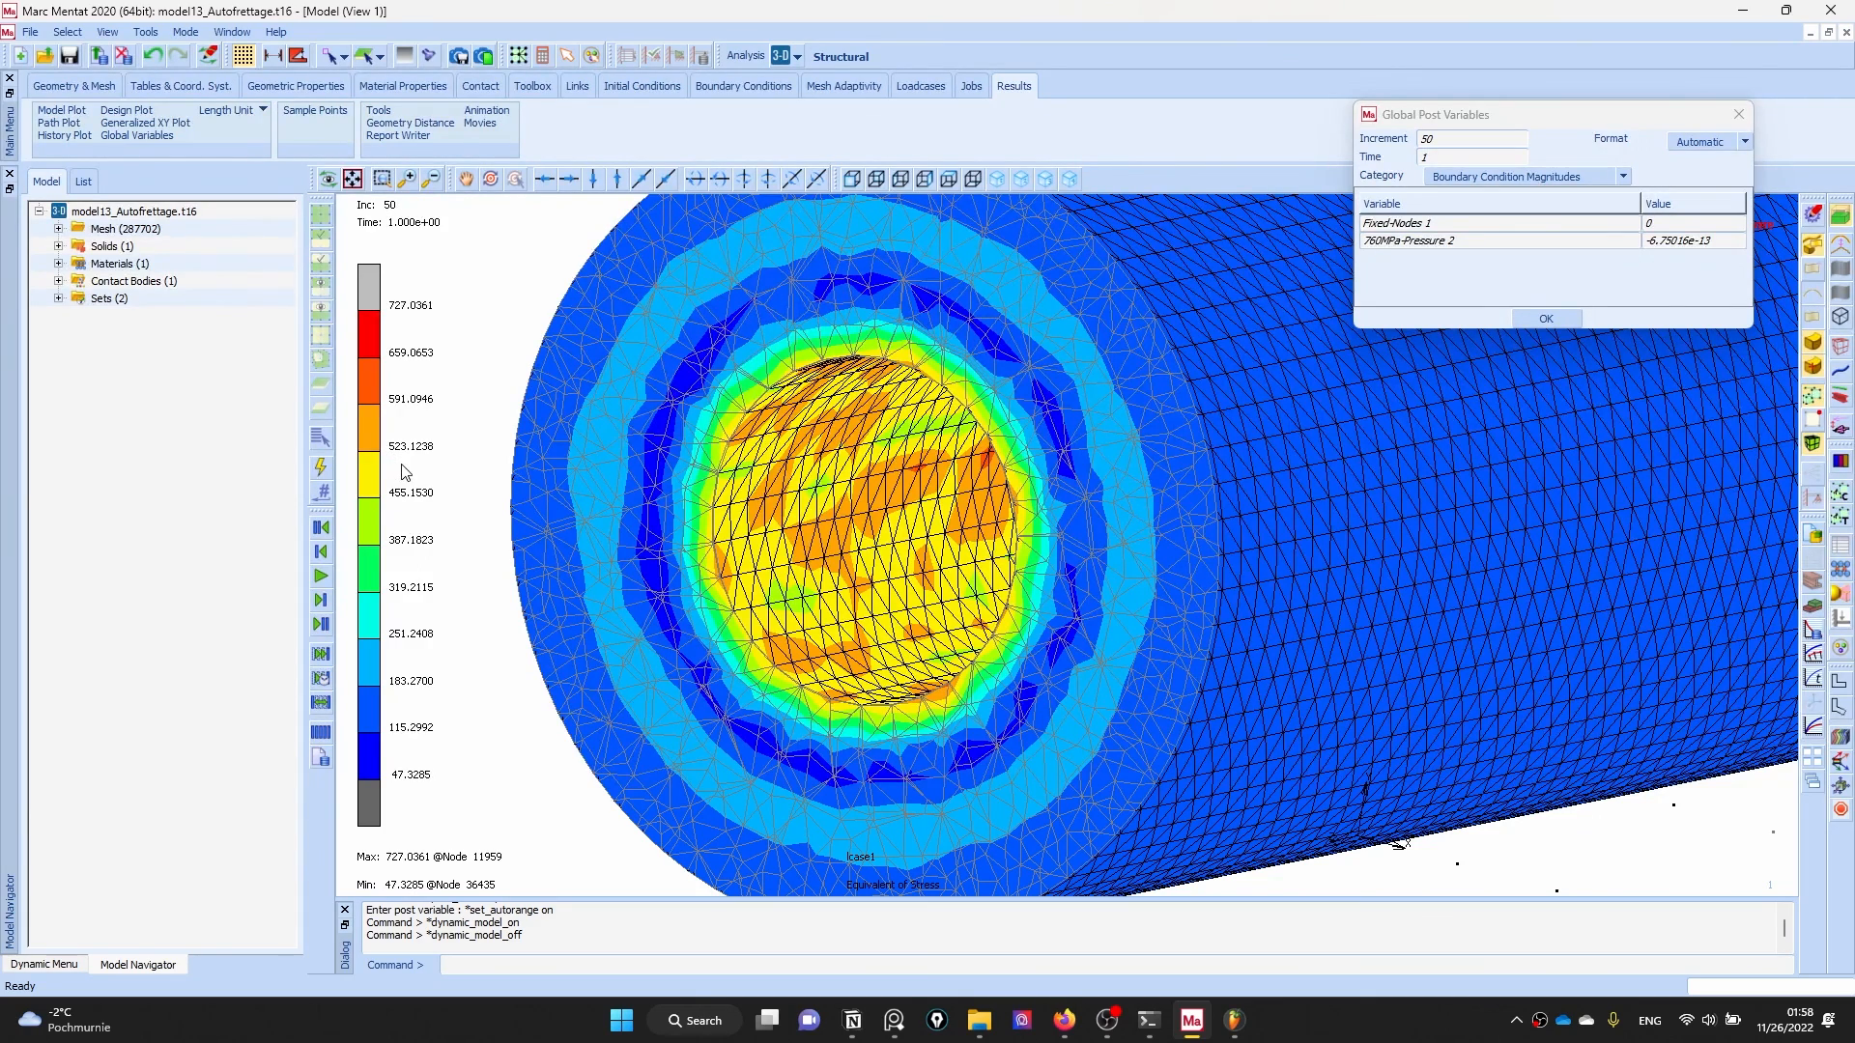
pyautogui.moveTo(1098, 450); pyautogui.dragTo(993, 502, button='middle')
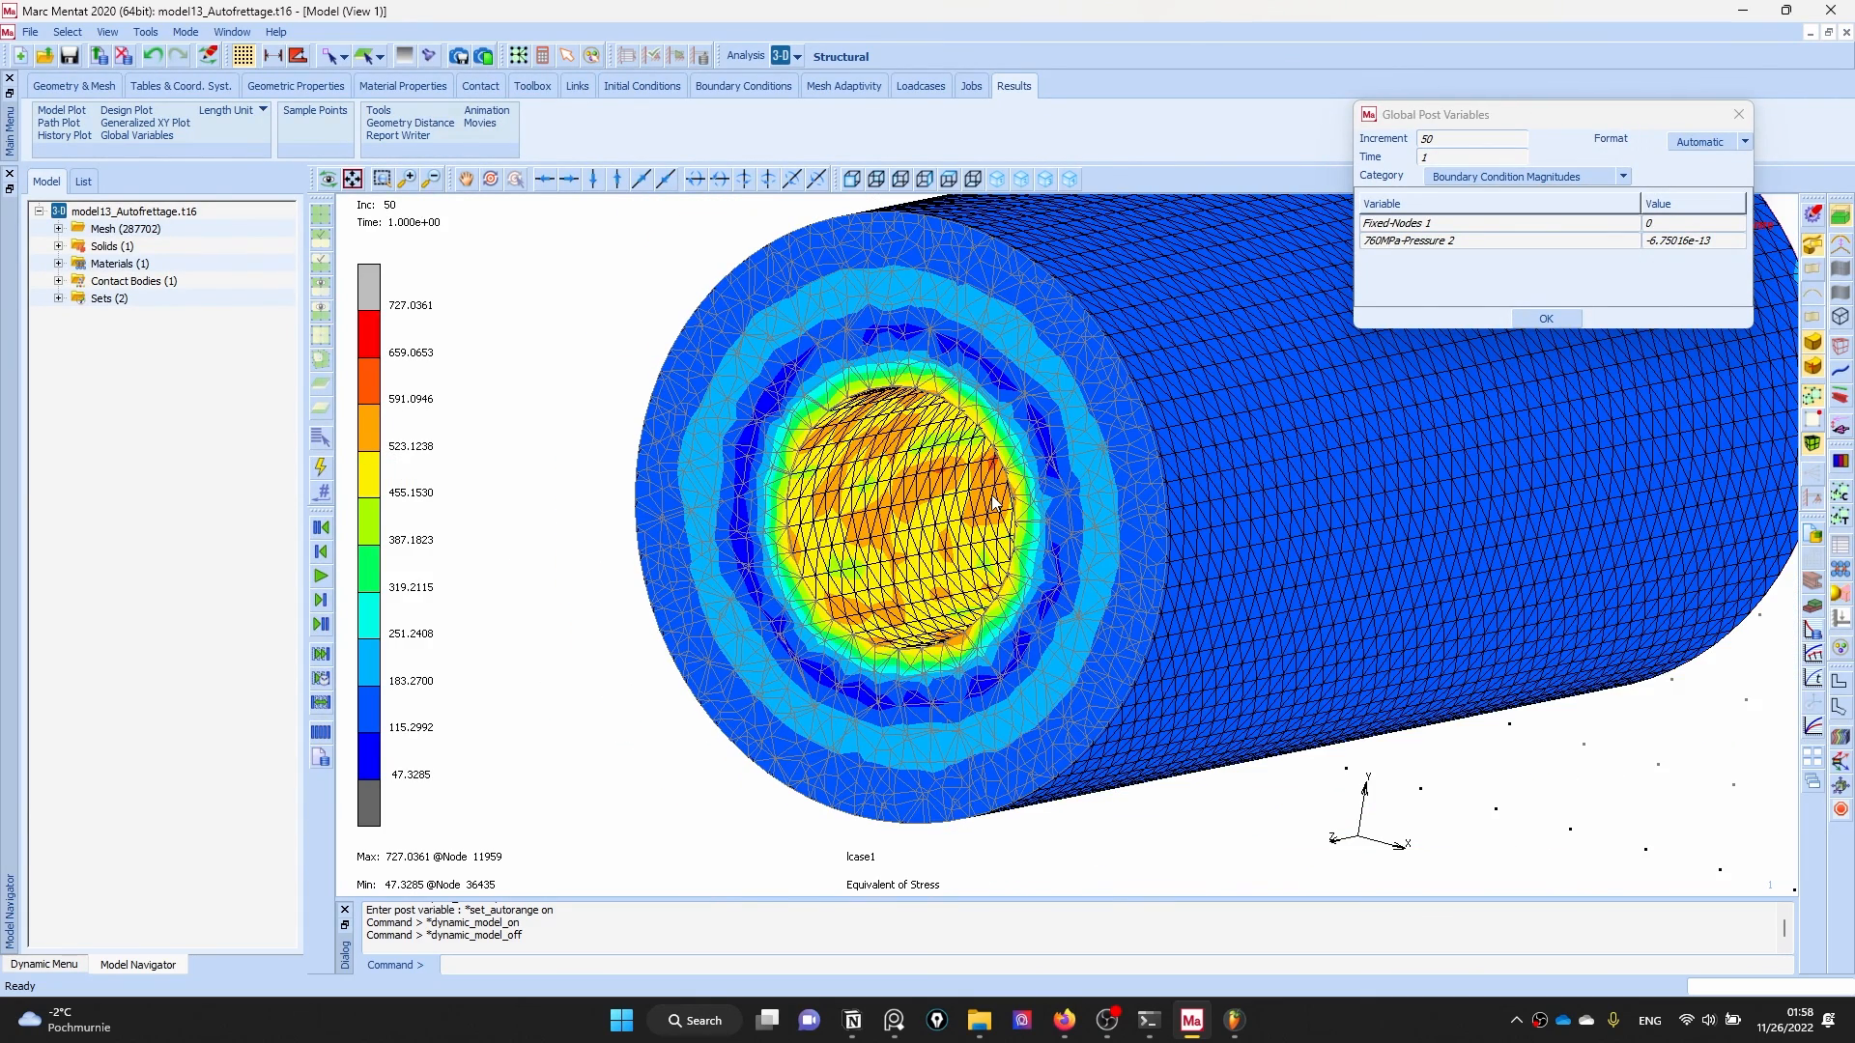